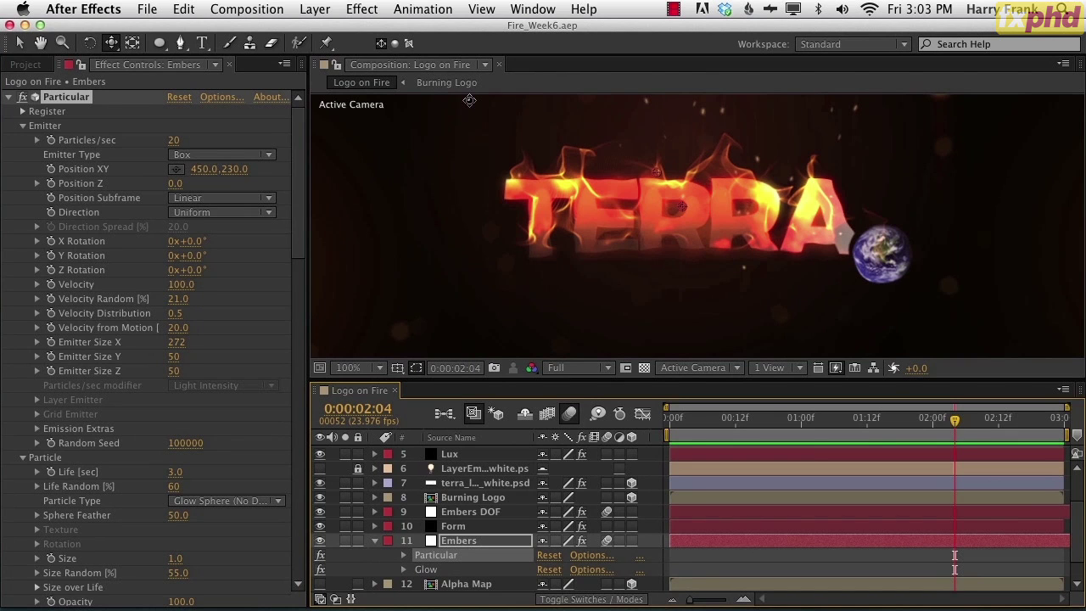
- Scrub and preview the Logo on Fire composition to examine how the flames and embers move around the TERRA logo
drag(698, 431, 806, 438)
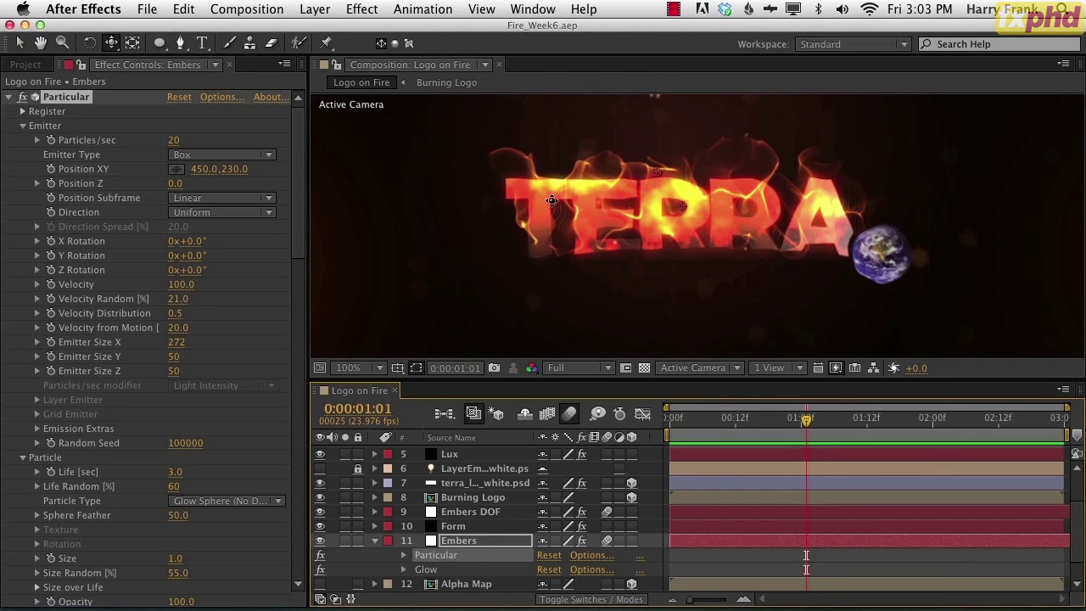
key(v)
mouse_move(687, 424)
mouse_down()
mouse_move(833, 431)
mouse_move(689, 417)
mouse_up()
click(698, 428)
drag(699, 428, 781, 435)
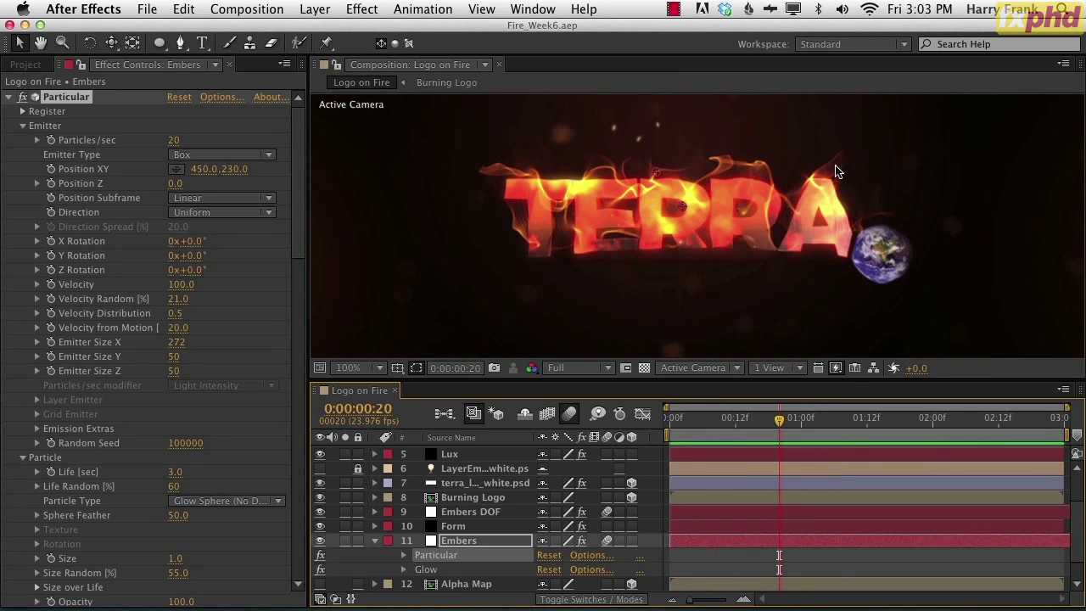
key(space)
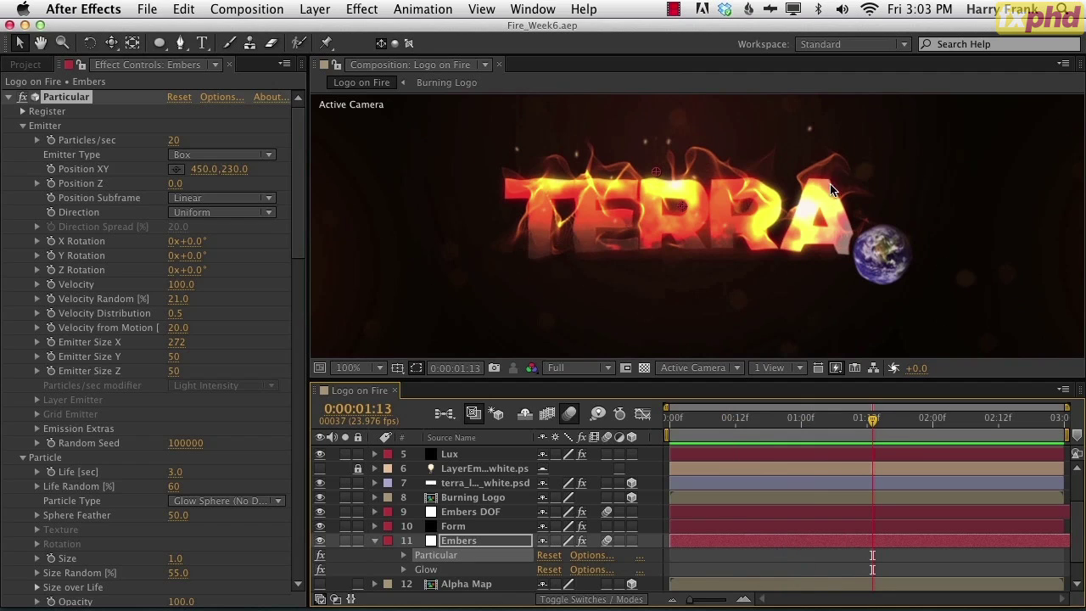
drag(715, 432, 743, 441)
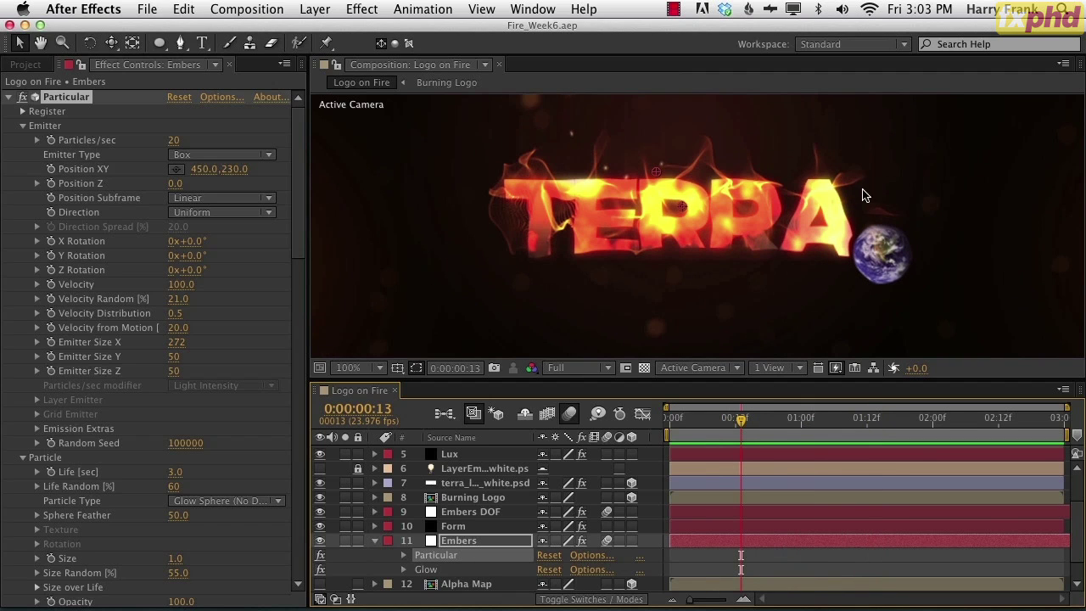
drag(721, 421, 793, 427)
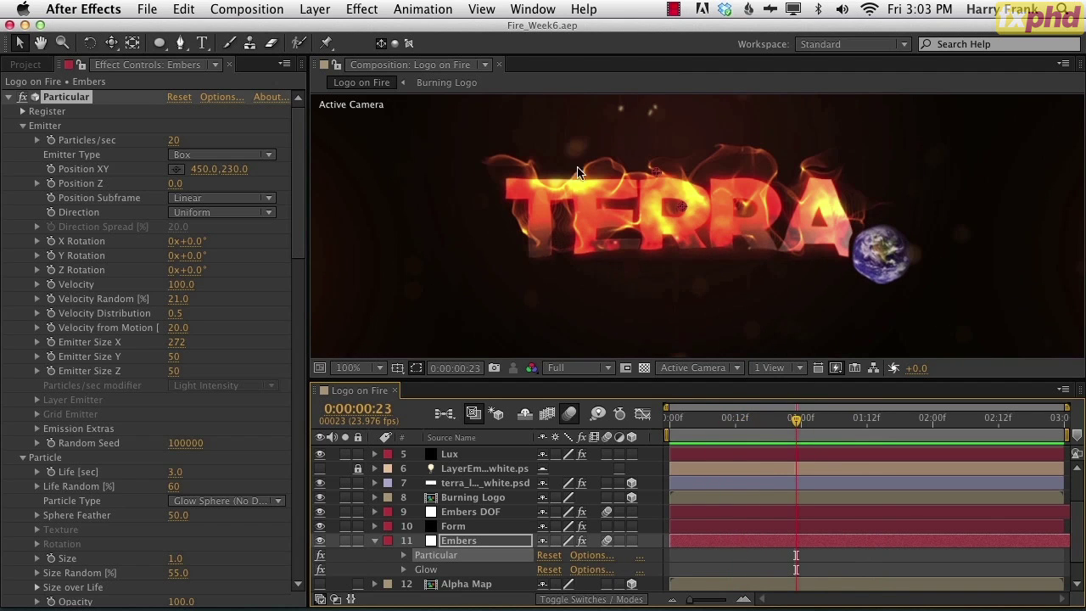
click(715, 419)
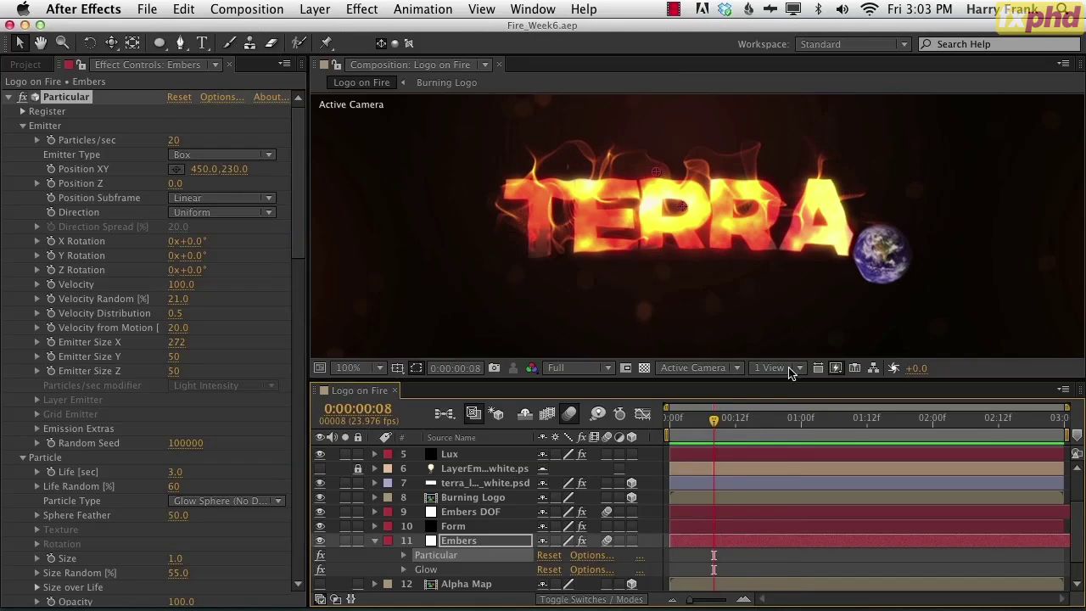
- Collapse the Embers layer's effects and examine the shape and turbulence of the flames across the first second and a half
click(460, 543)
key(e)
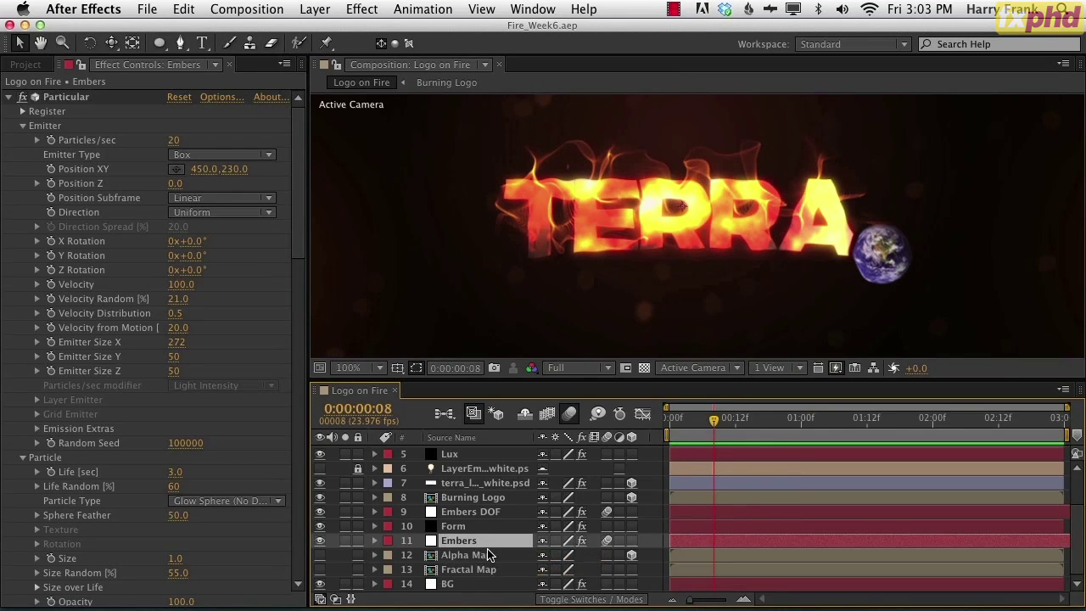
drag(723, 418, 879, 462)
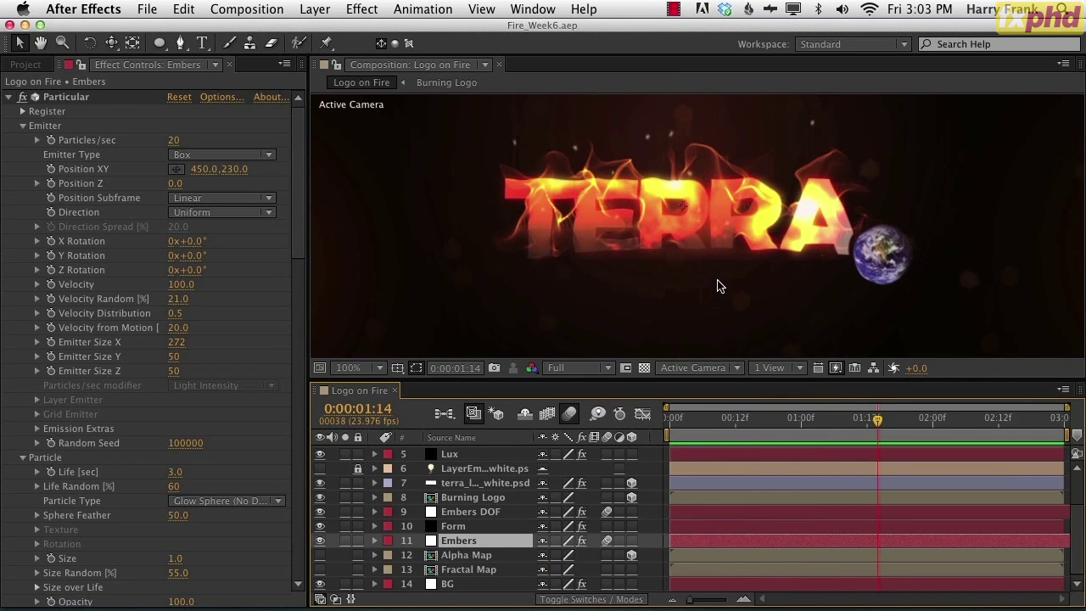
click(703, 431)
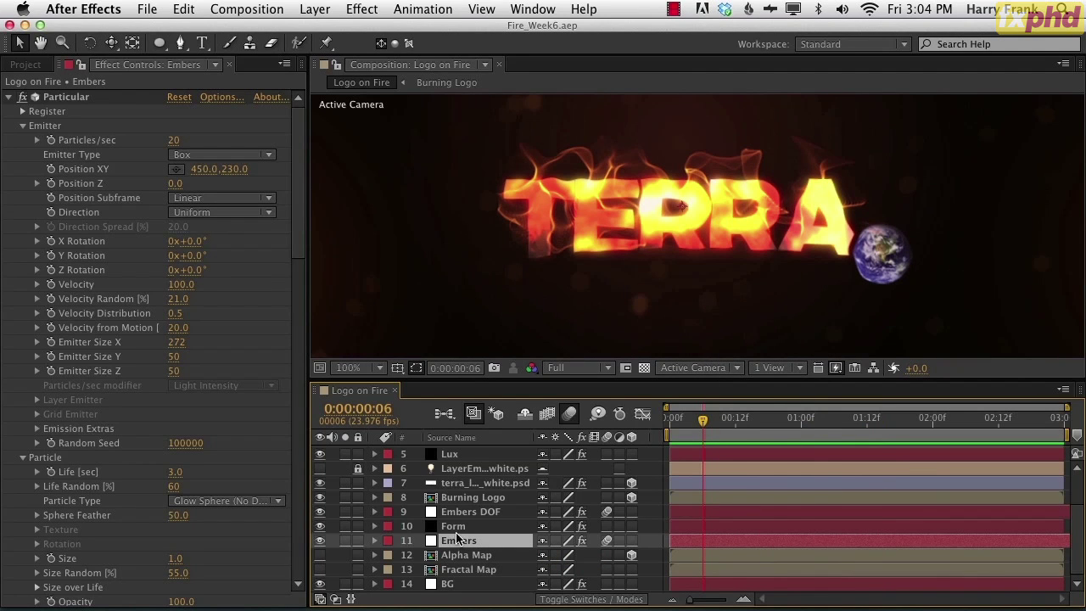
click(715, 421)
drag(717, 424, 781, 436)
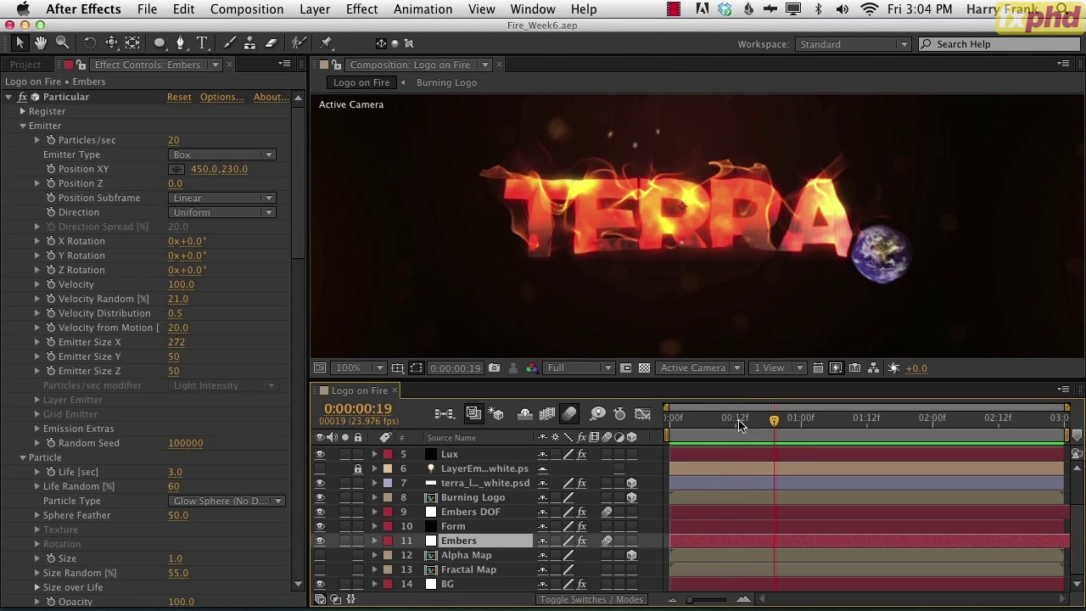
drag(771, 422, 763, 446)
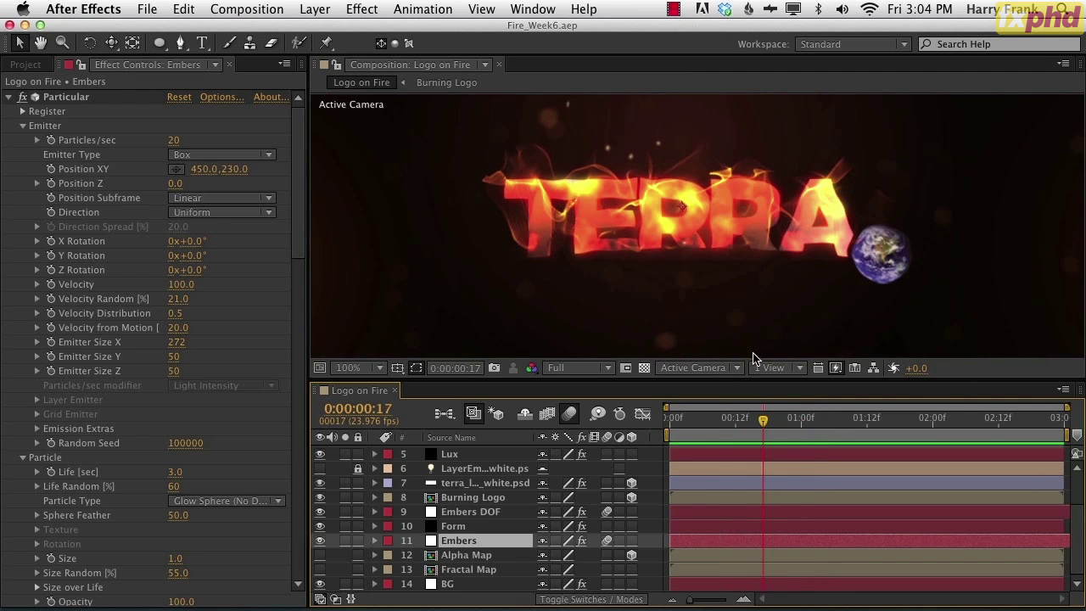
drag(715, 439, 878, 449)
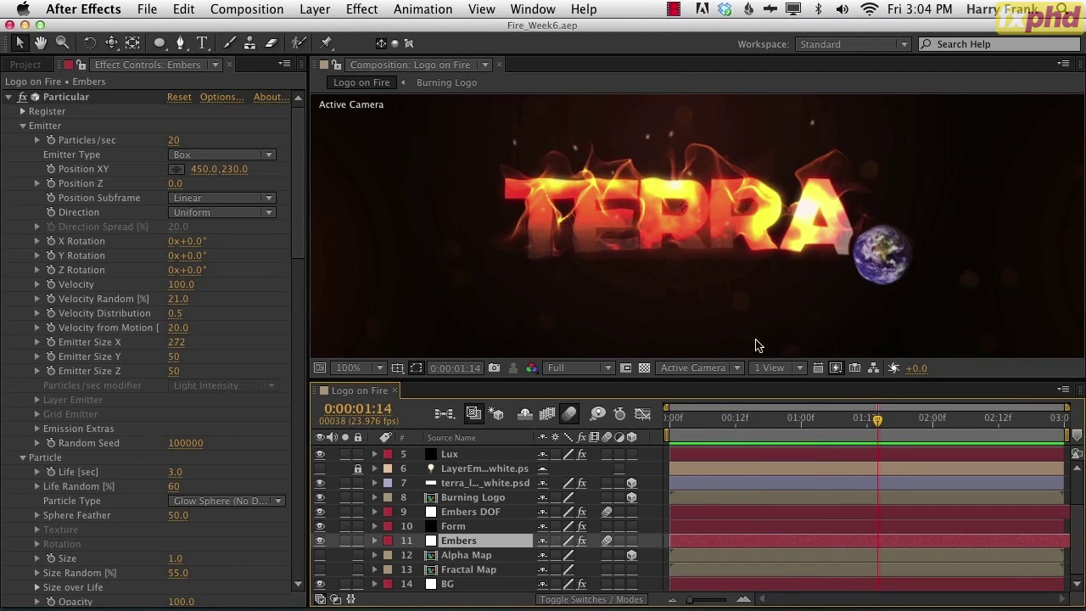
click(701, 448)
drag(701, 447, 878, 445)
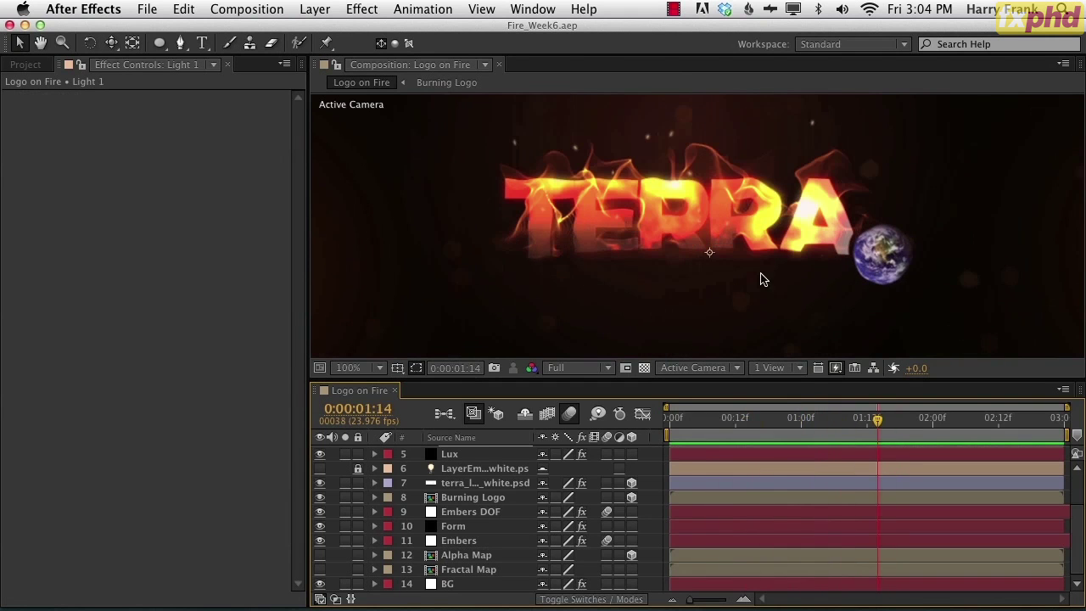
drag(721, 424, 855, 458)
drag(720, 425, 877, 459)
drag(728, 427, 793, 434)
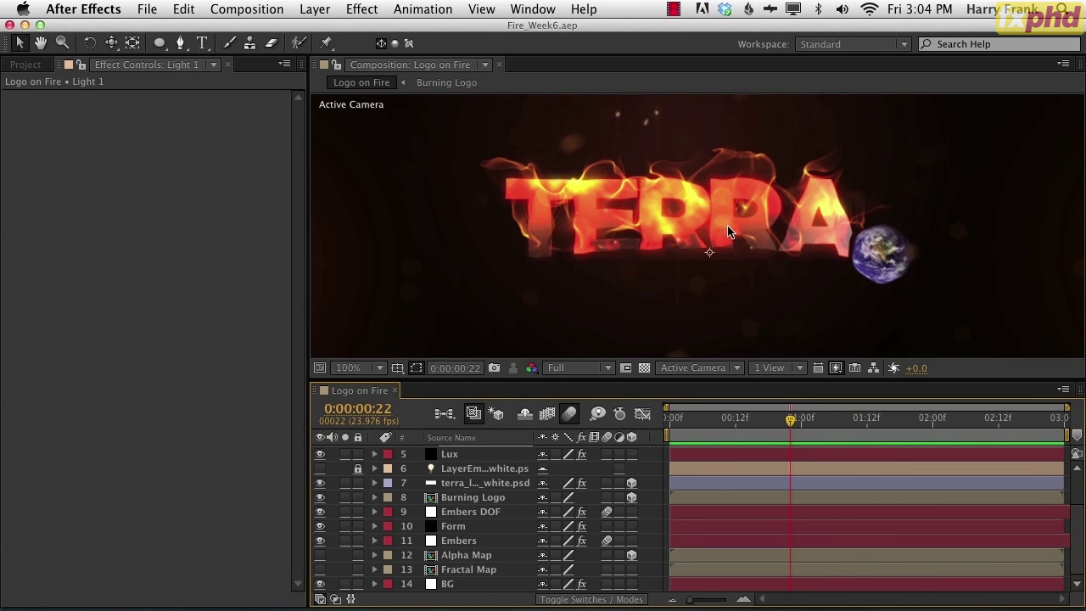
drag(702, 429, 878, 446)
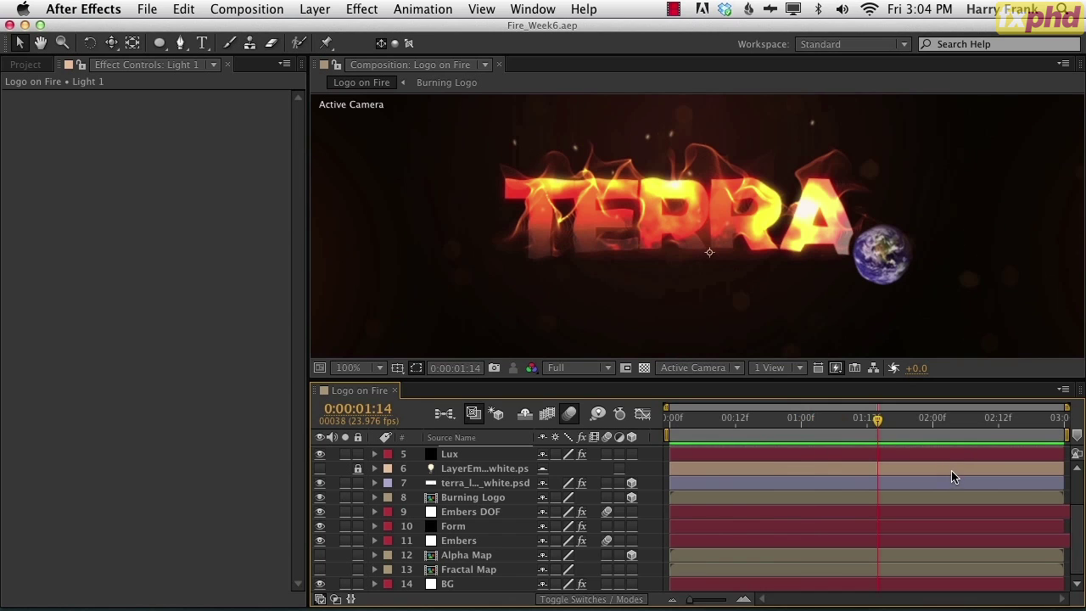
click(735, 420)
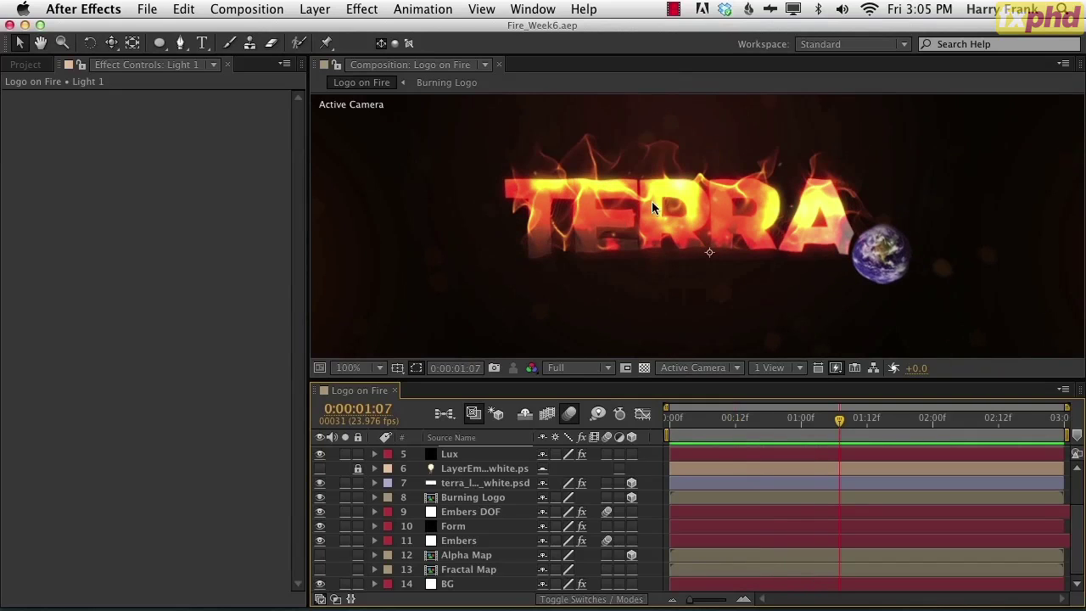
drag(847, 429, 878, 428)
key(space)
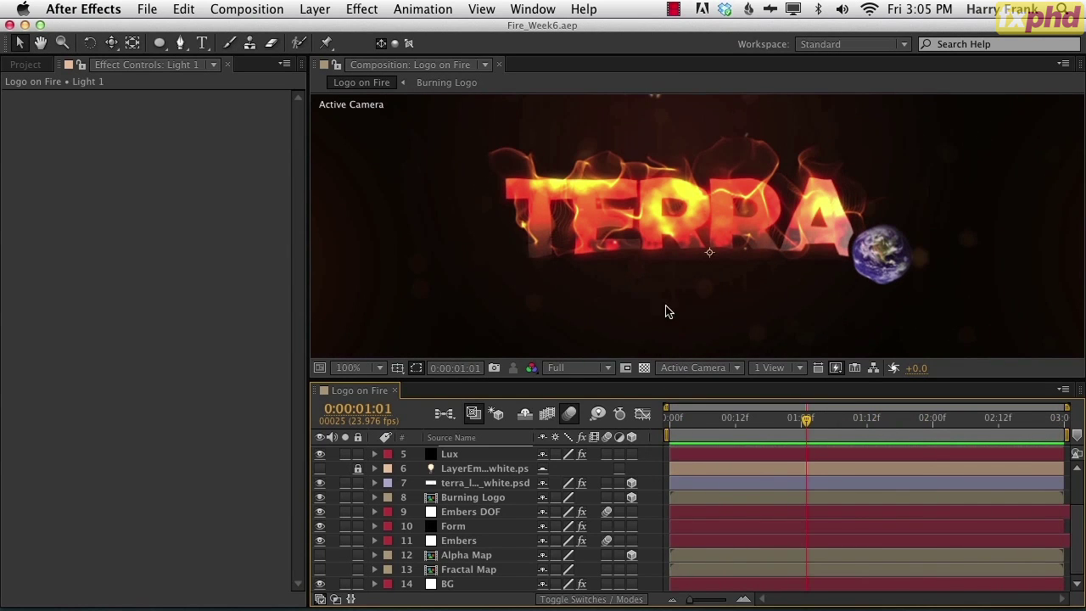
- Create a new composition named Fire at 960 x 540 px
key(super+n)
text(Fire)
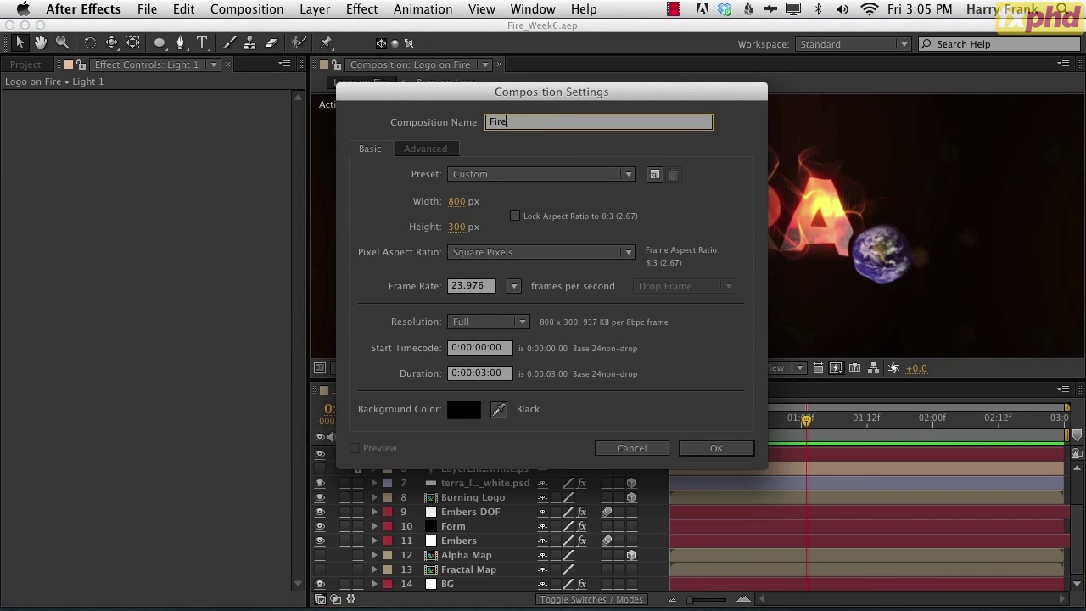
click(457, 201)
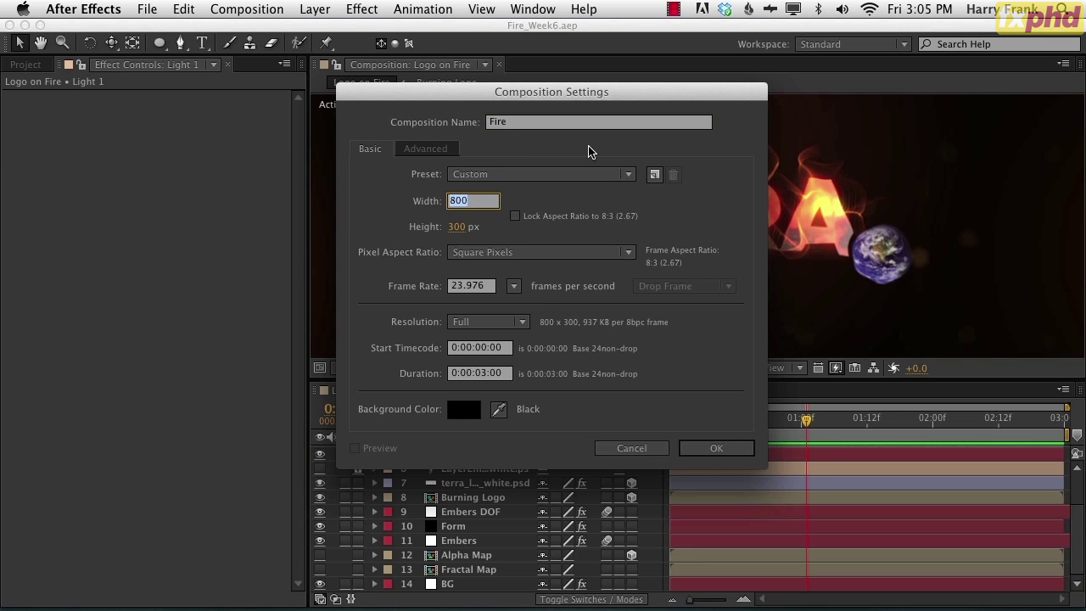
text(960)
key(Tab)
text(540)
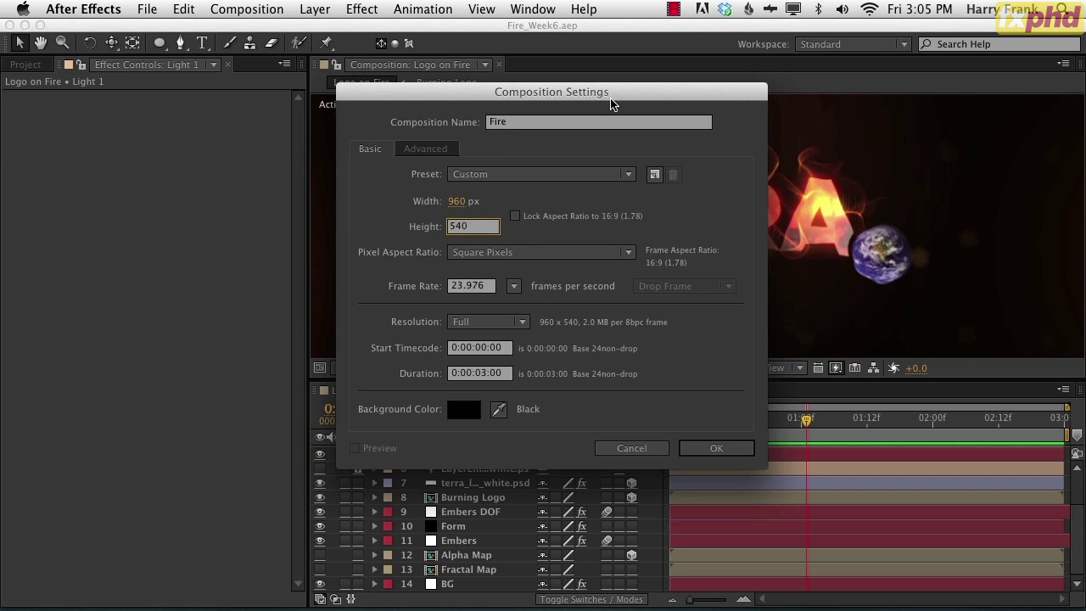
key(Return)
- Add a white 960 x 540 px solid to the Fire composition and apply the Trapcode Particular effect to it
key(super+y)
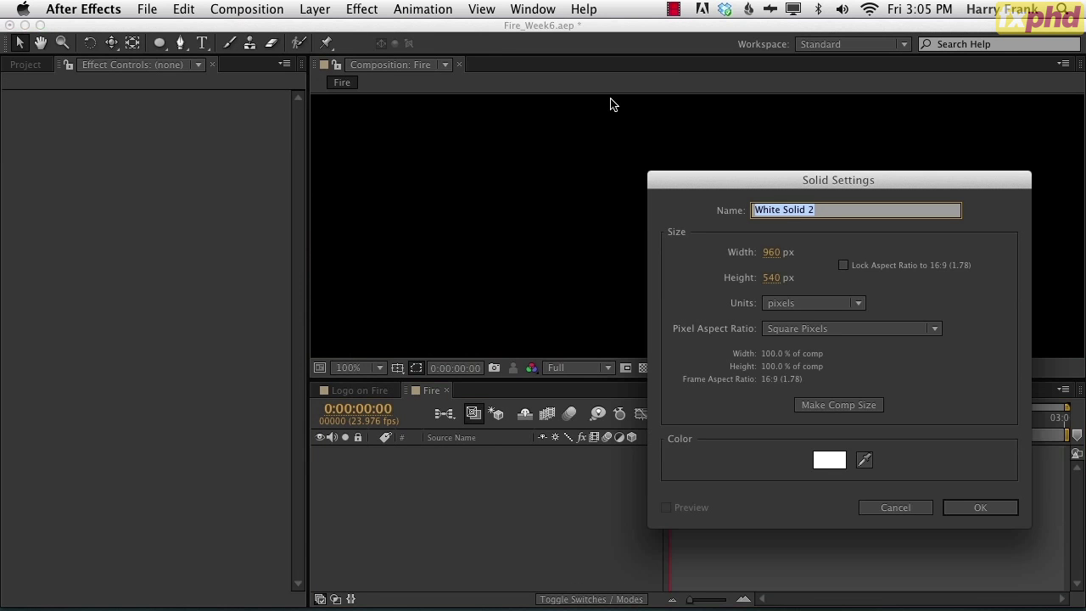
key(Return)
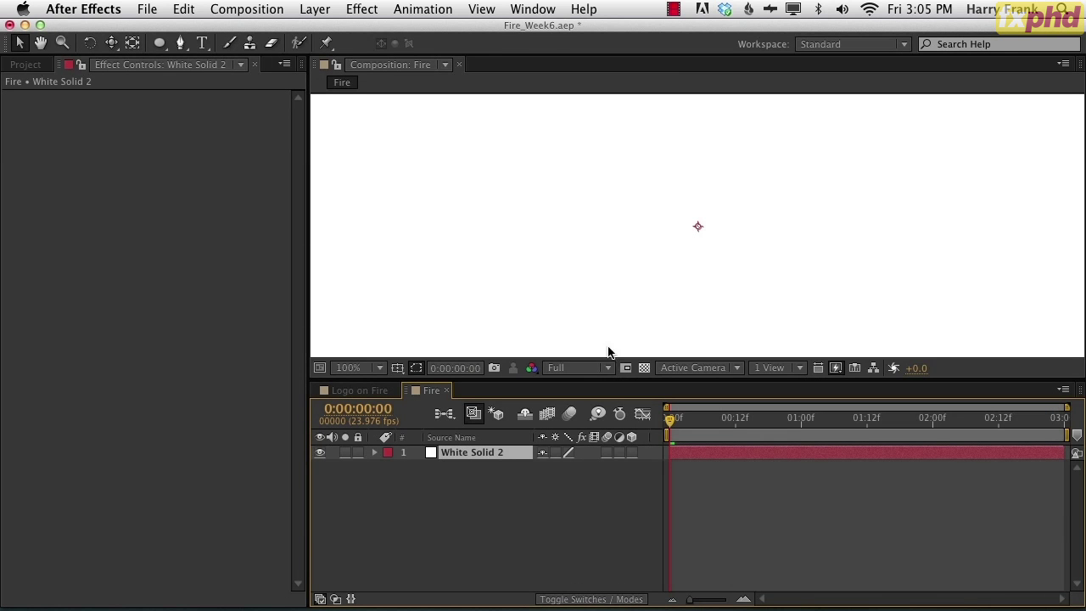
click(378, 12)
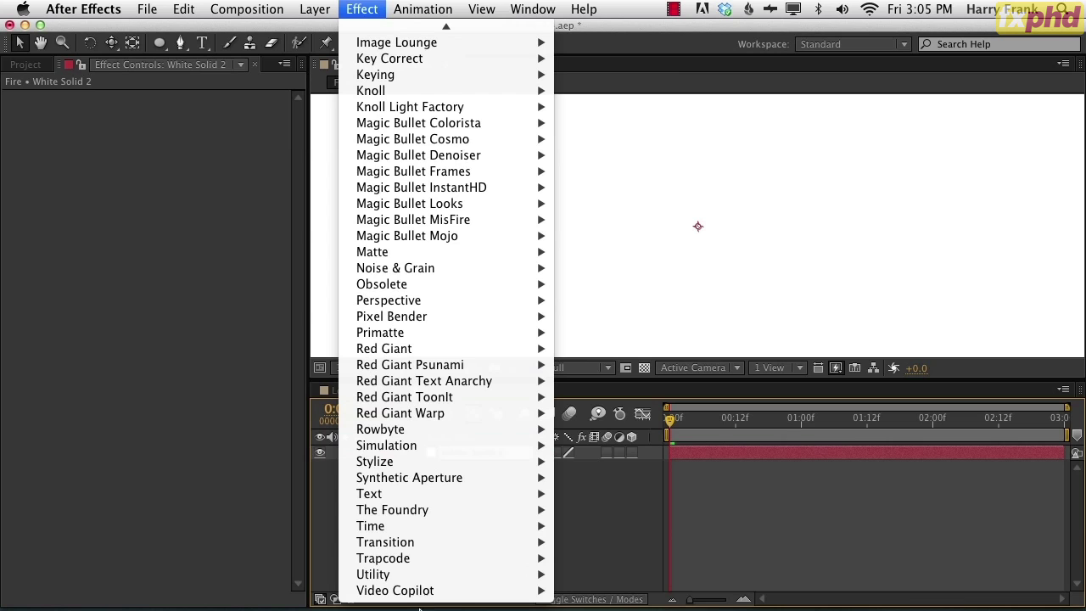
mouse_move(465, 560)
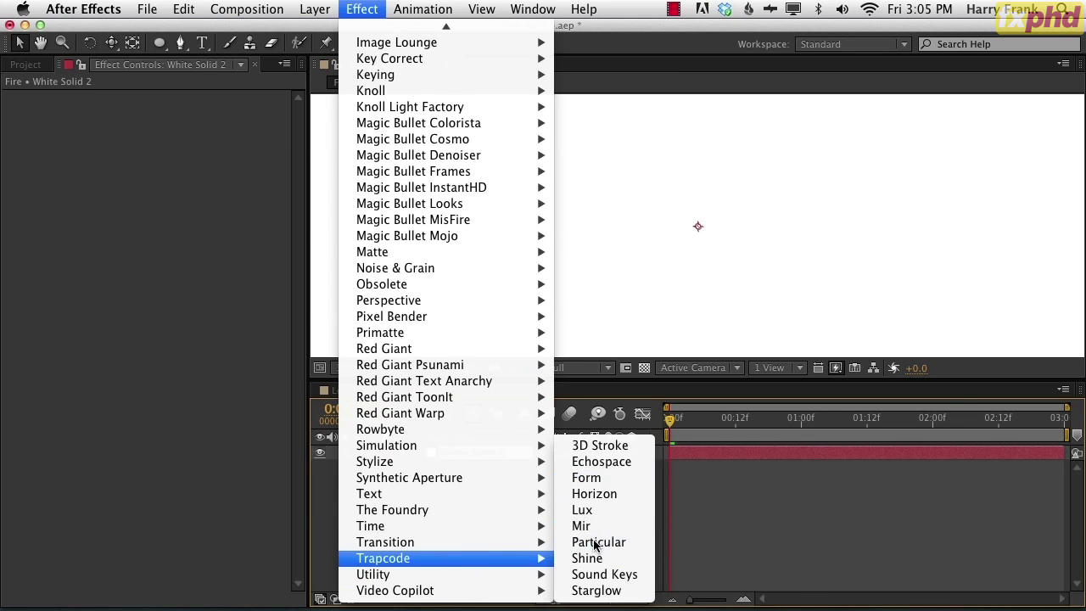
click(599, 547)
- Move the Particular emitter straight down to about 480, 359 and preview how the particles spread over time
drag(709, 421, 862, 435)
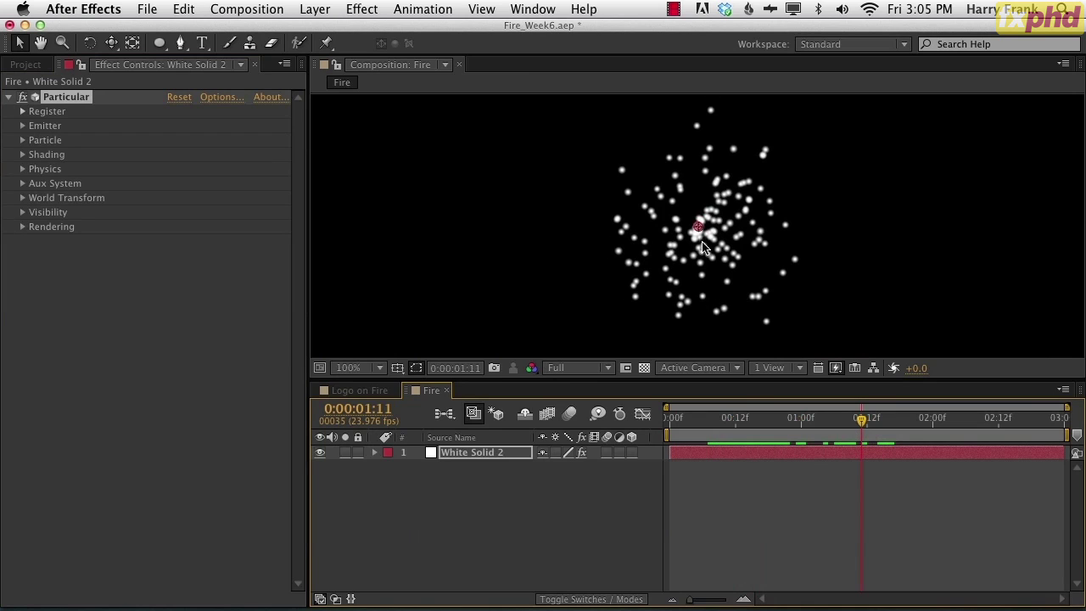
drag(701, 230, 696, 289)
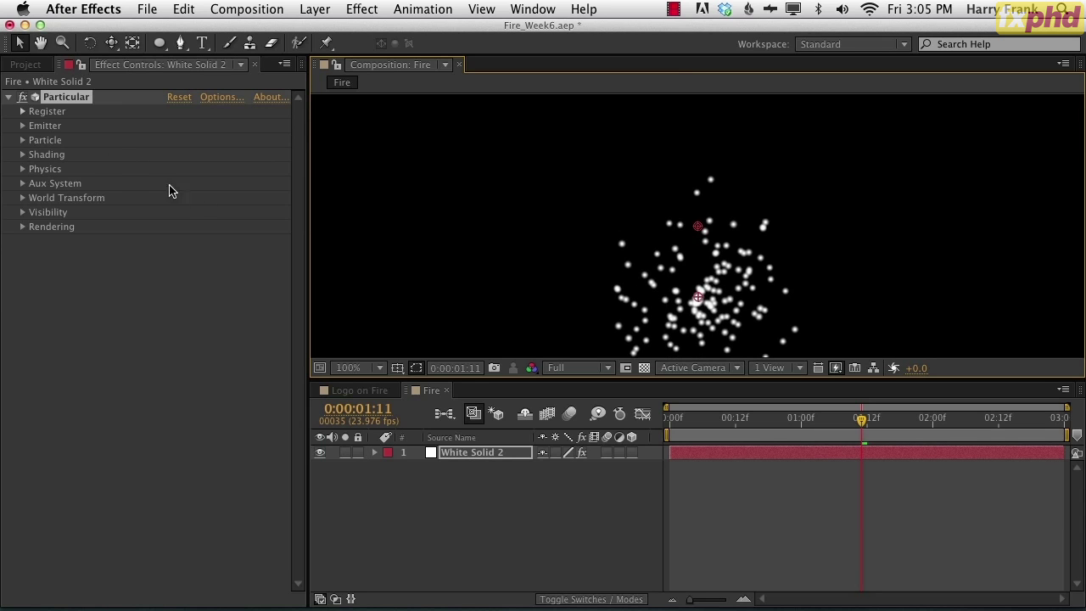
drag(685, 422, 774, 437)
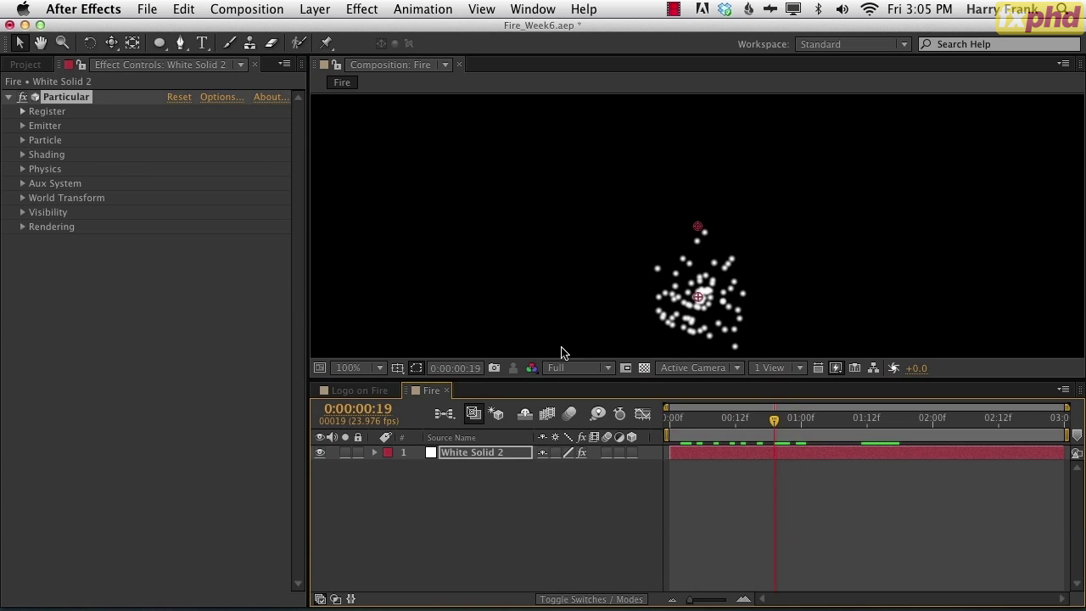
drag(688, 422, 763, 423)
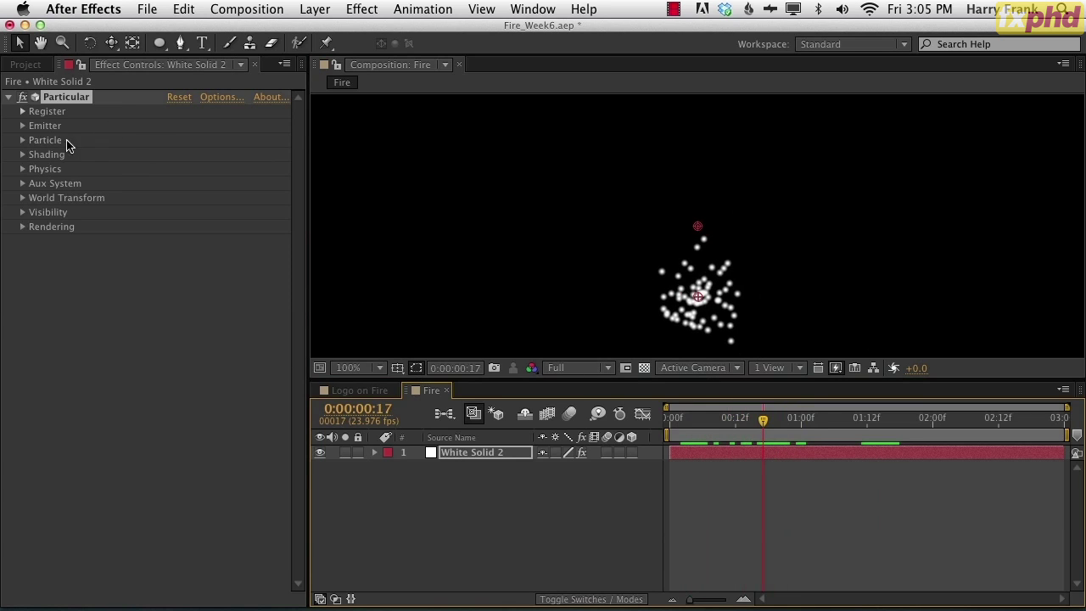
click(22, 127)
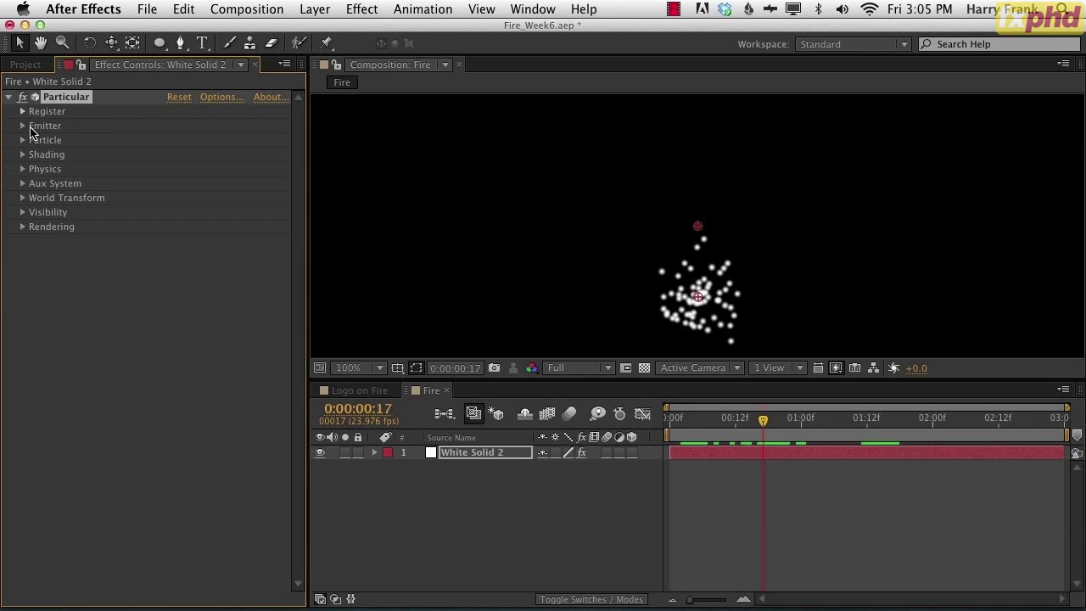
click(697, 297)
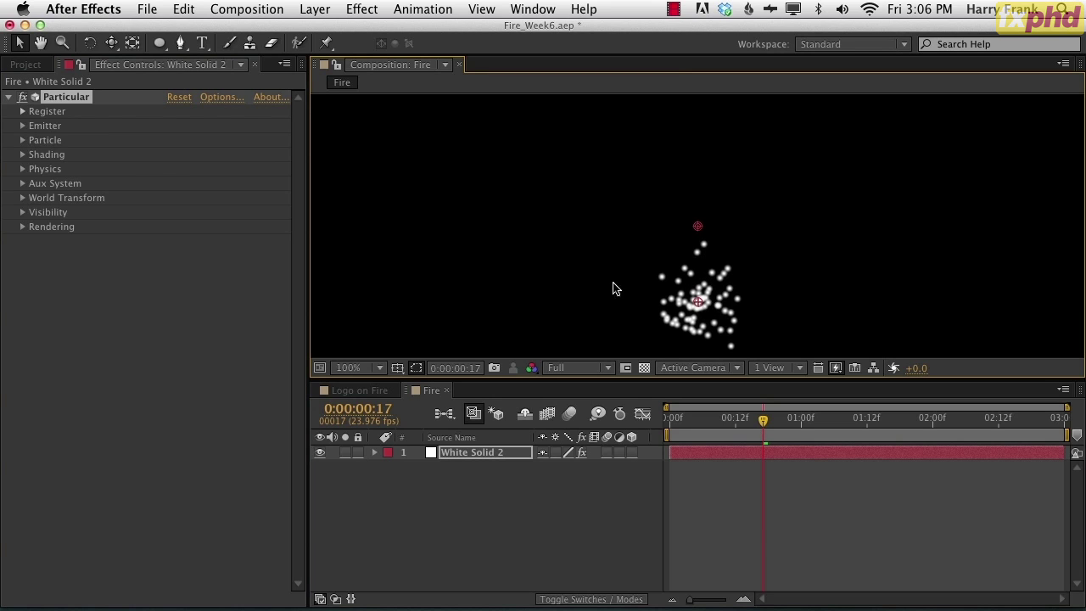
click(24, 148)
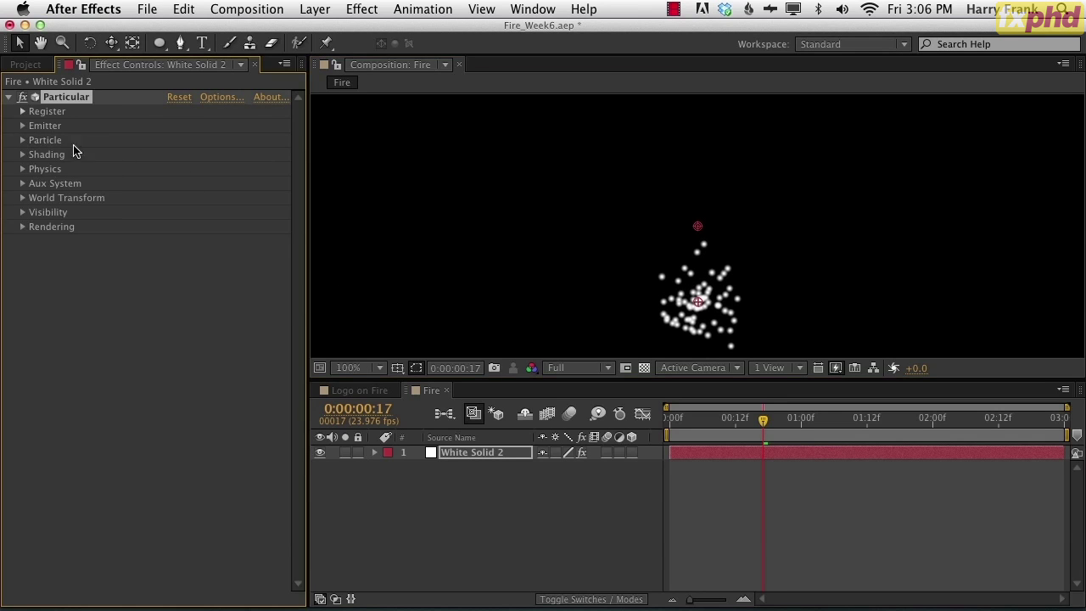
click(22, 126)
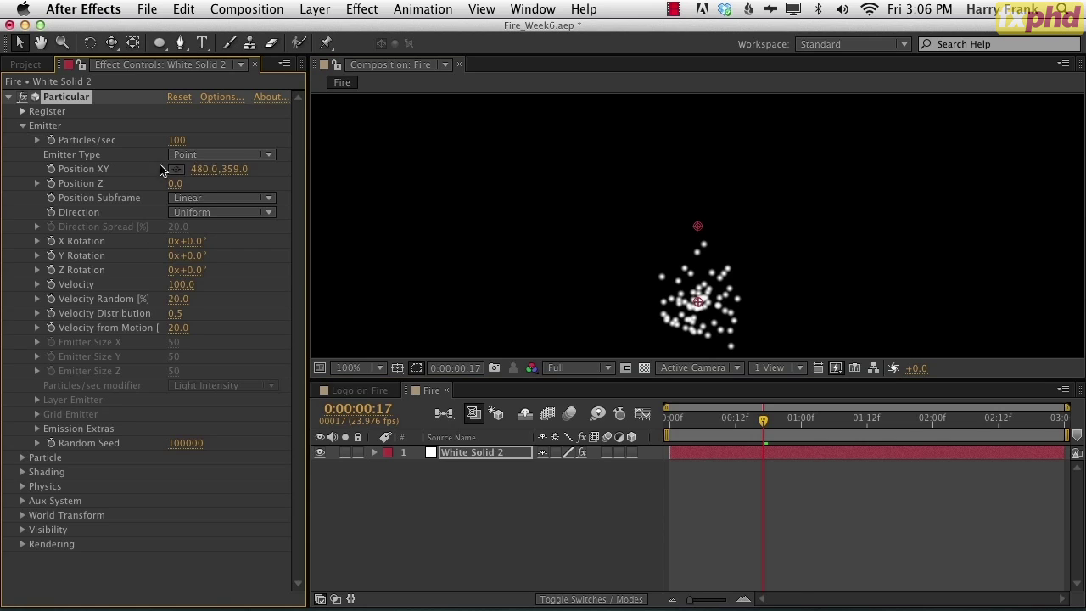
click(22, 136)
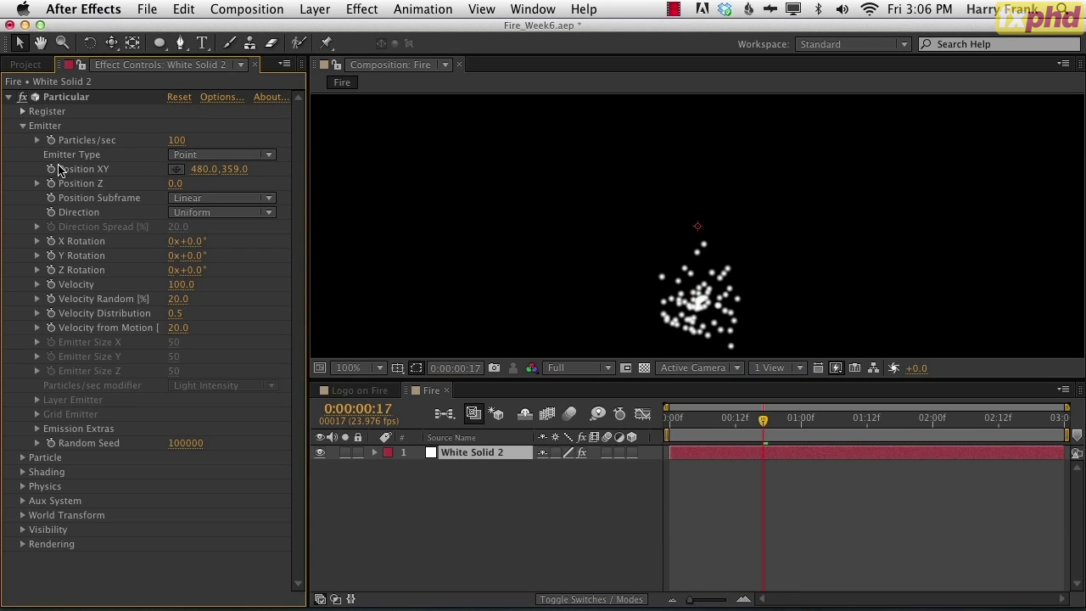
click(22, 126)
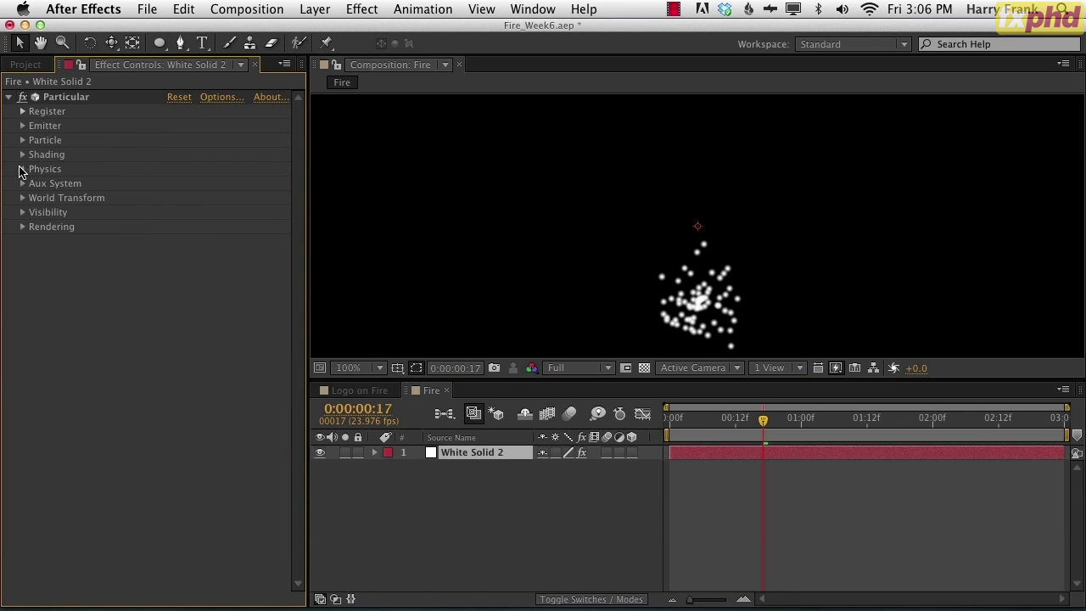
- Set the Physics Gravity of Particular to -40 and preview the particle motion over the first second
click(22, 168)
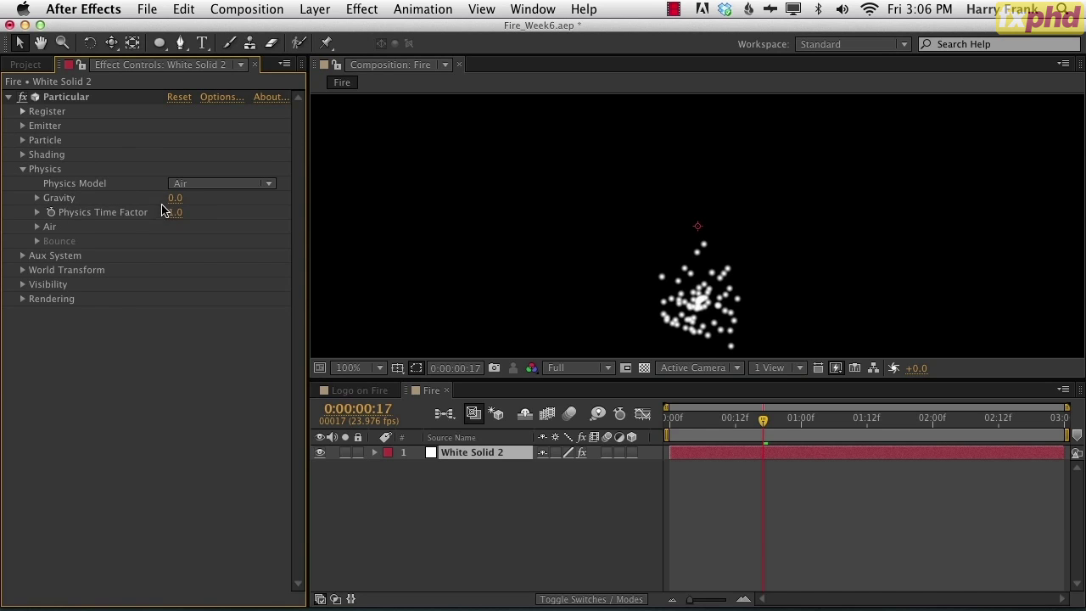
click(174, 198)
text(-10)
key(Return)
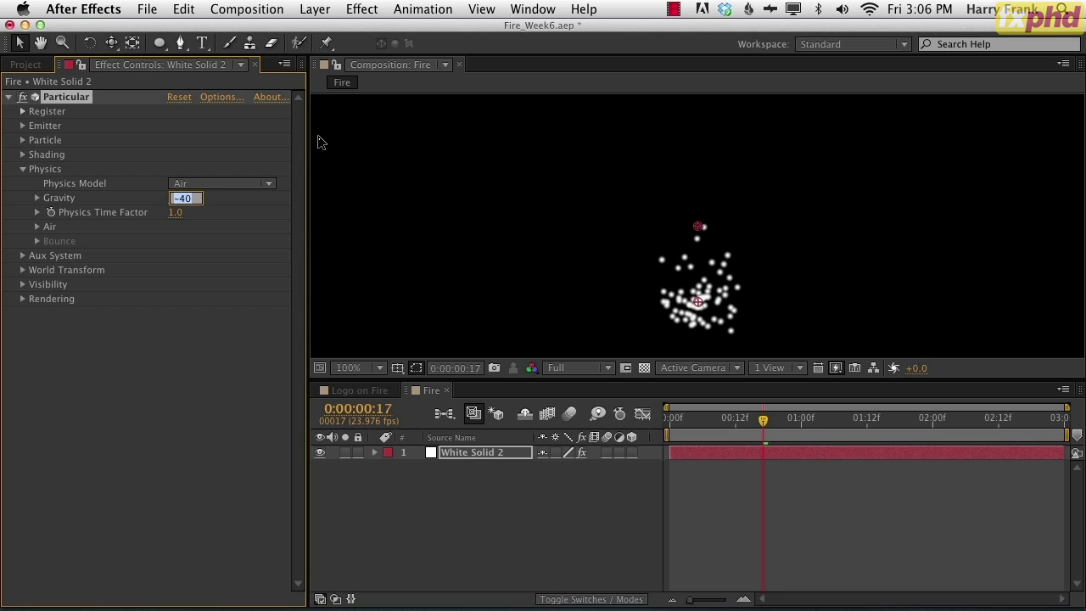
text(-40)
key(Return)
click(691, 418)
key(space)
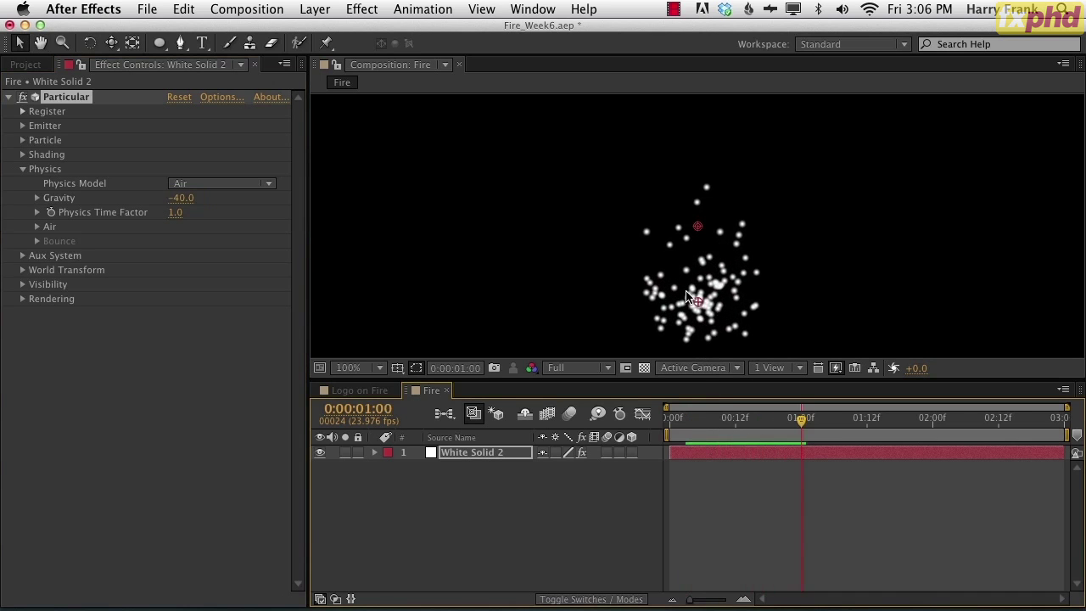
- Nudge the emitter to about 483, 360 and preview the particles over the first half second
click(697, 305)
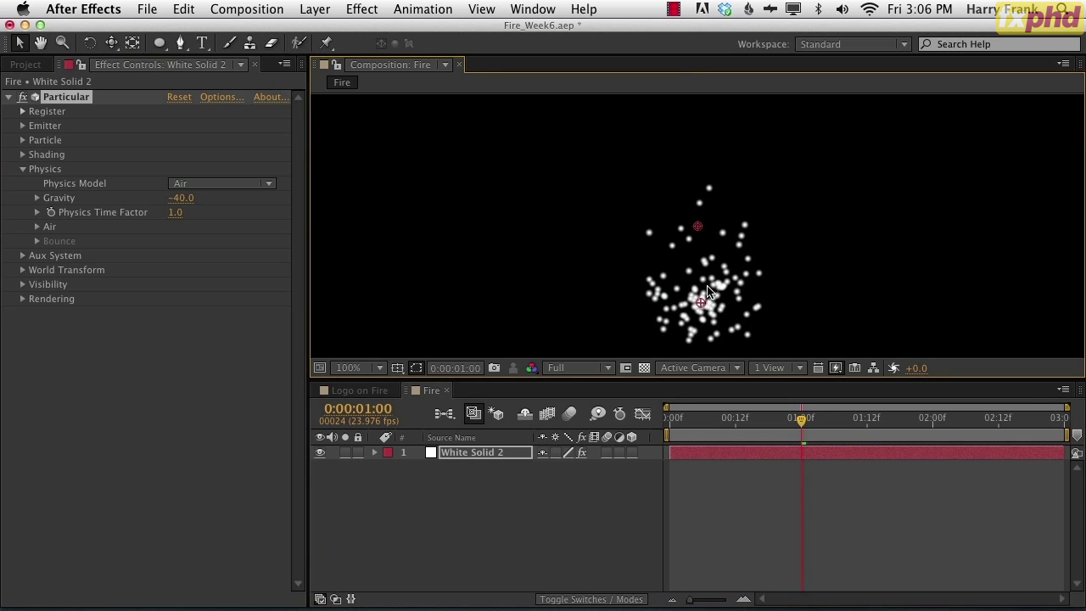
drag(689, 427, 720, 426)
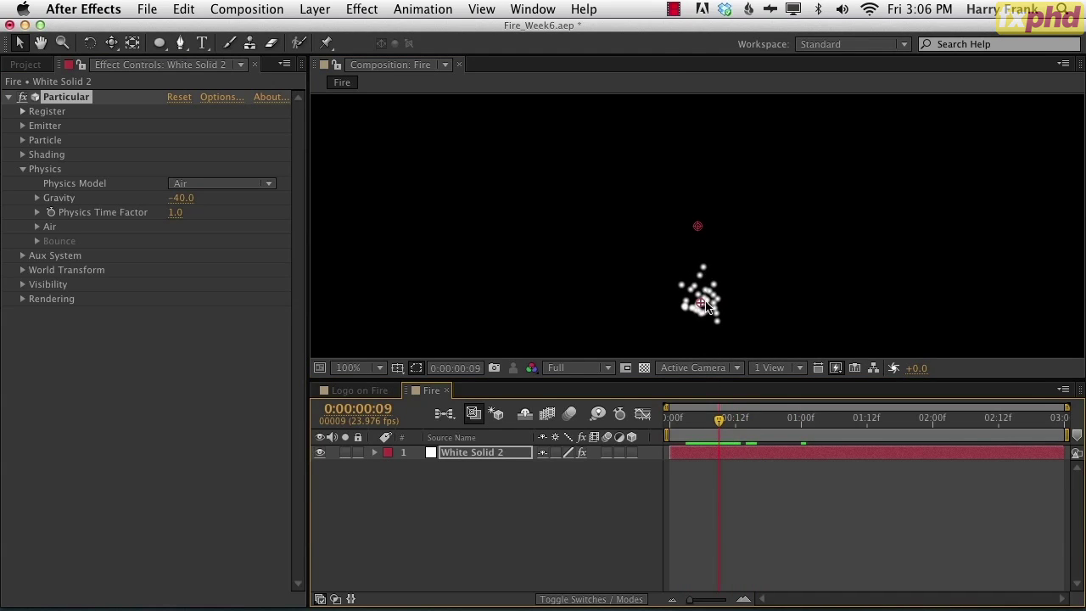
drag(722, 424, 730, 424)
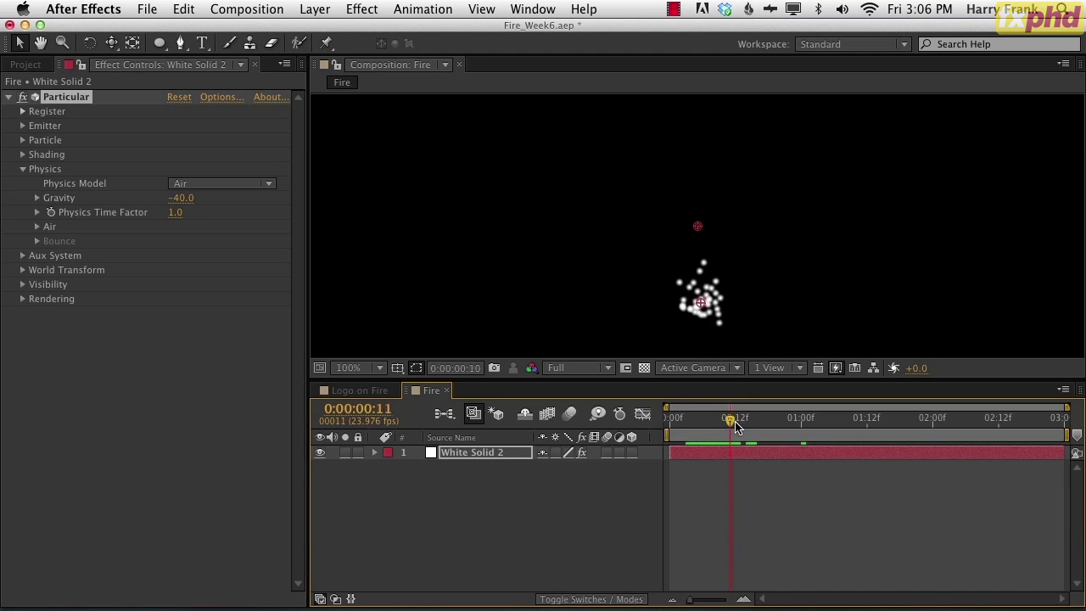
- Expand the Emitter settings, nudge the emitter to about 485, 359 and preview the particles up to 0:00:01:09
click(23, 126)
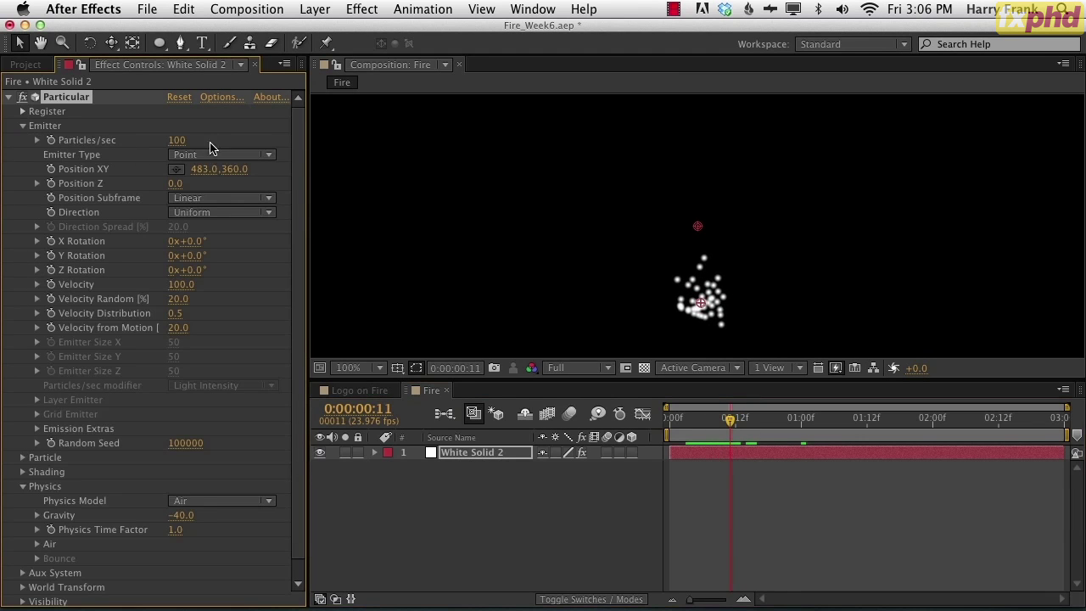
click(191, 214)
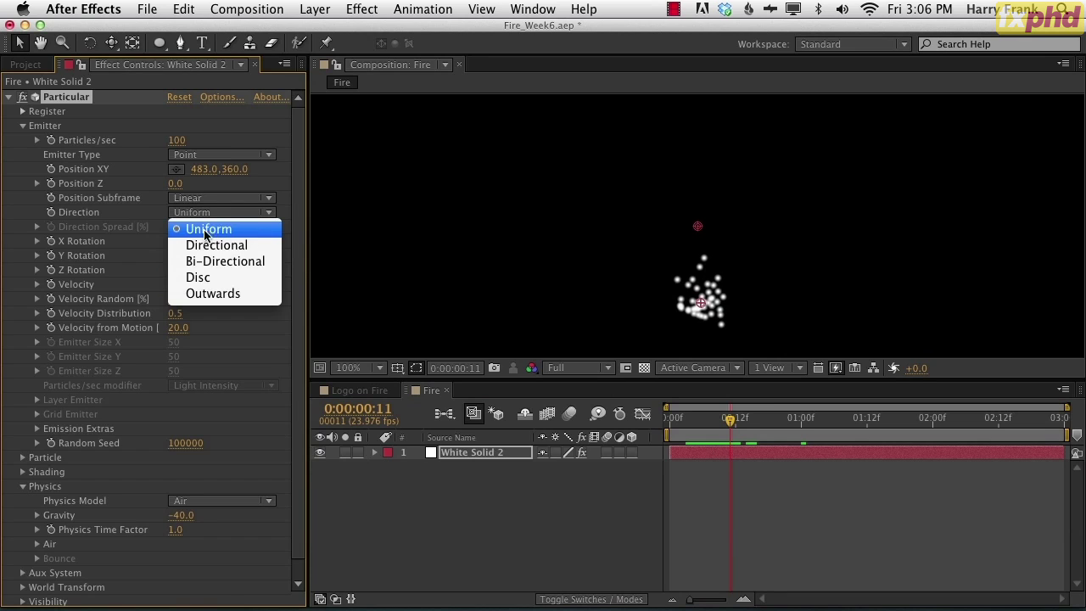
click(702, 304)
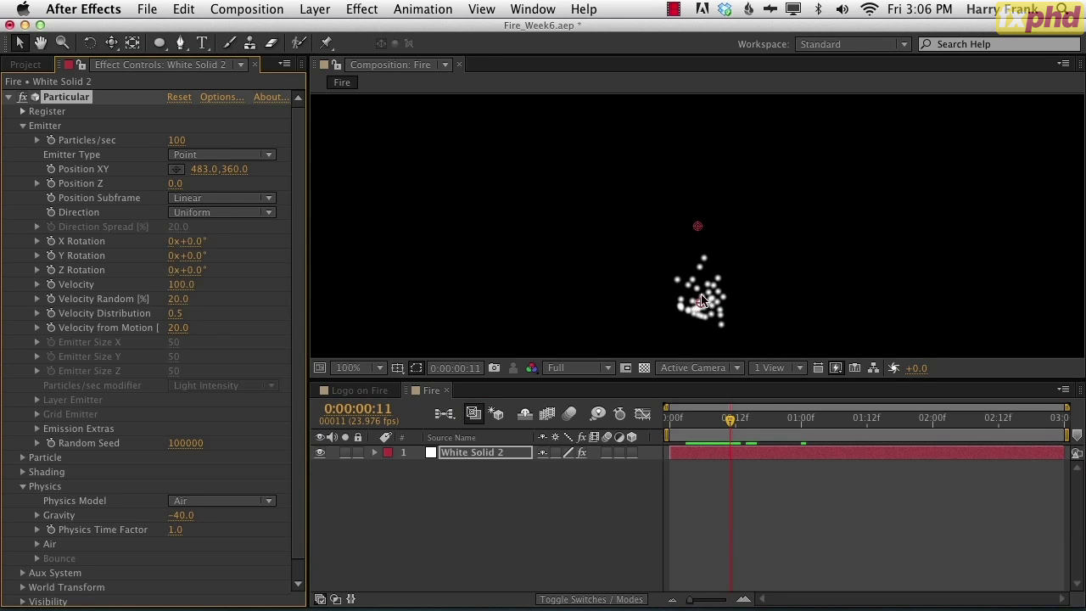
drag(701, 307, 703, 306)
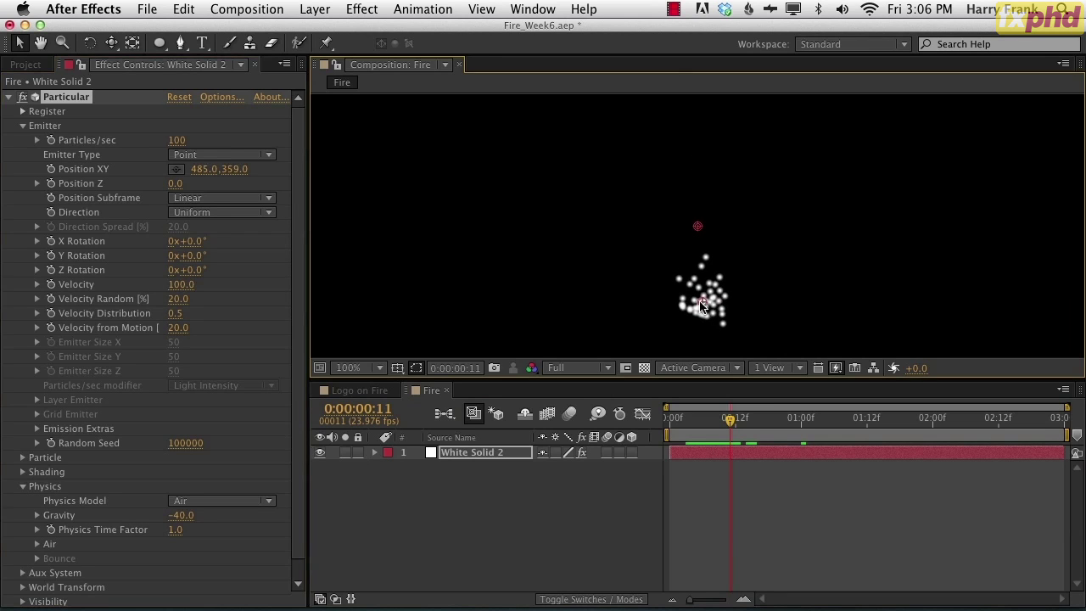
drag(731, 420, 851, 433)
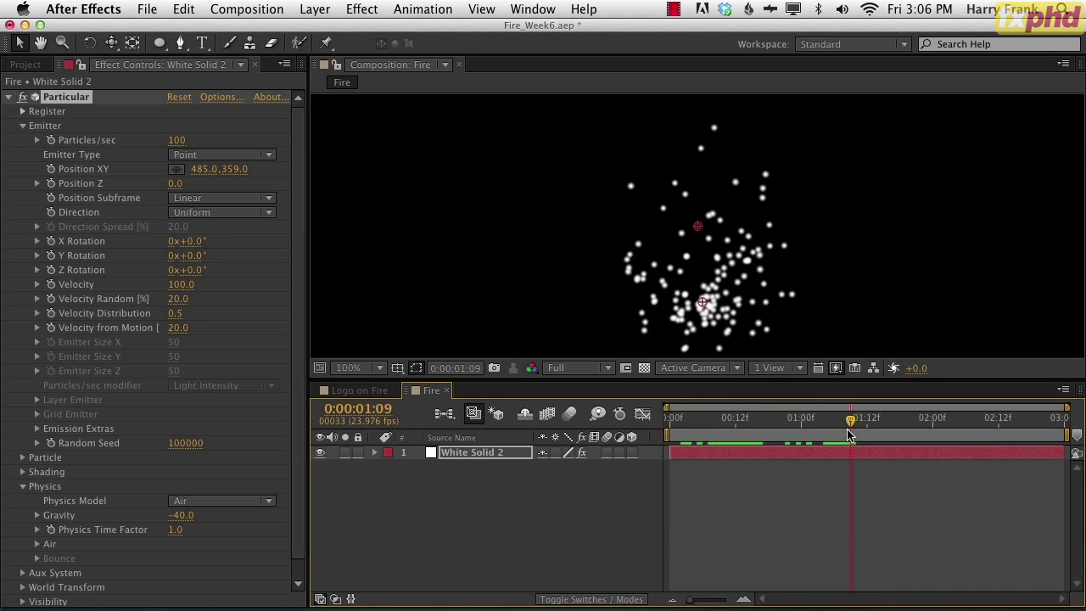
- Compare emitter velocities between 0 and 40, and set the Velocity to 35
click(185, 286)
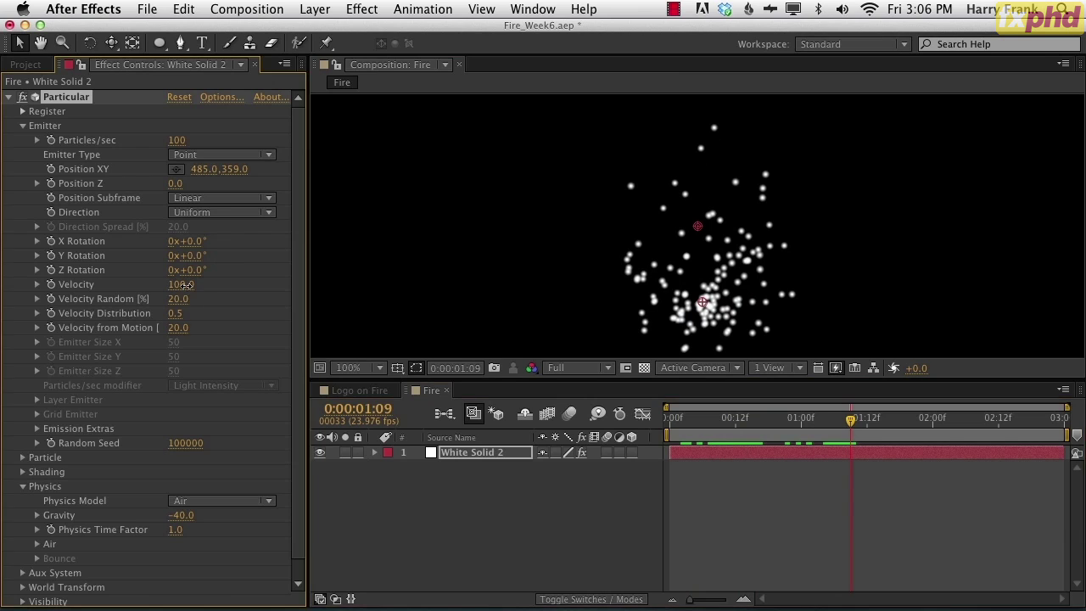
drag(181, 286, 204, 283)
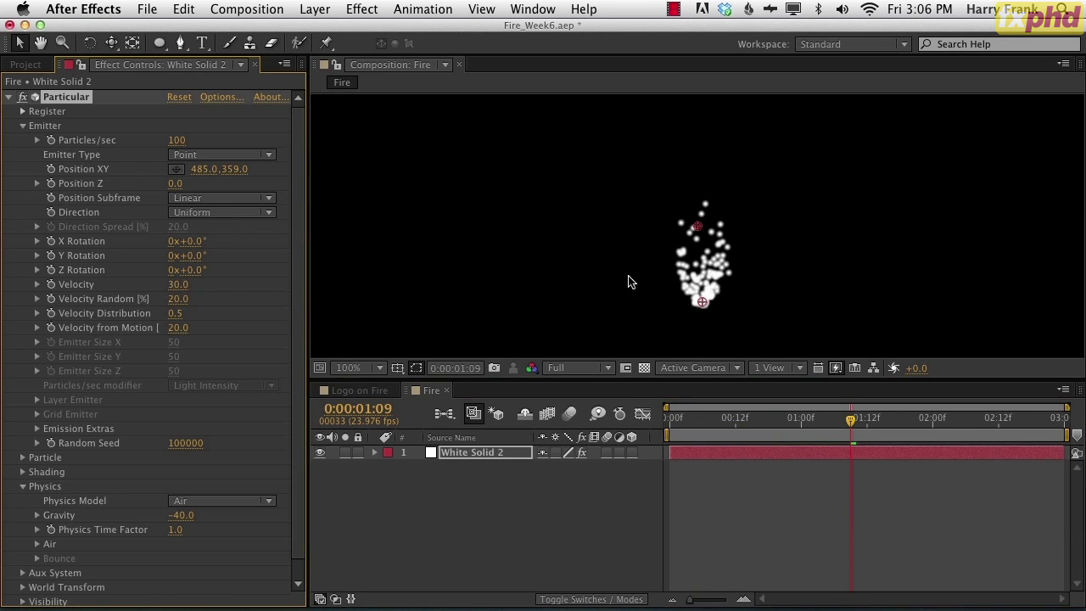
click(172, 285)
key(shift+Down)
key(shift+Down)
key(shift+Down)
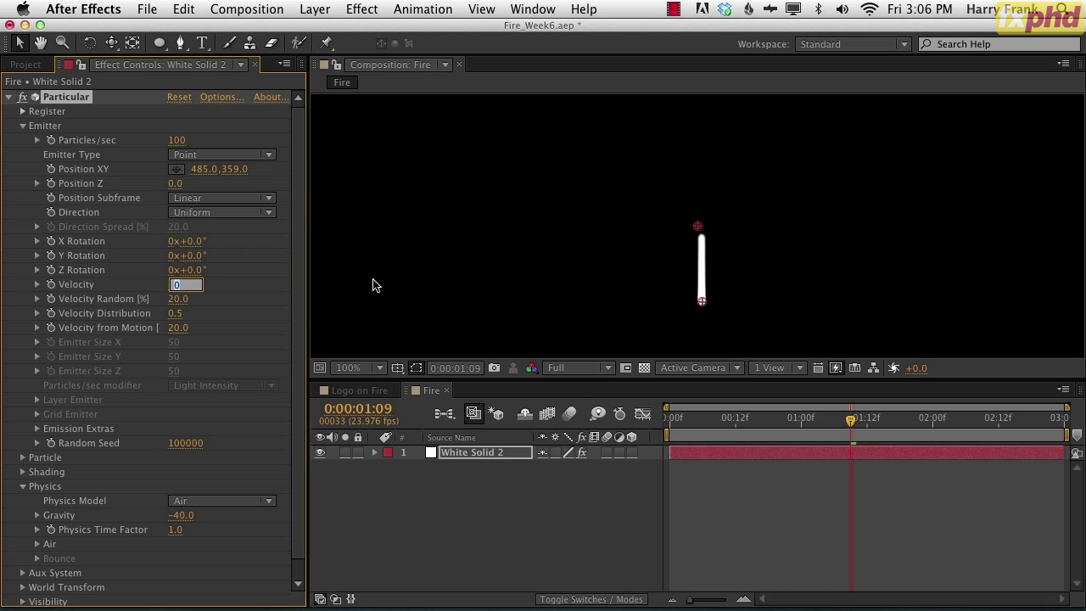
key(shift+Up)
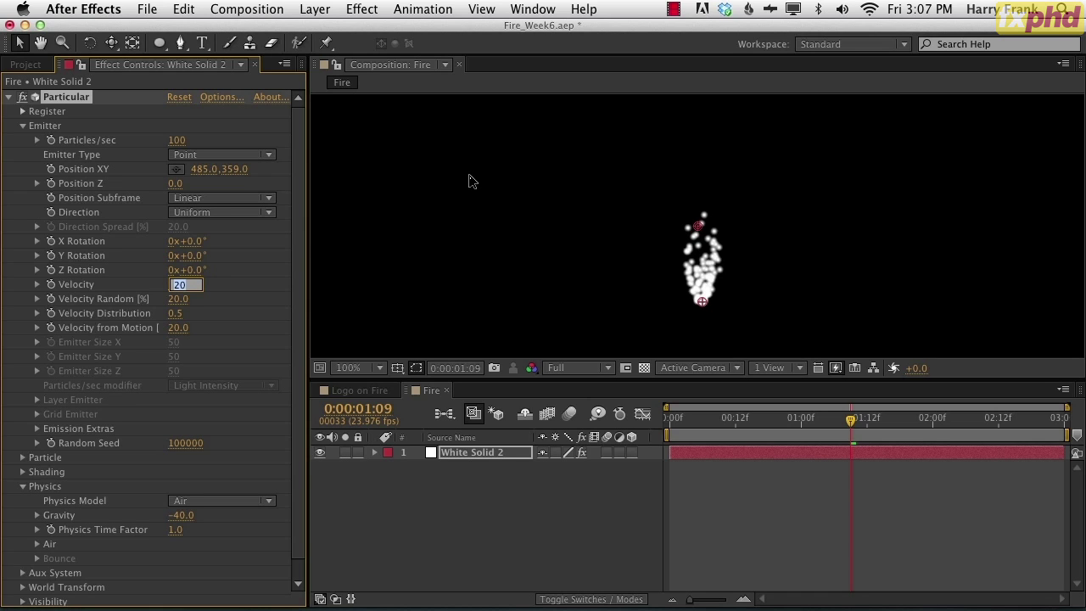
key(shift+Up)
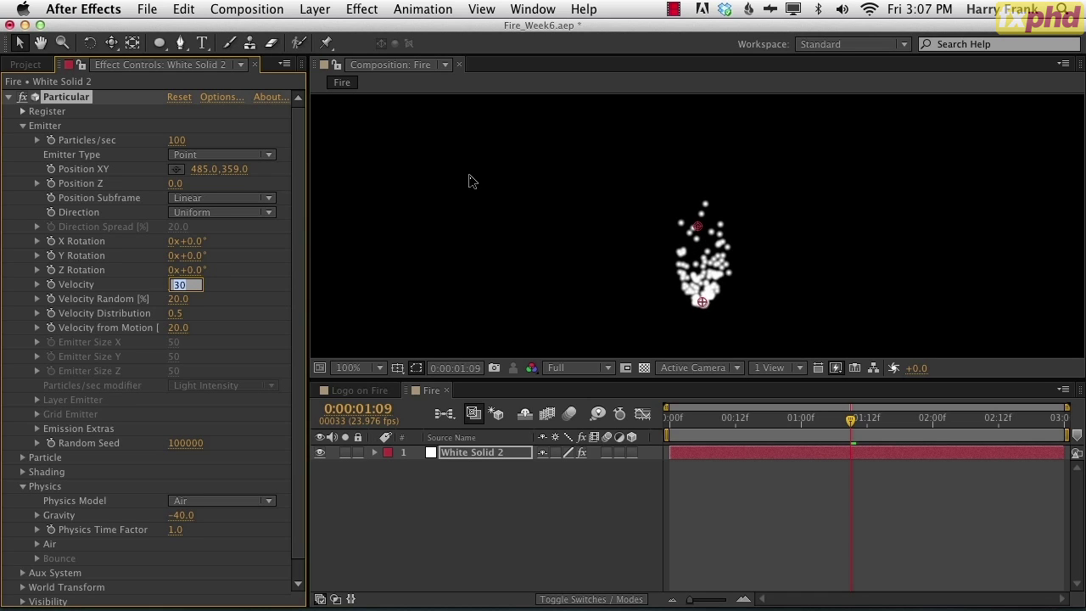
key(shift+Down)
key(shift+Up)
key(shift+Up)
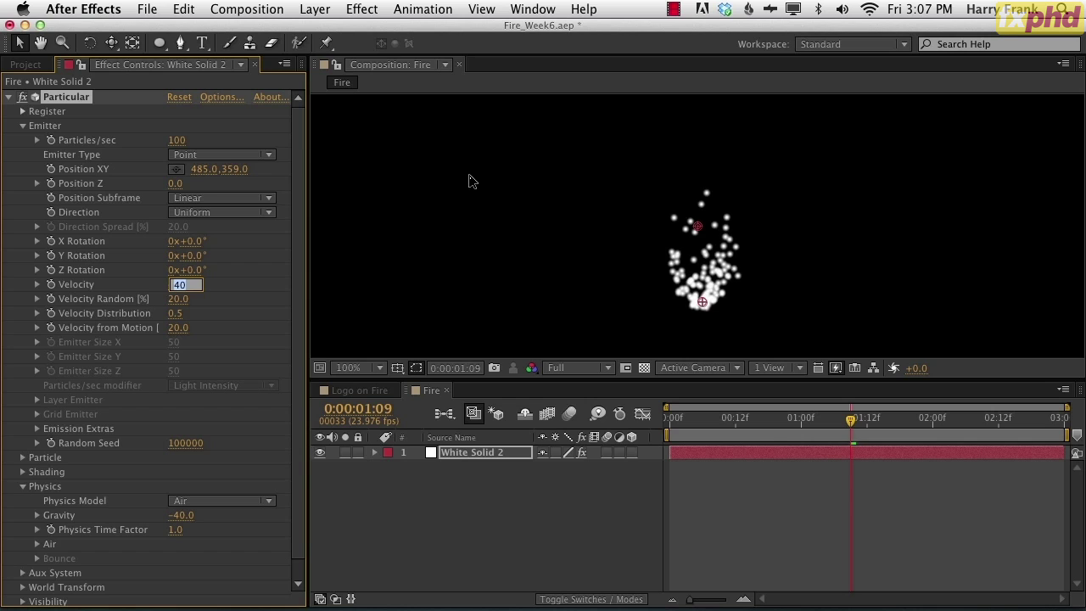
key(shift+Down)
key(shift+Down)
key(shift+Down)
key(shift+Up)
key(shift+Up)
key(Up)
key(Up)
key(Up)
key(Up)
key(Up)
key(Return)
- Preview the particle stream from the start up to 0:00:02:05 to examine its spread and height
key(space)
drag(686, 426, 779, 436)
key(space)
drag(682, 441, 959, 444)
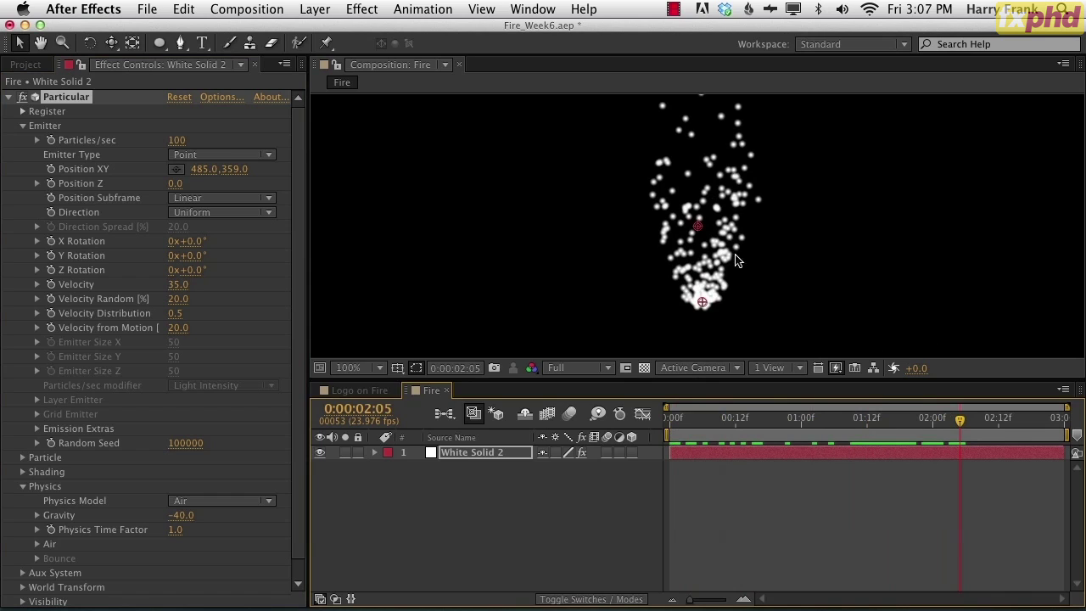
- Move the emitter down to about 479, 372 and preview how the particles rise from there over time
drag(702, 302, 697, 312)
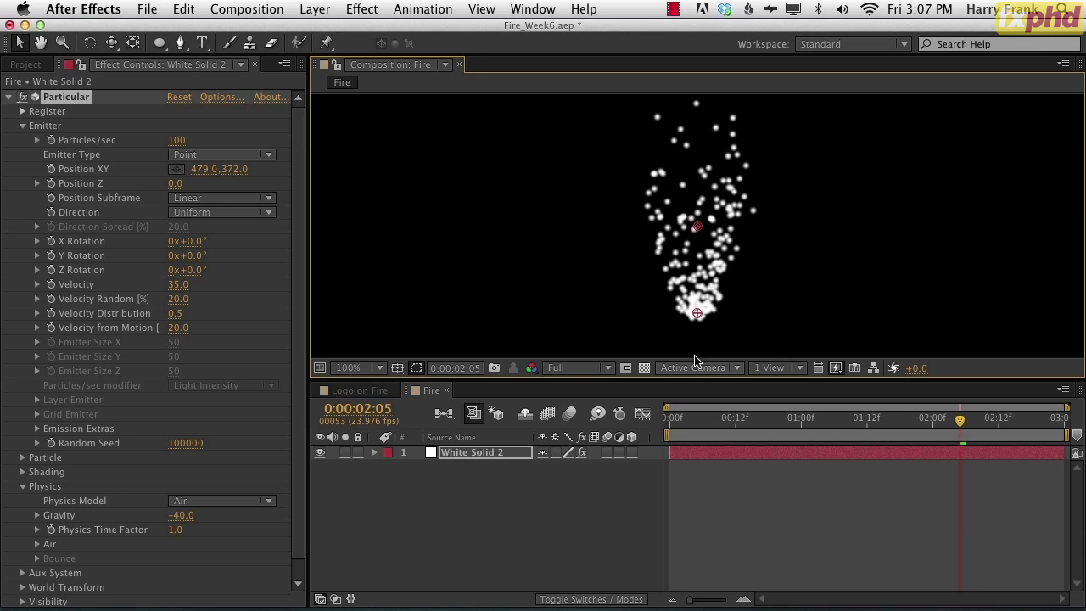
drag(691, 428, 960, 439)
drag(717, 441, 868, 439)
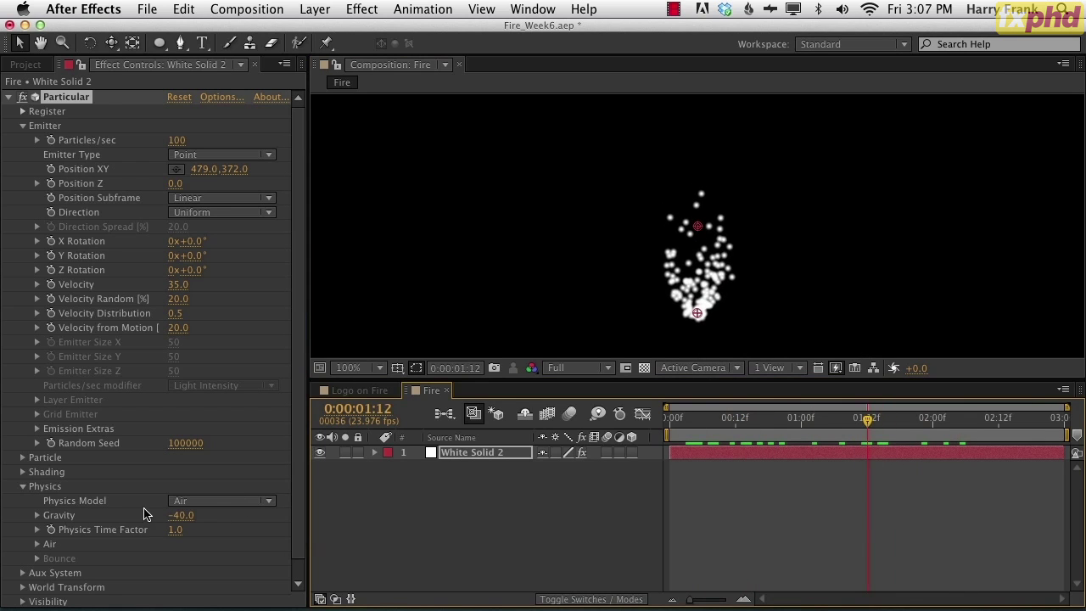
drag(705, 427, 874, 416)
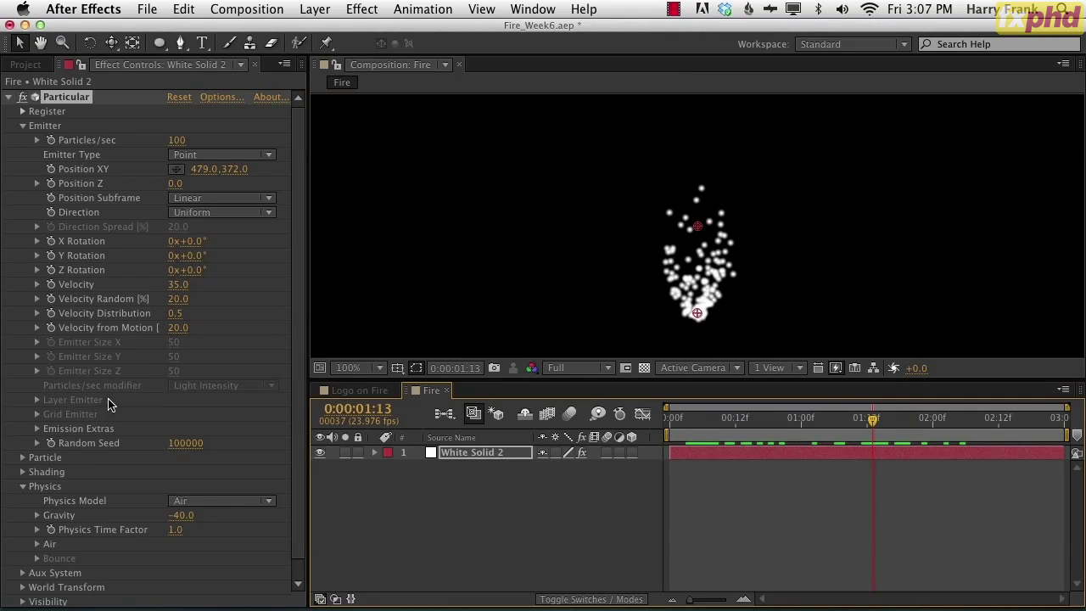
- Expand the Particle settings of Particular and collapse the Emitter and Physics groups
click(23, 458)
scroll(165, 450, down, 8)
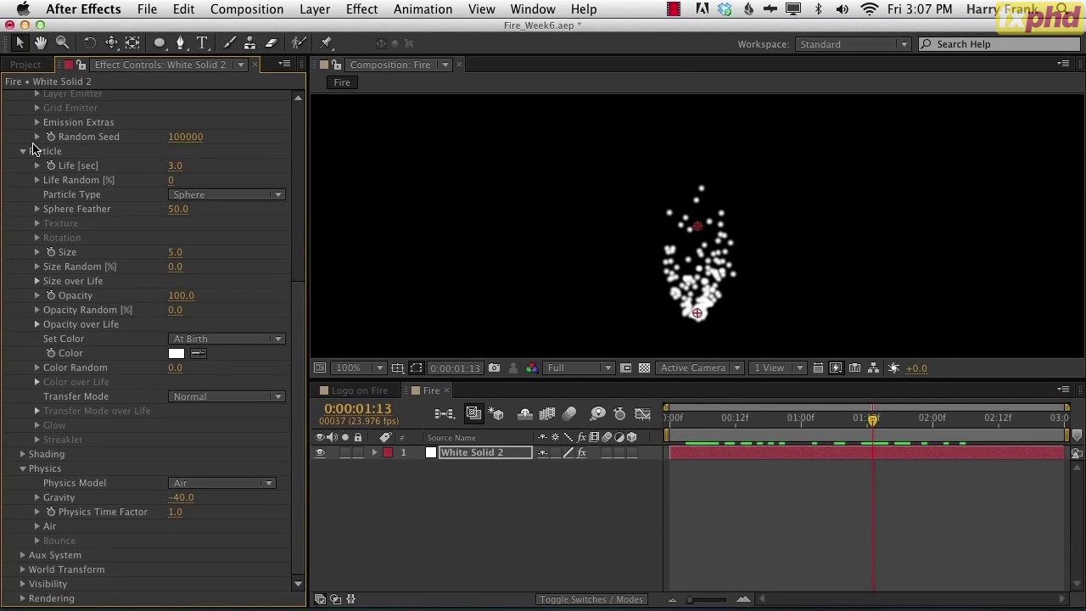
scroll(39, 149, up, 8)
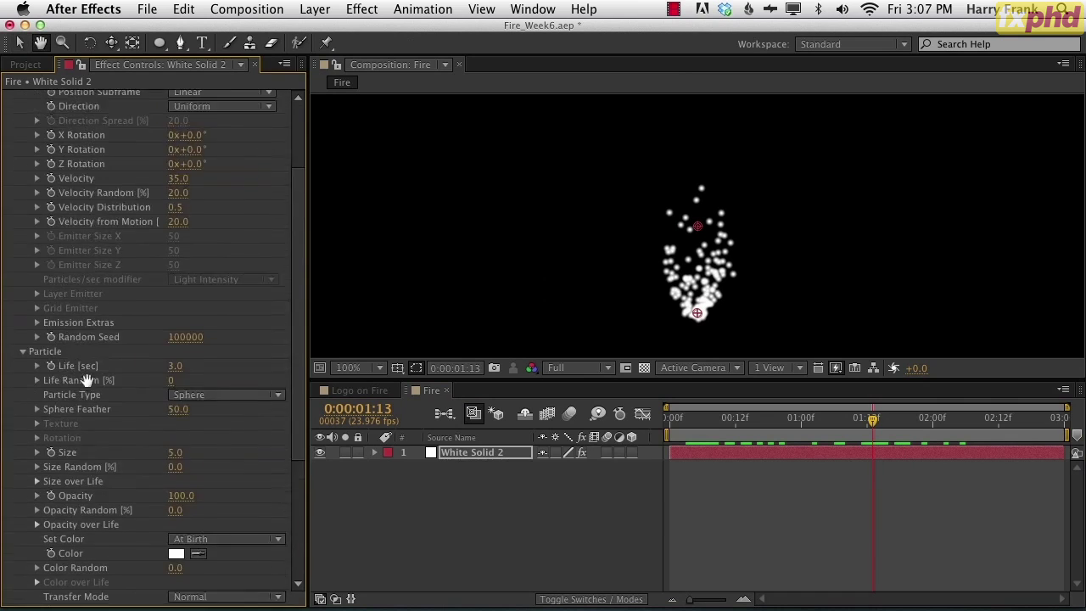
click(22, 126)
click(23, 140)
click(23, 169)
click(23, 141)
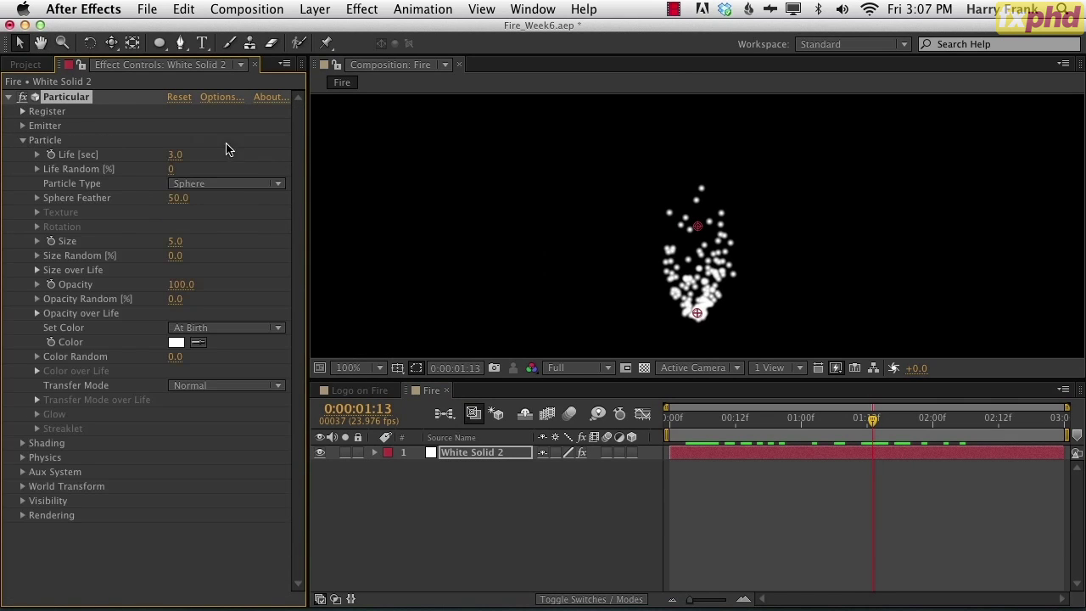
- Set the Particle Type to Cloudlet and the particle Size to 13
click(202, 186)
click(228, 248)
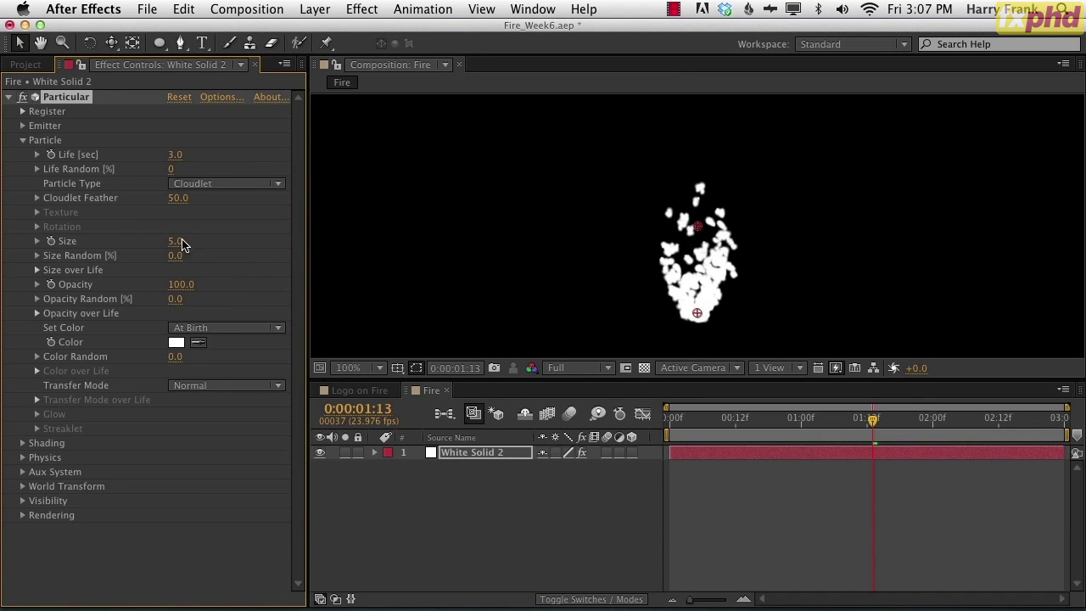
drag(182, 242, 183, 242)
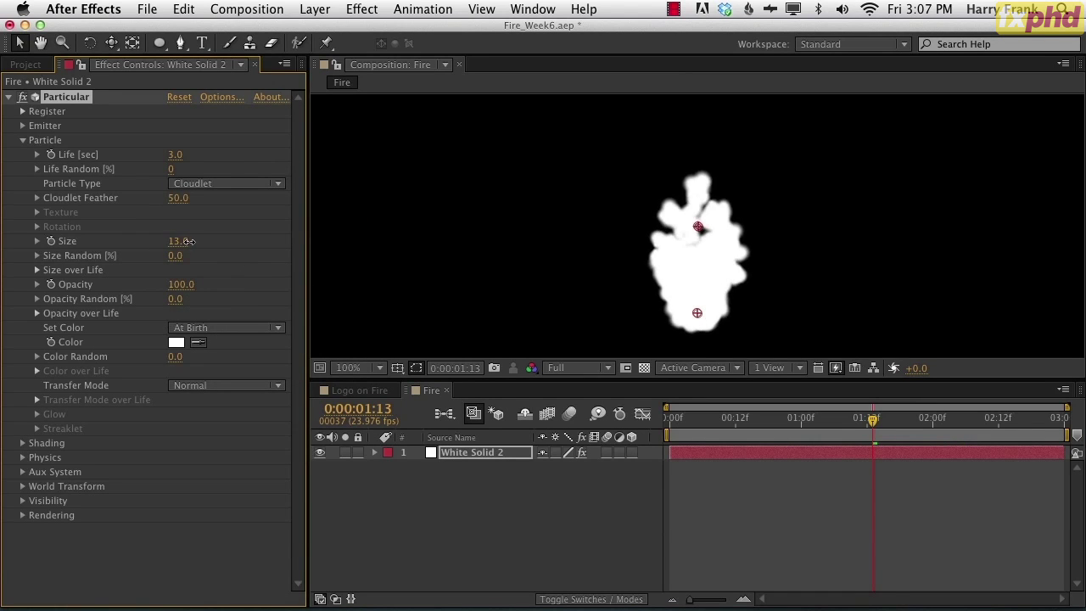
- Change the particle color to a burnt orange, BF6918
click(176, 343)
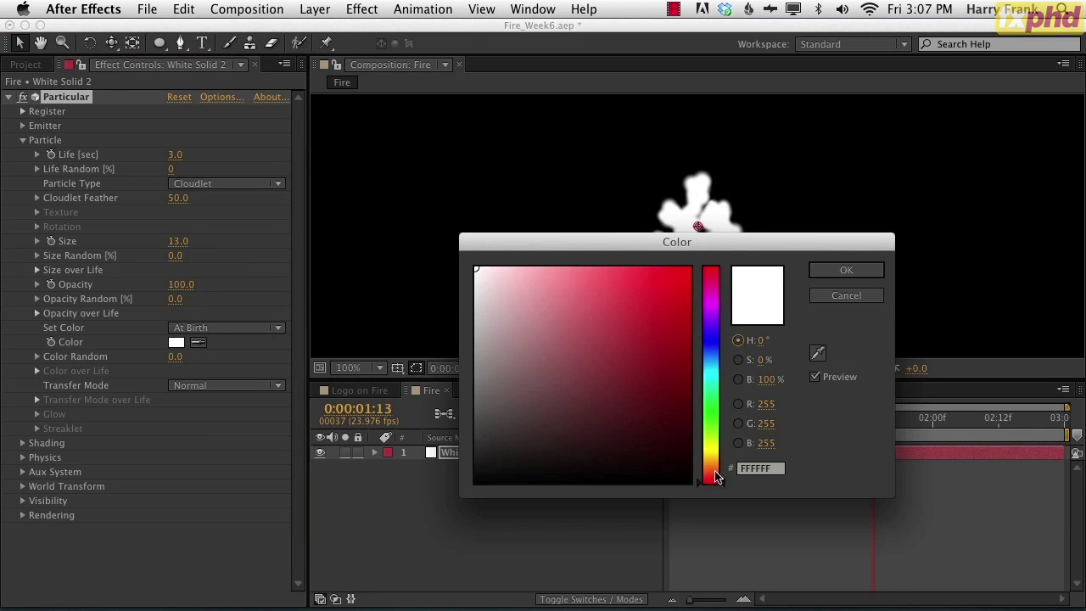
drag(715, 475, 716, 467)
mouse_move(628, 335)
mouse_down()
mouse_move(686, 272)
mouse_move(655, 273)
mouse_move(664, 321)
mouse_up()
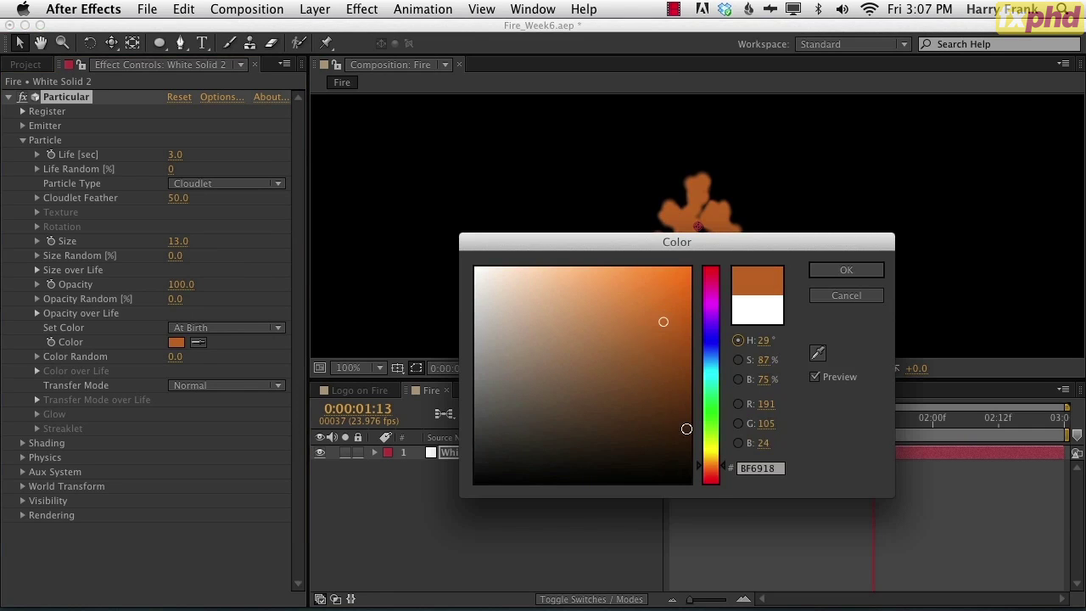
click(859, 270)
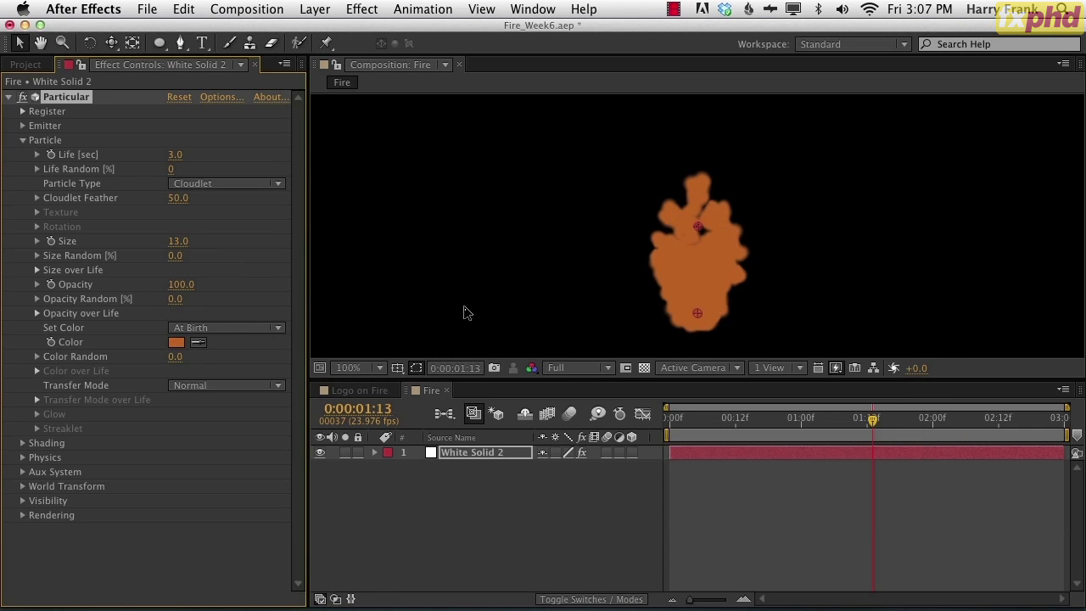
- Set the particle Transfer Mode to Add and preview the flame up to 0:00:02:03
click(205, 386)
click(275, 417)
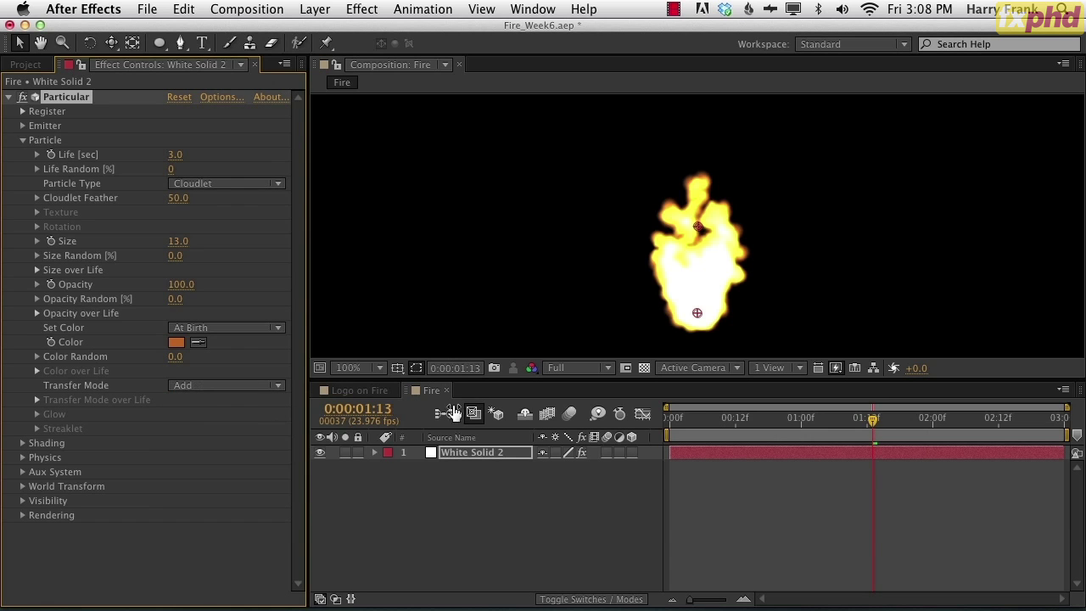
drag(700, 425, 911, 458)
key(space)
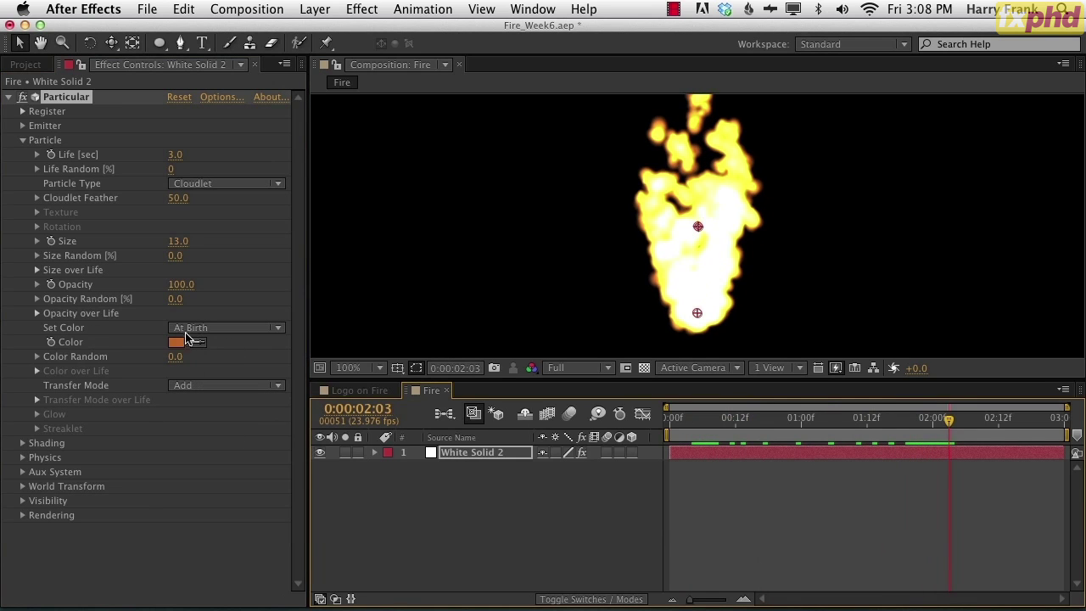
- Change Particular's Set Color option to Over Life and expand the Color over Life gradient
click(230, 328)
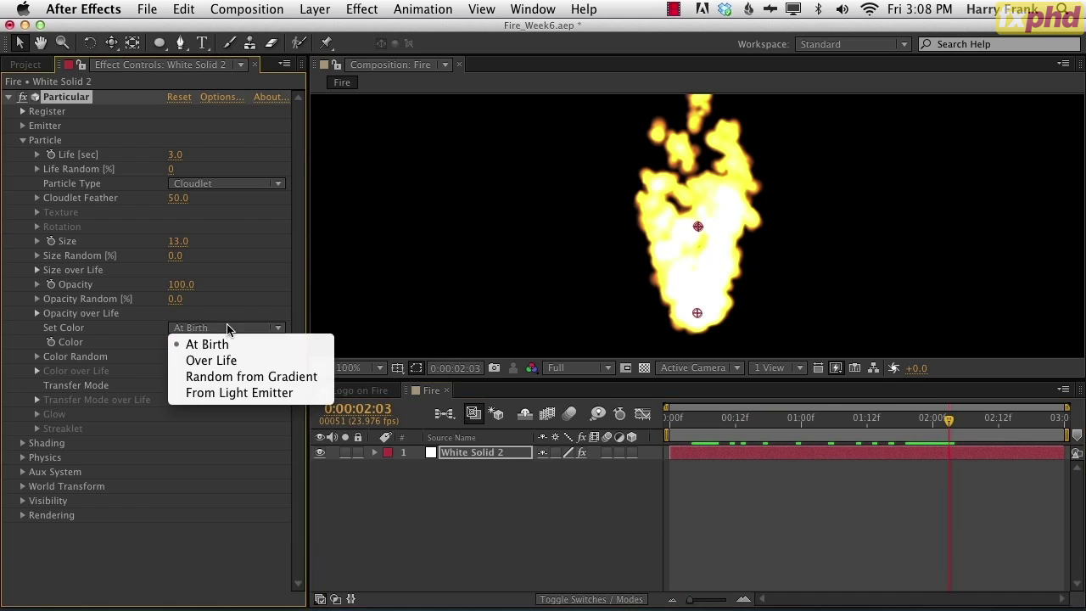
click(126, 328)
click(218, 331)
click(204, 360)
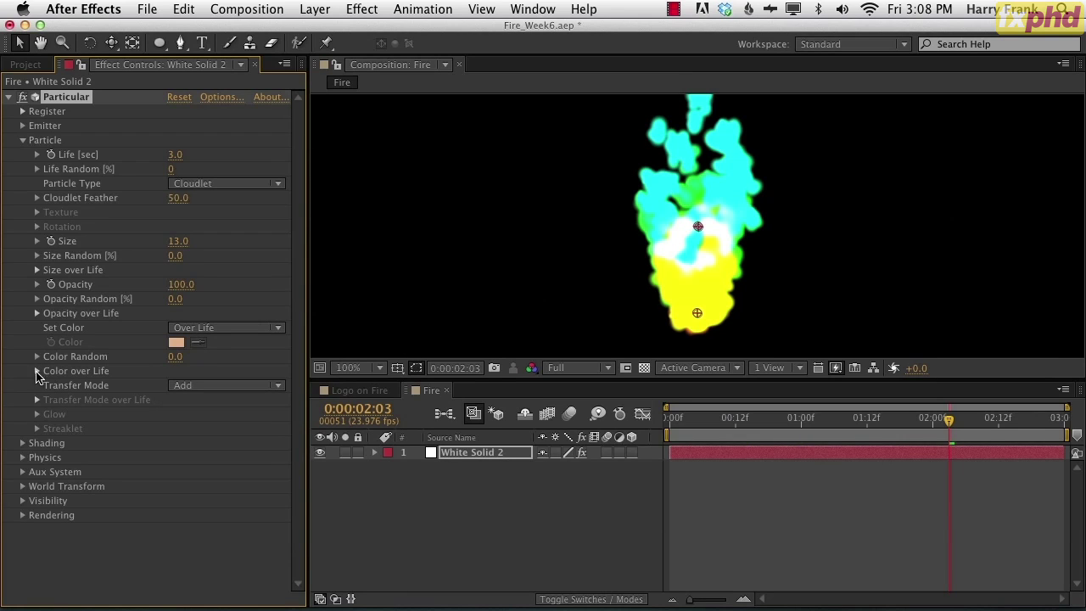
click(37, 371)
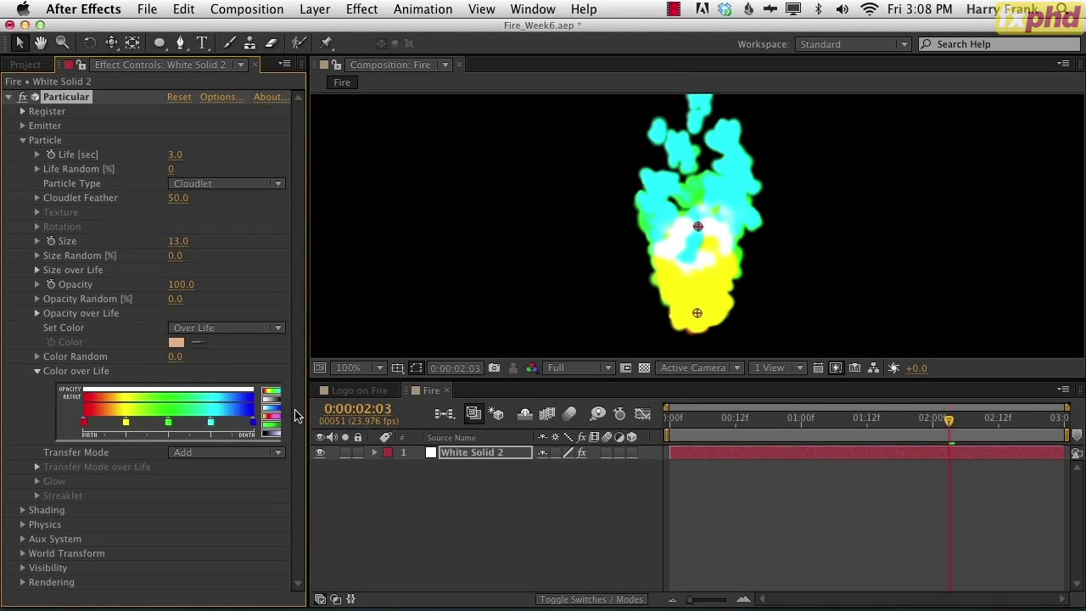
- Remove the green, cyan and blue stops from the Color over Life gradient and move the red stop to the death end
drag(168, 422, 185, 524)
drag(210, 422, 212, 515)
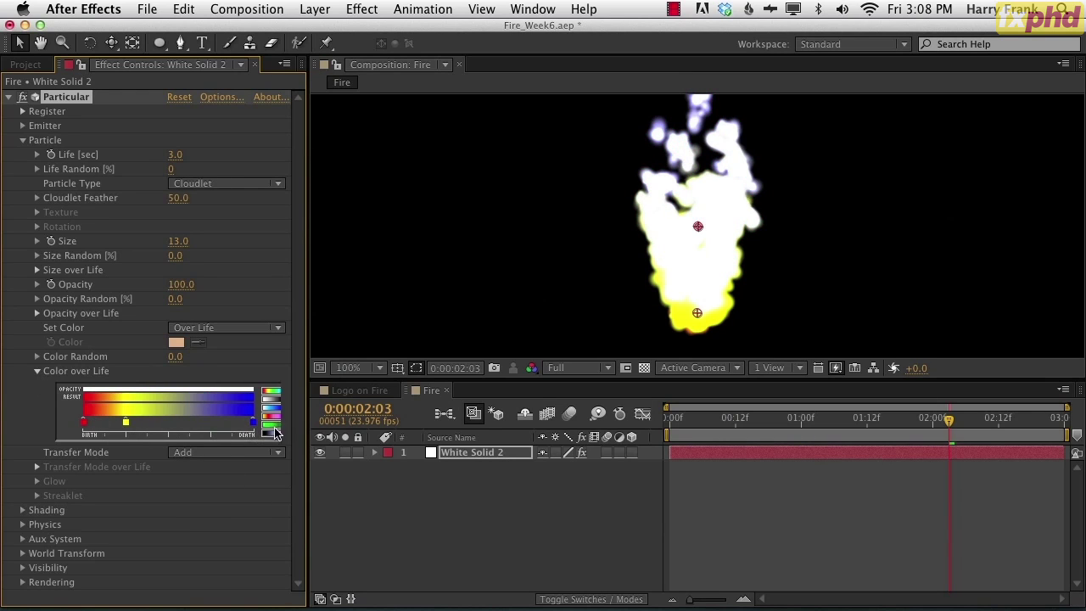
drag(252, 423, 225, 497)
drag(83, 422, 253, 425)
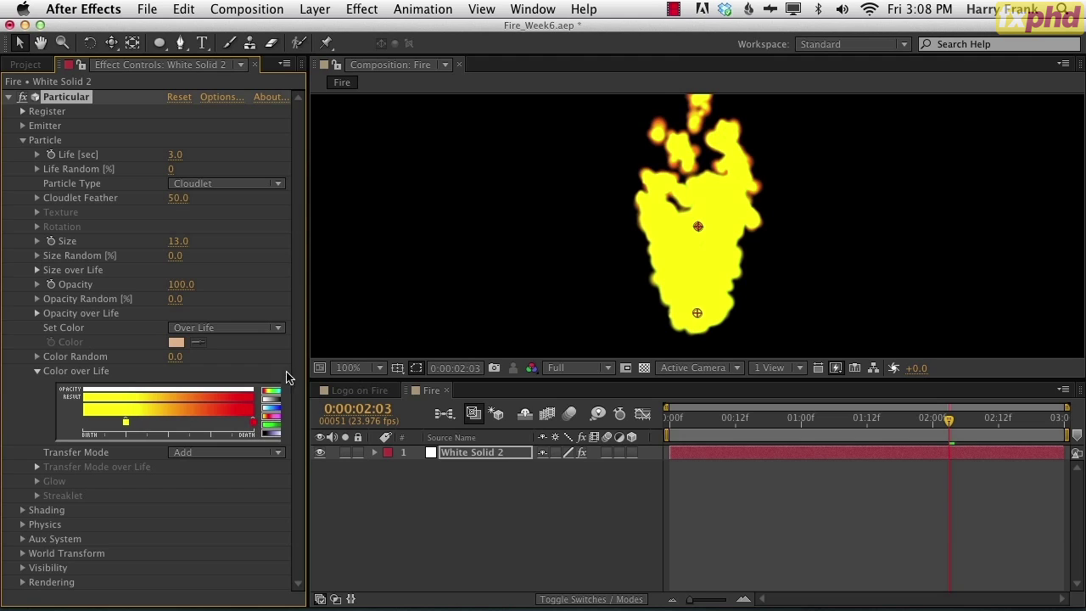
- Add a pale yellow stop at the birth end of Color over Life and set the particle Opacity to 13
mouse_move(125, 422)
mouse_down()
mouse_move(83, 423)
mouse_move(138, 422)
mouse_up()
double_click(83, 422)
click(532, 291)
click(841, 271)
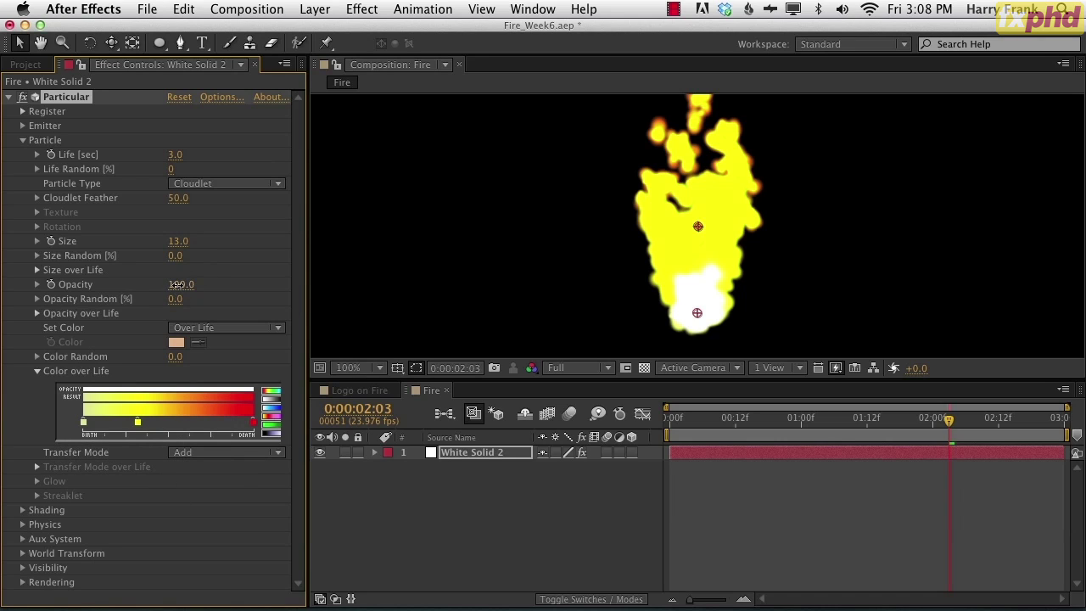
drag(173, 285, 105, 285)
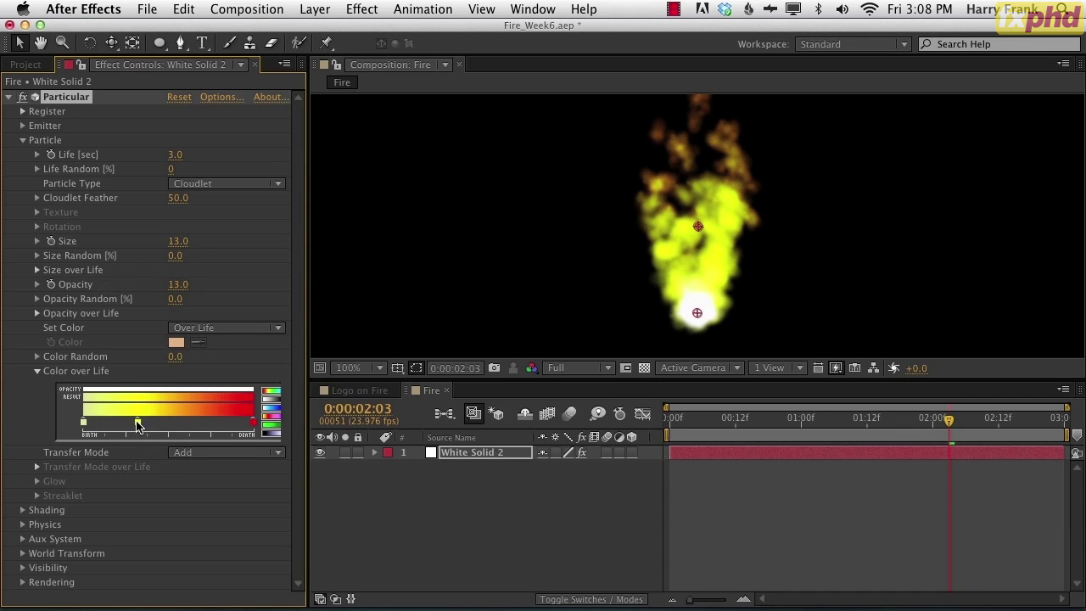
- Shift the yellow stop toward birth, move the red stop to just past mid-life and recolor it red-orange
drag(138, 424, 123, 424)
drag(253, 423, 183, 425)
double_click(179, 421)
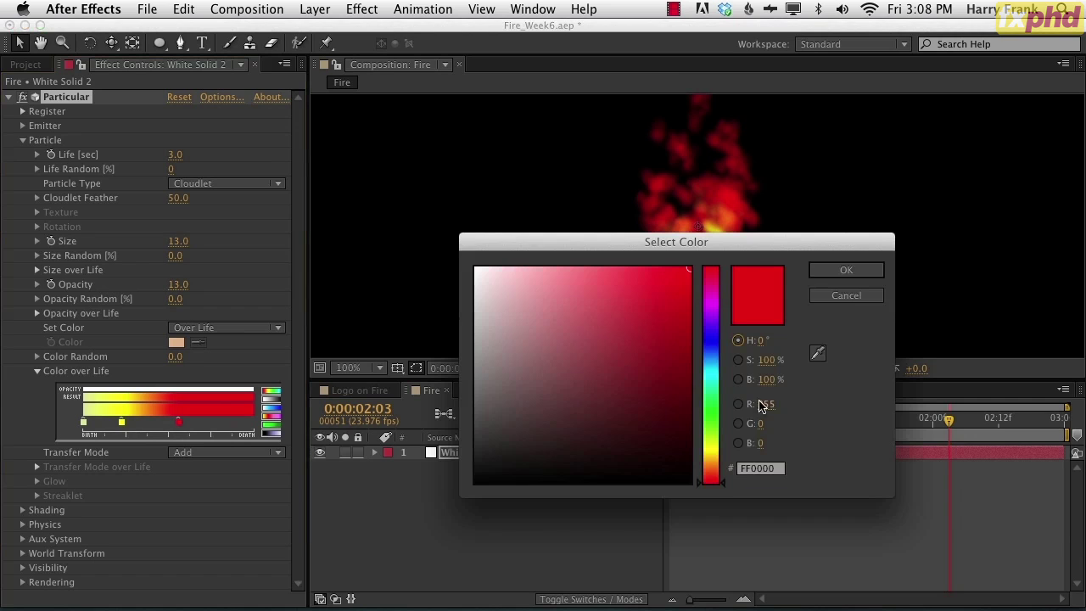
drag(713, 487, 711, 468)
click(847, 272)
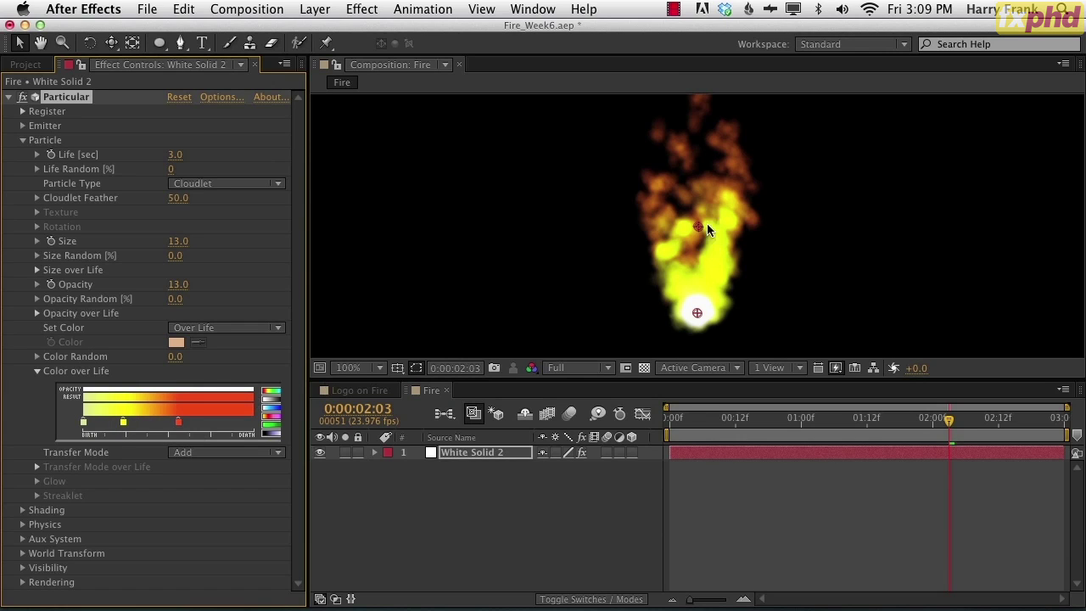
- Set the particle Size to 21 and apply the linear falling ramp preset to Size over Life
drag(180, 241, 189, 241)
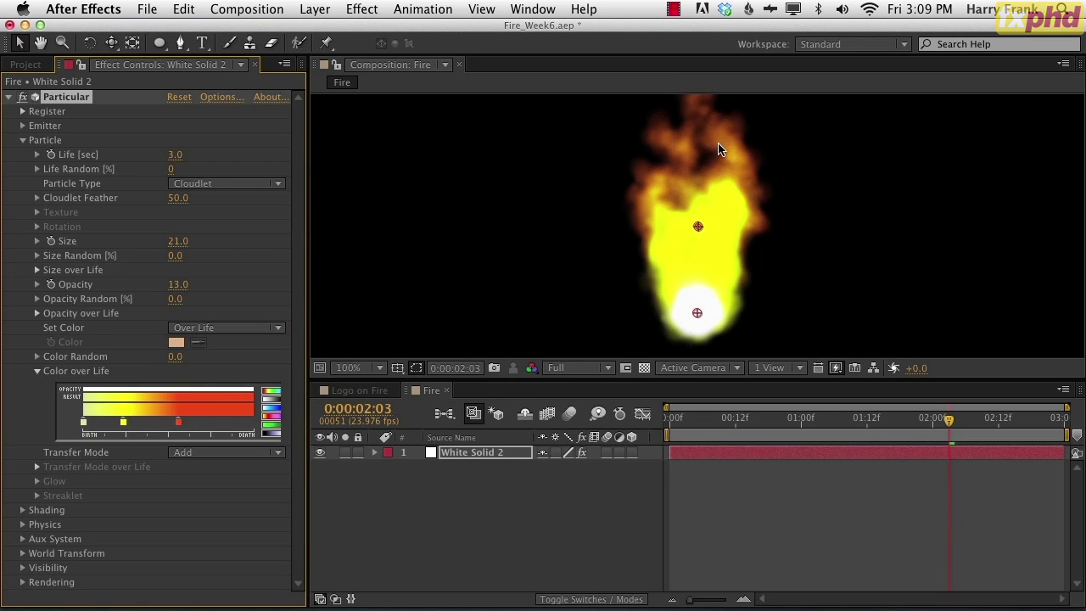
click(36, 270)
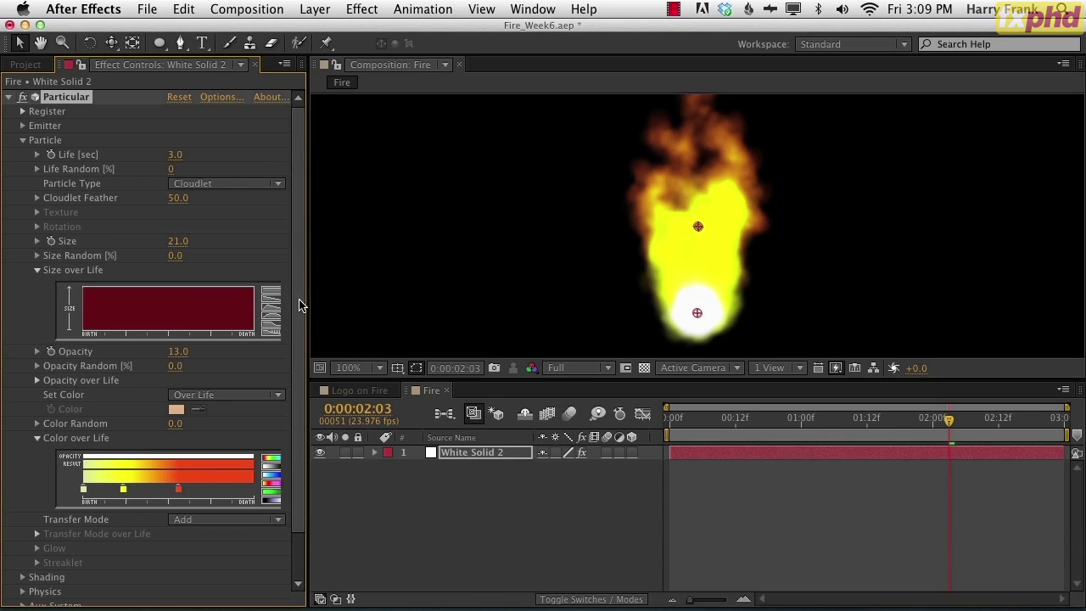
drag(308, 303, 375, 302)
click(272, 304)
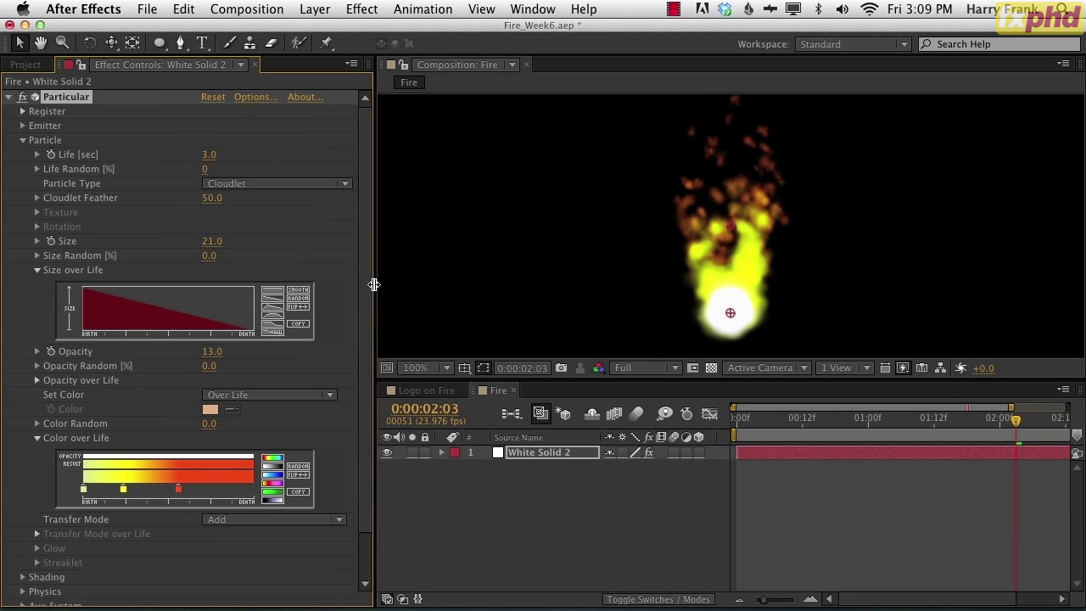
- Flip the Size over Life ramp so particles grow, and redraw its early part by hand for a larger birth size
drag(376, 287, 379, 287)
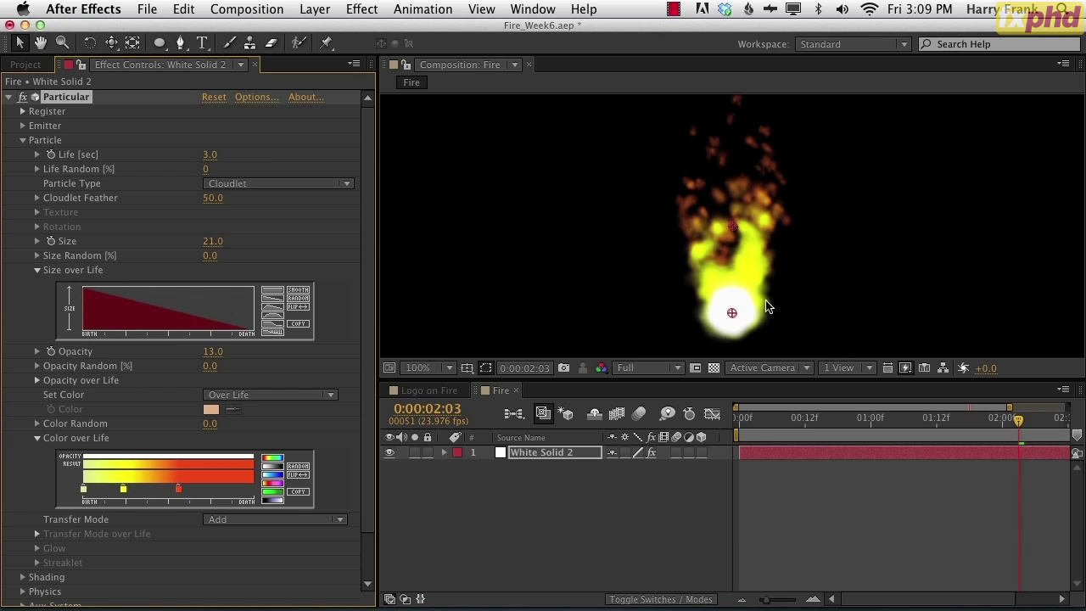
click(299, 308)
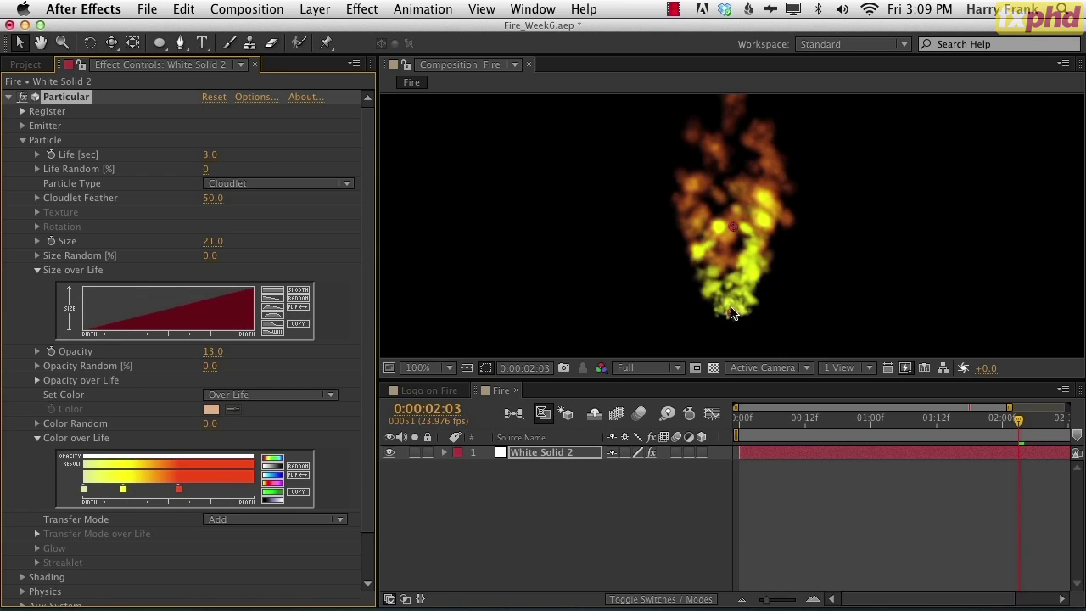
drag(85, 316, 253, 293)
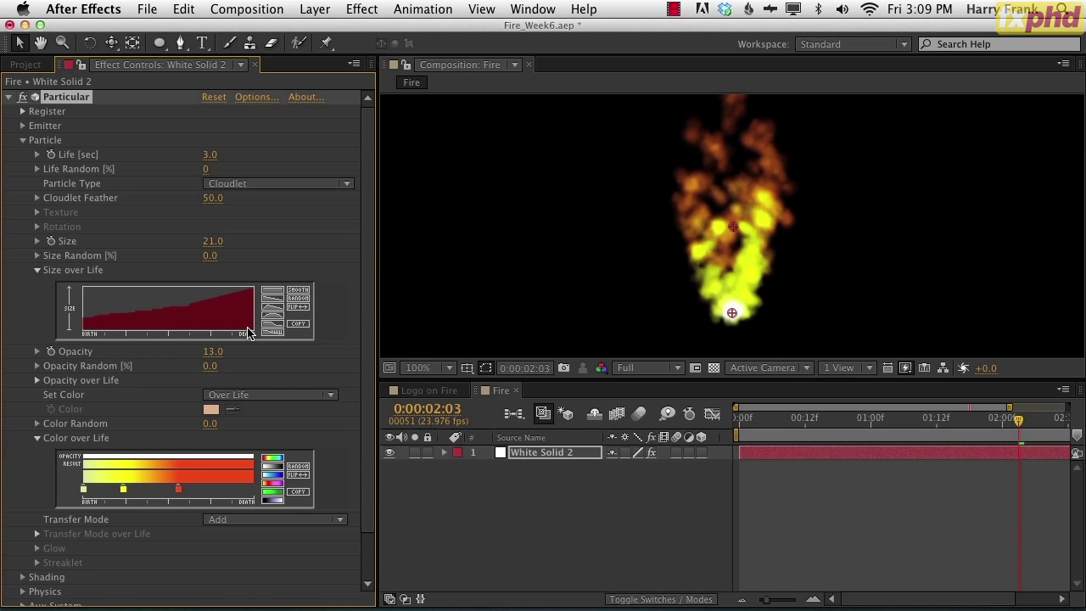
drag(82, 319, 174, 304)
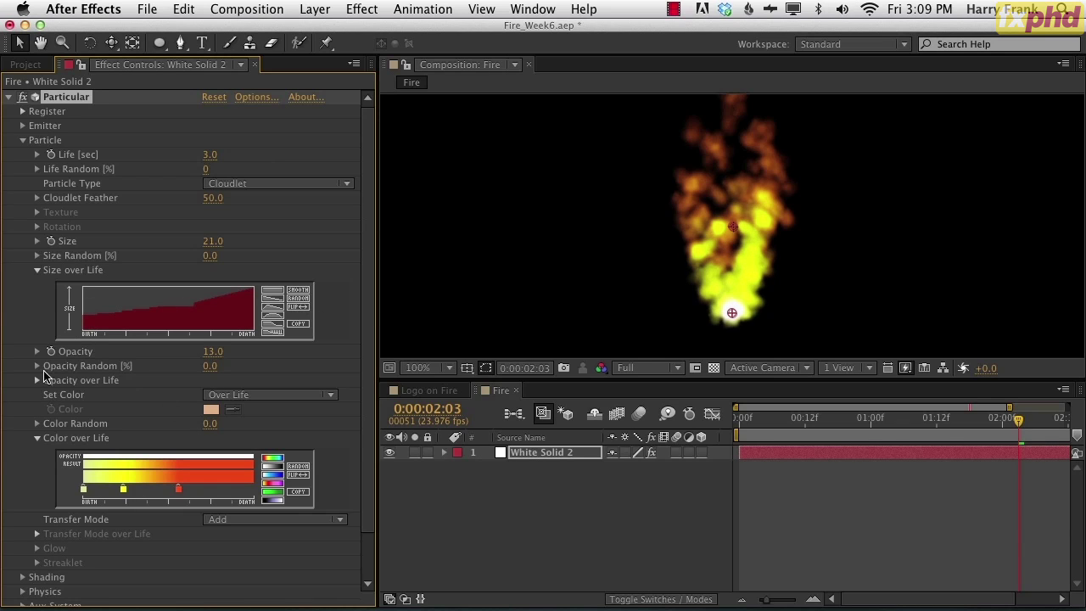
- Apply the fade-in, fade-out curve preset to Opacity over Life and preview the flame up to 0:00:01:14
click(38, 381)
mouse_move(107, 397)
mouse_down()
mouse_move(63, 461)
mouse_move(76, 456)
mouse_up()
click(273, 415)
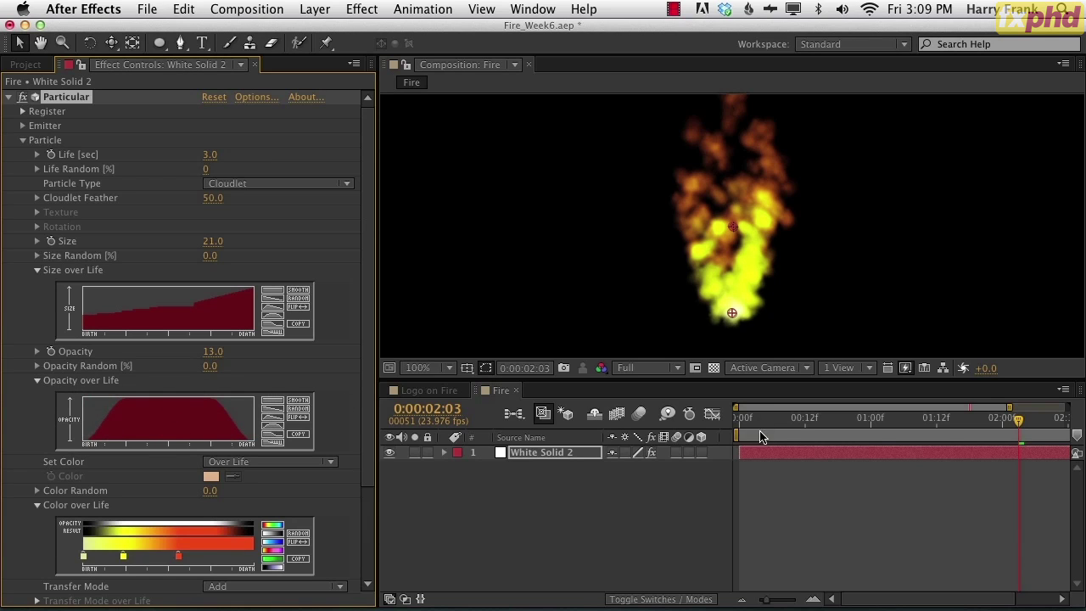
click(782, 418)
drag(807, 436, 951, 441)
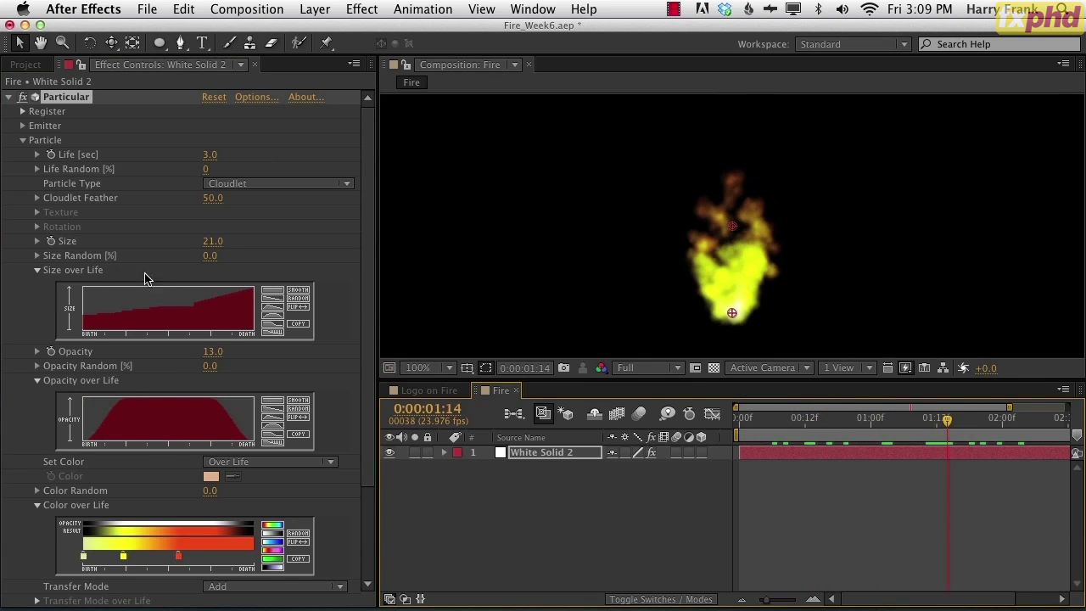
- Set the particle Size to 35, Size Random to 29 and Opacity Random to 73
drag(210, 242, 231, 259)
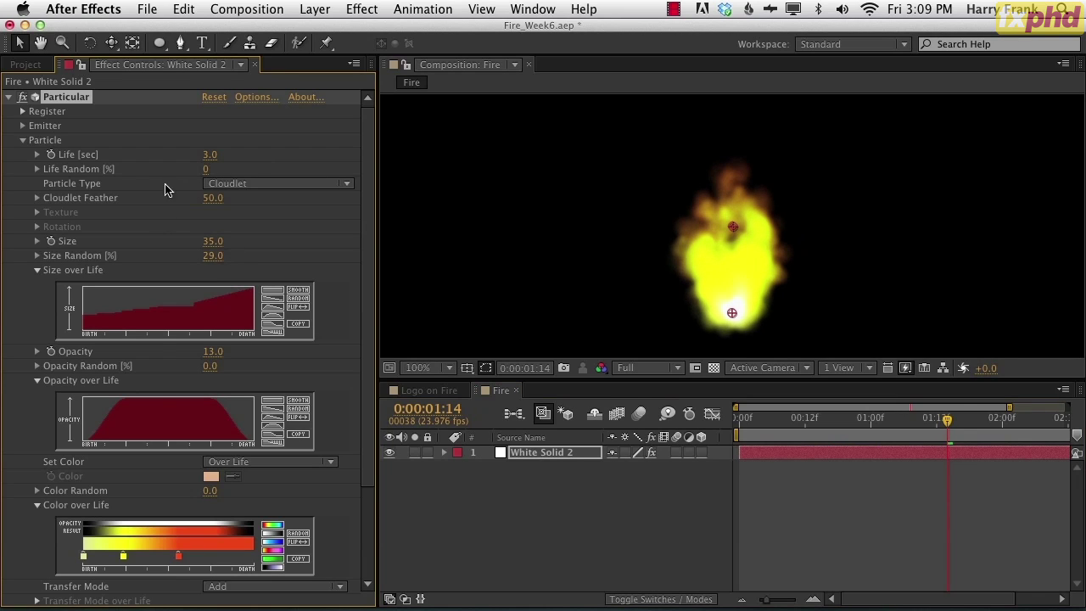
drag(210, 365, 266, 358)
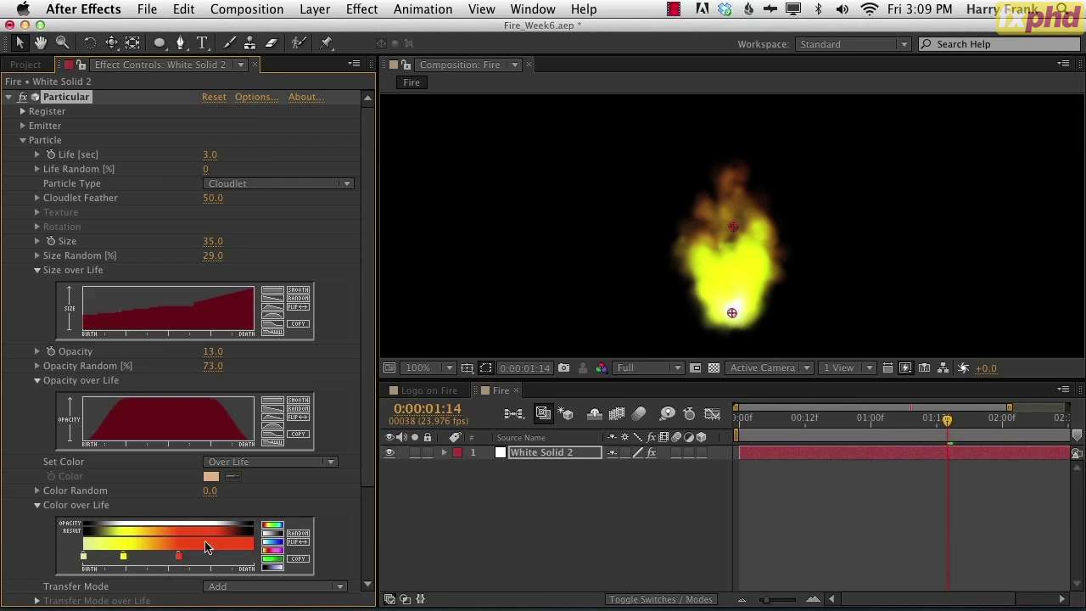
- Recolor the yellow Color over Life stop to golden DCB447 and preview the flame up to 0:00:01:15
double_click(123, 557)
mouse_move(672, 272)
mouse_down()
mouse_move(633, 318)
mouse_move(606, 281)
mouse_move(616, 284)
mouse_up()
drag(711, 454, 711, 456)
click(621, 297)
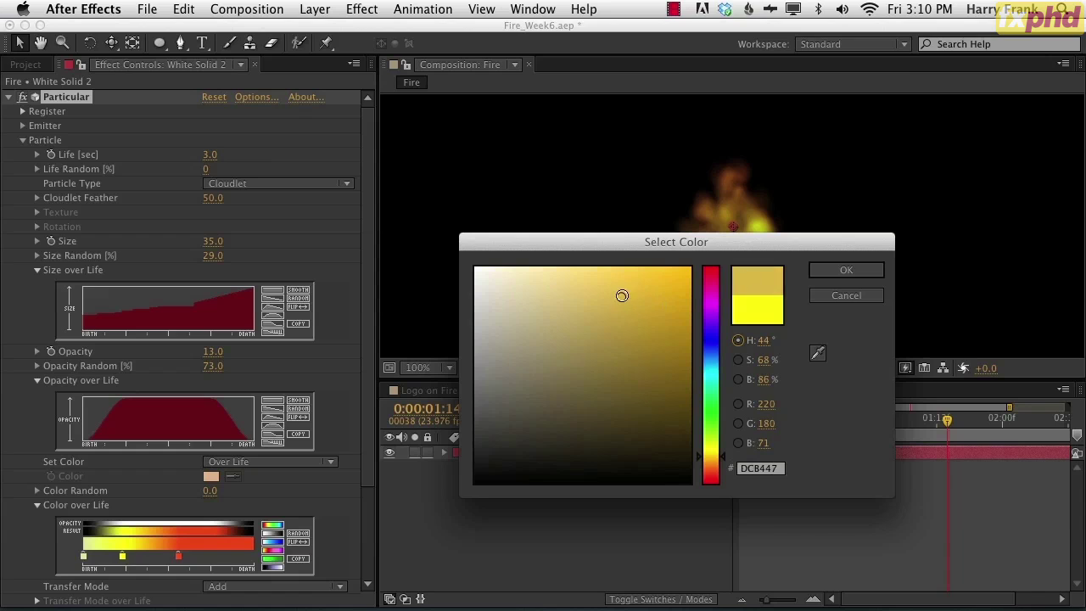
click(838, 270)
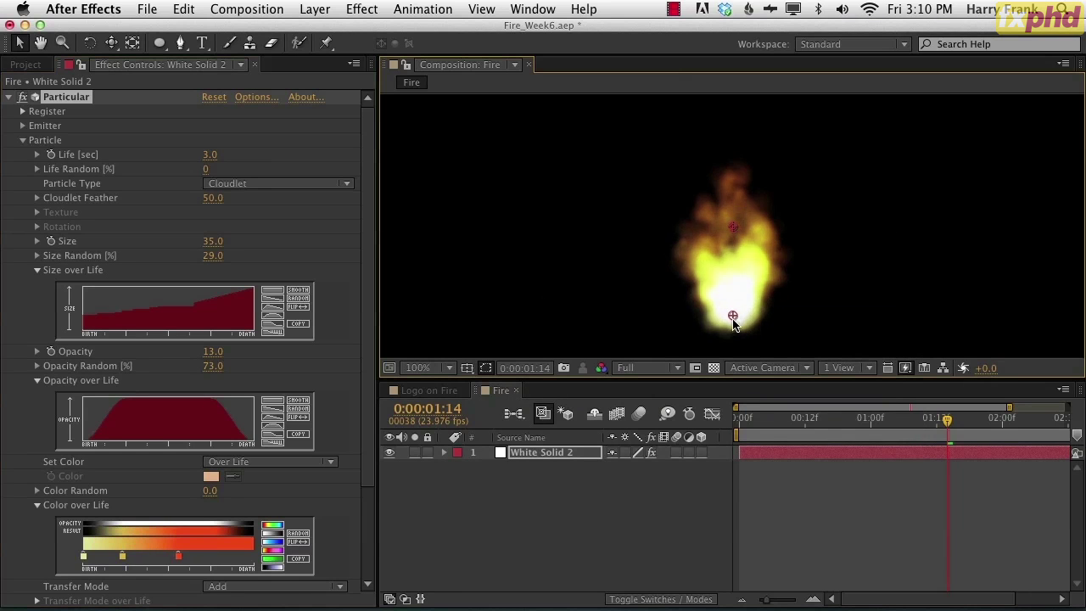
click(840, 434)
drag(895, 434, 953, 437)
- Set the Fire composition's duration to 10 seconds
key(super+k)
key(shift+Tab)
key(shift+Tab)
key(shift+Tab)
key(shift+Tab)
key(shift+Tab)
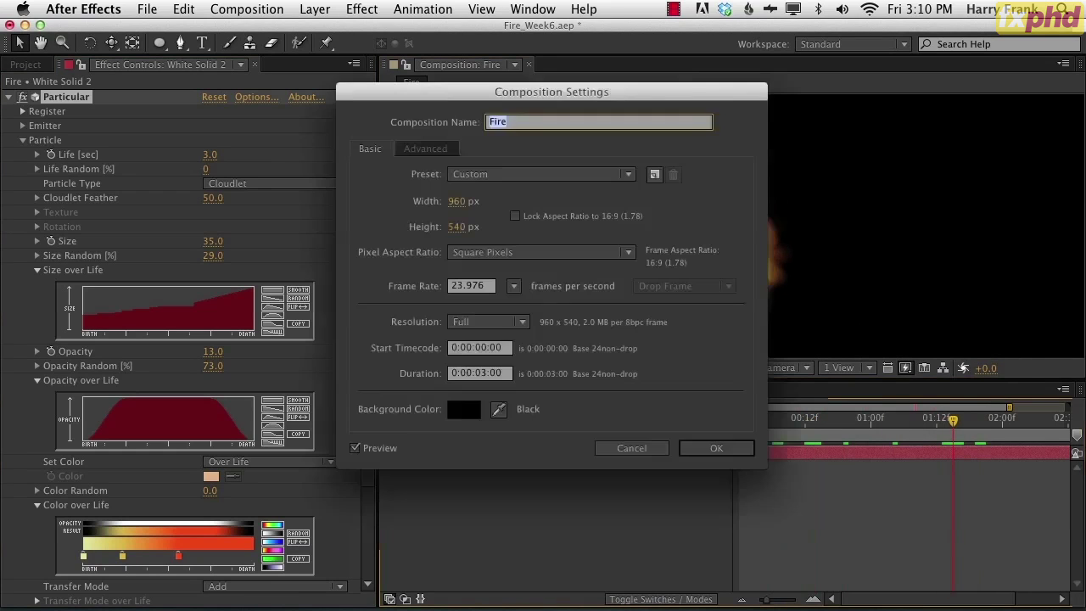
key(Tab)
text(10.0)
key(Return)
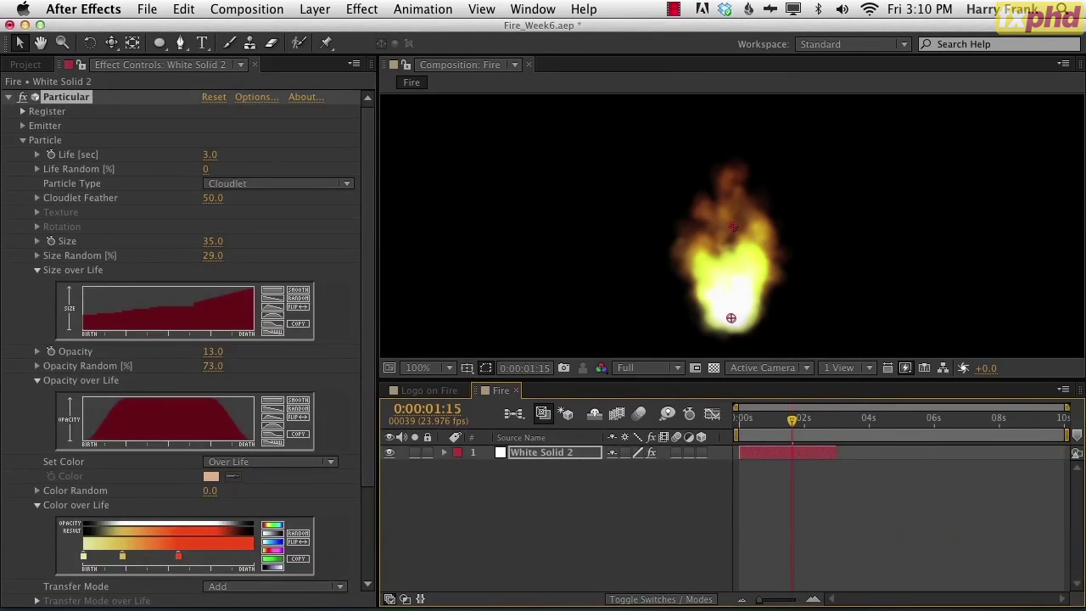
- Extend the White Solid 2 layer almost to the composition's end and preview the flame around 0:00:02:14
drag(836, 453, 1059, 452)
click(833, 419)
drag(860, 436, 825, 429)
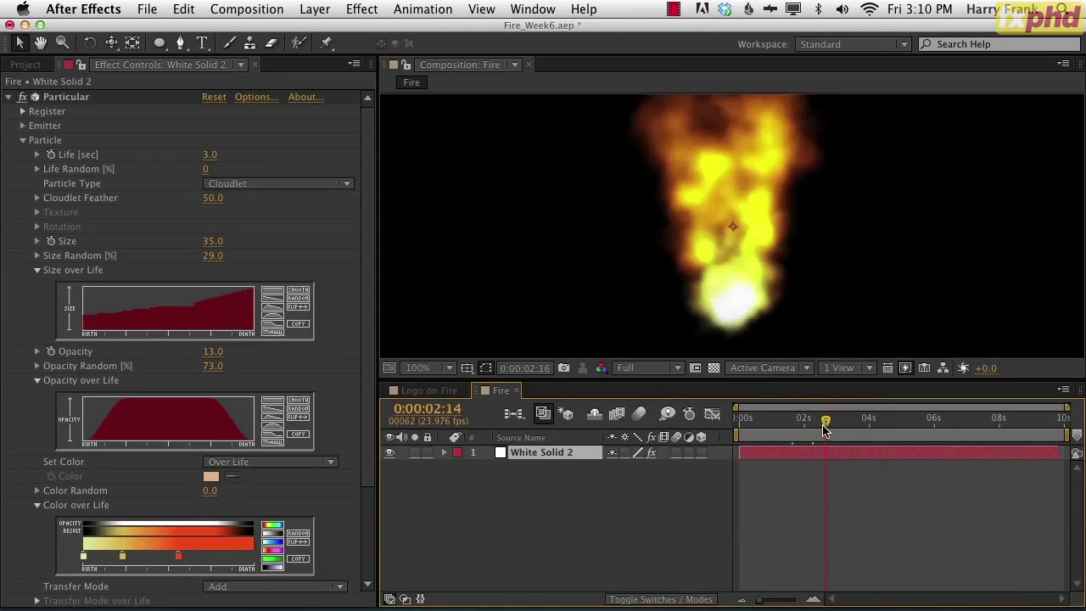
- Reveal and select Particular on White Solid 2, nudge its emitter point, and preview the flame up to 0:00:02:19
key(e)
click(508, 467)
mouse_move(731, 319)
mouse_down()
mouse_move(735, 349)
mouse_move(735, 328)
mouse_up()
drag(776, 417, 818, 438)
click(731, 328)
mouse_move(733, 331)
mouse_down()
mouse_move(732, 307)
mouse_move(728, 319)
mouse_up()
drag(782, 431, 830, 438)
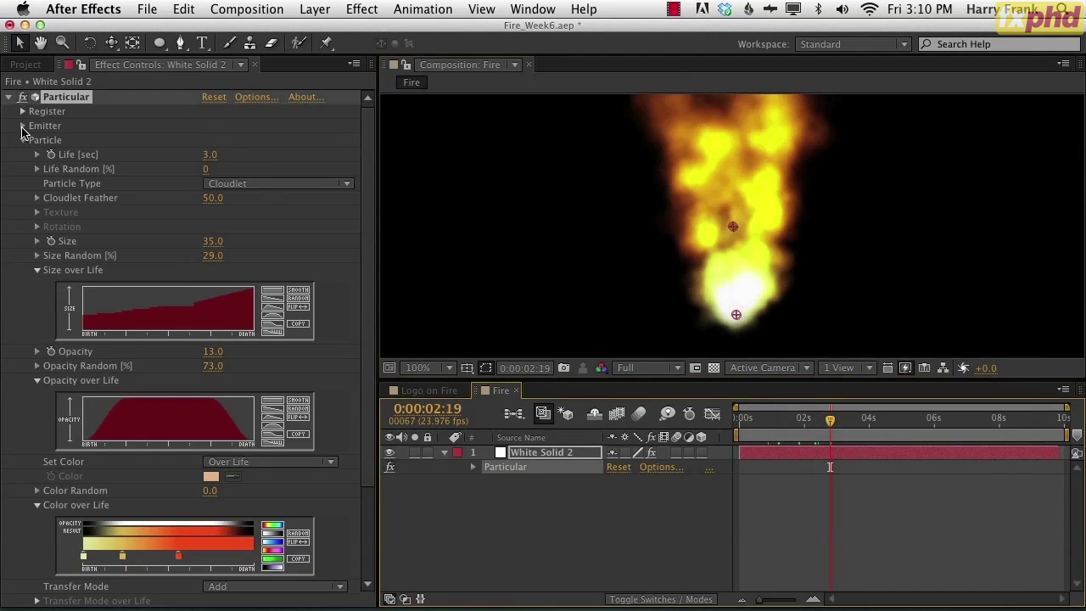
- Increase the emitter's Particles/sec and lower the particle Opacity to 2
click(23, 126)
drag(227, 140, 218, 142)
drag(368, 162, 368, 373)
scroll(243, 371, up, 10)
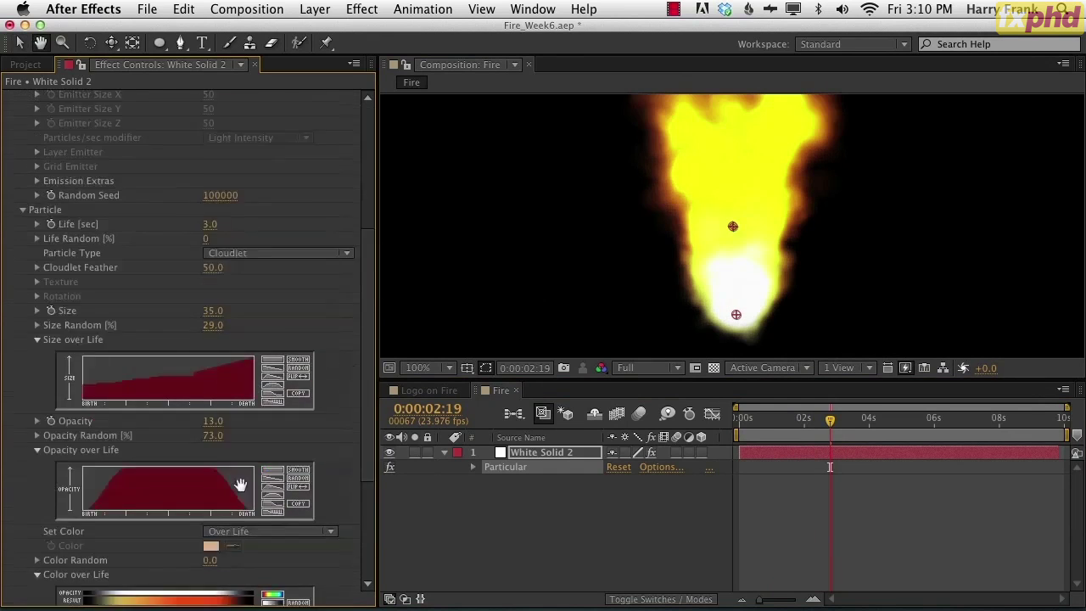
scroll(219, 311, down, 8)
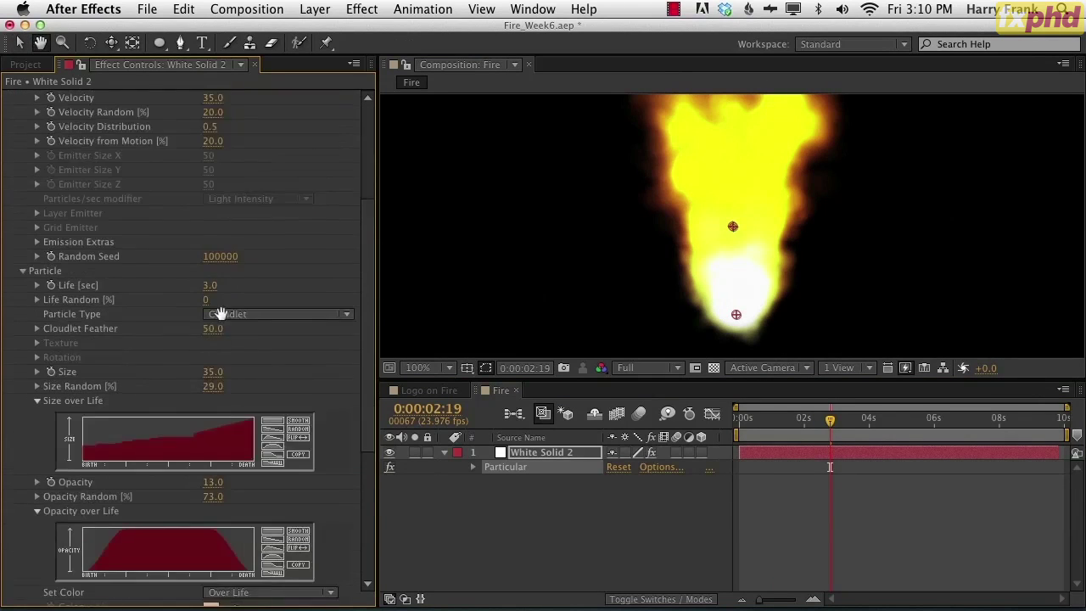
click(214, 382)
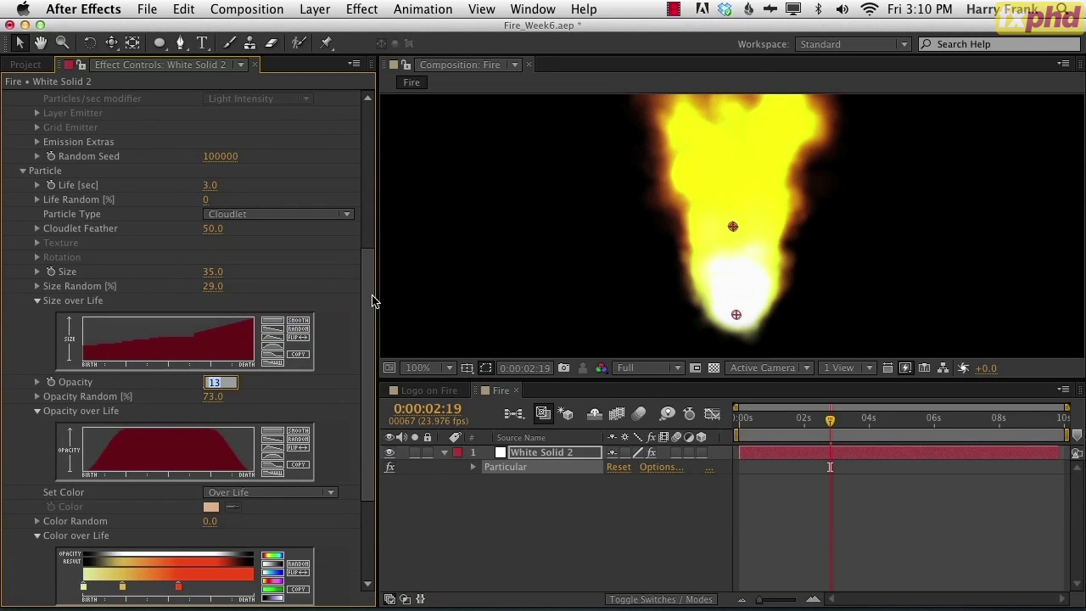
text(8)
key(Return)
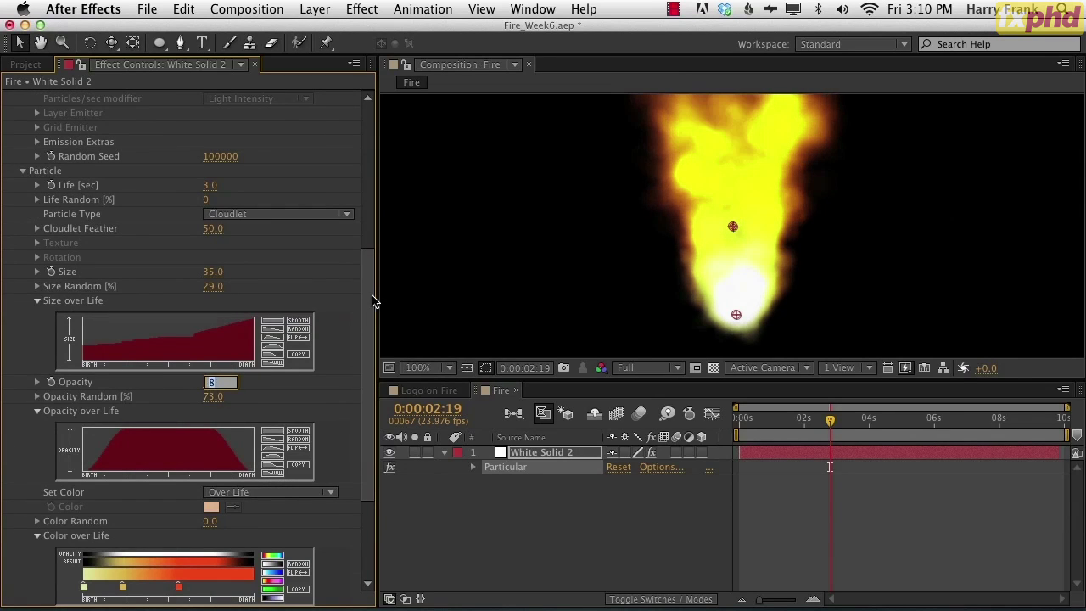
key(Down)
key(Down)
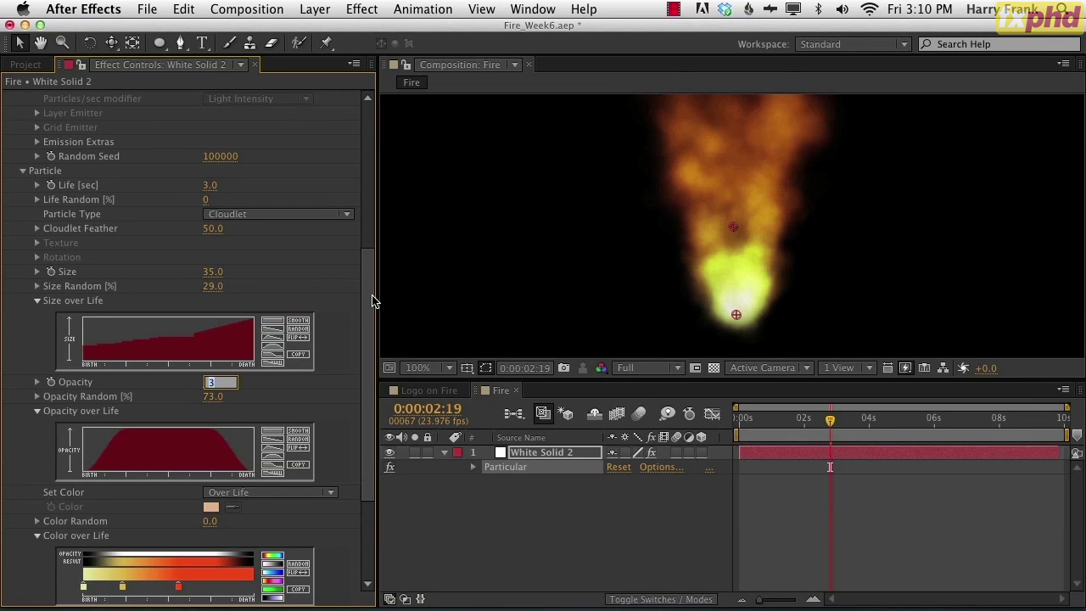
key(Down)
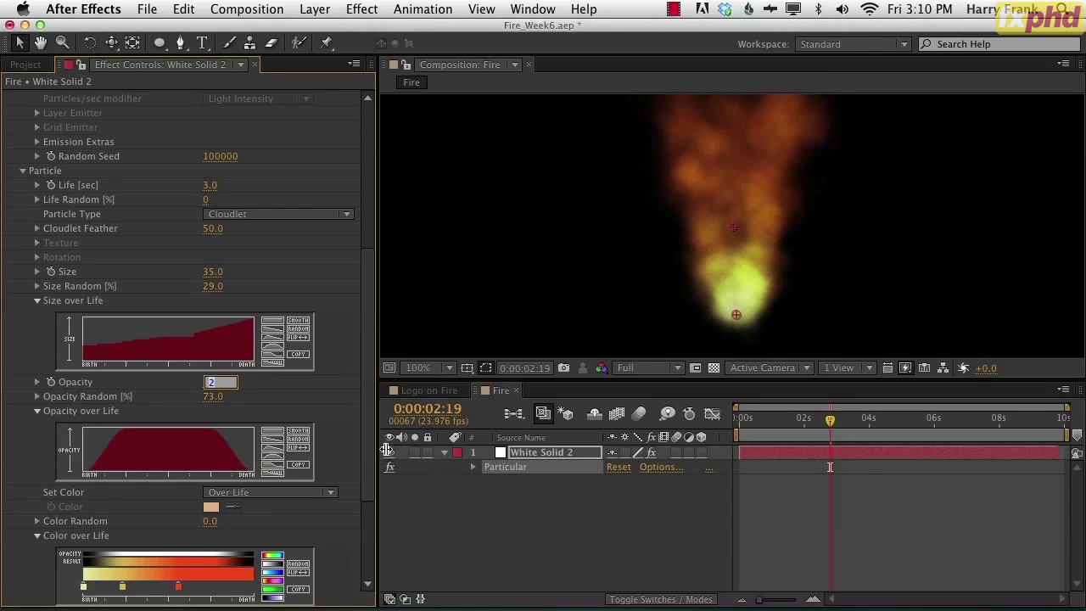
click(415, 359)
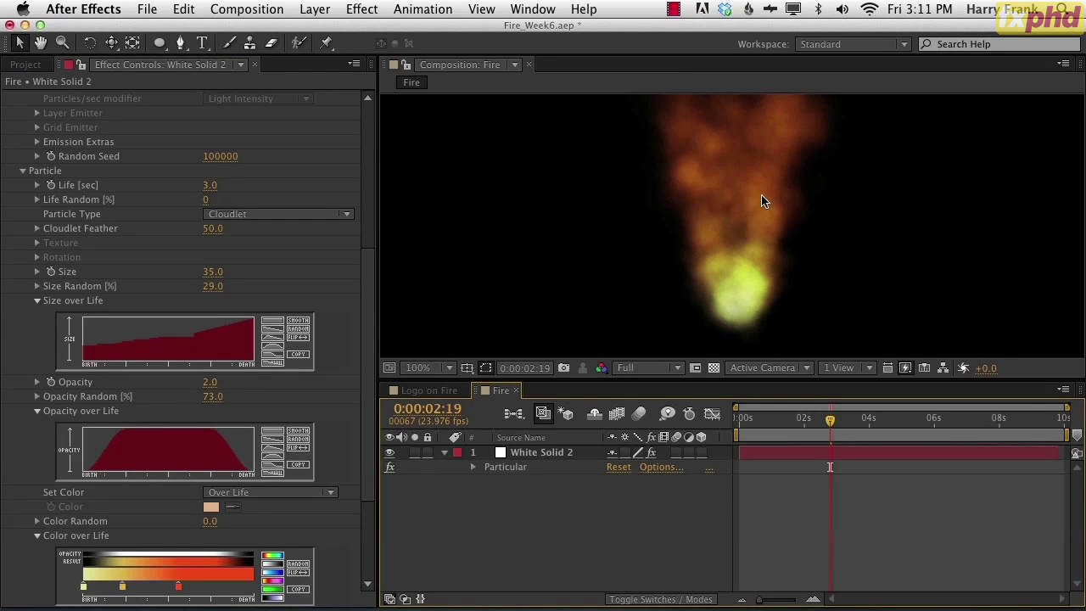
- Magnify the composition view to 200% and examine the base of the flame
key(space)
drag(127, 447, 127, 428)
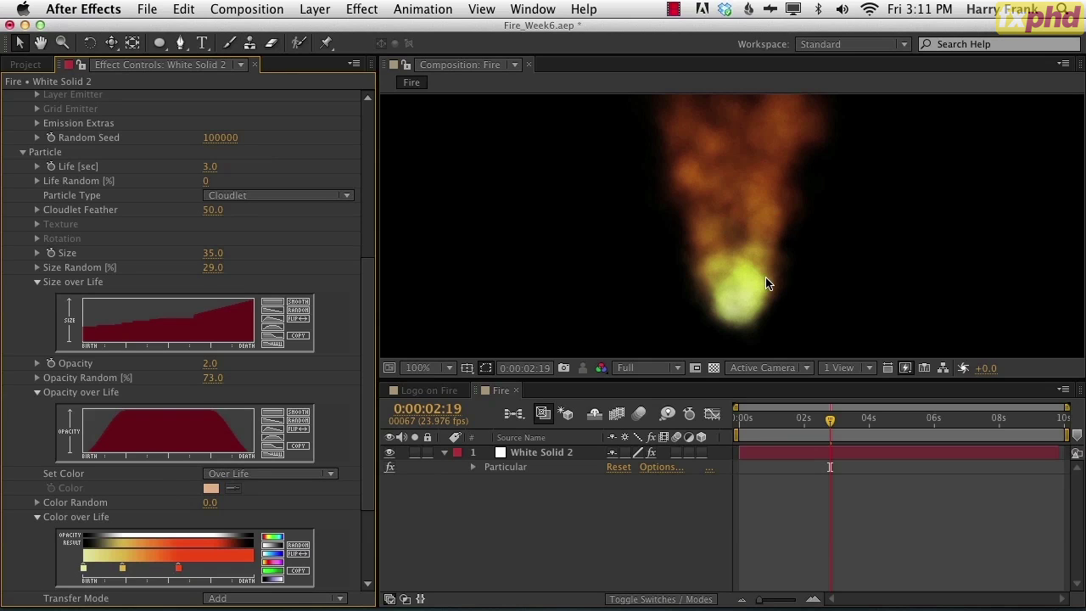
key(period)
drag(897, 126, 747, 204)
mouse_move(761, 260)
mouse_down()
mouse_move(752, 220)
mouse_move(773, 263)
mouse_up()
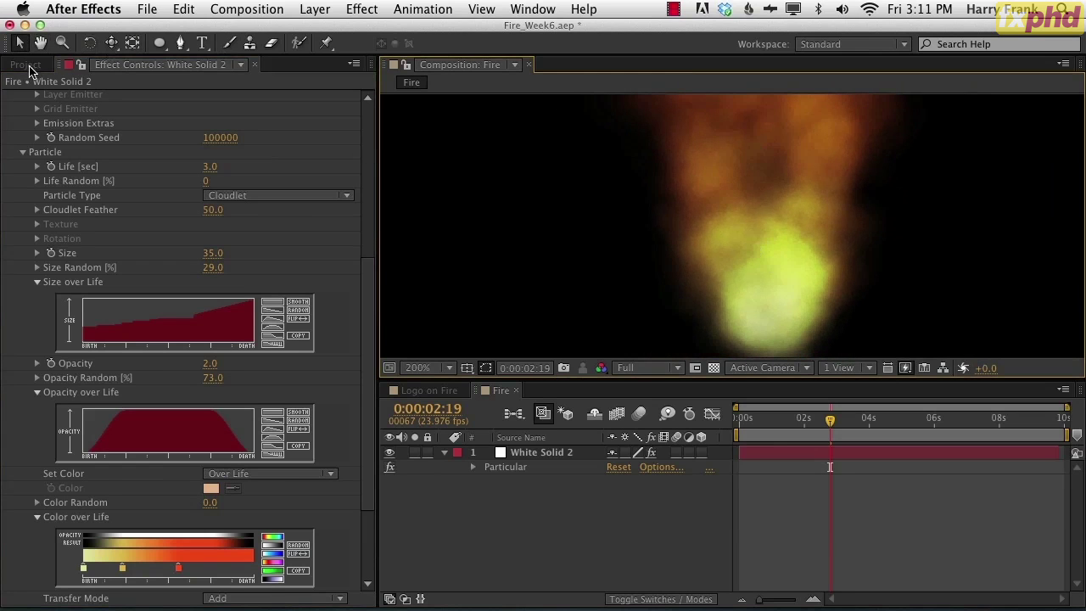
- Cycle the project color depth to 32 bits per channel while inspecting the base of the flame
click(25, 65)
key(v)
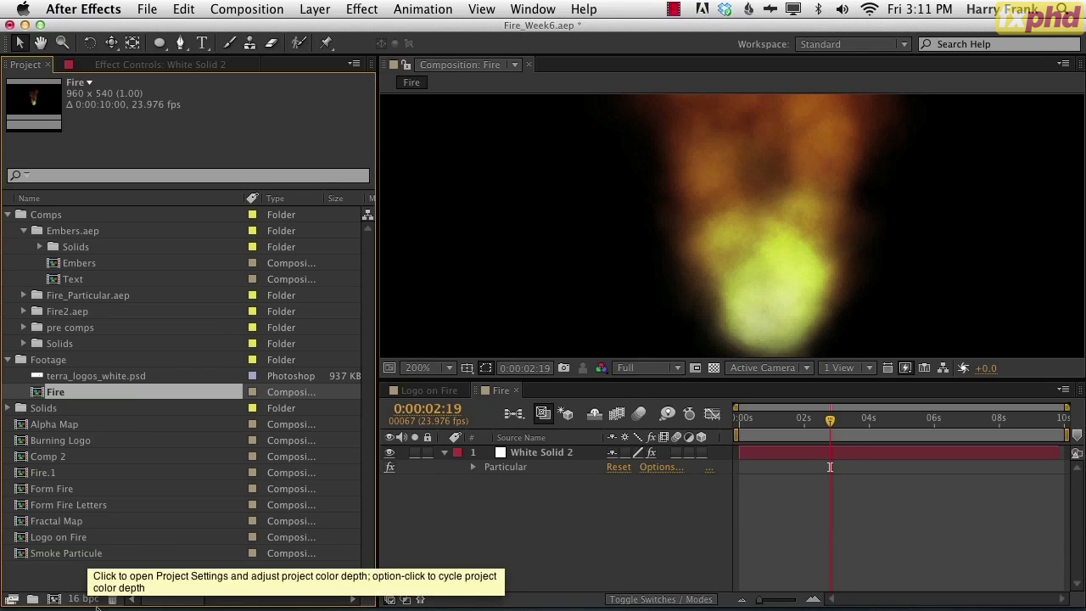
alt+click(82, 600)
key(h)
drag(805, 252, 816, 298)
key(v)
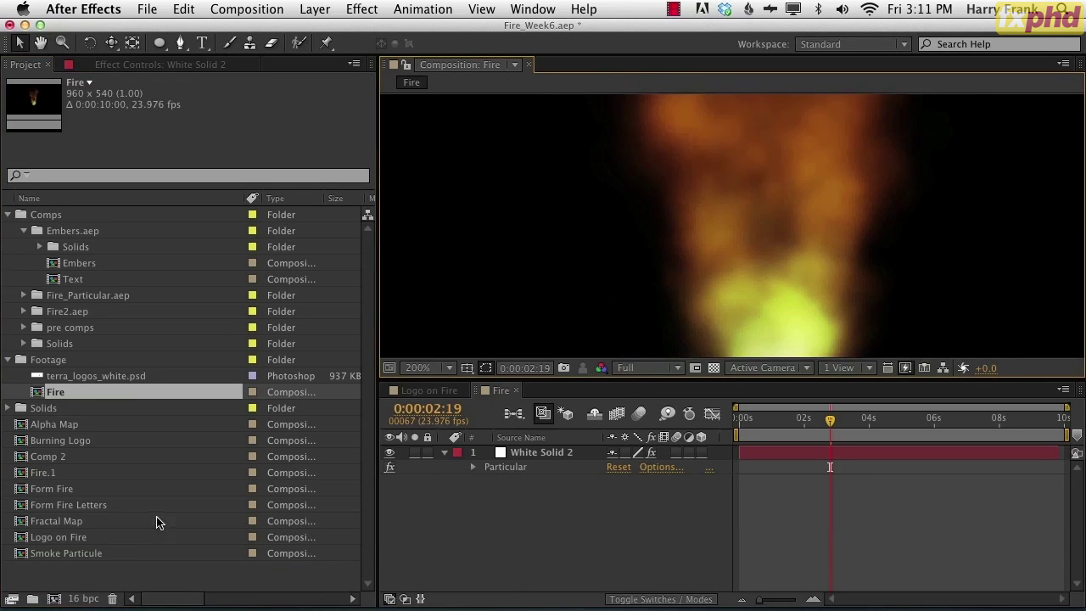
alt+click(83, 600)
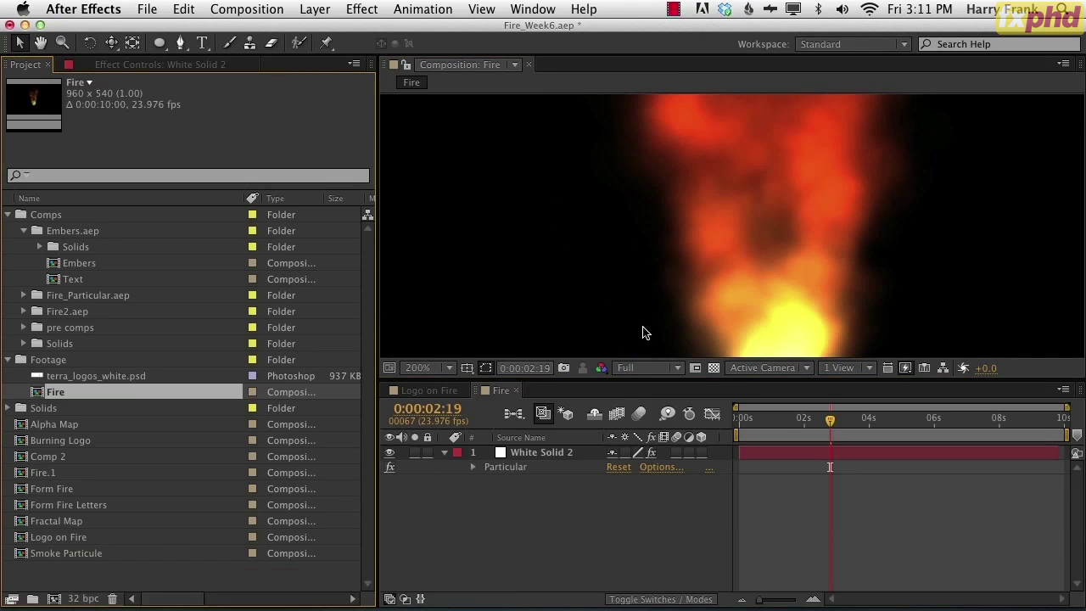
- Reduce the composition view to 100% and compare the flame's colors at 16 and 32 bits per channel
key(space)
mouse_move(800, 238)
mouse_down()
mouse_move(783, 320)
mouse_move(808, 187)
mouse_move(803, 218)
mouse_up()
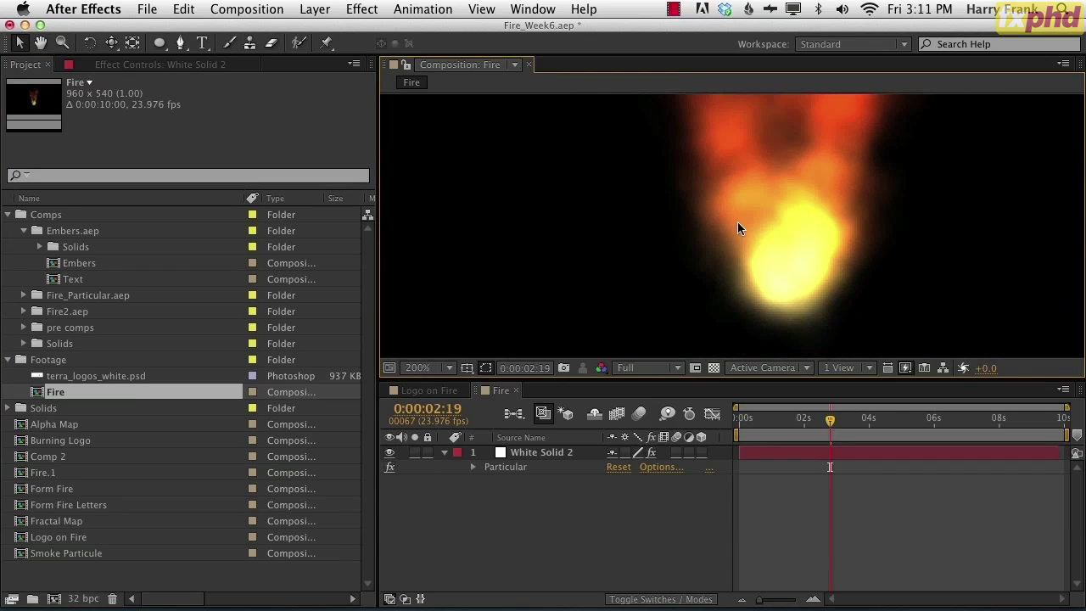
key(comma)
key(space)
drag(822, 167, 814, 249)
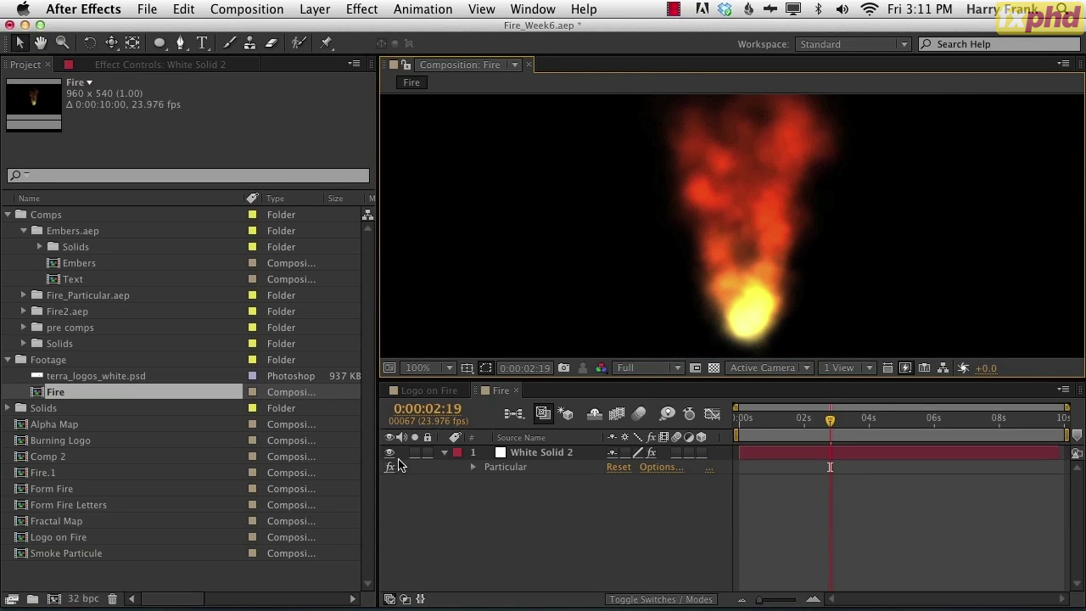
alt+click(81, 600)
alt+click(82, 599)
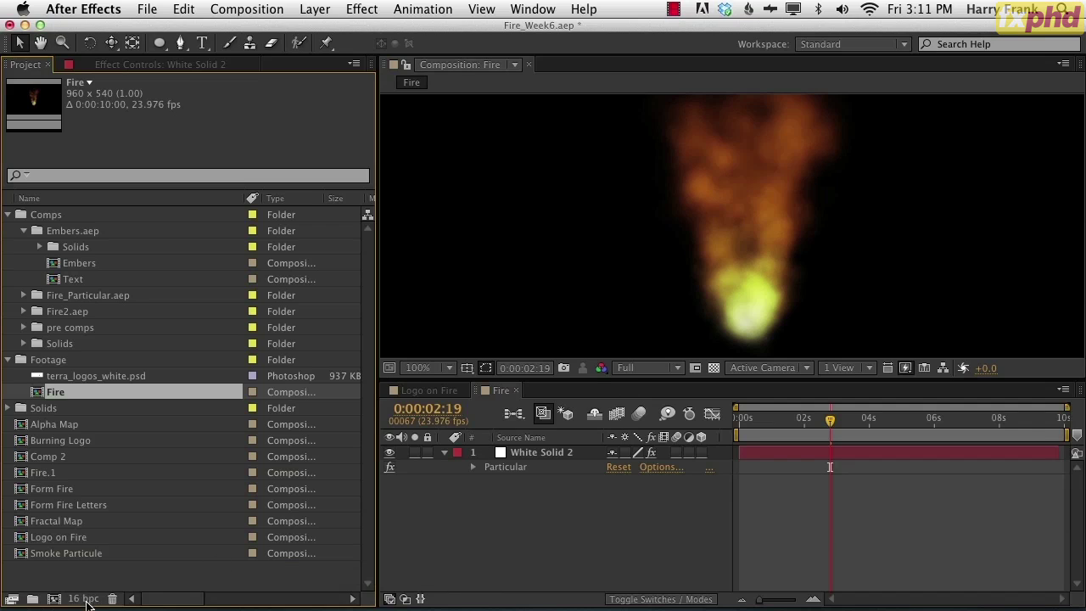
alt+click(84, 599)
- Reopen Particular's settings on White Solid 2 and set the particle Size to 48
double_click(490, 471)
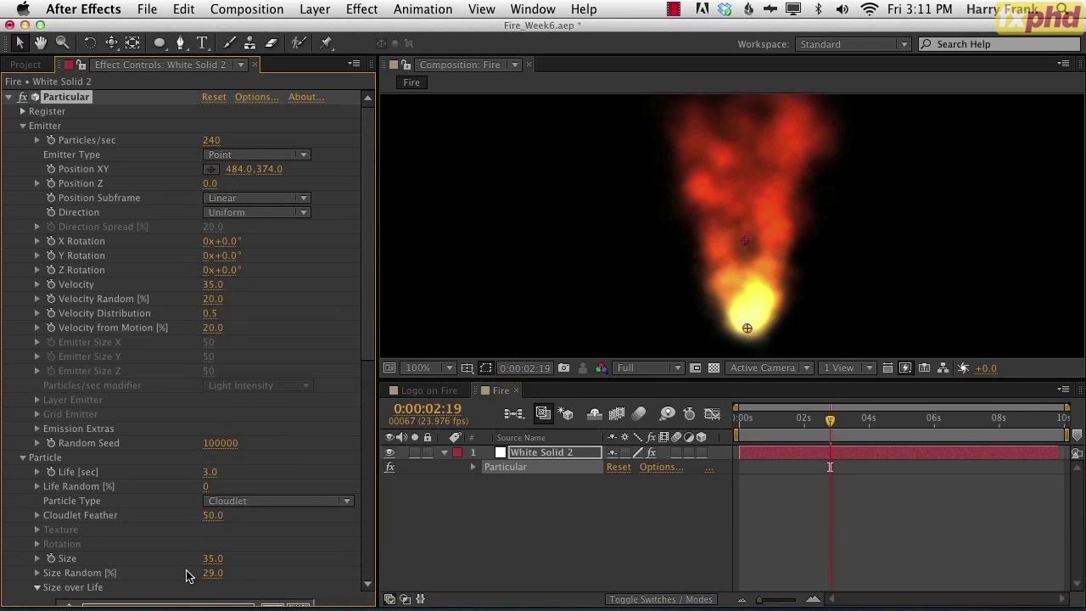
scroll(190, 576, down, 3)
drag(228, 503, 233, 504)
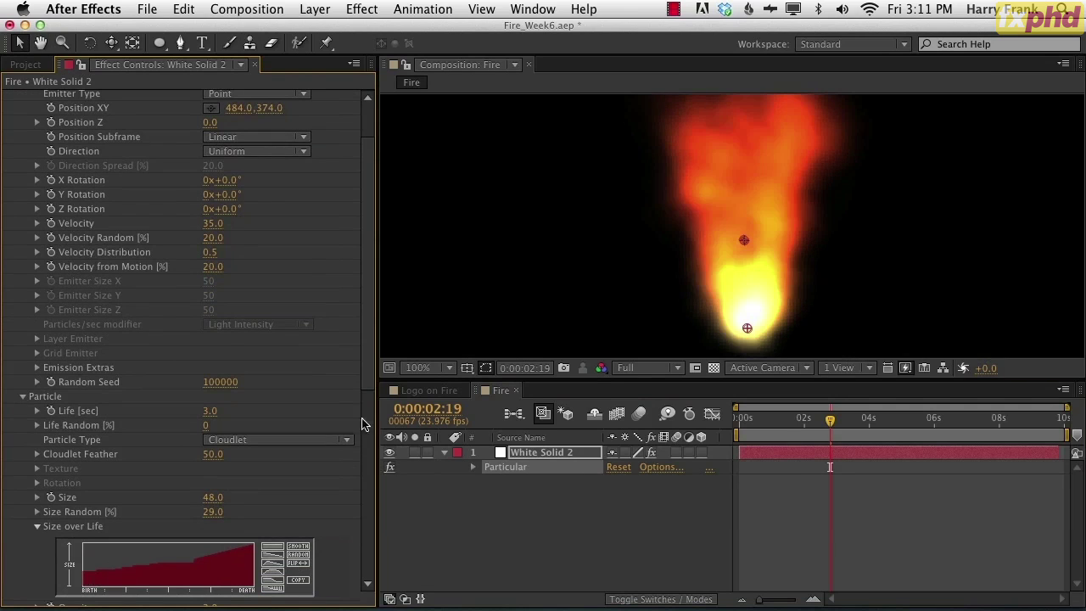
- Smooth the Size over Life curve and preview the flame up to 0:00:04:03
scroll(363, 425, down, 4)
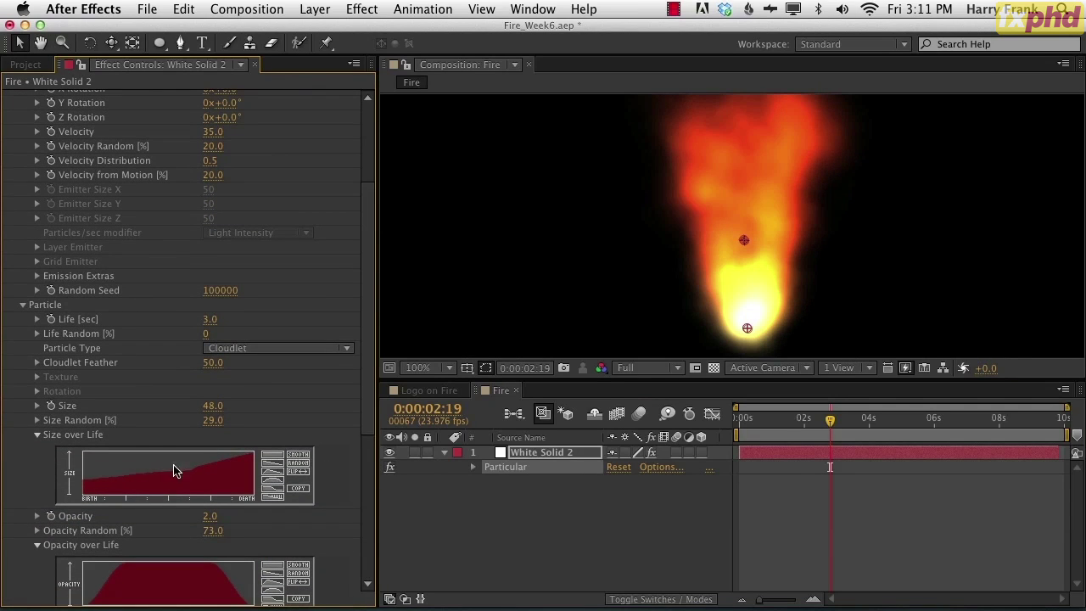
click(293, 454)
click(764, 418)
drag(764, 418, 873, 419)
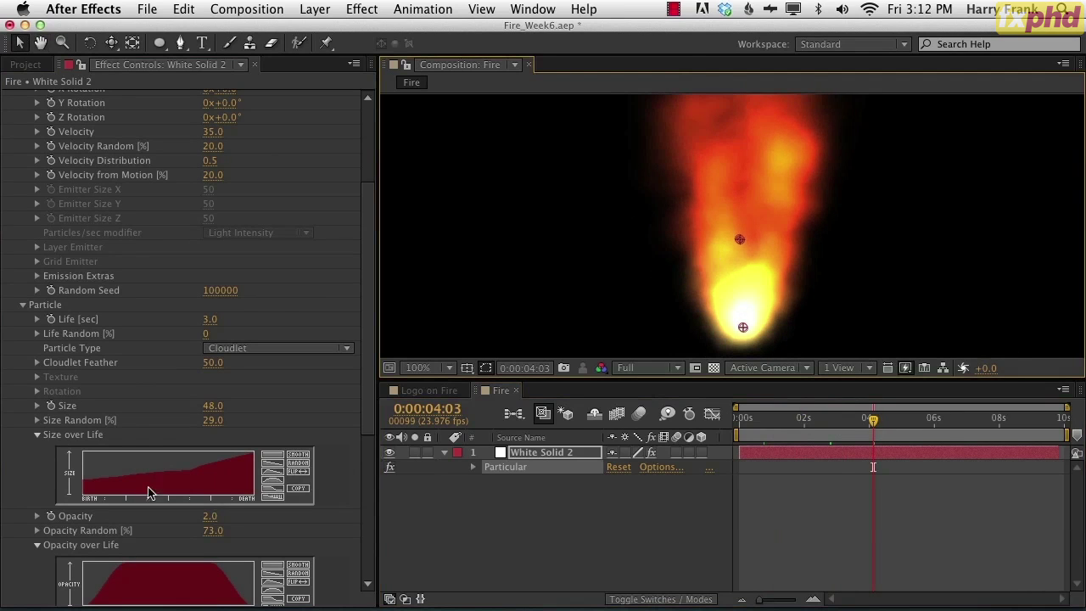
- Set the project color depth to 16 bits per channel and raise the emitter point to about 484, 358
click(26, 64)
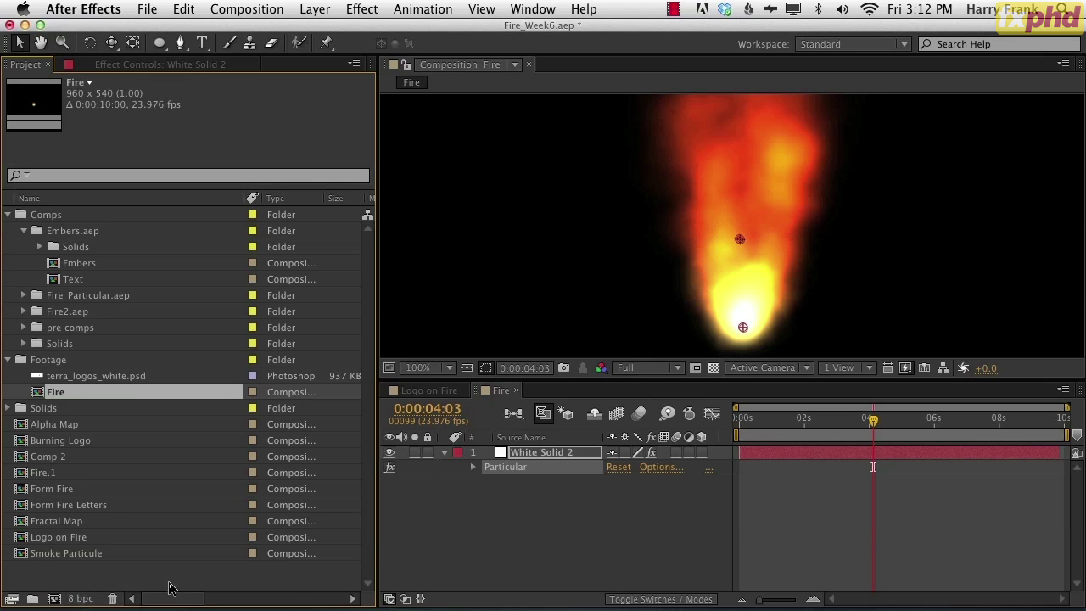
alt+click(94, 599)
drag(744, 333, 744, 314)
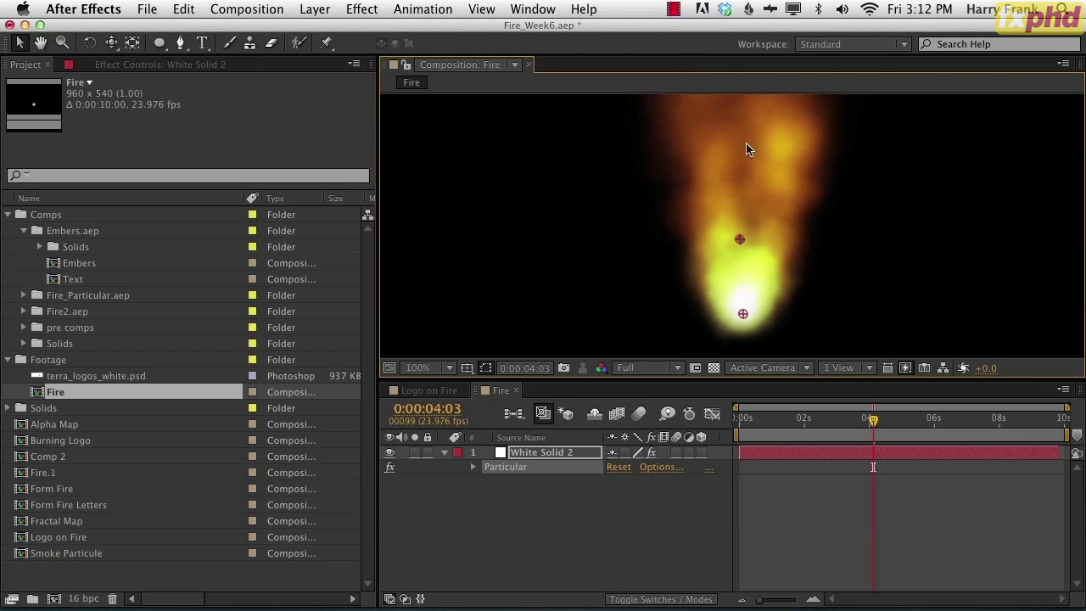
- Reopen Particular's settings and set the emitter's Particles/sec to 100000
double_click(502, 467)
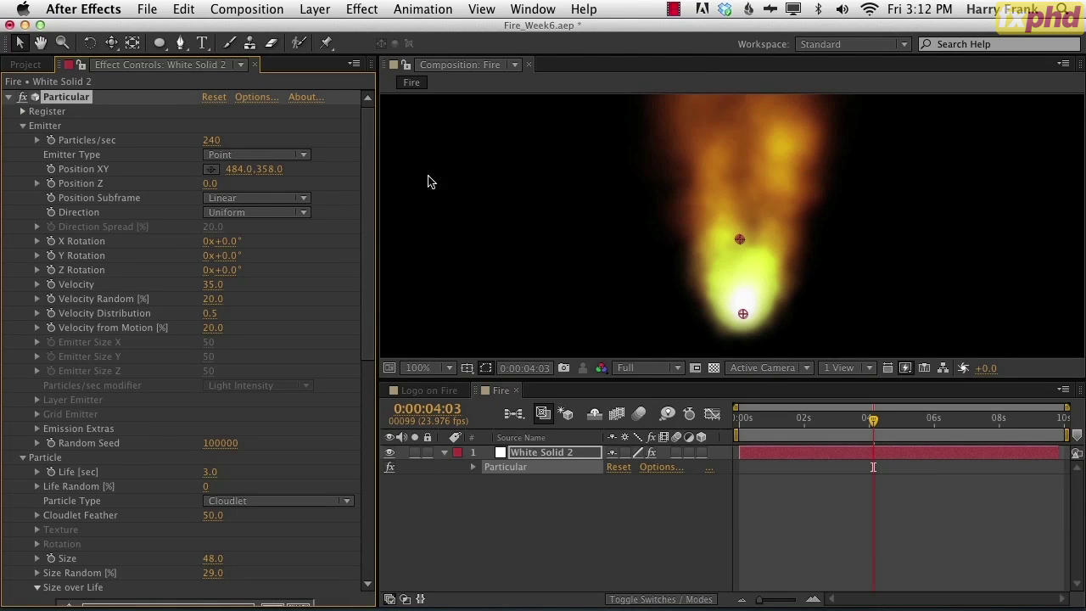
scroll(369, 152, down, 2)
scroll(369, 162, up, 2)
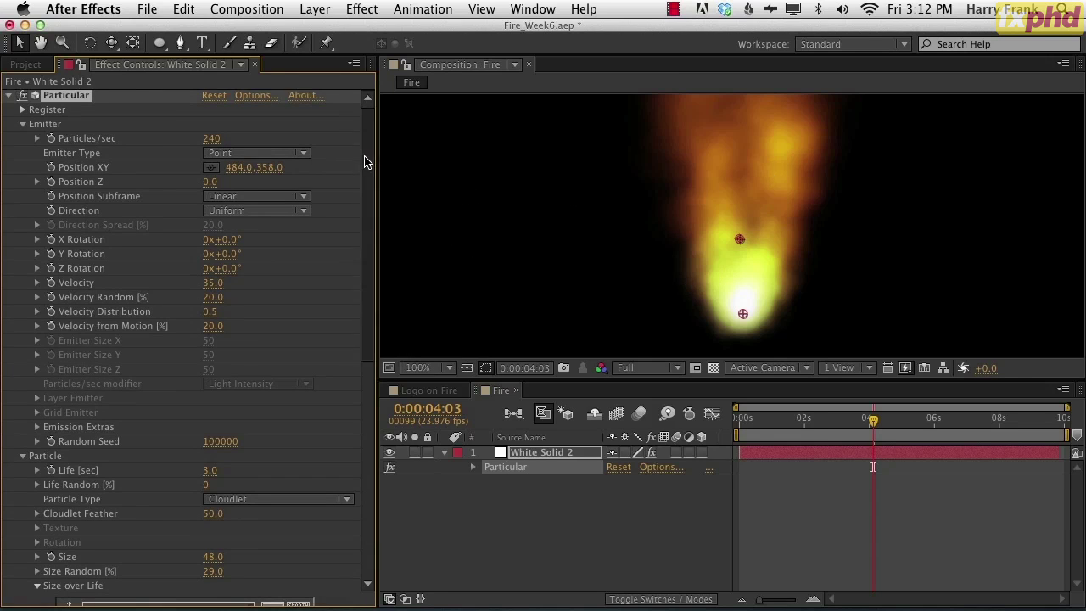
click(211, 140)
text(10000)
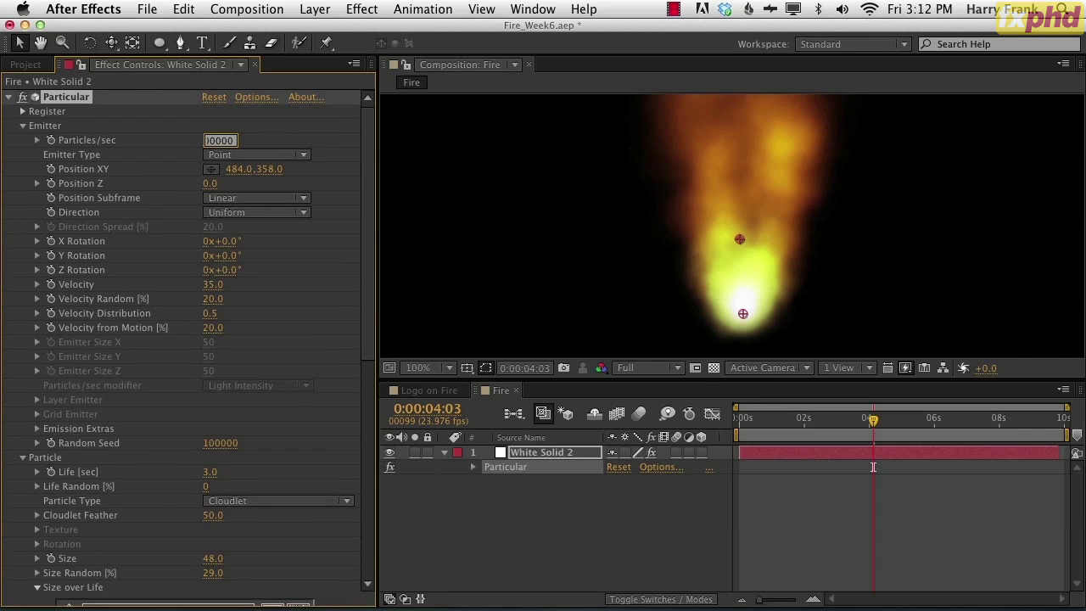
key(Return)
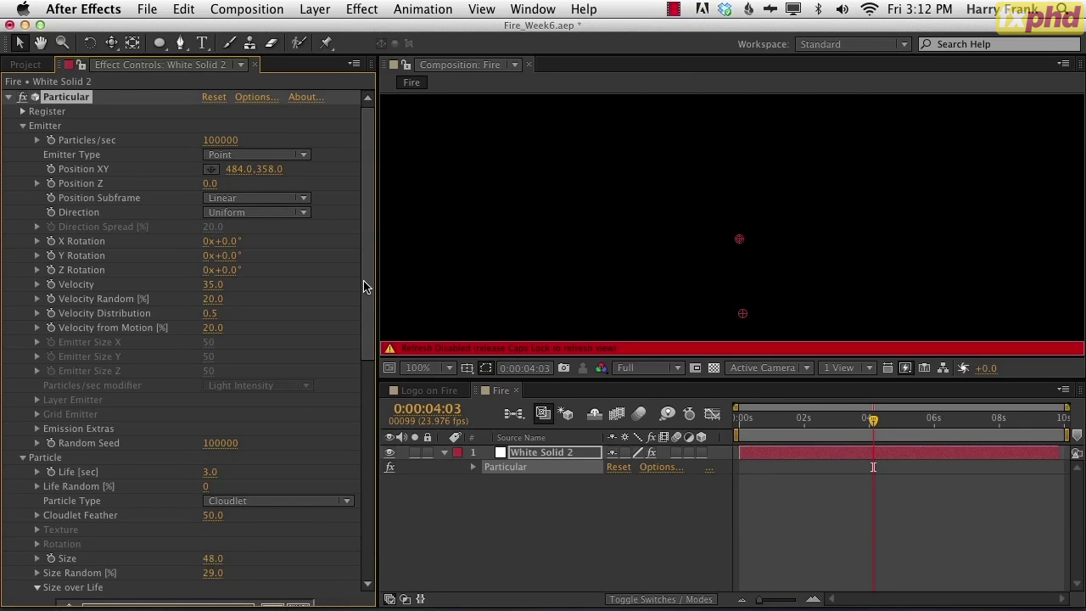
- Set the particle Size to 1 and re-enable refreshing of the composition view
scroll(359, 359, down, 5)
click(212, 389)
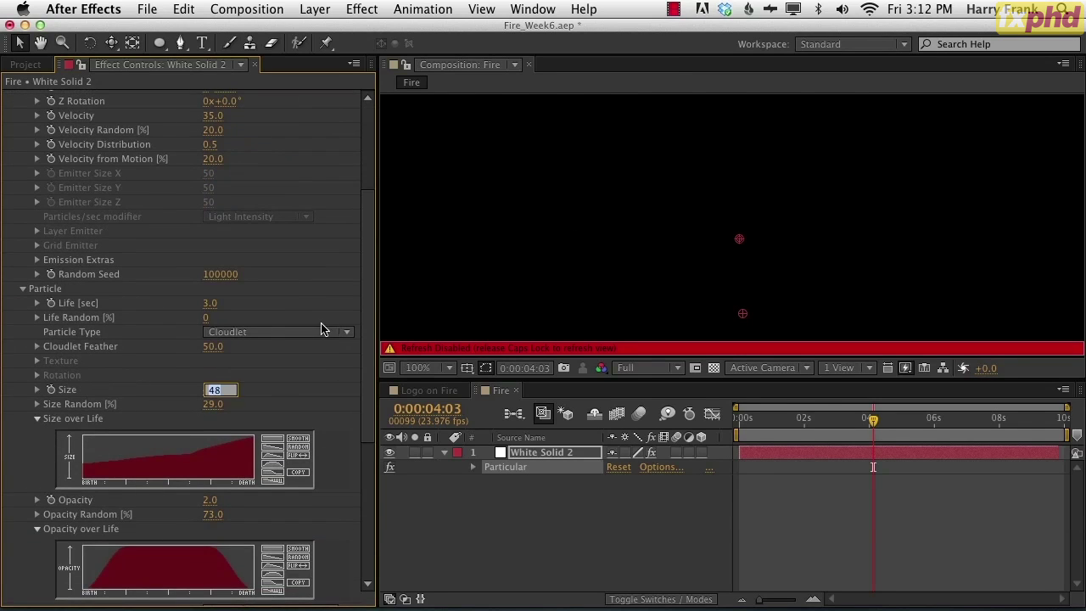
text(1)
key(Return)
key(Caps_Lock)
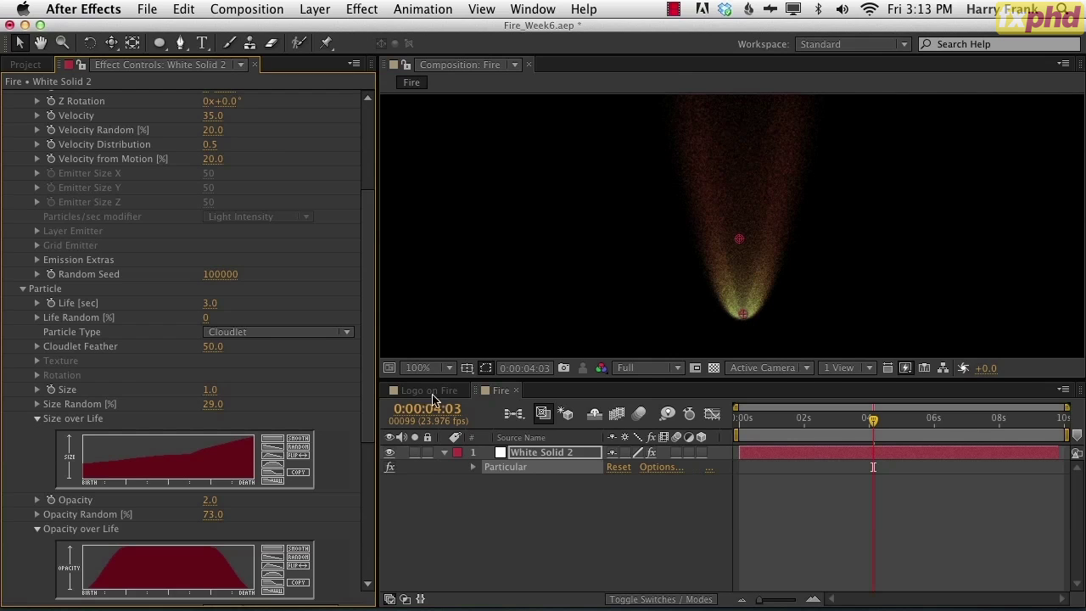
- Collapse Particular's Emitter and Particle groups and expand the Turbulence Field under the Air physics settings
scroll(373, 356, down, 10)
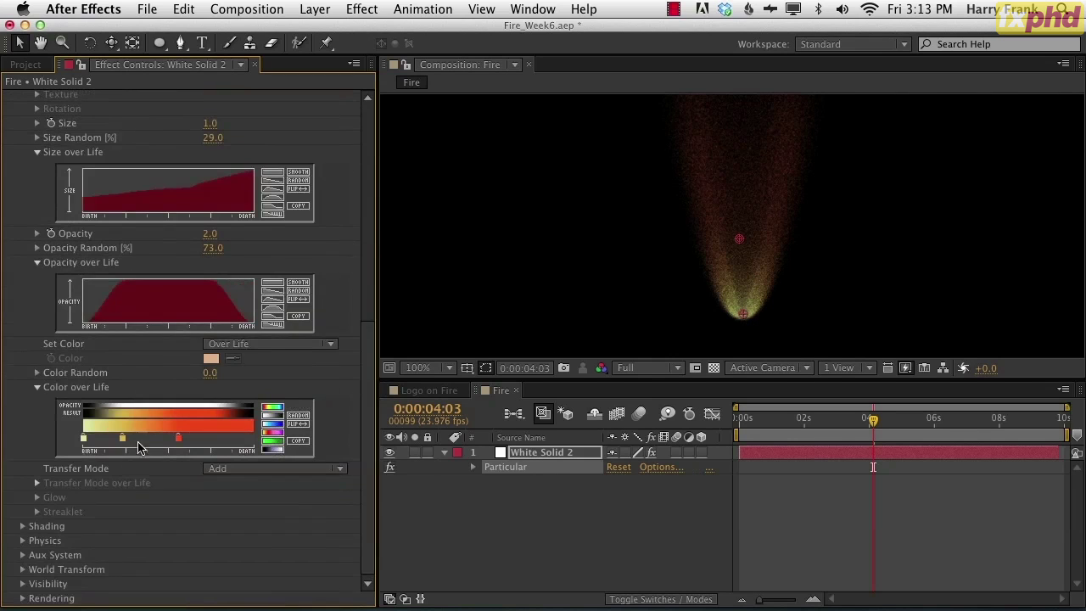
scroll(51, 204, up, 8)
click(23, 126)
click(23, 140)
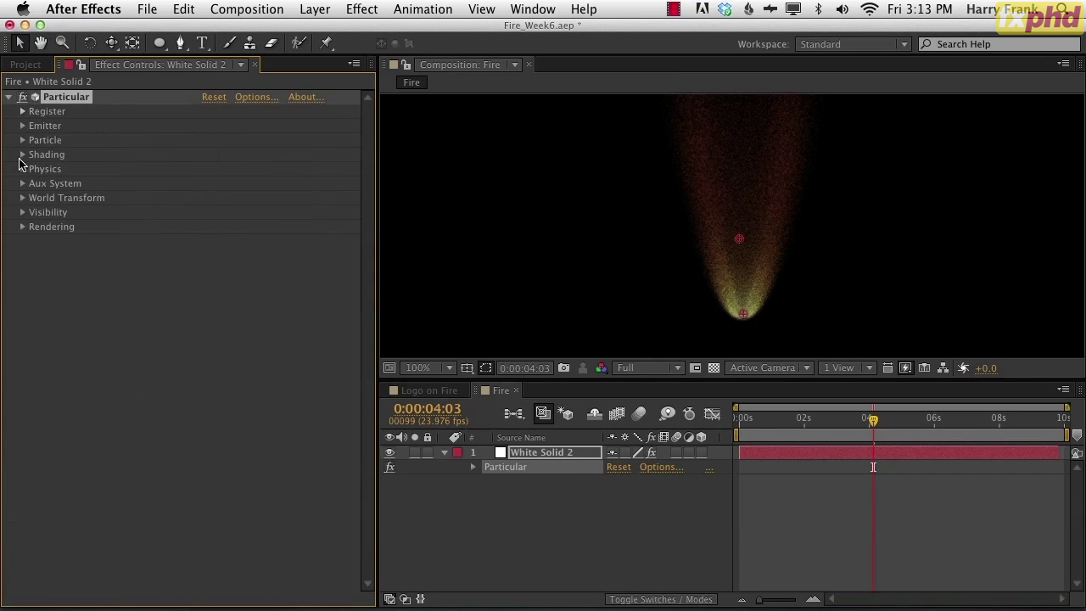
click(23, 169)
click(37, 227)
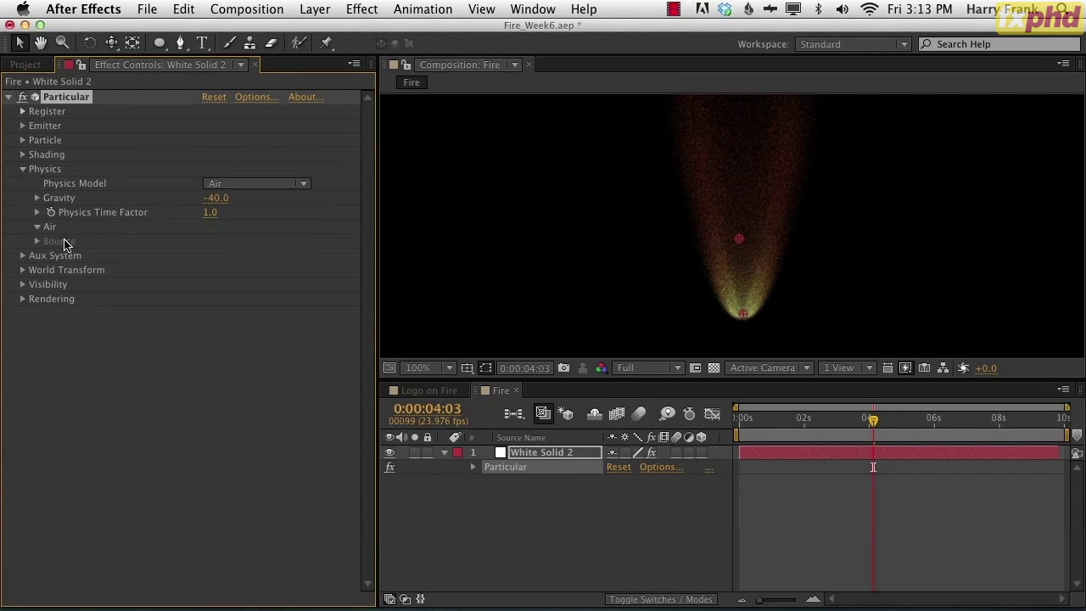
click(51, 385)
scroll(161, 390, down, 5)
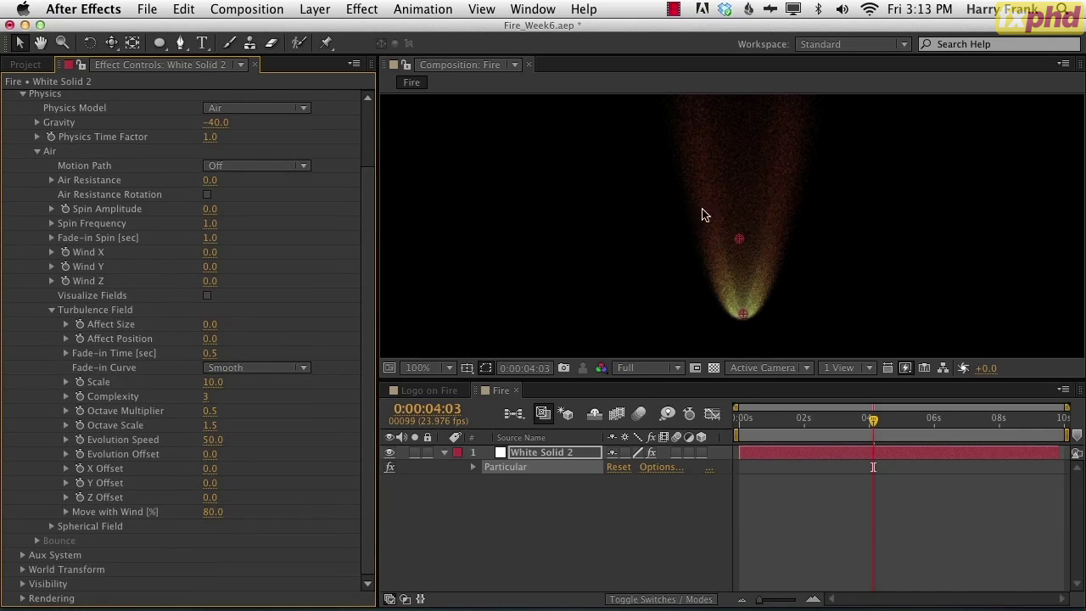
- Set the Turbulence Field's Affect Position to 100
click(212, 340)
text(10)
text(20)
key(Return)
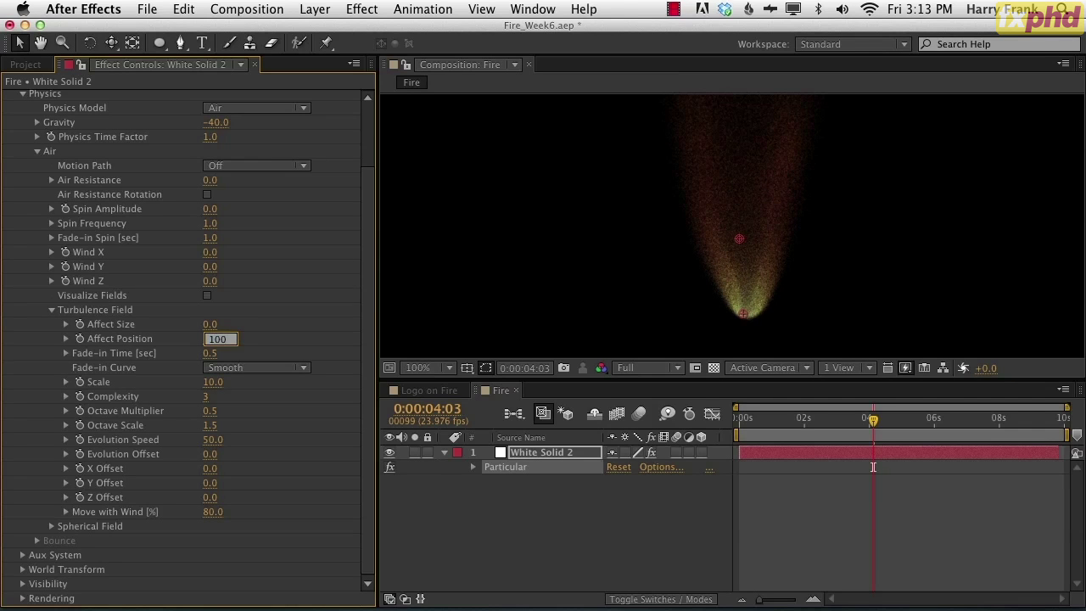
key(Return)
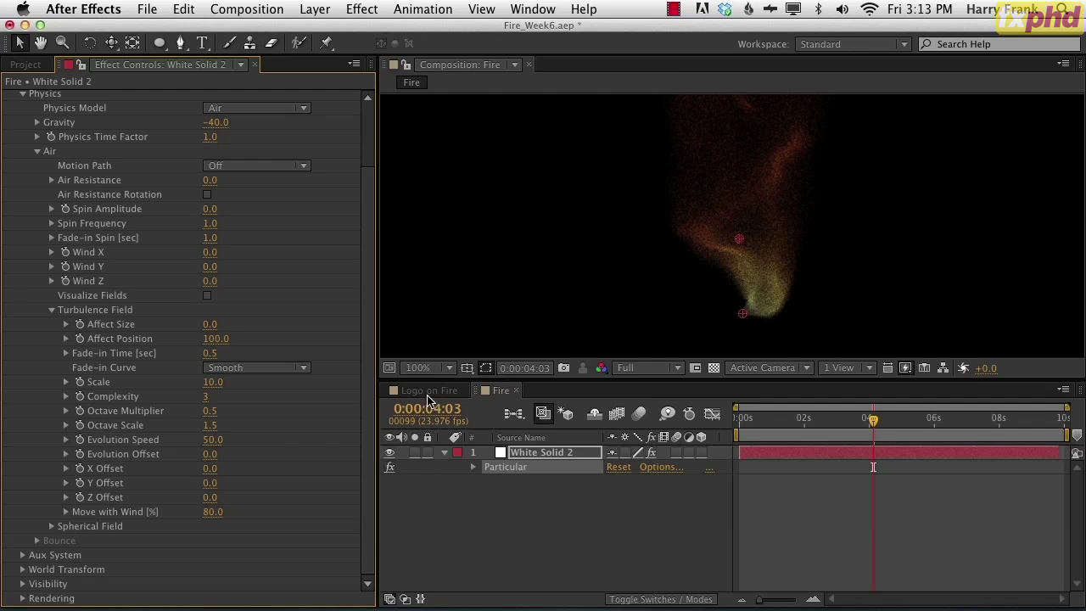
- Raise the Turbulence Field's Scale in stages to 24
key(space)
mouse_move(796, 217)
mouse_down()
mouse_move(791, 192)
mouse_move(787, 230)
mouse_up()
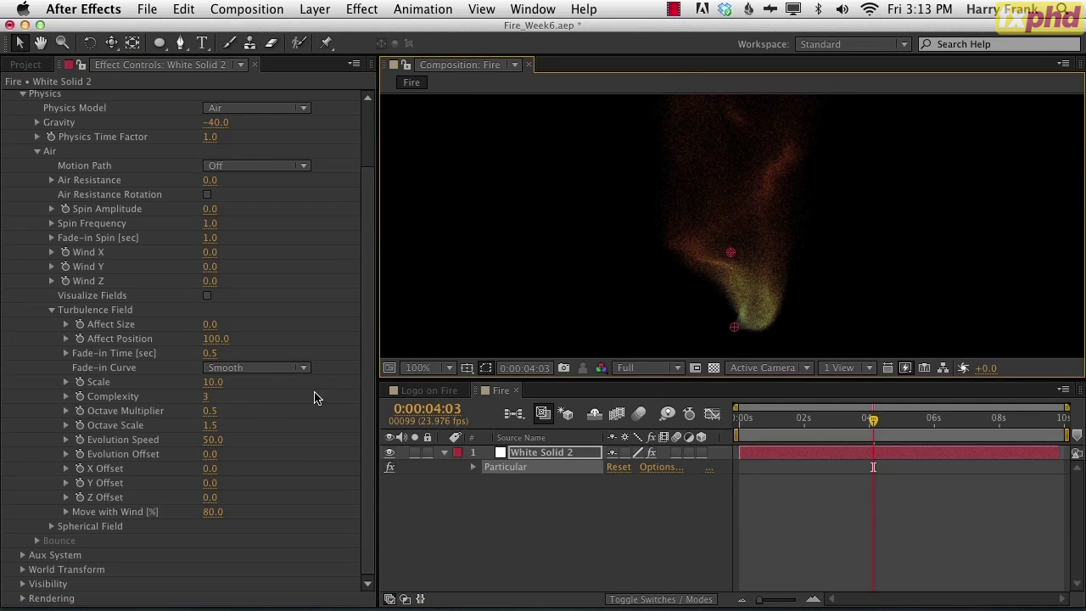
key(space)
drag(261, 480, 263, 452)
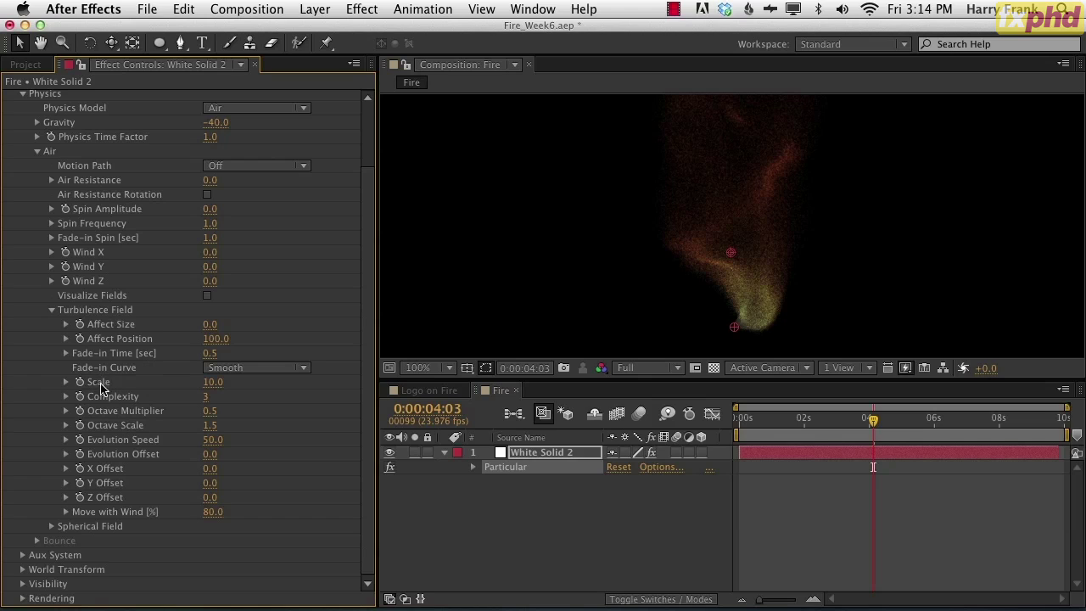
click(212, 383)
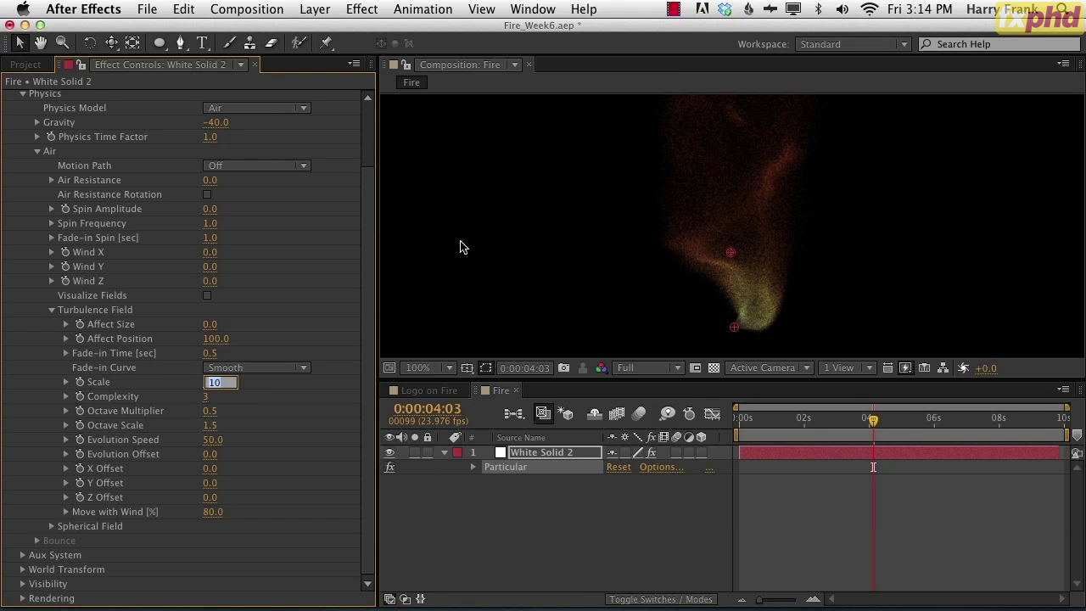
key(Up)
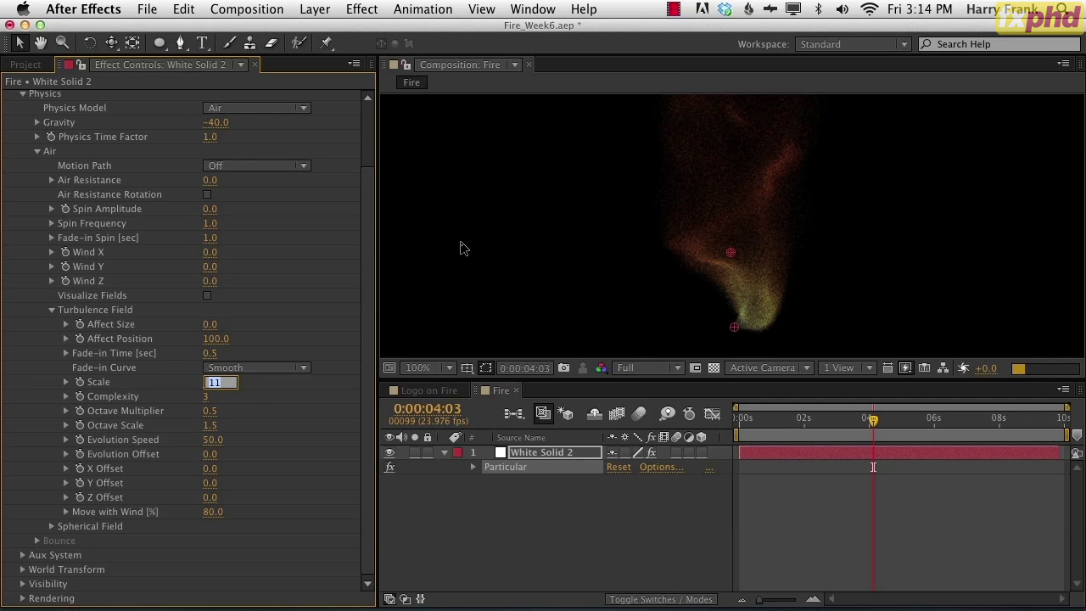
key(Up)
key(Up)
key(Up)
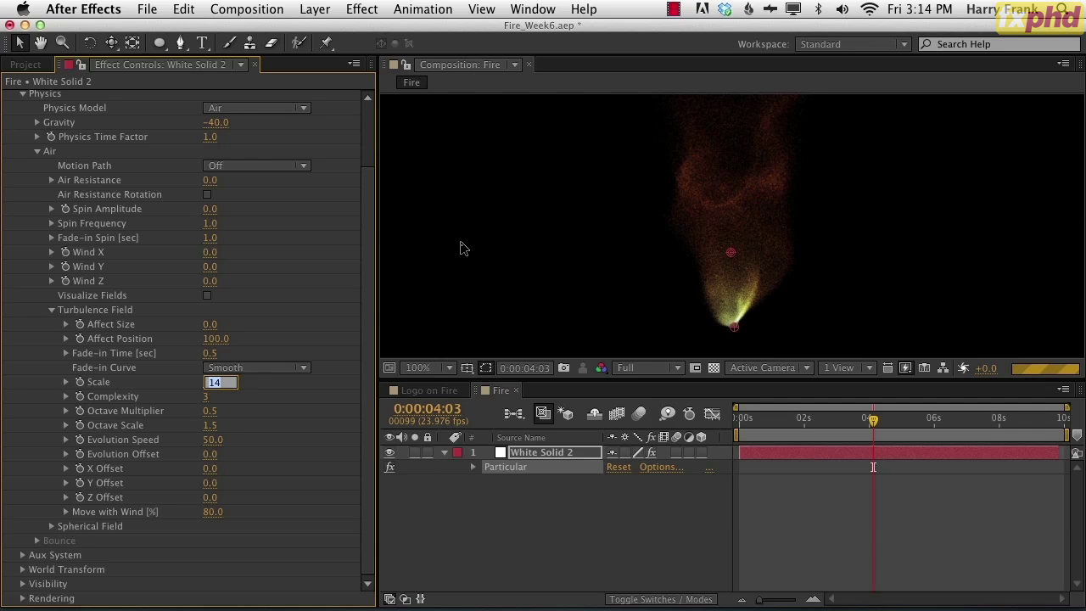
key(shift+Up)
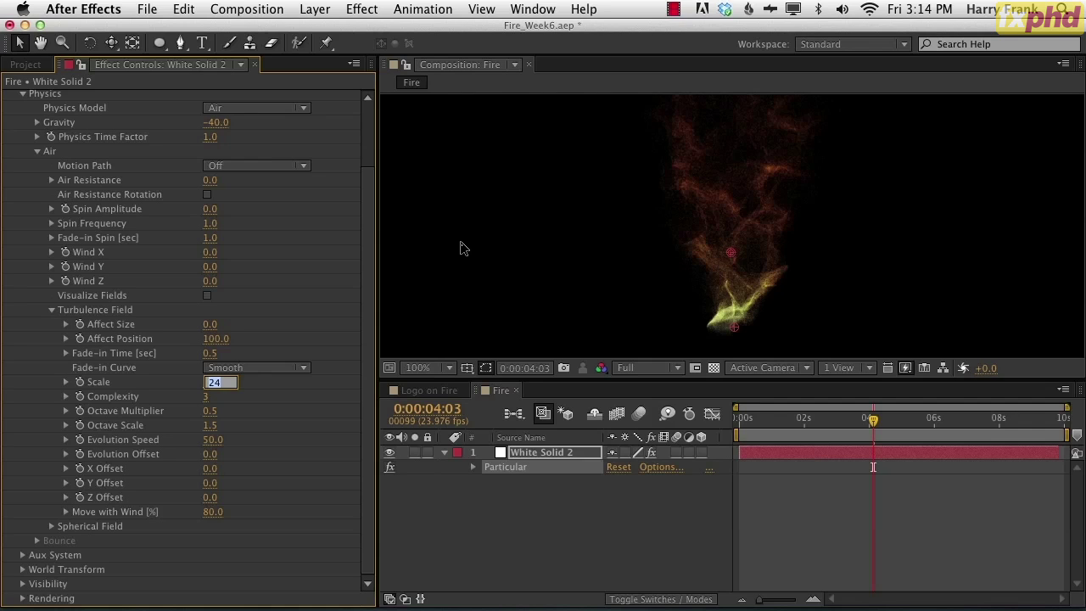
key(Return)
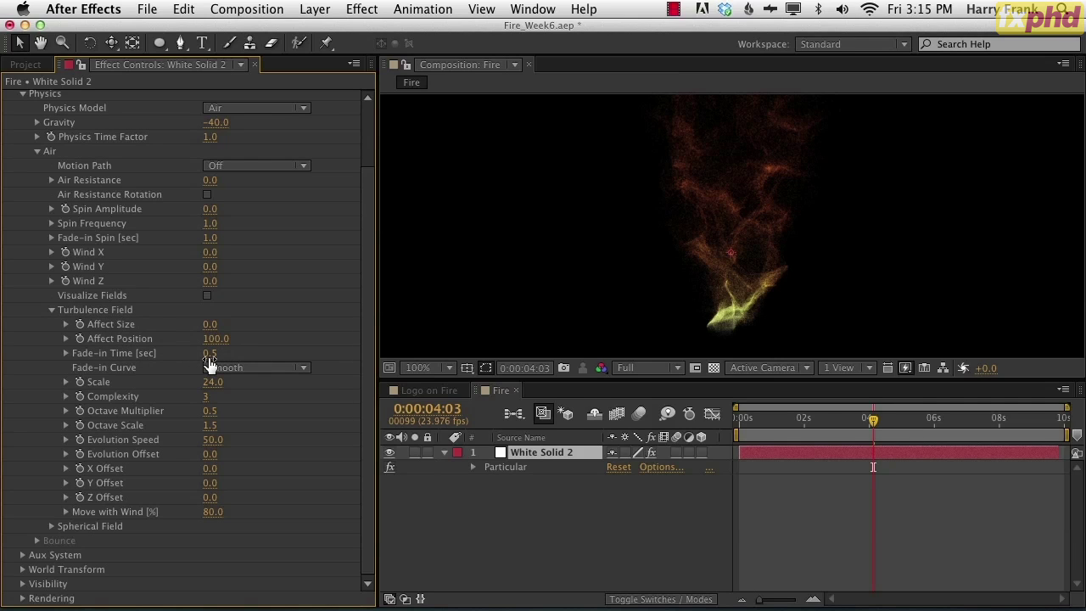
- Check the Turbulence Field's Fade-in Curve options and keep Smooth
click(261, 371)
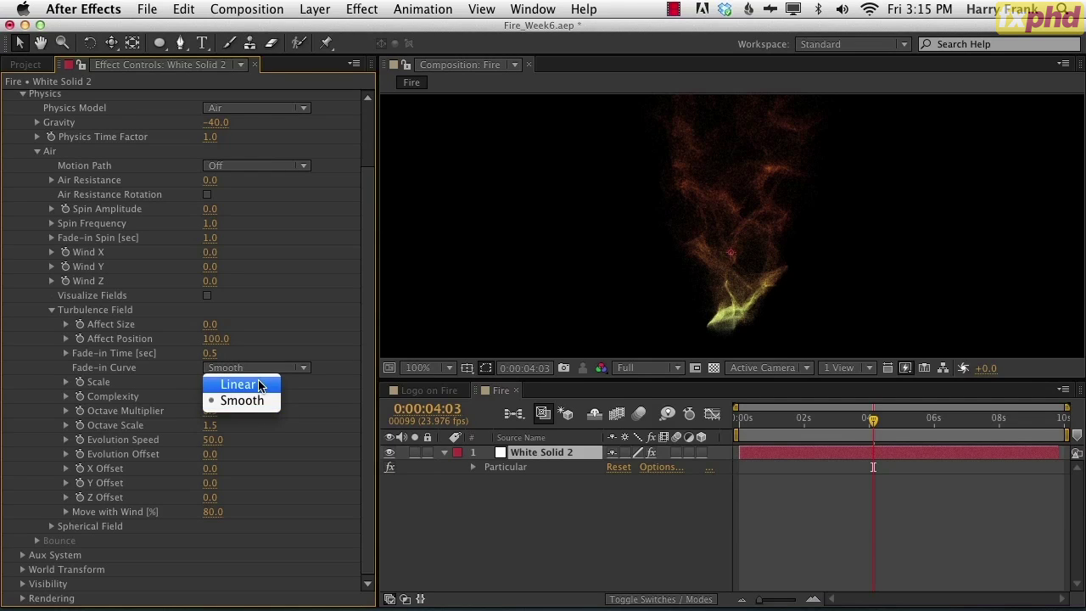
click(259, 402)
click(257, 371)
click(255, 368)
click(256, 369)
click(277, 444)
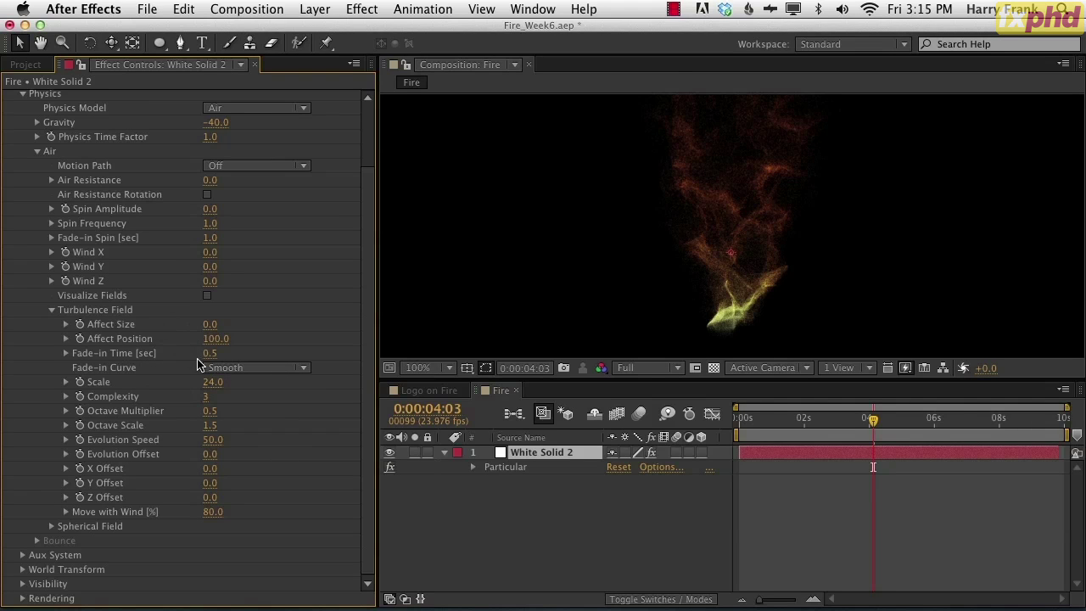
- Raise the Turbulence Field's Fade-in Time to about 0.7 seconds
click(210, 353)
text(0.51)
key(Return)
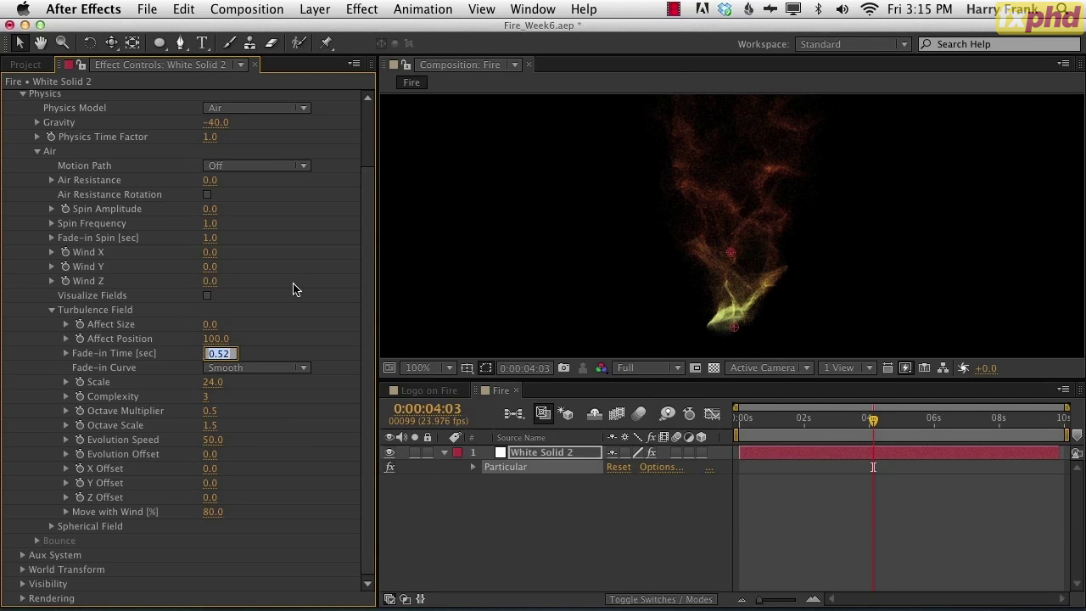
key(shift+Up)
key(shift+Up)
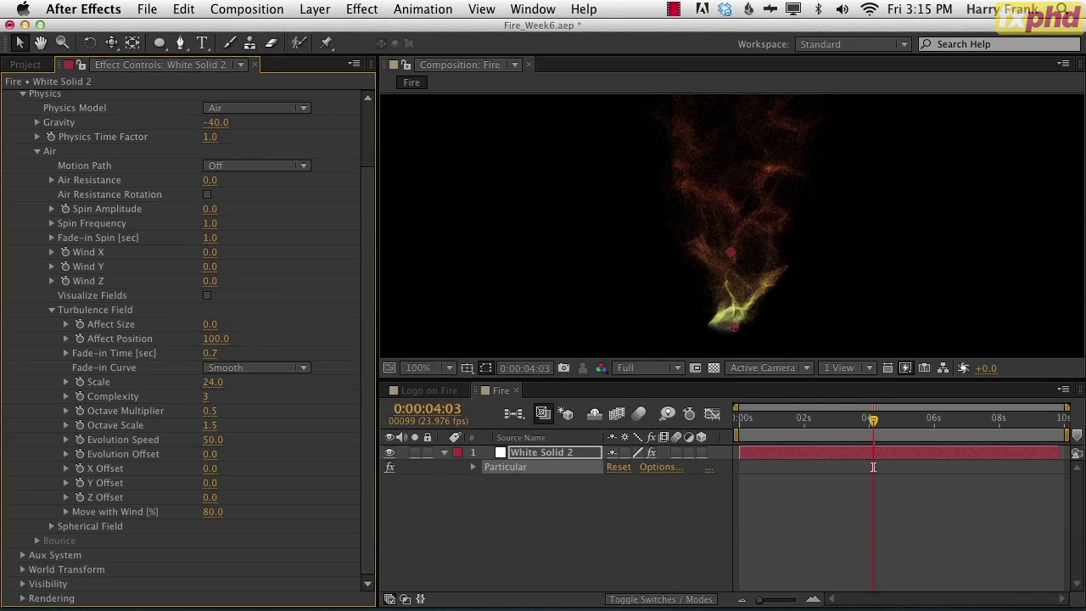
- Set the Turbulence Field's Fade-in Time to 1.2 seconds
click(209, 353)
key(super+Up)
key(super+Up)
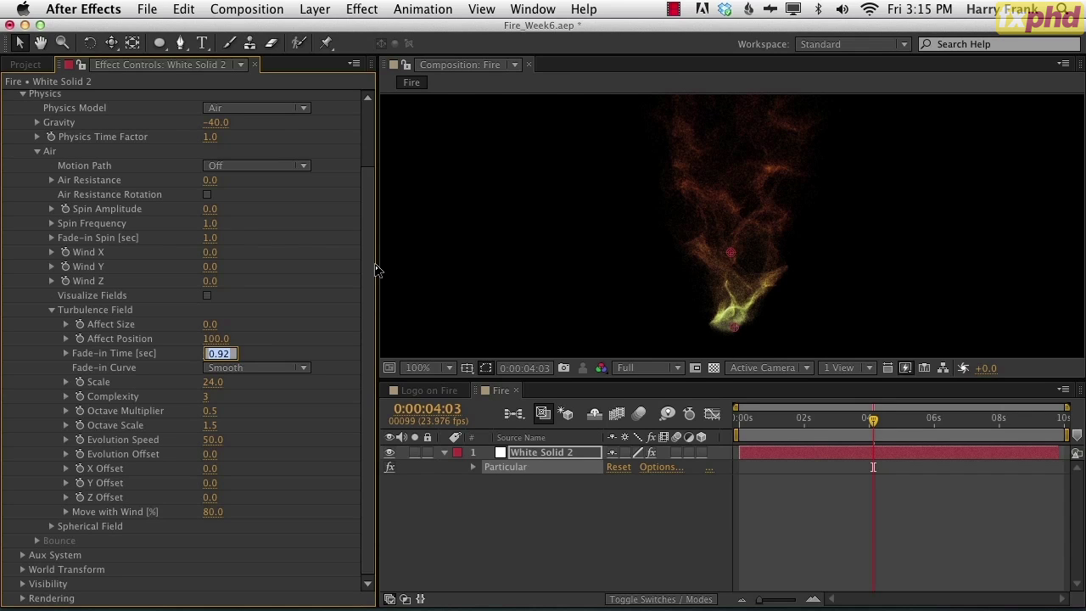
text(1.2)
key(Return)
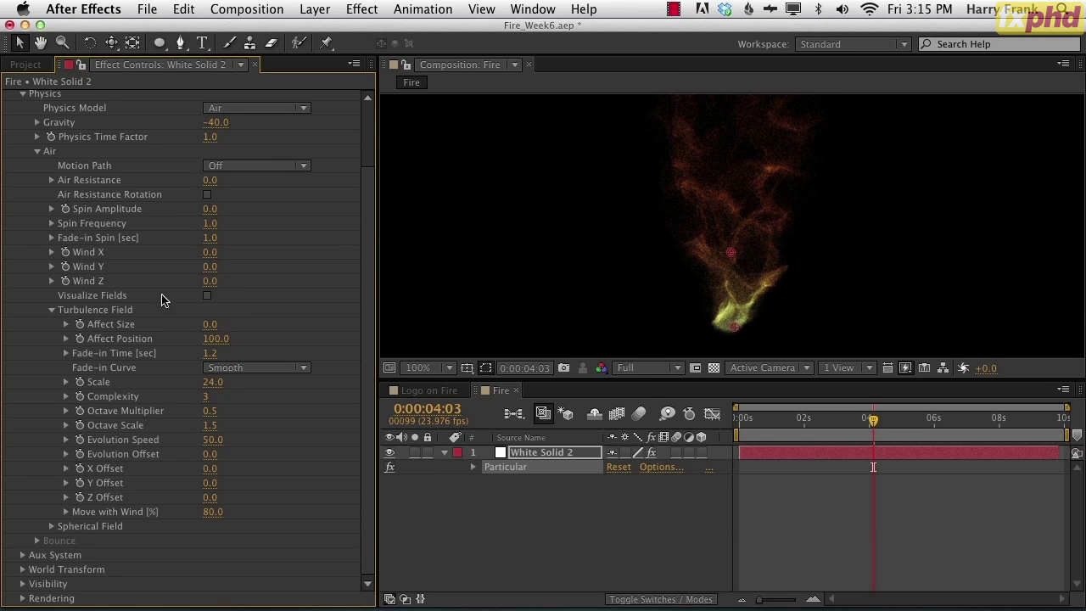
- Lower the Emitter's Particles/sec to 1000
key(space)
drag(260, 96, 222, 465)
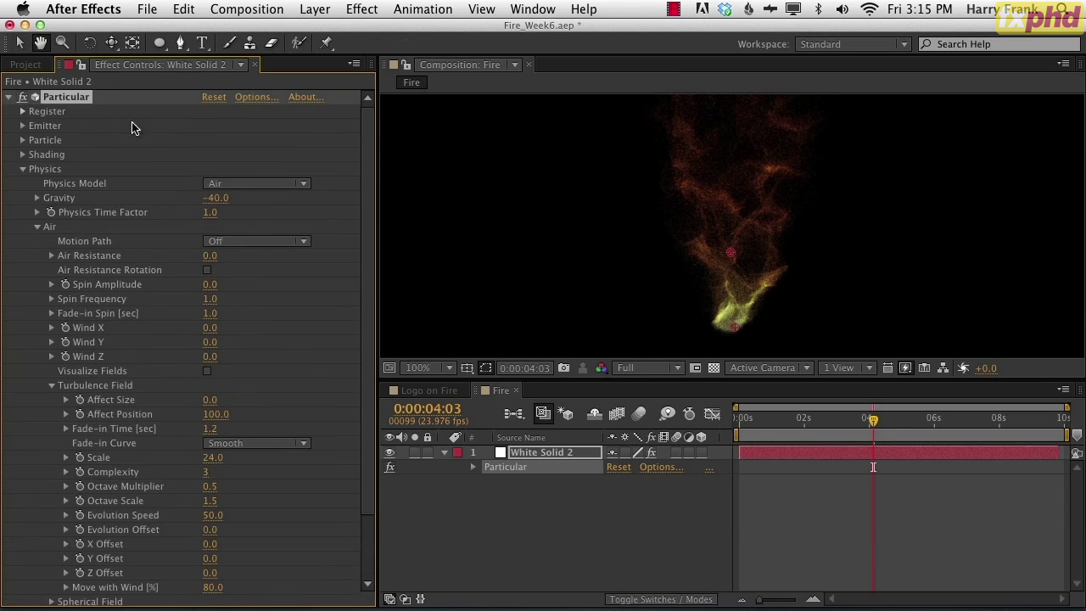
click(23, 126)
click(218, 140)
key(Left)
key(Right)
key(Delete)
key(Delete)
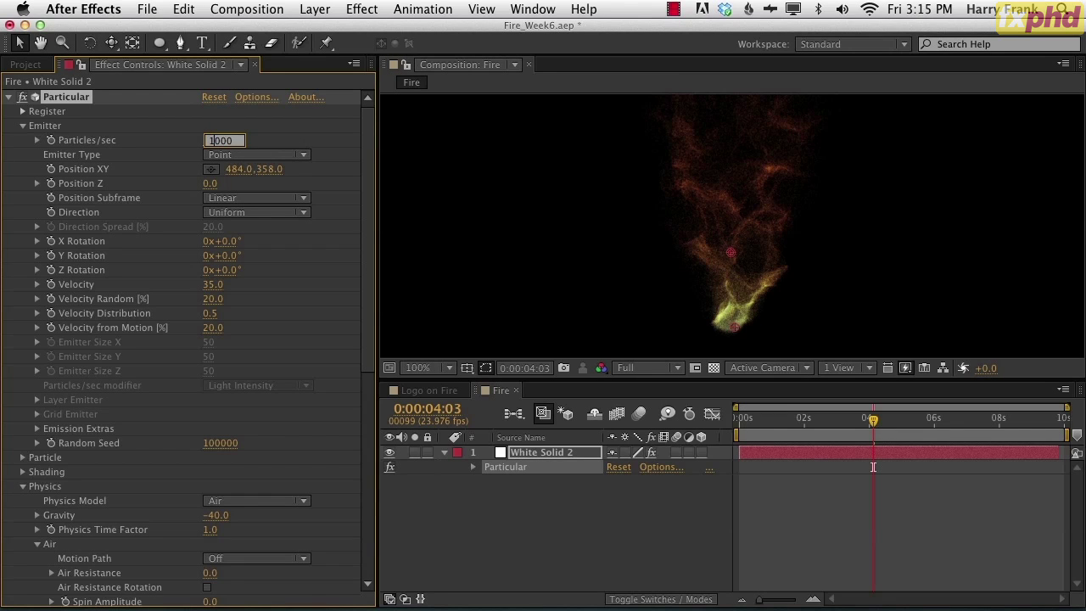
key(Return)
key(space)
- Raise the particle Size to 51 as a trial and settle on 20
scroll(161, 519, down, 5)
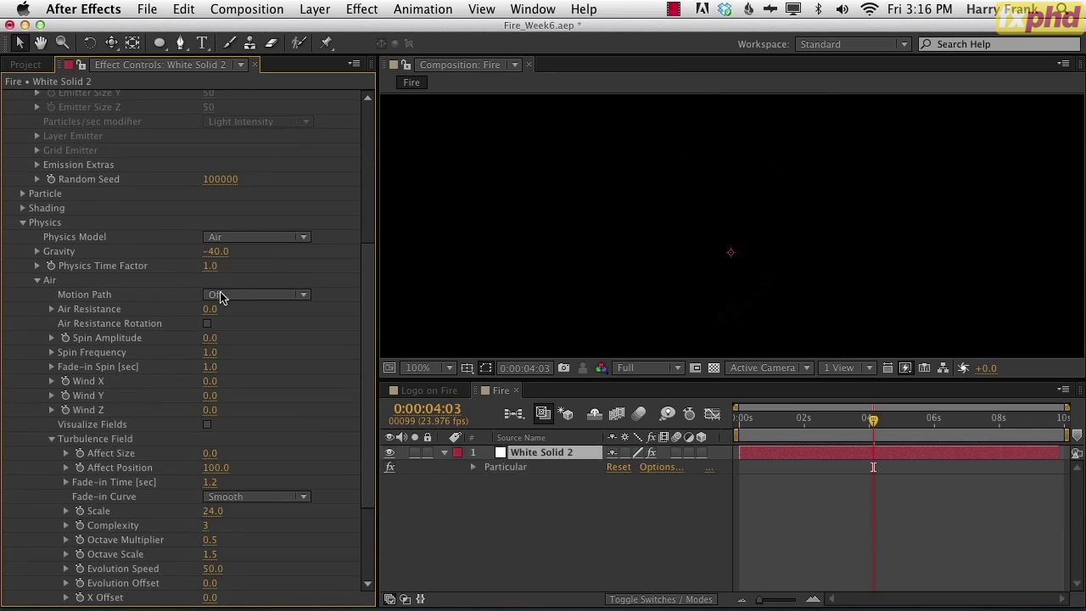
click(23, 193)
scroll(85, 204, down, 2)
drag(221, 209, 263, 210)
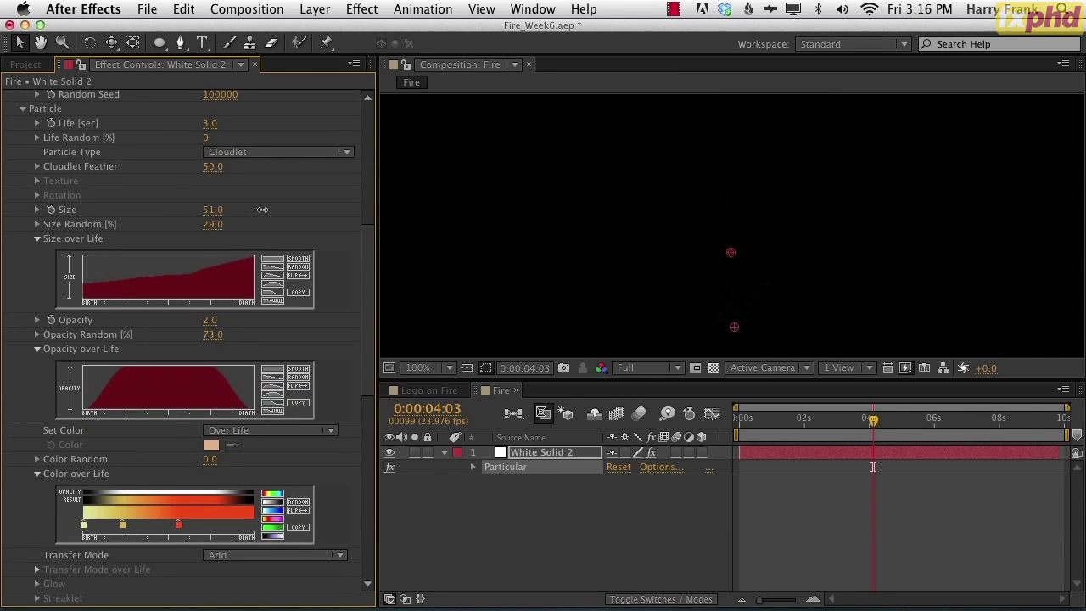
drag(210, 224, 212, 219)
click(213, 210)
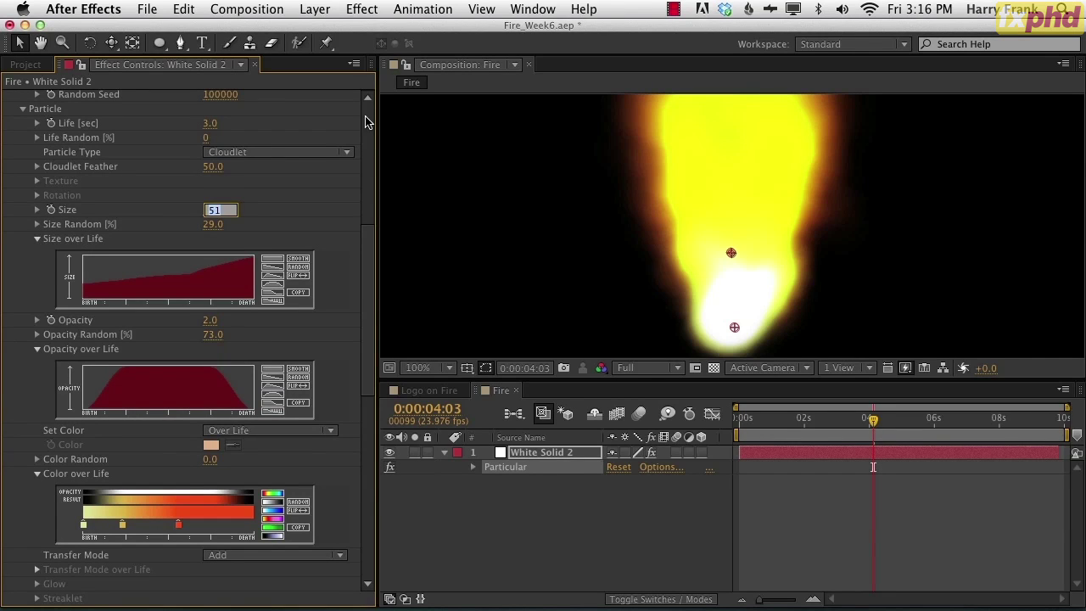
key(Return)
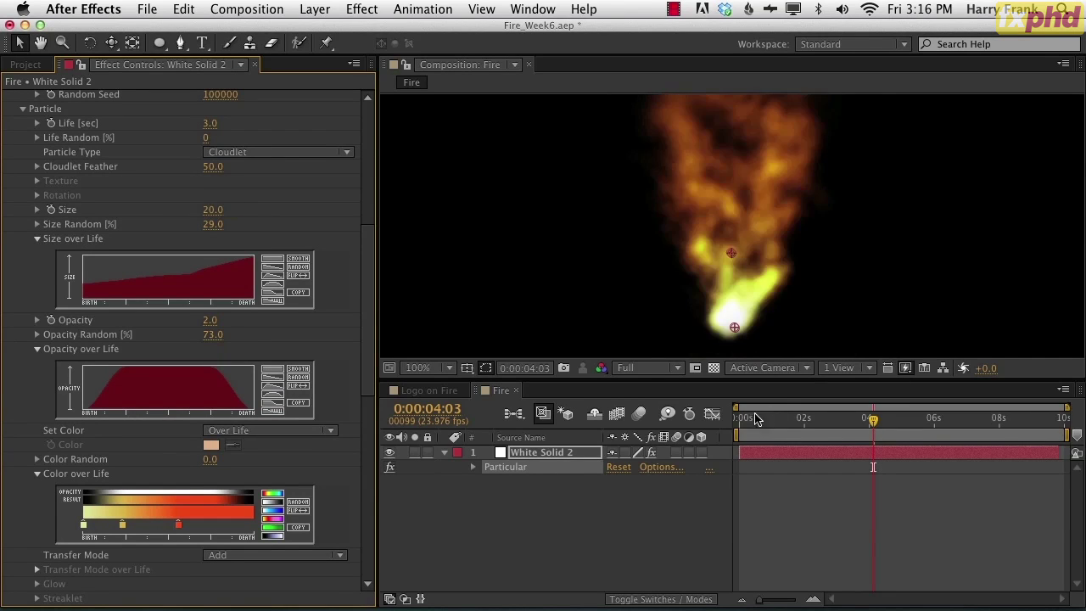
- Preview the flame at several points between the start of the timeline and 0:00:03:07
click(744, 422)
drag(745, 421, 785, 422)
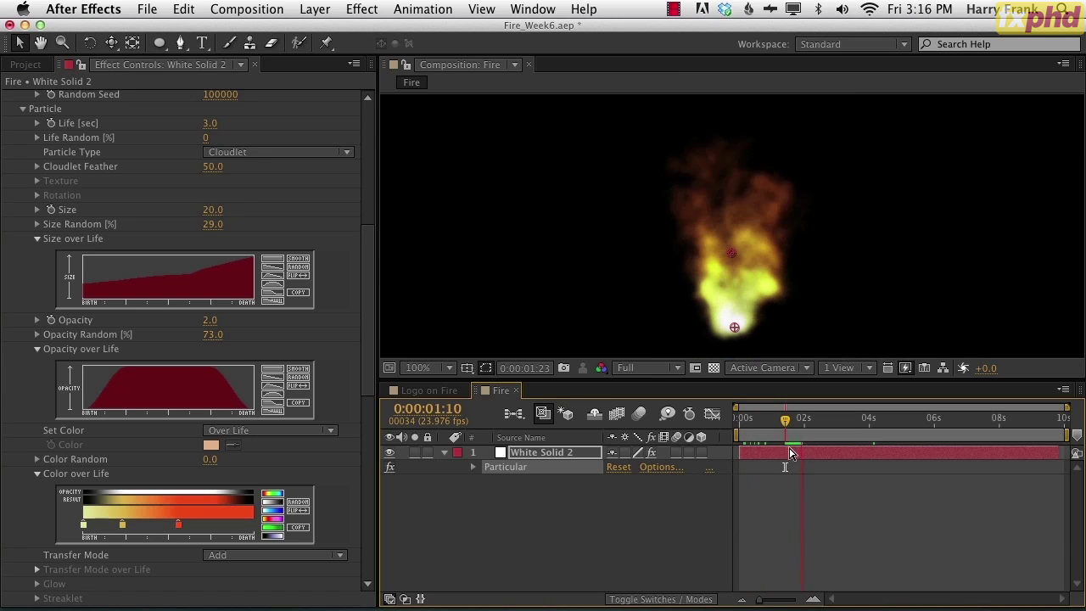
click(848, 426)
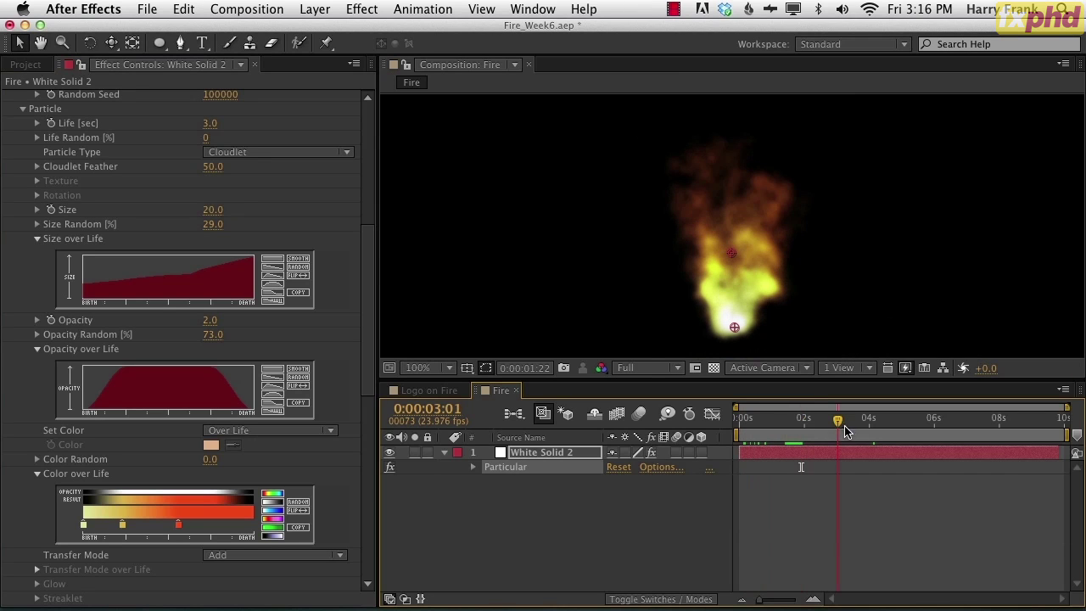
drag(847, 433, 845, 430)
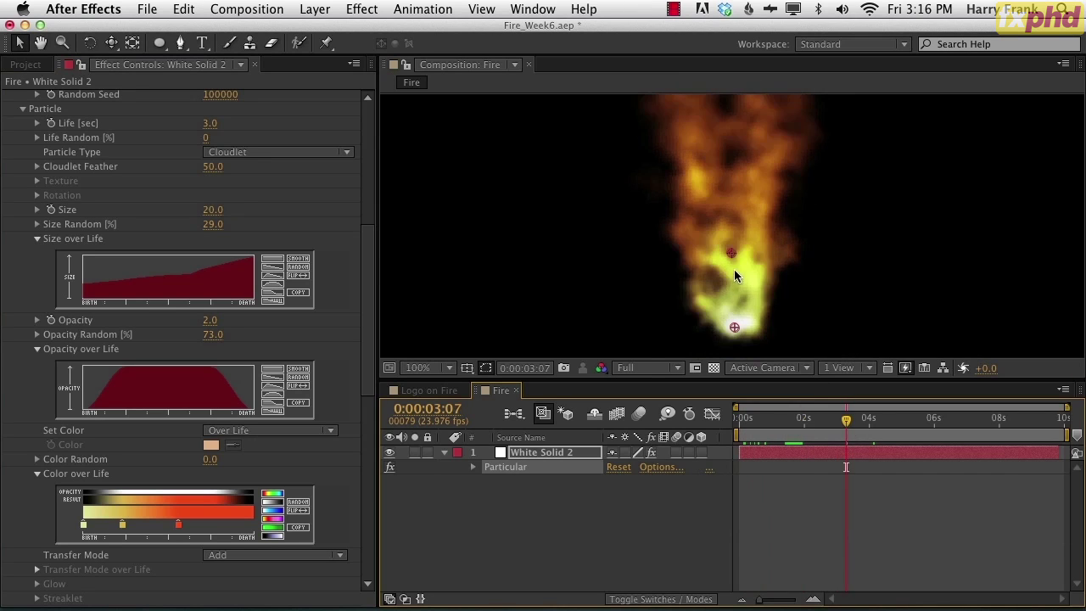
- Set the Emitter's Particles/sec to 100000
scroll(370, 119, up, 5)
click(214, 141)
key(Right)
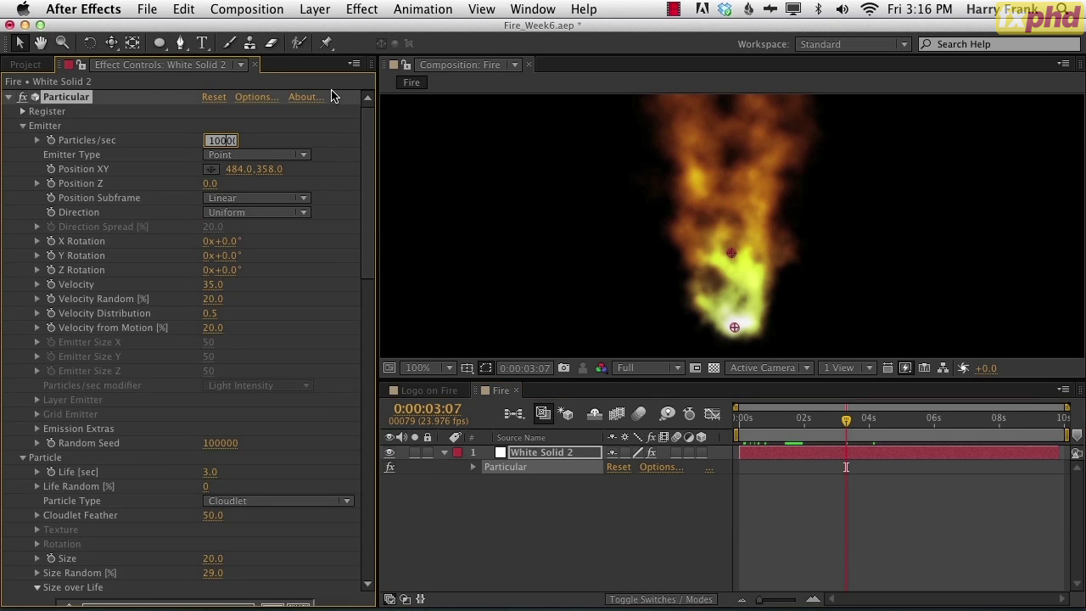
text(00)
key(Return)
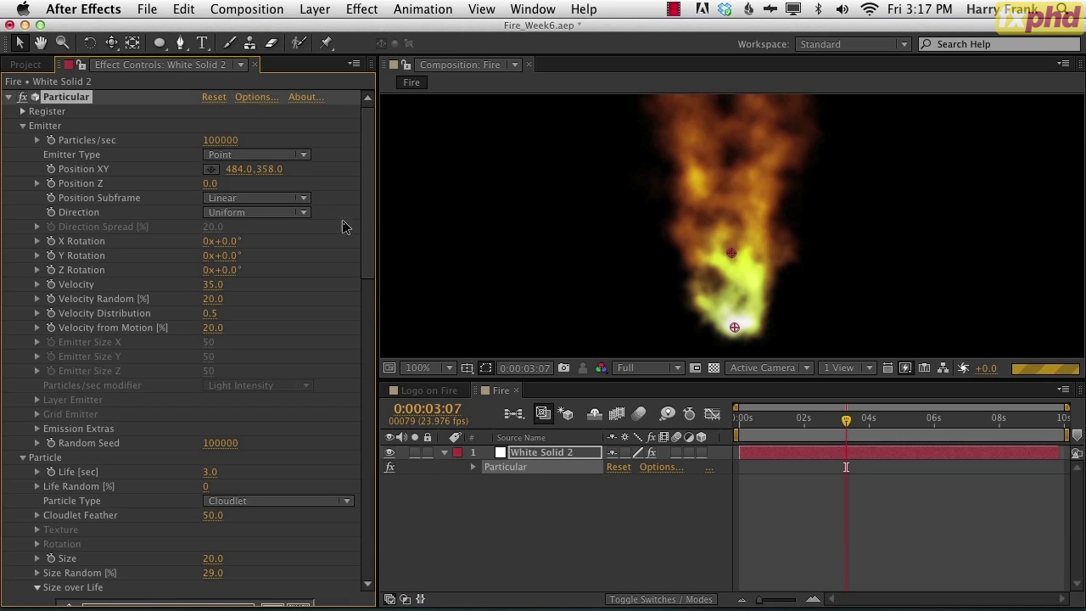
key(super+Tab)
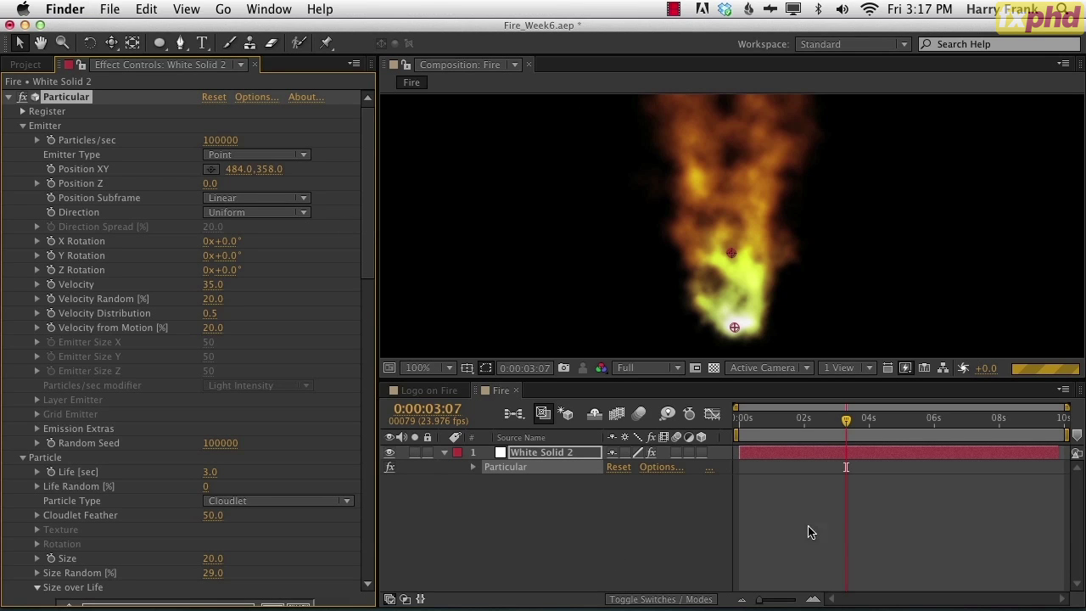
key(super+Tab)
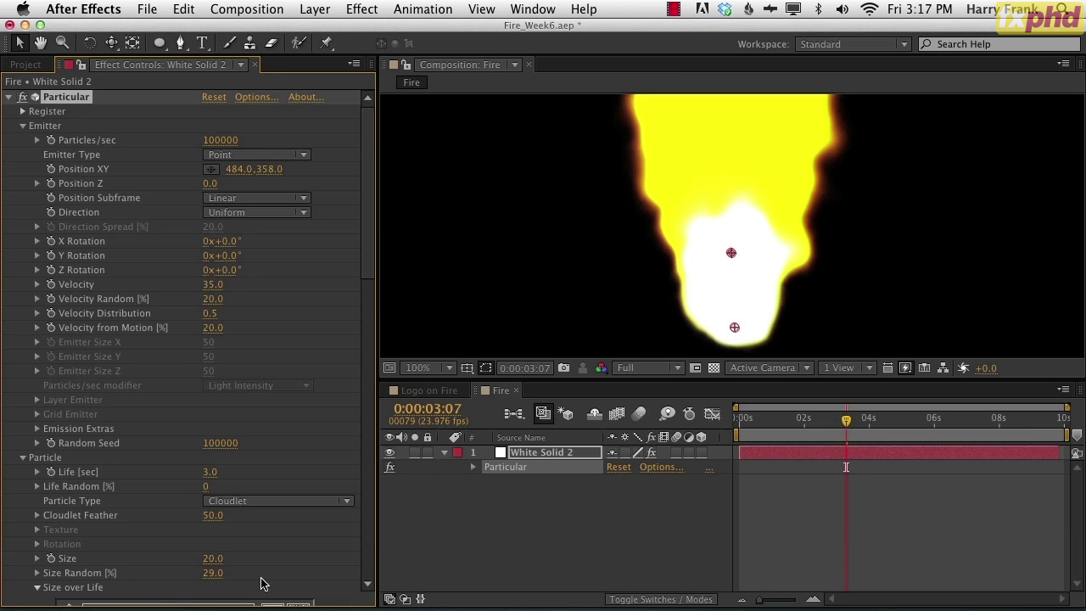
- Set the particle Size to 2
click(213, 558)
text(2)
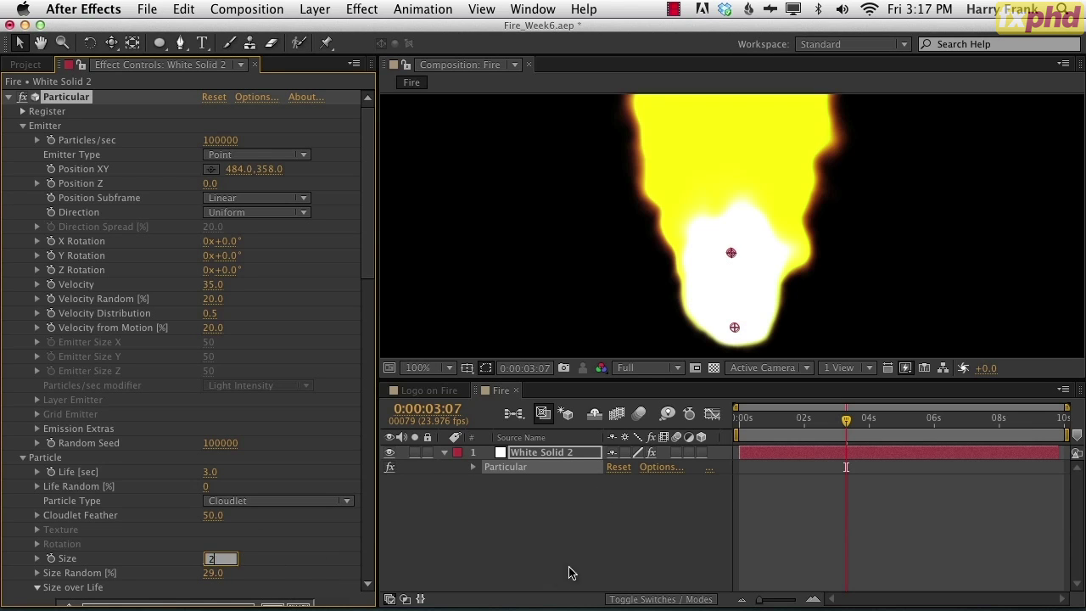
click(544, 574)
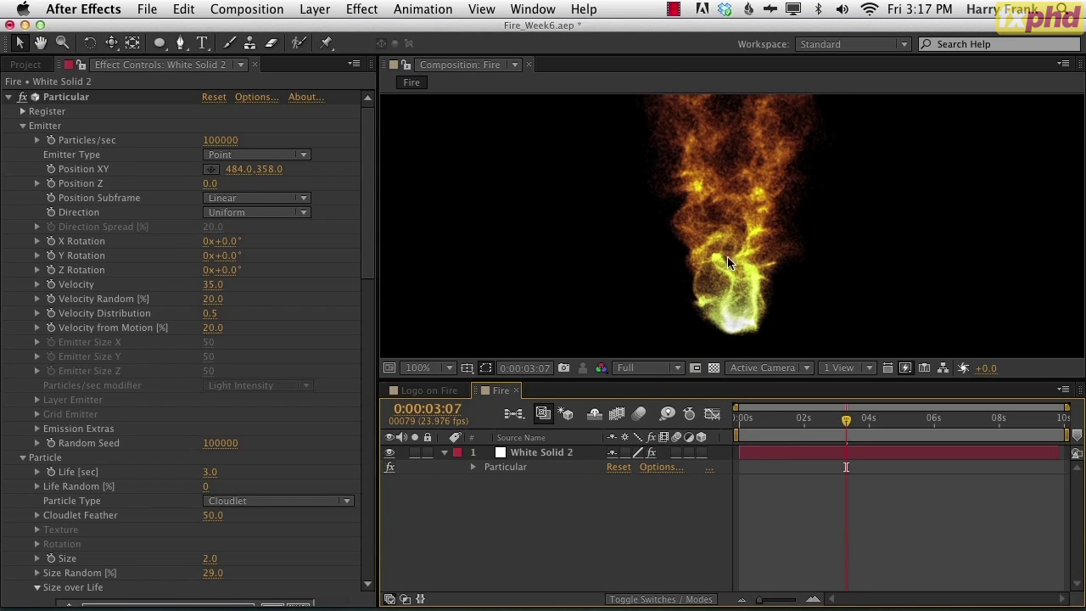
click(220, 132)
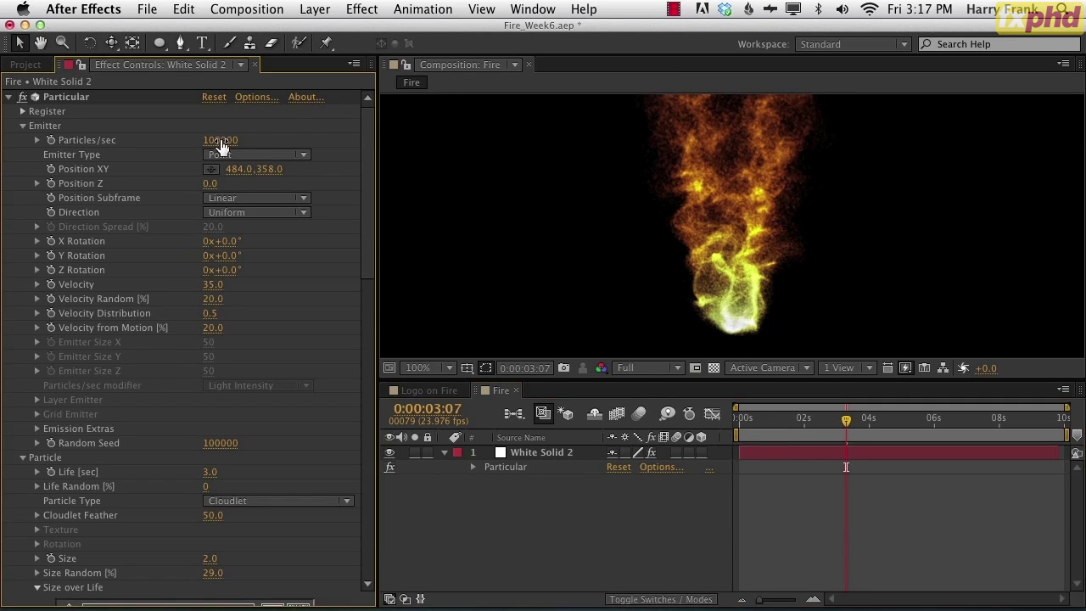
- Apply CC Vector Blur to the White Solid 2 layer and set its Amount to 15
click(494, 549)
click(506, 466)
click(357, 9)
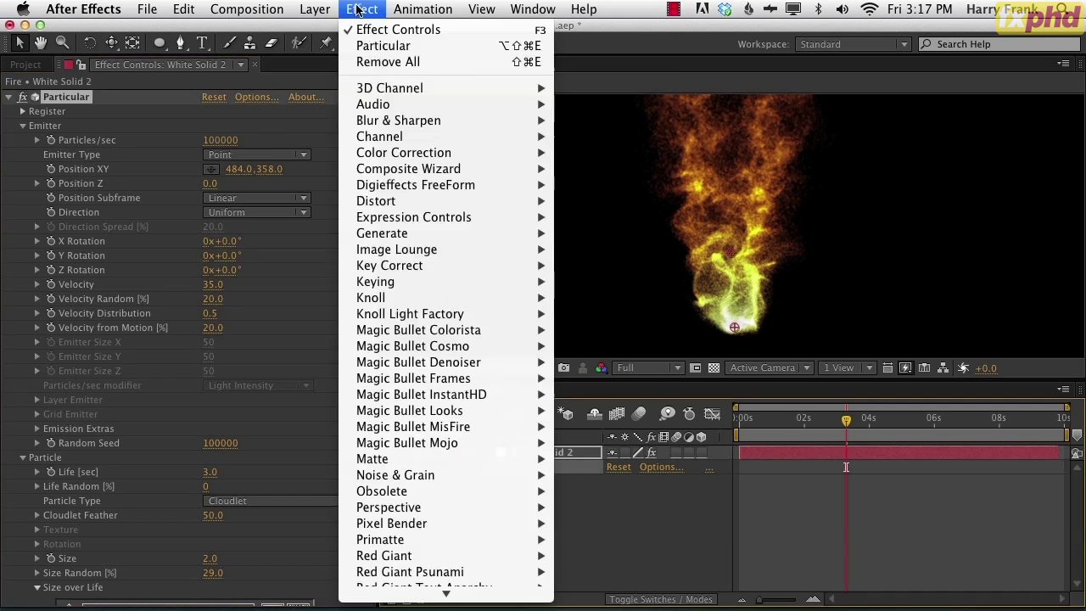
mouse_move(405, 123)
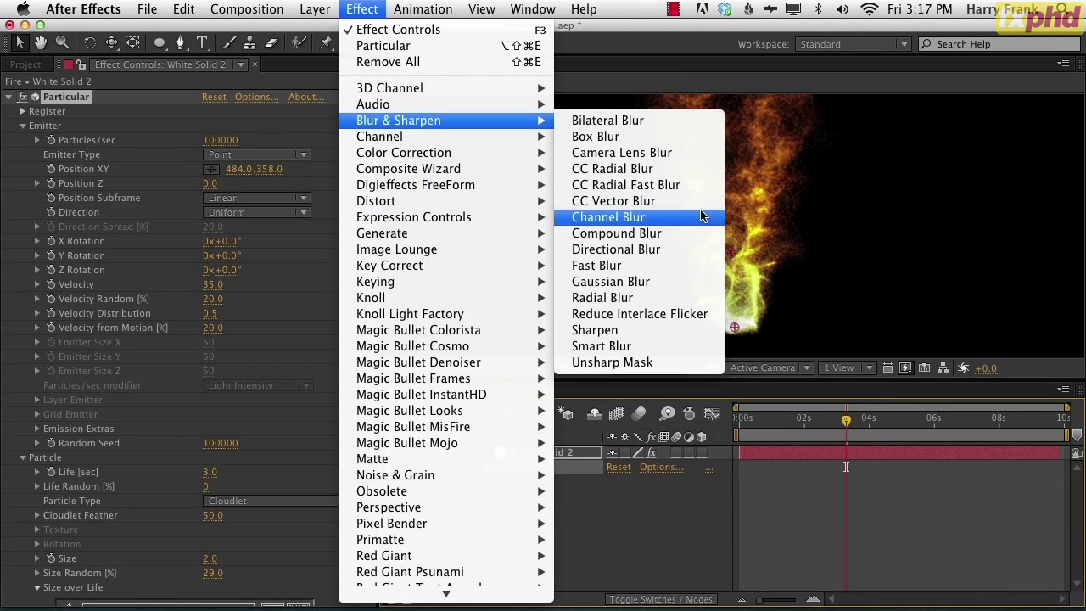
click(624, 202)
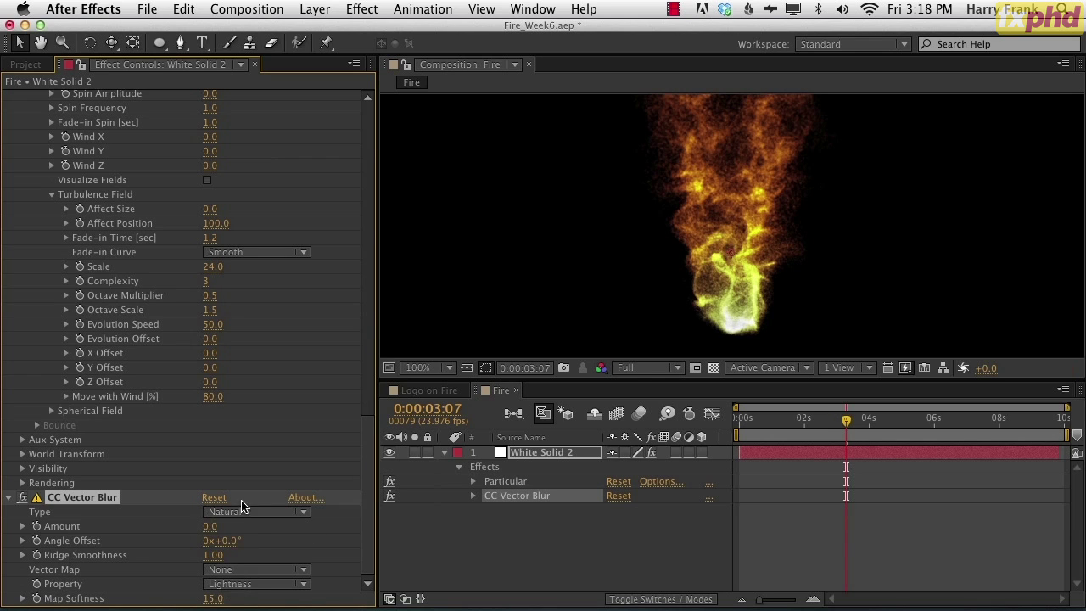
mouse_move(209, 527)
mouse_down()
mouse_move(229, 527)
mouse_move(213, 527)
mouse_up()
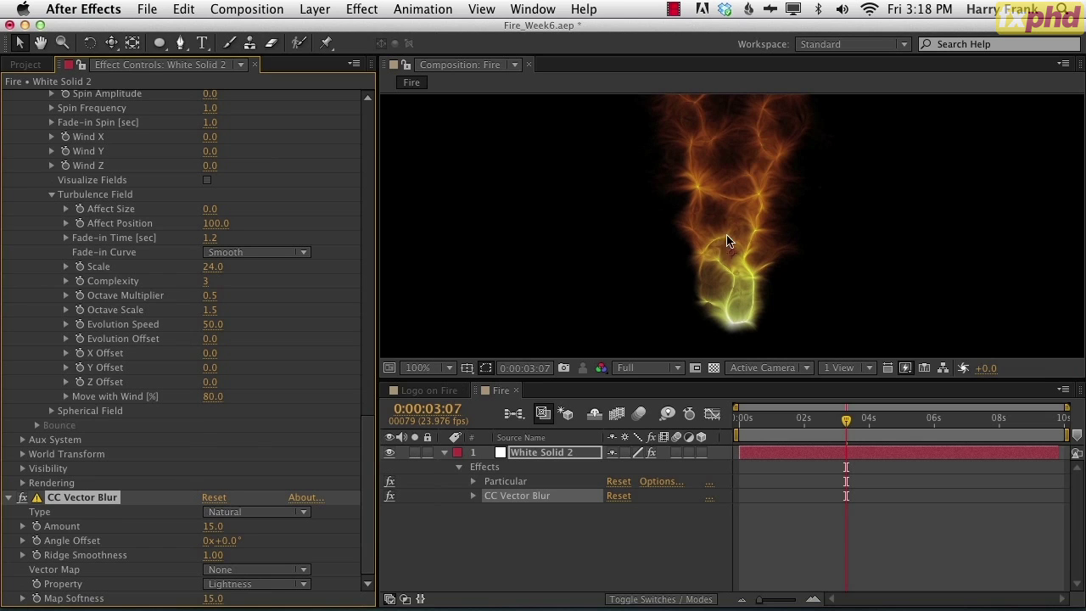
- Try the Constant Length and Perpendicular types for the CC Vector Blur
click(265, 512)
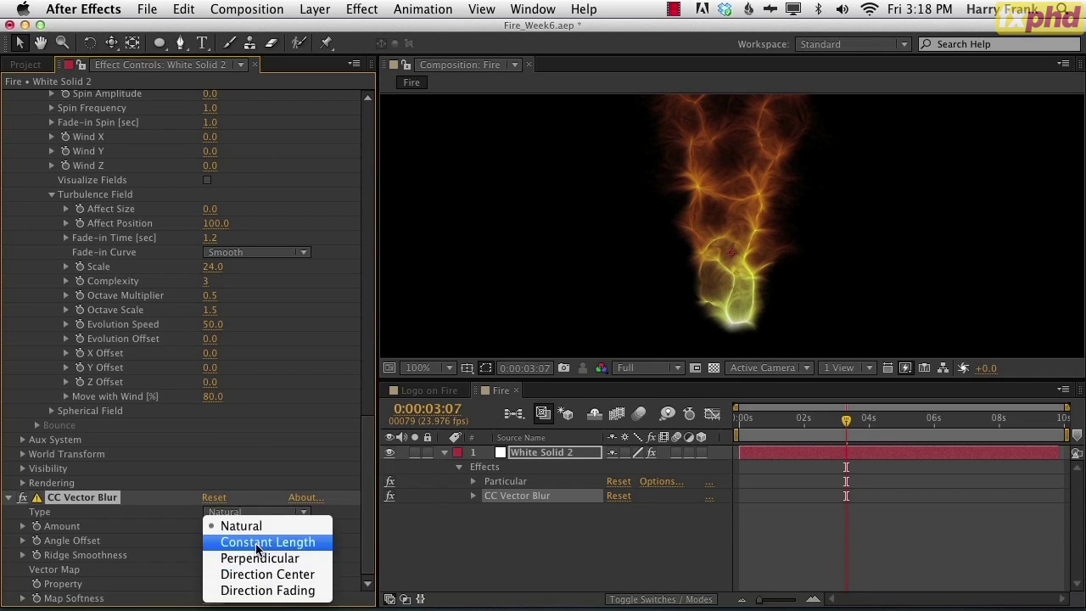
click(276, 553)
click(257, 514)
click(285, 556)
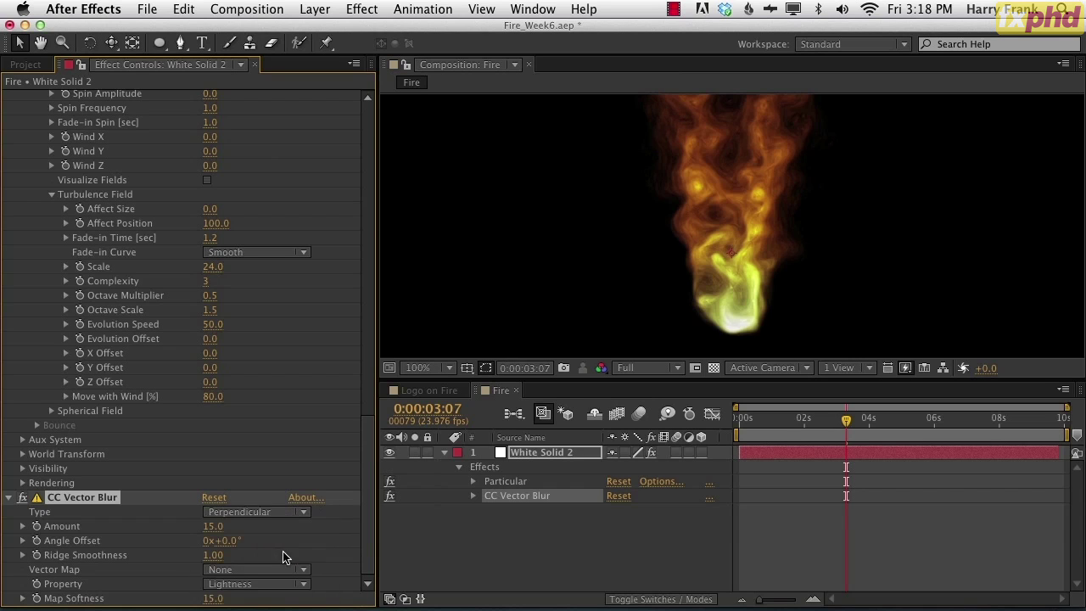
- Switch the CC Vector Blur's Type to Direction Center and set its Angle Offset to 59°
click(264, 512)
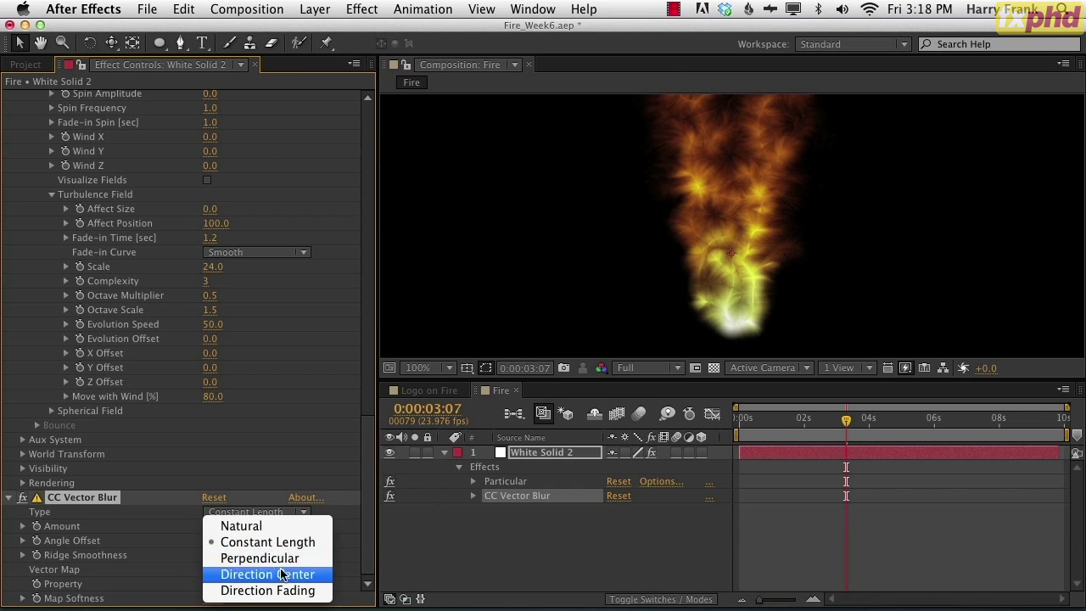
click(271, 574)
click(258, 514)
click(262, 463)
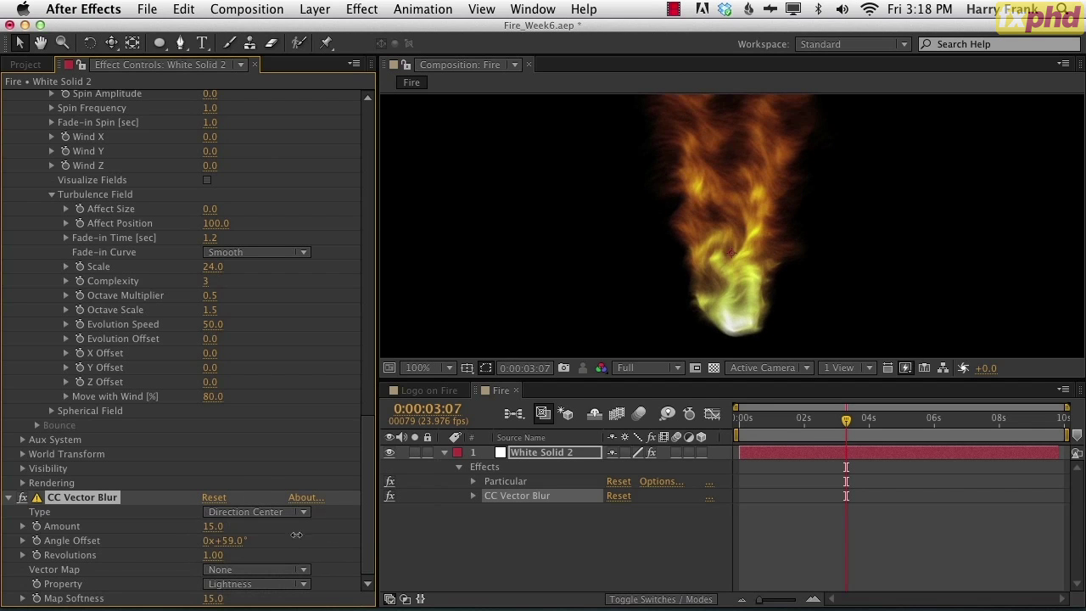
- Set the CC Vector Blur's Type to Constant Length and its Amount to 33
click(266, 514)
click(267, 543)
drag(213, 527, 240, 526)
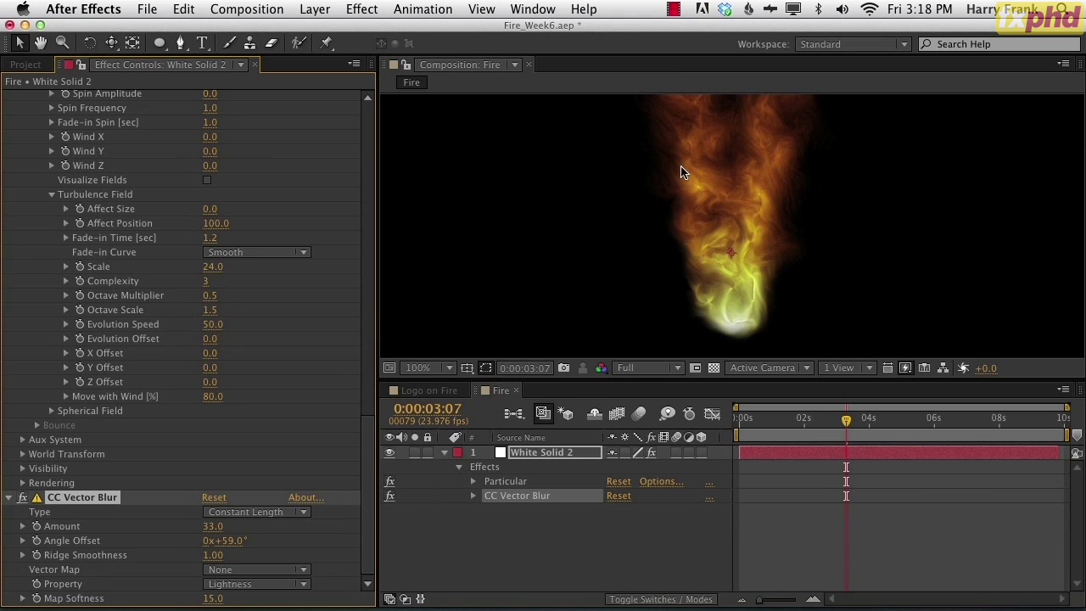
- Delete the CC Vector Blur and Particular effects from White Solid 2 and apply Trapcode Form instead
click(117, 500)
click(117, 499)
key(Delete)
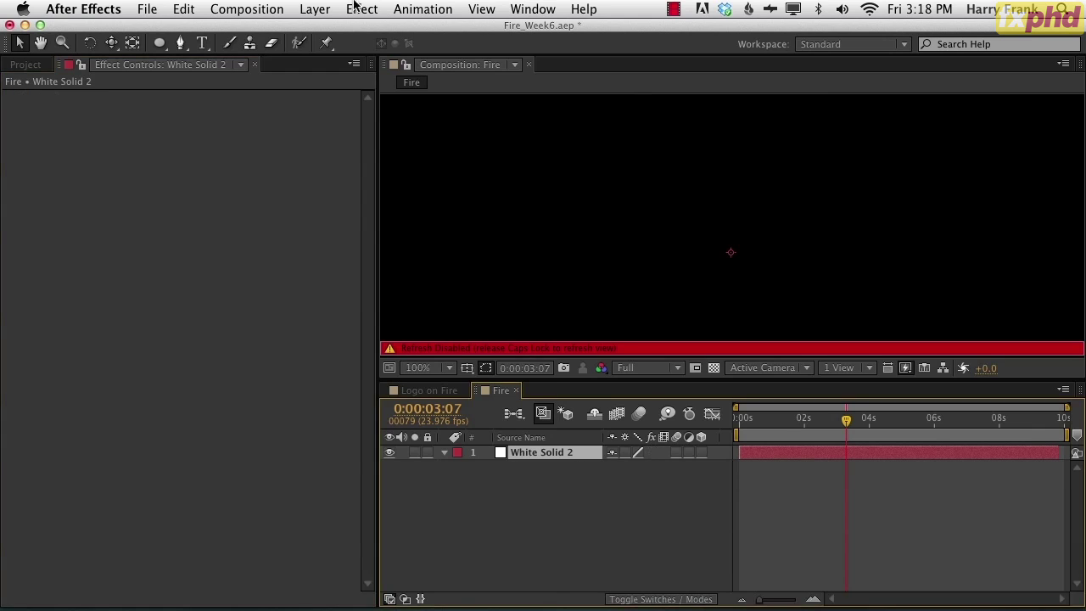
click(360, 9)
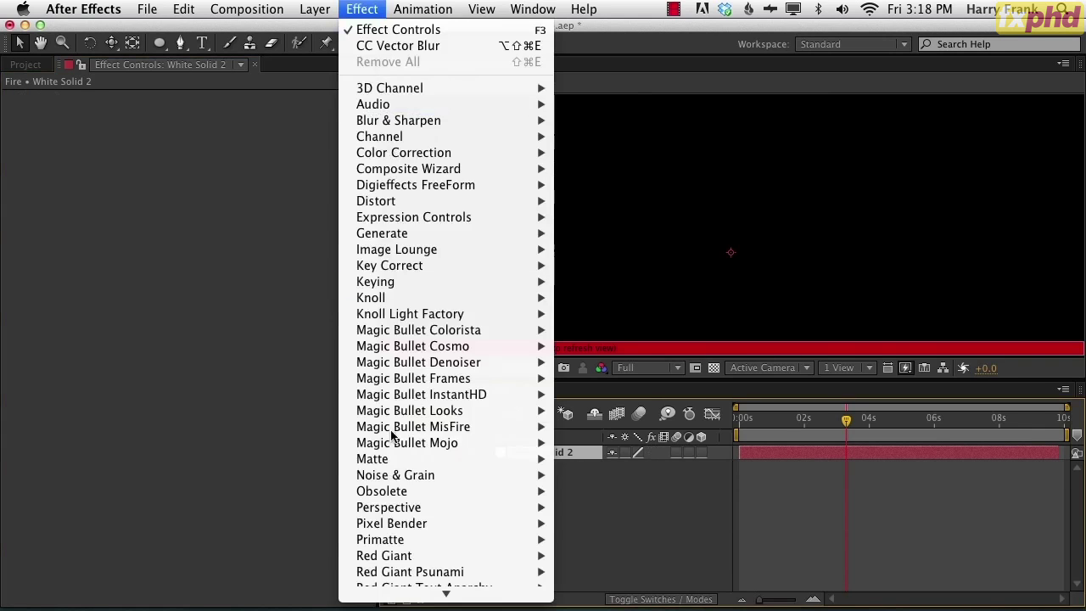
mouse_move(444, 559)
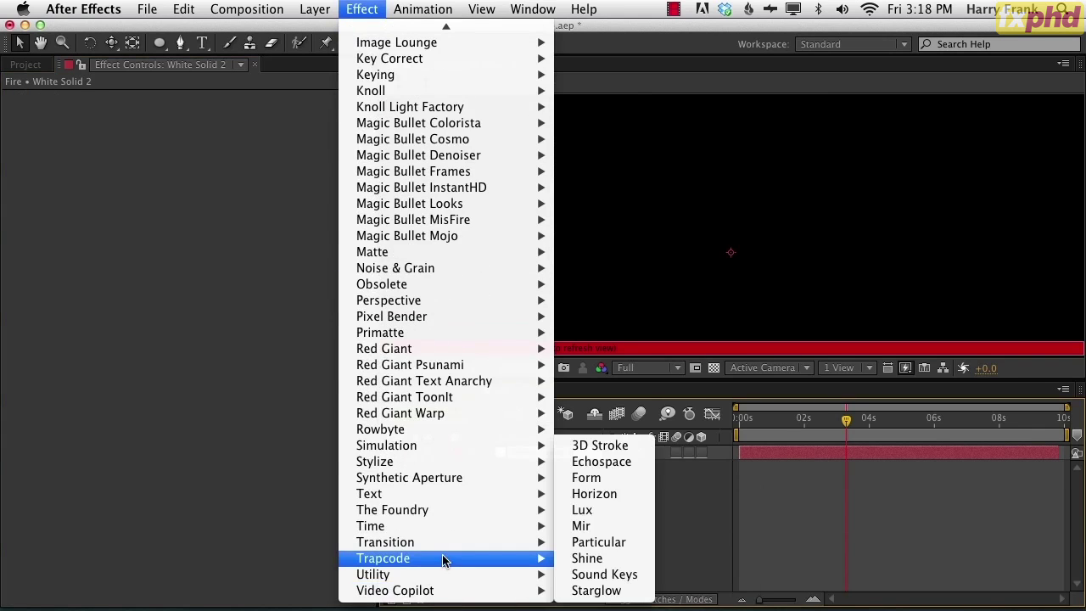
click(599, 477)
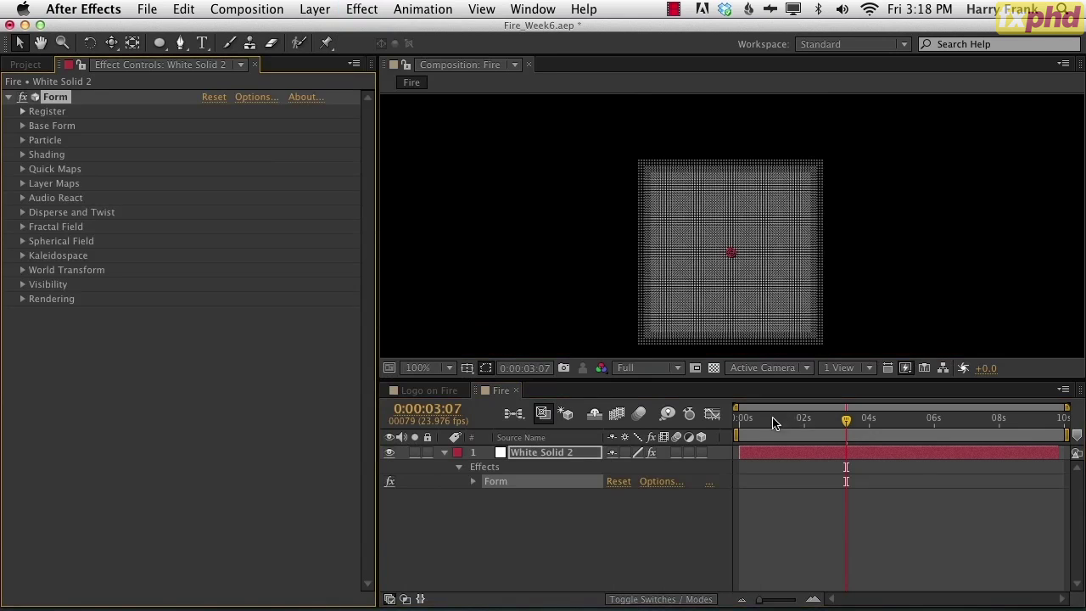
- Set the number of Particles in Z to 1 in Form's Base Form settings
drag(870, 274, 841, 262)
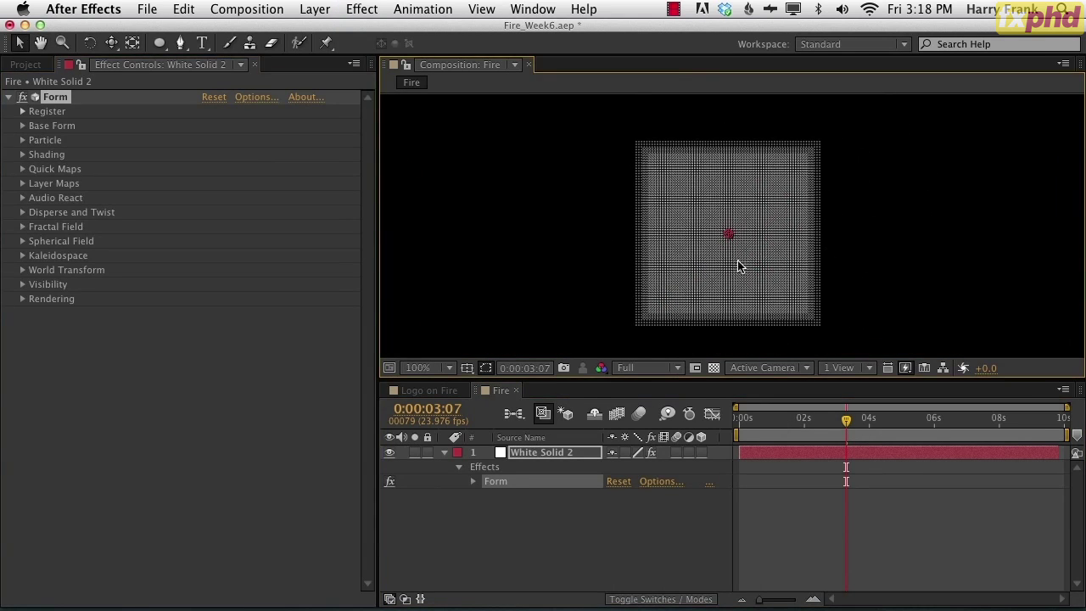
drag(742, 298, 803, 280)
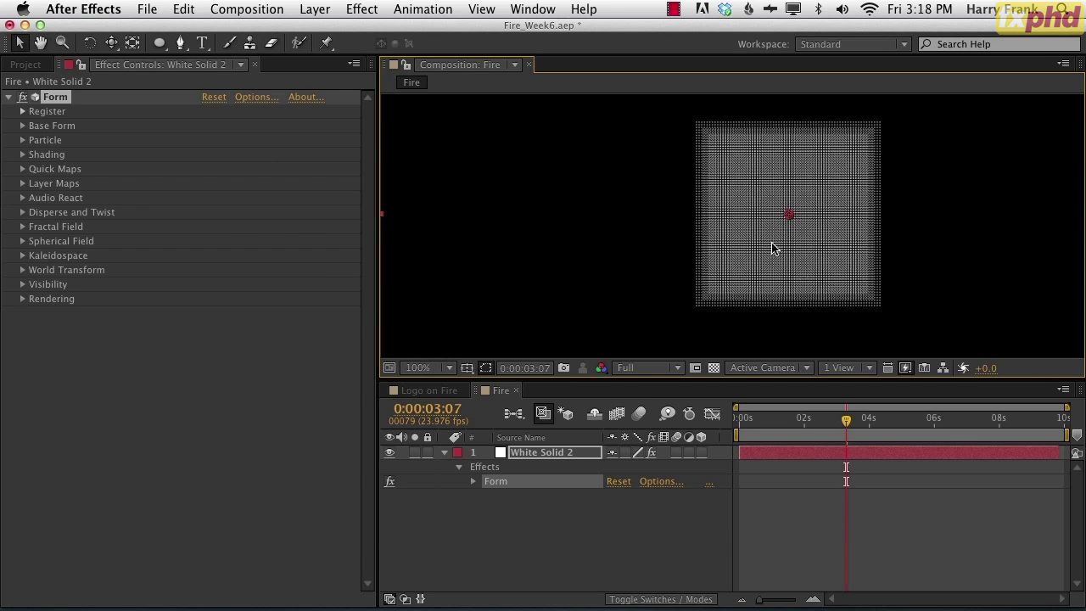
click(22, 126)
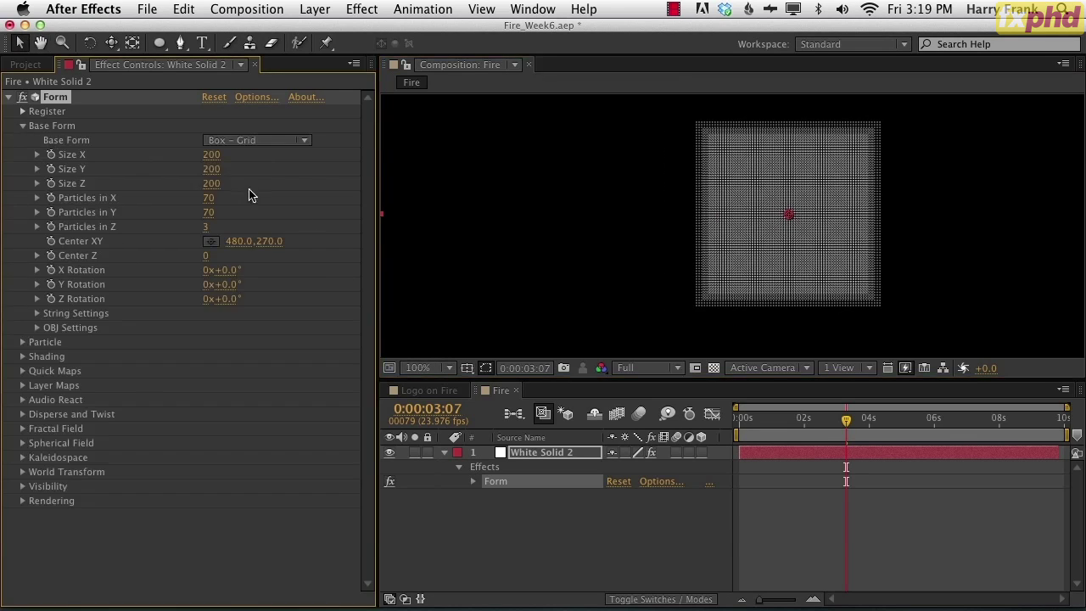
click(208, 227)
key(Down)
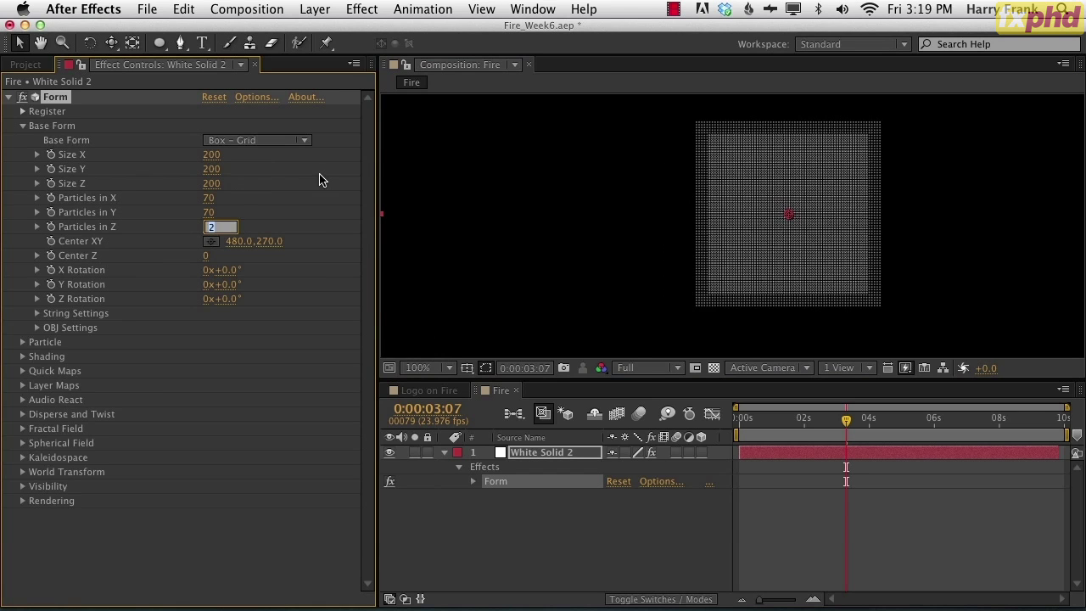
key(Down)
key(Return)
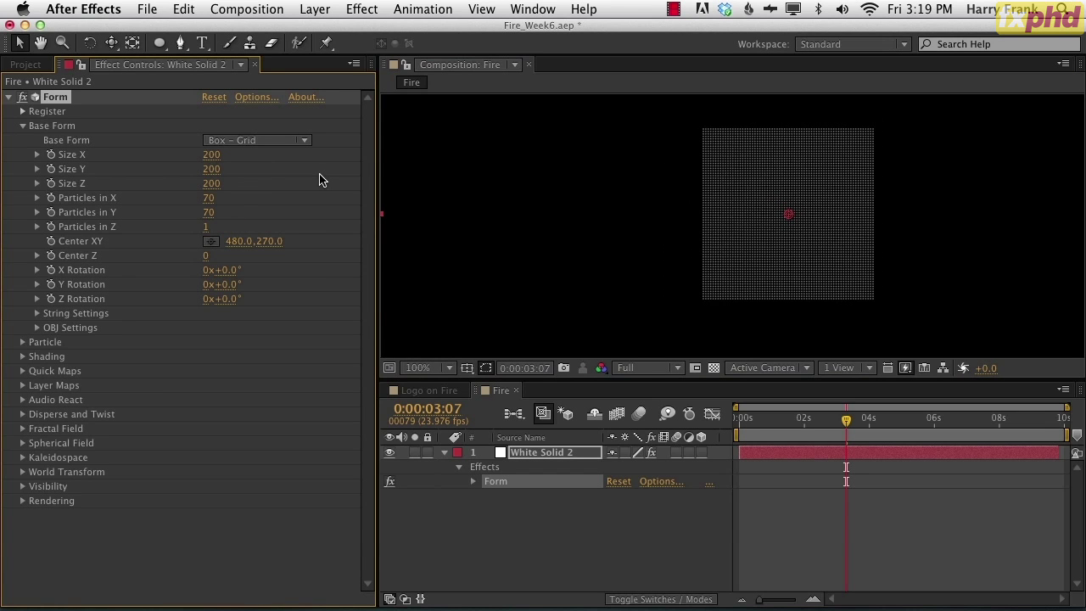
- Set both Particles in X and Particles in Y to 300 for the Form grid
drag(209, 198, 255, 196)
click(211, 197)
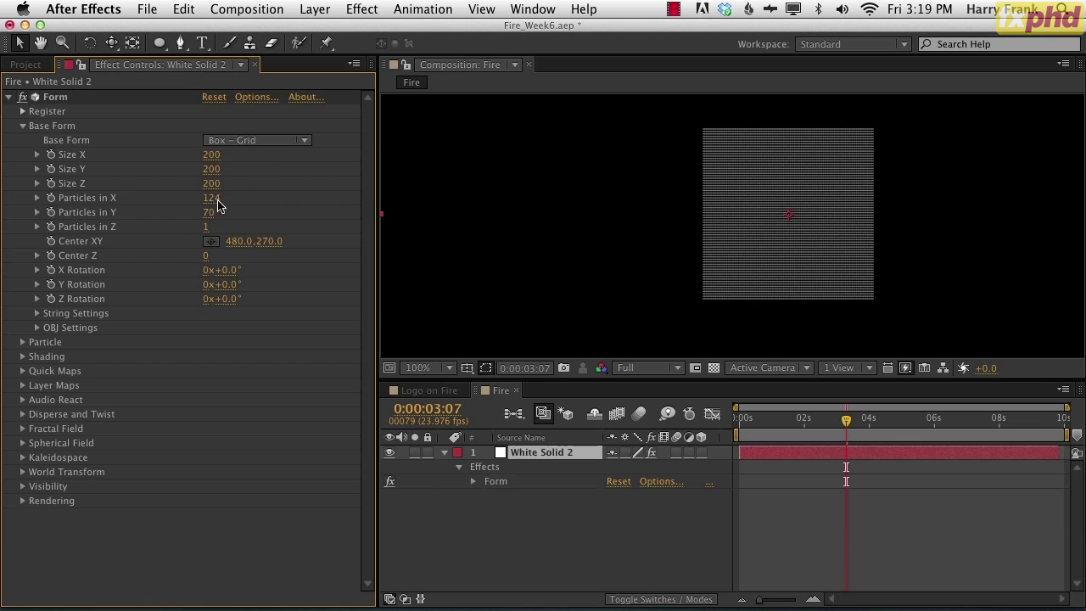
text(300)
key(Tab)
text(300)
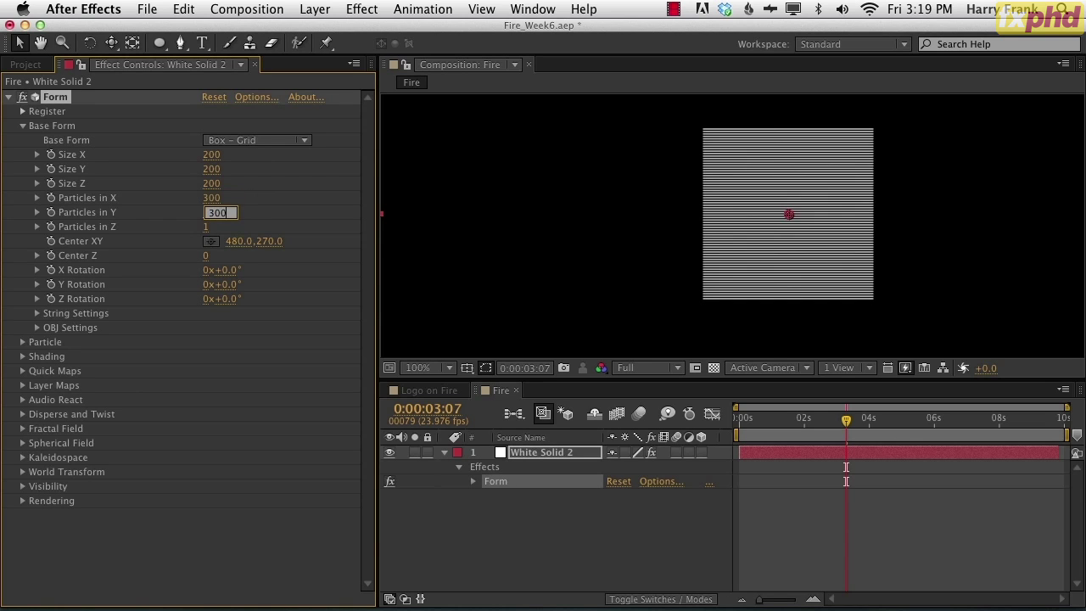
key(Return)
- Try a Base Form size of 500 in both X and Y
drag(211, 155, 238, 168)
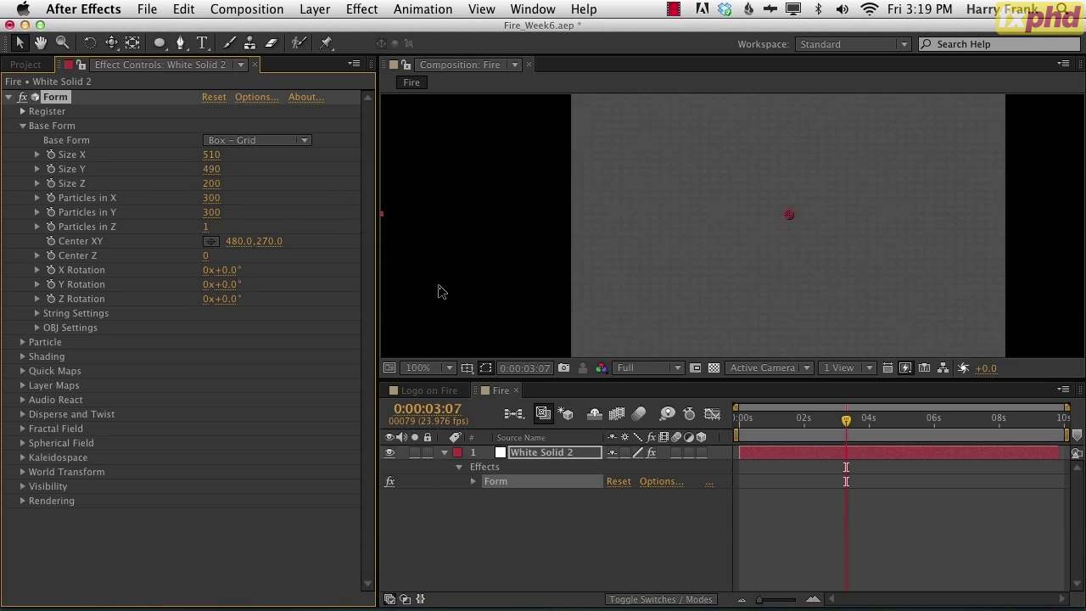
click(215, 156)
text(500)
key(Tab)
text(500)
key(Return)
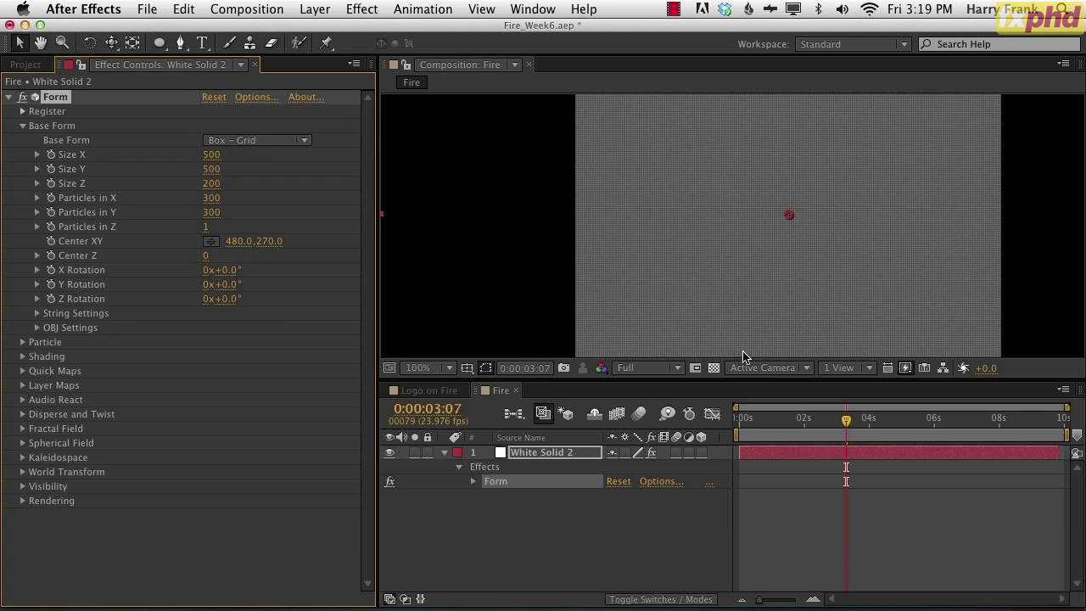
key(space)
drag(800, 267, 774, 270)
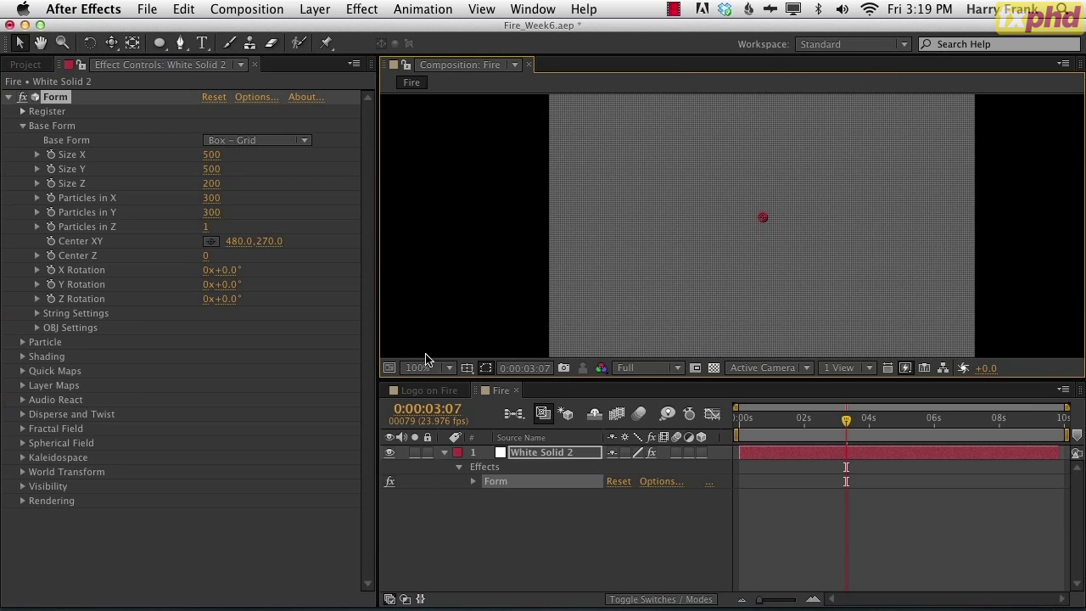
- Set the Base Form's Size X and Size Y to 350
click(211, 158)
text(350)
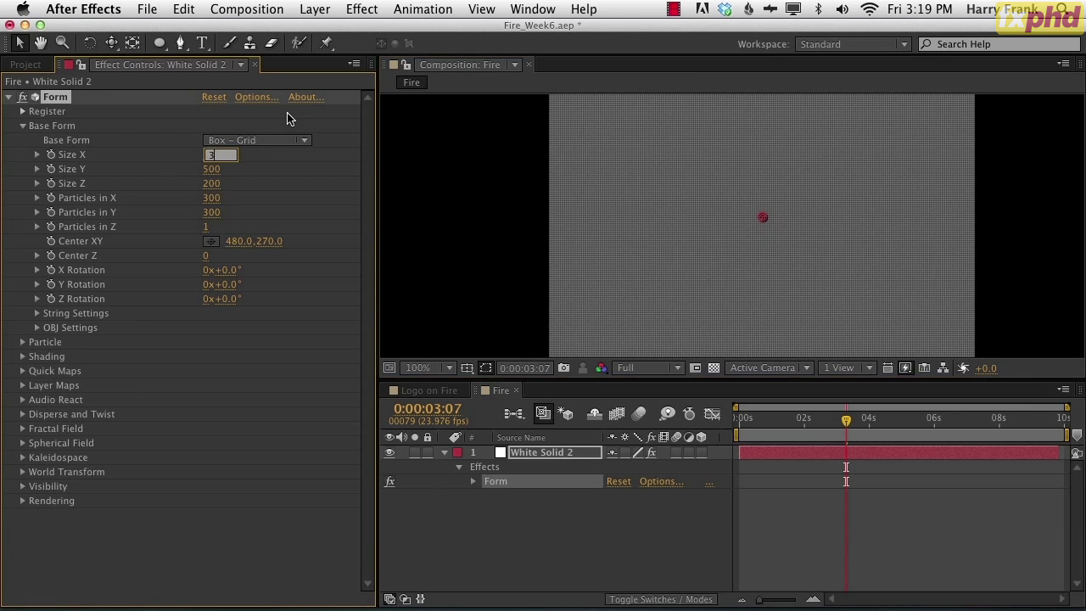
key(Tab)
text(350)
key(Return)
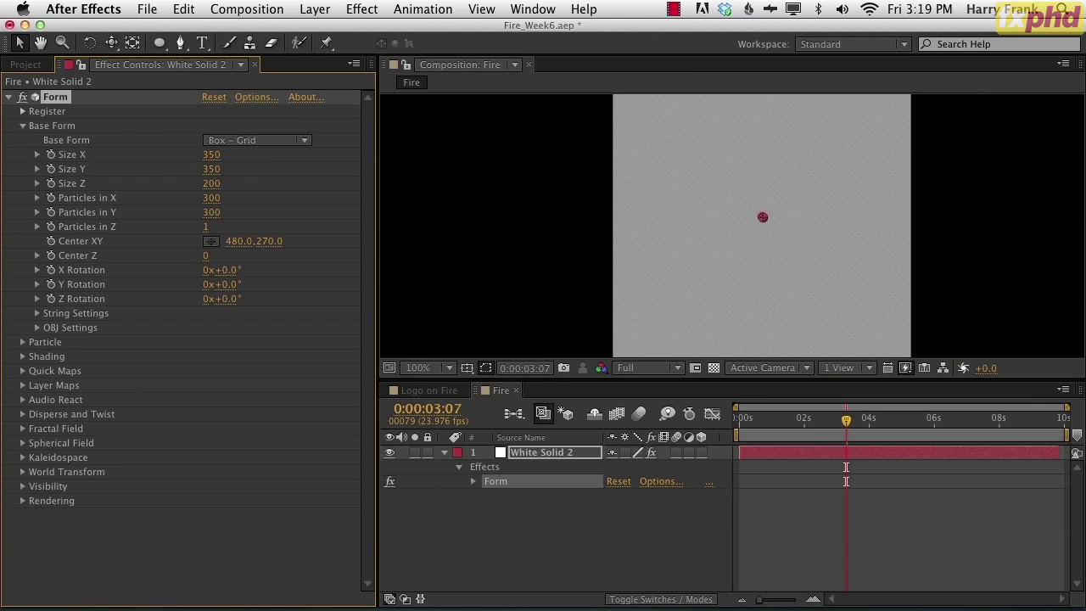
key(space)
mouse_move(799, 241)
mouse_down()
mouse_move(812, 264)
mouse_move(809, 224)
mouse_move(798, 259)
mouse_up()
drag(772, 378, 773, 397)
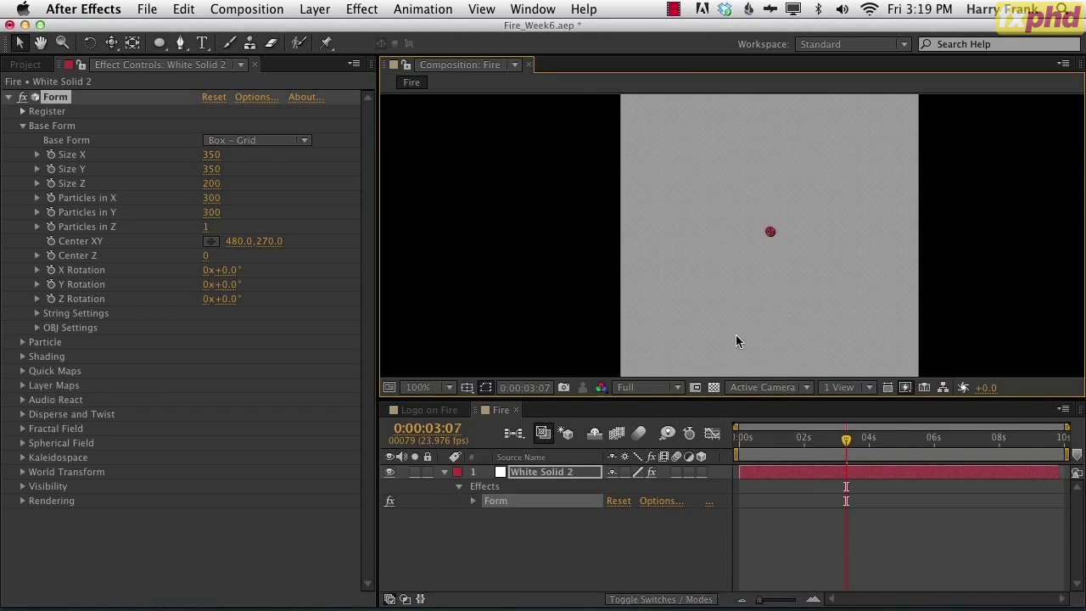
- Collapse Form's Base Form settings and expand its Fractal Field settings
click(23, 125)
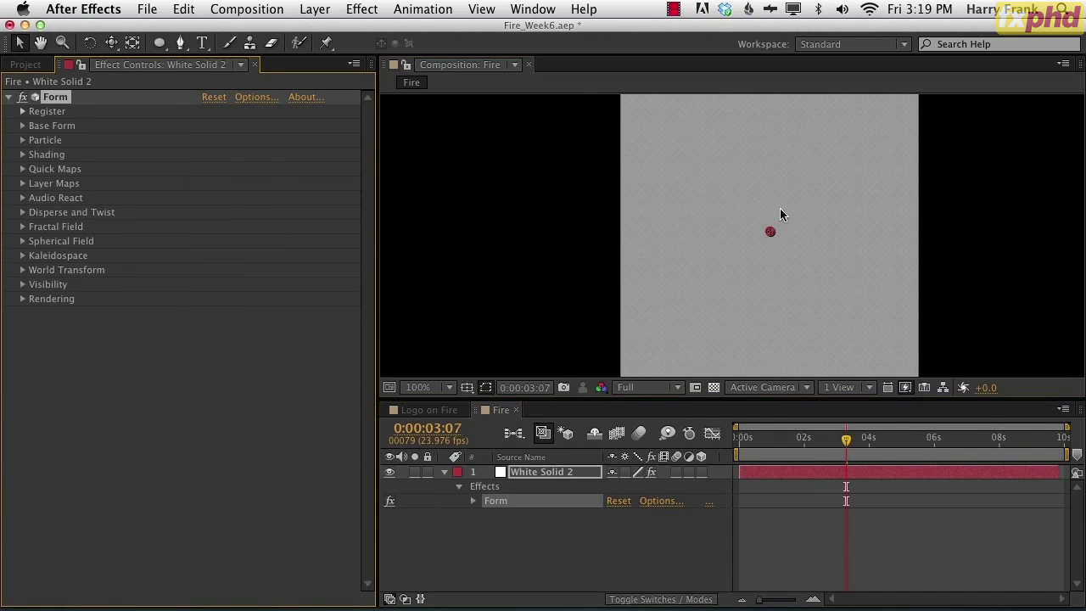
key(space)
drag(753, 268, 746, 269)
click(489, 513)
double_click(497, 500)
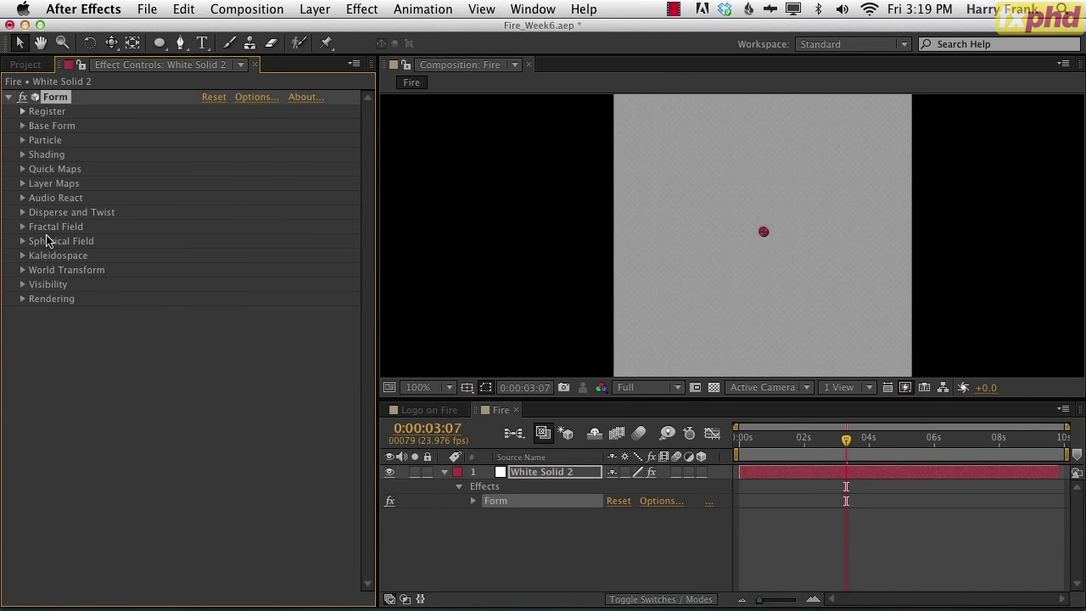
click(23, 228)
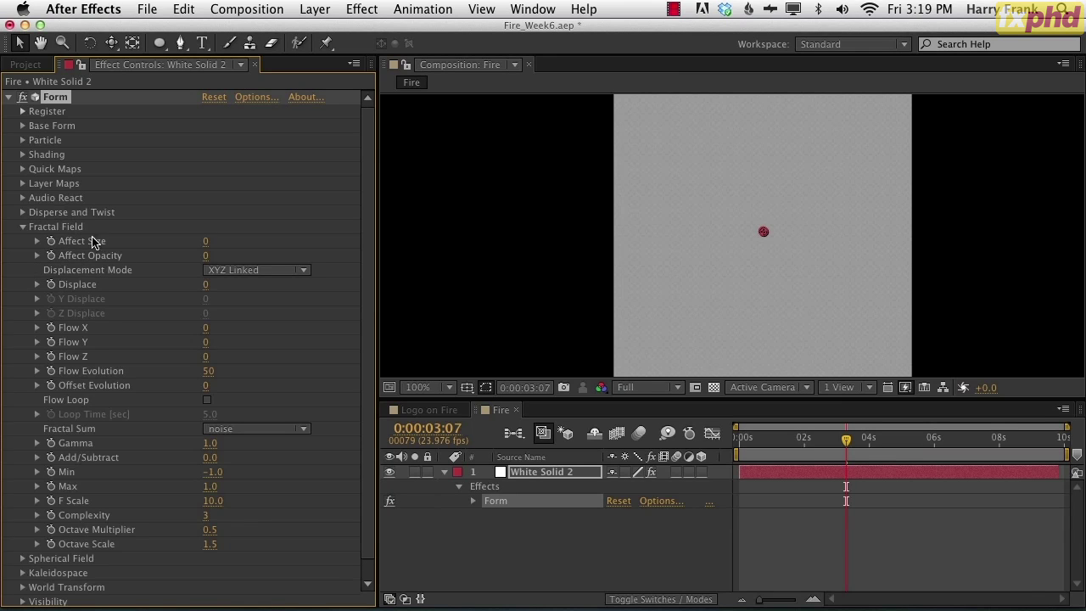
click(773, 213)
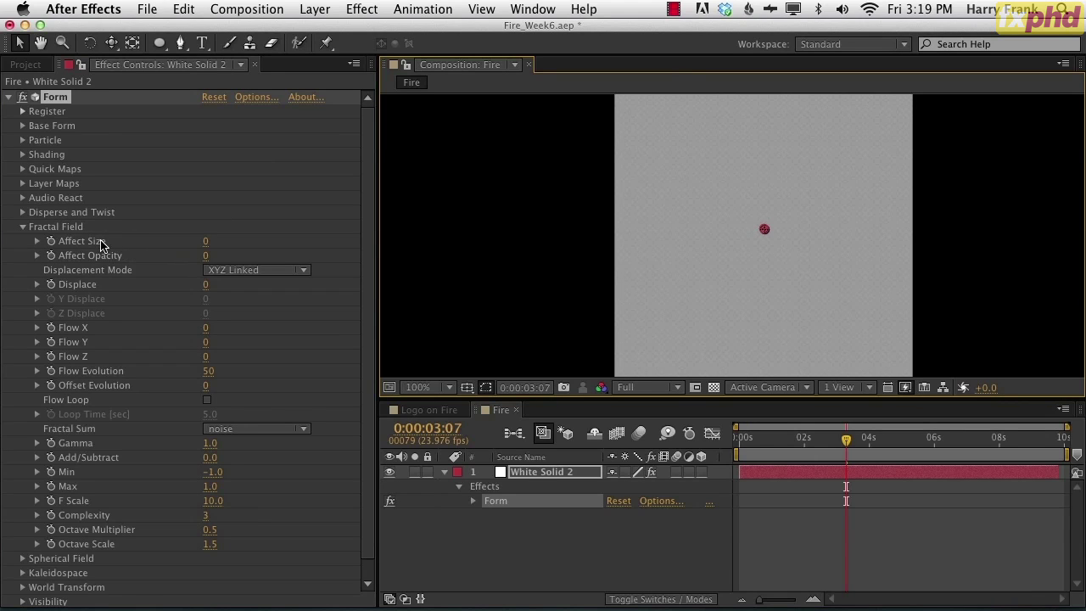
- Set the Fractal Field's Displace to 110 to distort the particle grid
click(207, 289)
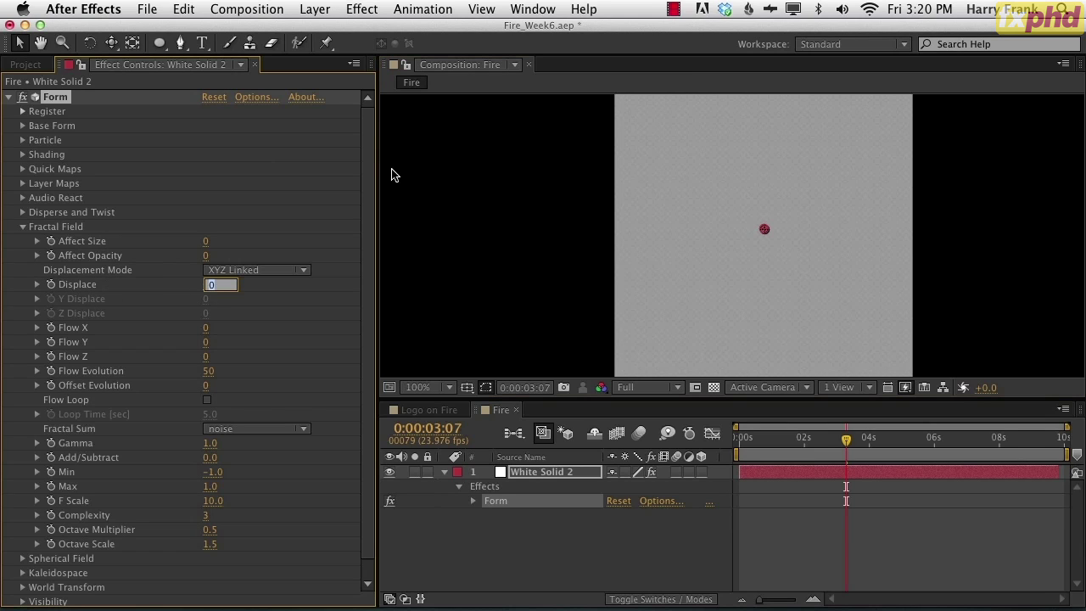
text(10)
key(Return)
text(40)
key(Return)
key(shift+Up)
key(shift+Up)
key(shift+Up)
key(shift+Up)
key(shift+Up)
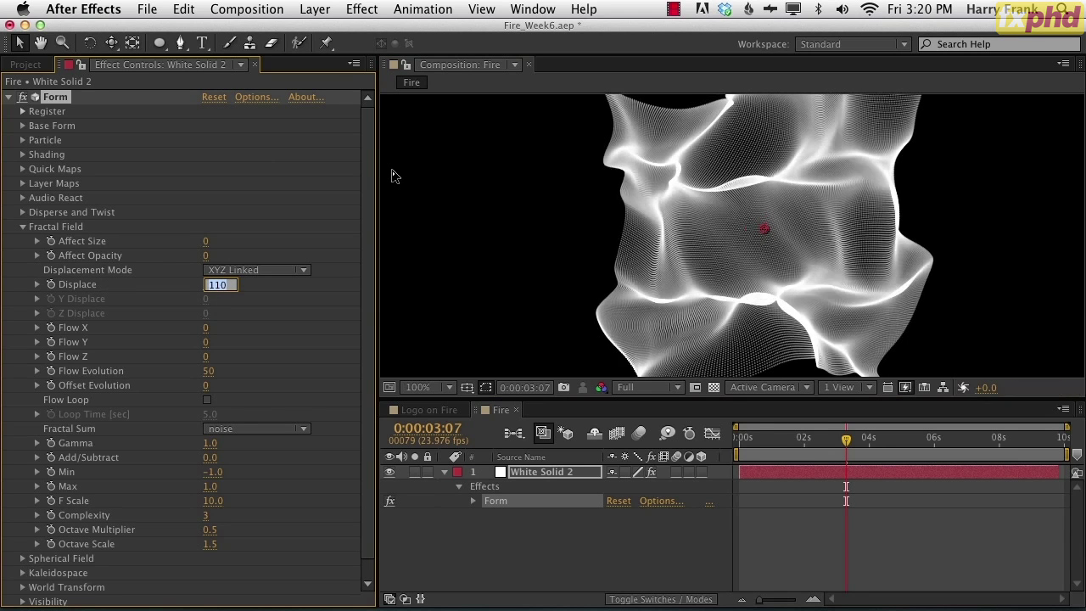
click(248, 345)
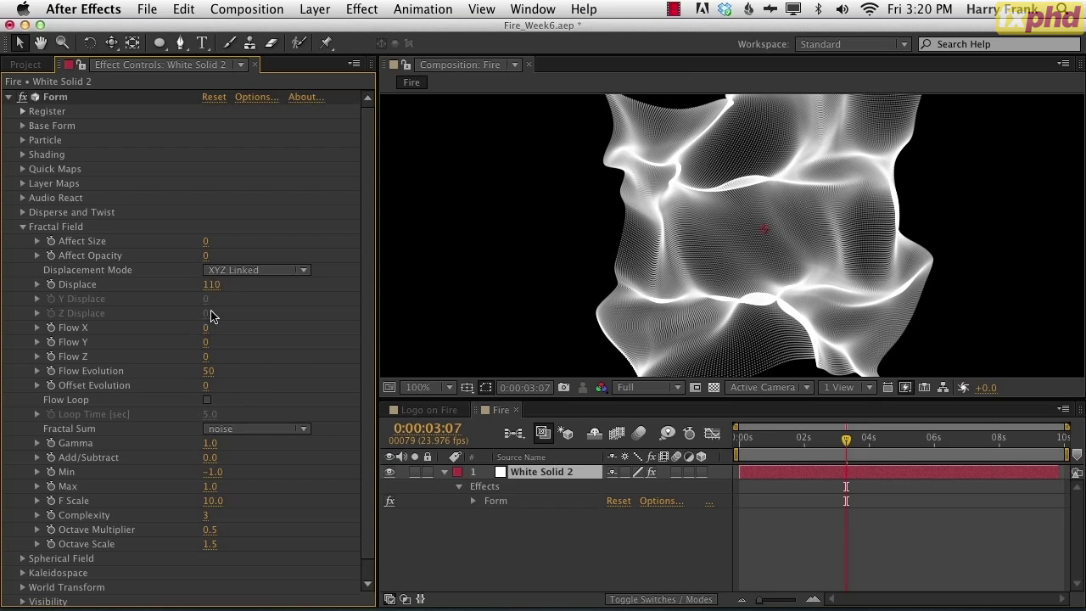
- Raise the Fractal Field's F Scale step by step to 16
key(space)
drag(272, 383, 270, 366)
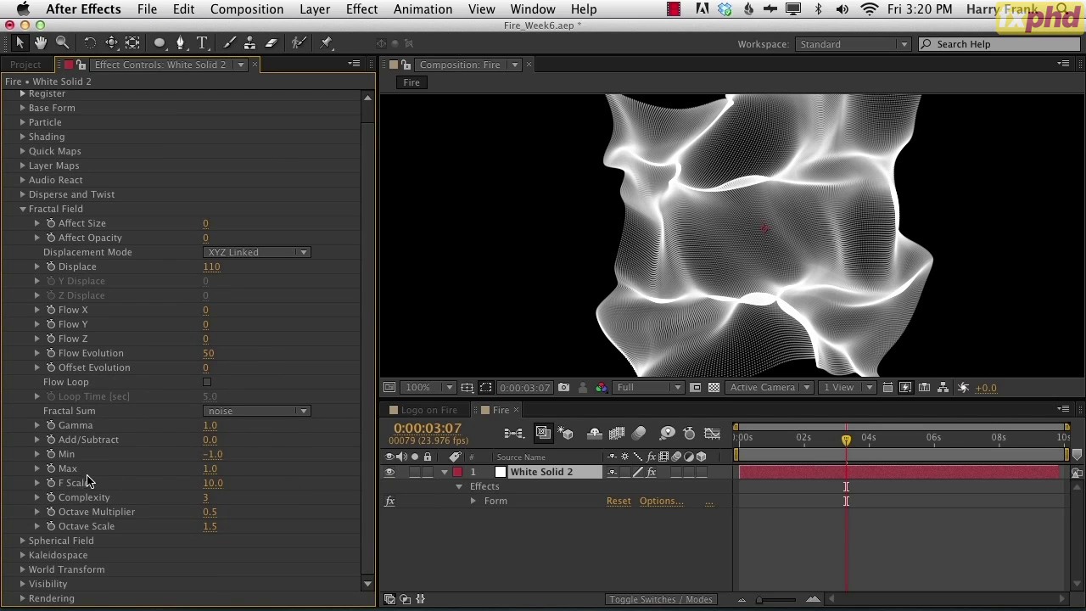
click(215, 483)
text(11)
key(Return)
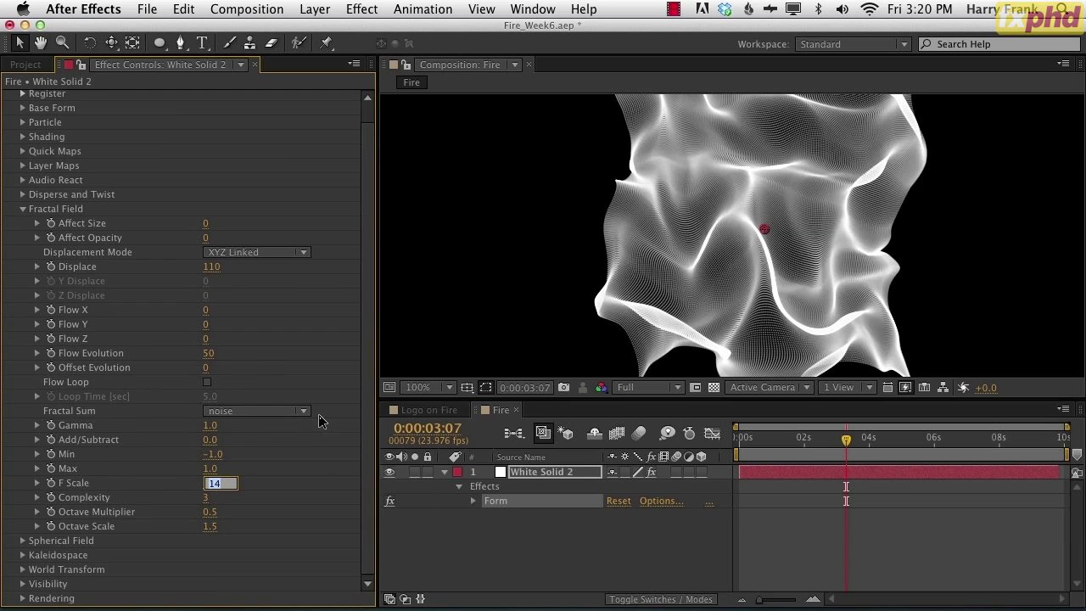
key(Up)
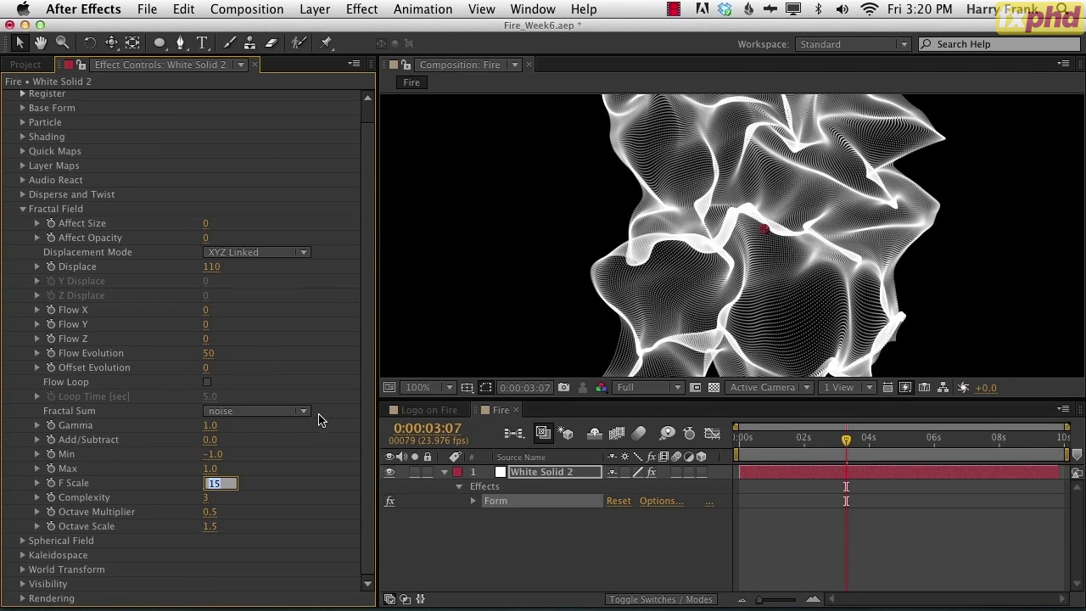
key(Up)
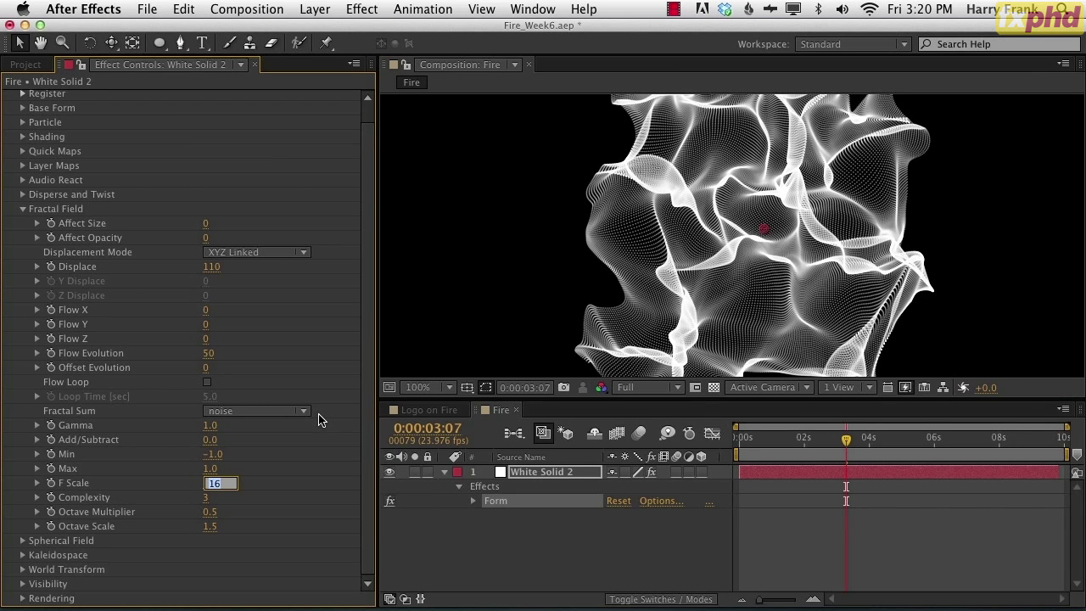
key(Return)
key(space)
mouse_move(789, 304)
mouse_down()
mouse_move(787, 290)
mouse_move(786, 304)
mouse_up()
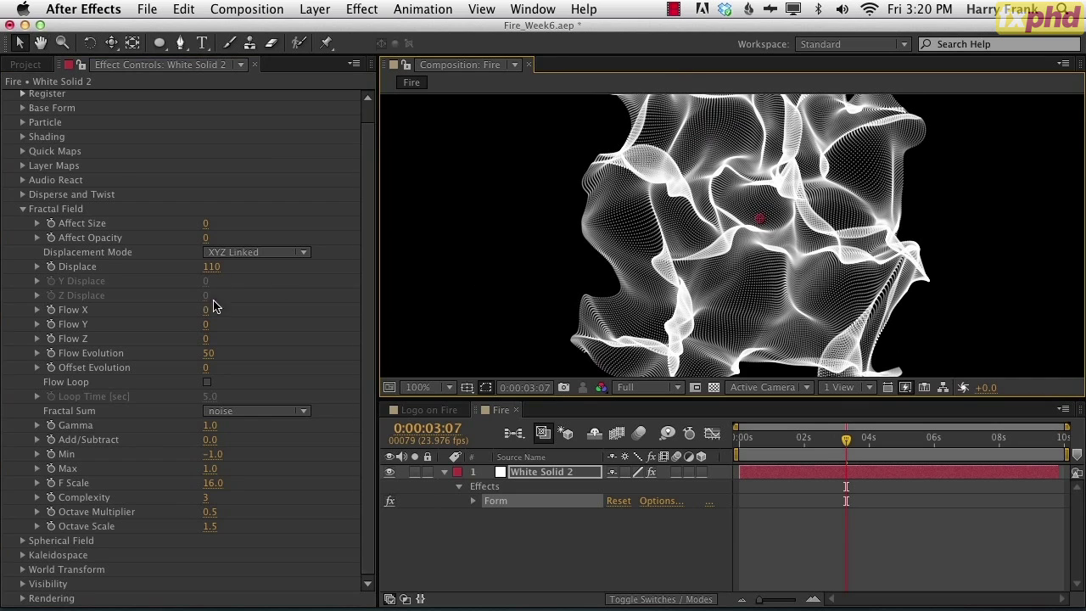
- Change the Form particles' color from white to a dark orange, BB6318
scroll(174, 255, up, 1)
click(22, 140)
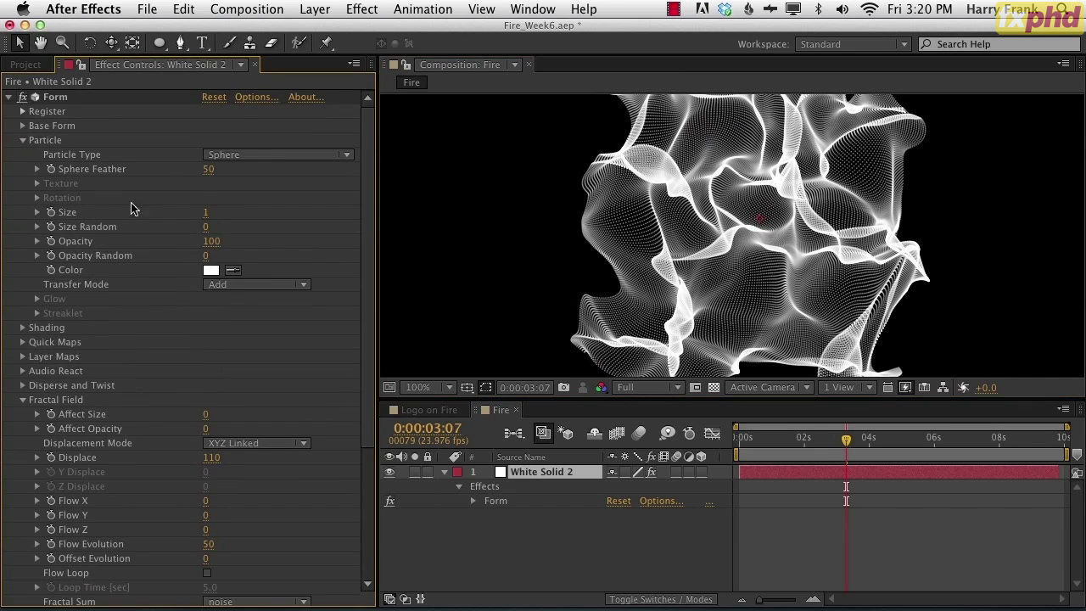
click(211, 270)
drag(716, 477, 715, 466)
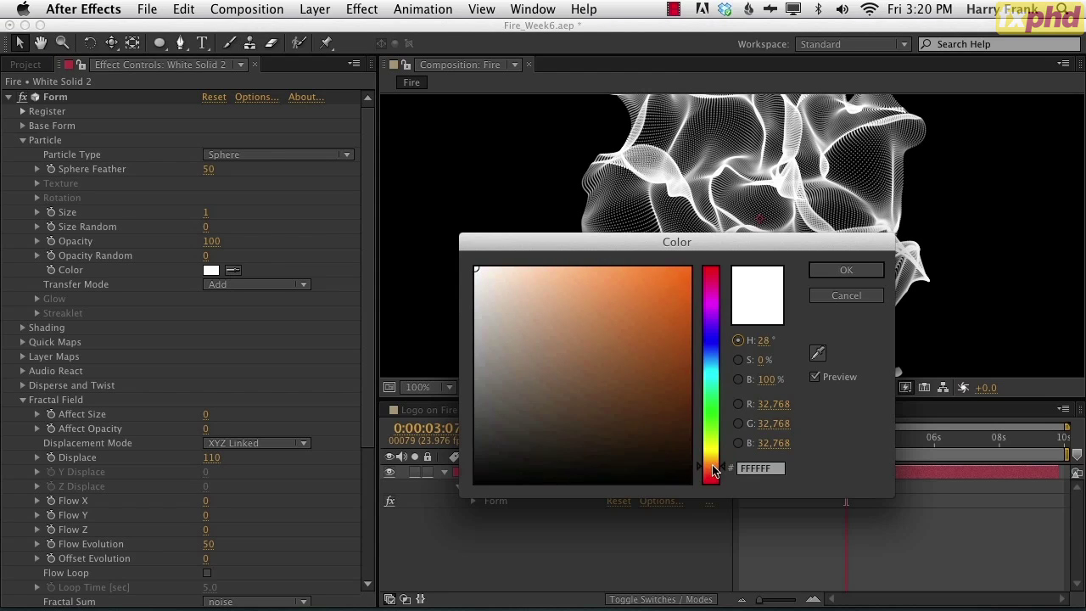
click(609, 399)
drag(665, 313, 666, 323)
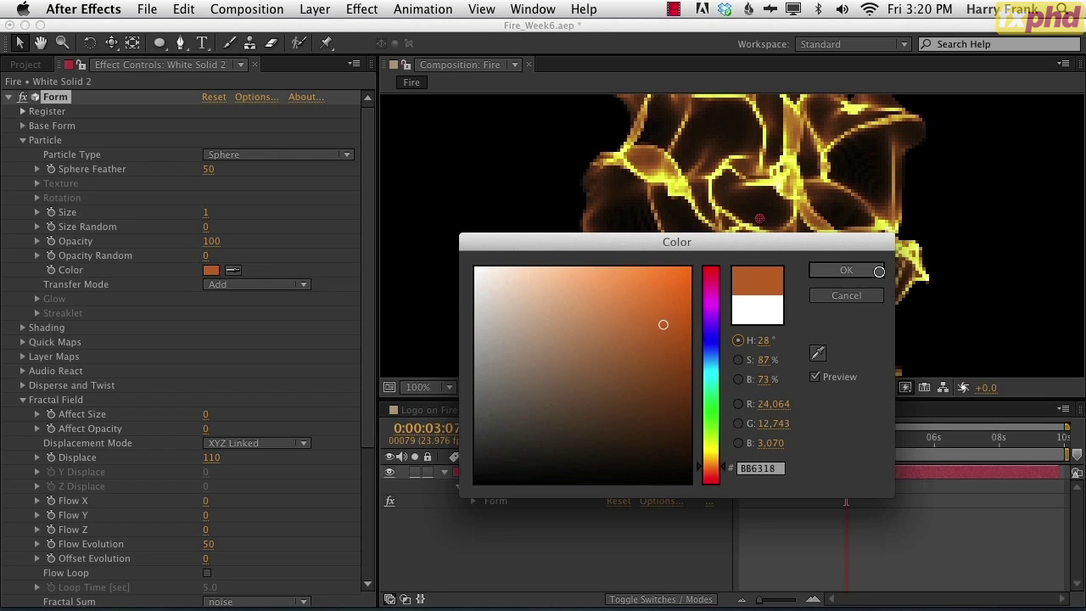
click(865, 267)
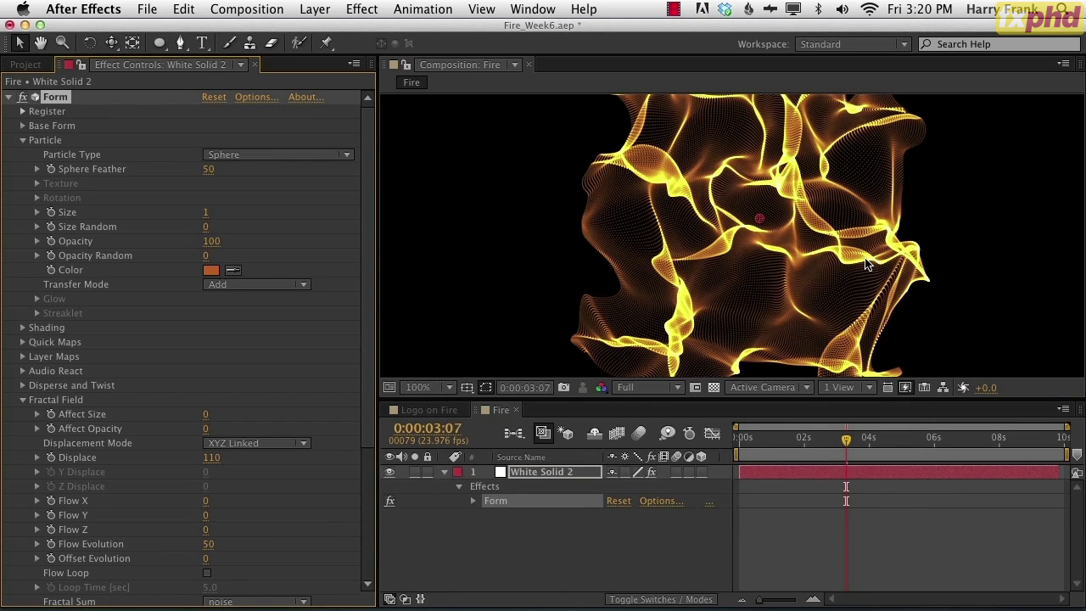
- Zoom the composition view out to 50% and set its preview resolution to Half
key(comma)
key(period)
key(comma)
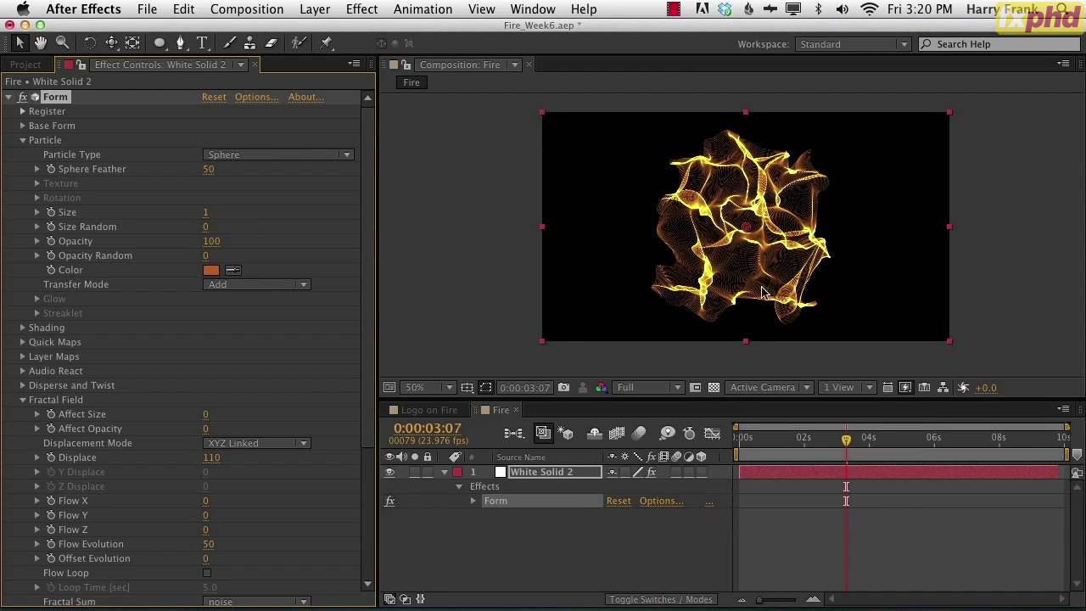
click(651, 388)
click(647, 446)
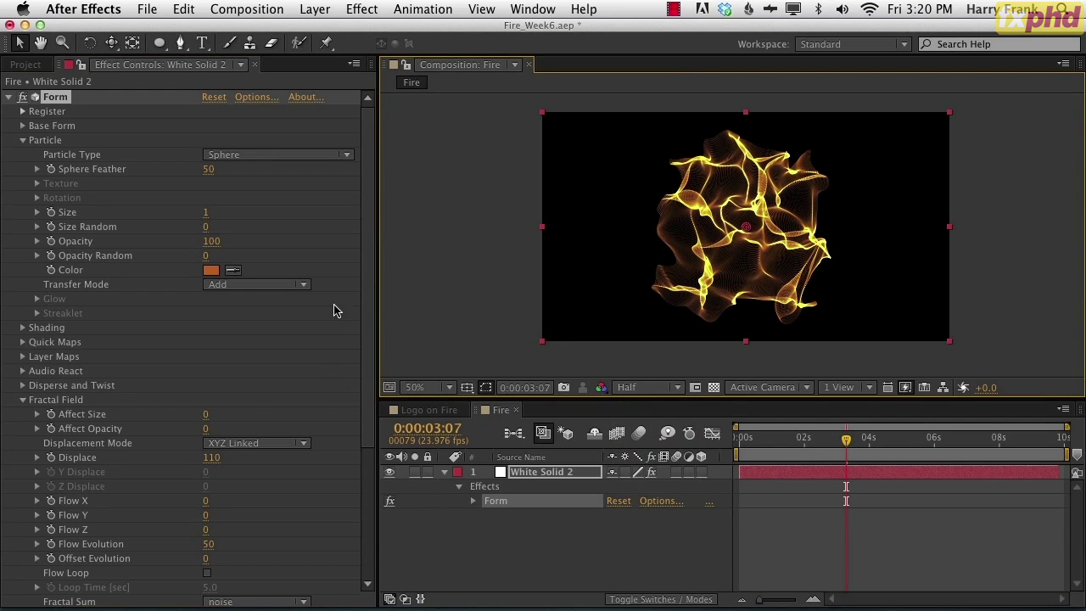
- Look over Form's Quick Maps options, then collapse the Quick Maps, Particle and Fractal Field settings
scroll(371, 267, down, 2)
click(24, 294)
scroll(91, 325, down, 1)
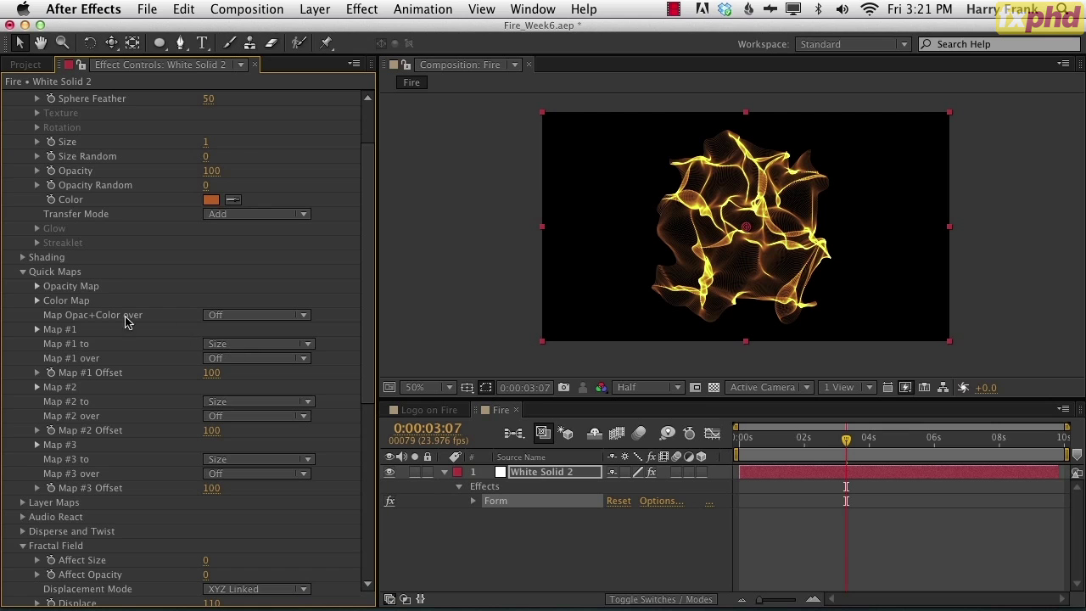
click(23, 275)
scroll(90, 141, up, 3)
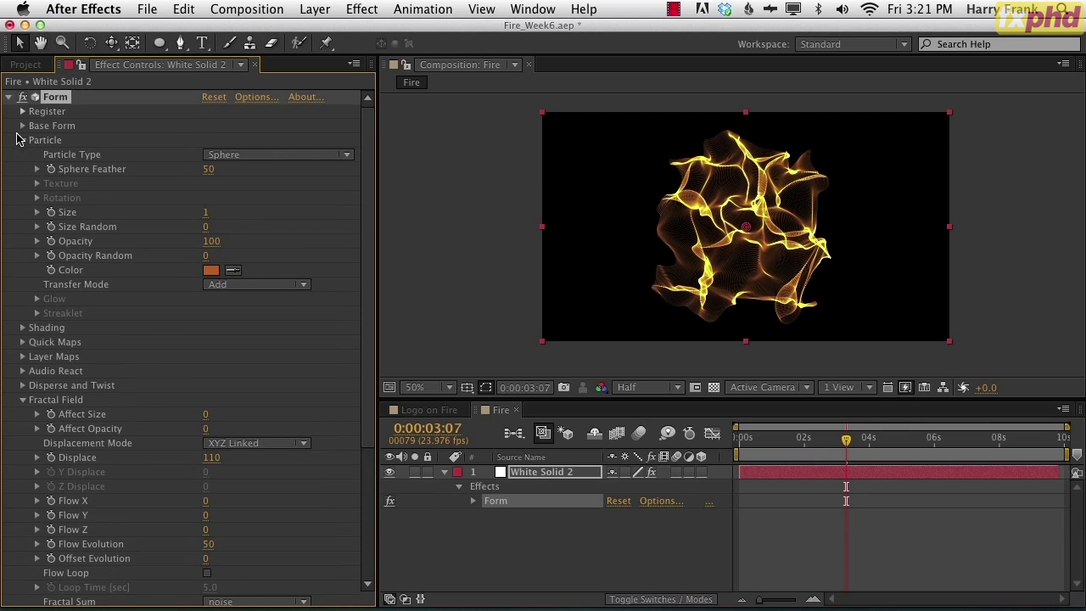
click(23, 150)
click(23, 140)
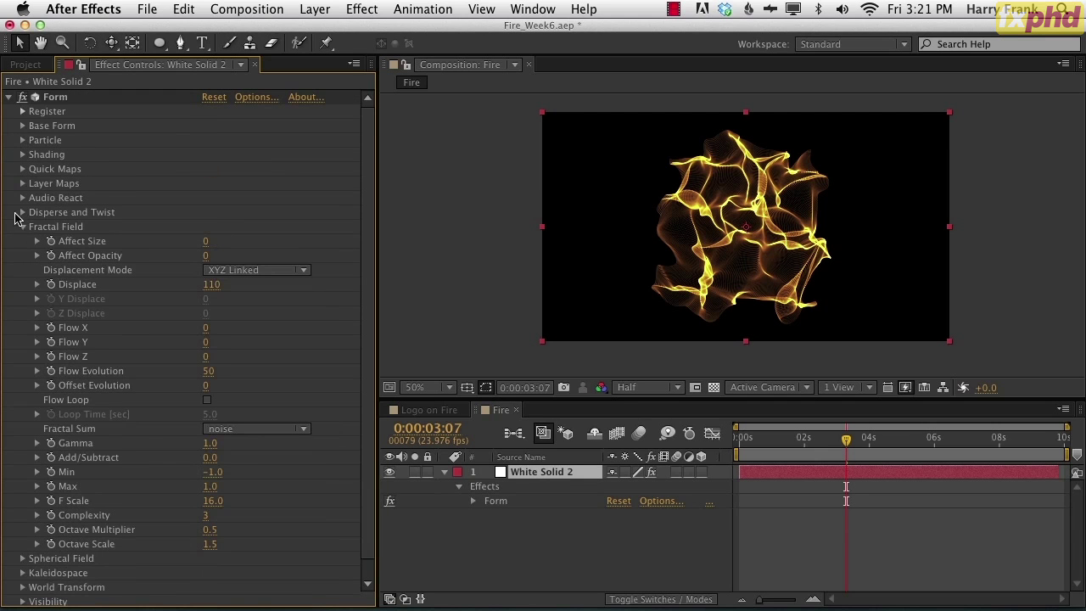
click(25, 228)
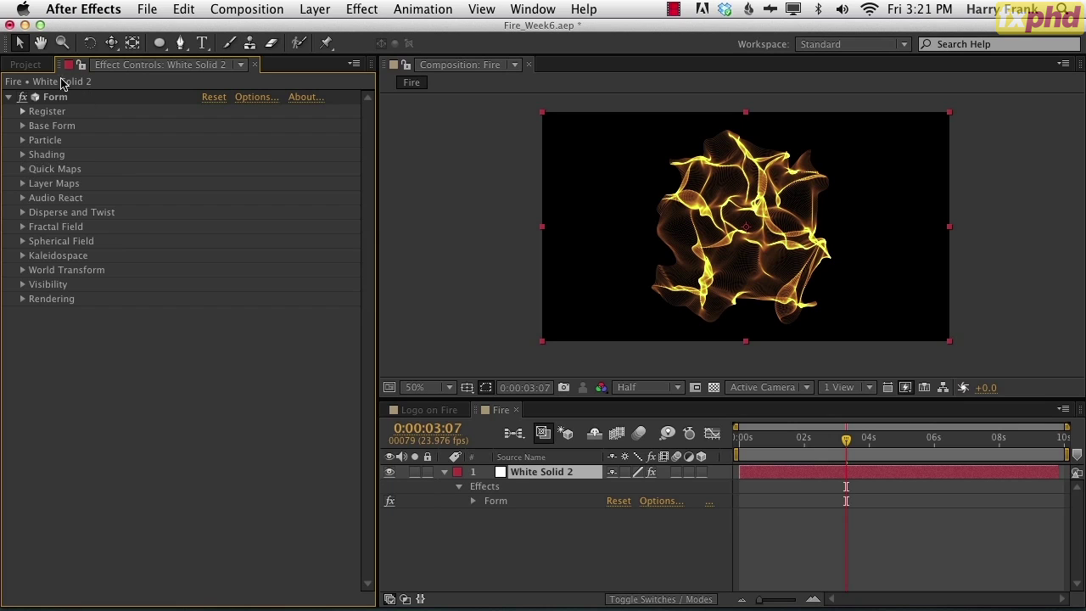
- Try an uneven freehand curve in the Map #1 graph of Form's Quick Maps and flatten it to full value
click(23, 169)
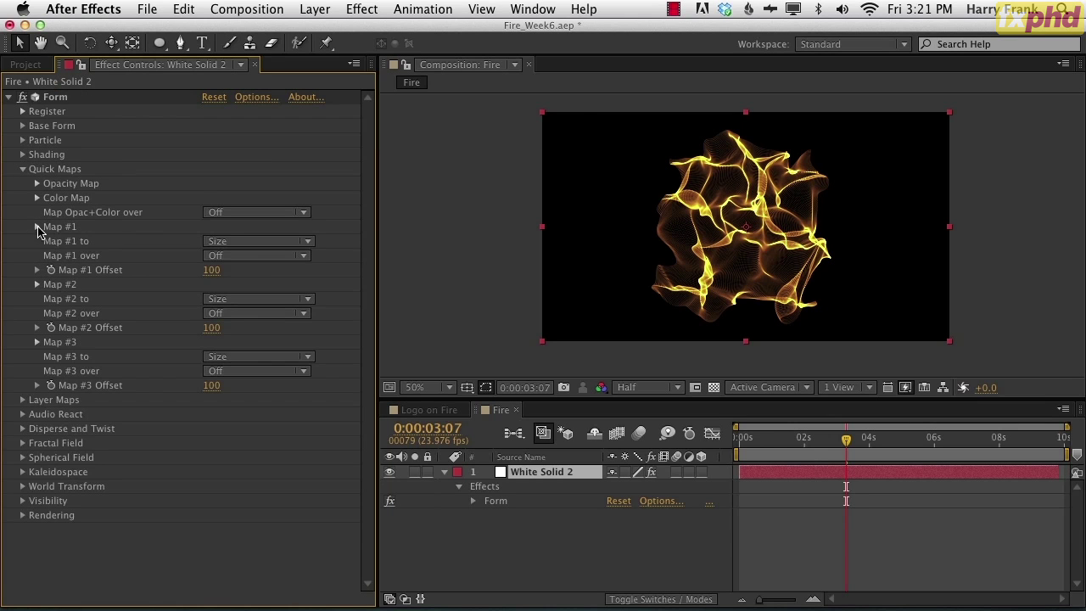
click(37, 227)
mouse_move(115, 274)
mouse_down()
mouse_move(201, 254)
mouse_move(254, 270)
mouse_up()
drag(99, 268, 72, 273)
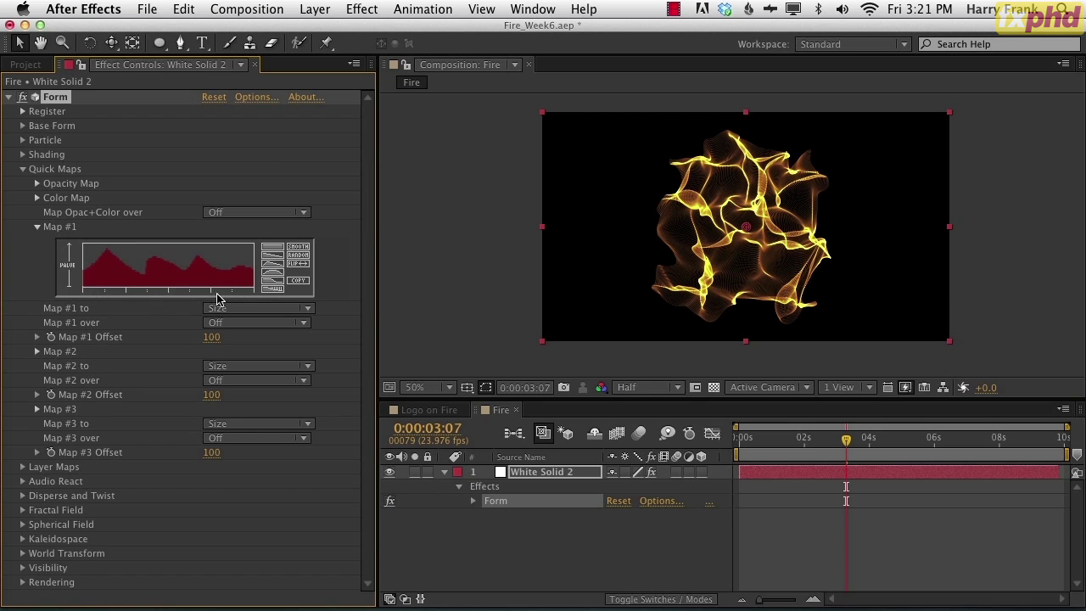
drag(84, 243, 272, 244)
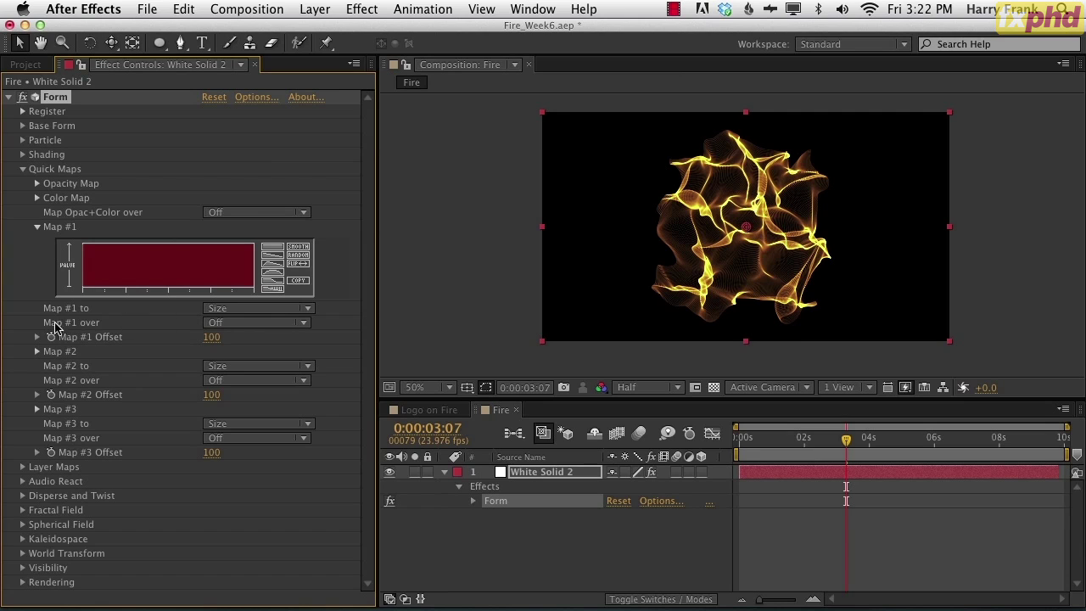
- Set Map #1 to control Fractal Strength over the Y axis
click(240, 331)
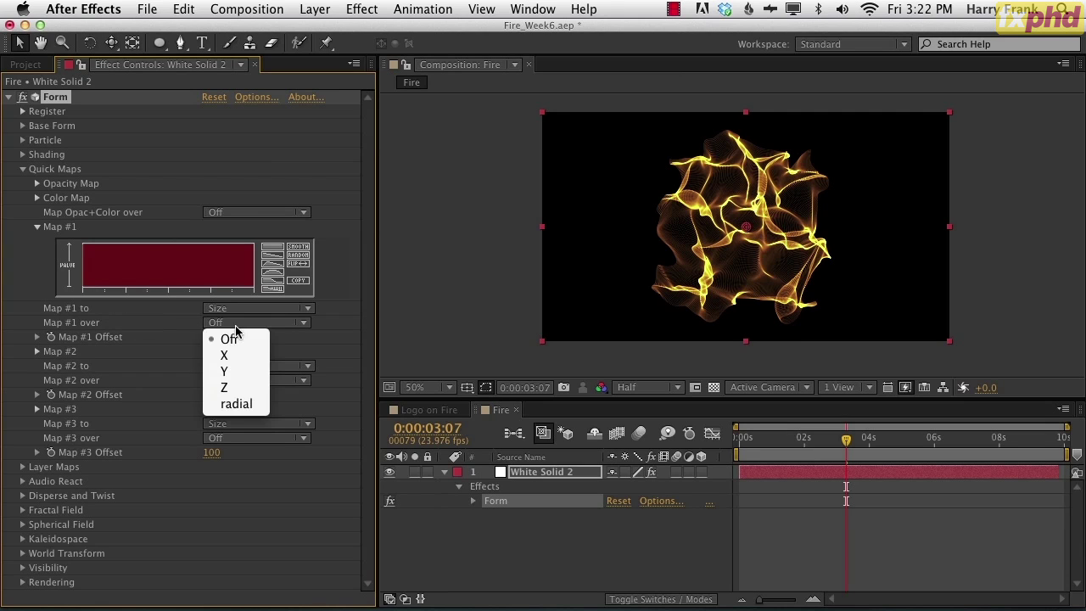
click(234, 378)
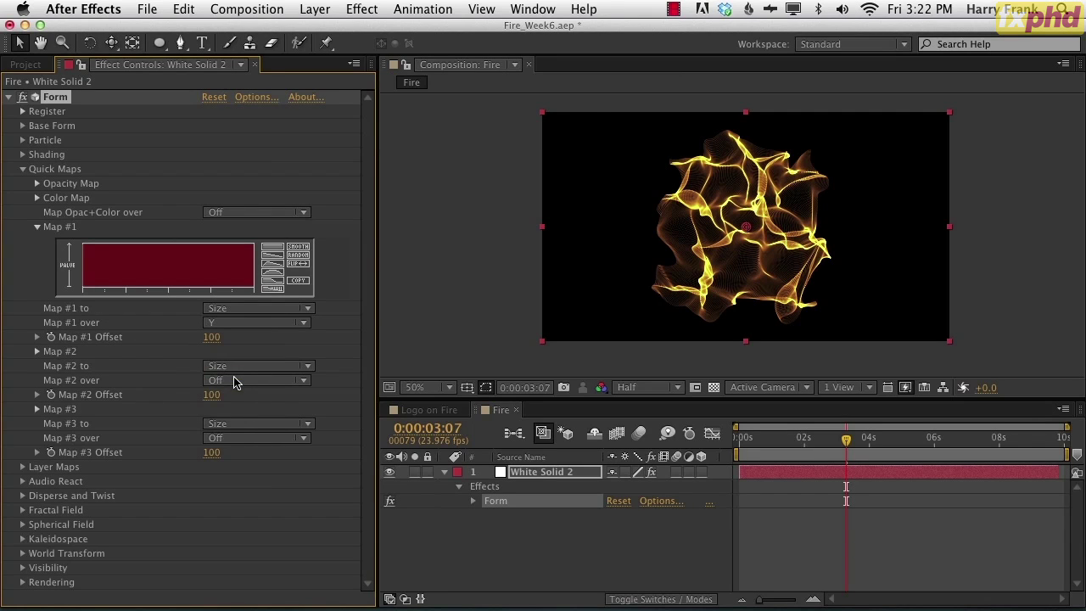
click(235, 309)
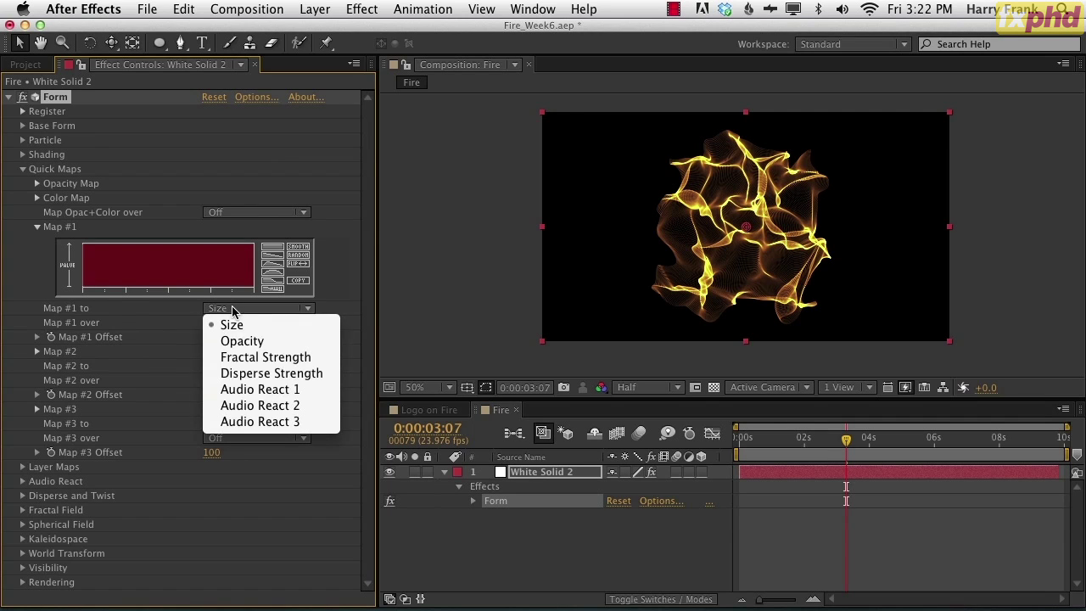
click(260, 357)
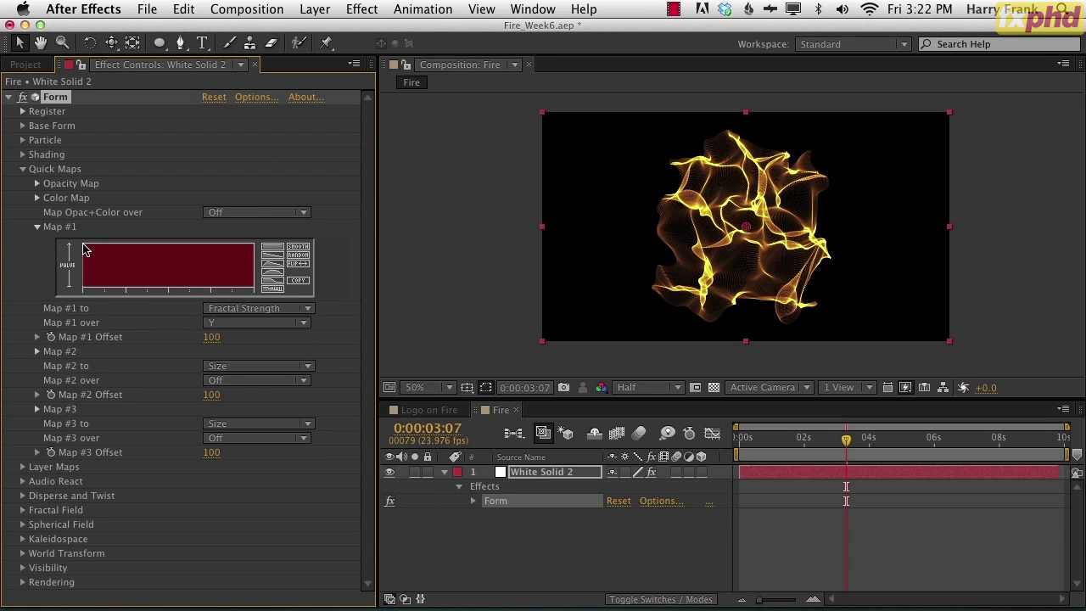
- Shape the Map #1 curve as a straight ramp falling from full value to zero
drag(82, 245, 262, 285)
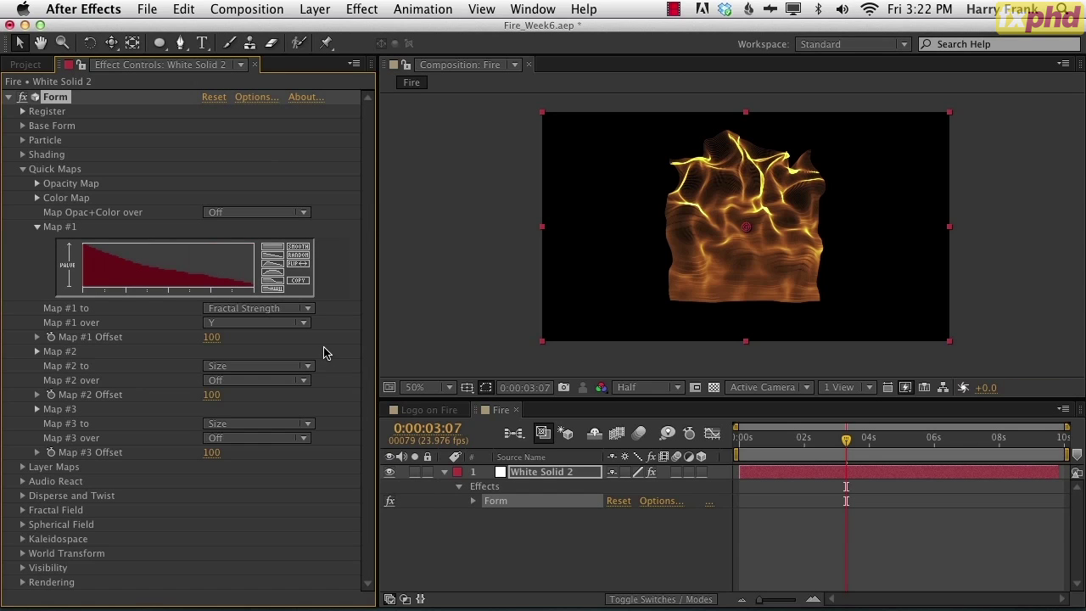
click(175, 250)
click(273, 249)
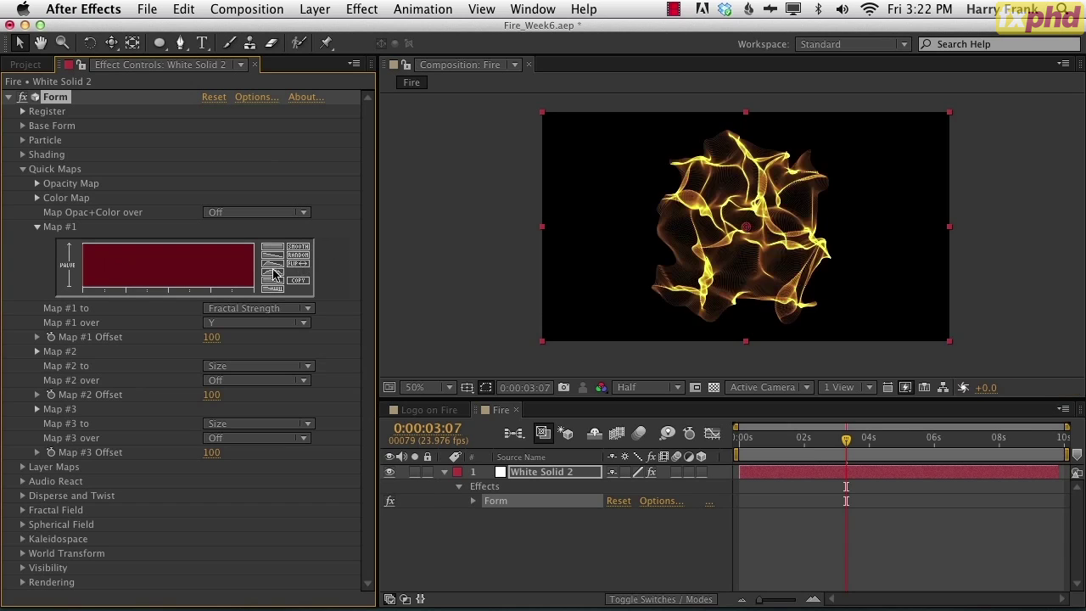
click(273, 255)
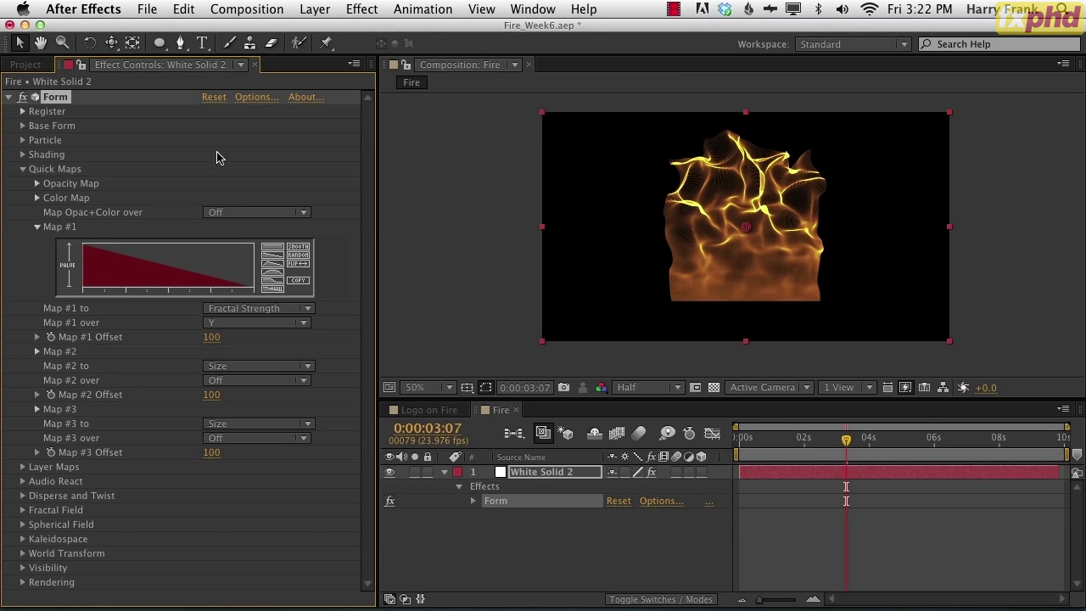
- Set the base form's Size Y to 550 and move its center down to 478, 356
click(22, 126)
mouse_move(305, 241)
mouse_down()
mouse_move(361, 241)
mouse_move(305, 241)
mouse_up()
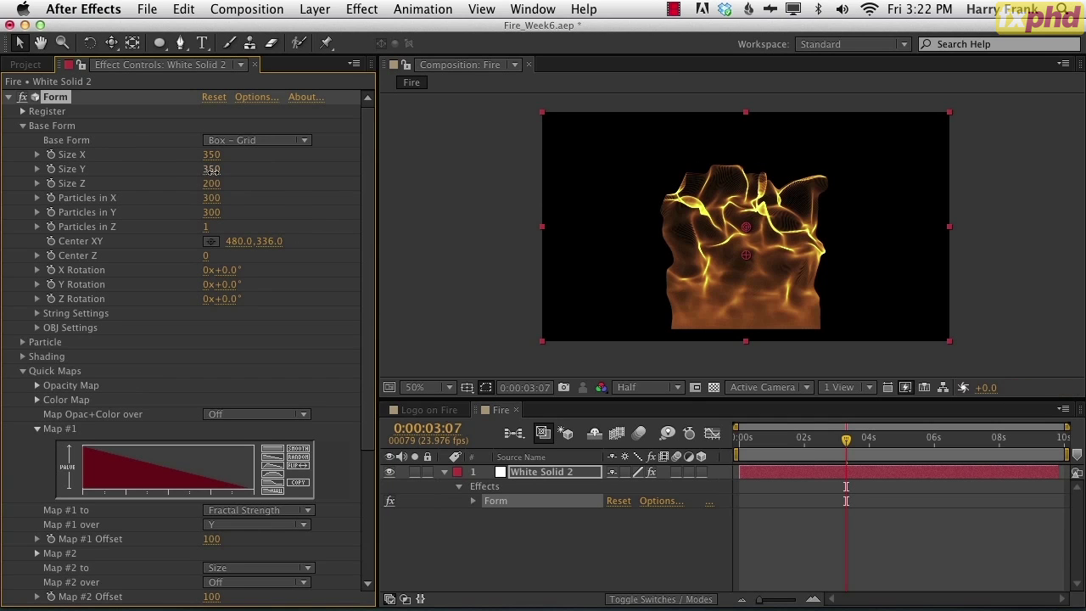
drag(216, 171, 232, 178)
drag(744, 259, 742, 270)
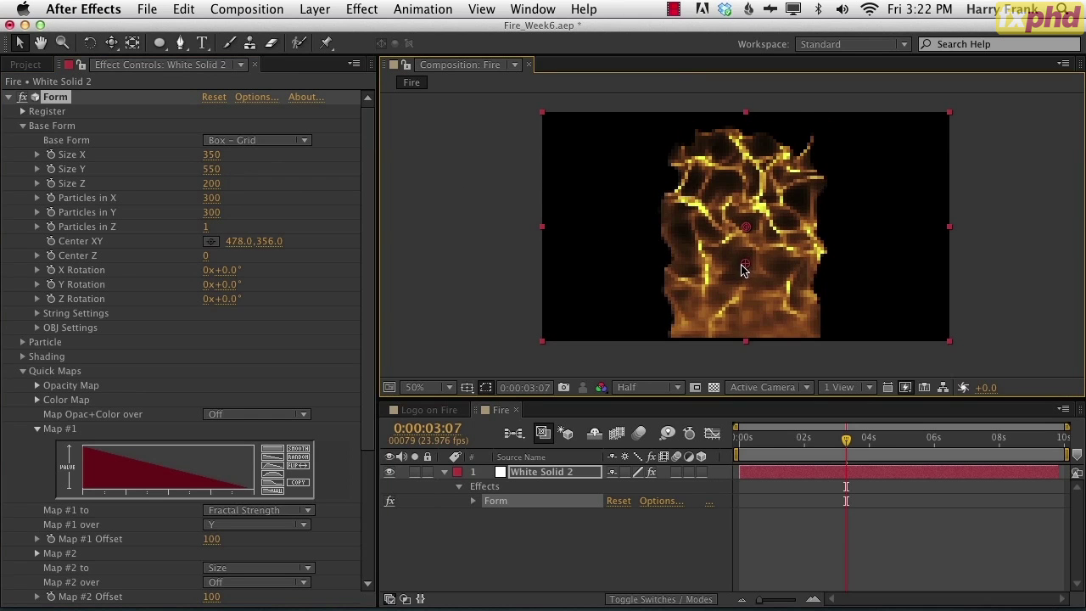
- Set Map #2 in Quick Maps to control Opacity over the Y axis
scroll(356, 204, down, 10)
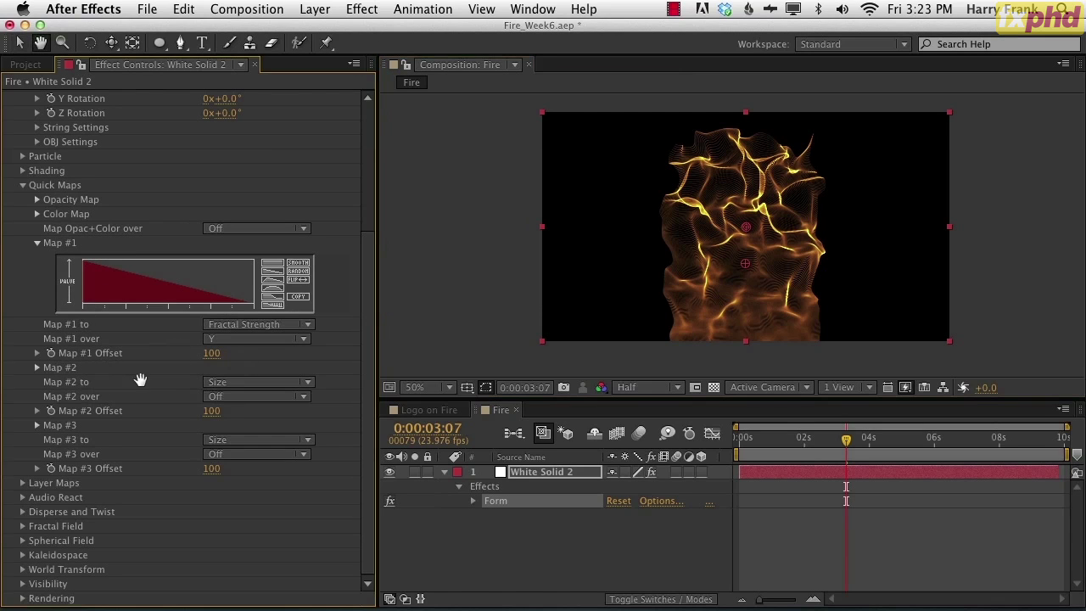
click(239, 384)
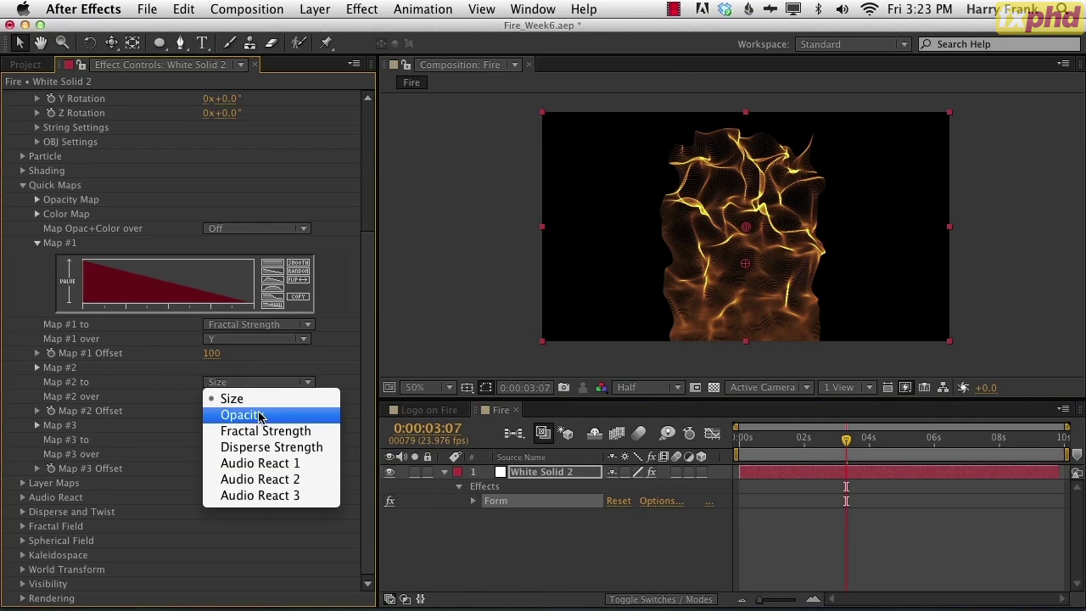
click(258, 416)
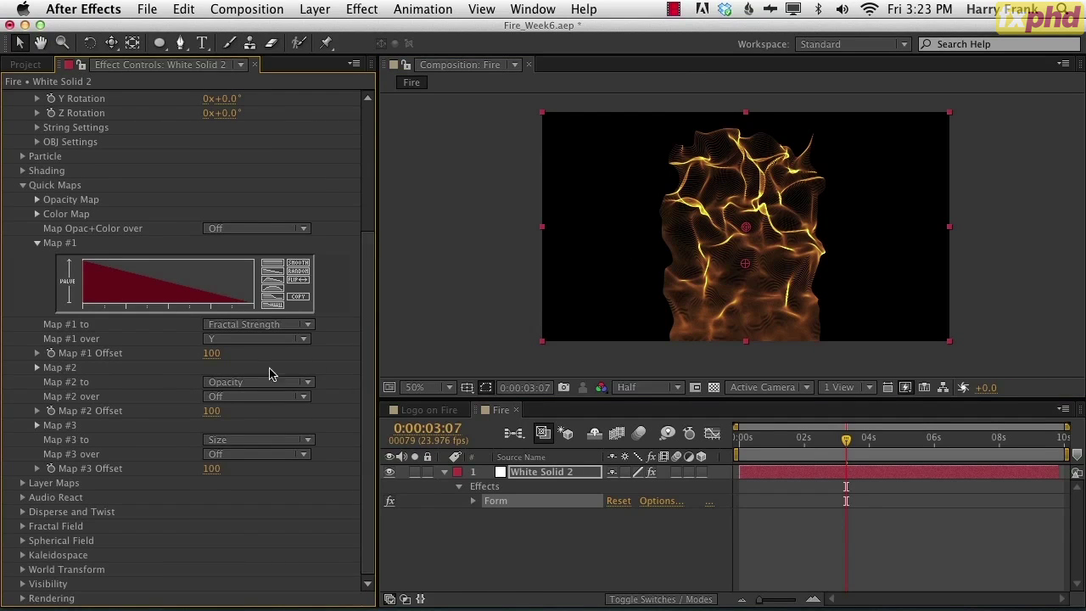
click(236, 396)
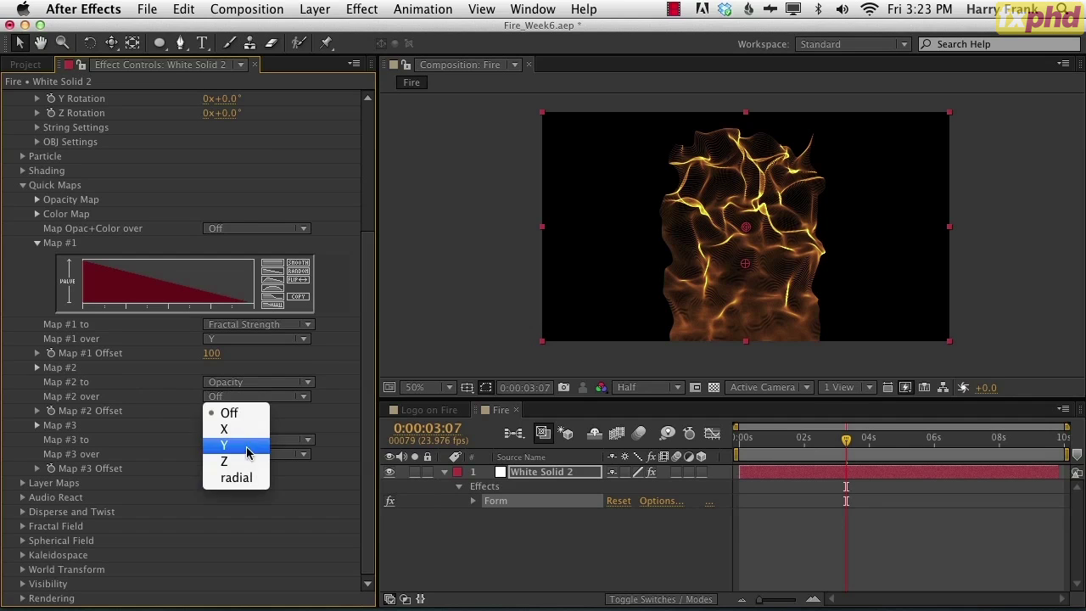
click(246, 453)
- Shape the Map #2 curve as a straight ramp rising from zero to full value
click(37, 368)
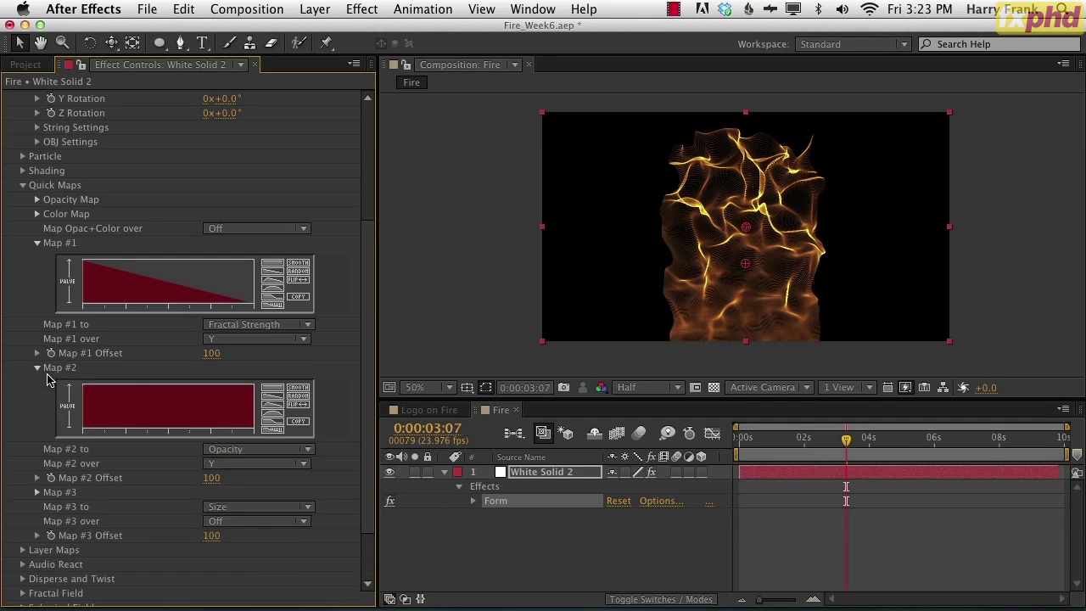
click(277, 401)
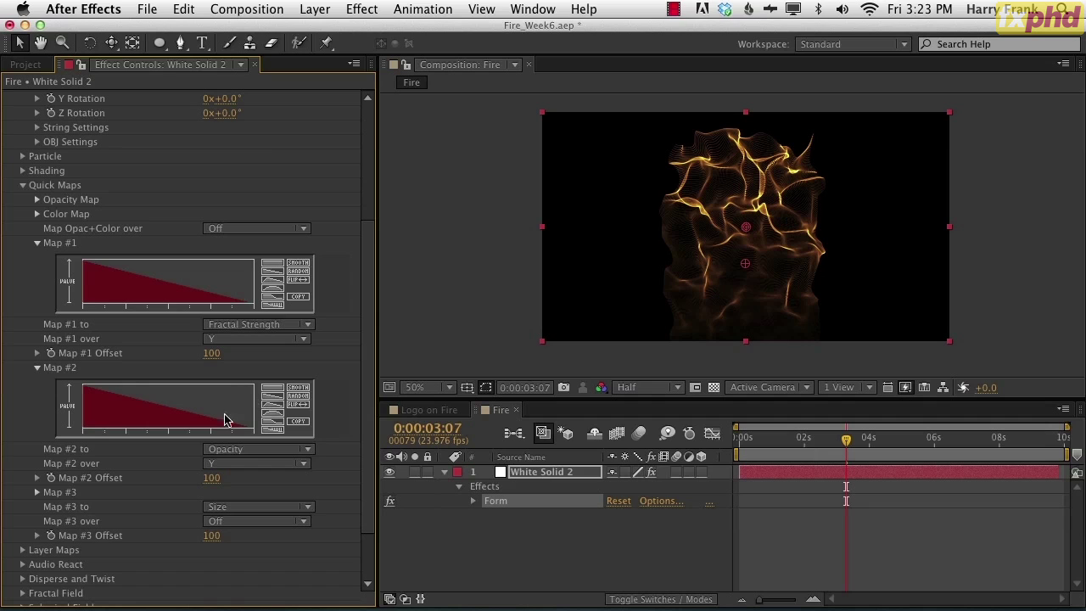
drag(88, 428, 253, 386)
click(274, 417)
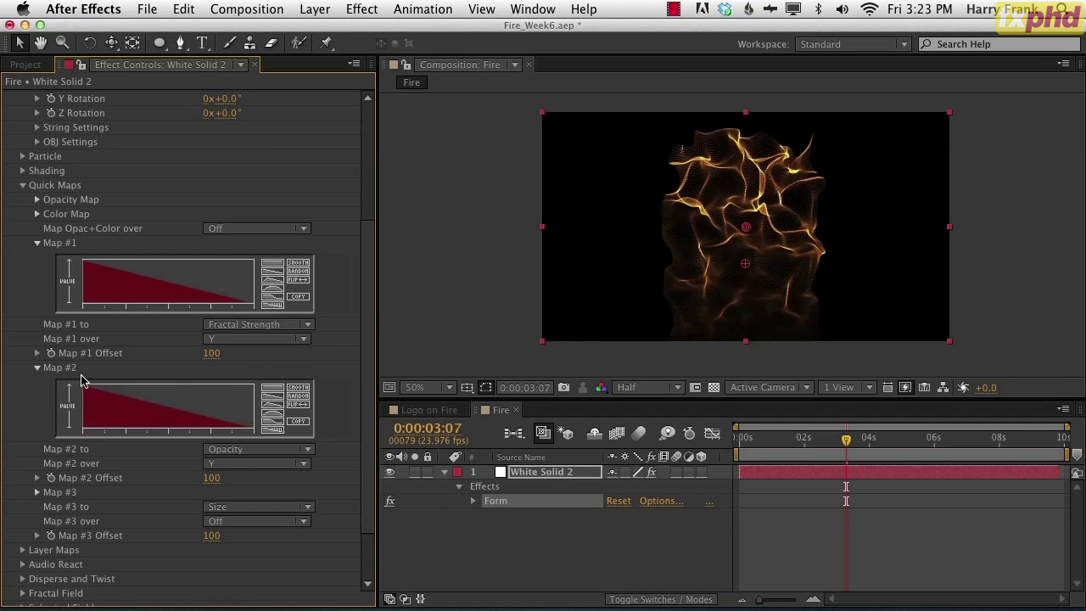
click(302, 408)
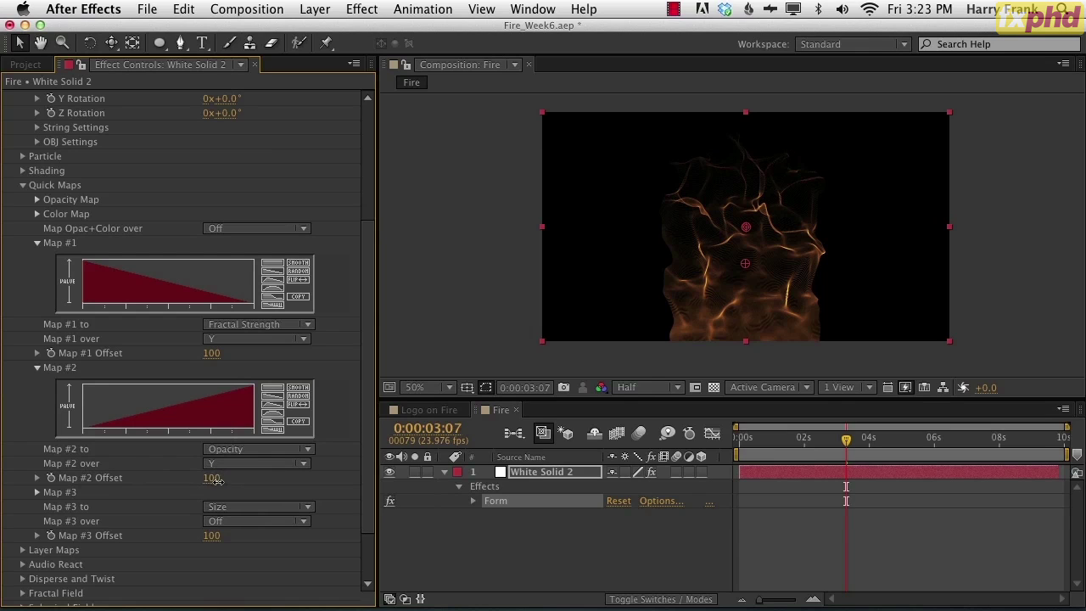
- Set the Map #2 Offset to 120 and collapse the Quick Maps settings
mouse_move(220, 481)
mouse_down()
mouse_move(239, 491)
mouse_move(212, 492)
mouse_move(240, 496)
mouse_move(221, 472)
mouse_up()
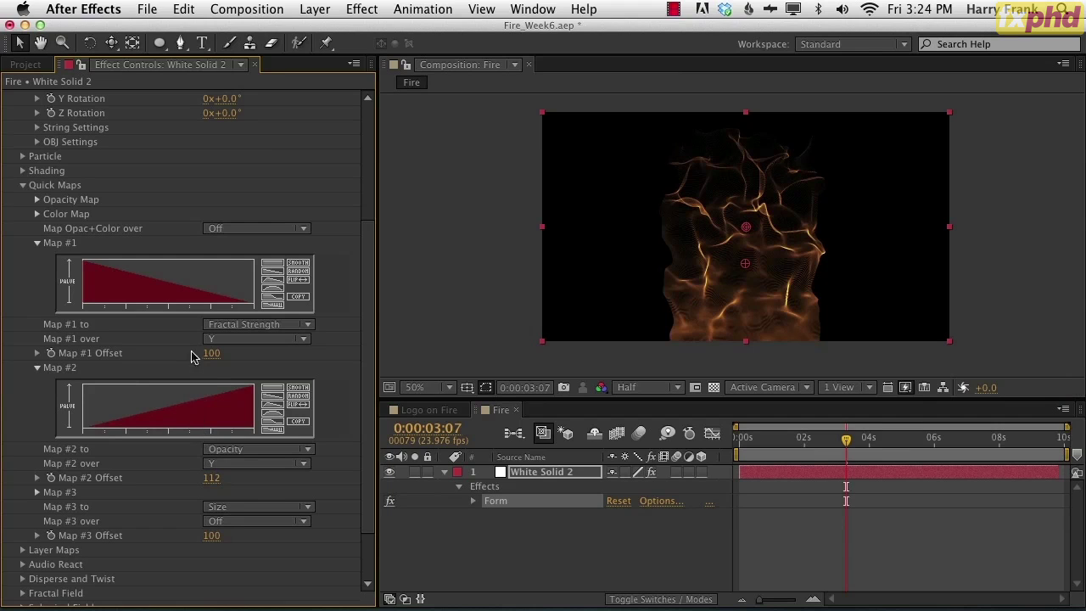
drag(219, 478, 242, 477)
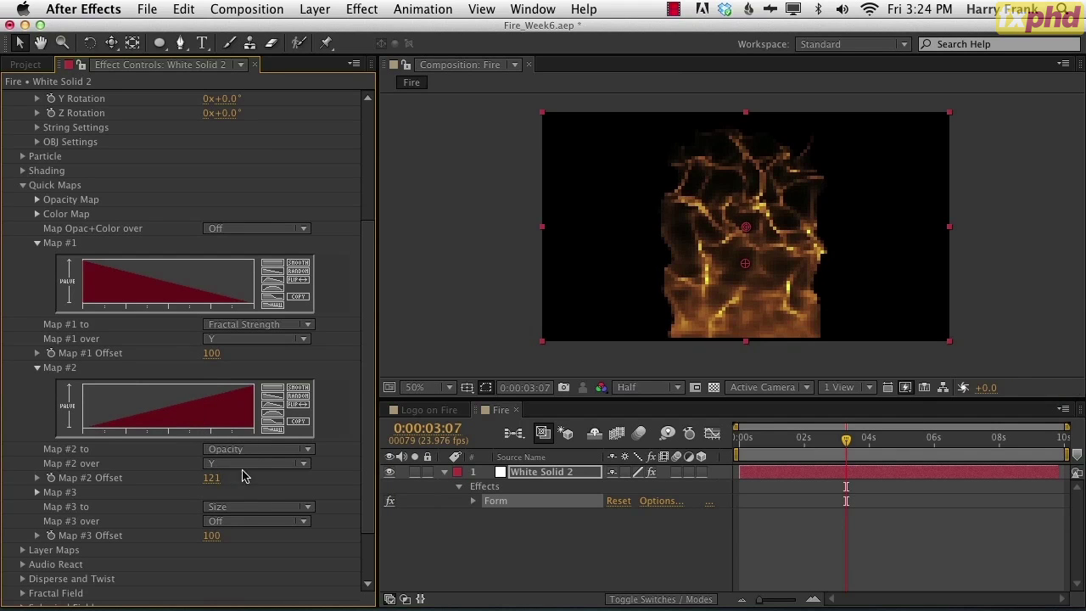
click(212, 478)
text(120)
key(Return)
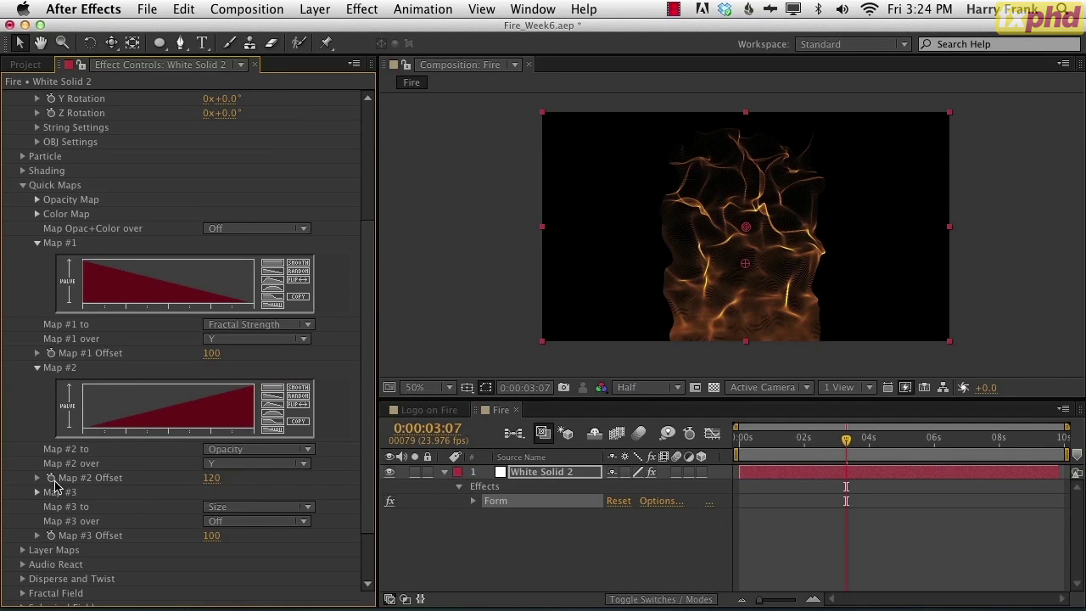
scroll(365, 351, down, 4)
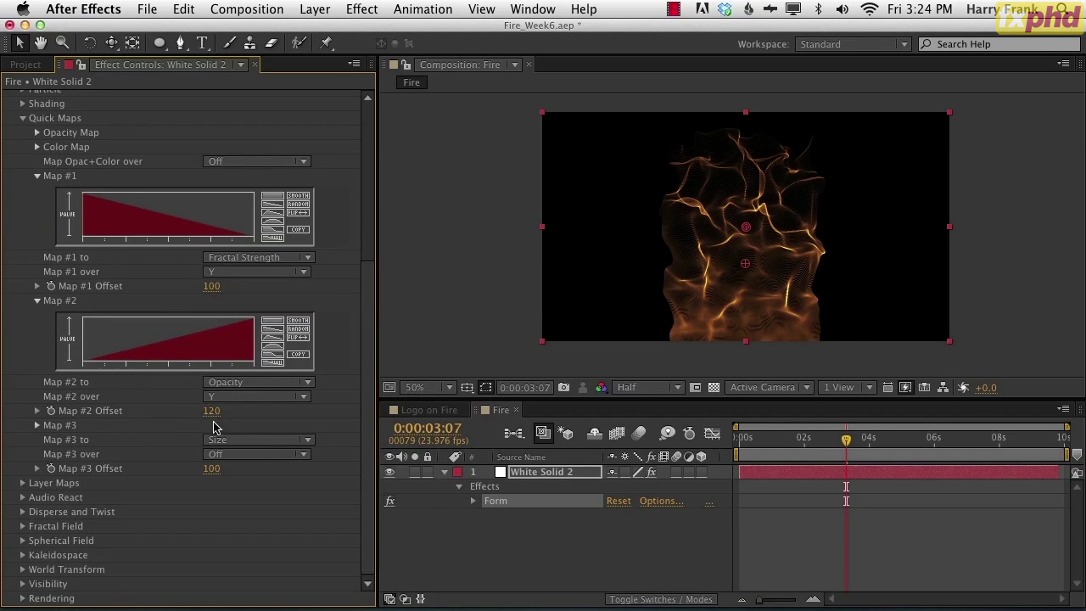
drag(369, 338, 369, 333)
drag(369, 384, 369, 383)
click(23, 118)
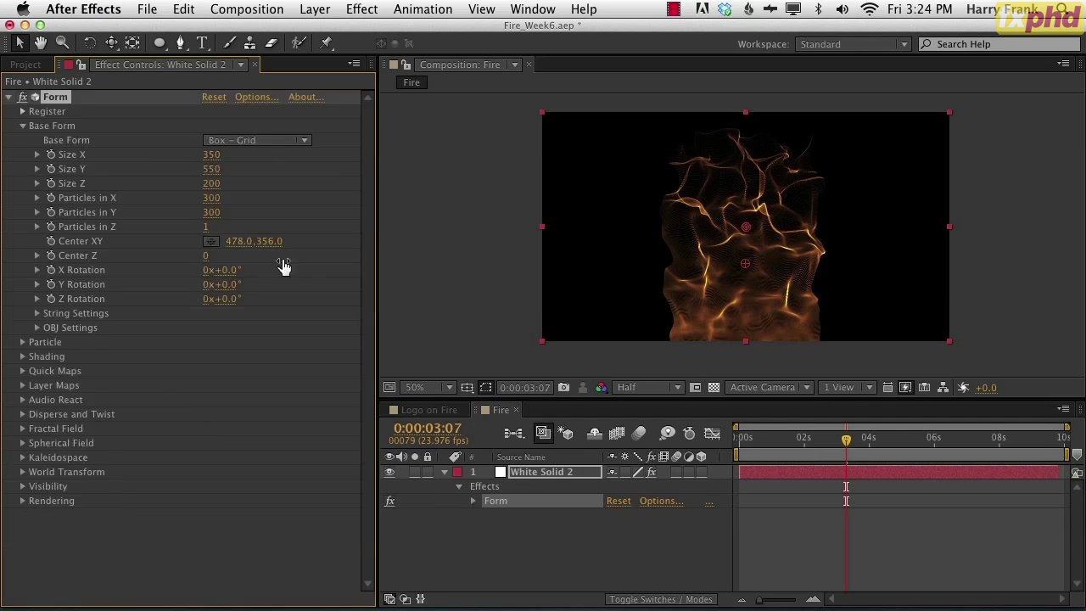
- Check the flames in the Logo on Fire composition and view the Fire composition's animation at 0:00:02:17
click(428, 410)
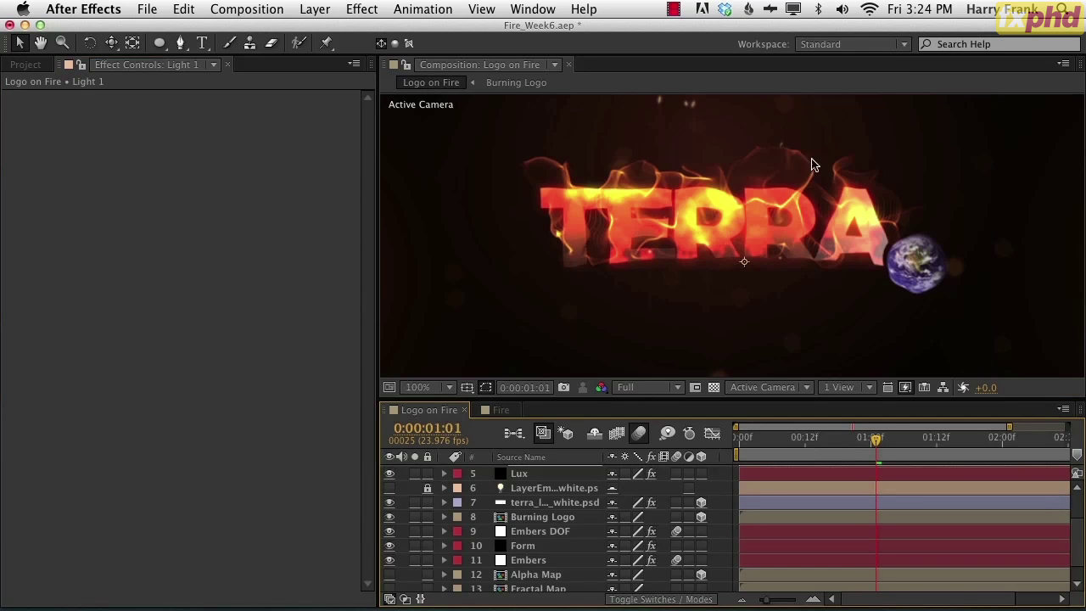
click(501, 410)
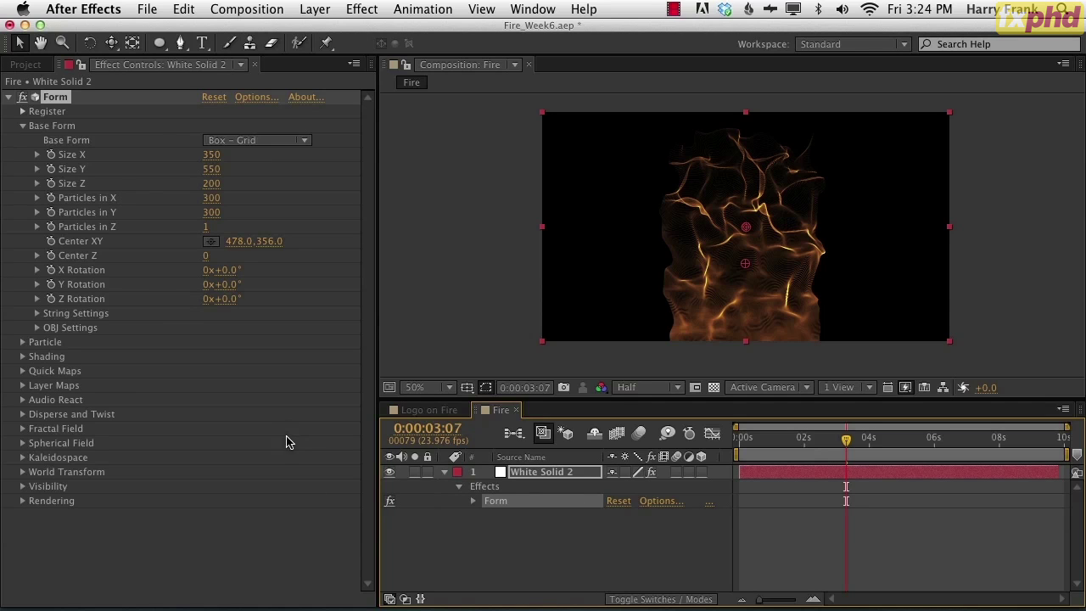
click(773, 467)
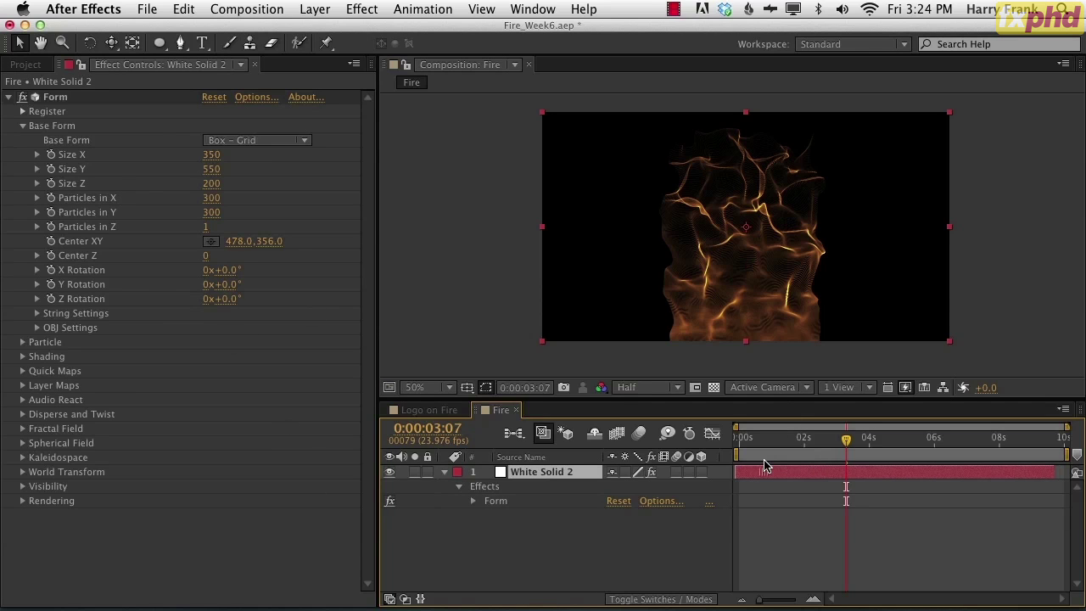
click(764, 442)
drag(764, 448, 827, 450)
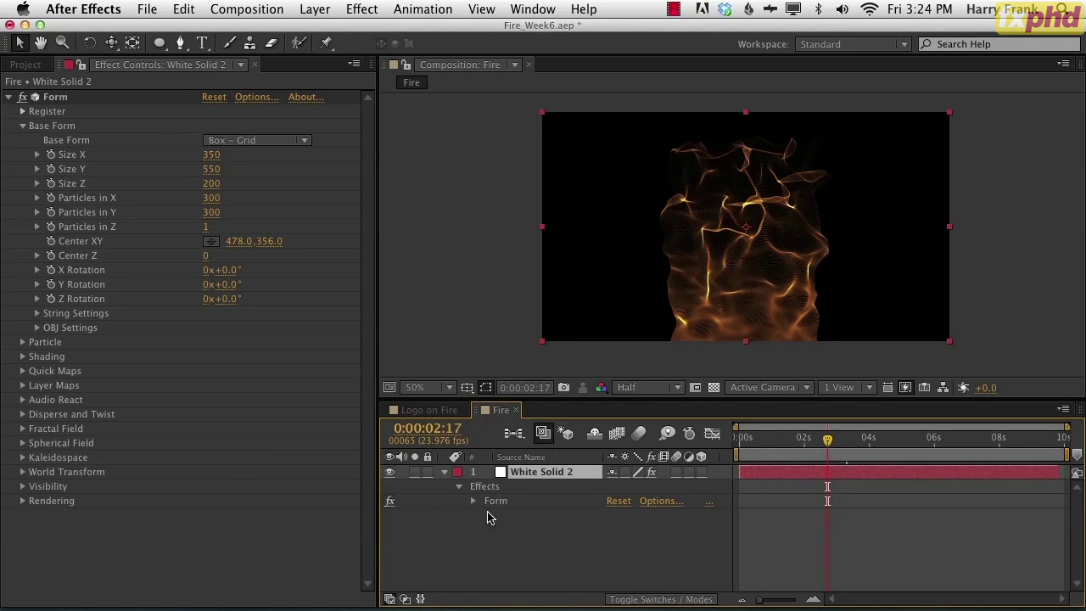
- Change the Form particles' color to a redder orange, BB4418
click(496, 501)
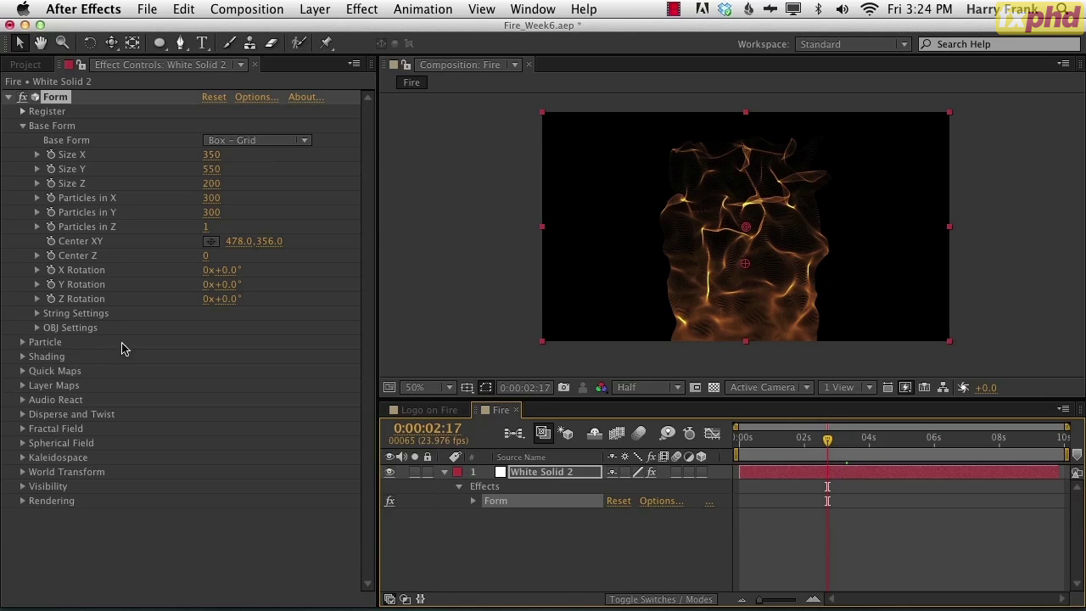
click(22, 342)
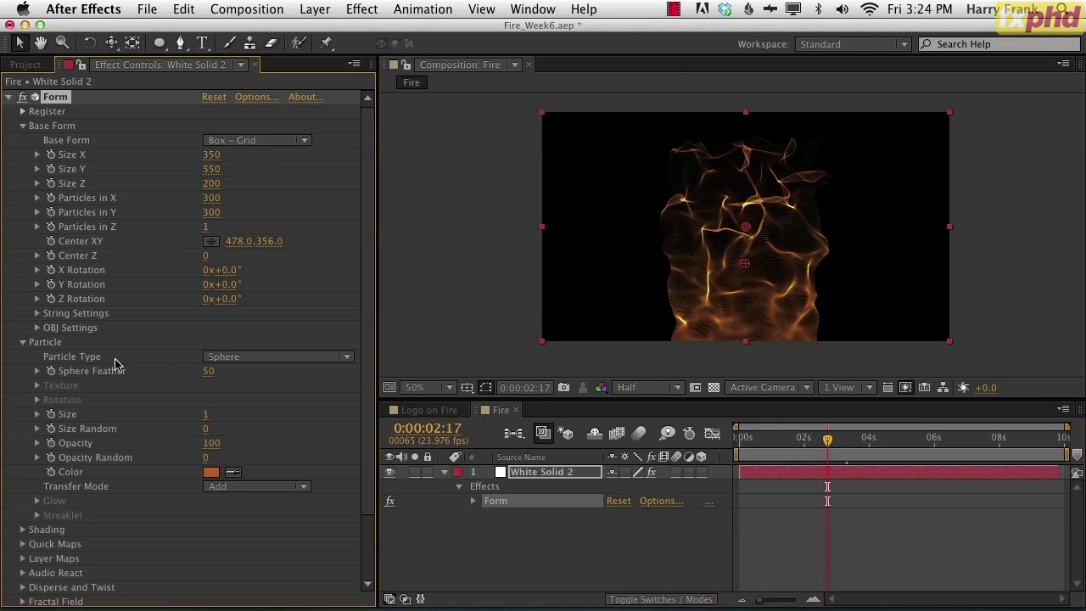
click(211, 472)
drag(702, 476, 711, 478)
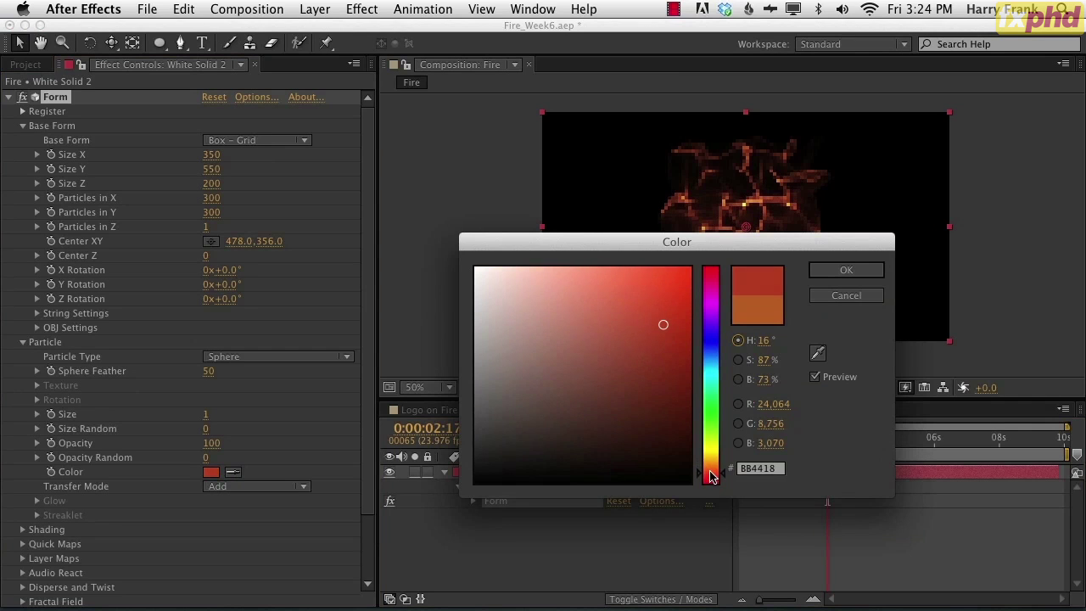
click(846, 270)
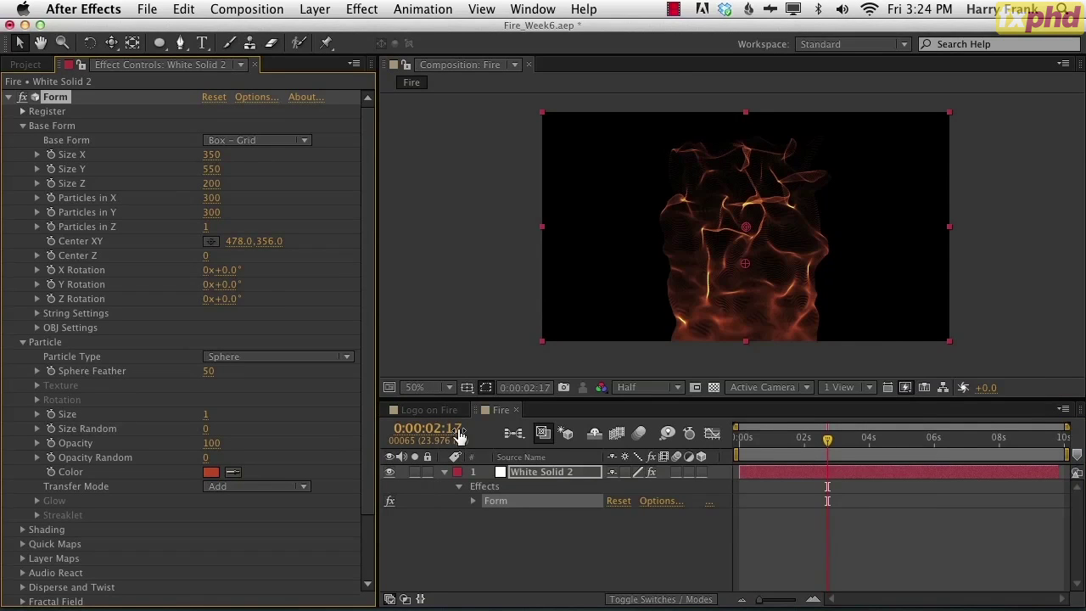
- Move the base form's center in the composition to 410, 364
drag(741, 264, 714, 272)
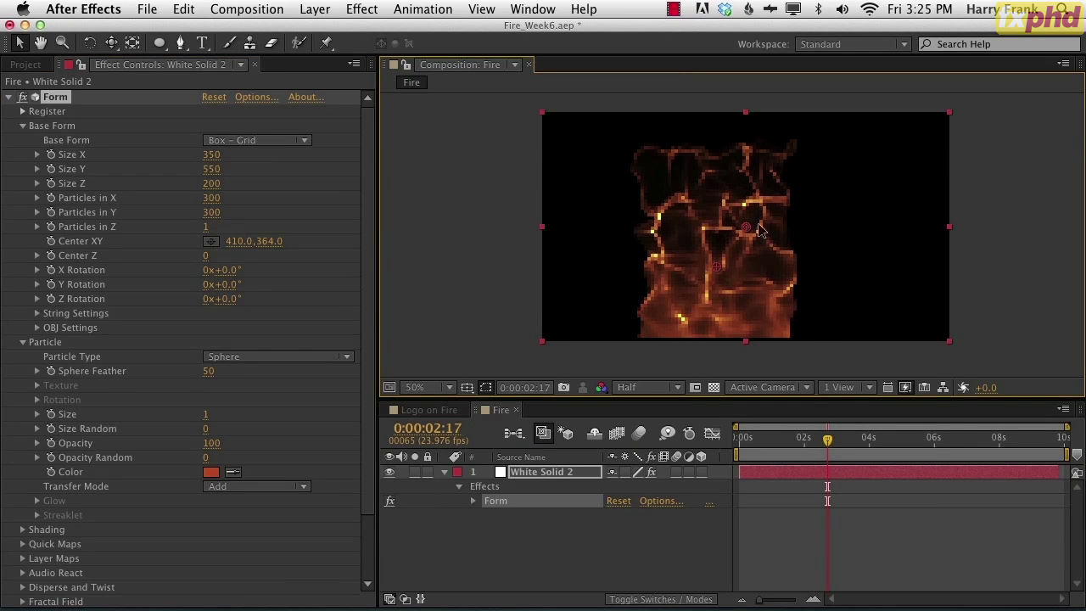
scroll(59, 518, down, 3)
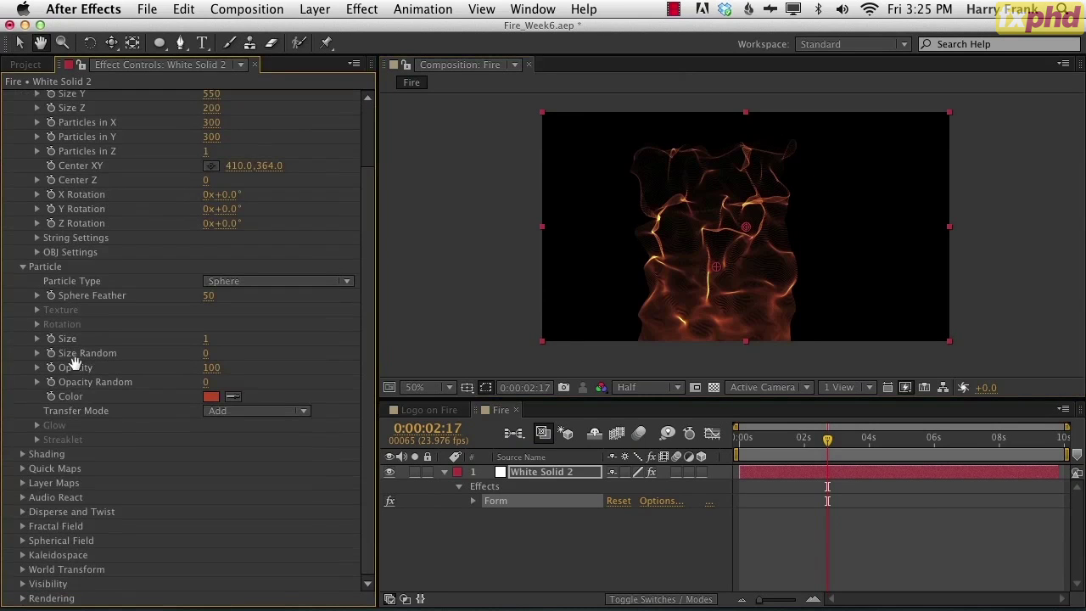
- Assign Form's third Quick Map, Map #3, to Opacity over the X axis
click(23, 469)
scroll(170, 373, down, 10)
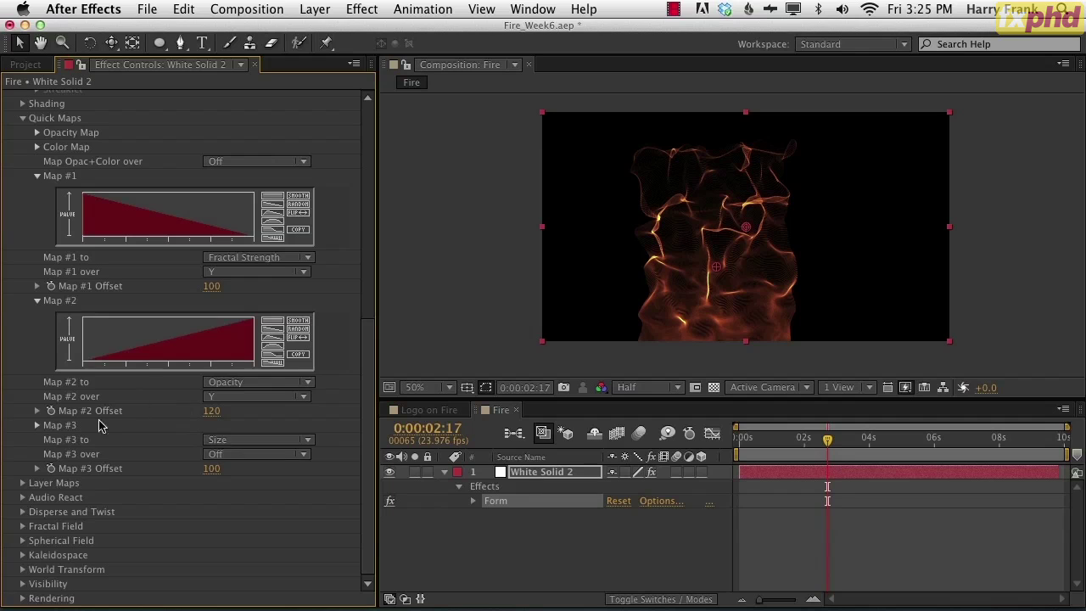
click(243, 441)
click(245, 474)
click(236, 455)
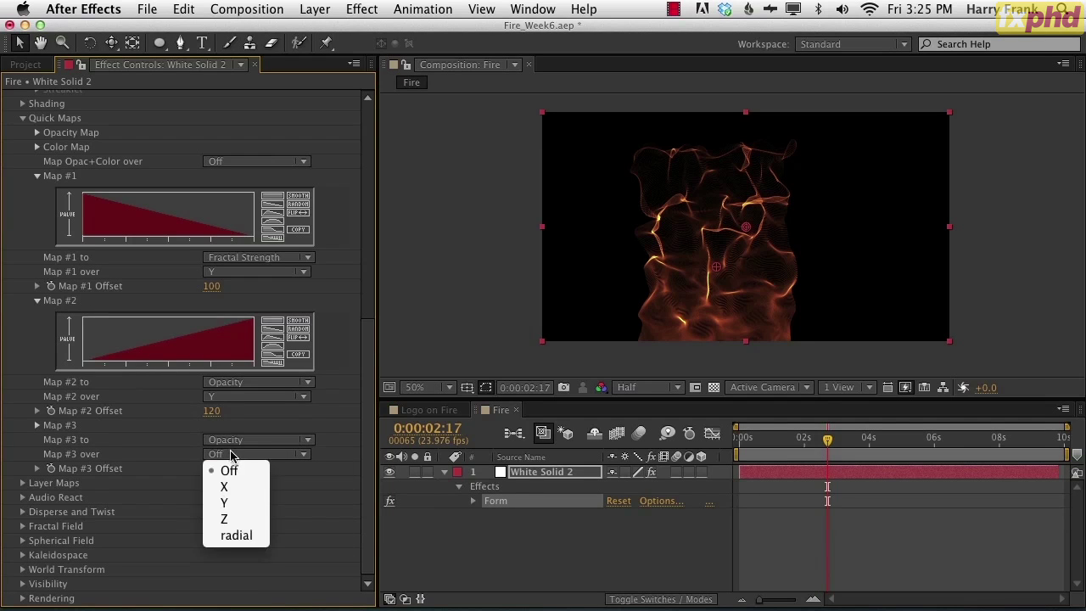
click(230, 489)
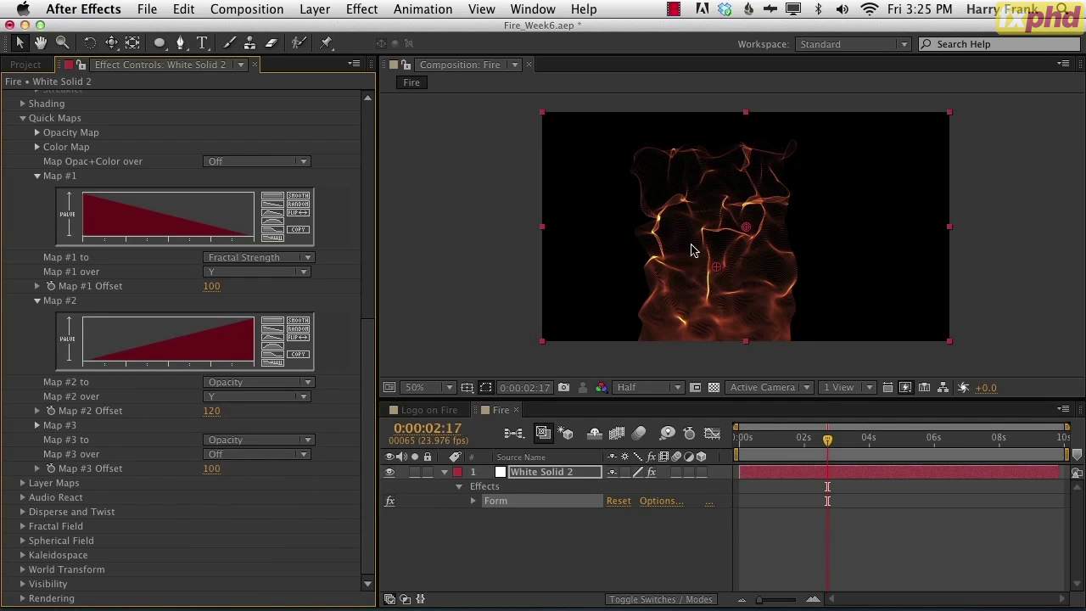
- Give Map #3 the preset curve that fades out at both ends, set its Offset to 88, and view the flames at 0:00:03:02
click(38, 425)
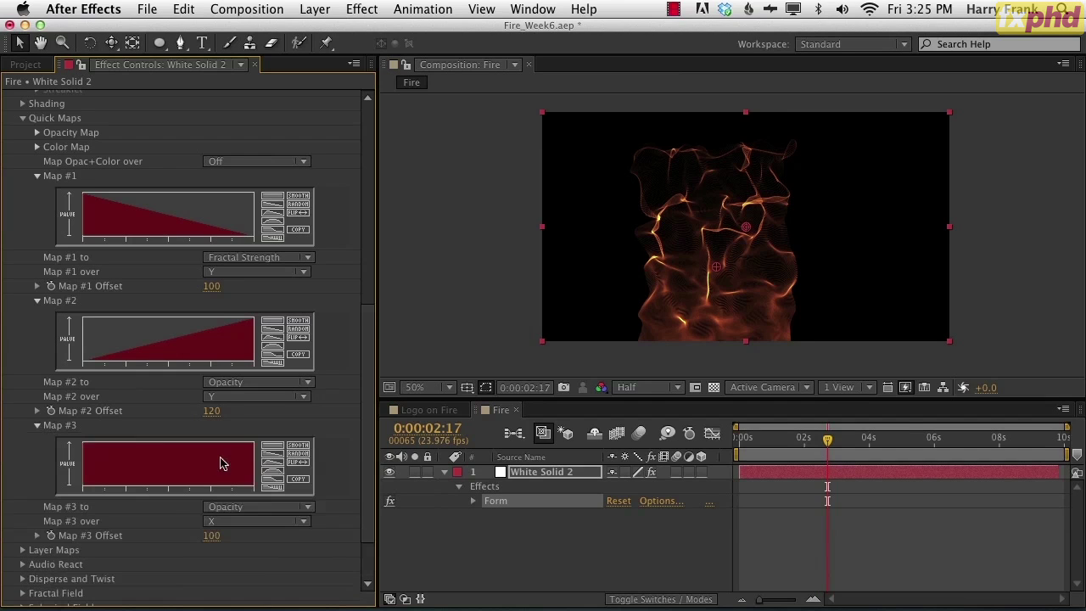
click(265, 480)
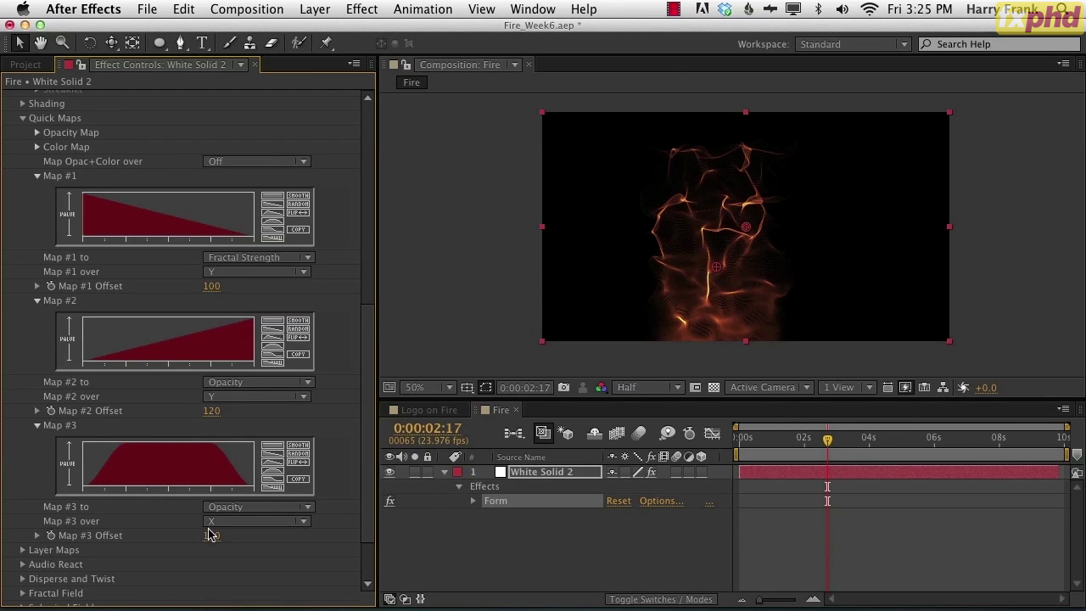
mouse_move(196, 539)
mouse_down()
mouse_move(182, 539)
mouse_move(229, 546)
mouse_move(197, 540)
mouse_up()
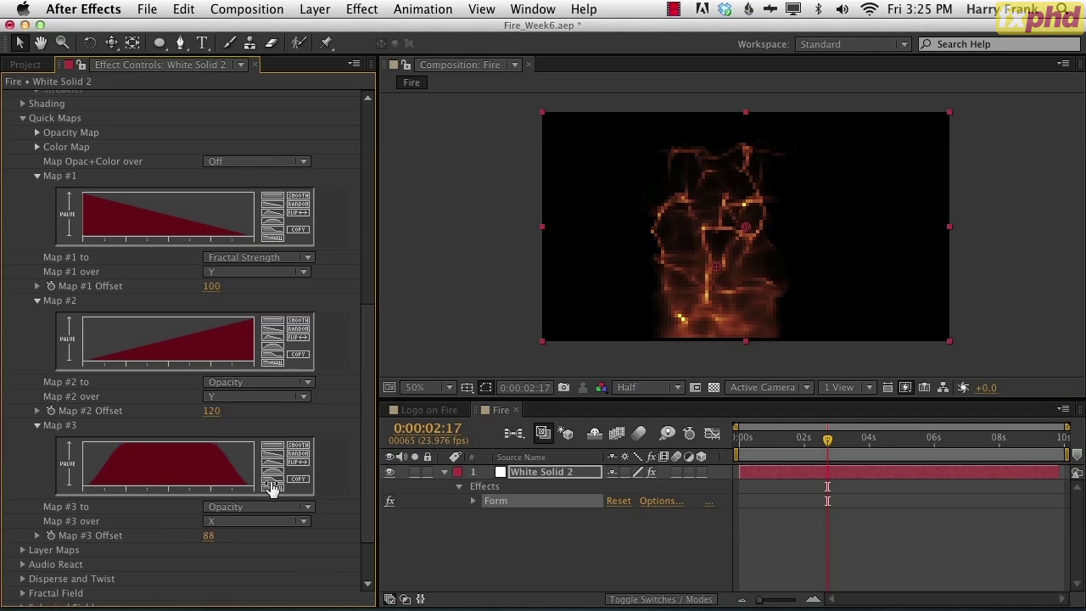
click(489, 297)
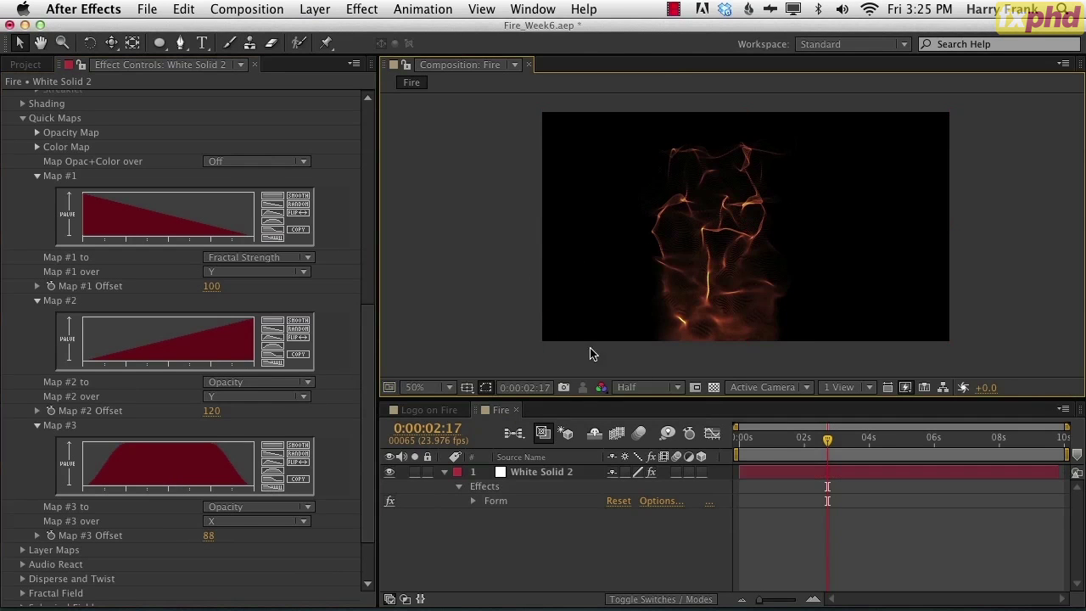
click(772, 441)
click(841, 451)
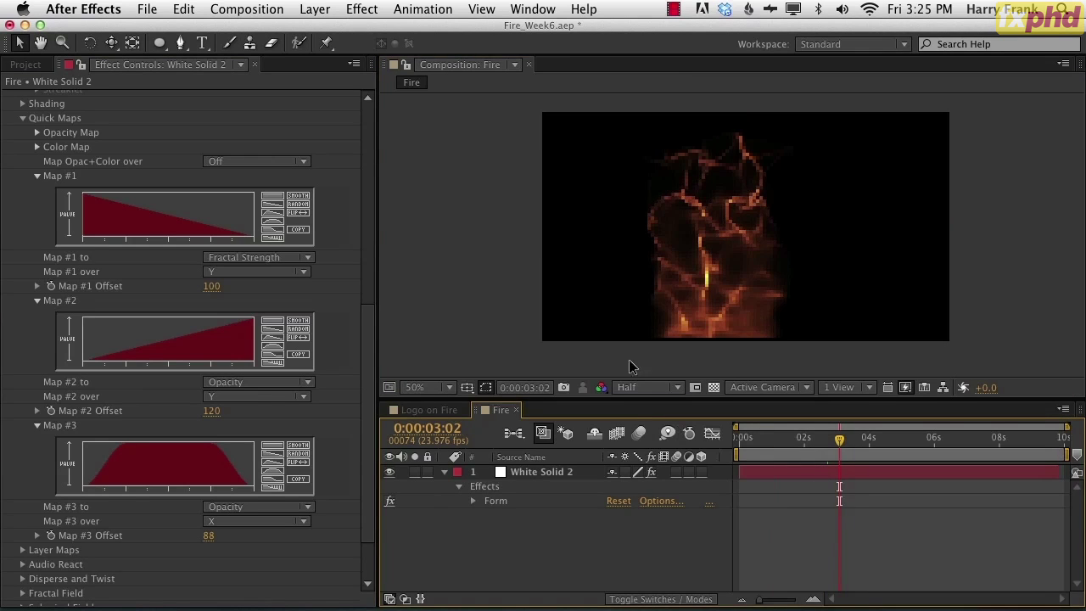
- Collapse the Quick Maps, Particle and Base Form settings and expand the Fractal Field settings
click(22, 118)
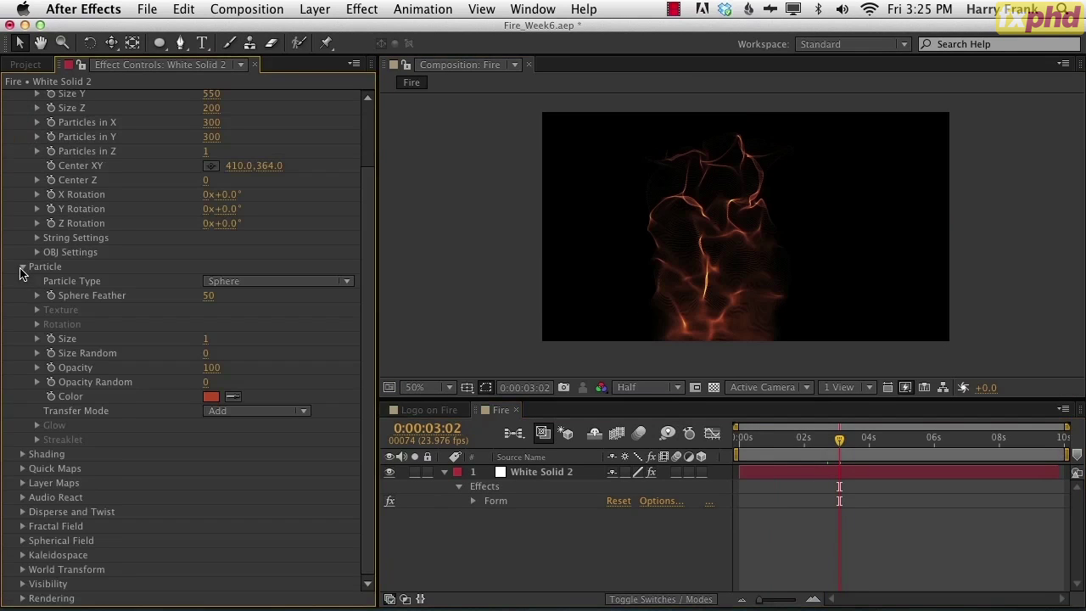
click(22, 272)
key(space)
click(23, 126)
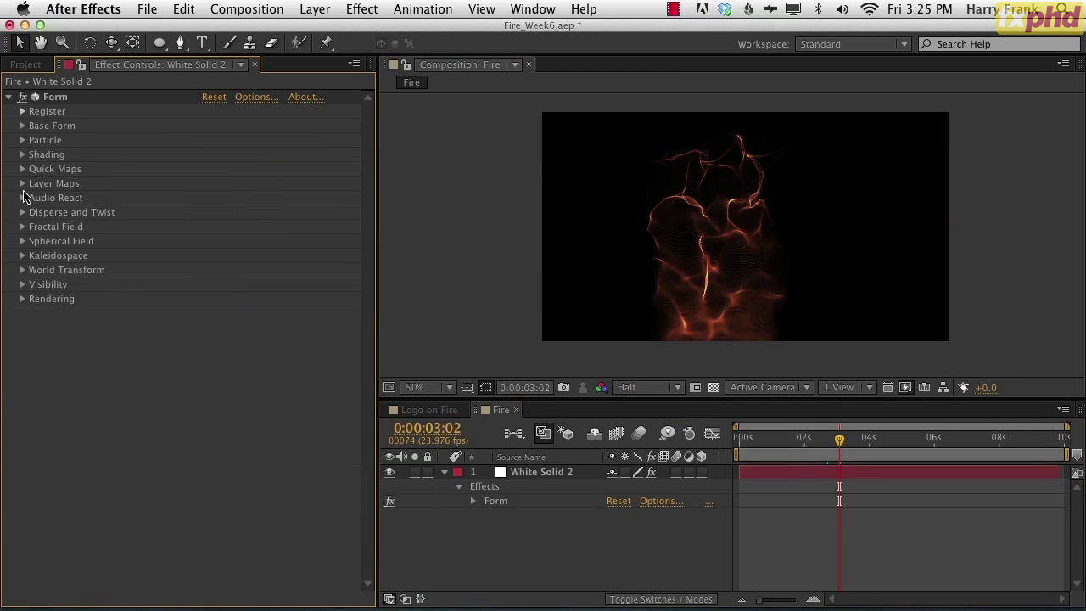
click(22, 227)
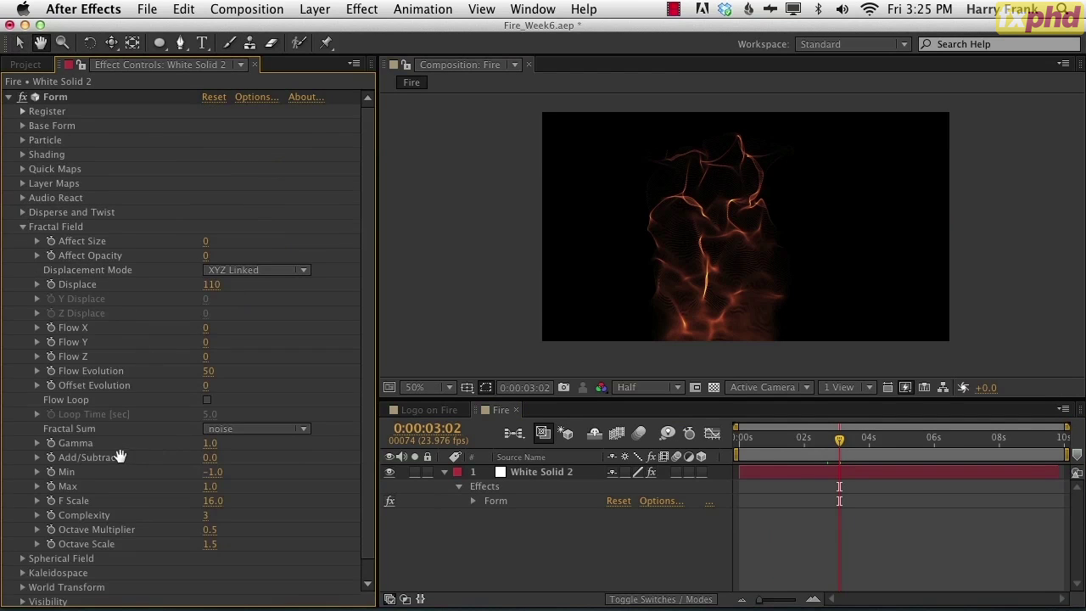
scroll(111, 399, down, 1)
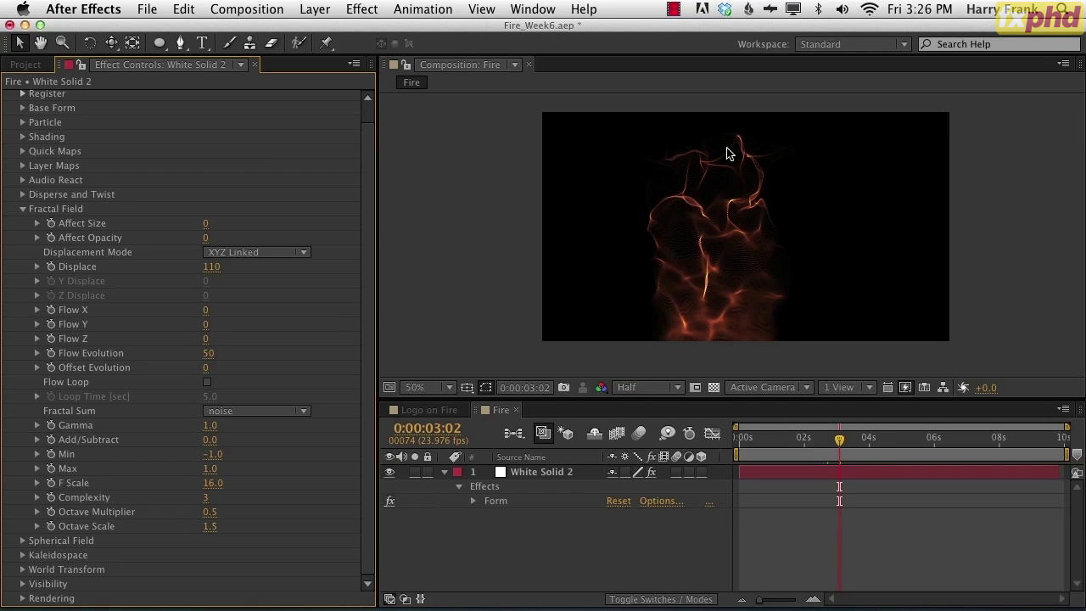
- Set the Fractal Field's Displace to 100 with the composition viewed at 100%
key(period)
key(space)
drag(656, 239, 735, 216)
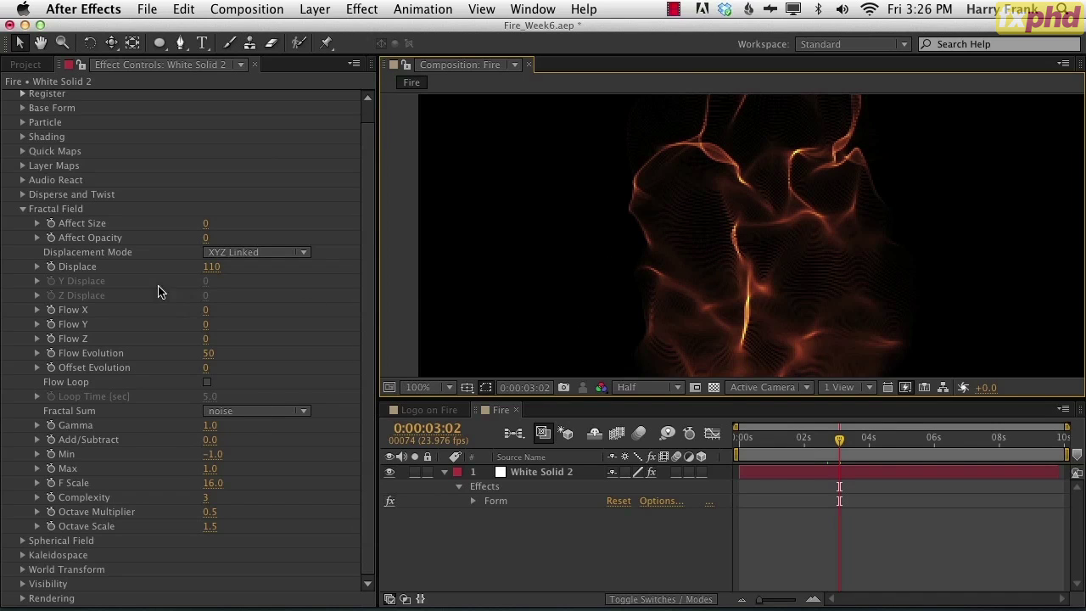
click(217, 268)
text(100)
key(Return)
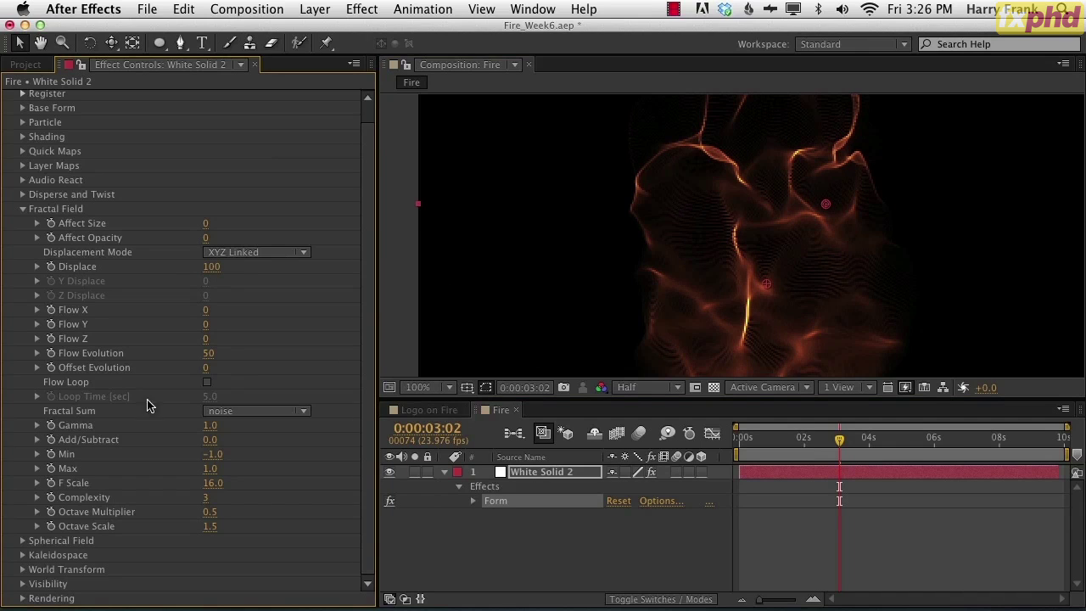
- Change the Fractal Sum to abs(noise) and view the flames at Full resolution
click(267, 413)
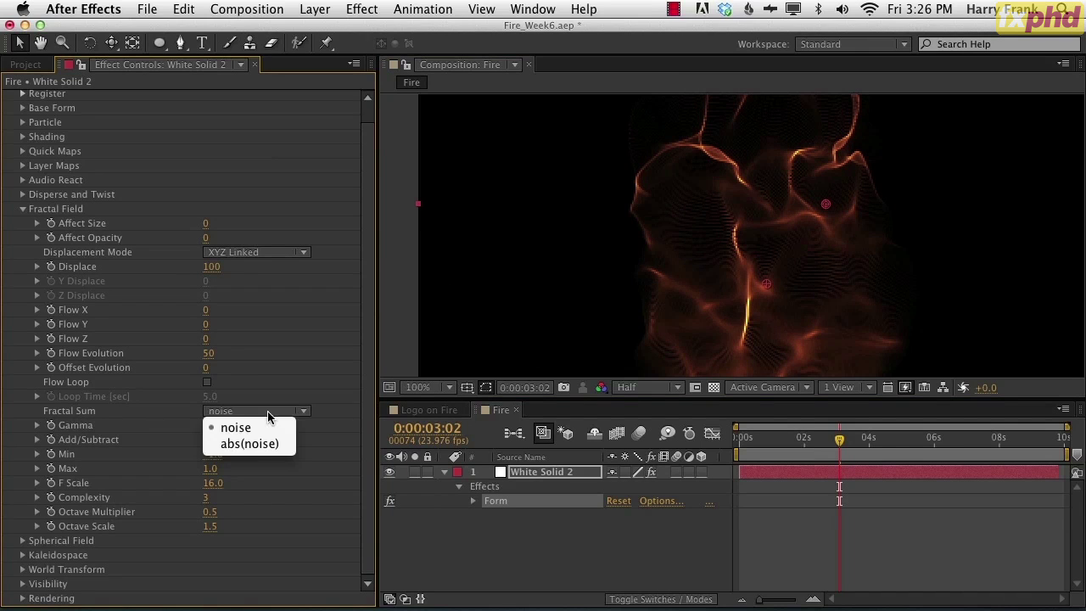
click(266, 456)
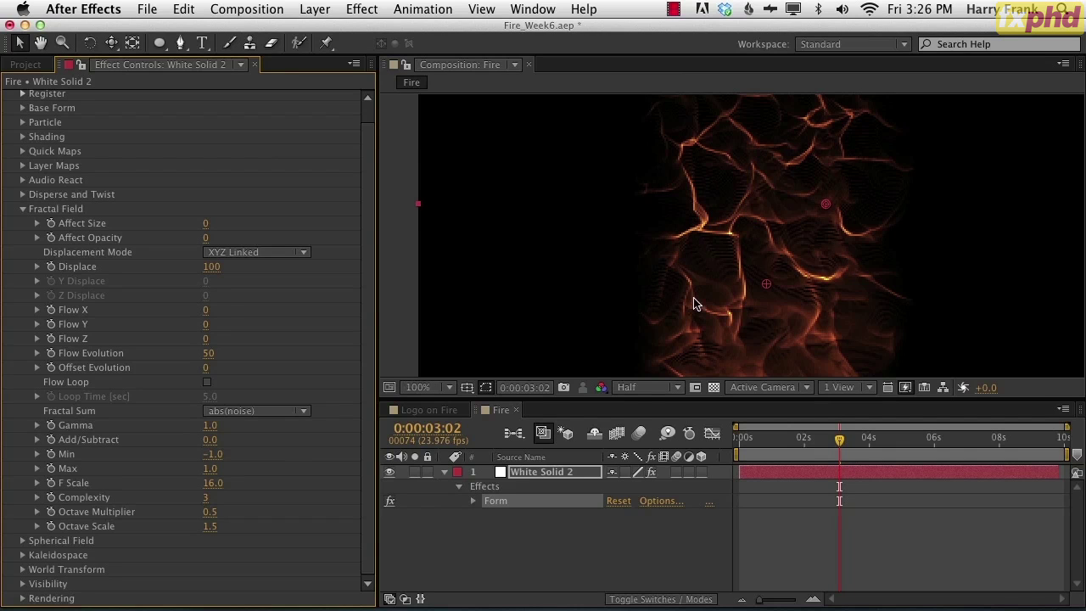
drag(770, 276, 749, 278)
key(super+j)
drag(739, 229, 694, 231)
drag(727, 194, 742, 246)
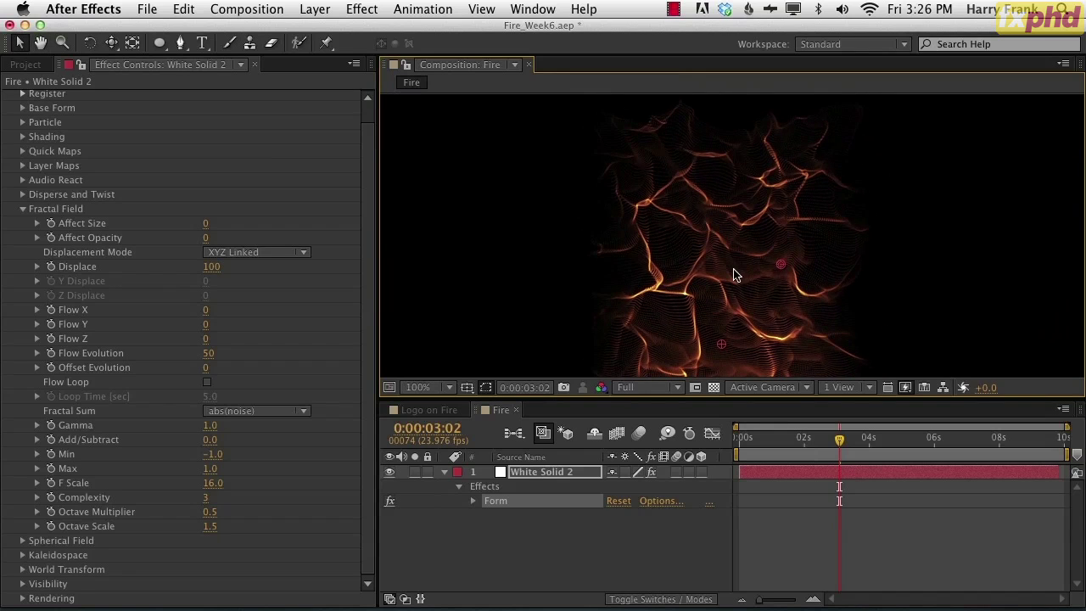
drag(724, 253, 736, 222)
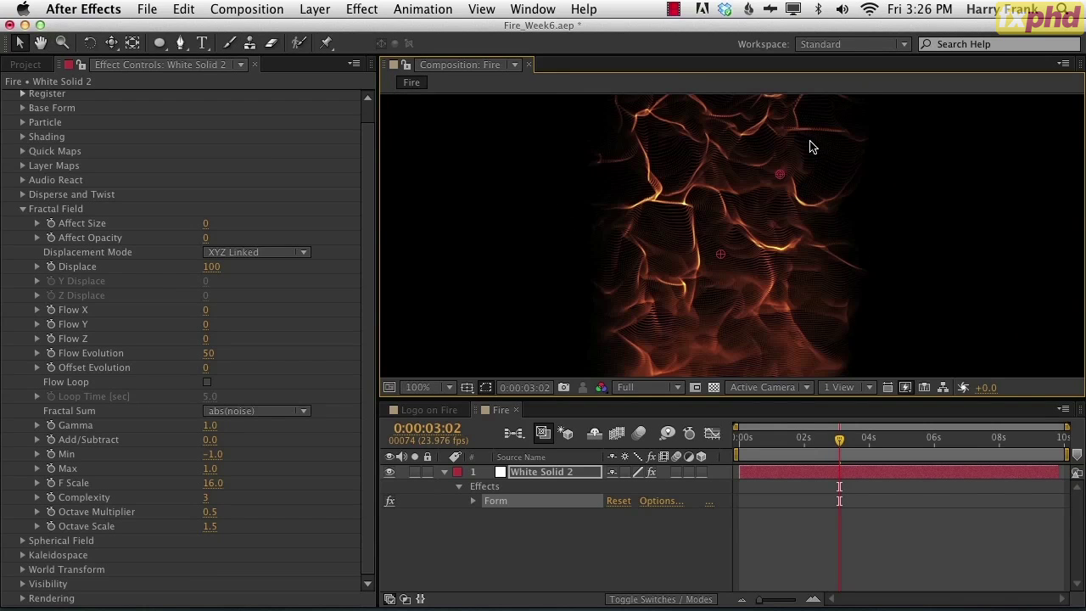
drag(835, 236, 843, 214)
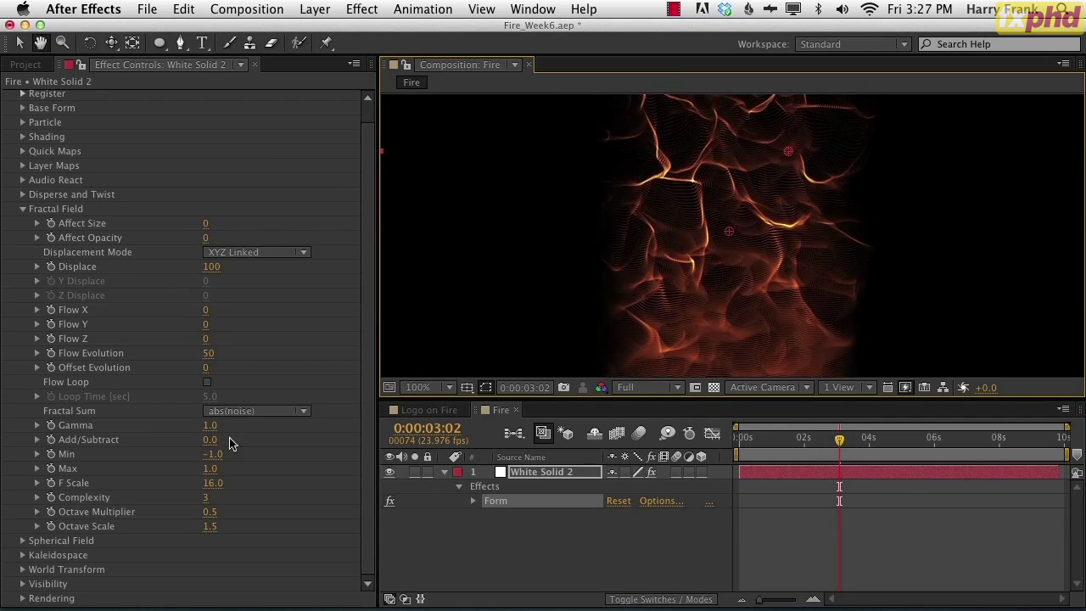
- Examine the abs(noise) flames at 0:00:01:10, 0:00:01:06 and 0:00:04:12 in the Fire composition
click(280, 412)
click(278, 391)
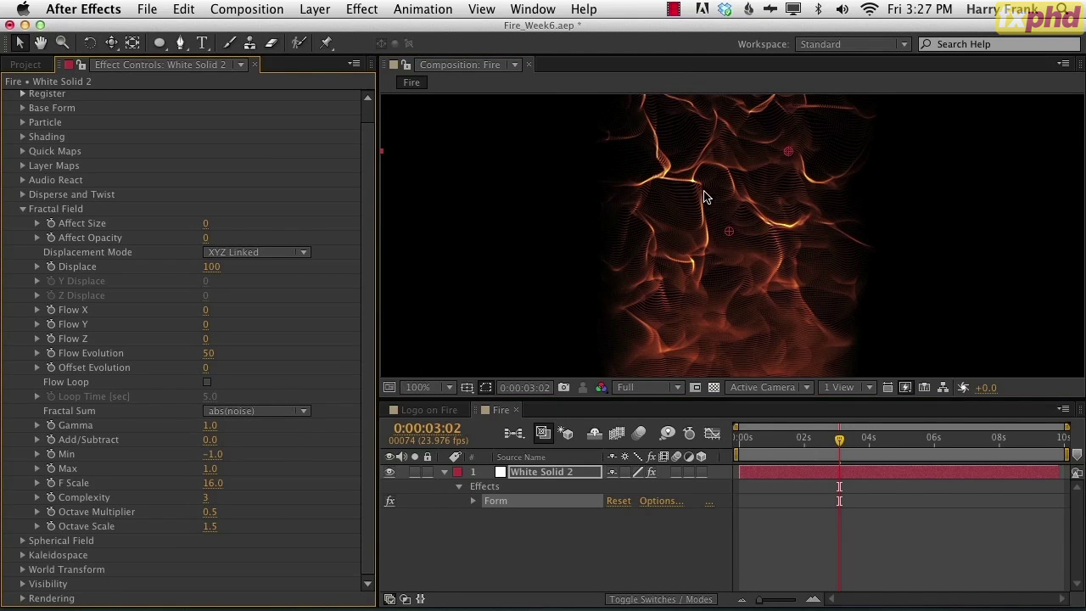
drag(797, 440, 785, 441)
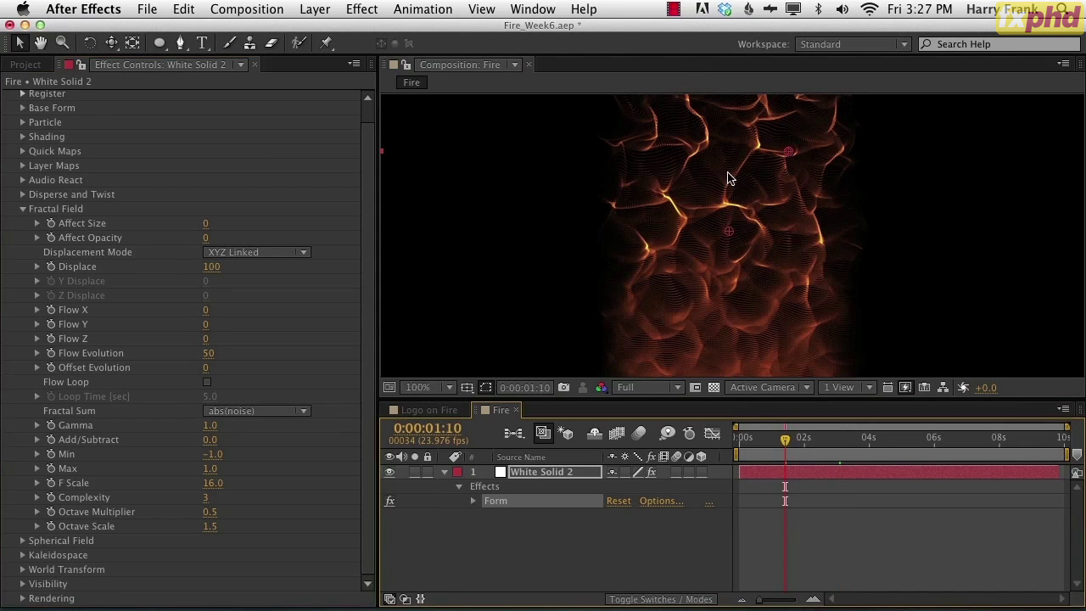
drag(774, 441, 782, 447)
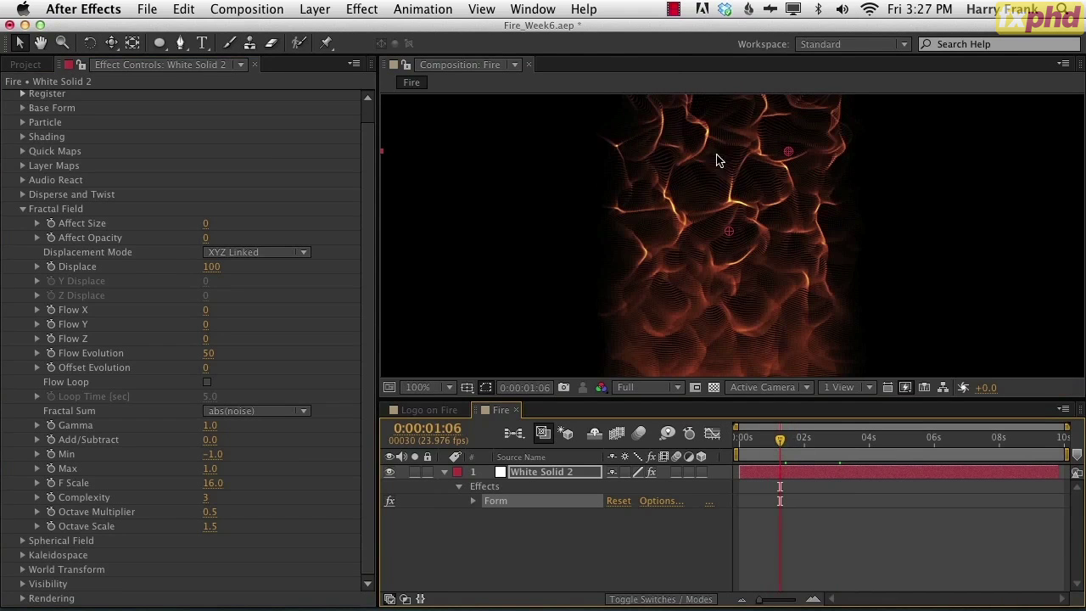
drag(863, 441, 886, 441)
key(space)
mouse_move(764, 227)
mouse_down()
mouse_move(770, 262)
mouse_move(767, 238)
mouse_up()
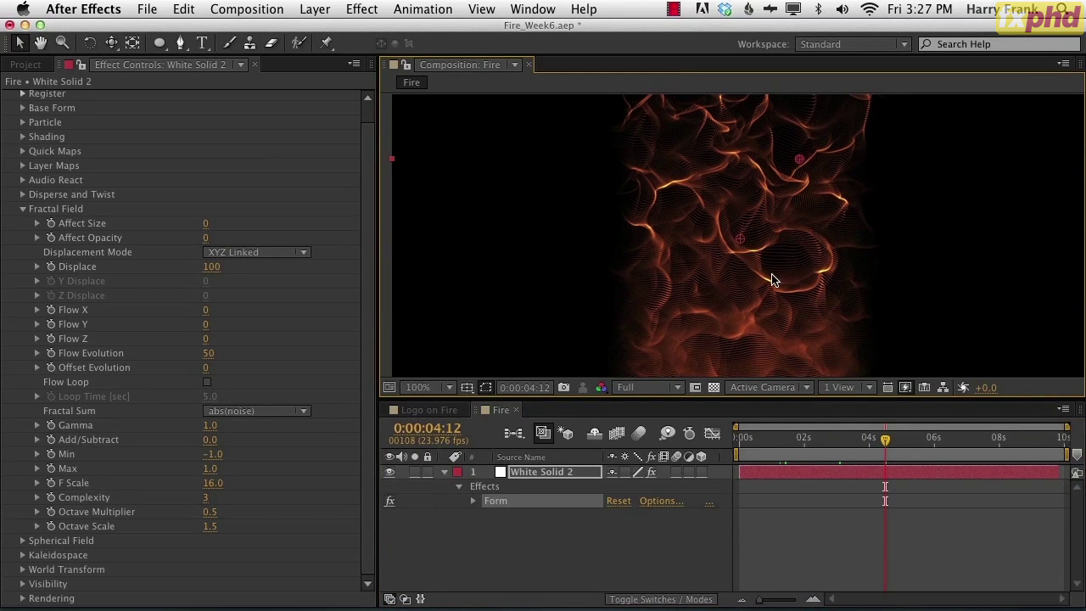
key(space)
mouse_move(762, 234)
mouse_down()
mouse_move(752, 291)
mouse_move(763, 235)
mouse_move(773, 252)
mouse_move(767, 269)
mouse_move(769, 223)
mouse_up()
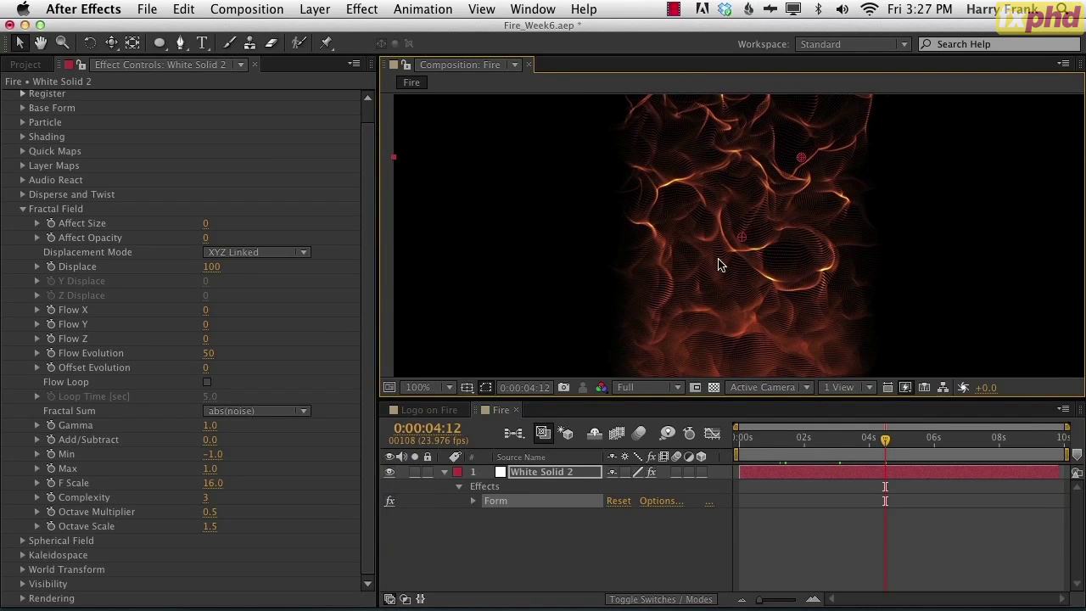
key(space)
drag(754, 235, 764, 253)
drag(725, 402, 726, 413)
- Nudge the base form's center slightly to the left in the composition and deselect the layer
key(space)
drag(763, 300, 773, 303)
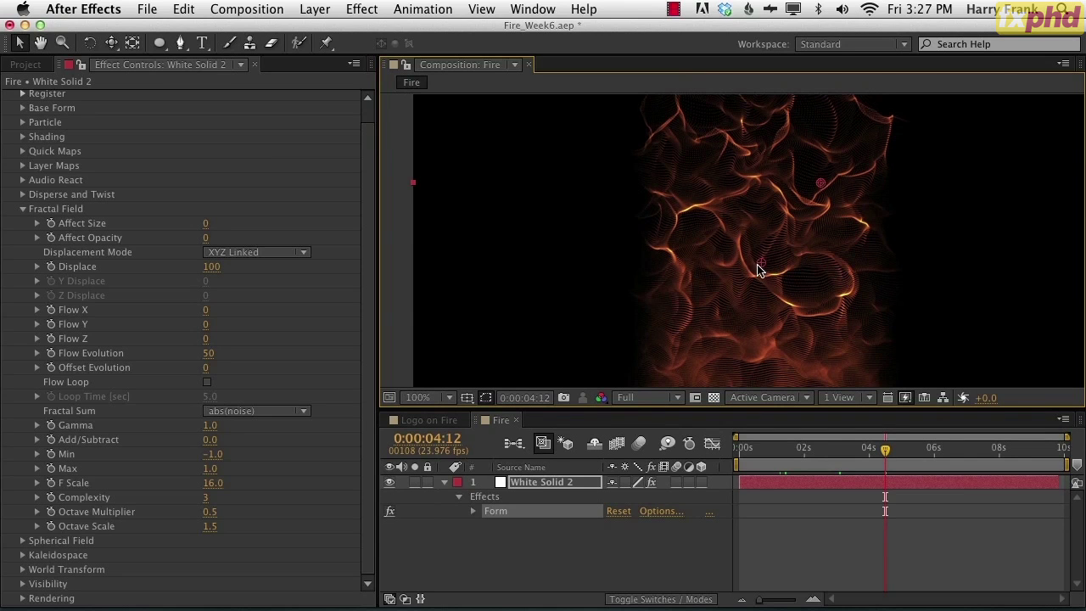
drag(760, 263, 754, 263)
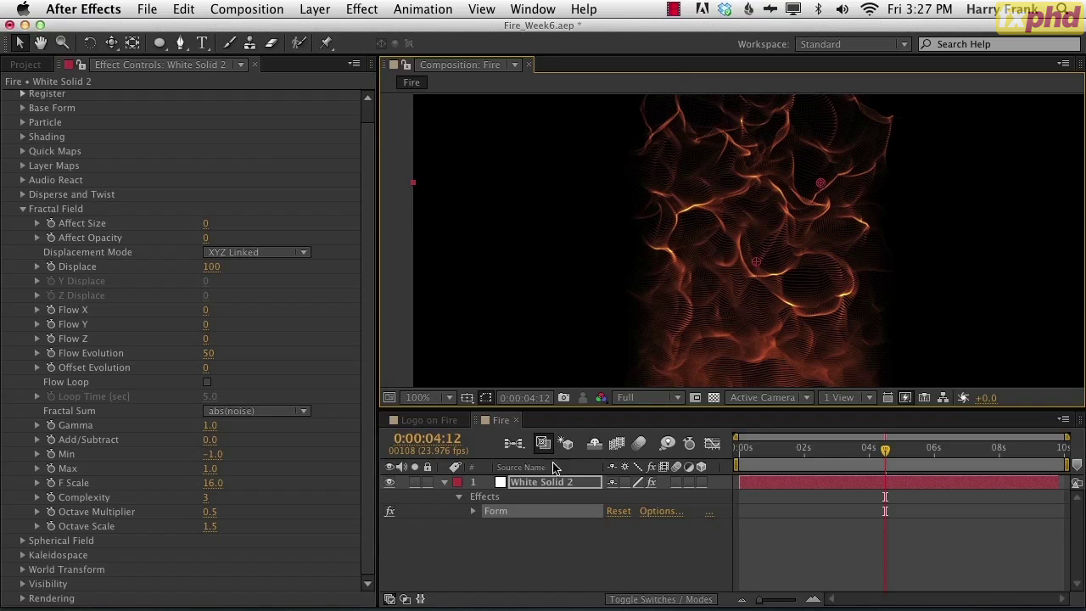
click(535, 562)
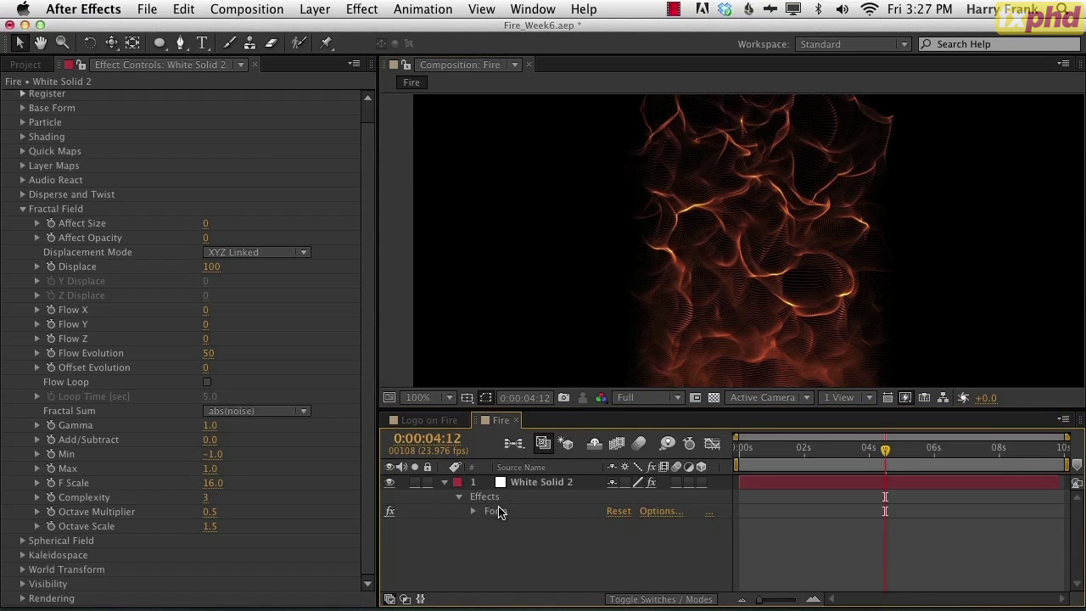
- Delete the White Solid 2 layer from the Fire composition
click(520, 484)
key(Delete)
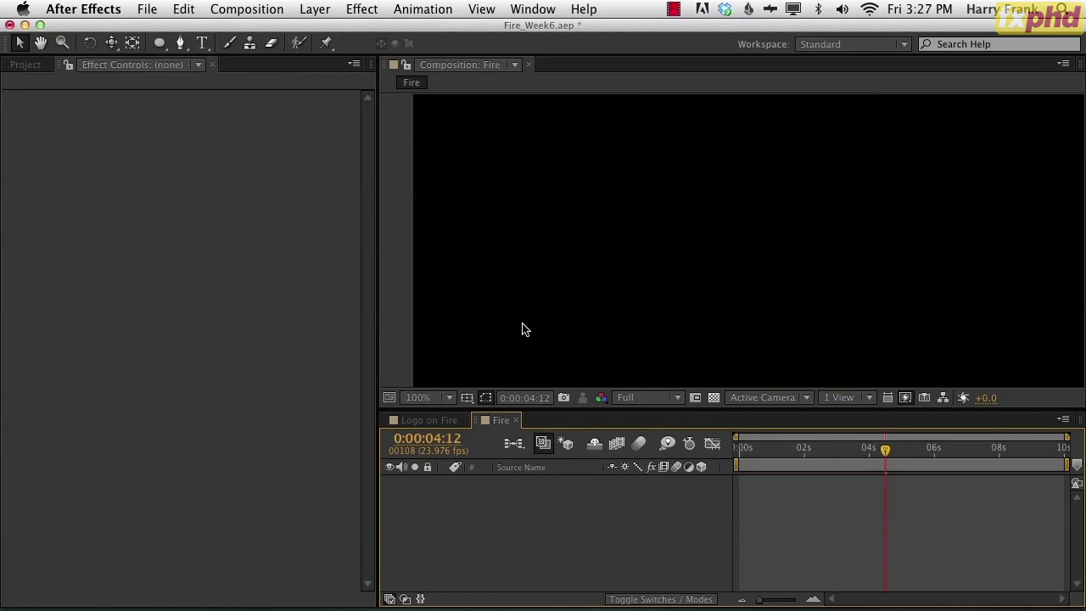
key(super+k)
key(Escape)
- Collapse the Comps folder and add terra_logos_white.psd from the Footage folder to the Fire composition as a layer
click(29, 64)
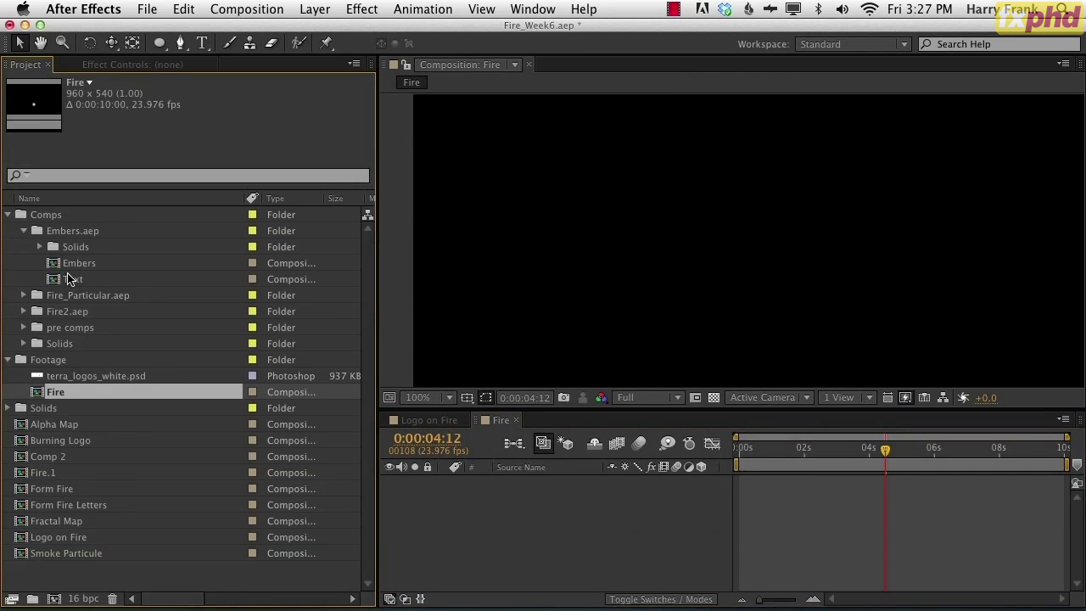
click(9, 215)
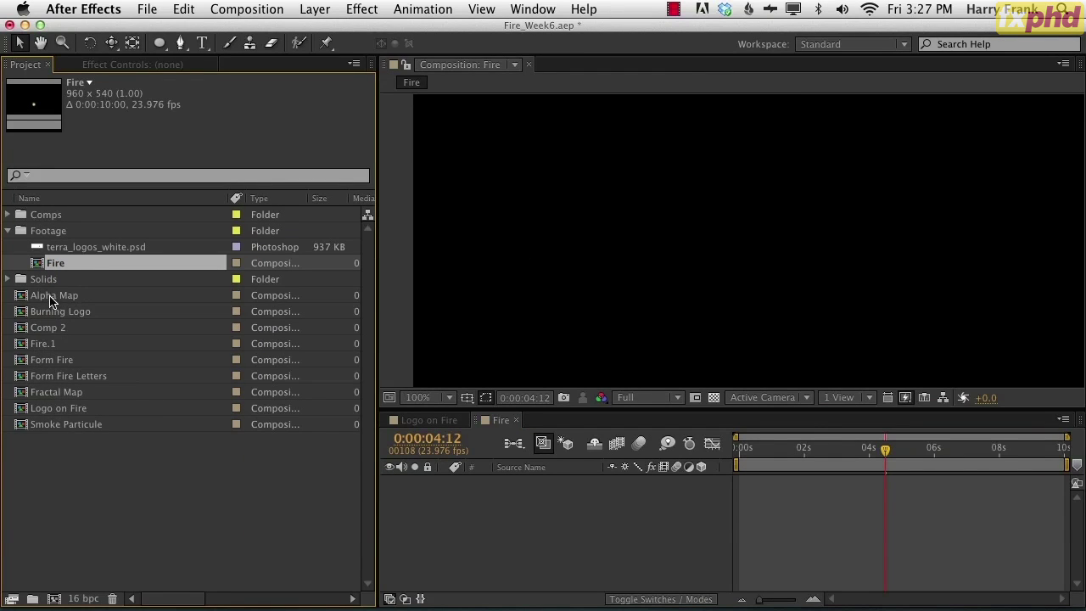
drag(59, 247, 535, 509)
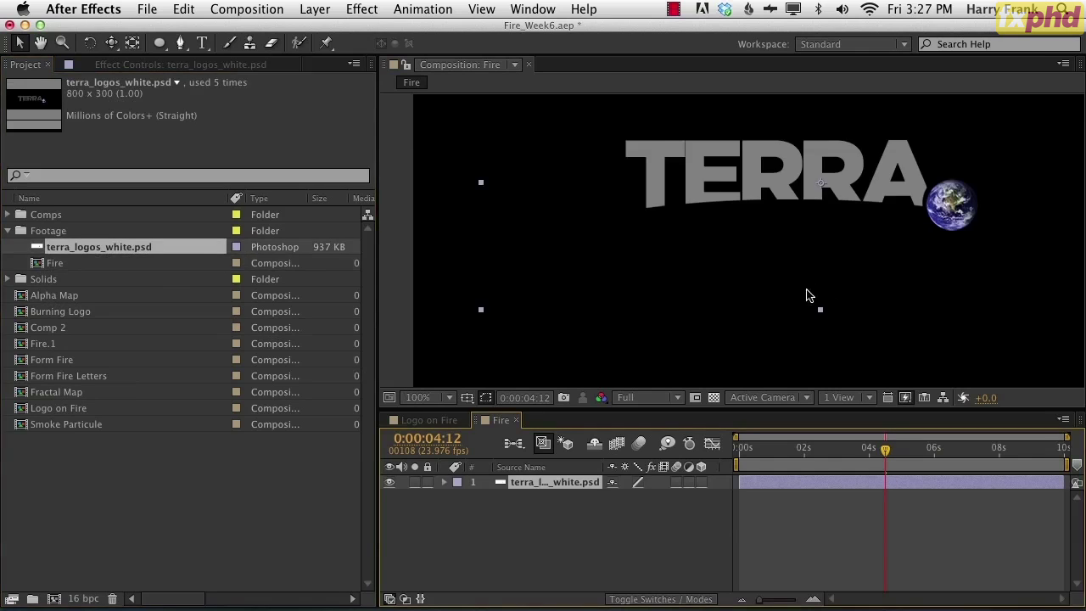
click(791, 248)
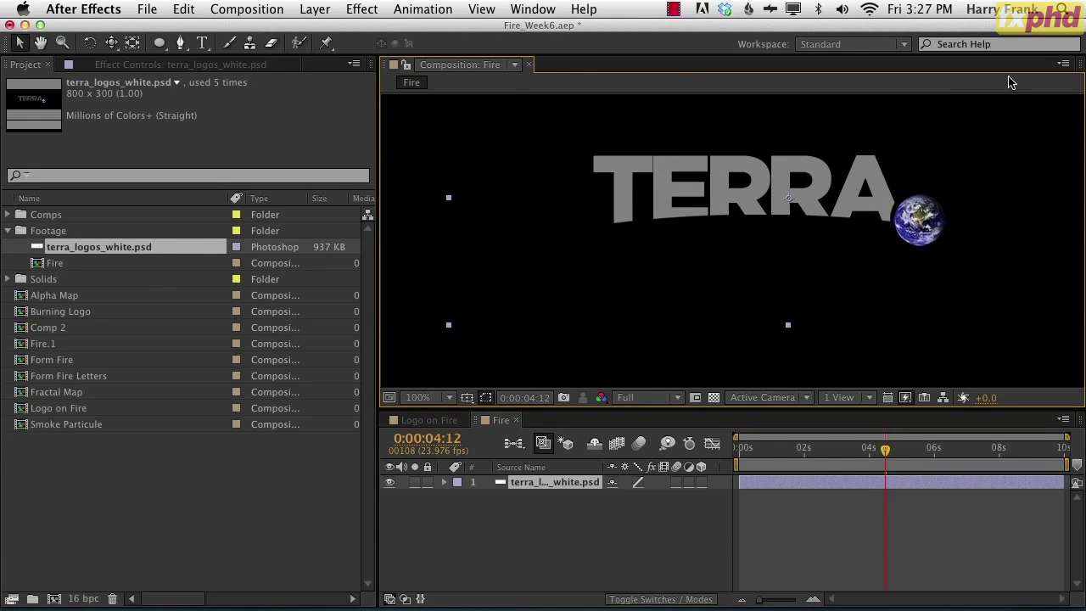
key(space)
drag(897, 198, 856, 211)
drag(819, 270, 874, 269)
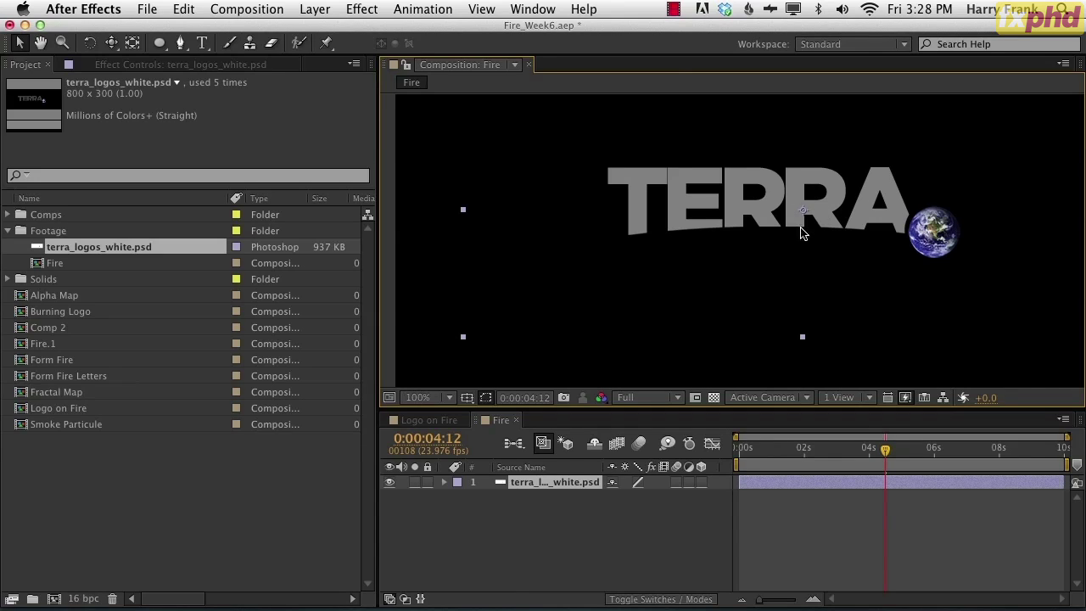
- Create a new solid named Form above the Terra logo layer
click(614, 546)
key(super+y)
text(Form)
key(Return)
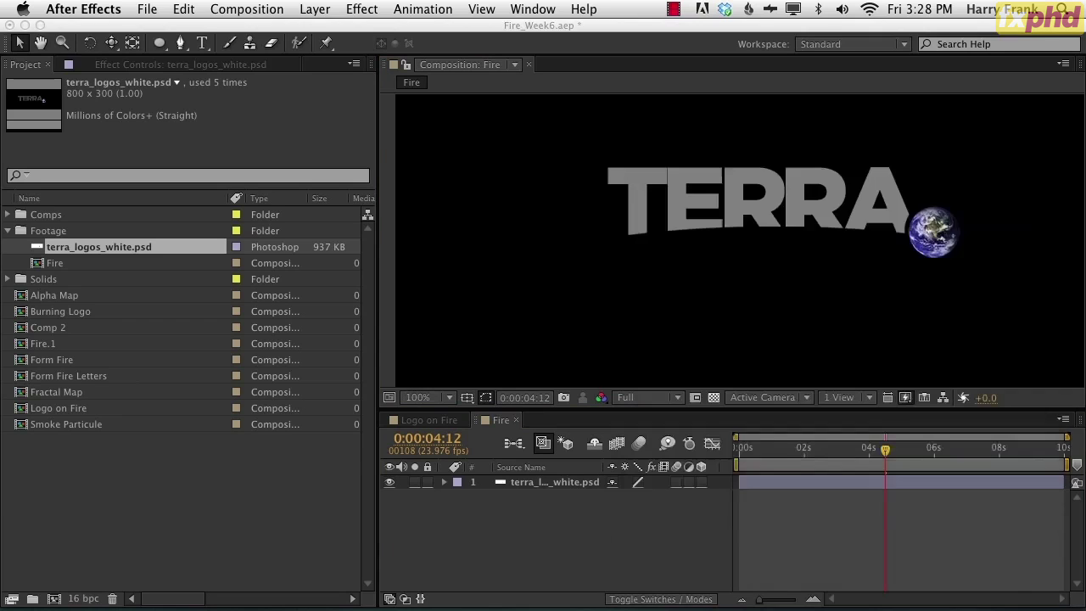
- Apply the Trapcode Form effect to the new Form solid
click(361, 9)
scroll(409, 318, down, 10)
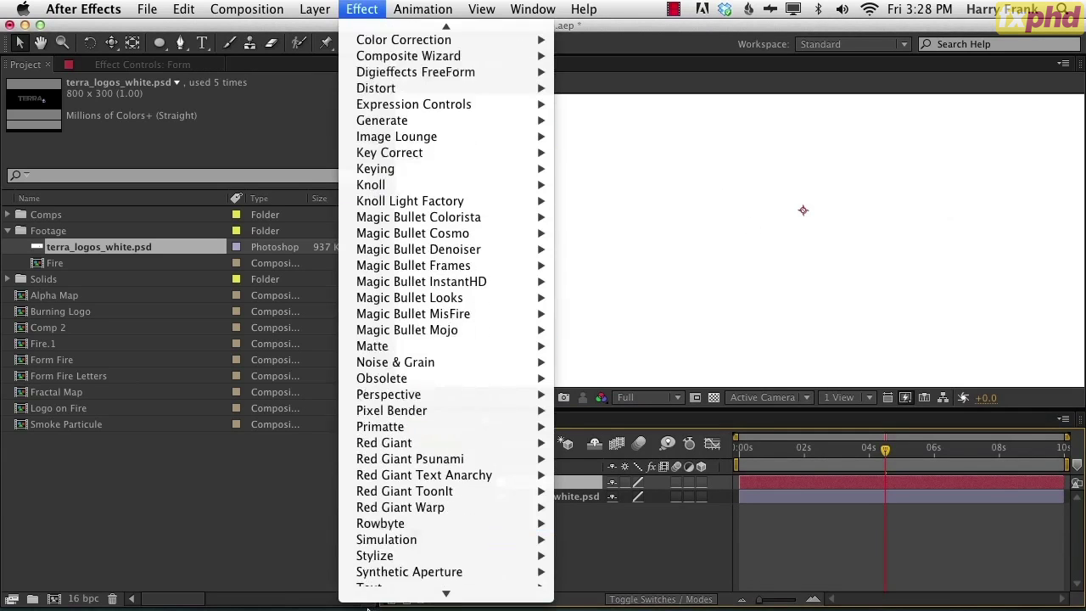
mouse_move(526, 559)
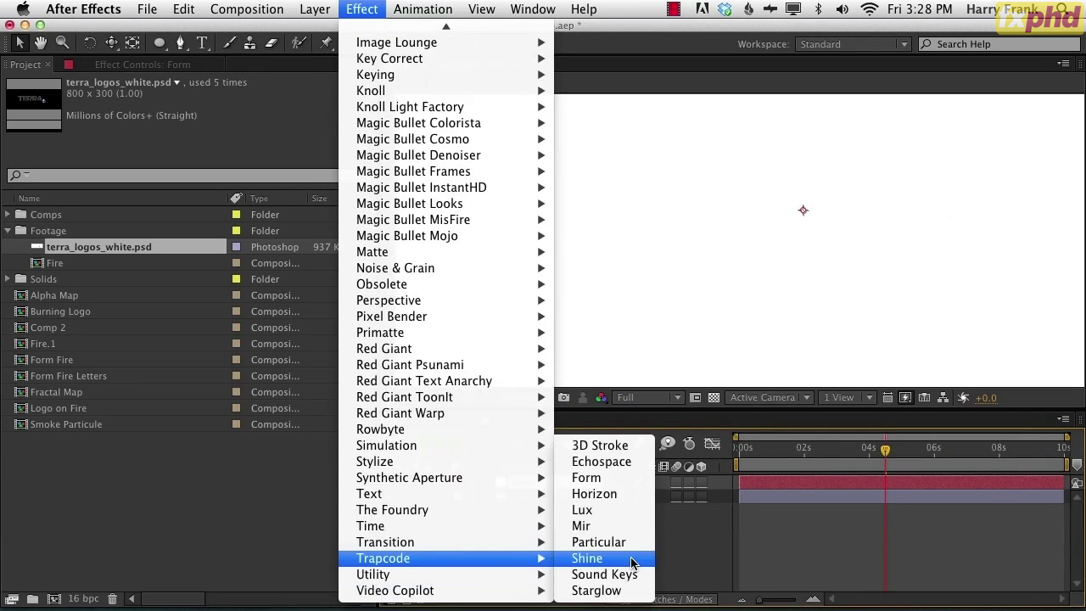
click(628, 478)
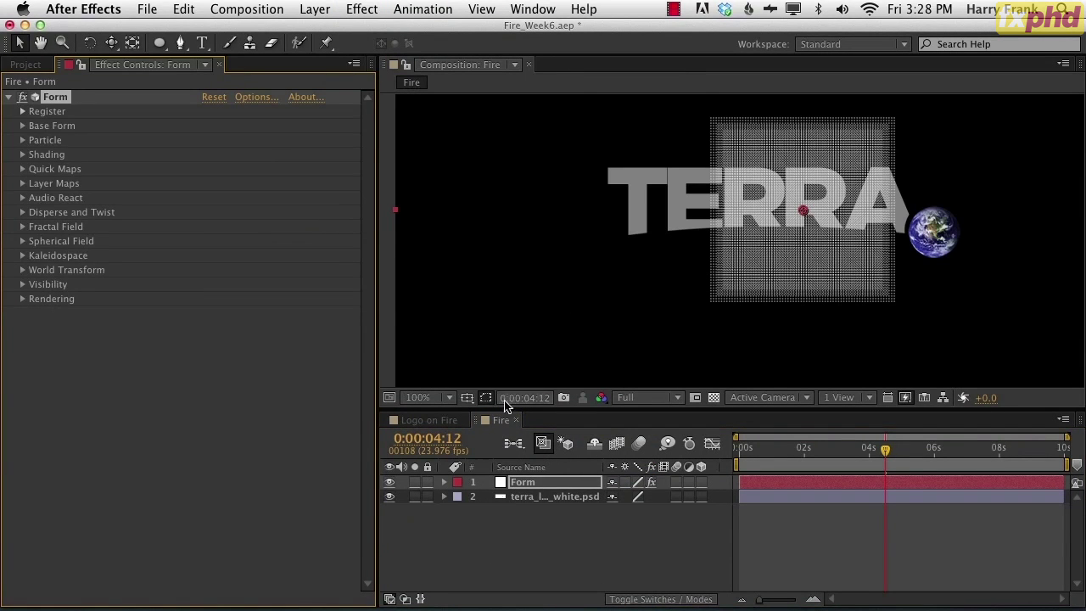
- Toggle the visibility of the Terra logo and Form layers to compare the particle grid with the logo
click(390, 496)
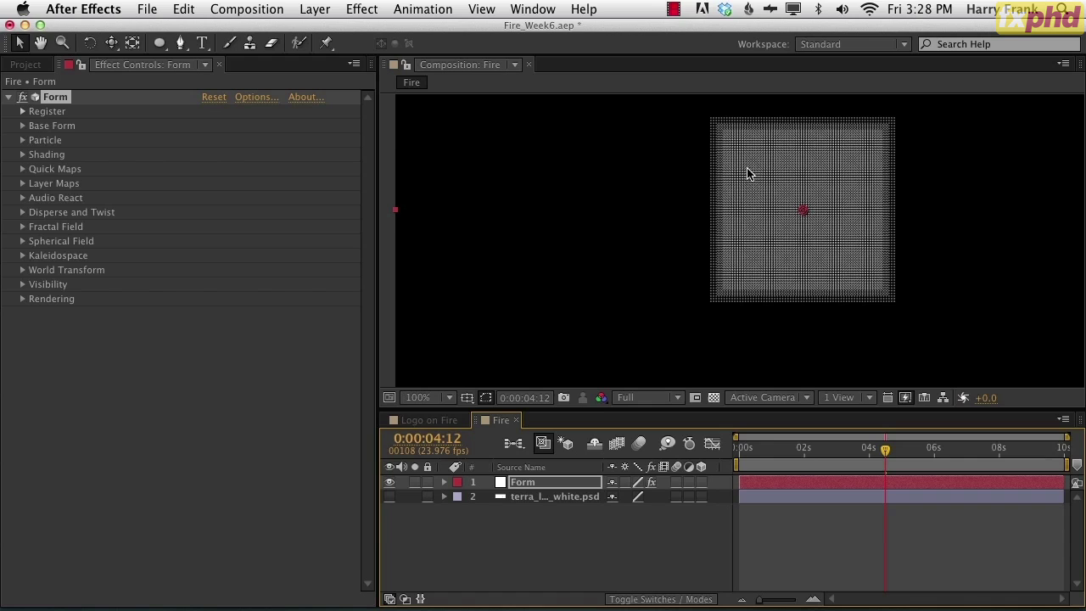
click(389, 497)
click(390, 482)
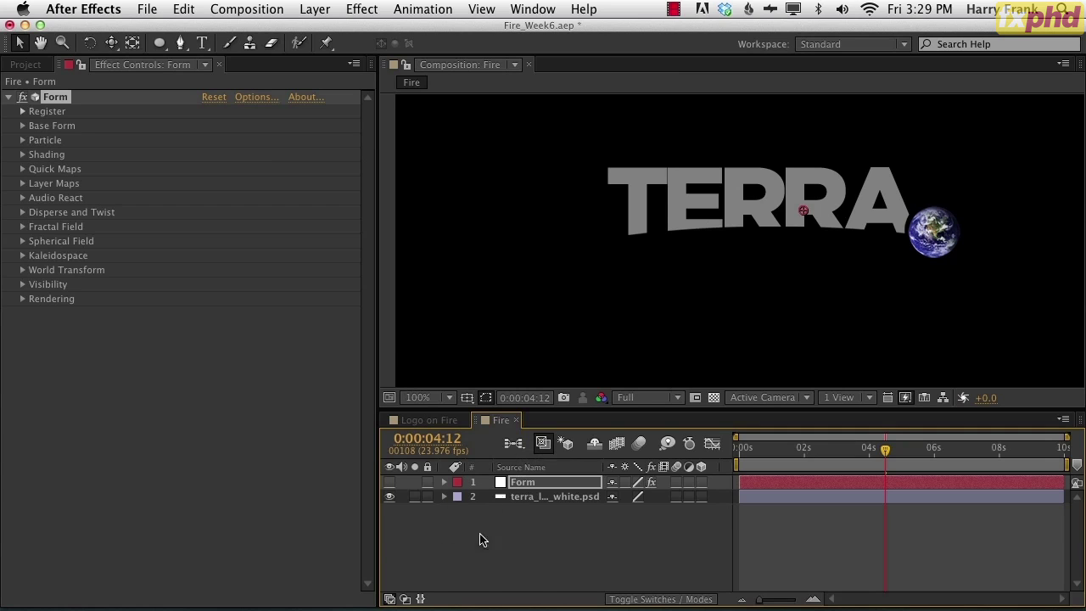
click(389, 483)
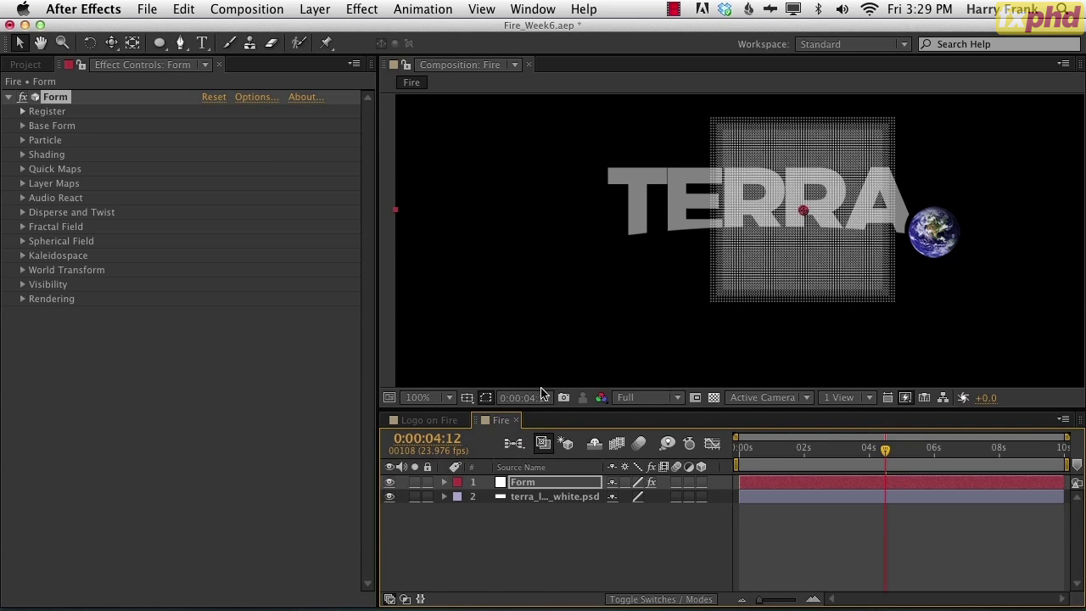
- Keep the base form as Box - Grid and set Particles in Z to 1 and Size X to 410
click(23, 125)
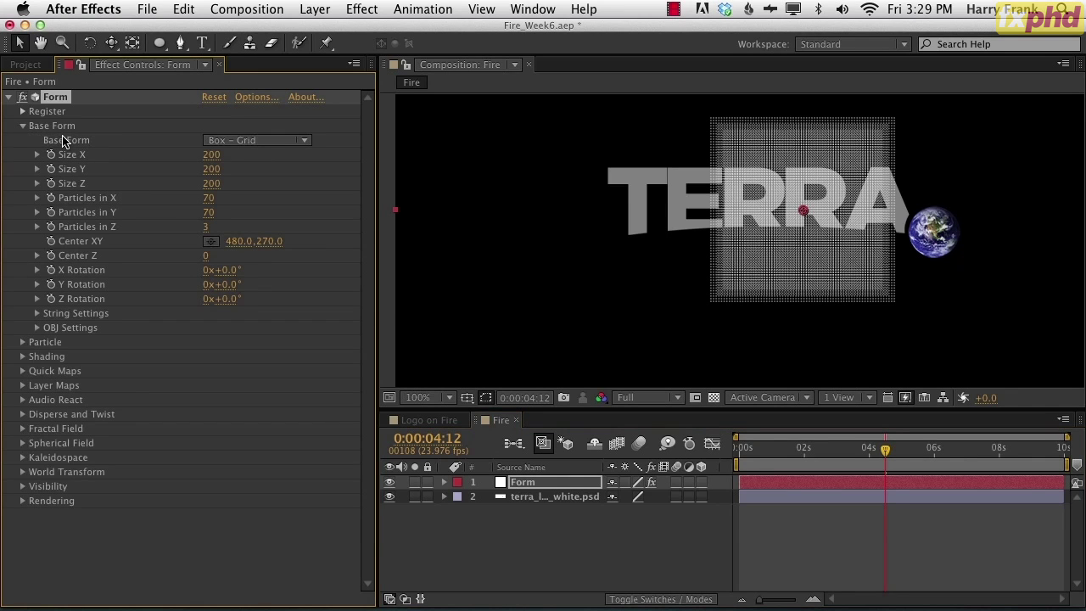
click(240, 140)
click(264, 158)
drag(157, 231, 155, 231)
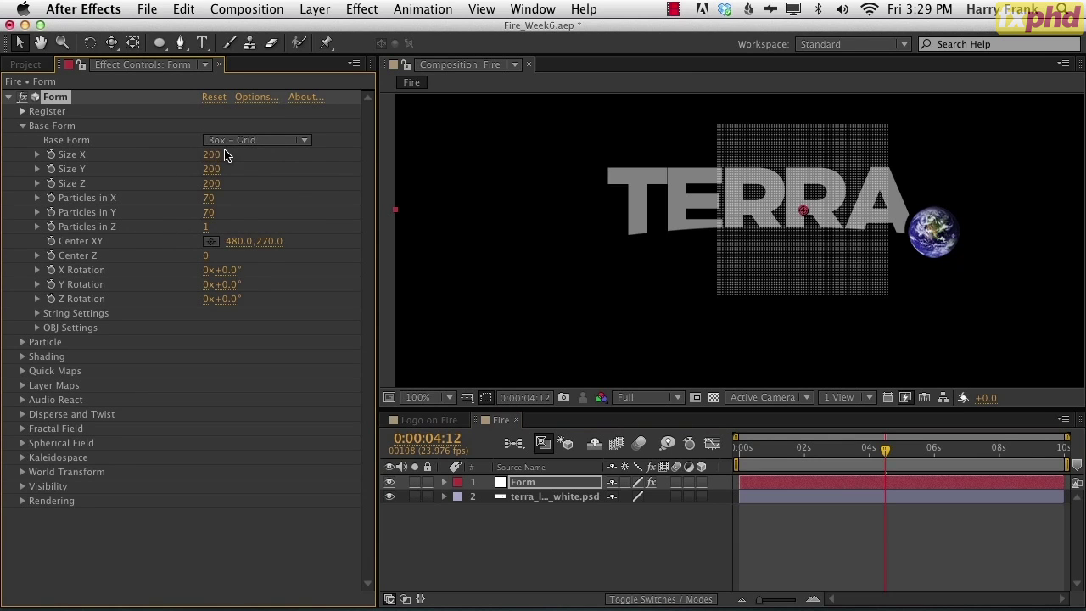
drag(213, 155, 230, 154)
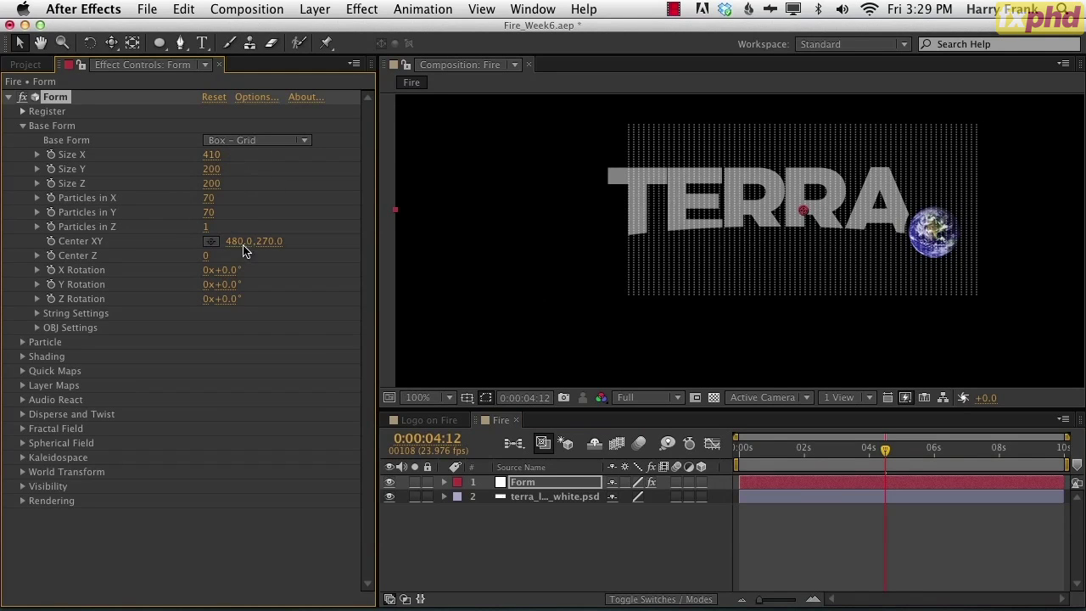
click(567, 500)
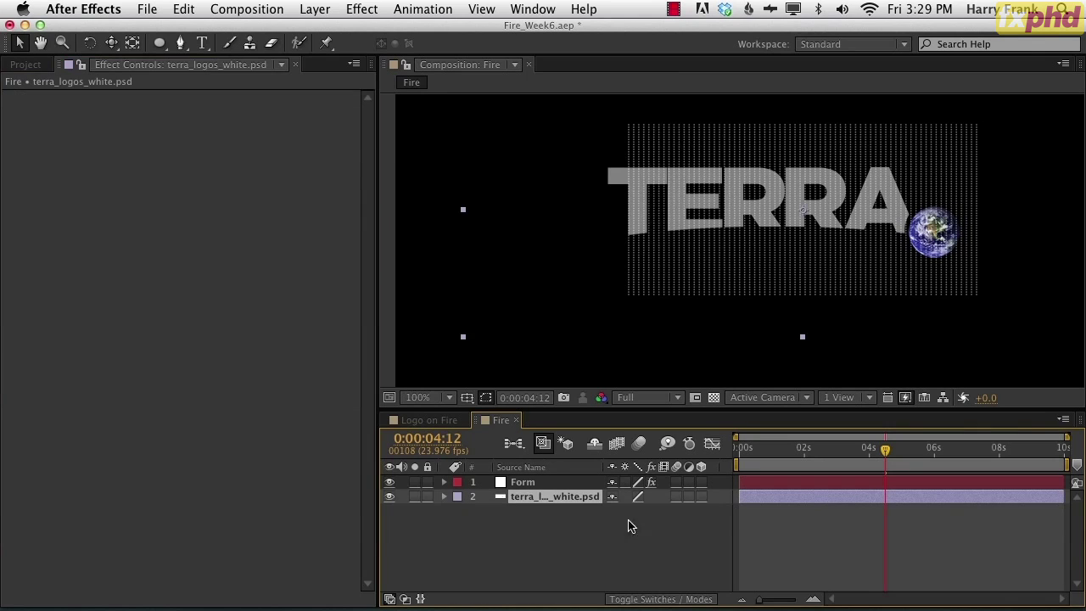
click(520, 486)
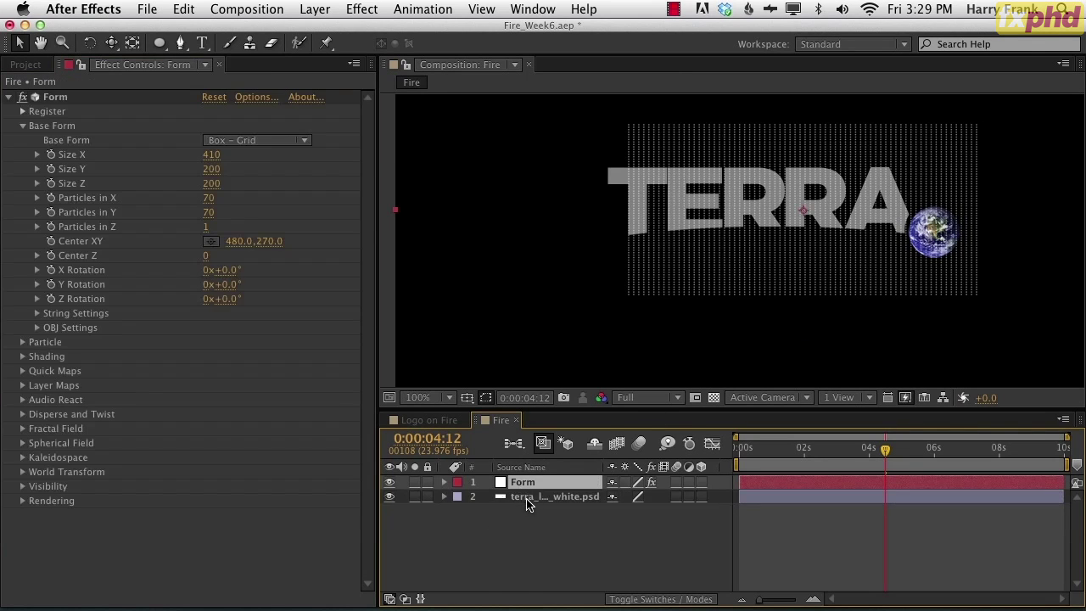
click(528, 500)
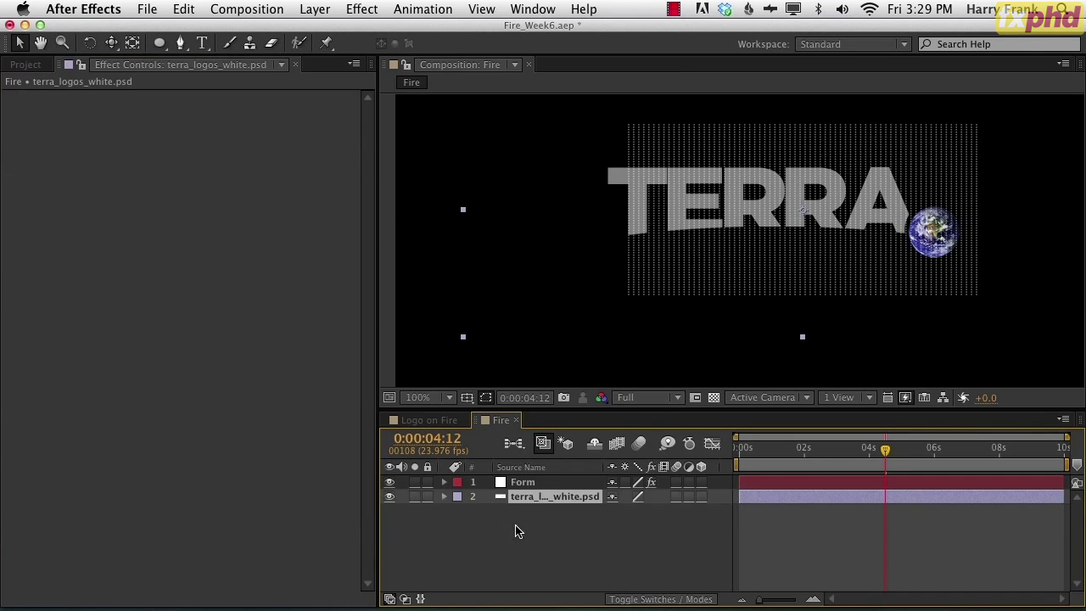
click(539, 519)
click(552, 499)
- Reveal the Form layer's effect in the timeline and set the base form's Center XY to 457, 270
click(522, 482)
key(e)
double_click(513, 498)
mouse_move(231, 242)
mouse_down()
mouse_move(210, 252)
mouse_move(230, 256)
mouse_up()
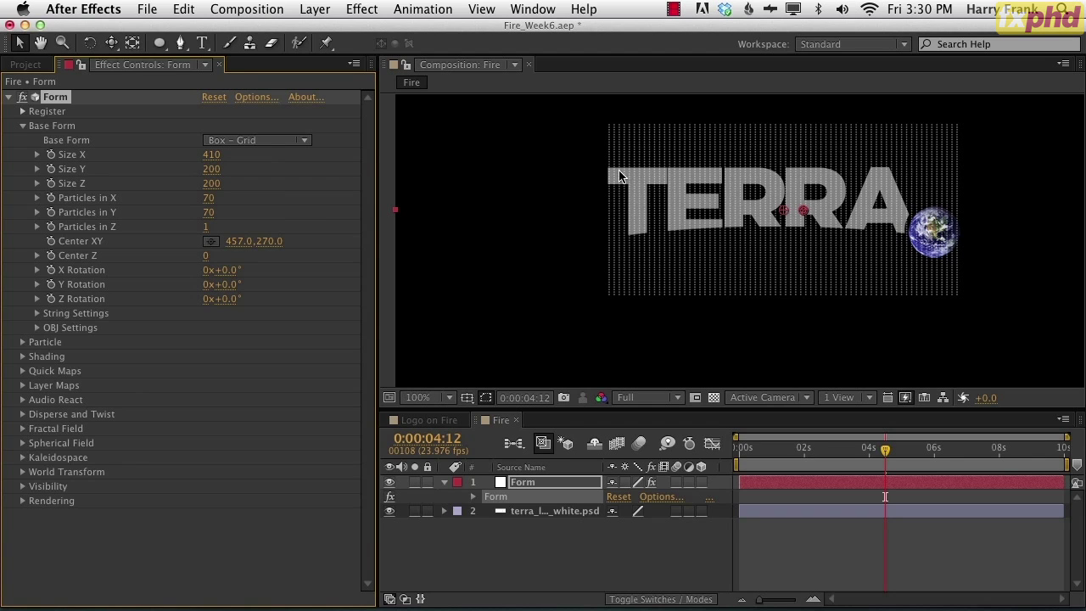
- Set the base form's Particles in X to 100 and expand the Layer Maps settings
drag(229, 197, 249, 198)
click(211, 197)
text(100)
key(Return)
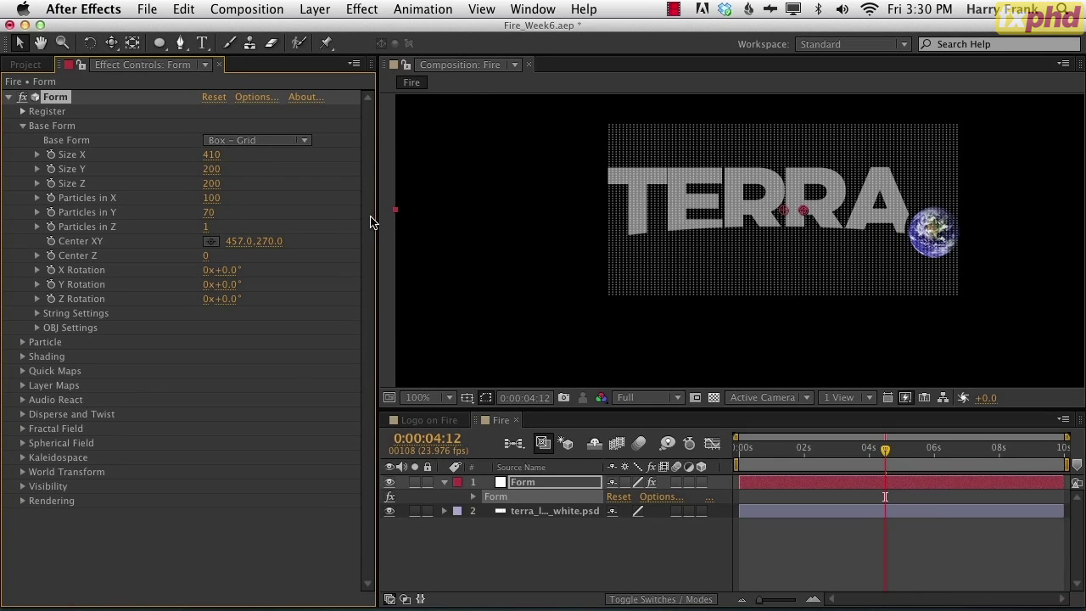
click(23, 127)
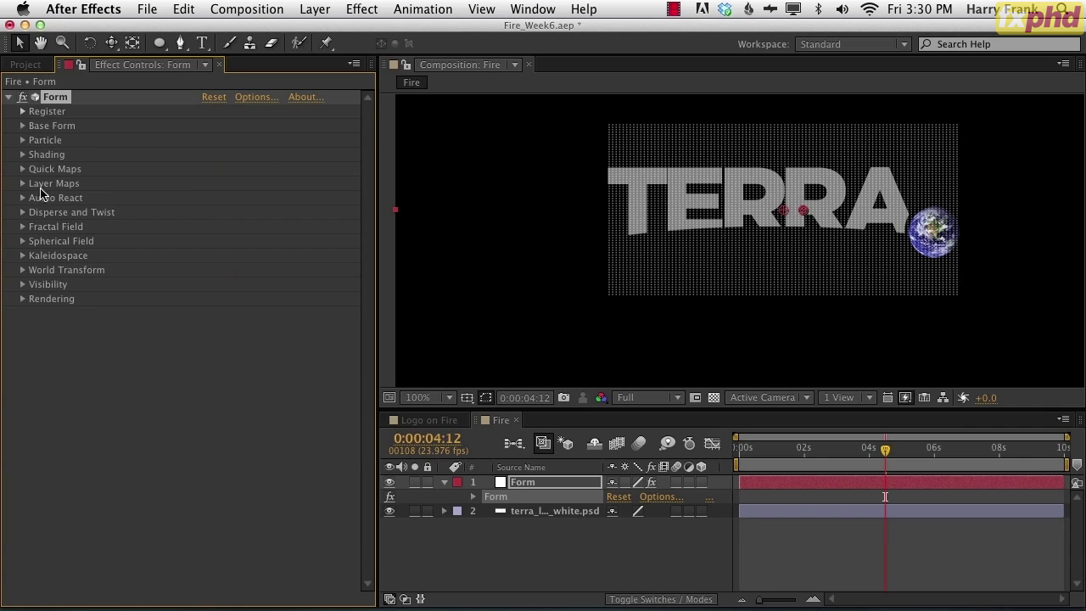
click(23, 185)
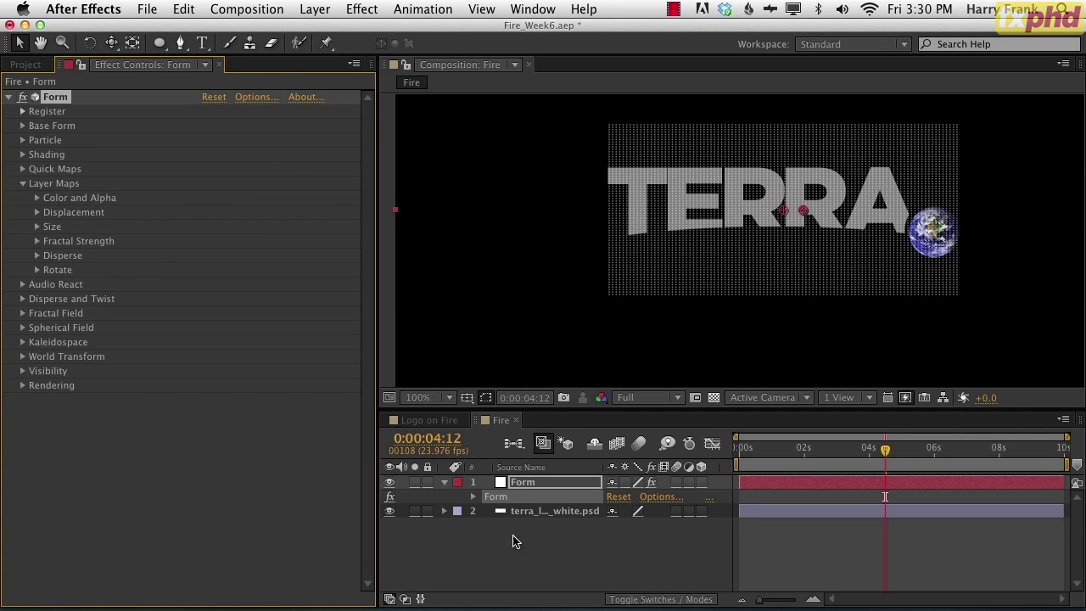
click(551, 513)
click(514, 545)
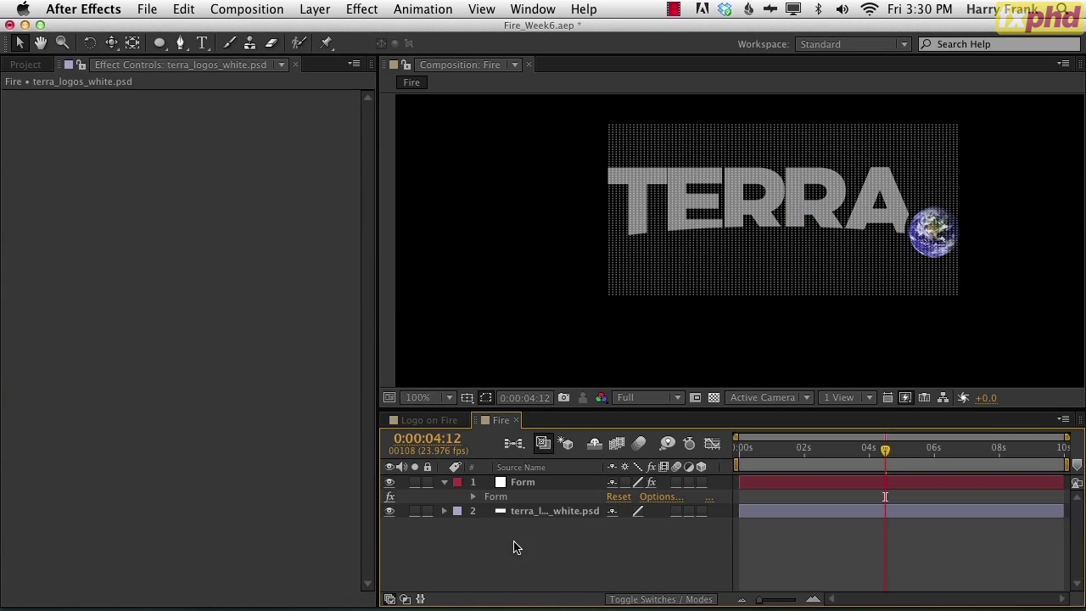
click(499, 484)
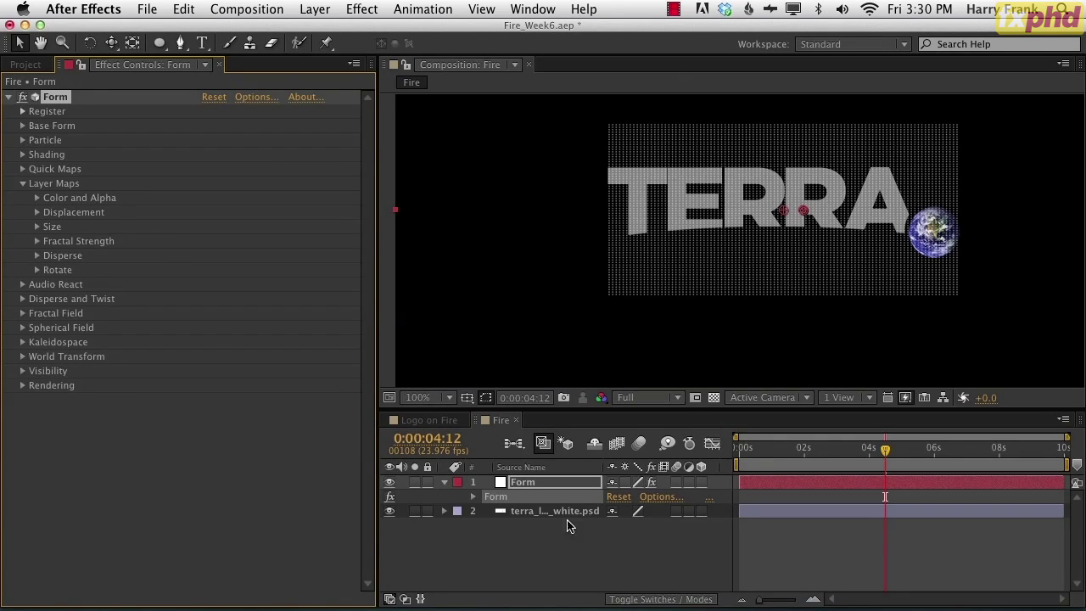
click(543, 513)
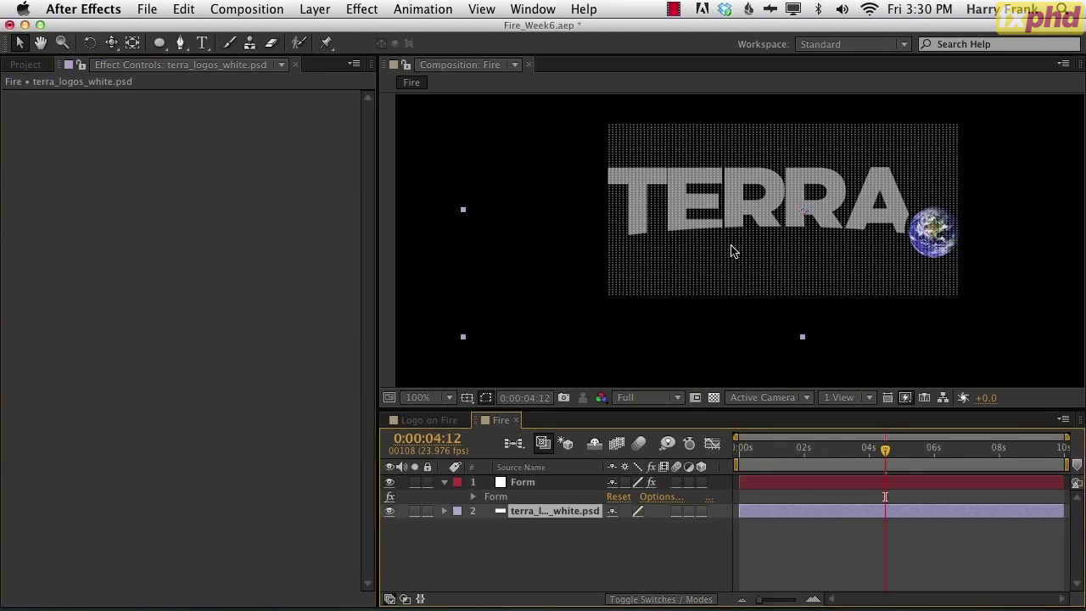
click(508, 567)
click(505, 494)
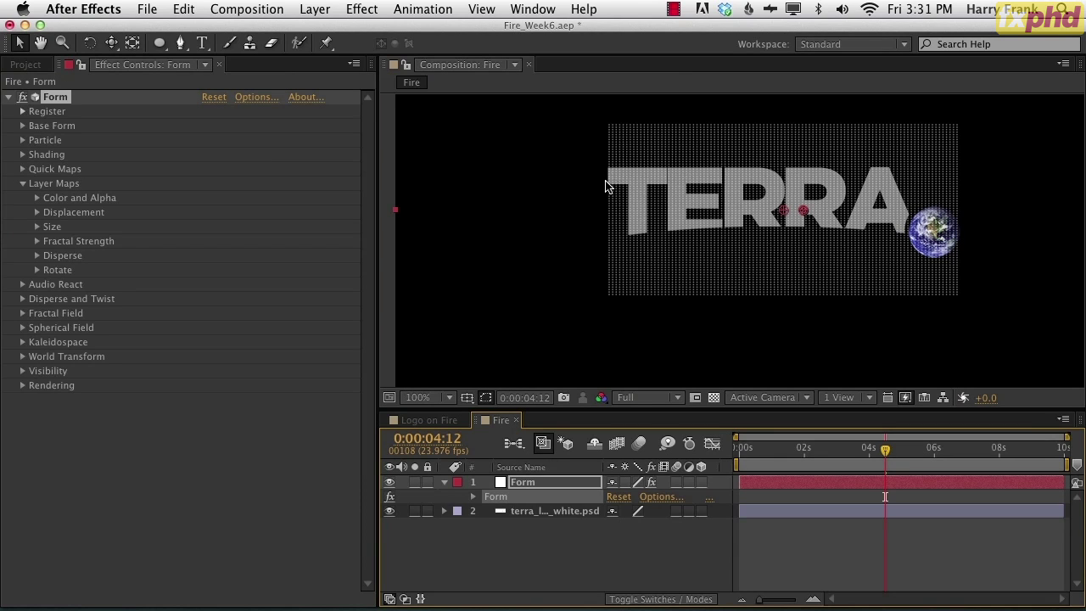
- Duplicate the Terra logo layer and pre-compose the copy as Alpha Map, leaving all attributes in Fire
click(498, 580)
click(552, 516)
key(super+d)
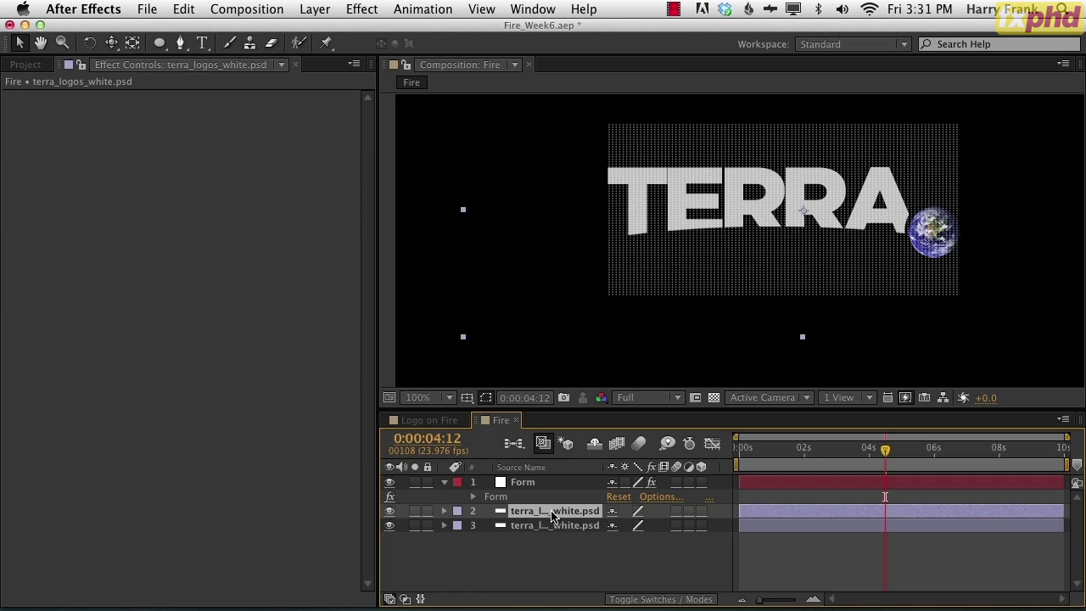
key(super+shift+c)
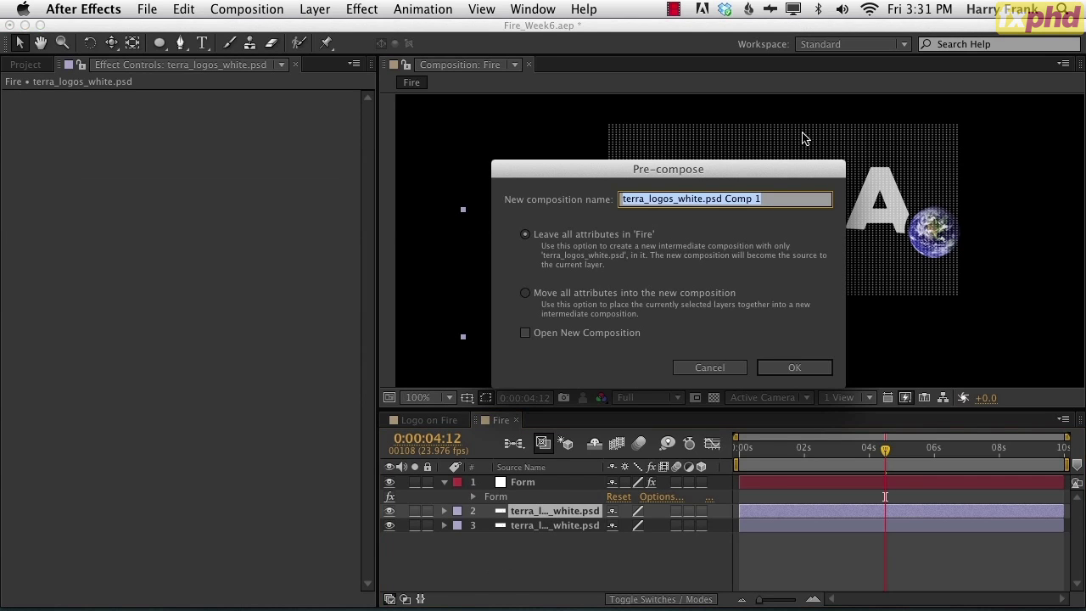
text(Alpha Map)
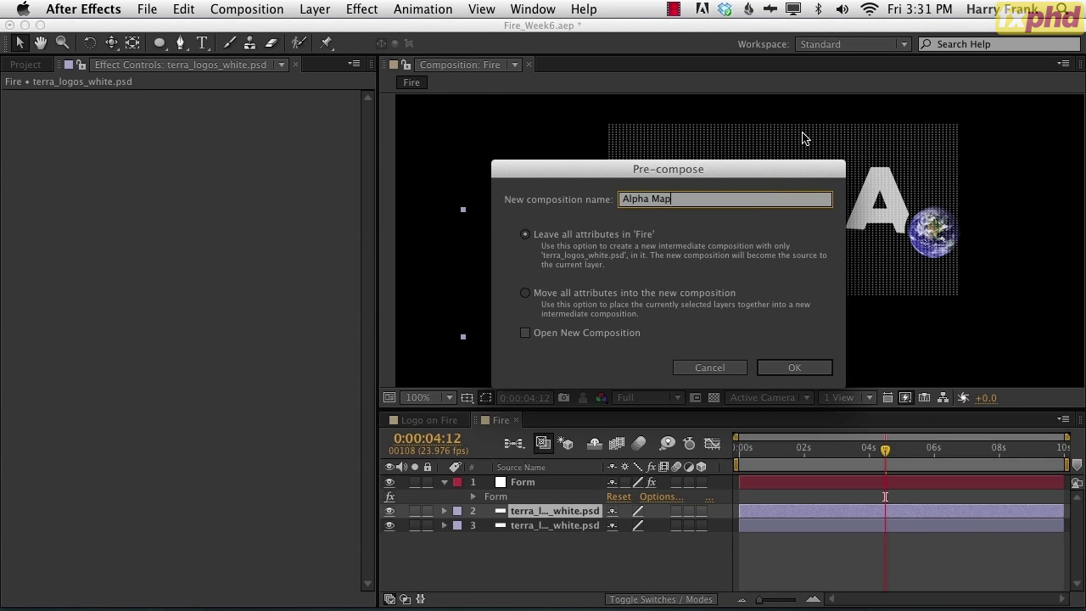
key(Return)
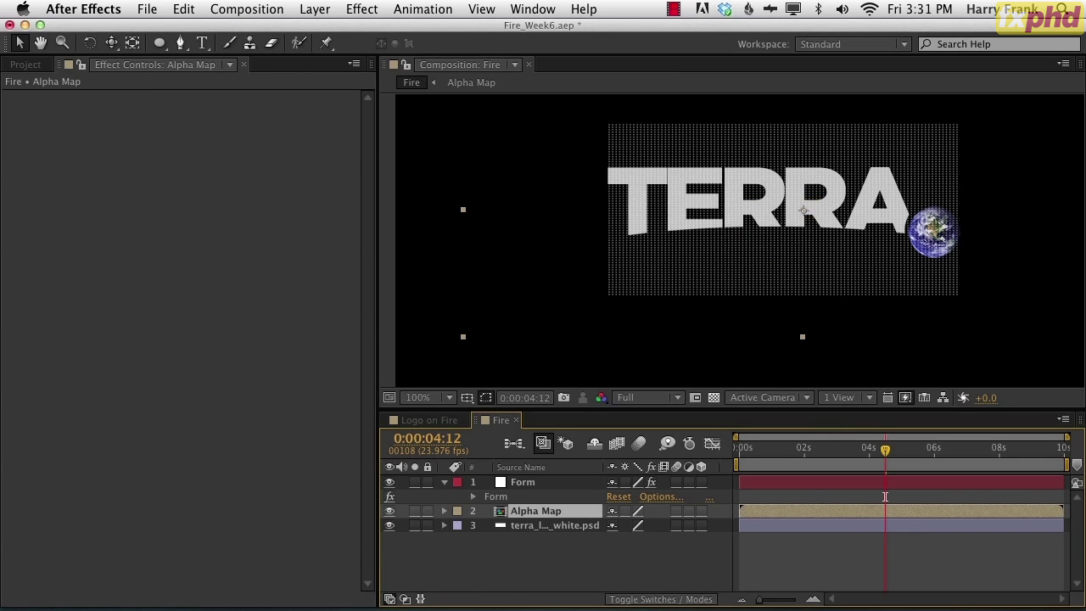
- Open the Alpha Map composition and apply a Fast Blur with Blurriness 15 to its logo layer
double_click(548, 513)
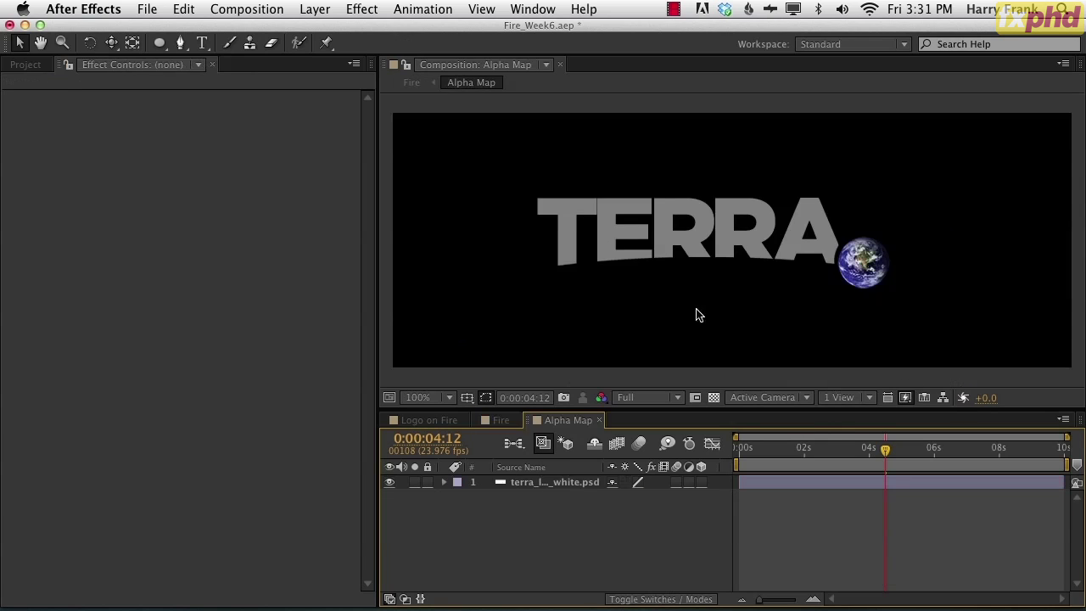
key(h)
drag(696, 311, 738, 291)
key(v)
click(500, 211)
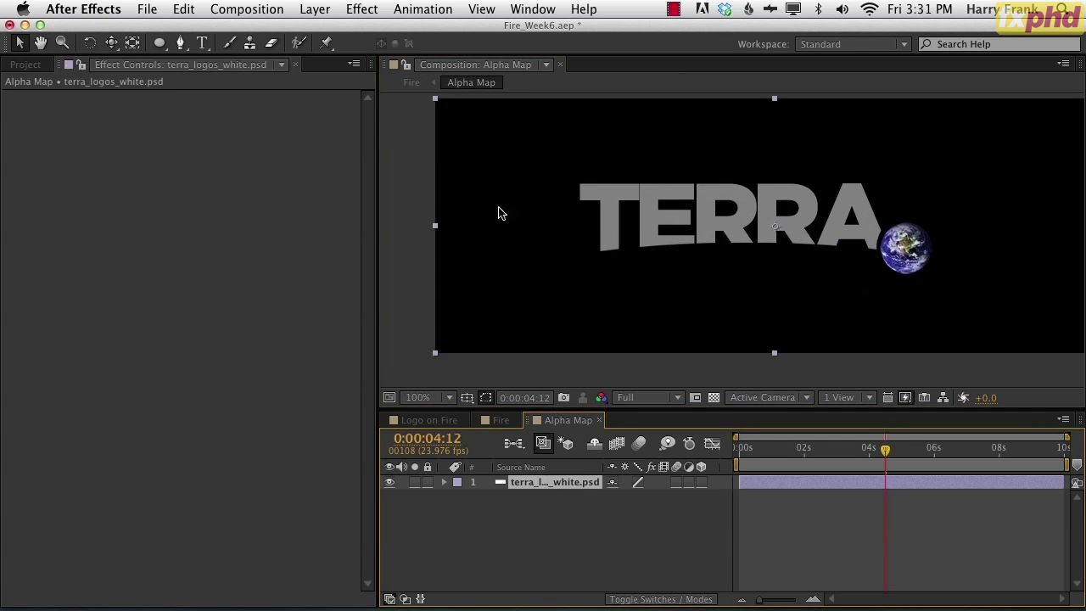
click(359, 9)
mouse_move(398, 123)
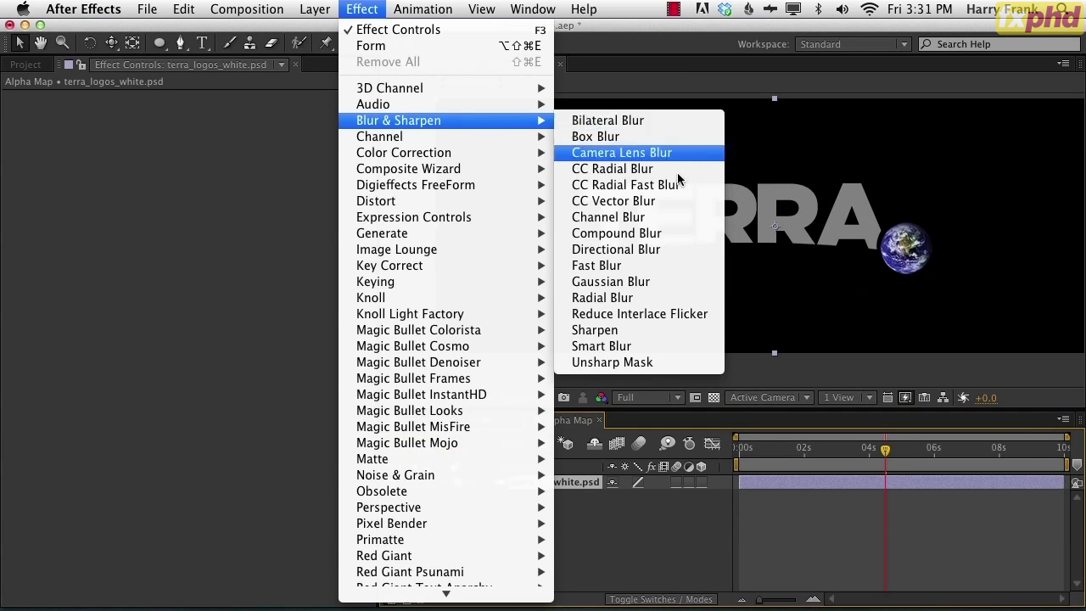
click(645, 266)
drag(213, 111, 225, 117)
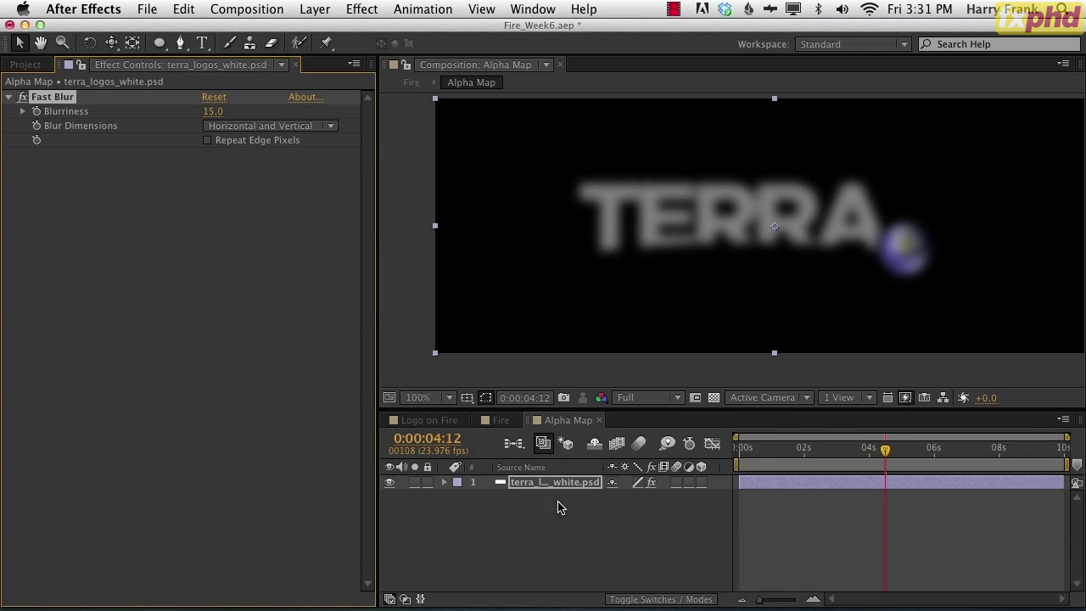
- Reveal the Fast Blur on the logo layer and toggle it off and on to compare the result
click(536, 482)
key(e)
click(388, 498)
click(388, 498)
click(388, 498)
click(388, 499)
- Return to the Fire composition, move the Alpha Map layer below the Terra logo and hide it
click(500, 420)
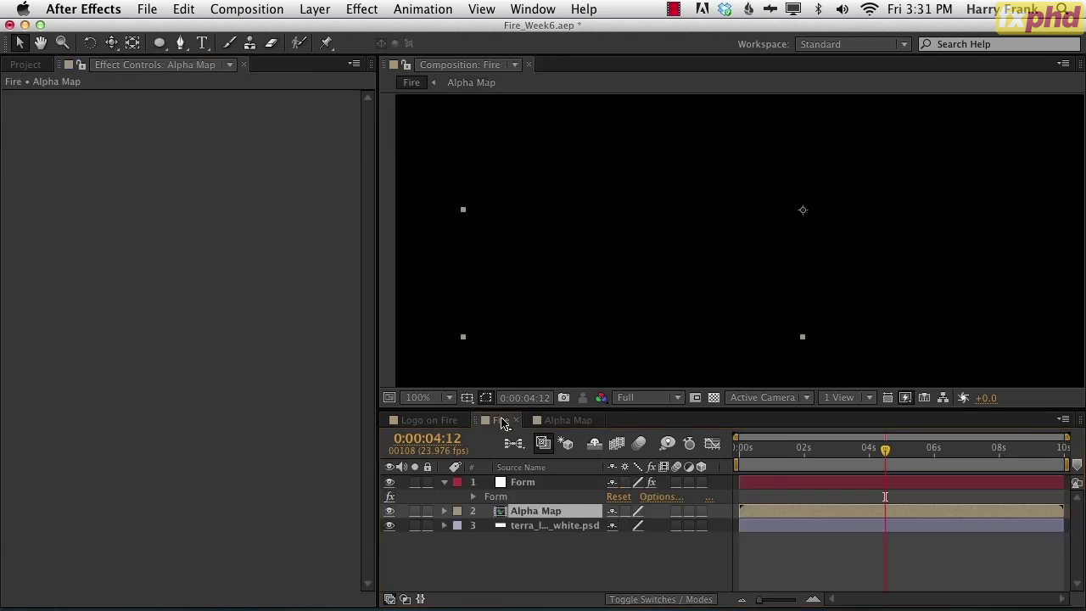
drag(542, 512, 540, 540)
click(389, 525)
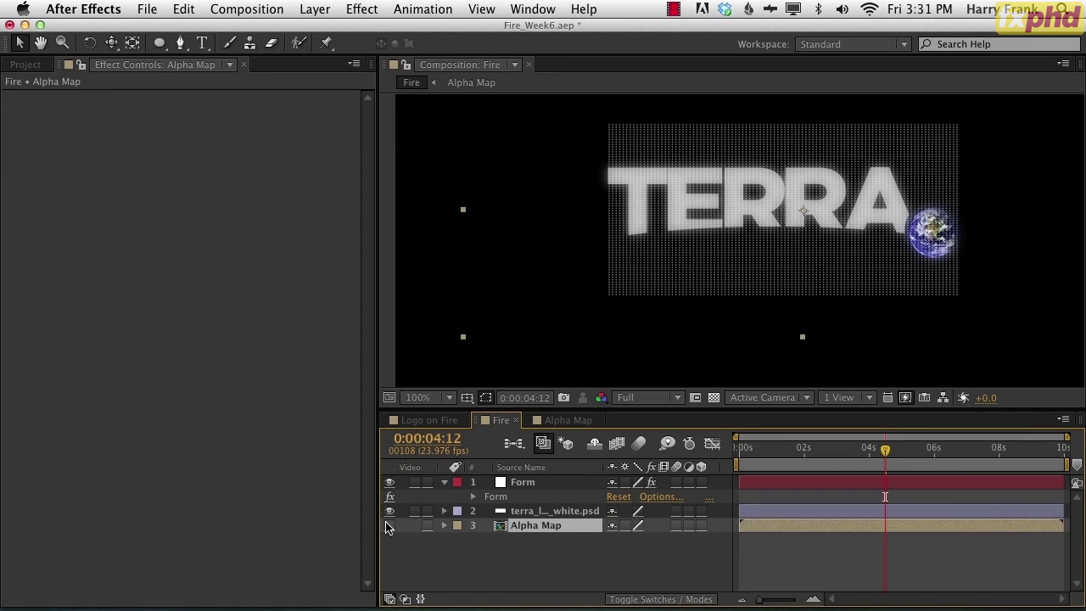
- In Form's Color and Alpha layer map, choose the Alpha Map layer and set Functionality to A to A
click(528, 497)
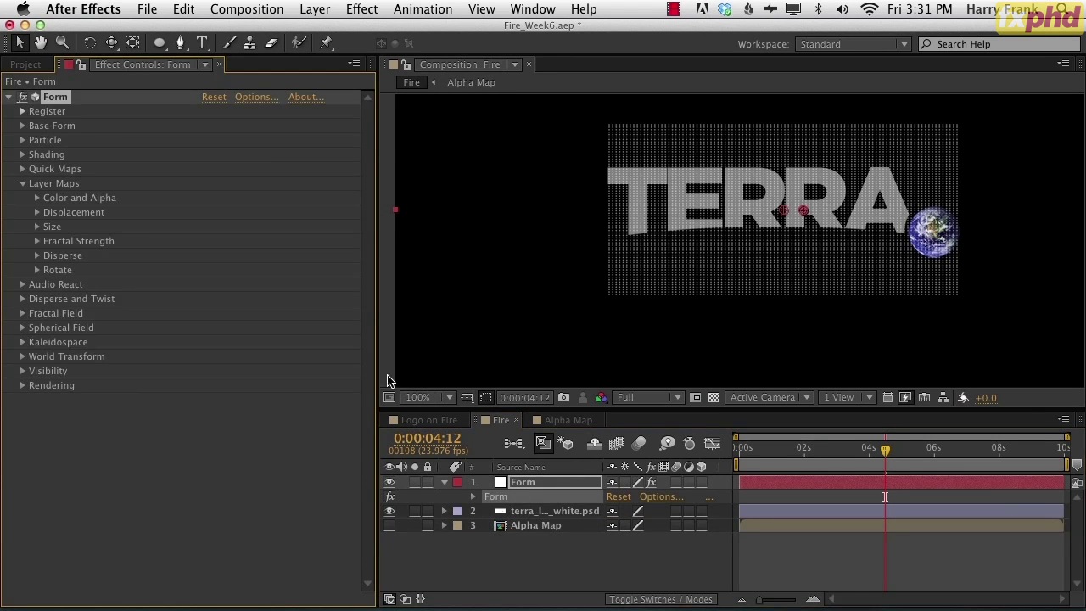
click(37, 198)
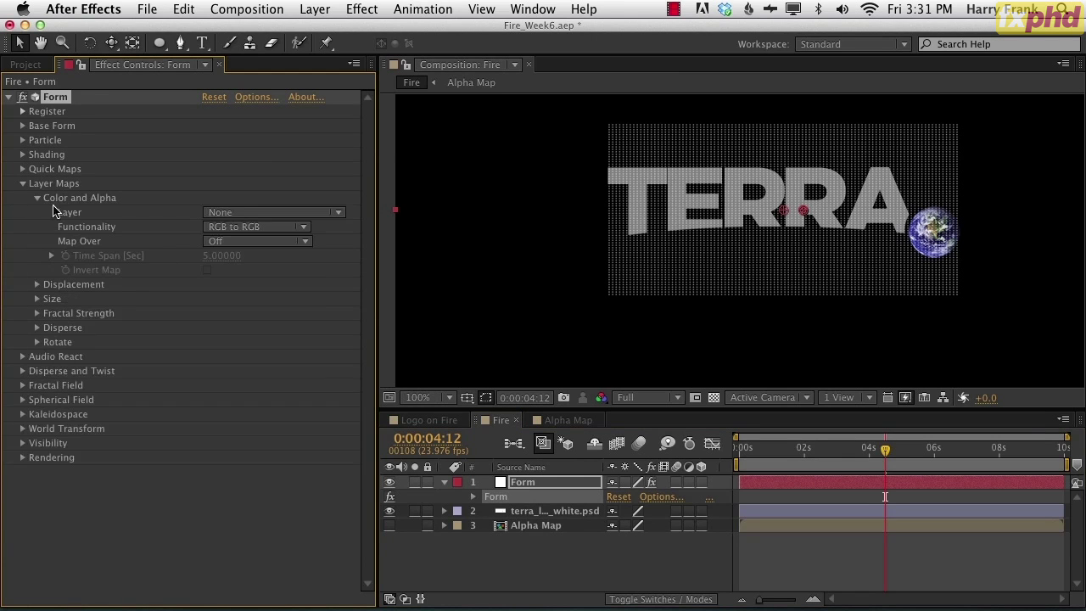
click(247, 207)
click(242, 214)
click(262, 285)
click(235, 229)
click(236, 228)
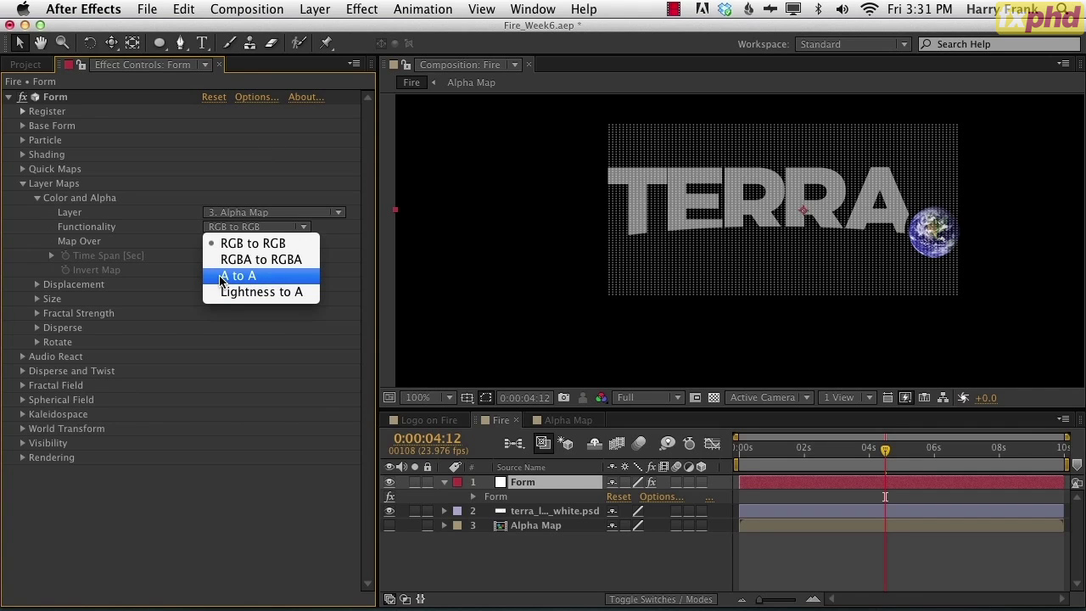
click(281, 283)
click(224, 246)
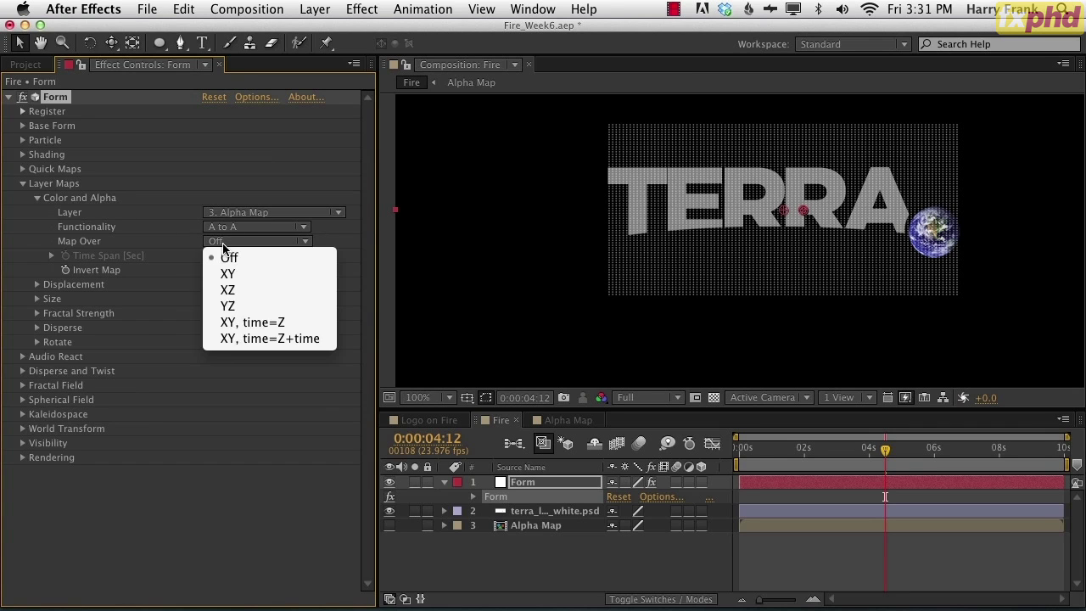
click(198, 185)
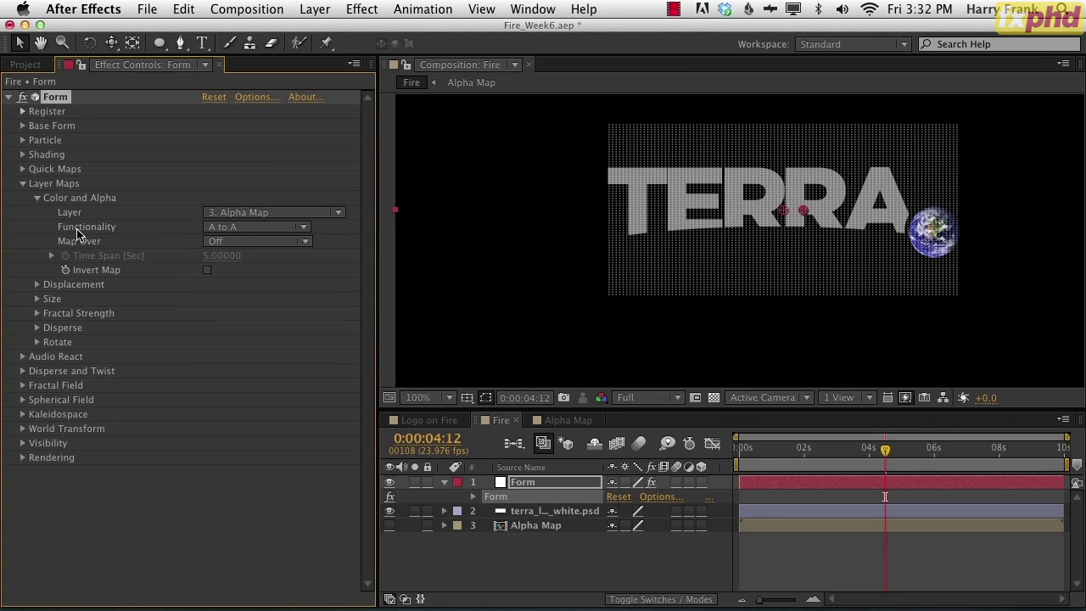
- Look at the blurred logo in the Alpha Map composition, close it and return to the Form effect in the Fire composition
click(246, 244)
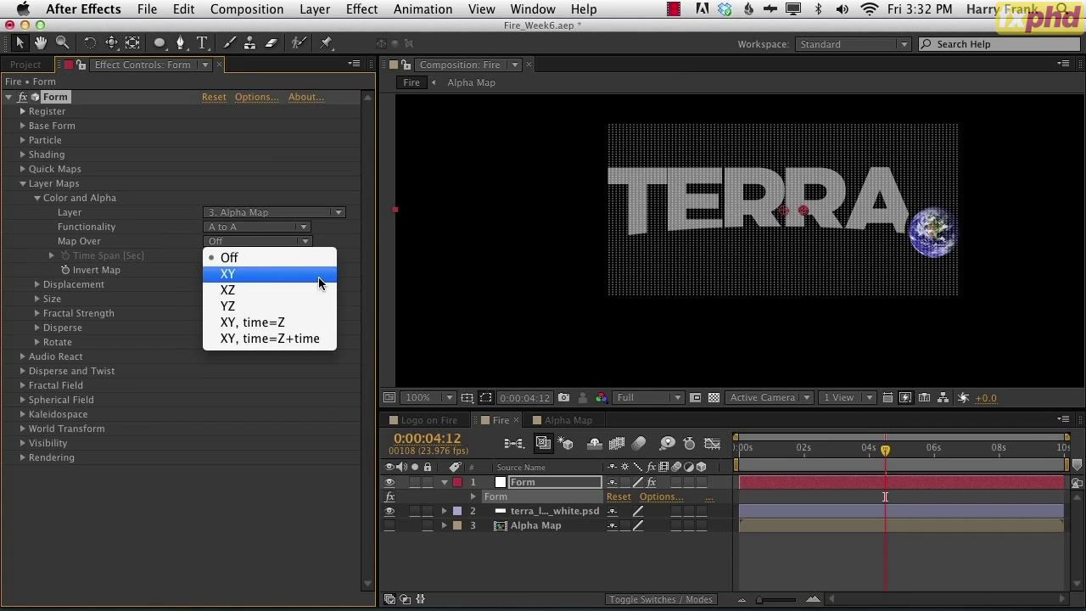
click(377, 177)
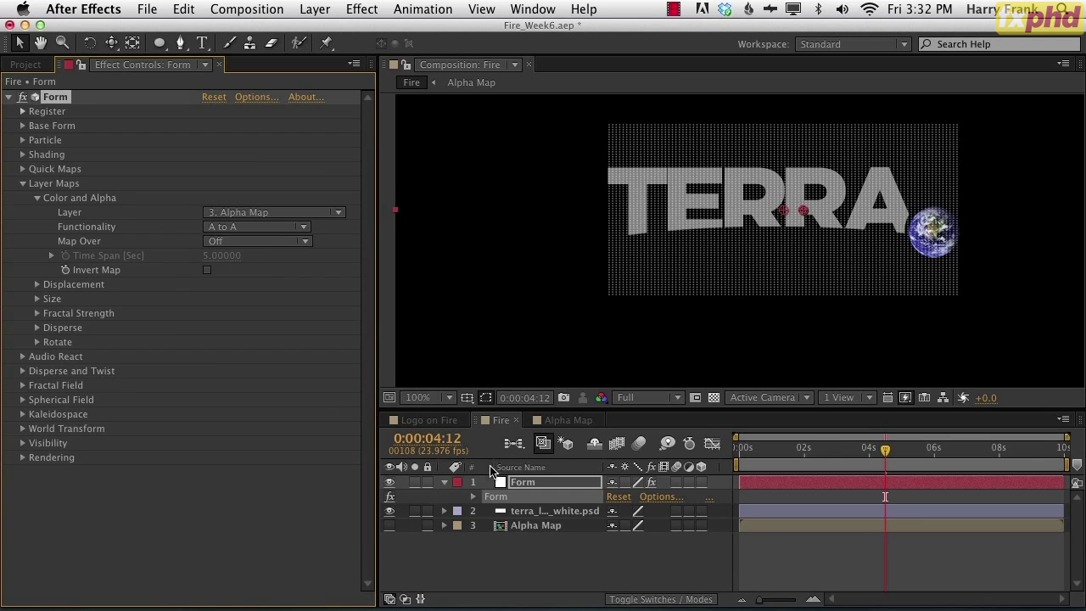
double_click(521, 526)
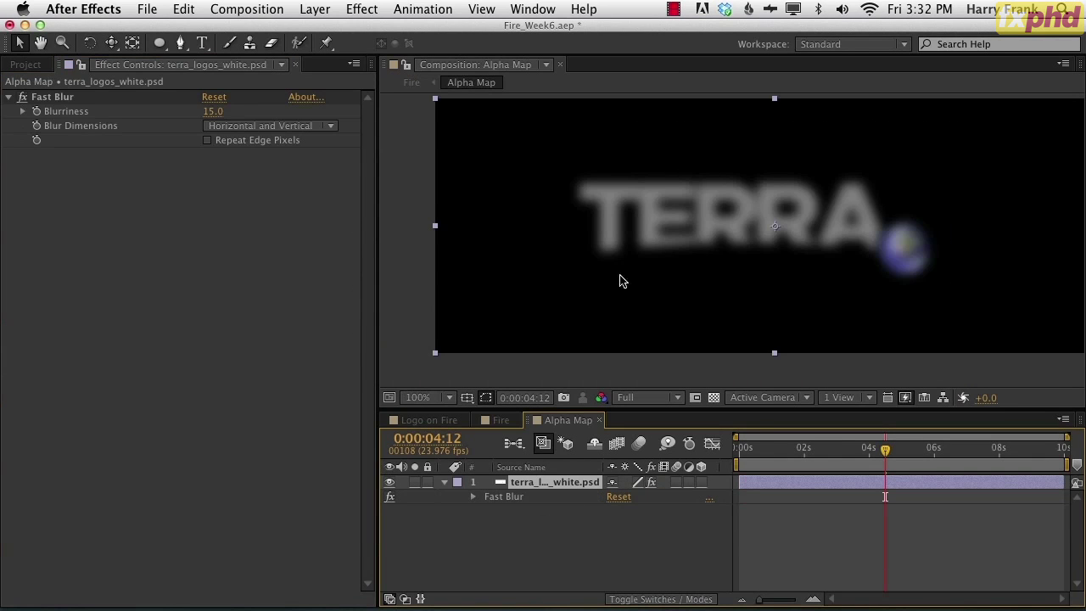
key(super+w)
click(504, 492)
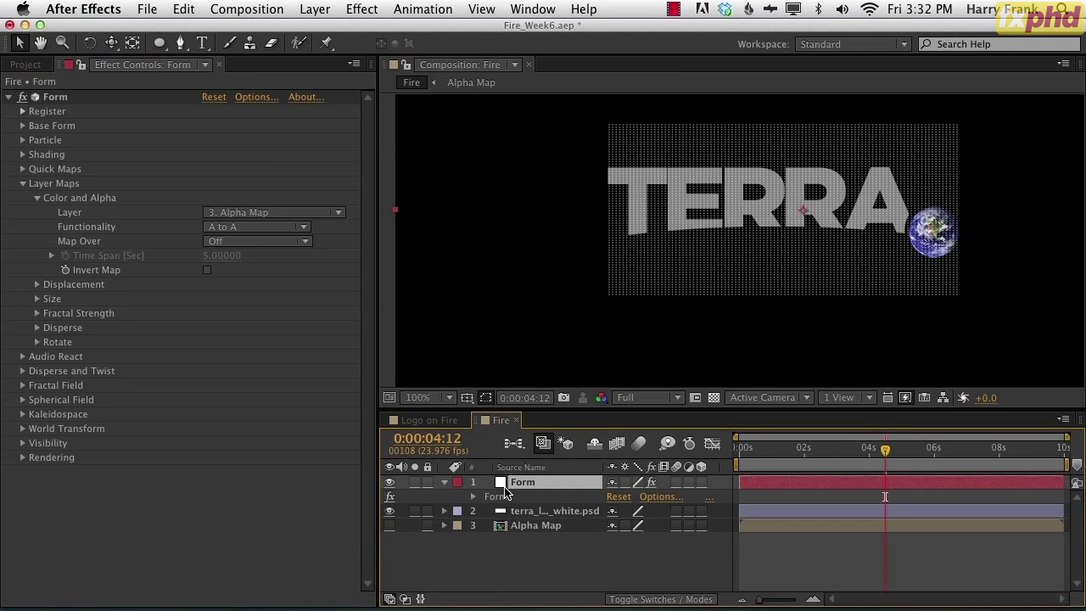
click(504, 492)
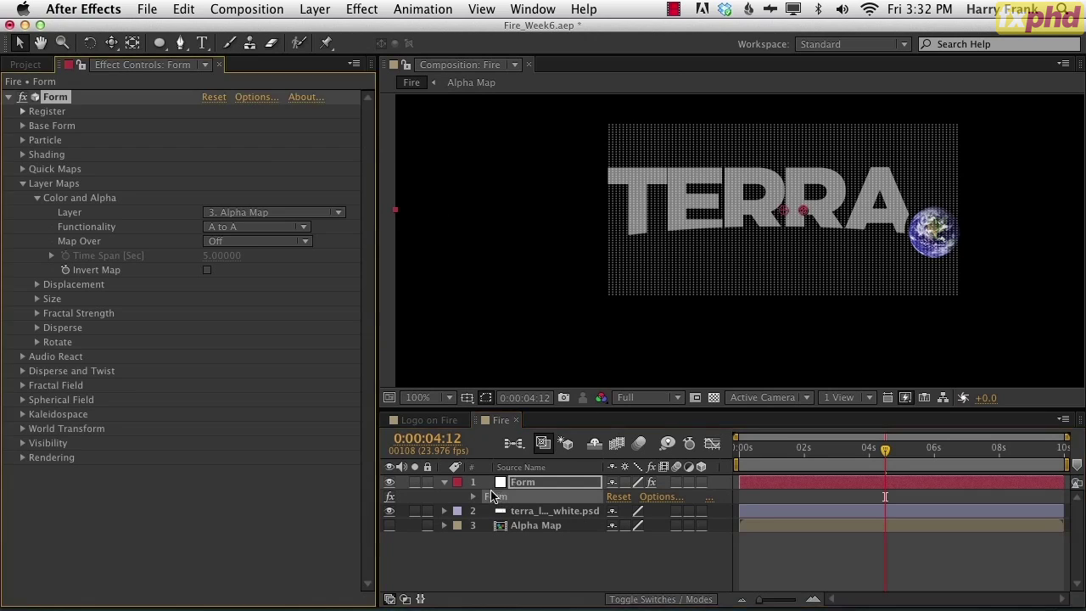
- Set the Color and Alpha map's Map Over to XY, and hide and reshow the Terra logo to check the mapped particles
click(237, 242)
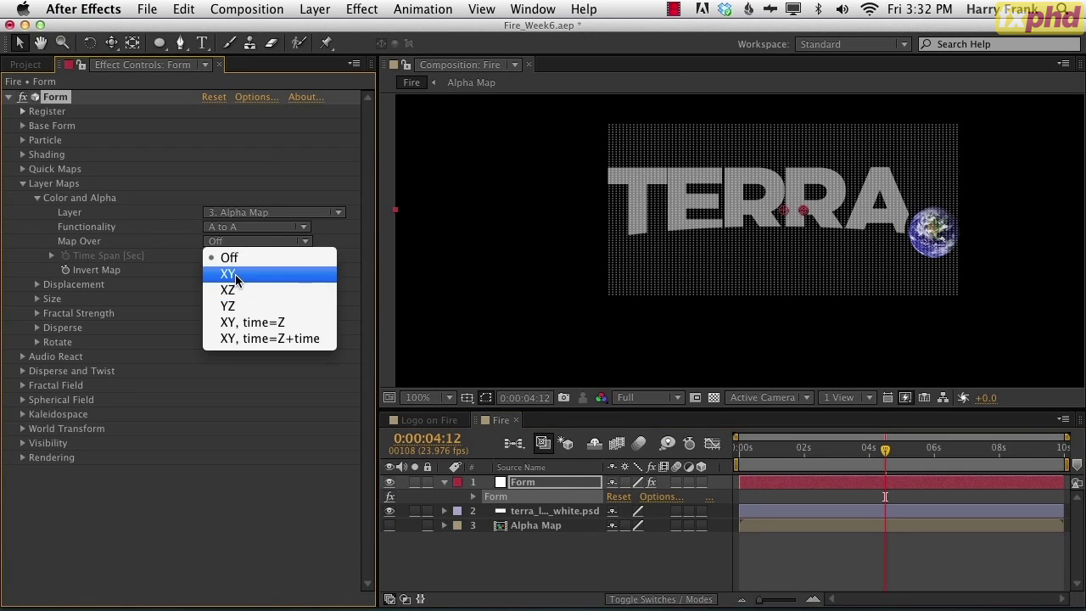
click(237, 274)
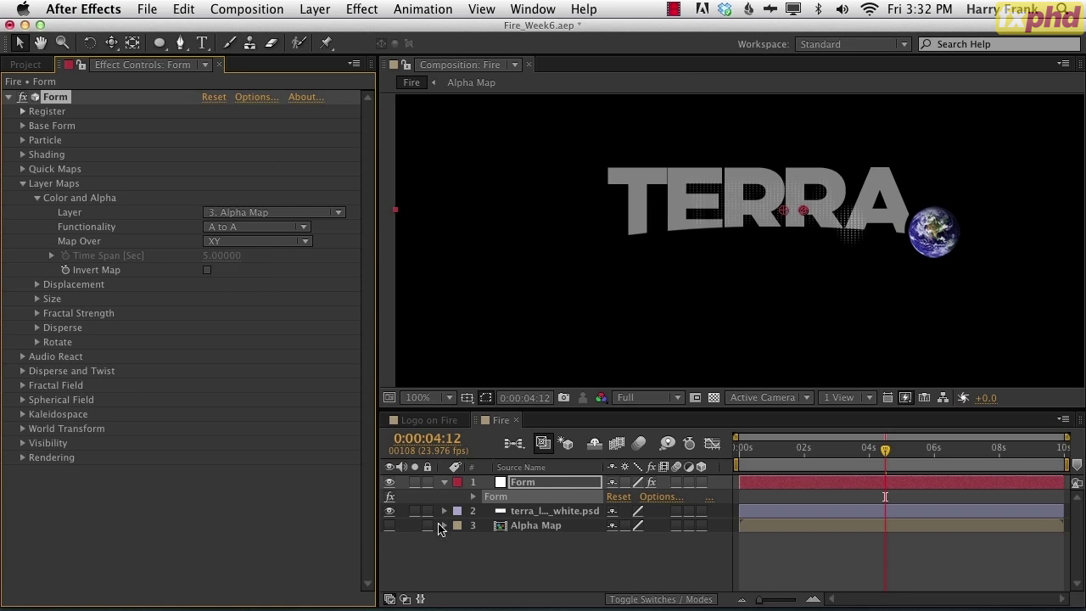
click(389, 512)
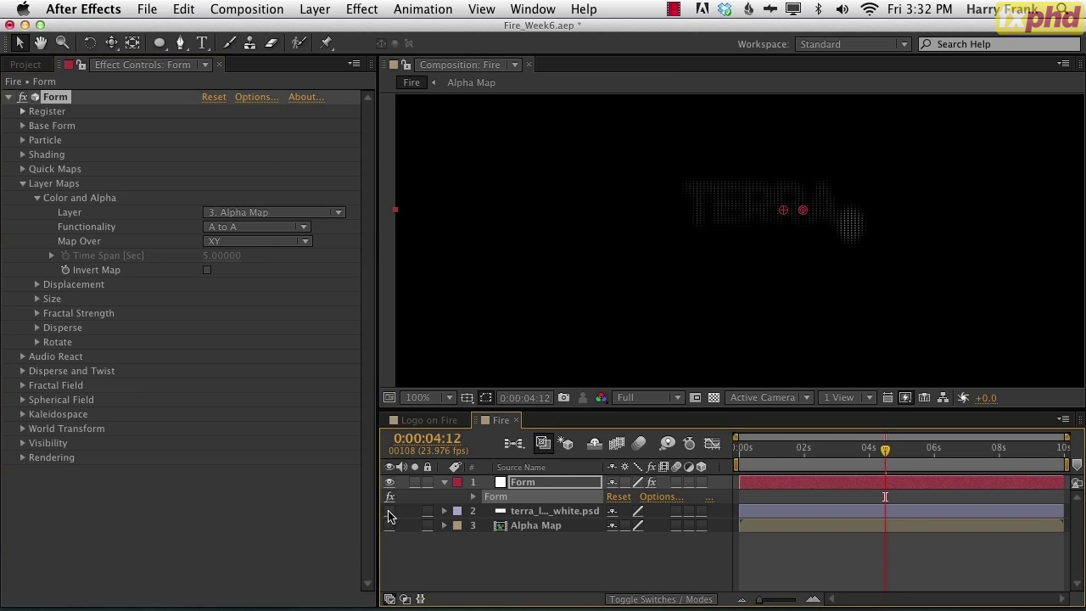
click(390, 512)
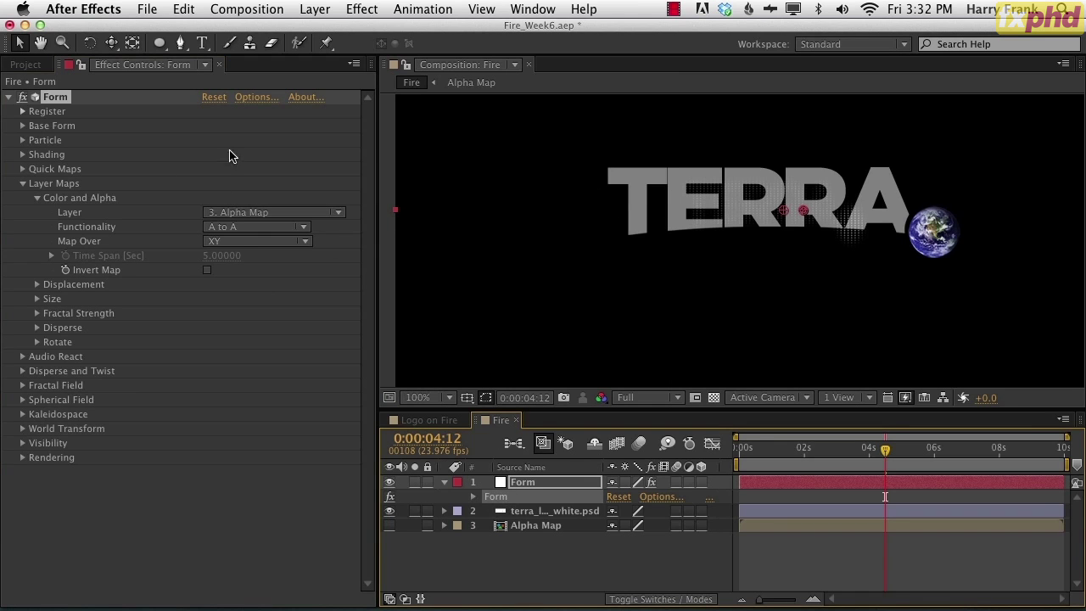
- Widen Form's base grid by setting Size X to 690
click(23, 126)
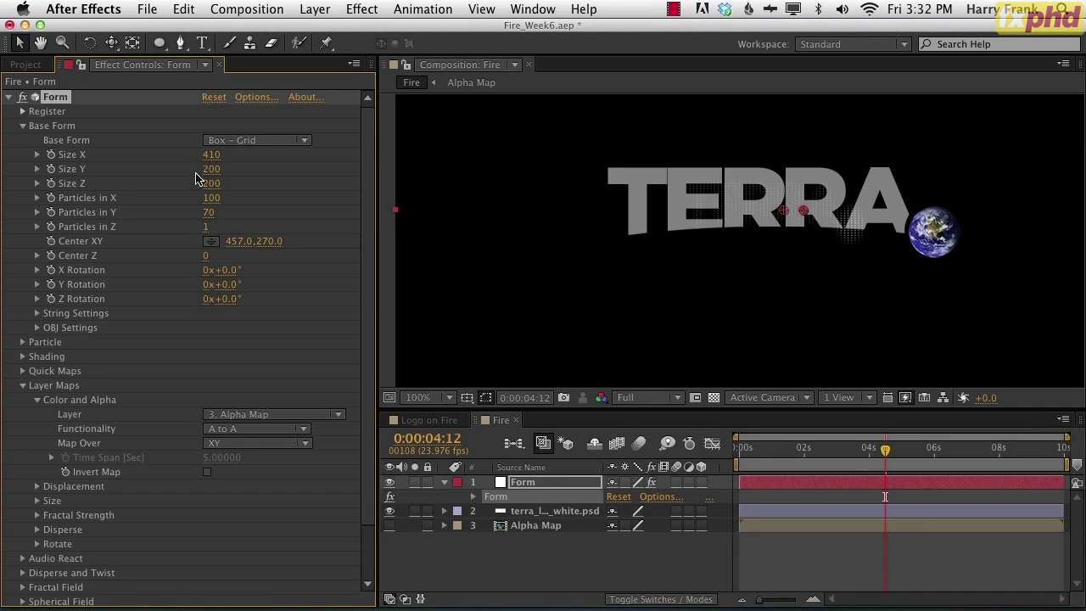
drag(212, 154, 260, 160)
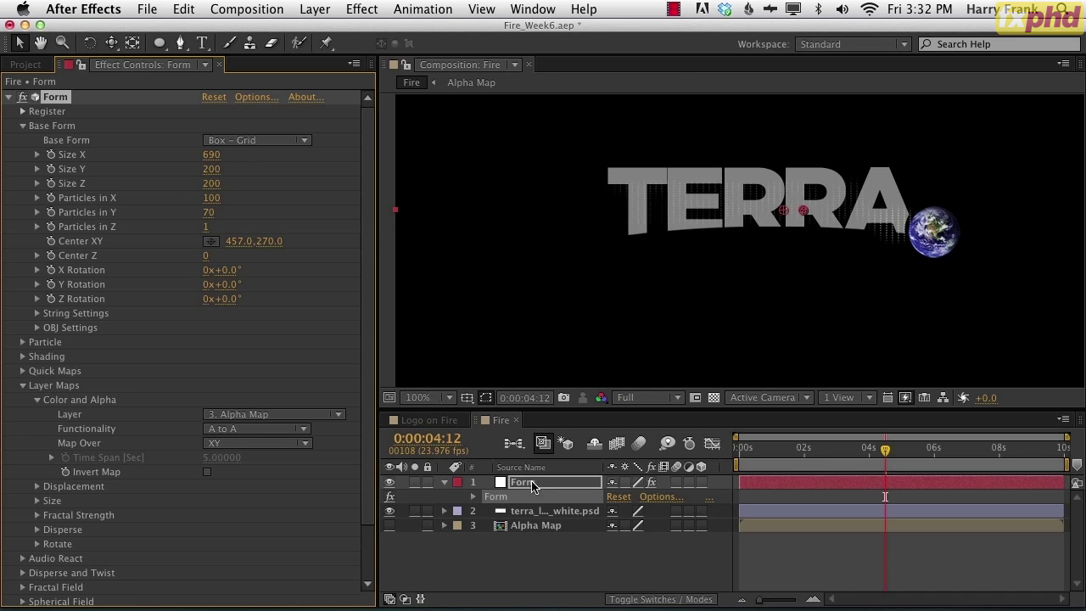
- In the Alpha Map composition, scale the blurred logo layer to about 179% and shift it sideways so the lettering fills the frame
double_click(534, 526)
key(space)
drag(764, 271, 781, 269)
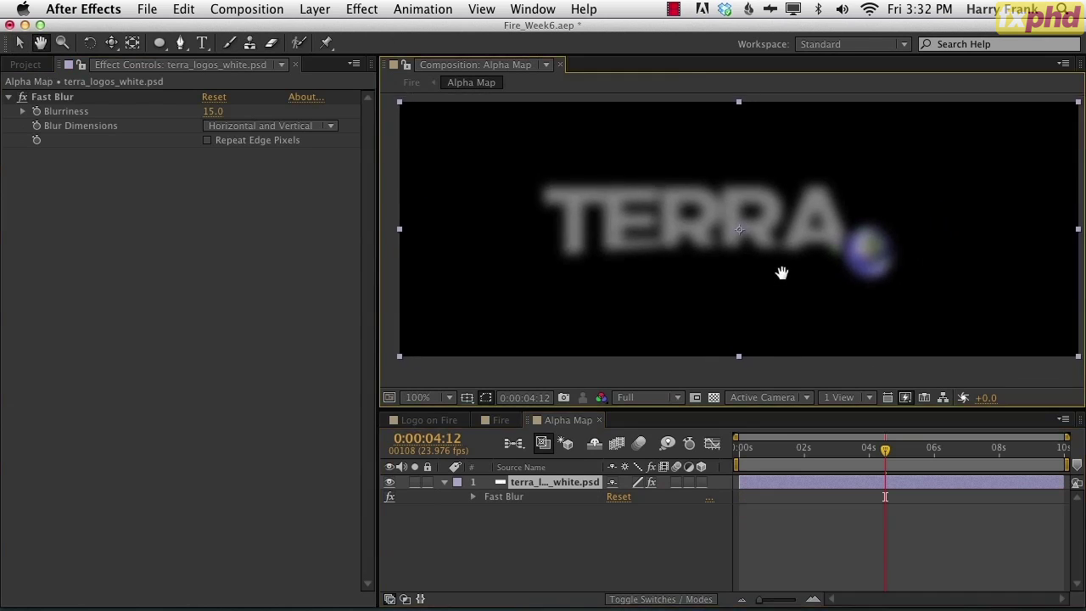
click(556, 559)
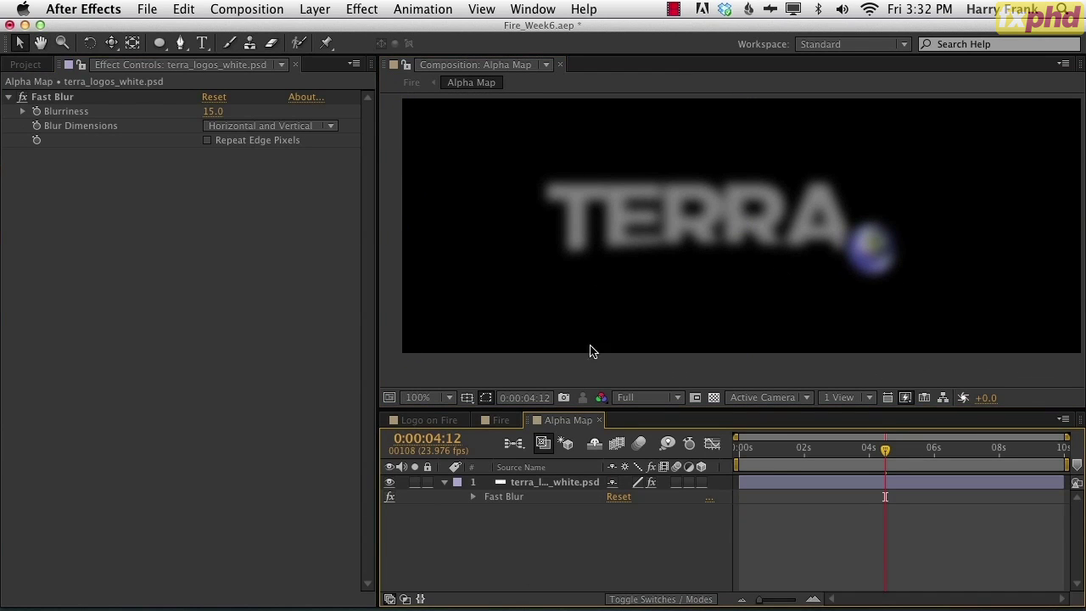
click(572, 484)
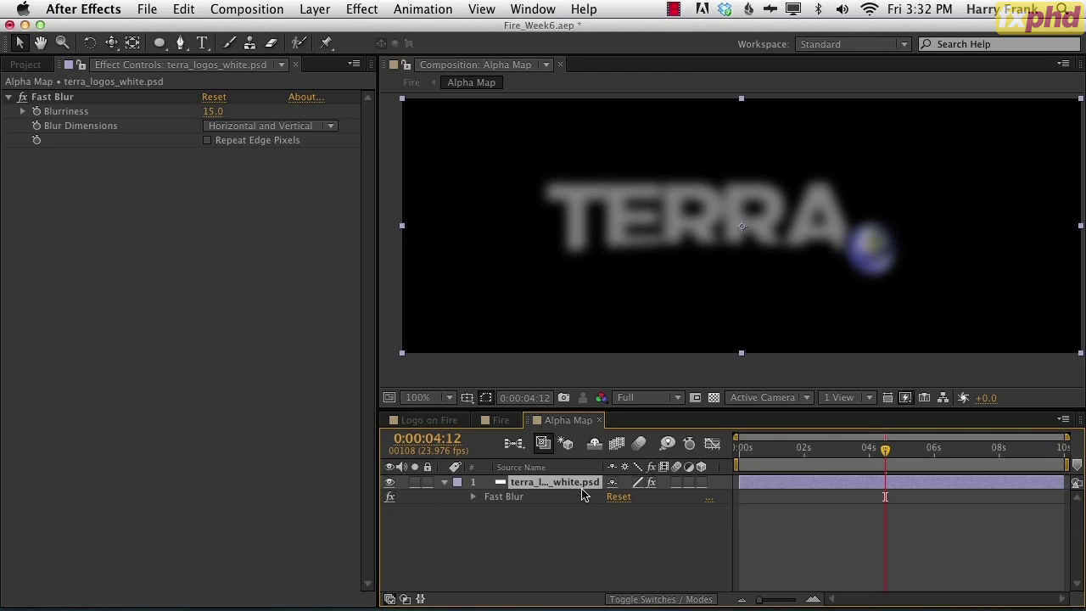
key(s)
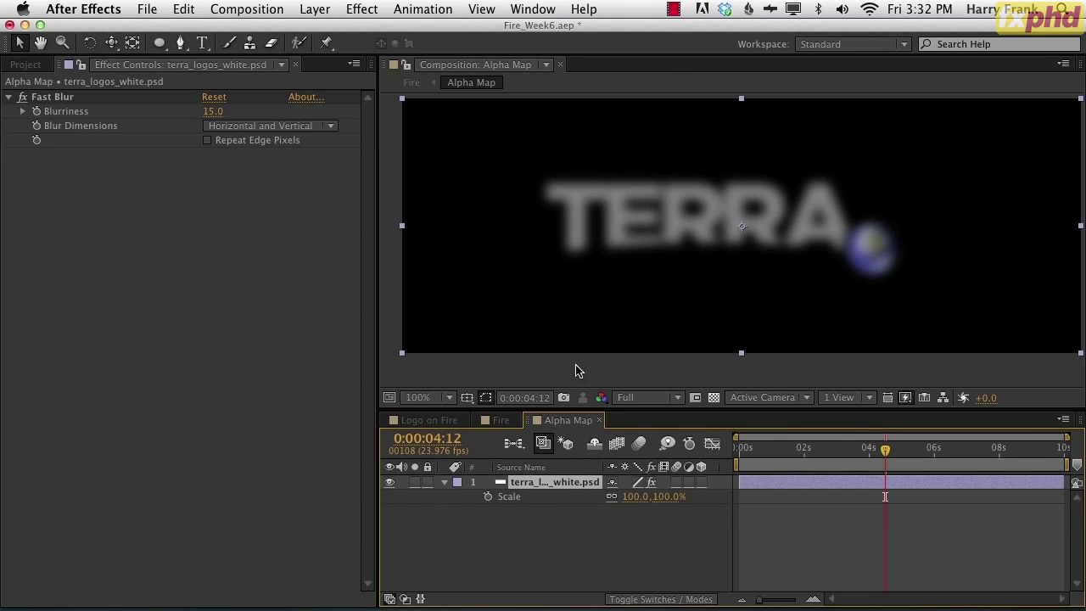
drag(638, 497, 738, 438)
drag(907, 241, 940, 241)
drag(626, 507, 636, 498)
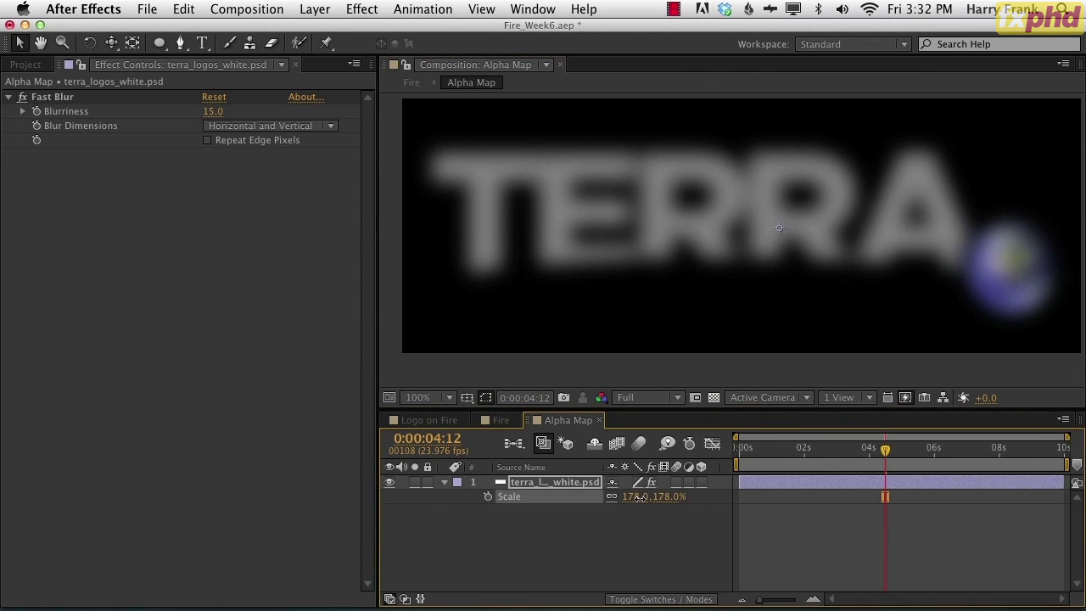
- Back in the Fire composition, set Form's Size X to 460, Particles in X to 222 and Particles in Y to 273
click(499, 421)
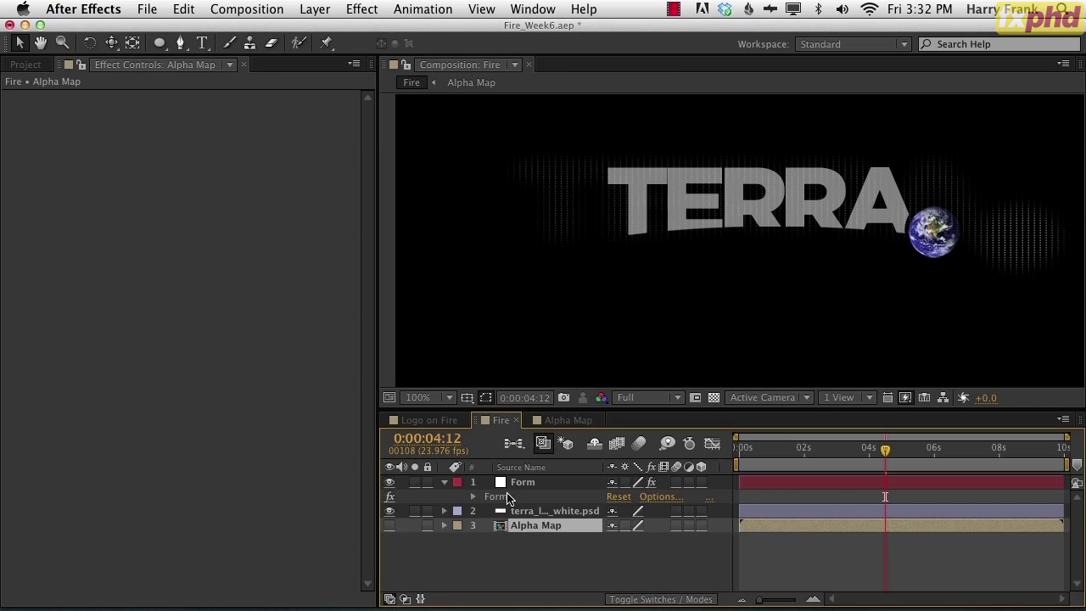
click(508, 497)
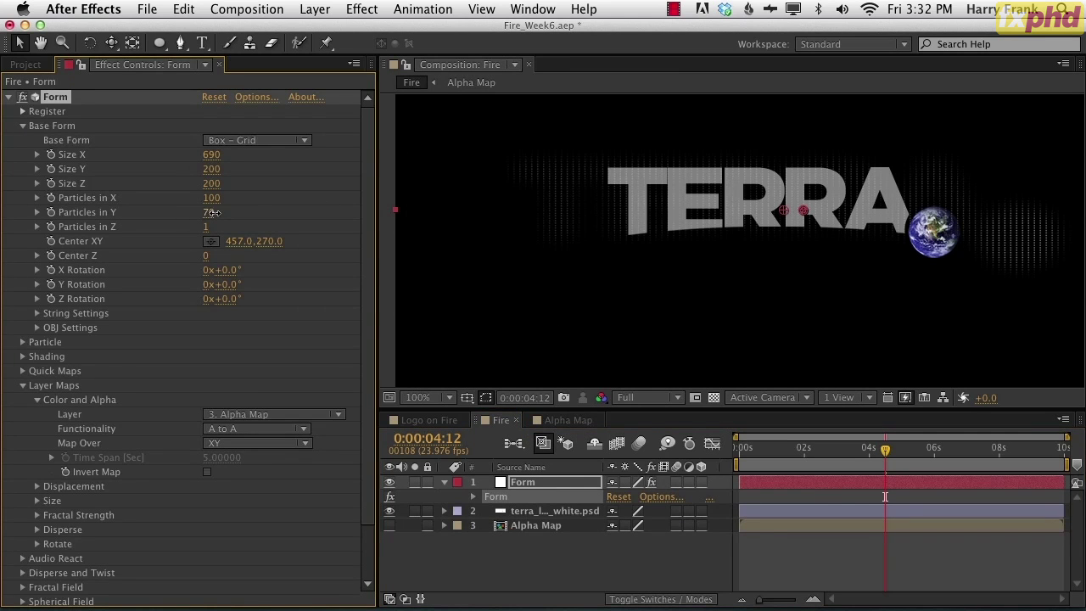
drag(240, 217, 303, 224)
drag(229, 157, 197, 155)
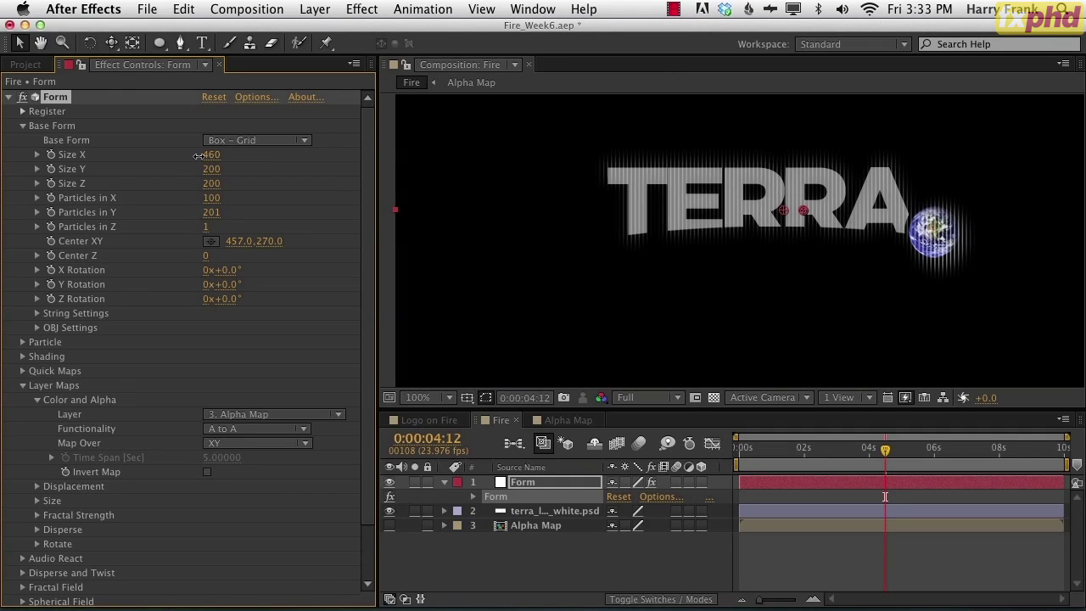
drag(211, 213, 322, 202)
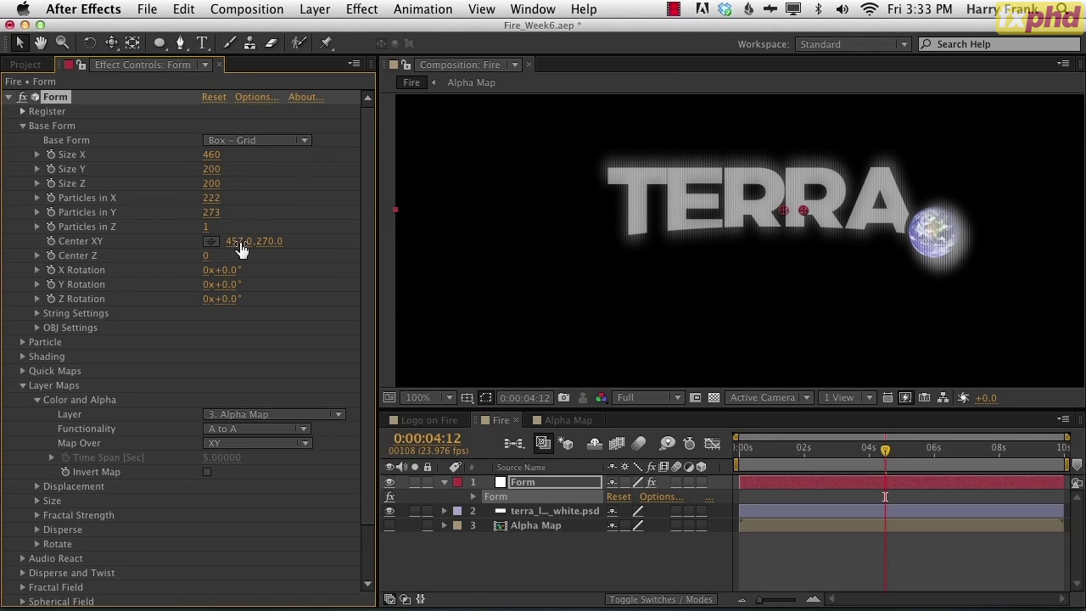
- Align the particle grid with the logo by setting Form's Center X to 455 and Size X to 450
drag(233, 241, 241, 243)
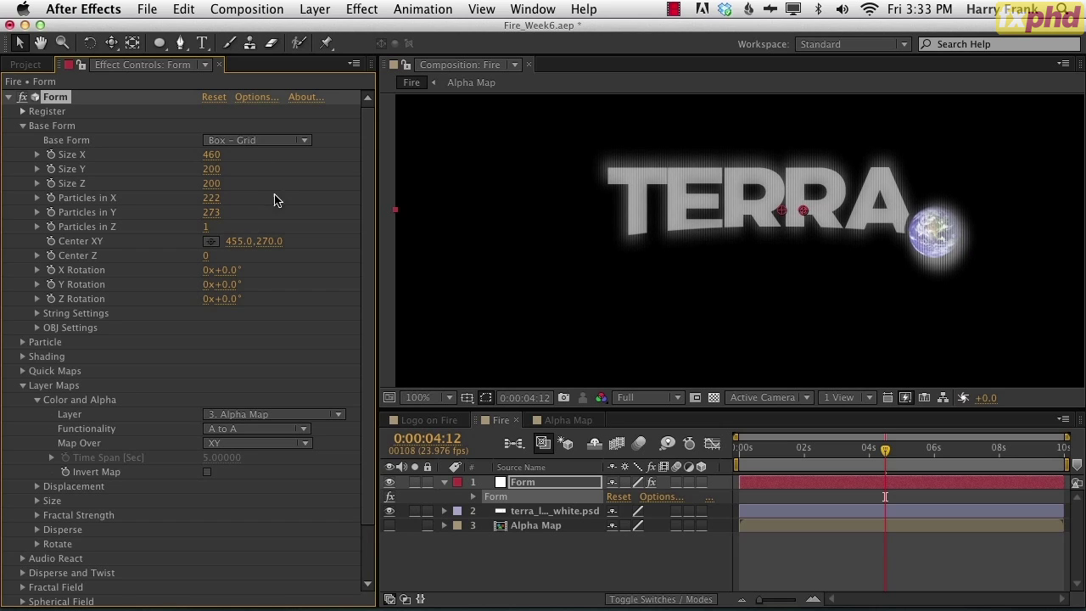
click(211, 155)
key(shift+Down)
key(shift+Up)
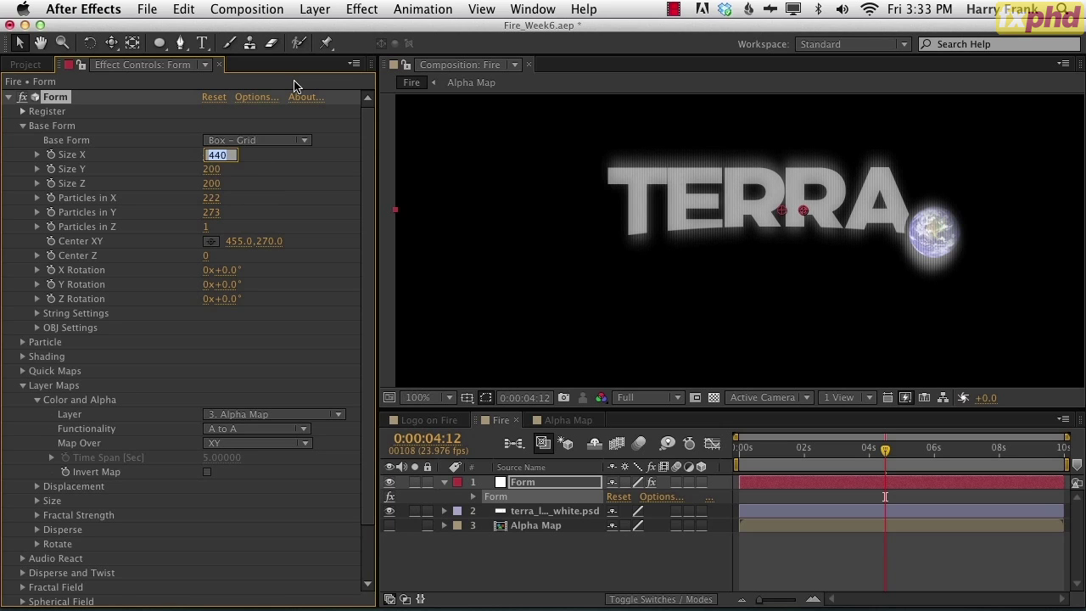
key(shift+Up)
click(337, 263)
- Fine-tune Form's Center XY to 454, 269 and deselect the layer to check the alignment
click(244, 243)
key(Down)
key(Down)
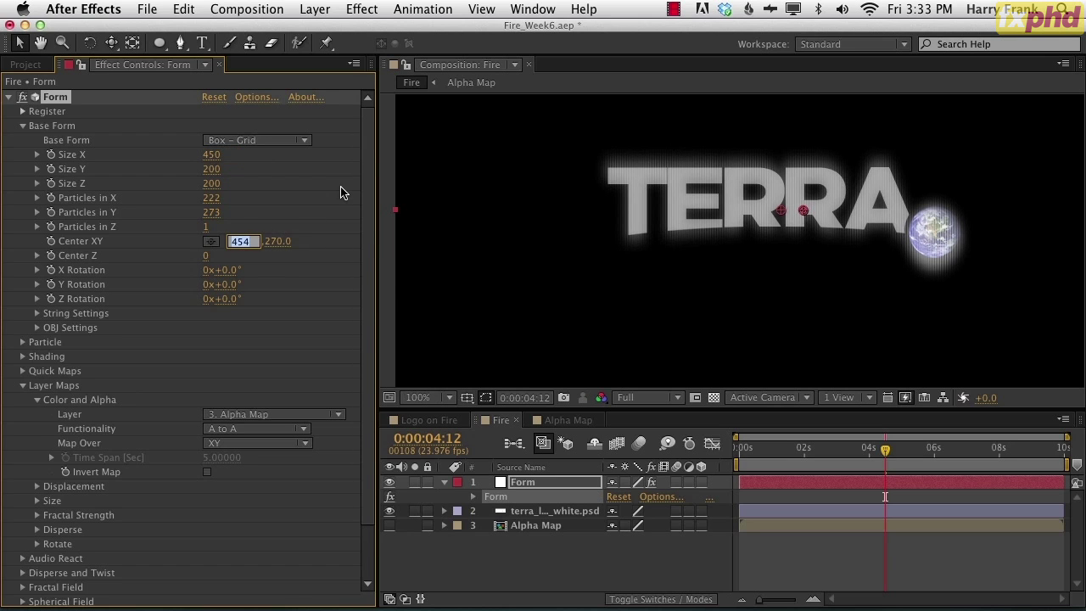
key(Up)
key(Tab)
key(Up)
key(Down)
key(Down)
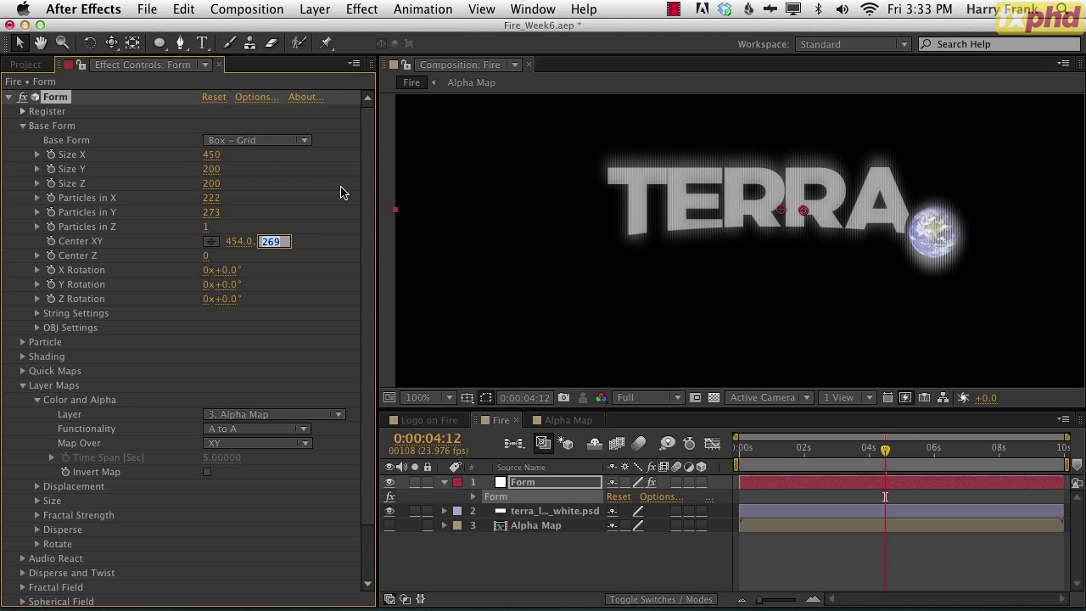
click(522, 570)
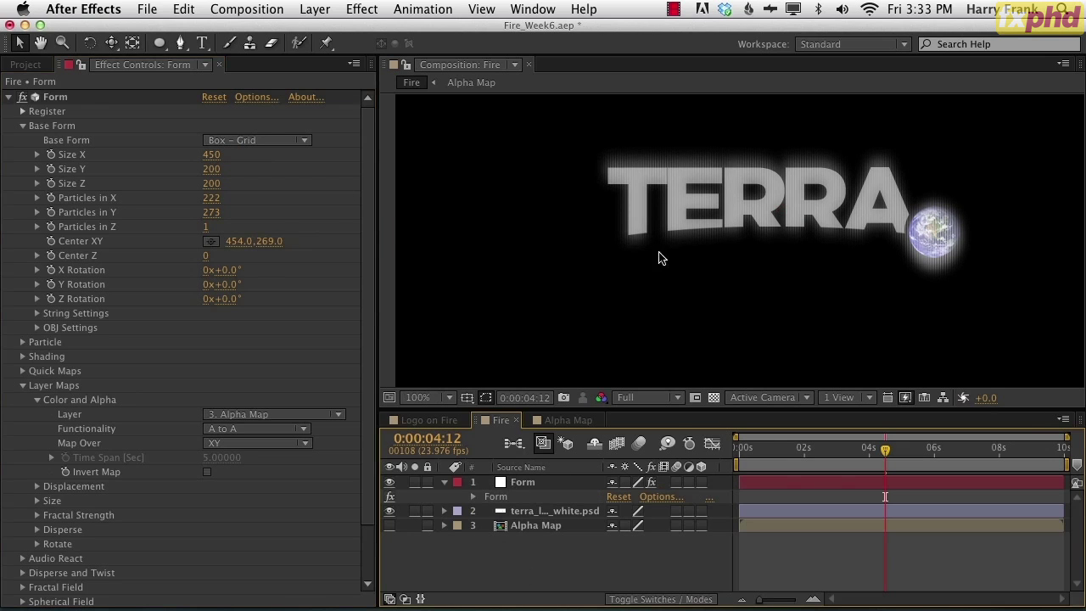
- In the Alpha Map composition, move the scaled logo slightly down to centre it vertically in the frame
double_click(535, 525)
key(comma)
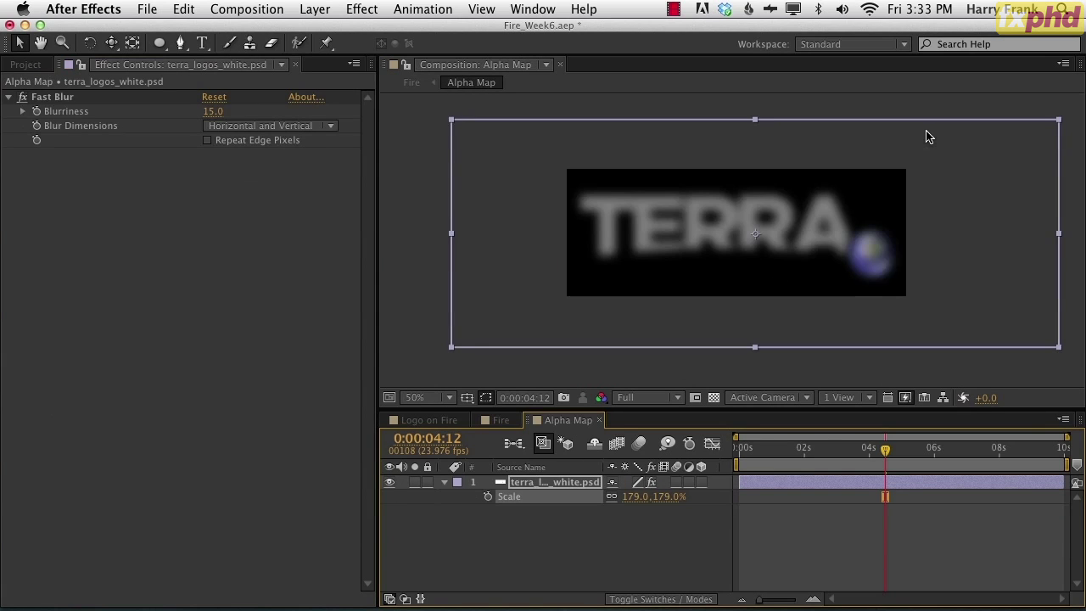
drag(803, 232, 803, 243)
- Return to the Fire composition and raise Form's center to 454, 250 so the particles line up with the logo
click(501, 421)
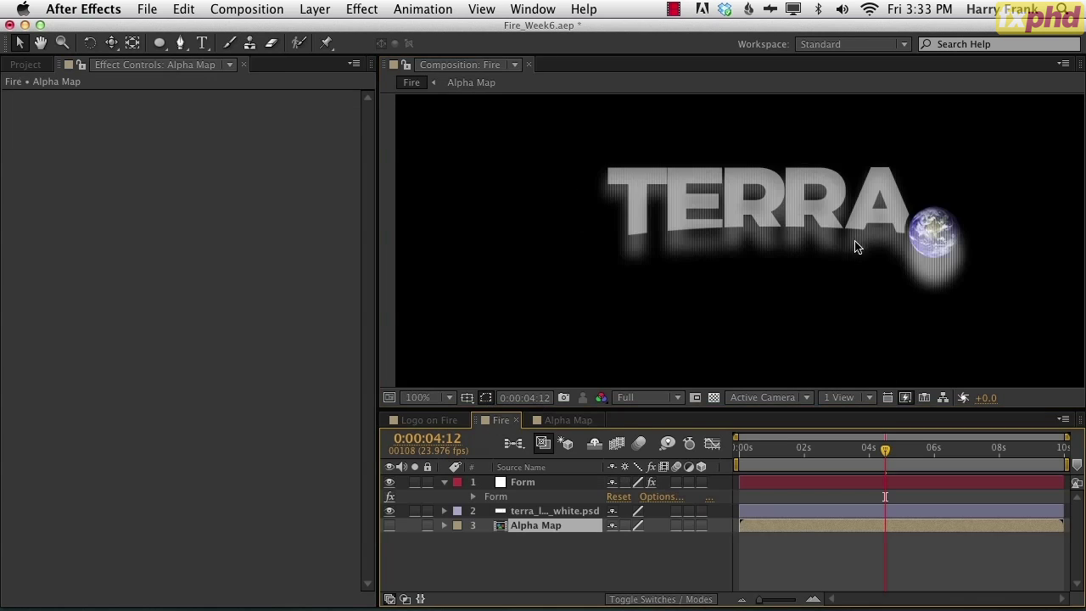
click(499, 499)
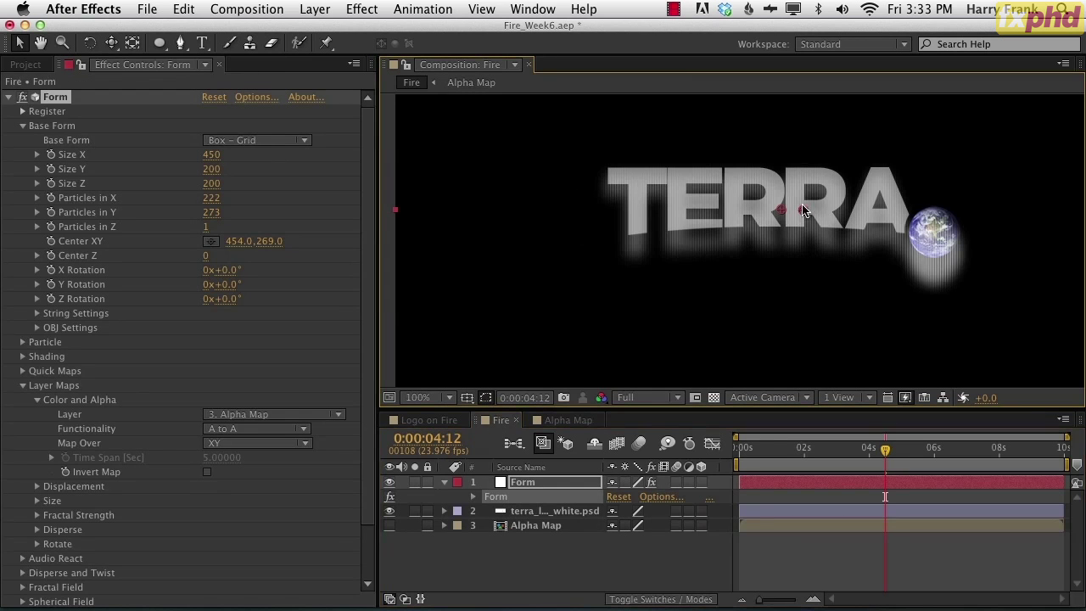
drag(779, 212, 776, 197)
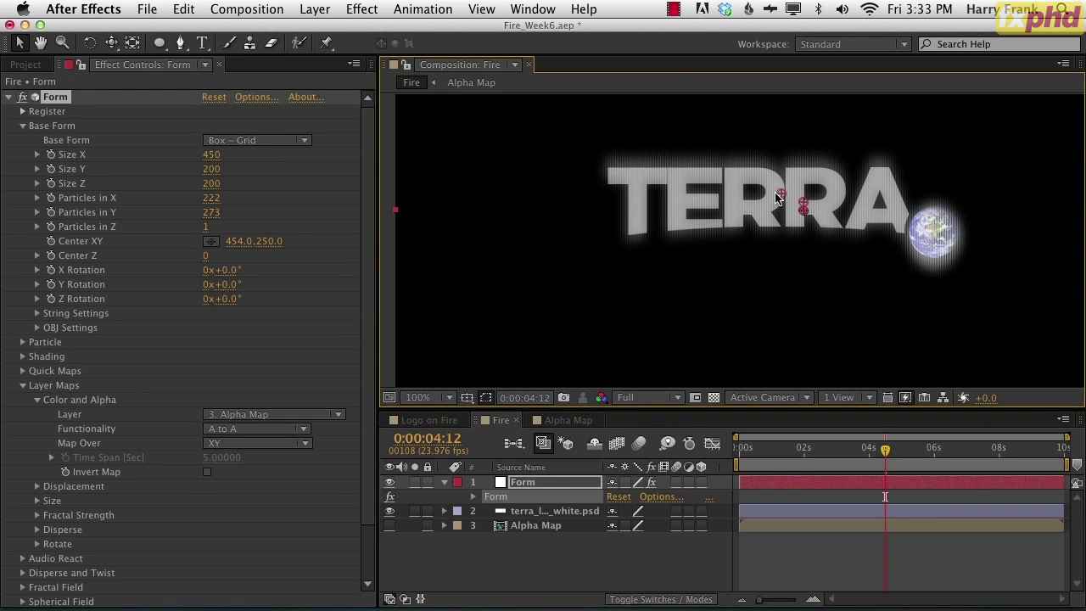
- In the Alpha Map composition, duplicate the logo layer and set the copy's Fast Blur to Vertical with a Blurriness of 43
double_click(528, 526)
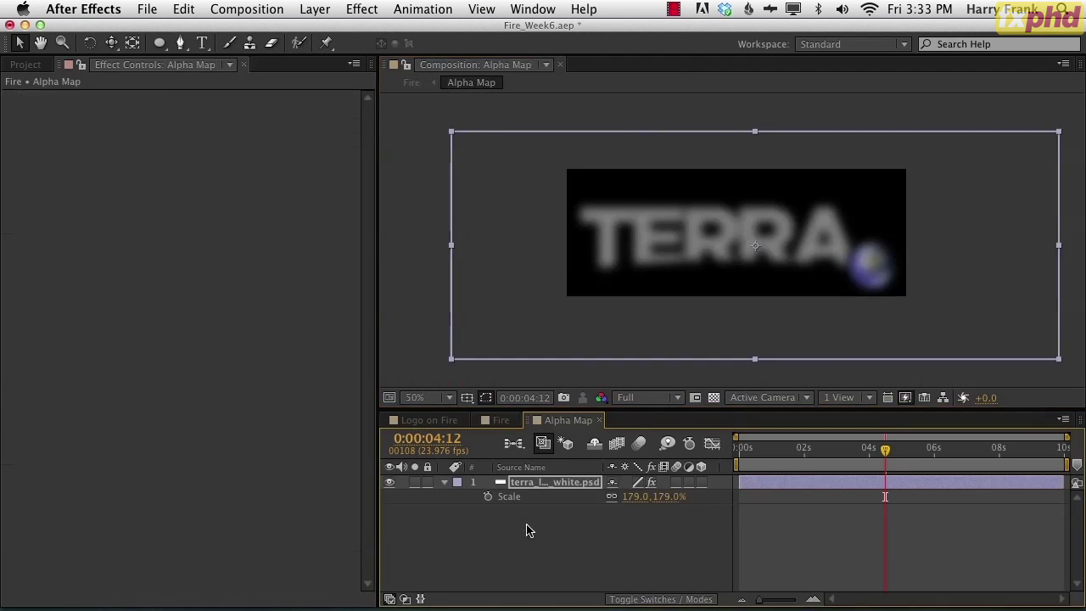
key(super+d)
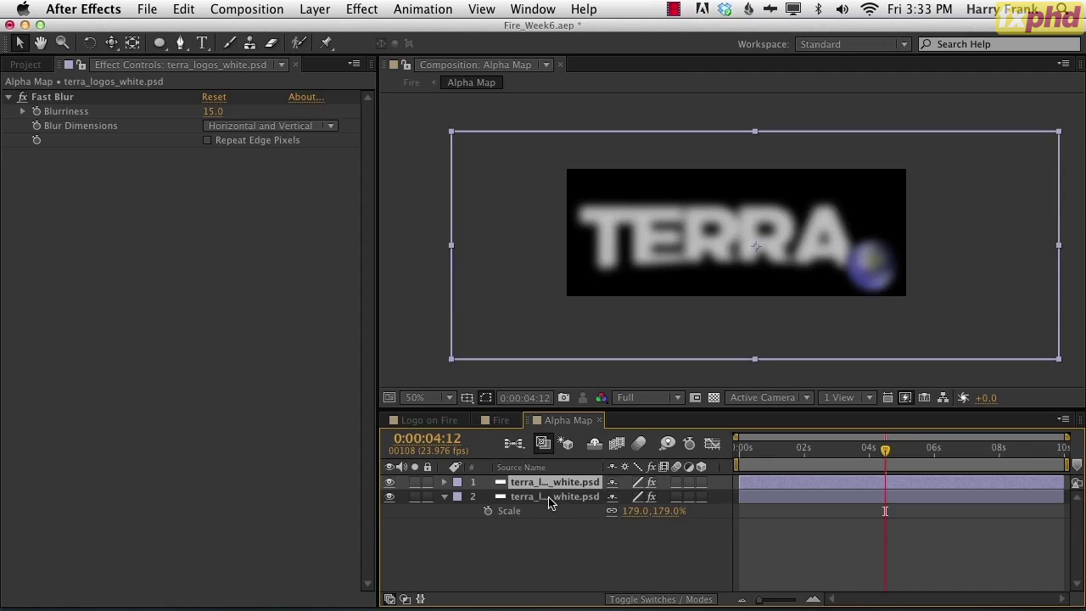
key(e)
click(514, 499)
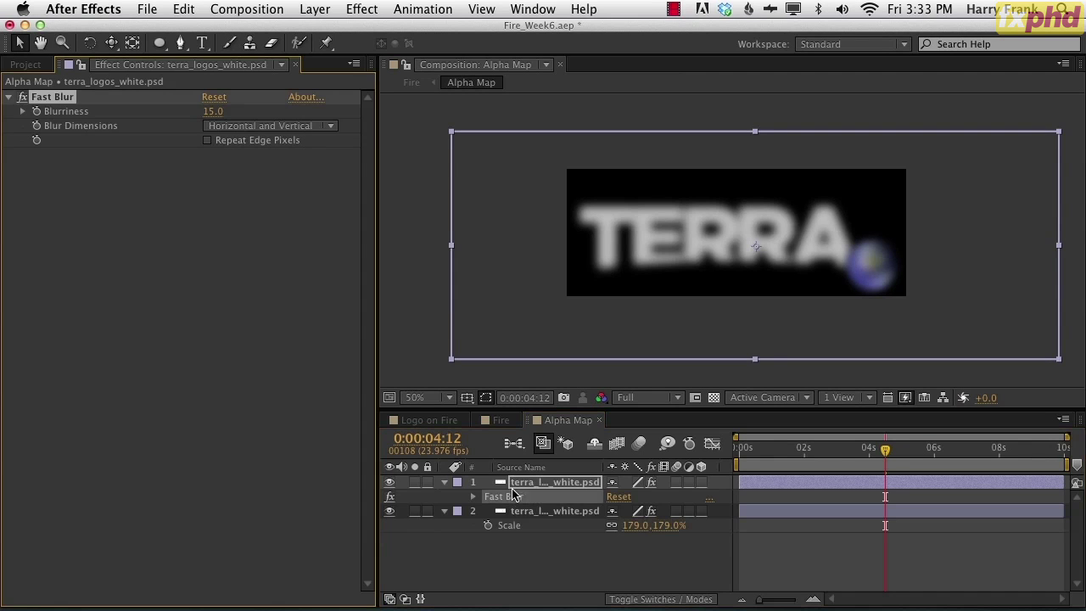
click(270, 127)
click(238, 175)
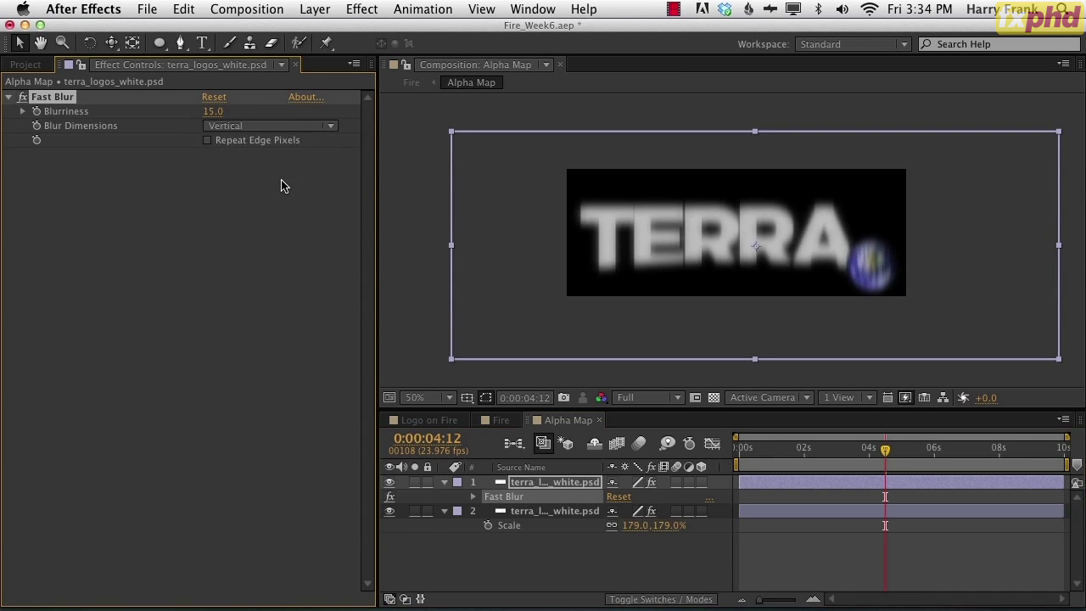
drag(212, 111, 242, 113)
- Move the duplicated logo layer up slightly and draw a wide rectangular mask over its upper half
drag(839, 229, 835, 217)
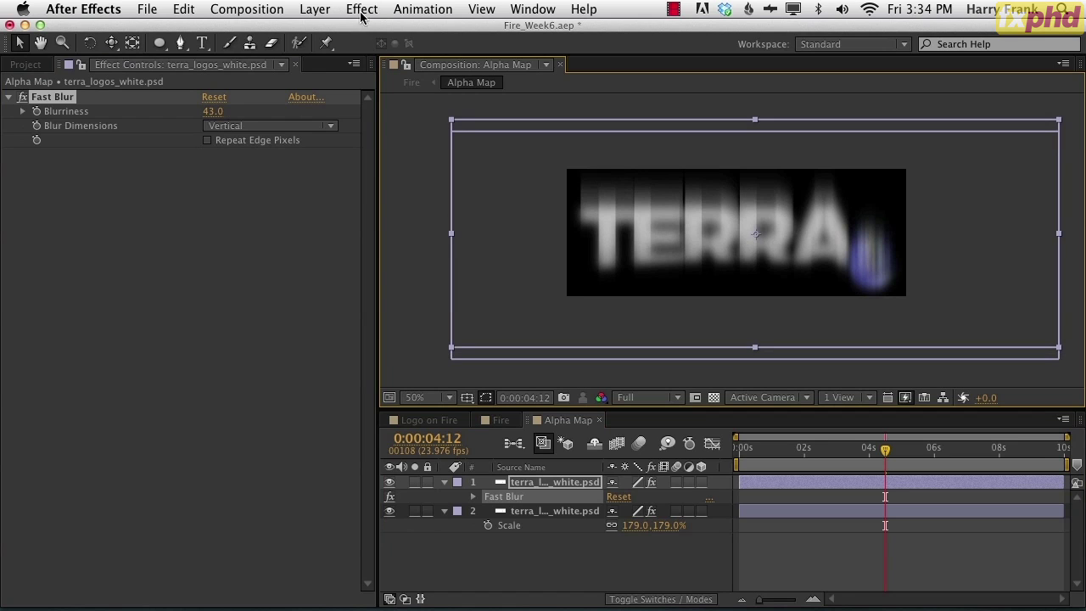
drag(165, 51, 225, 44)
drag(1062, 105, 436, 236)
- Duplicate the Fast Blur effect on the upper logo layer and set the second blur to Horizontal with a Blurriness of 5
click(51, 97)
key(super+d)
click(225, 183)
click(224, 217)
drag(213, 169, 100, 183)
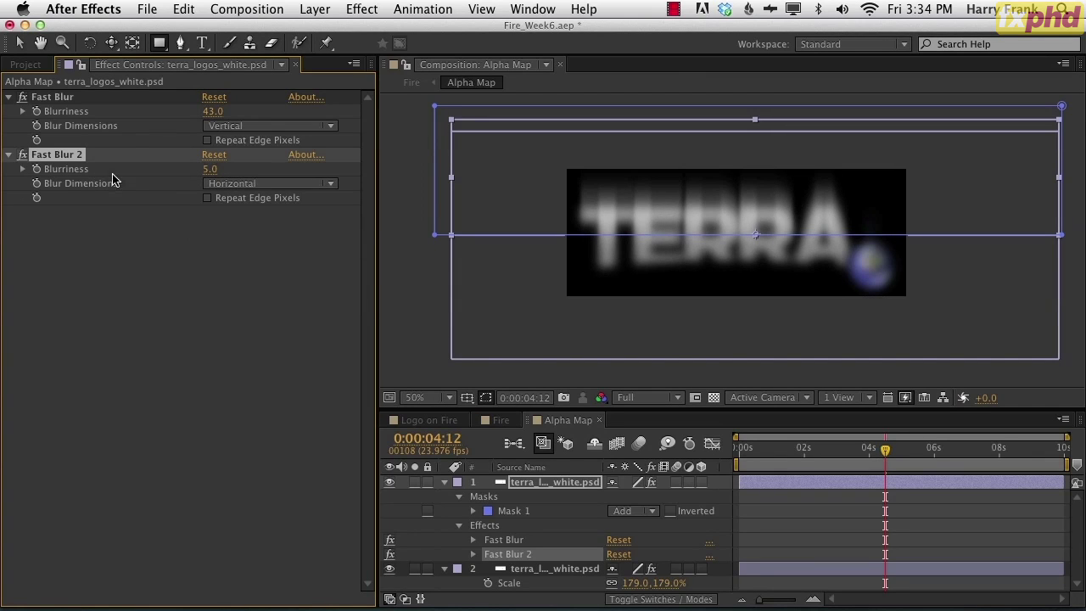
- Set the upper logo layer's Opacity to 62%
click(82, 95)
click(569, 483)
key(u)
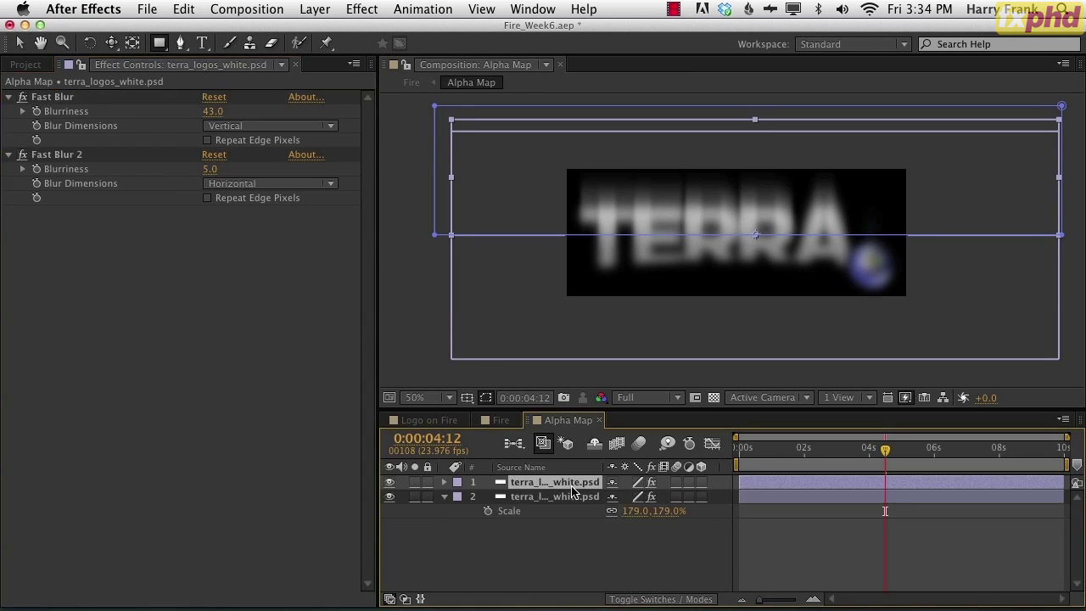
key(t)
drag(618, 497, 594, 499)
- In the Fire composition, set the Form effect's Particles in X to 248 and Particles in Y to 344
click(499, 420)
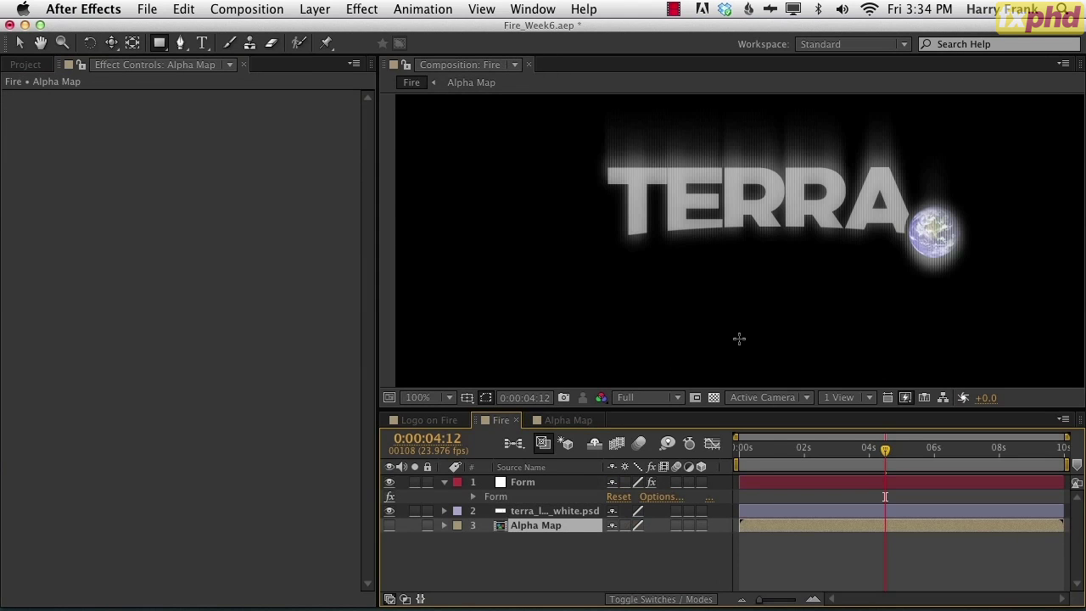
key(space)
drag(786, 208, 776, 230)
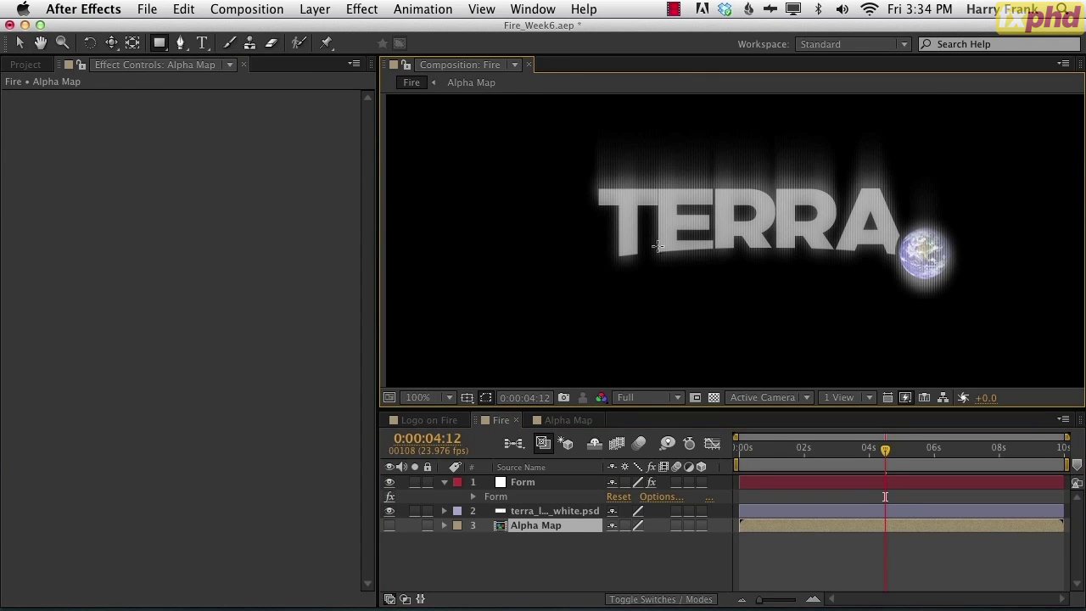
click(498, 497)
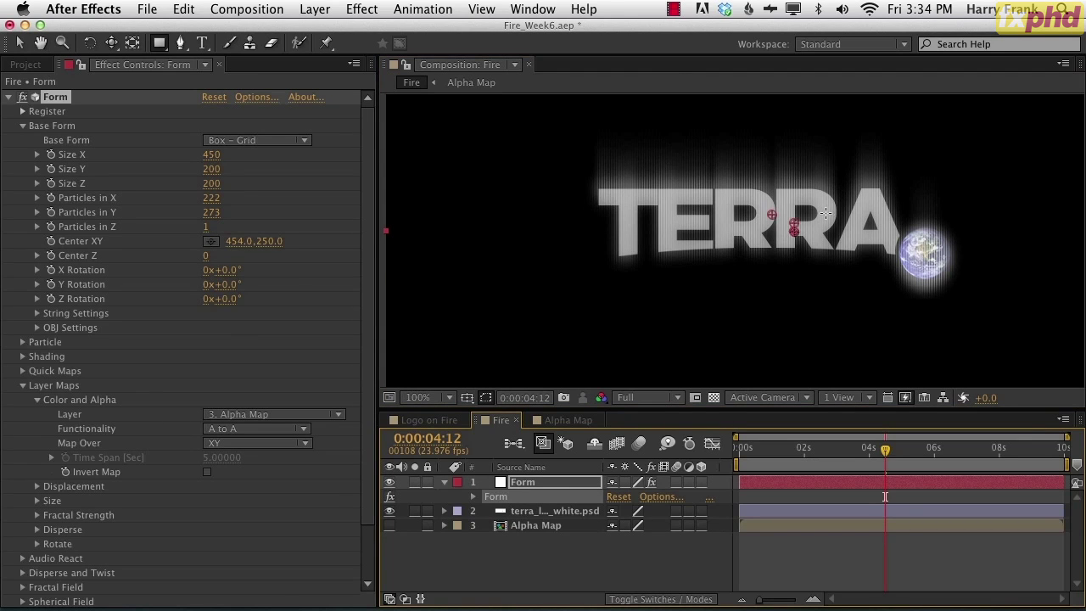
drag(213, 198, 274, 219)
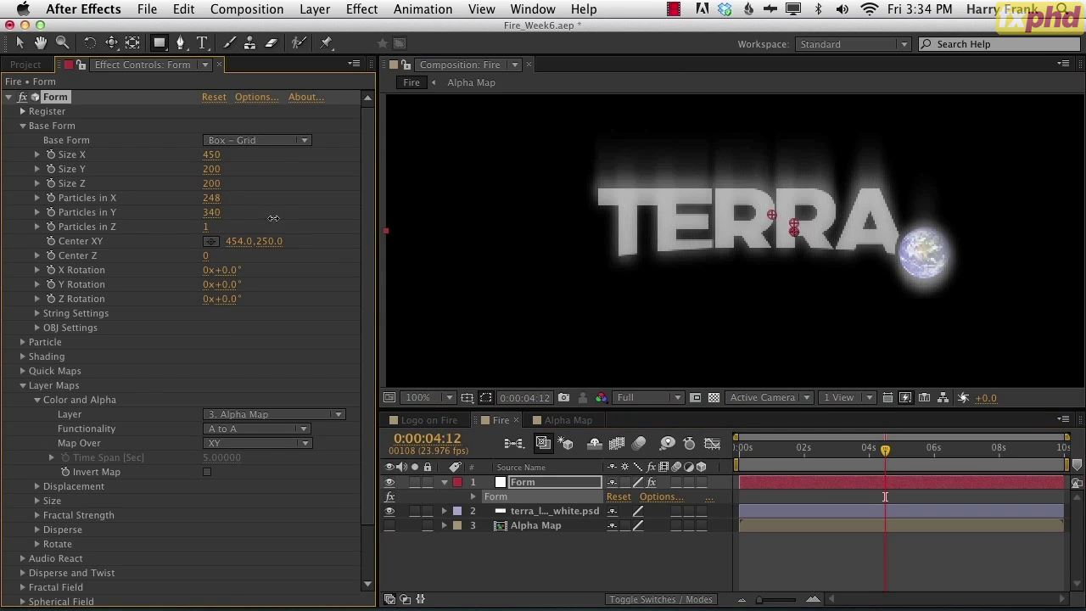
- In the Alpha Map composition, draw an elliptical mask around the globe on the lower logo layer and set it to Subtract
double_click(536, 525)
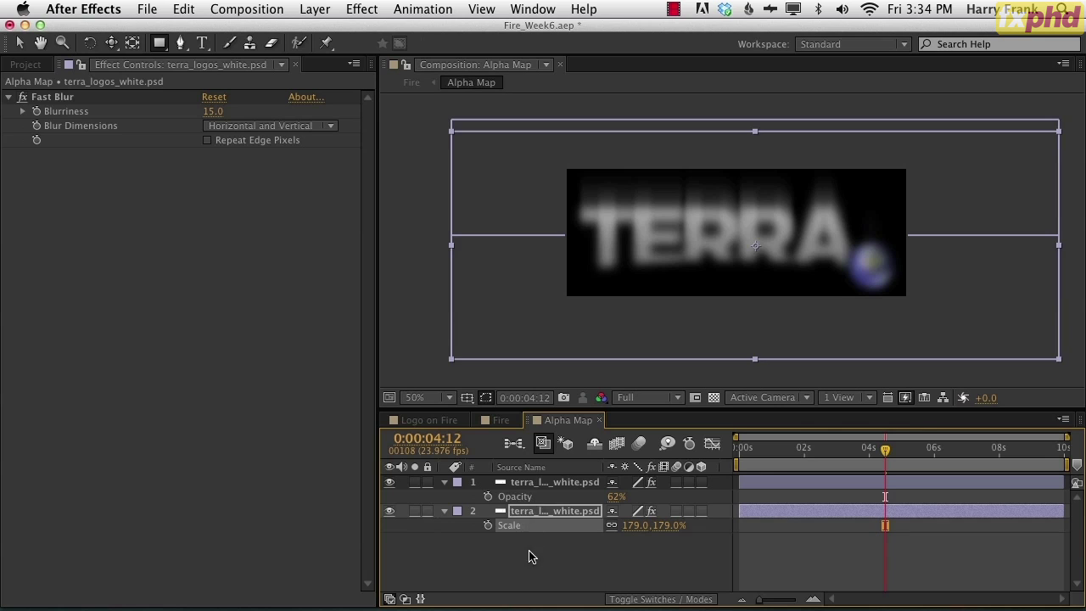
click(543, 511)
click(159, 45)
drag(161, 49, 243, 79)
drag(929, 333, 843, 232)
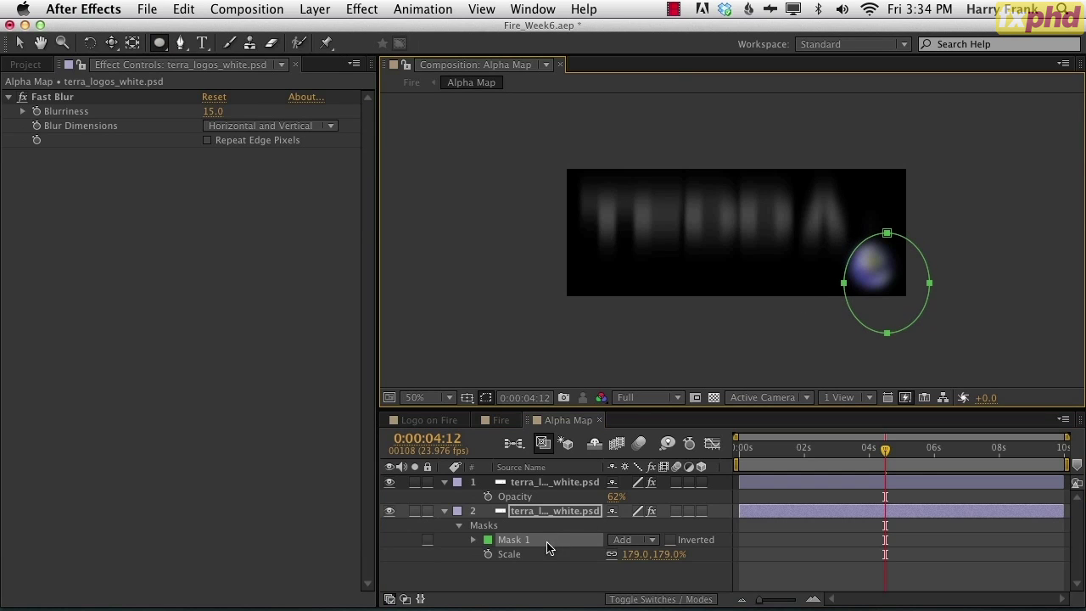
click(632, 539)
click(649, 526)
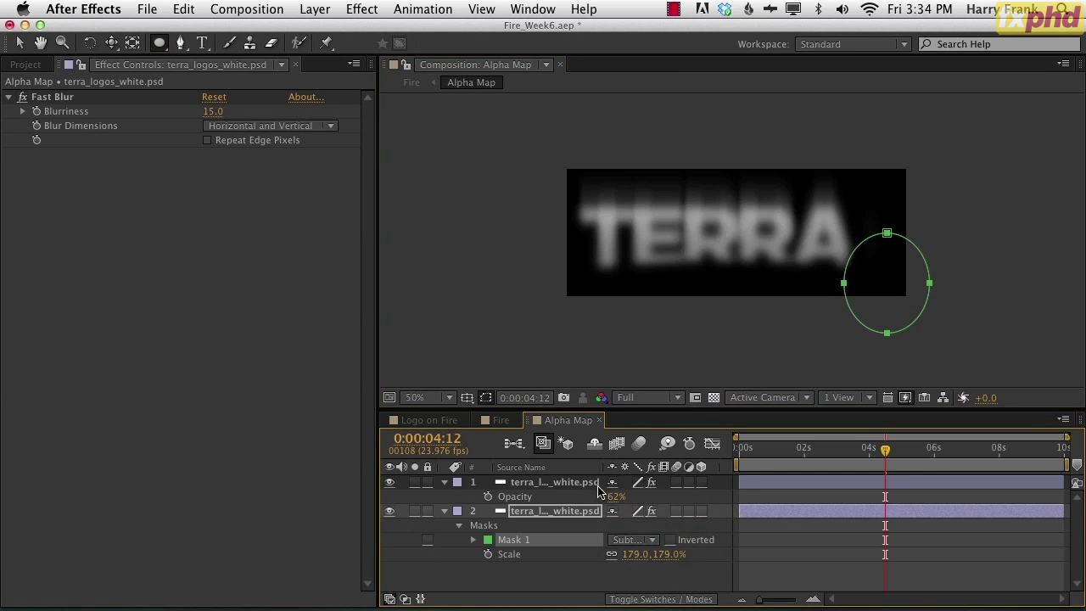
- Copy the elliptical Subtract mask onto the upper logo layer and collapse the properties of both layers
key(ctrl+c)
click(547, 482)
key(ctrl+v)
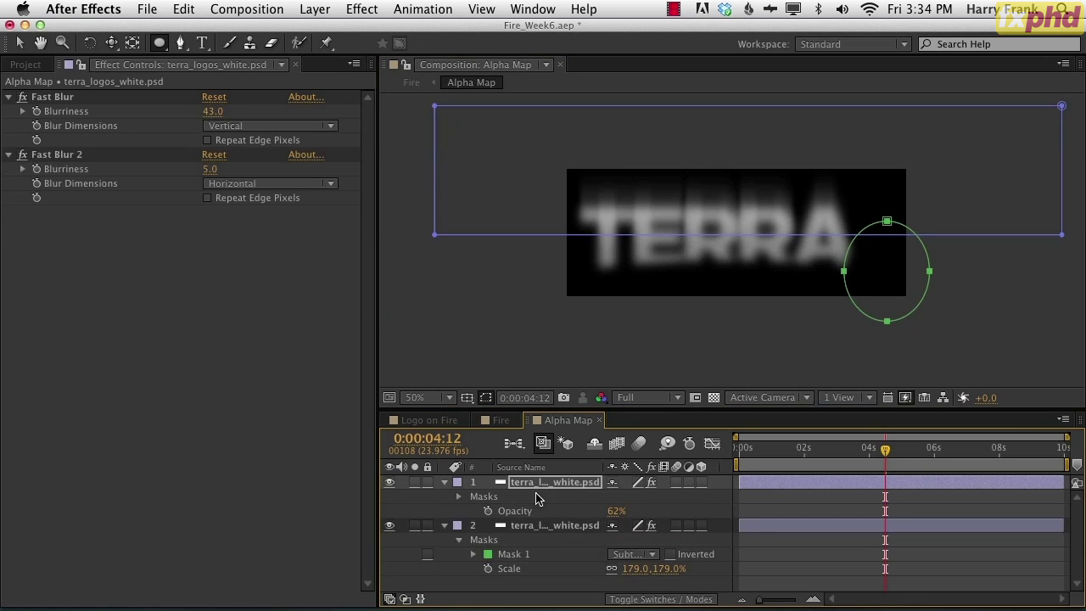
key(super+a)
key(u)
click(535, 552)
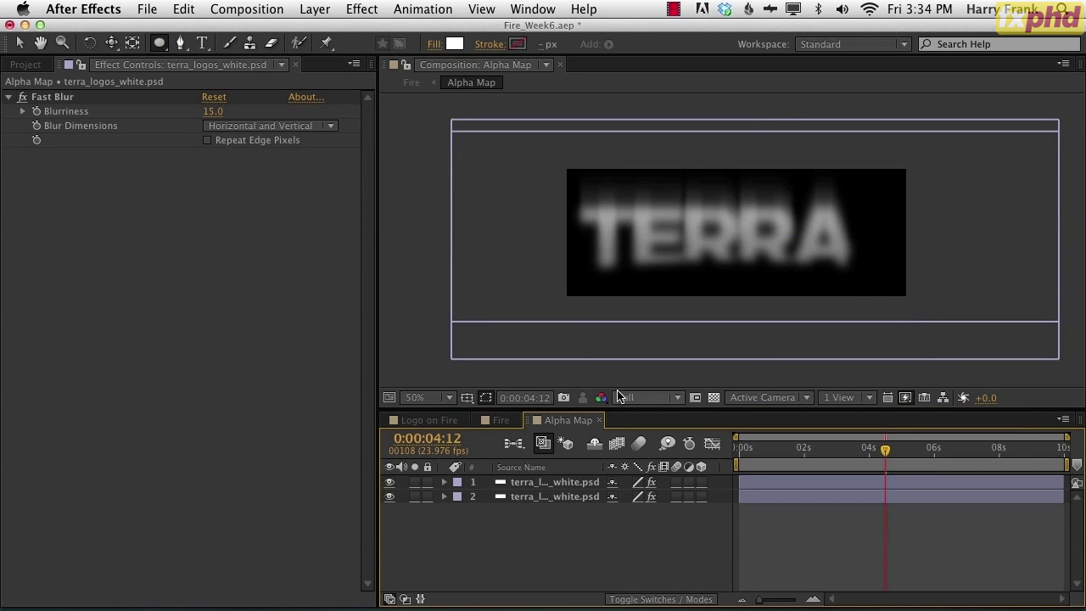
- In the Fire composition, set Displace to 100 in the Form effect's Fractal Field settings
click(501, 421)
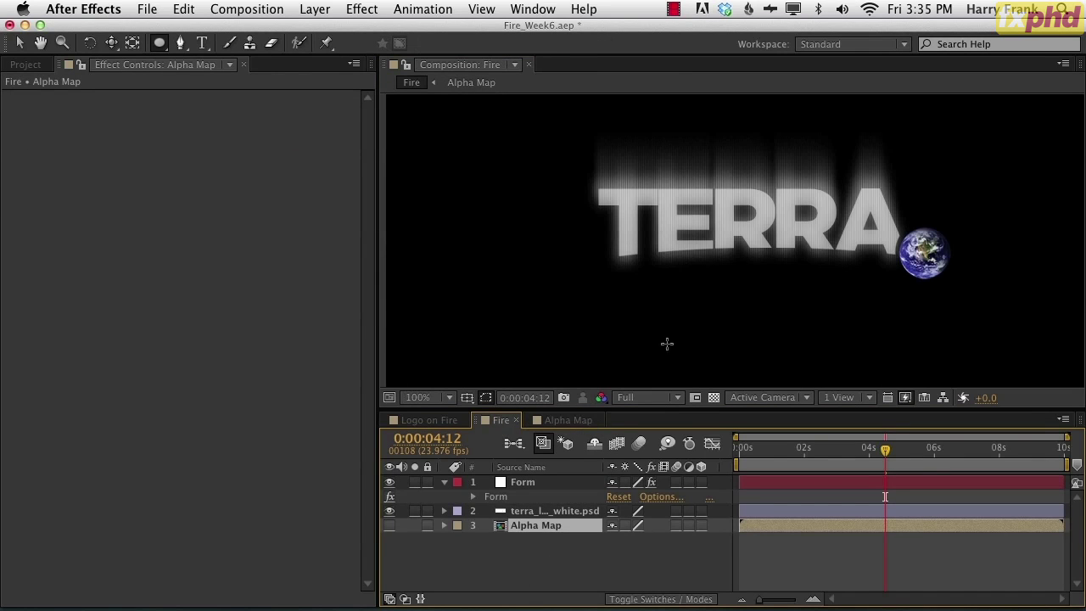
click(507, 484)
scroll(133, 443, down, 3)
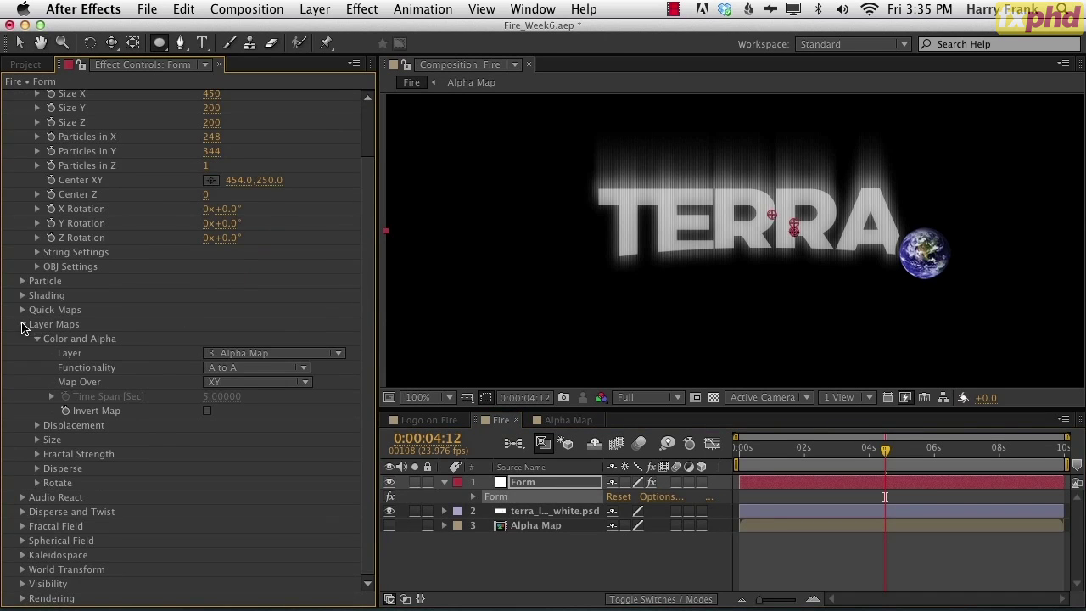
click(24, 326)
click(23, 431)
scroll(102, 357, down, 10)
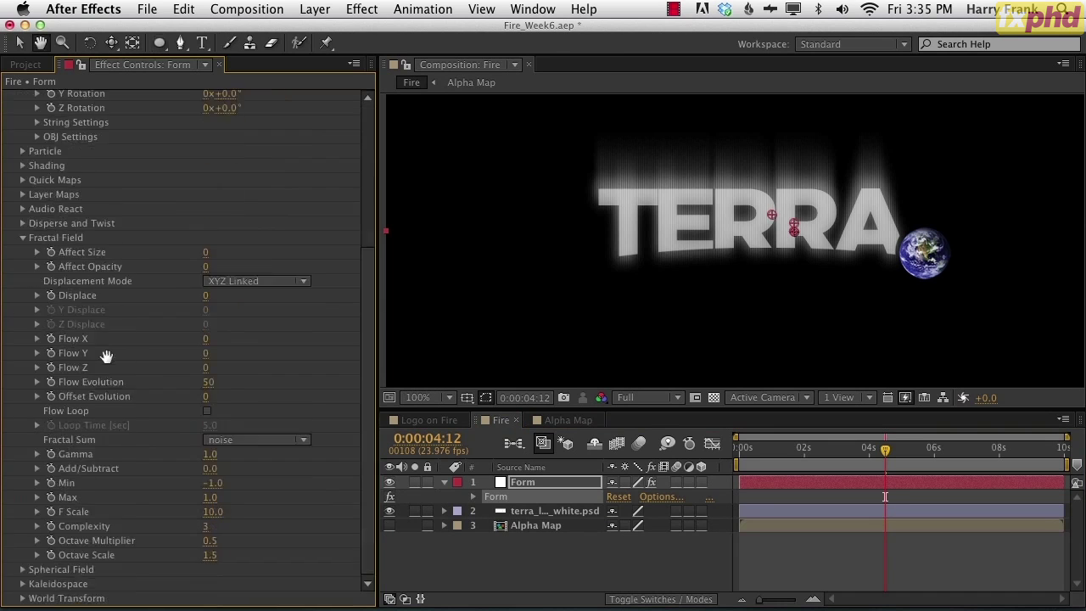
drag(236, 269, 298, 276)
click(208, 269)
text(100)
key(Return)
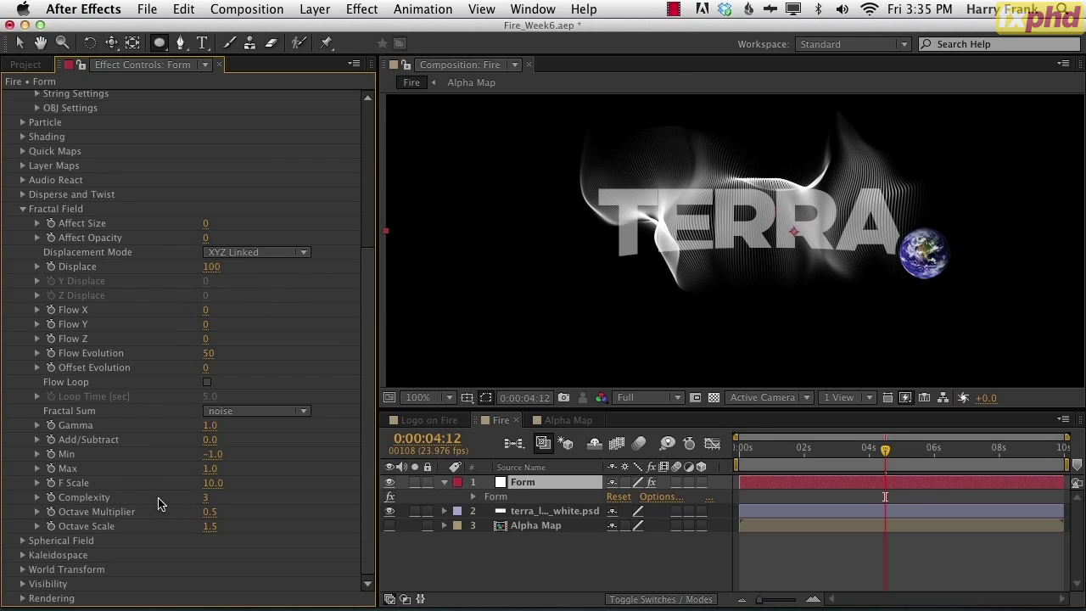
- Try different F Scale values for the Fractal Field and set it to 22
click(212, 483)
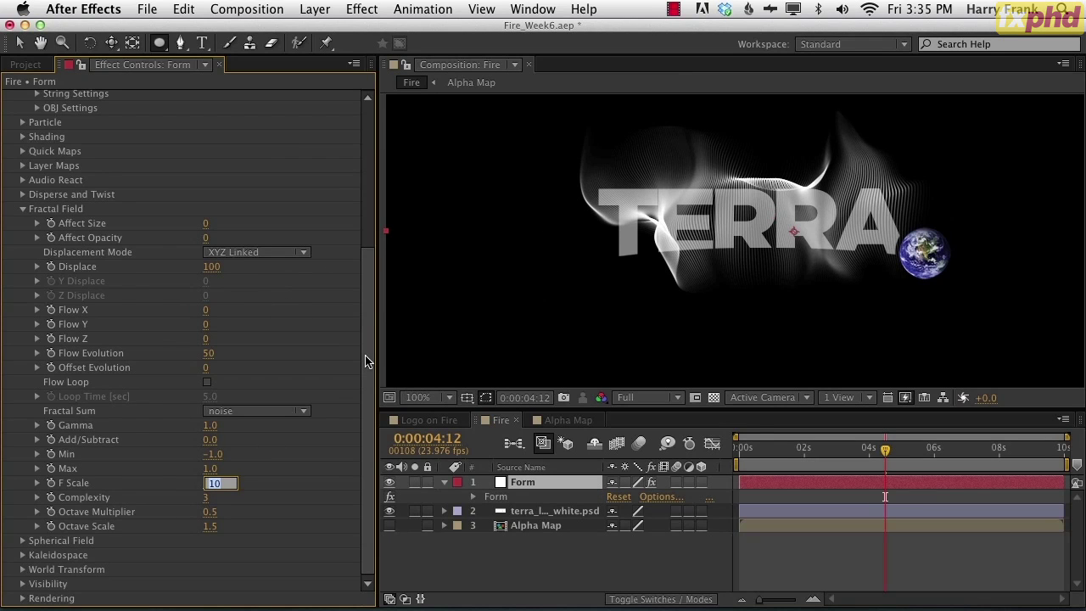
key(shift+Up)
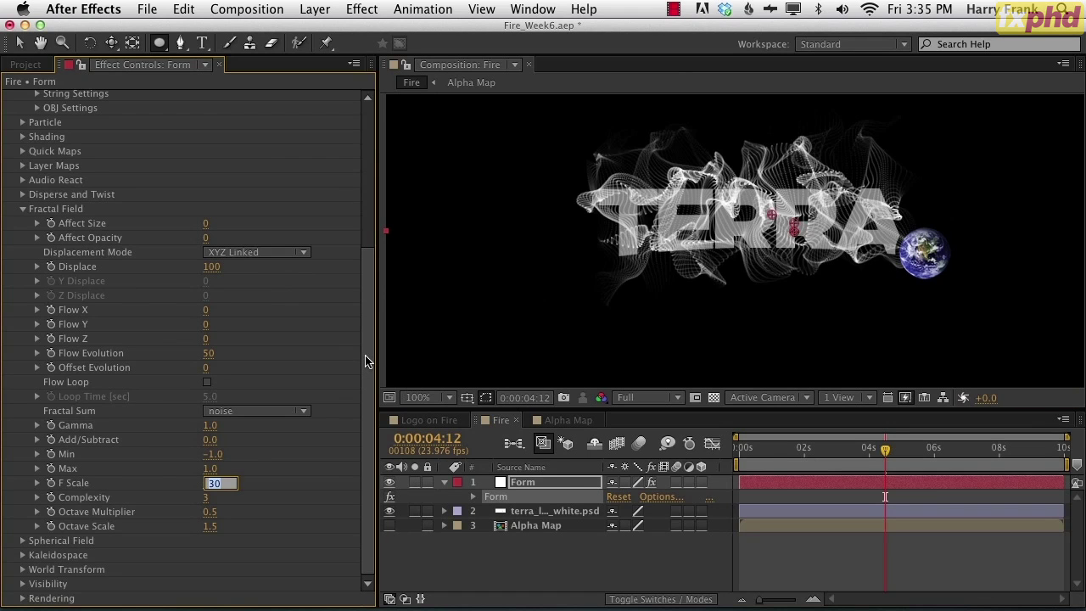
key(Down)
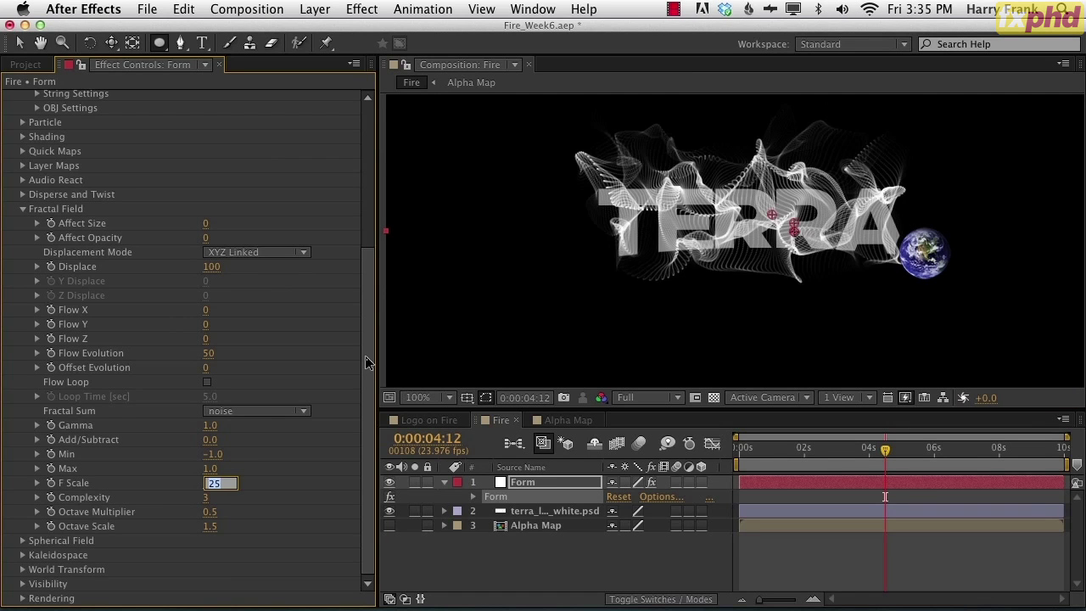
key(Down)
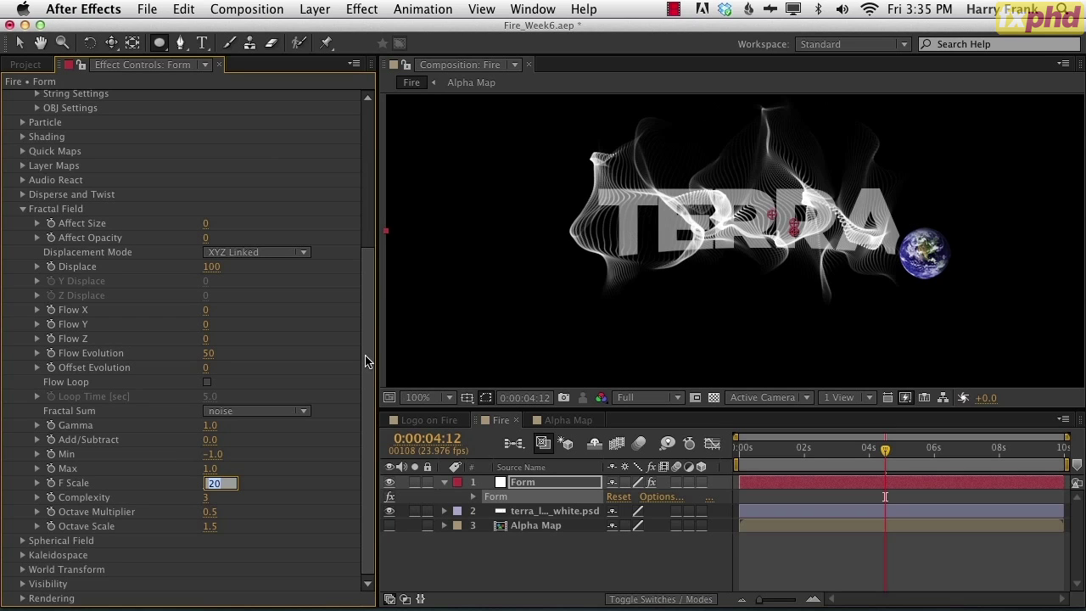
key(Up)
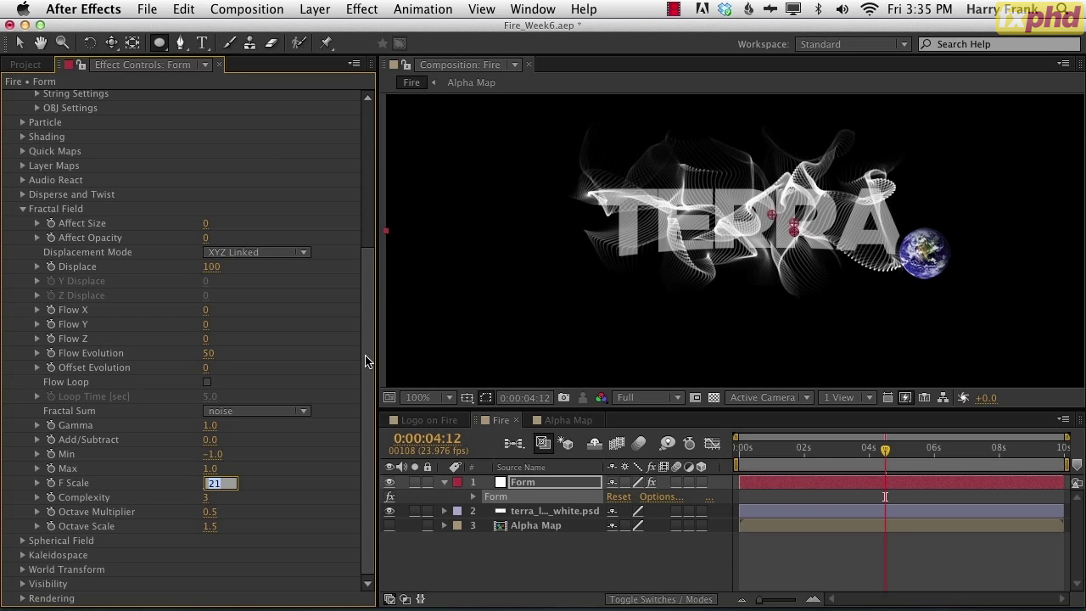
key(Up)
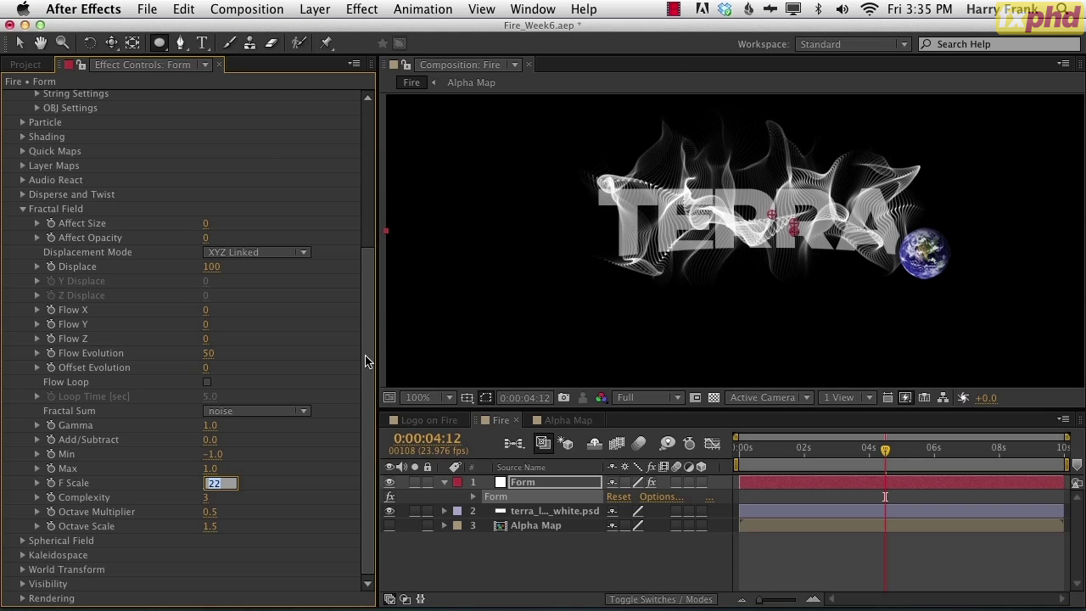
key(Return)
- Scrub the Fire composition to 0:00:01:13 to check the displaced particles and inspect the Alpha Map composition
click(768, 450)
drag(774, 457, 790, 497)
key(v)
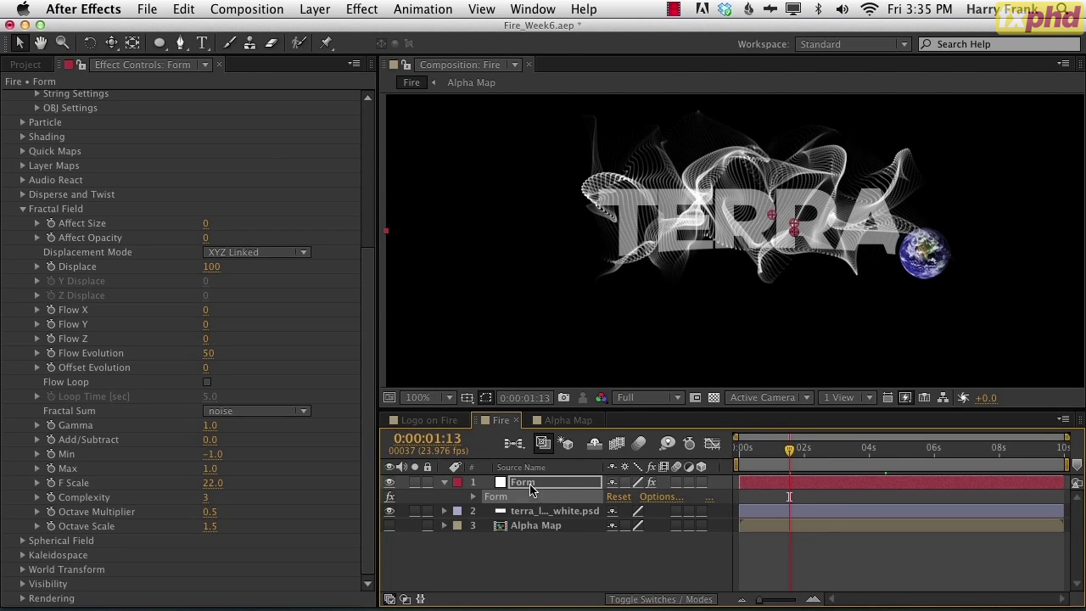
double_click(550, 527)
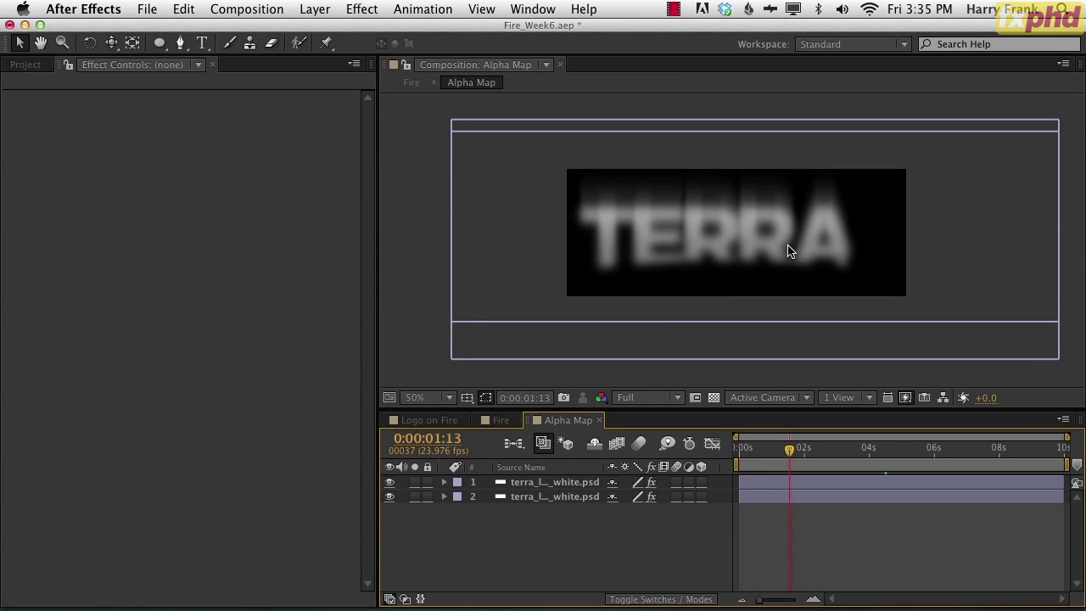
key(super+w)
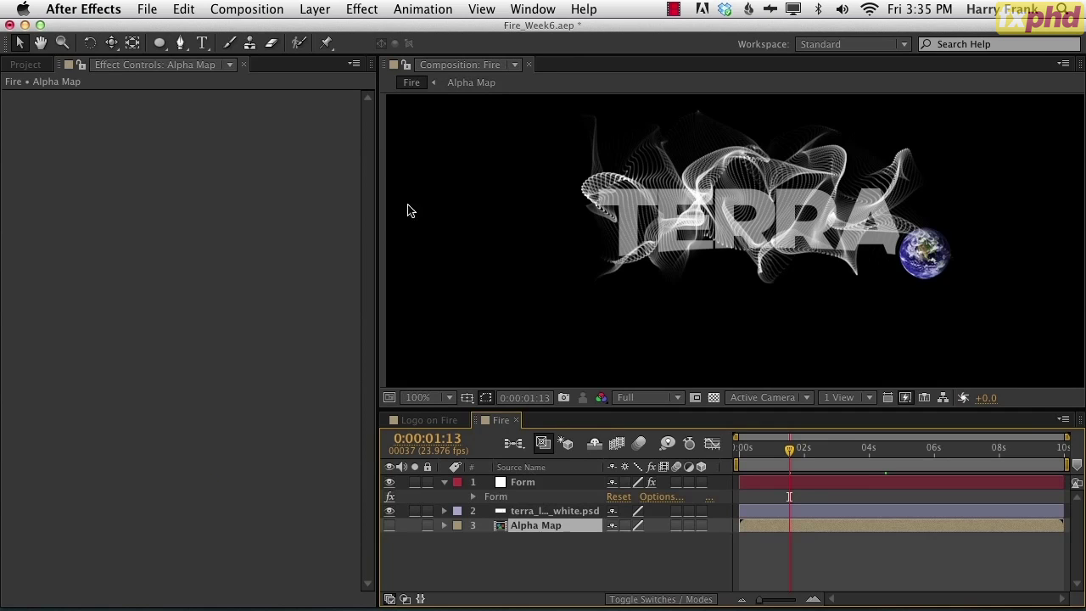
- Create a new composition from the Alpha Map composition in the Footage folder, nesting it as a layer
click(38, 64)
click(58, 536)
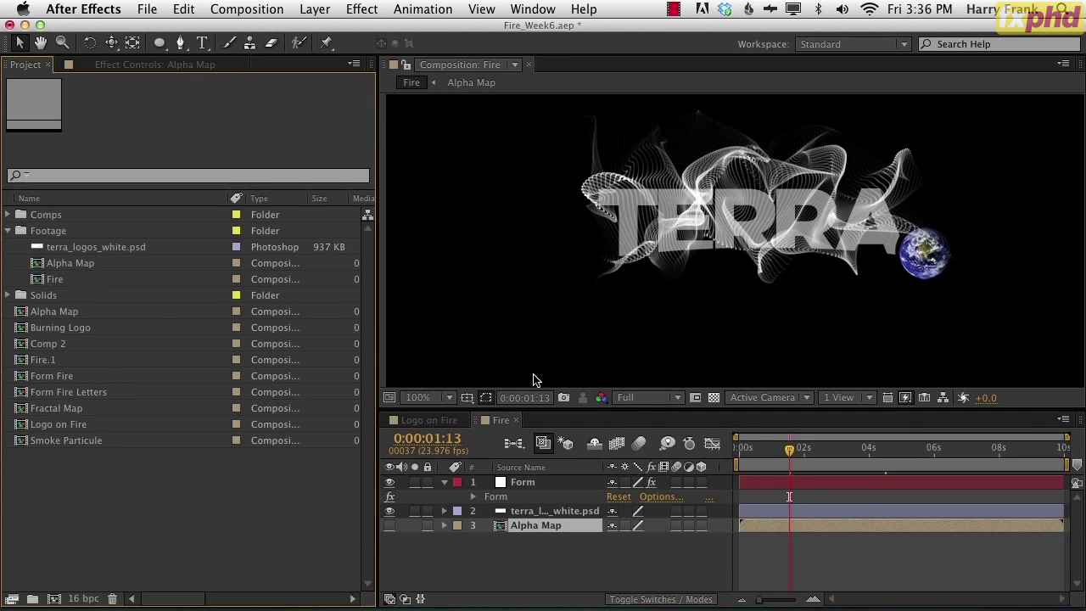
double_click(535, 527)
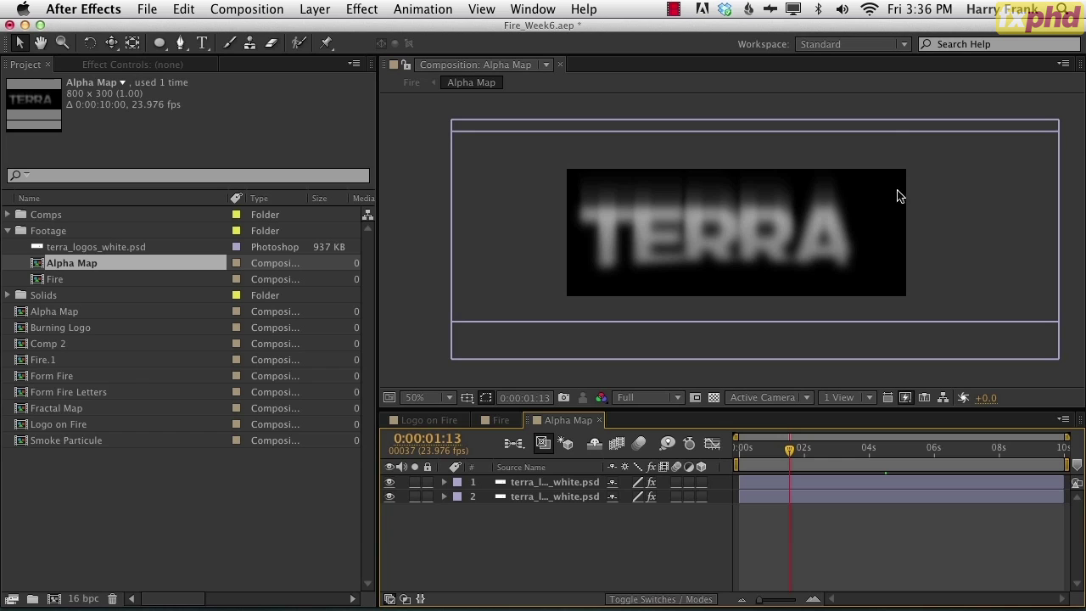
click(499, 420)
key(super+d)
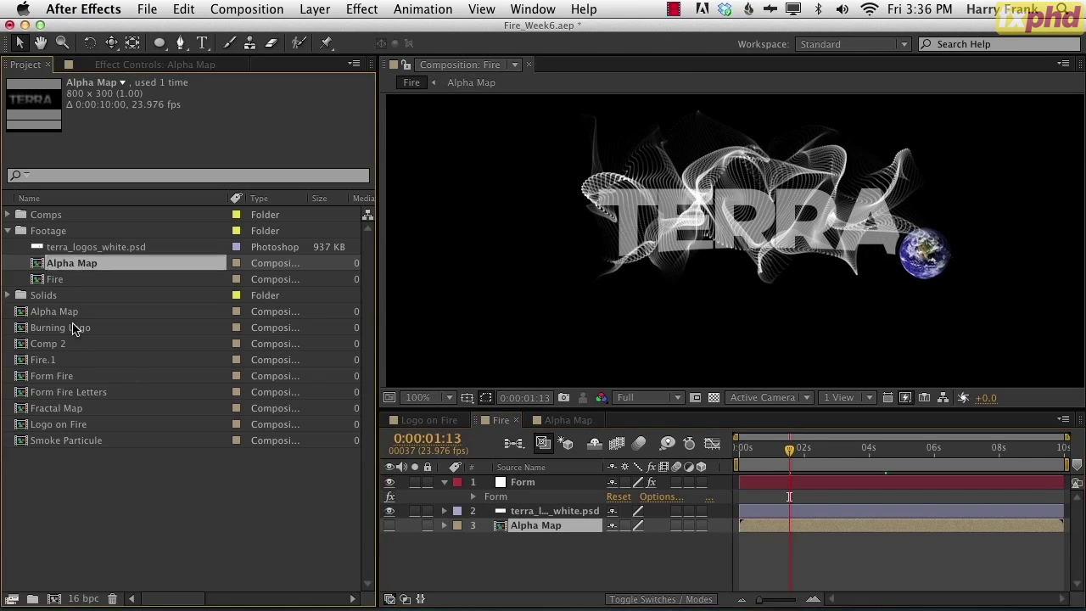
double_click(72, 279)
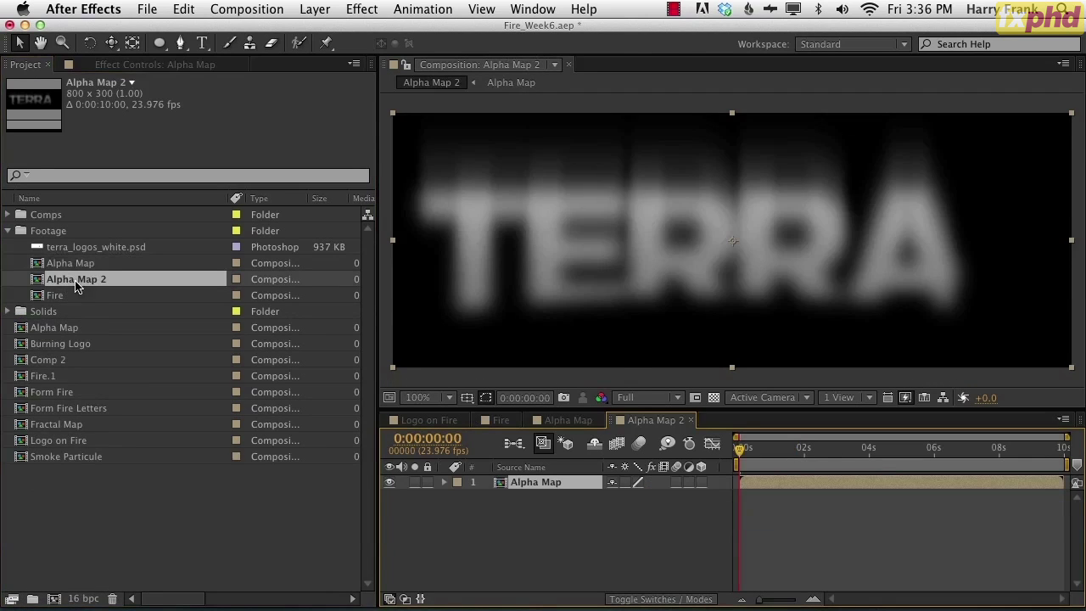
- Rename the new 800 x 300 composition as Fractal Map in its composition settings
click(520, 545)
key(super+k)
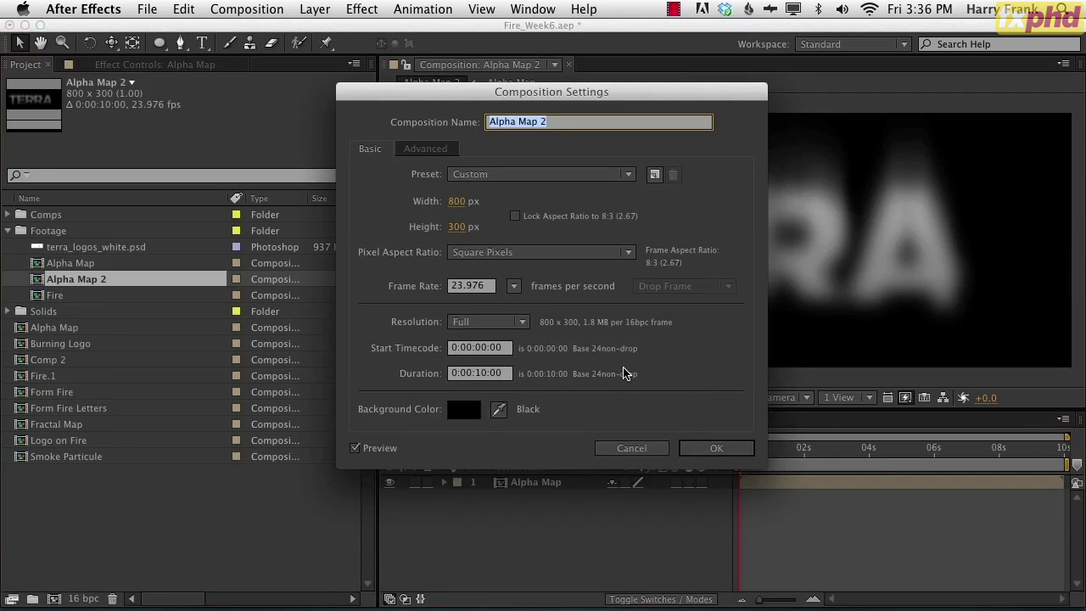
key(Right)
text(Fractal)
key(Delete)
key(Delete)
key(Delete)
key(Delete)
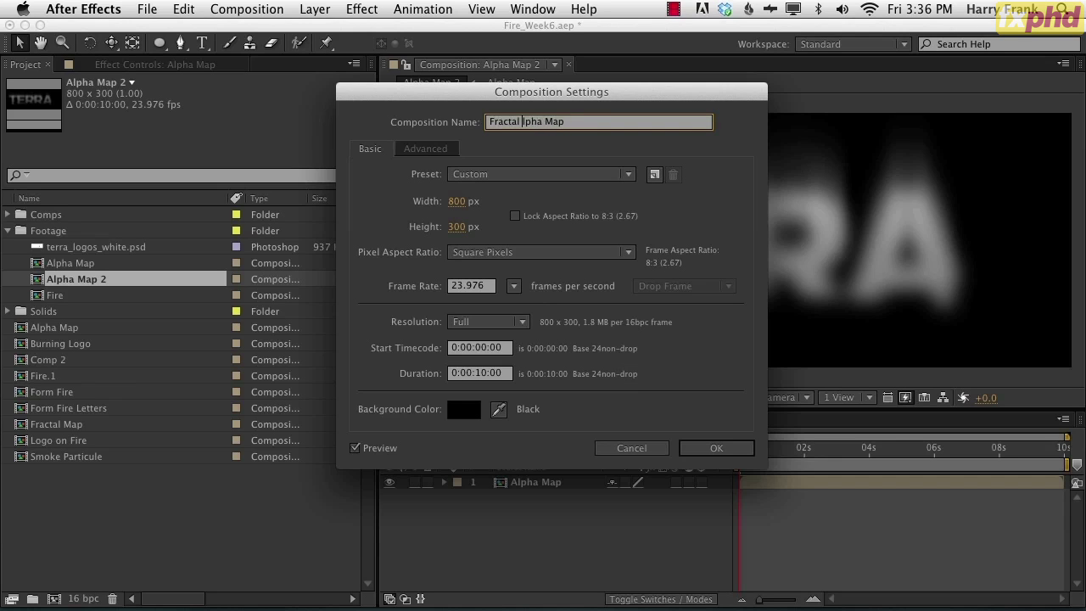
key(Return)
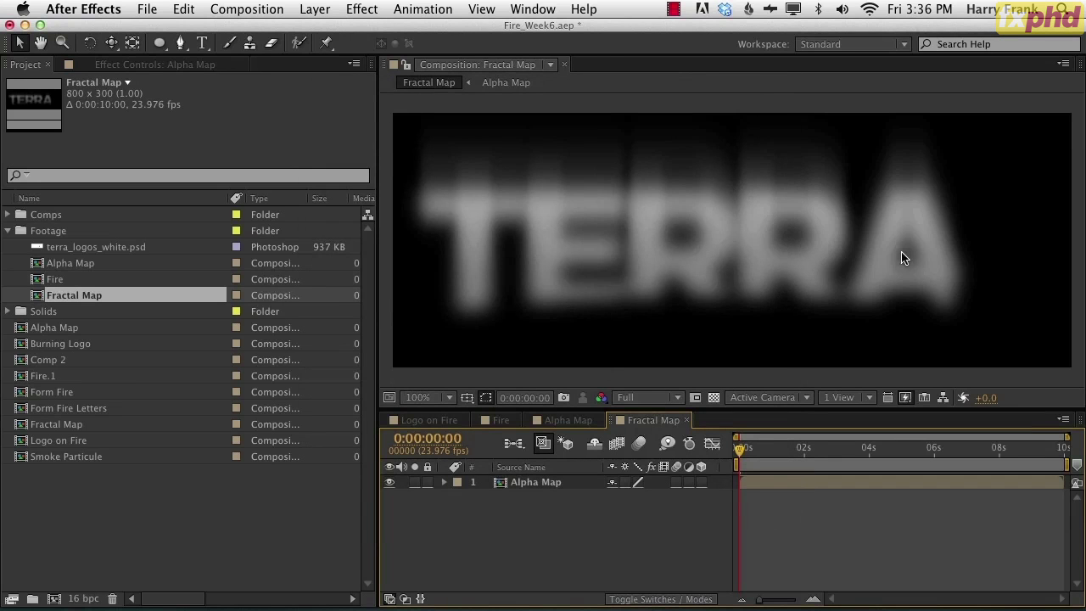
drag(786, 257, 796, 257)
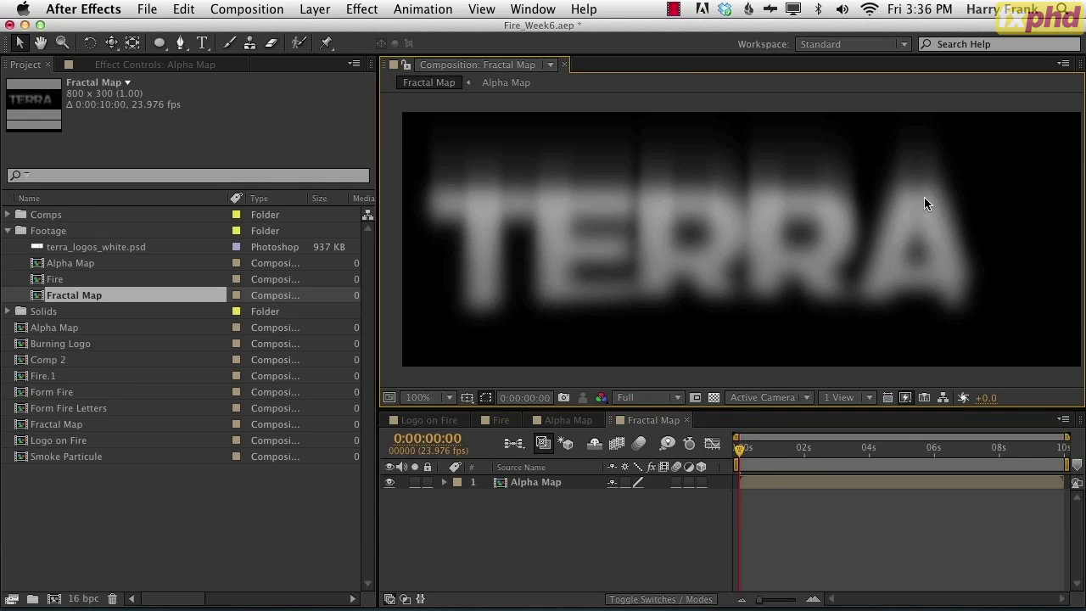
- Try the Invert effect directly on the Alpha Map layer and remove it from the layer
click(537, 530)
click(533, 482)
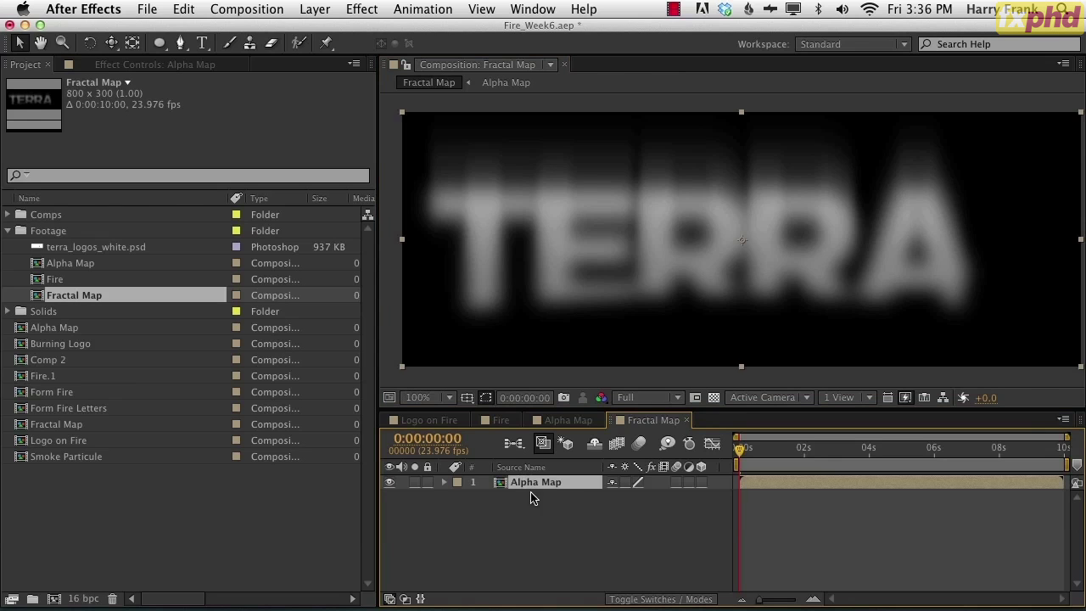
click(362, 10)
mouse_move(416, 136)
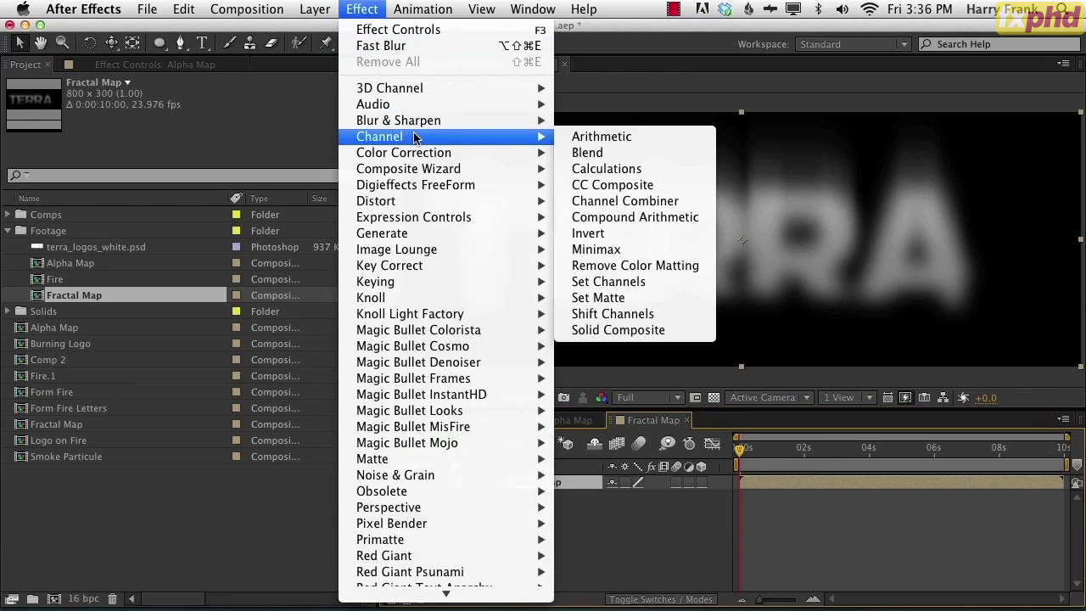
click(619, 236)
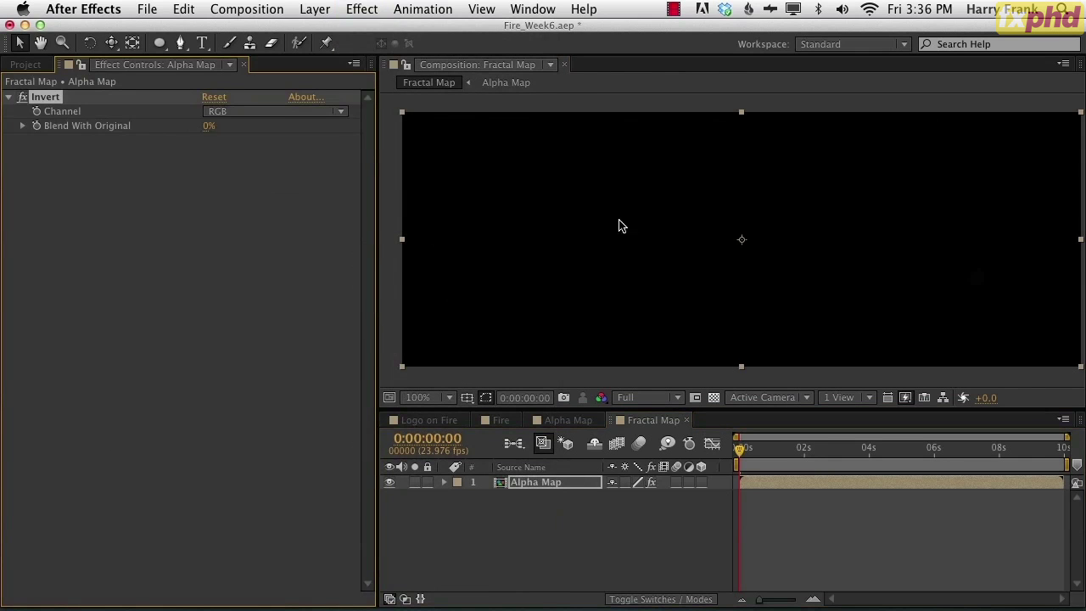
click(243, 114)
click(260, 98)
key(Delete)
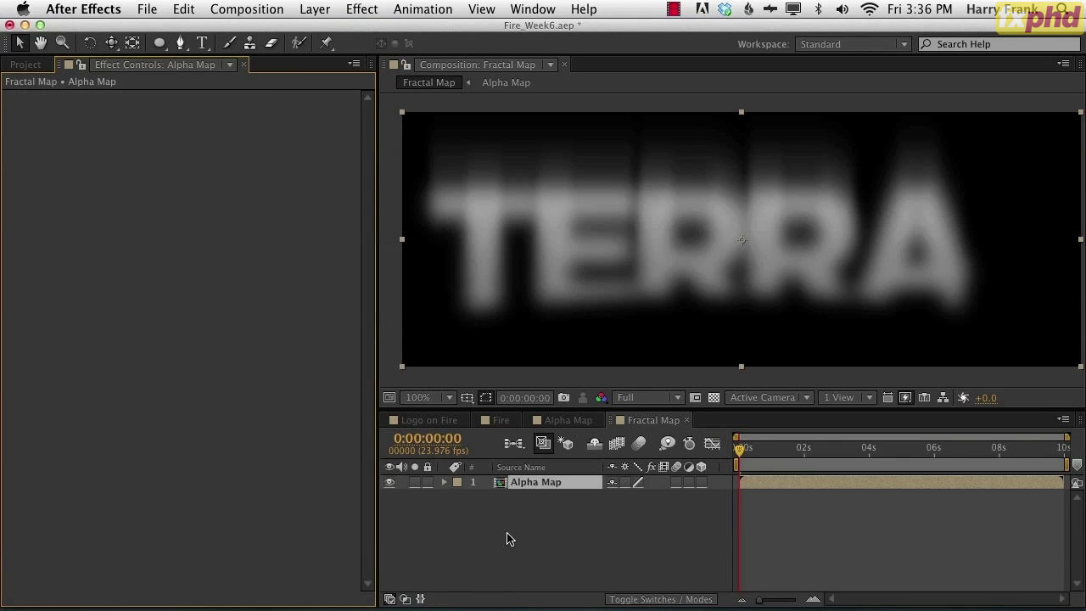
- Create a black 800 x 300 solid in the Fractal Map composition and place it beneath the Alpha Map layer
click(525, 547)
key(super+y)
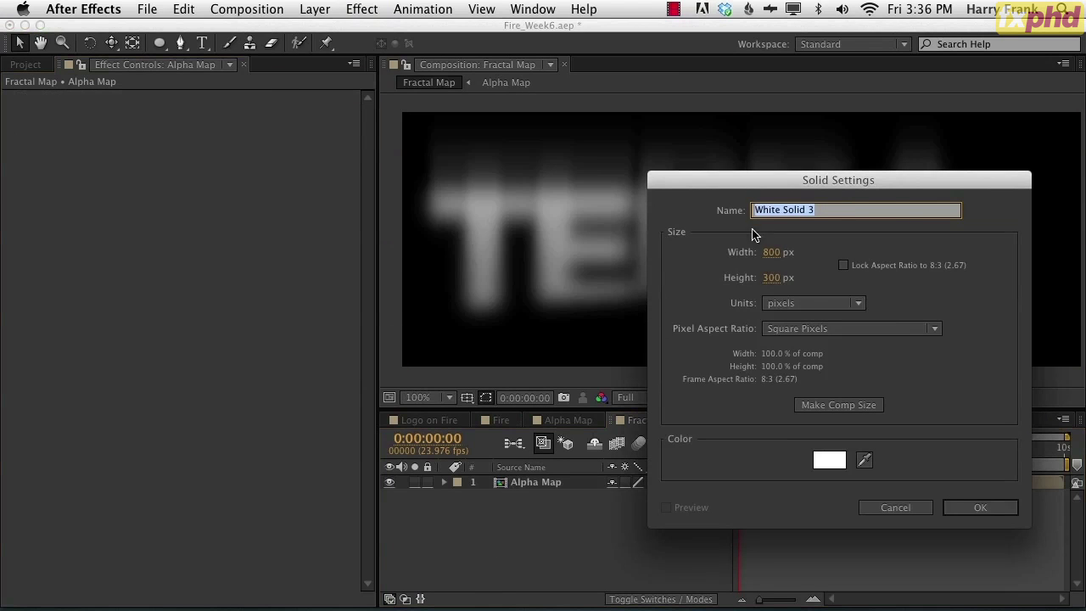
click(829, 461)
drag(624, 442, 729, 510)
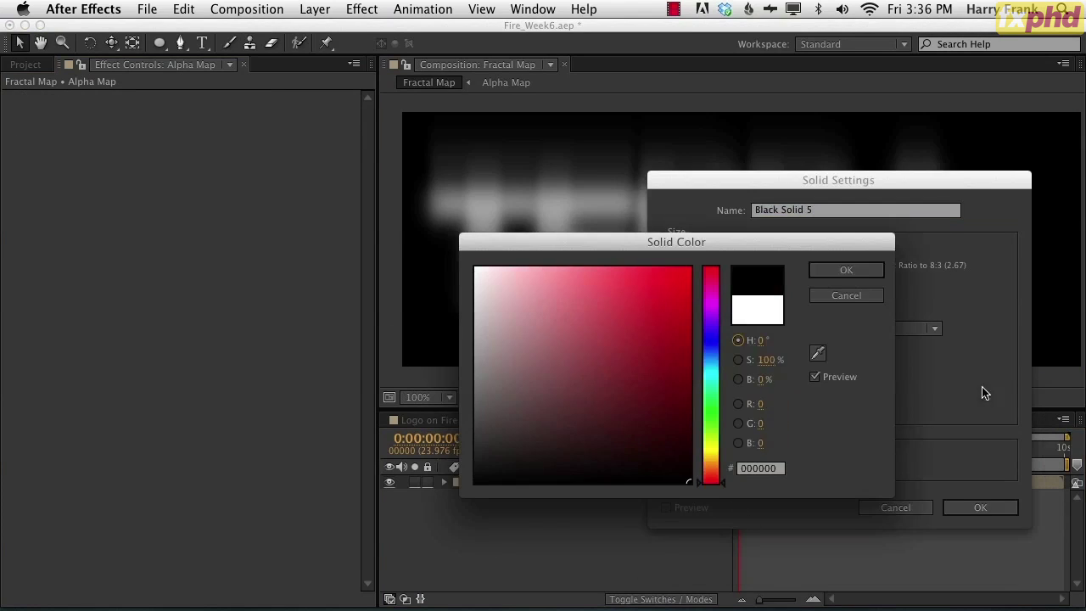
key(Return)
key(Return)
drag(535, 486, 519, 510)
- Create a solid named Invert above the other layers and make it an adjustment layer
key(super+y)
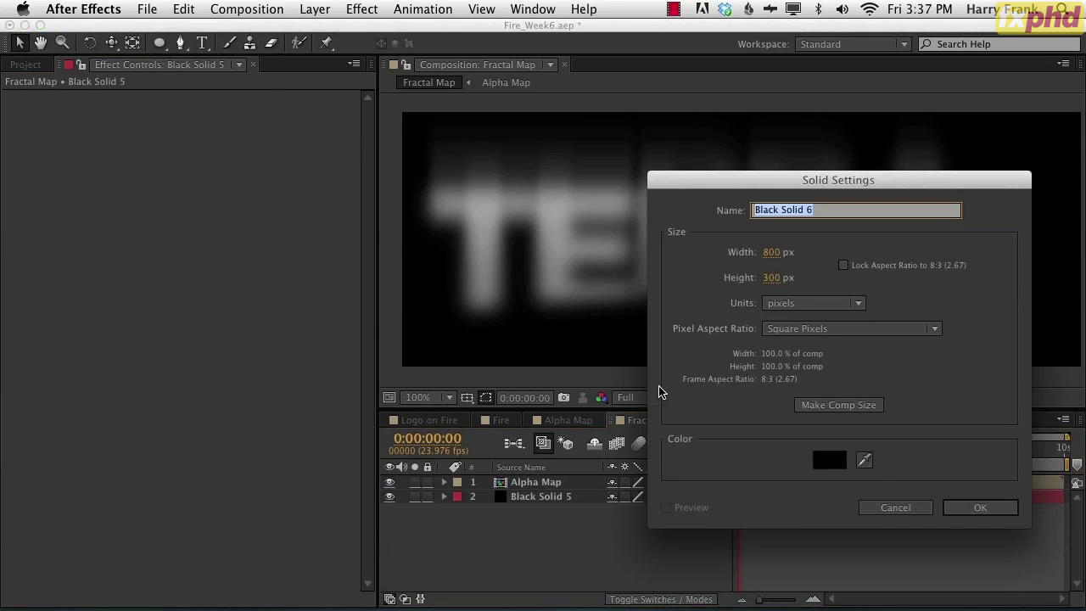
key(BackSpace)
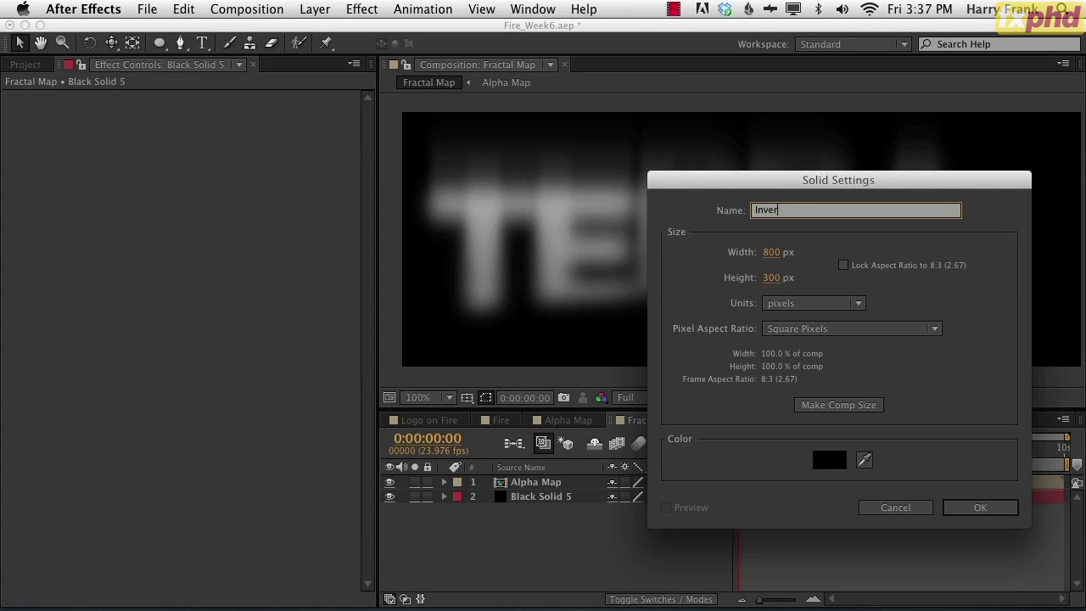
text(Invert)
key(Return)
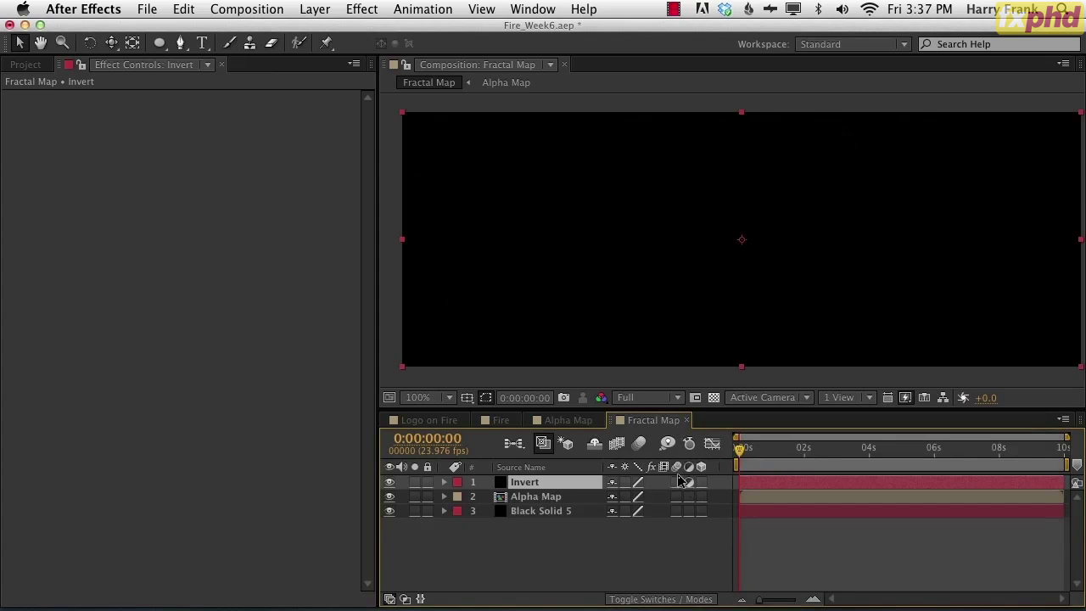
- Apply the Invert effect with the RGB channel to the Invert adjustment layer
click(361, 9)
mouse_move(416, 139)
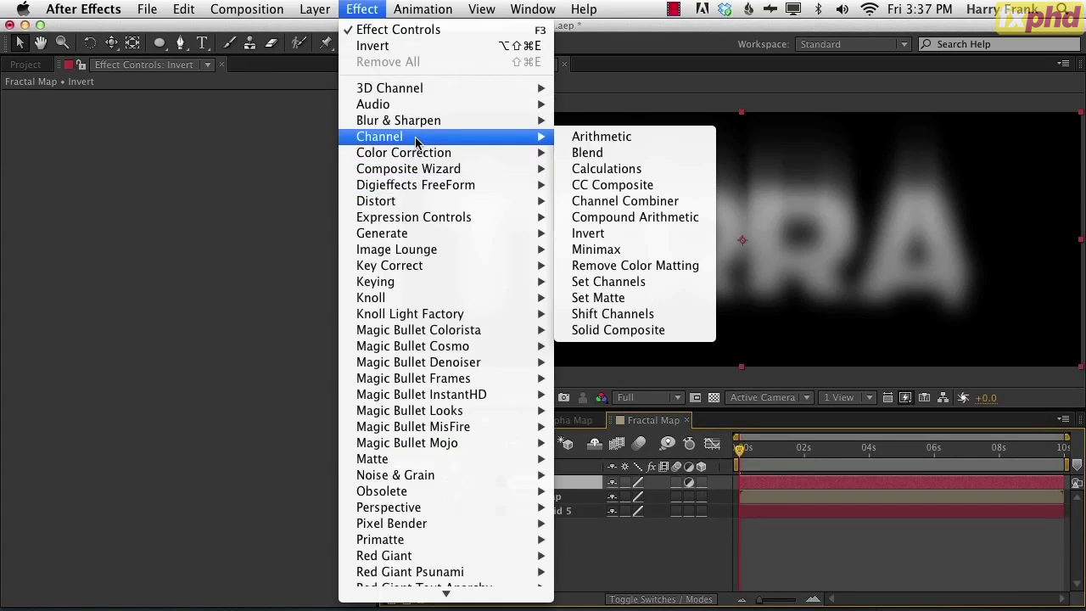
click(624, 235)
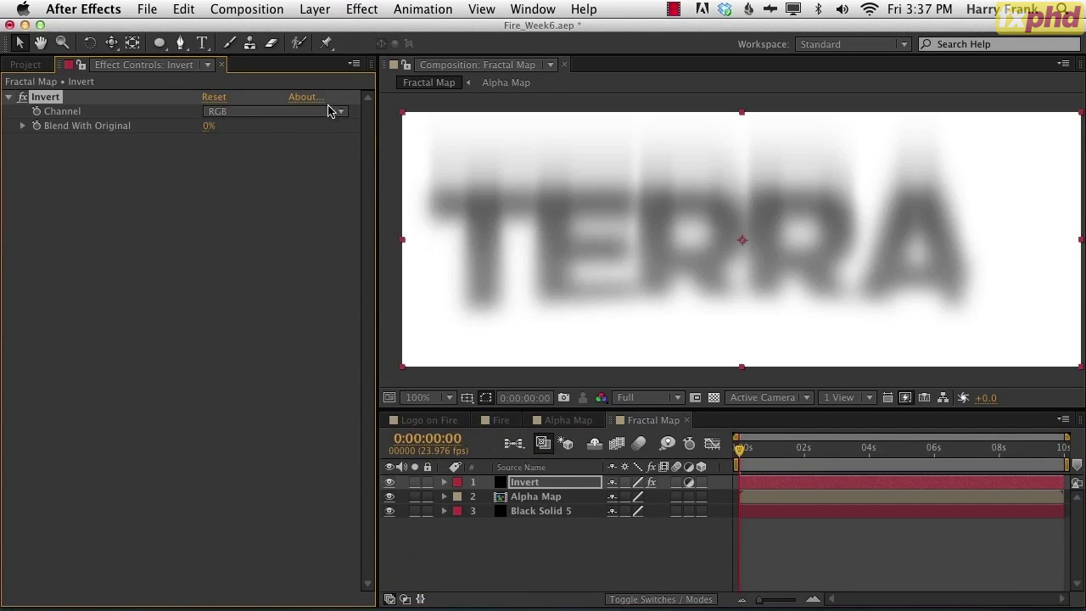
key(space)
drag(780, 315, 791, 310)
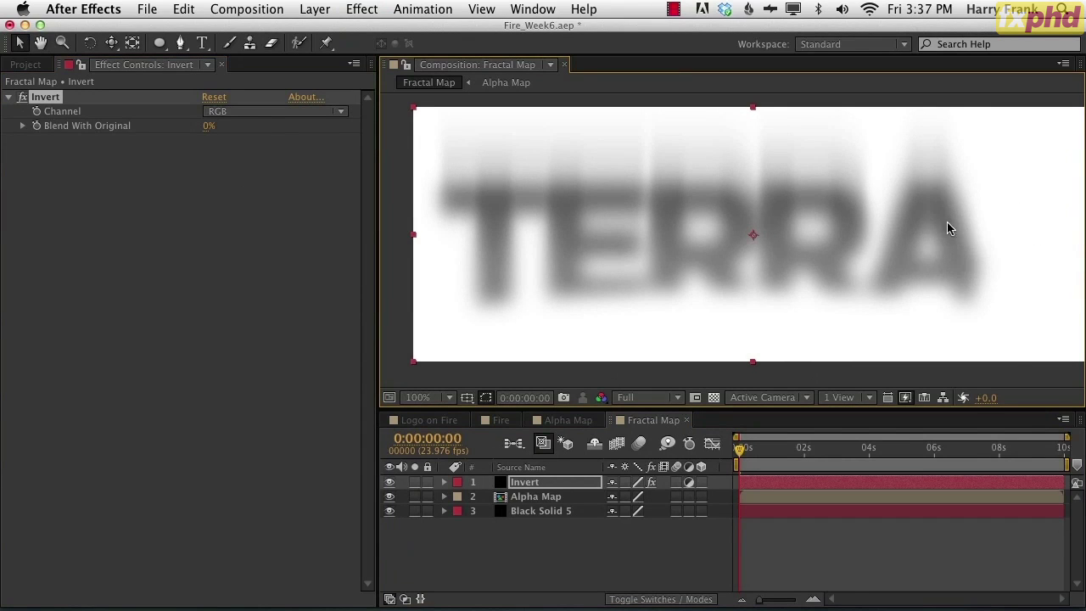
- Add a Levels effect to the Invert layer with Input Black 15420.2 and Input White 30840.5
click(363, 10)
mouse_move(424, 153)
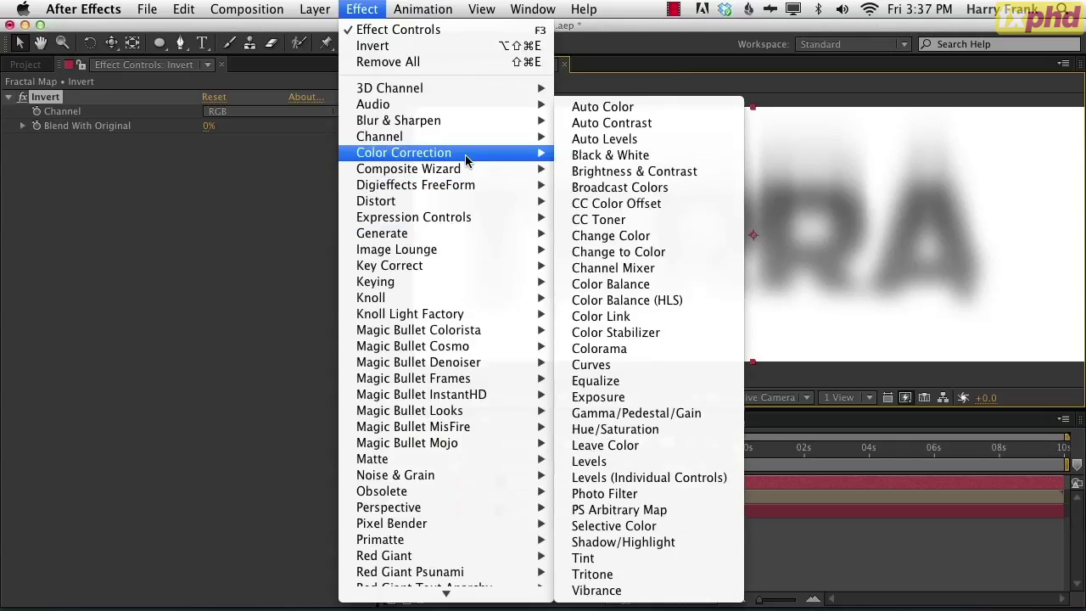
click(632, 462)
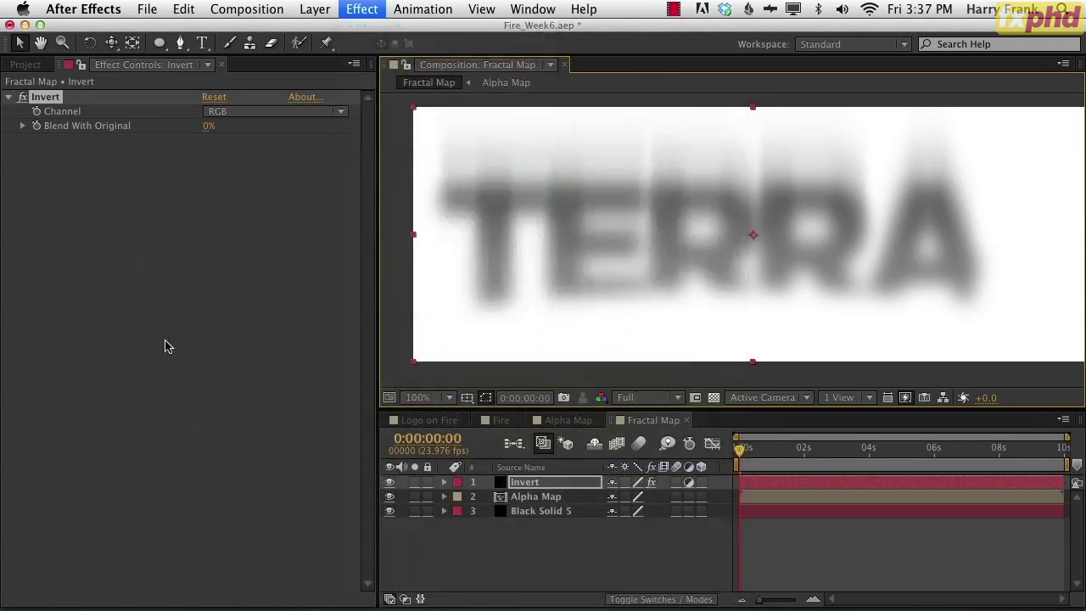
drag(49, 237, 135, 244)
drag(265, 238, 253, 245)
drag(133, 243, 152, 251)
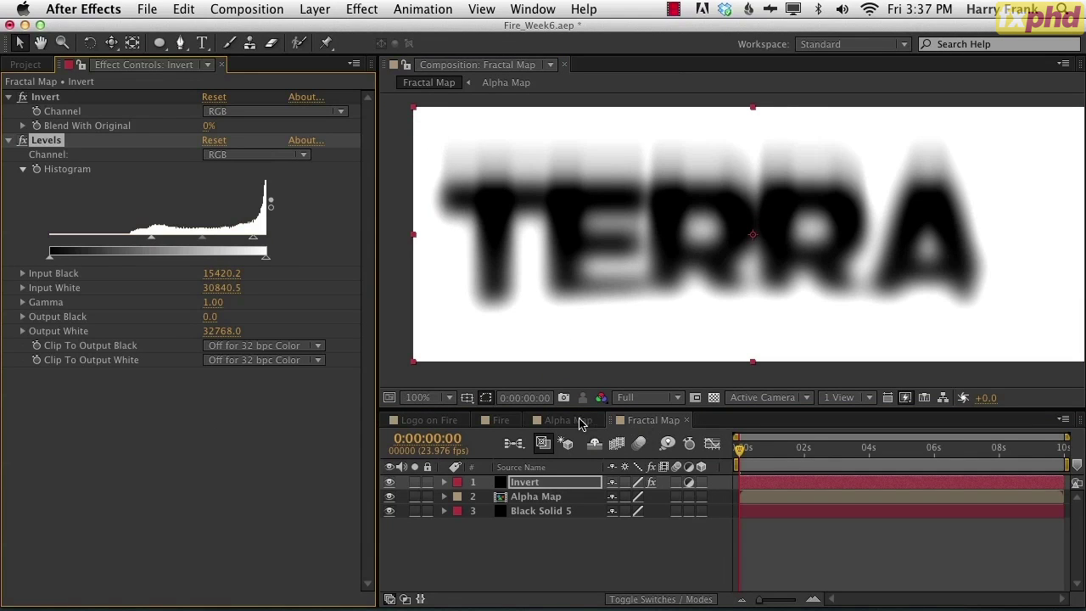
- Add the Fractal Map composition to the Fire composition as the lowest layer and hide it
click(504, 421)
click(36, 64)
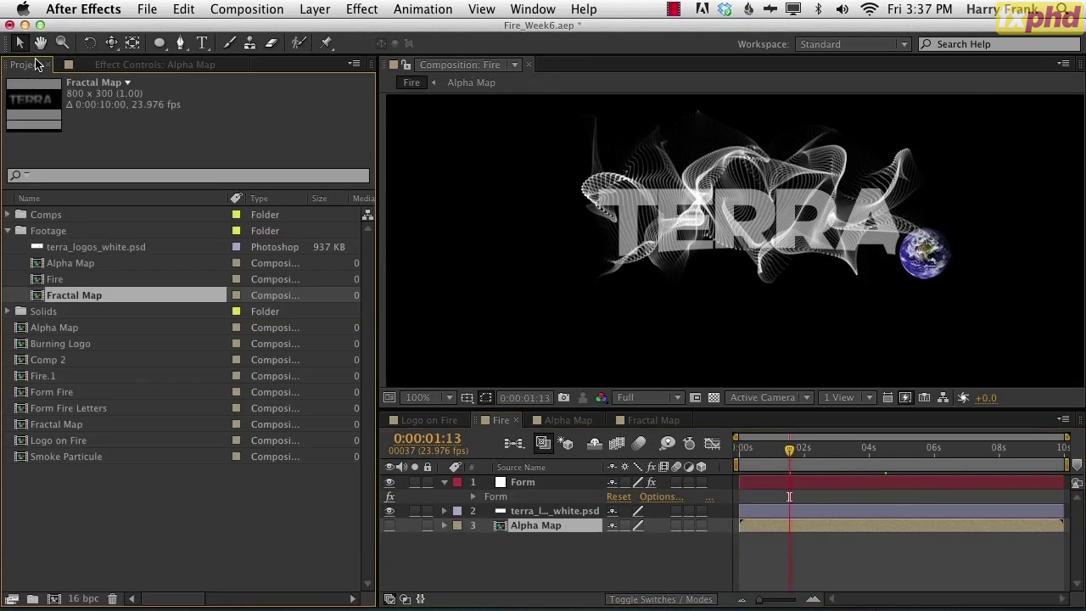
drag(66, 301, 548, 543)
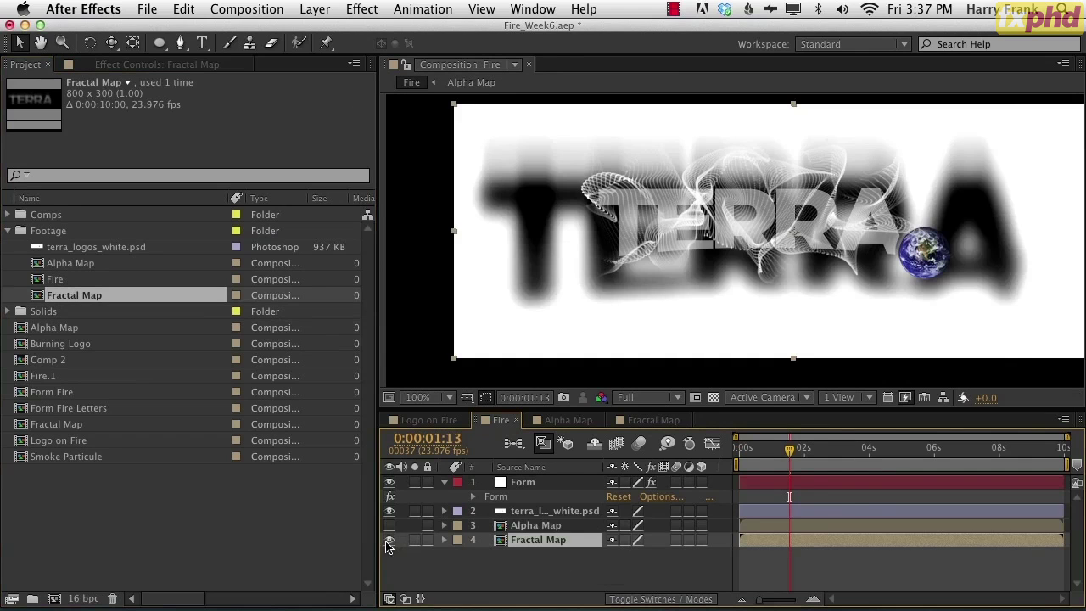
click(389, 541)
- Set the Form effect's Fractal Strength layer map to 4. Fractal Map over XY, and hide the terra_logos_white.psd layer
double_click(498, 498)
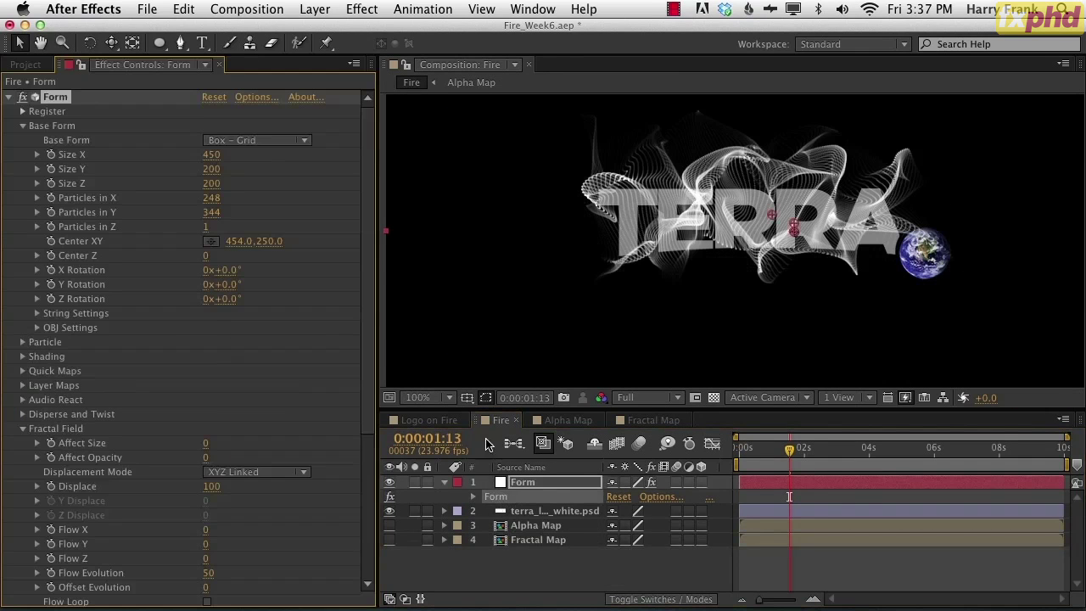
scroll(171, 475, down, 8)
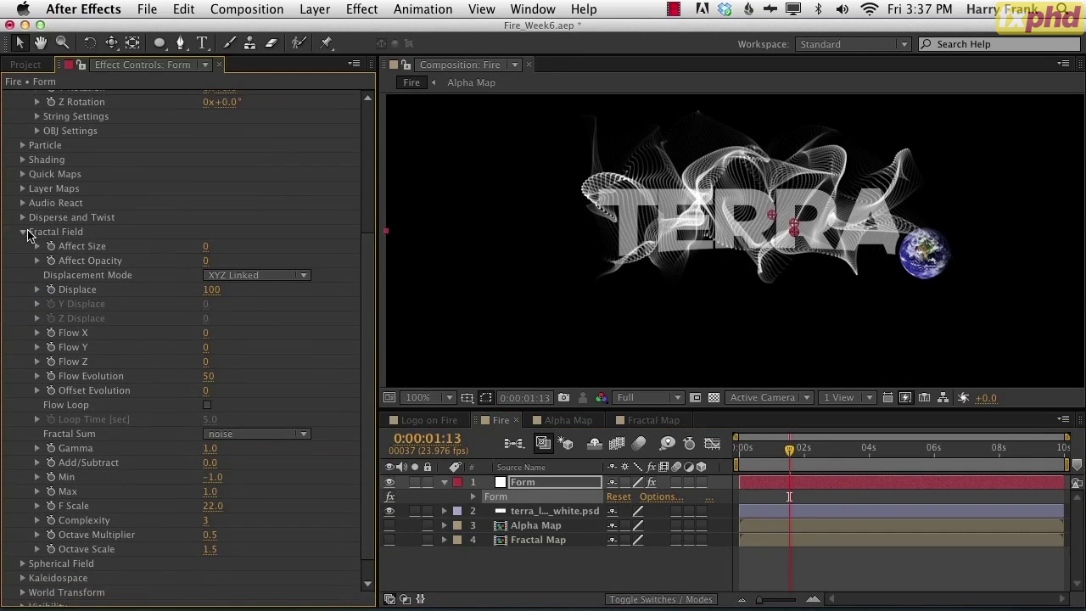
click(22, 231)
click(22, 126)
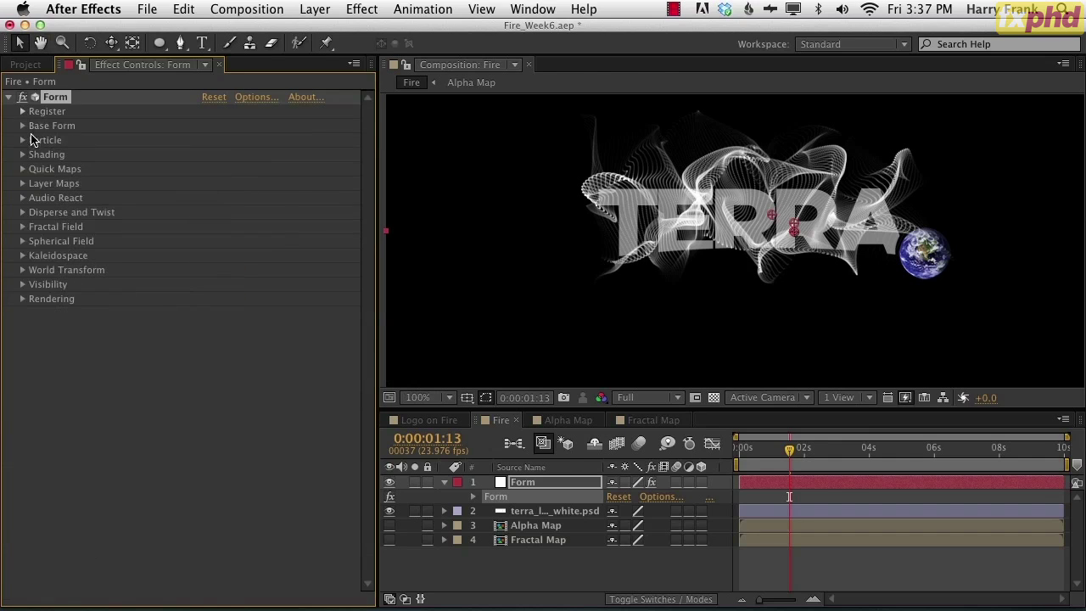
click(22, 183)
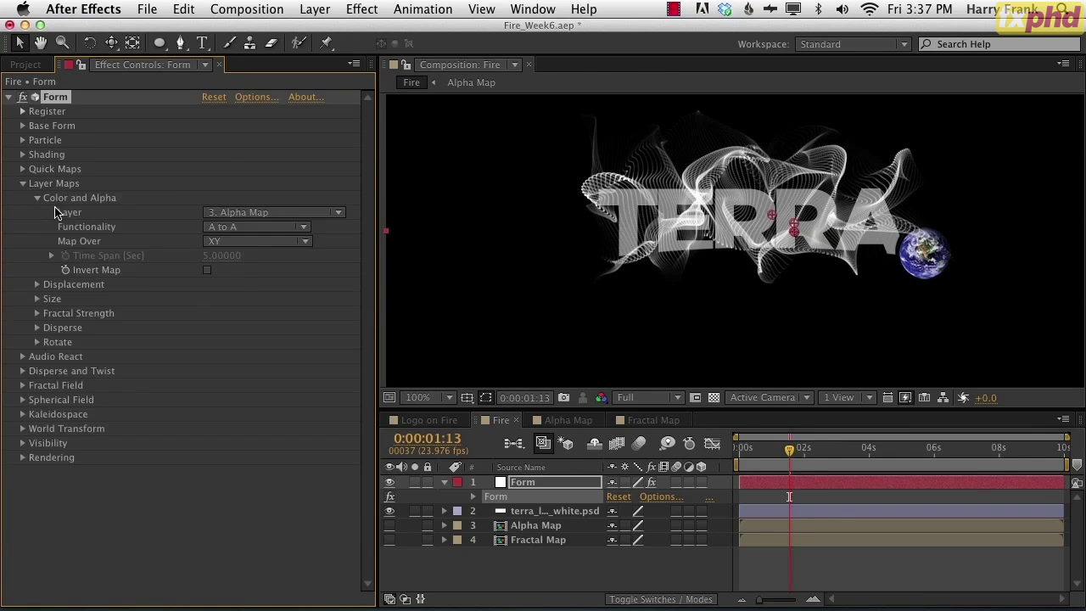
click(37, 314)
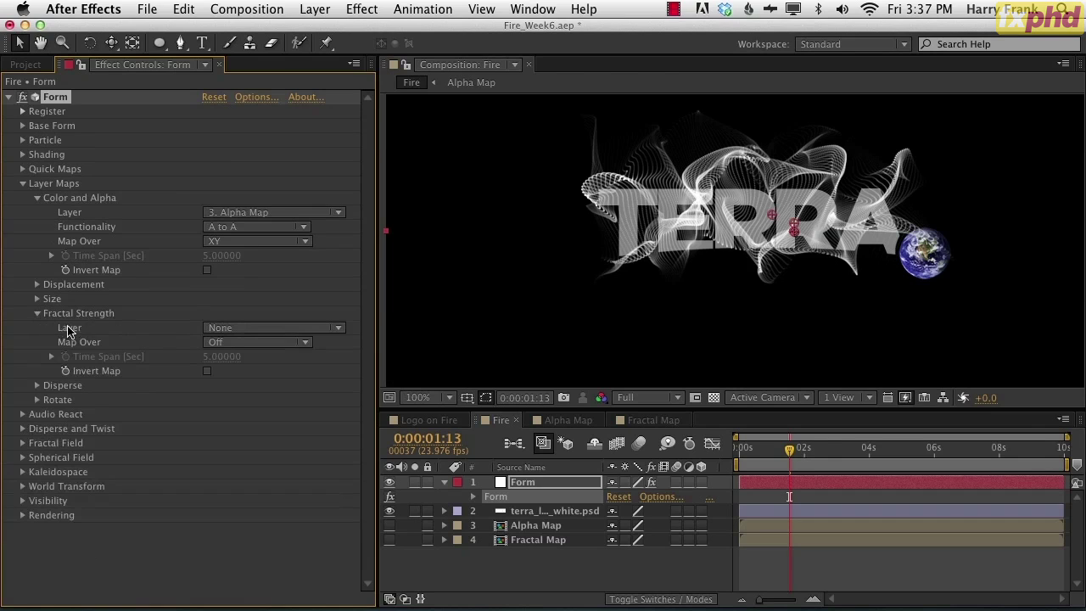
click(224, 327)
click(243, 419)
click(225, 342)
click(247, 376)
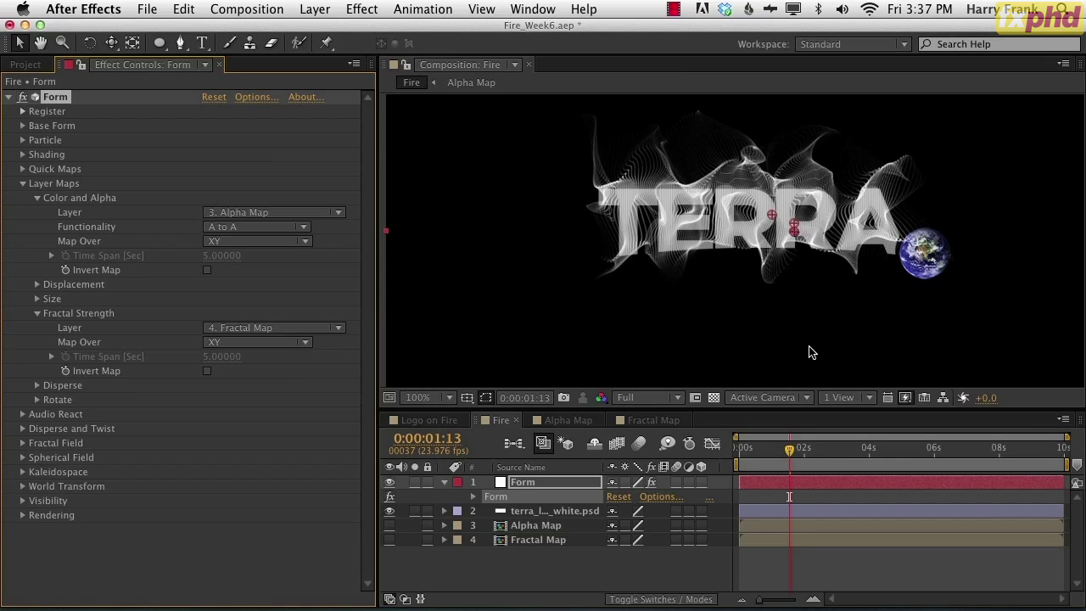
click(389, 511)
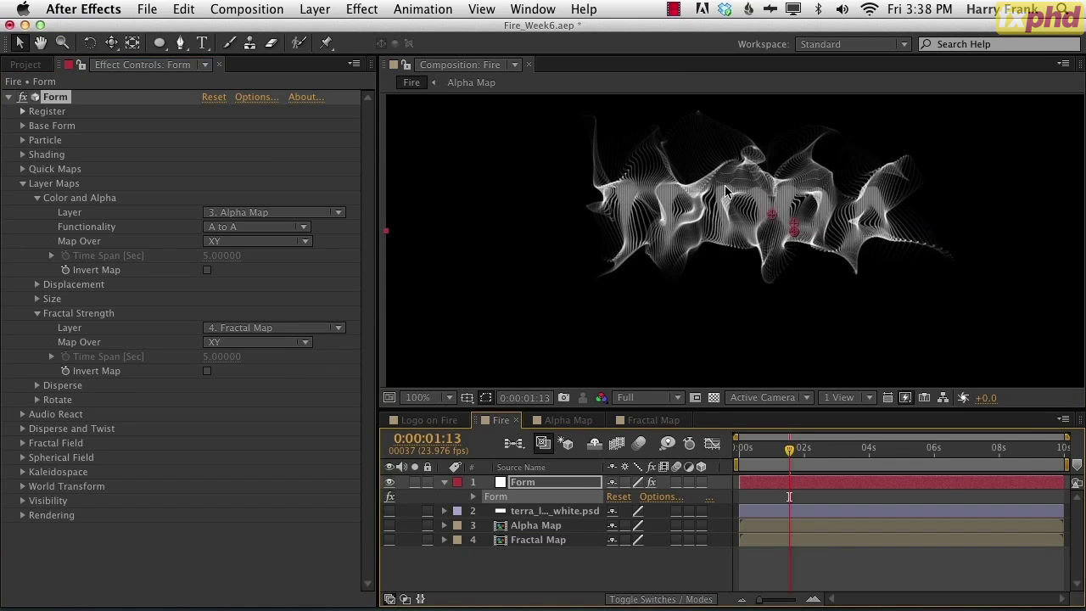
- In the Fractal Map composition, try a narrower Levels input range on the Invert layer
click(572, 421)
click(664, 420)
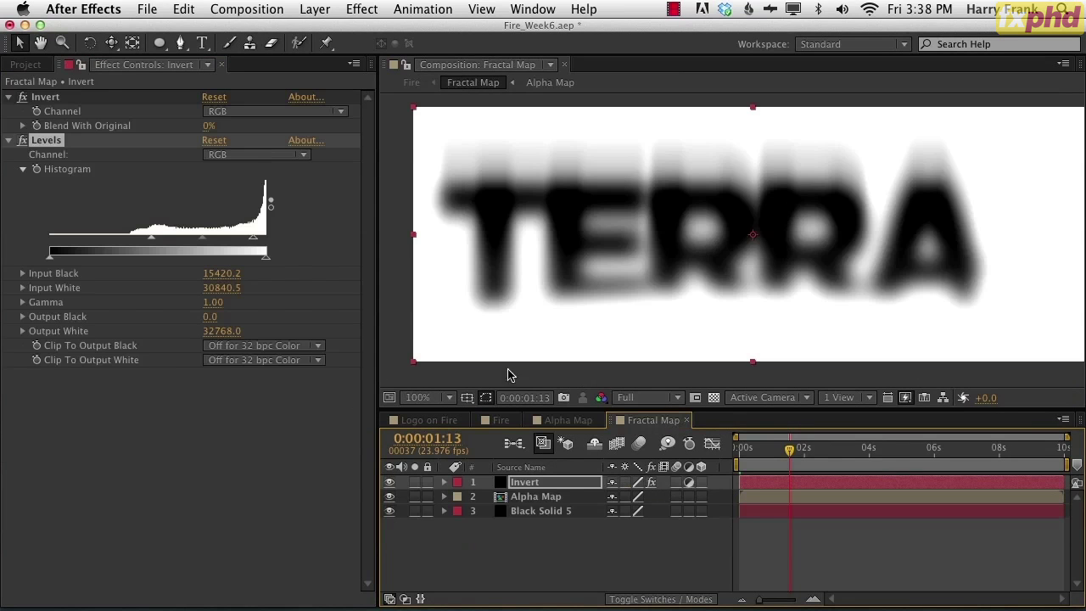
mouse_move(252, 237)
mouse_down()
mouse_move(225, 243)
mouse_move(243, 241)
mouse_up()
drag(151, 237, 183, 238)
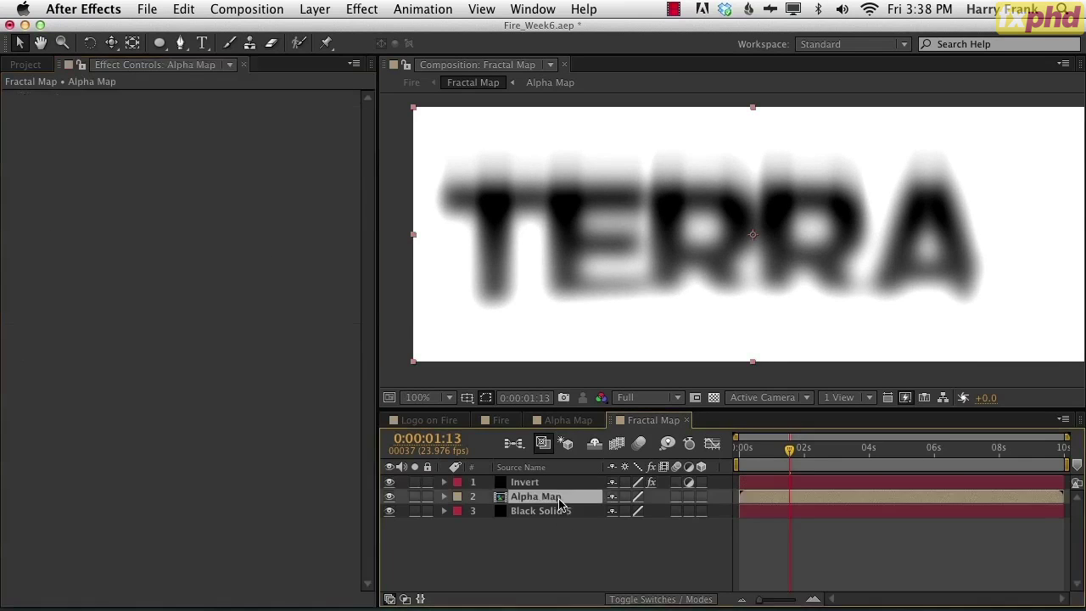
- In the Alpha Map composition, set the logo layer's Fast Blur Blurriness to 9.0 and check the particles in the Fire composition
double_click(560, 497)
click(523, 497)
click(198, 115)
drag(211, 113, 206, 114)
click(502, 433)
click(504, 421)
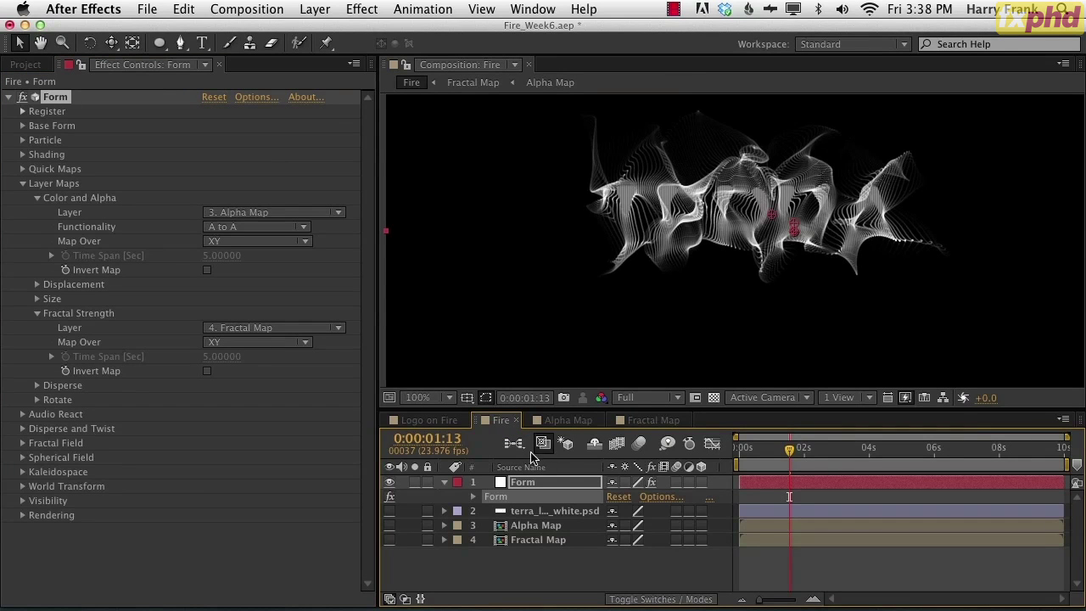
- Set the Invert layer's Levels to Input Black 15420.2, Input White 32768.0 and Gamma 1.21, and close the Alpha Map composition
click(666, 420)
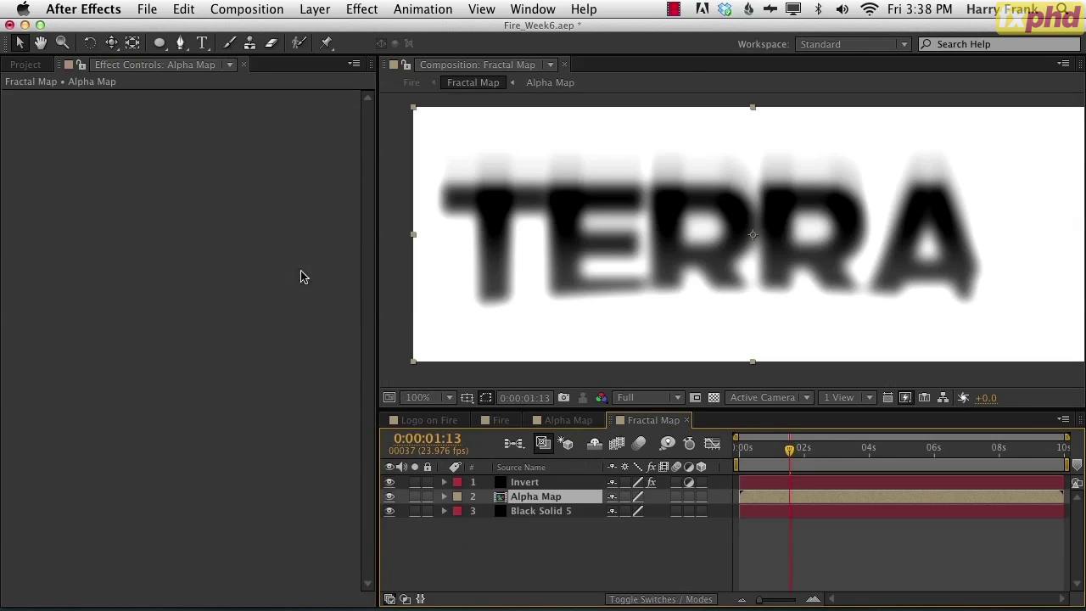
click(524, 482)
drag(245, 244, 273, 251)
drag(194, 240, 154, 242)
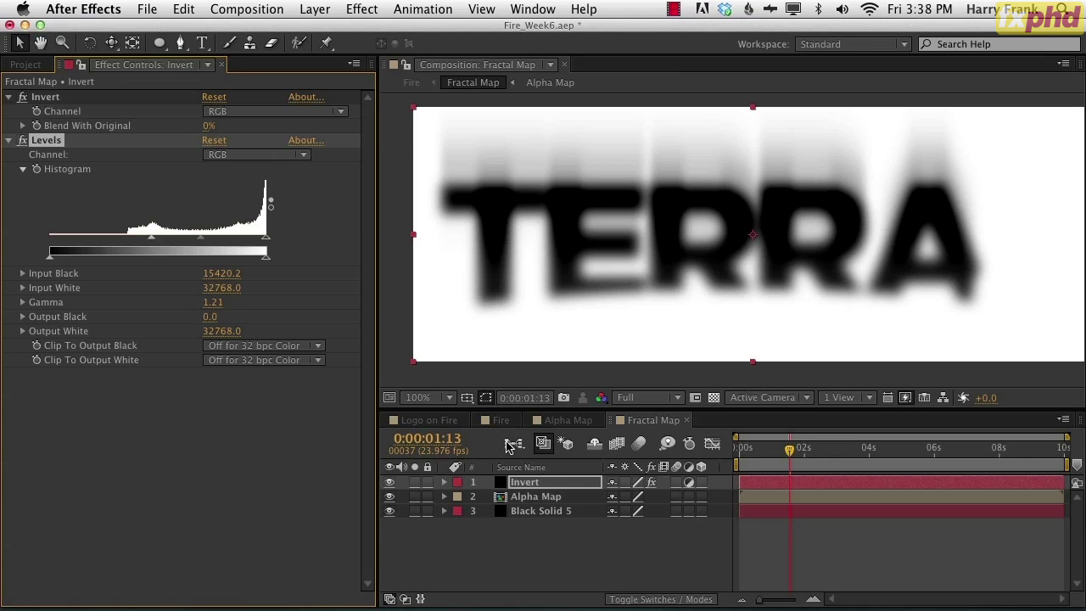
double_click(531, 501)
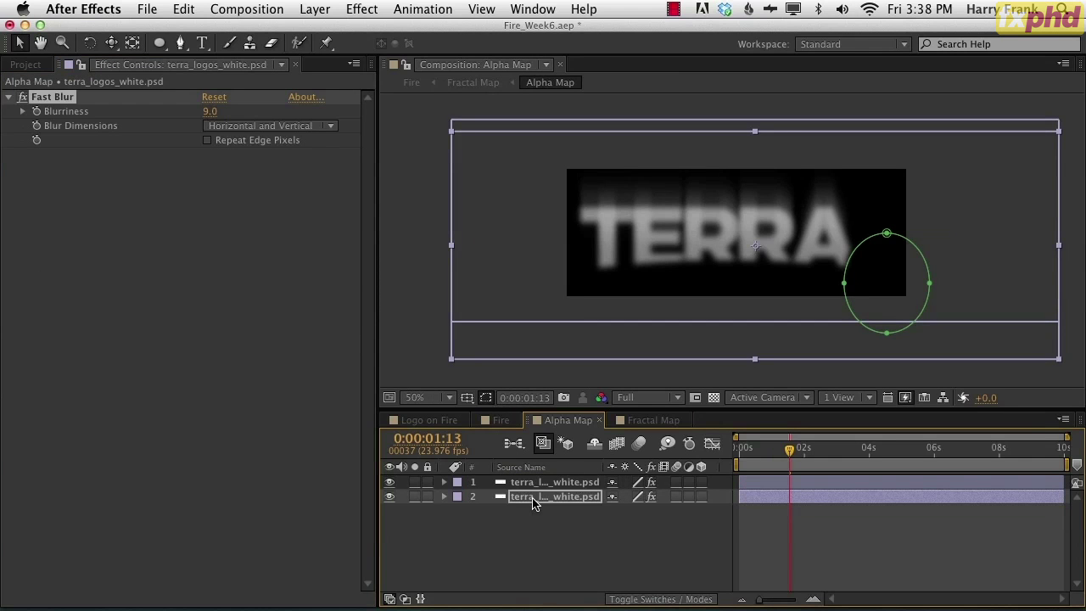
key(super+w)
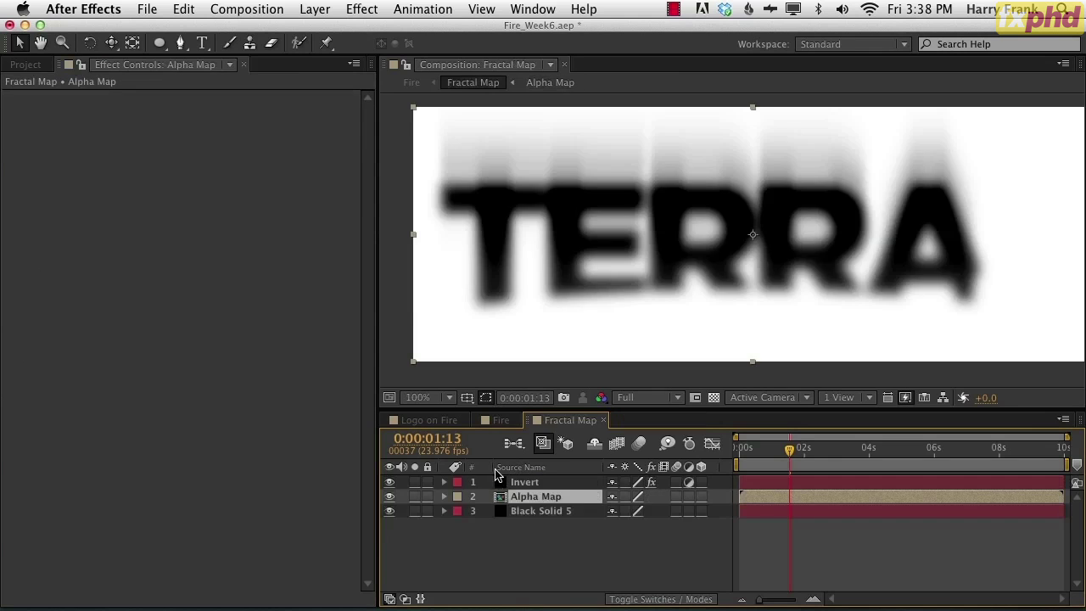
- Close the Fractal Map composition and open the Quick Maps settings of the Form effect in the Fire composition
key(super+w)
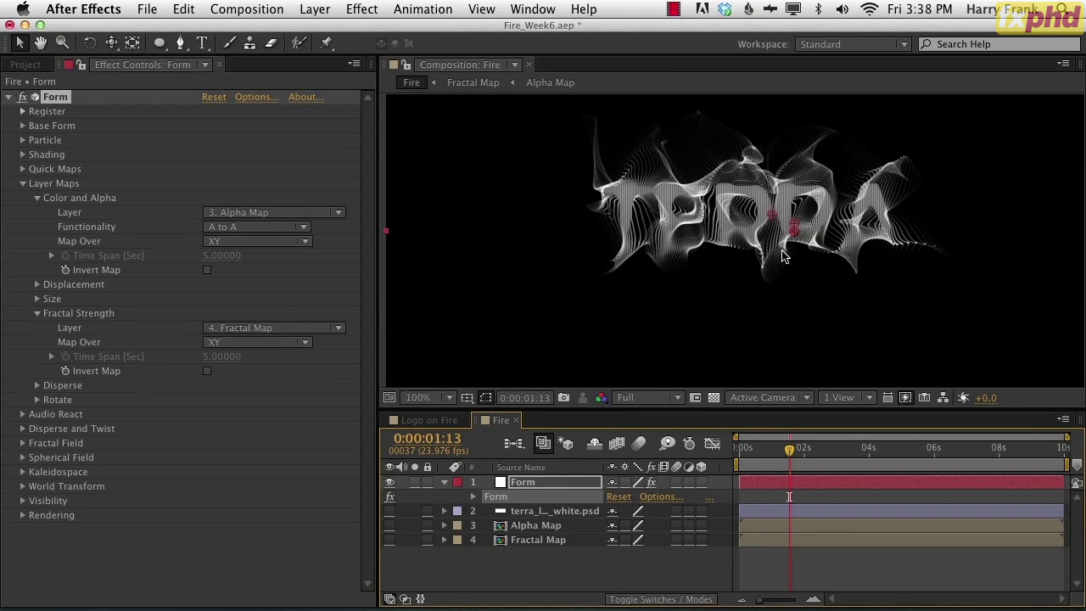
double_click(502, 497)
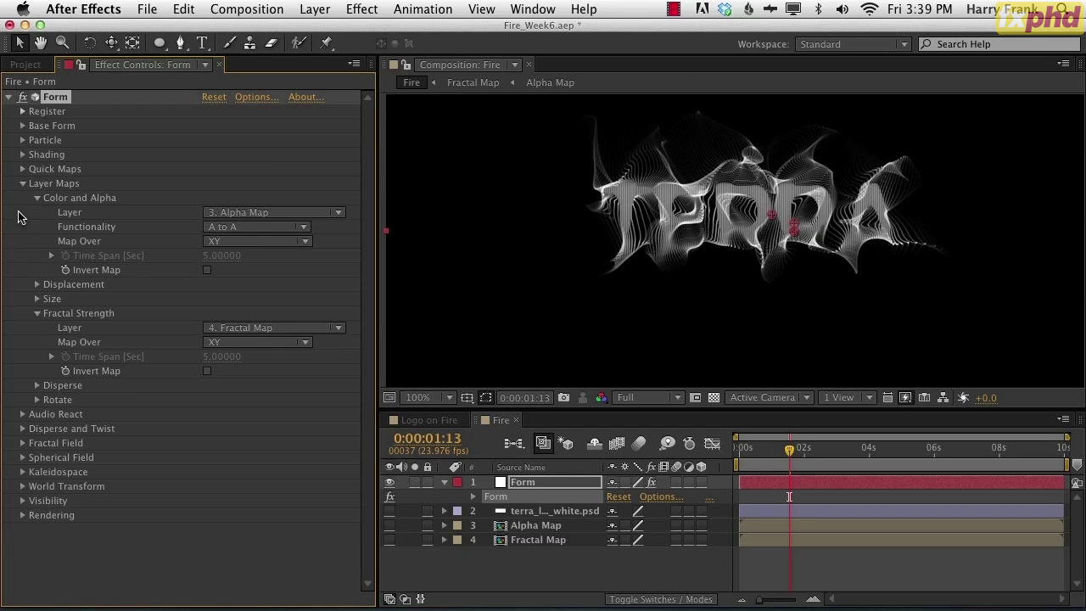
click(23, 184)
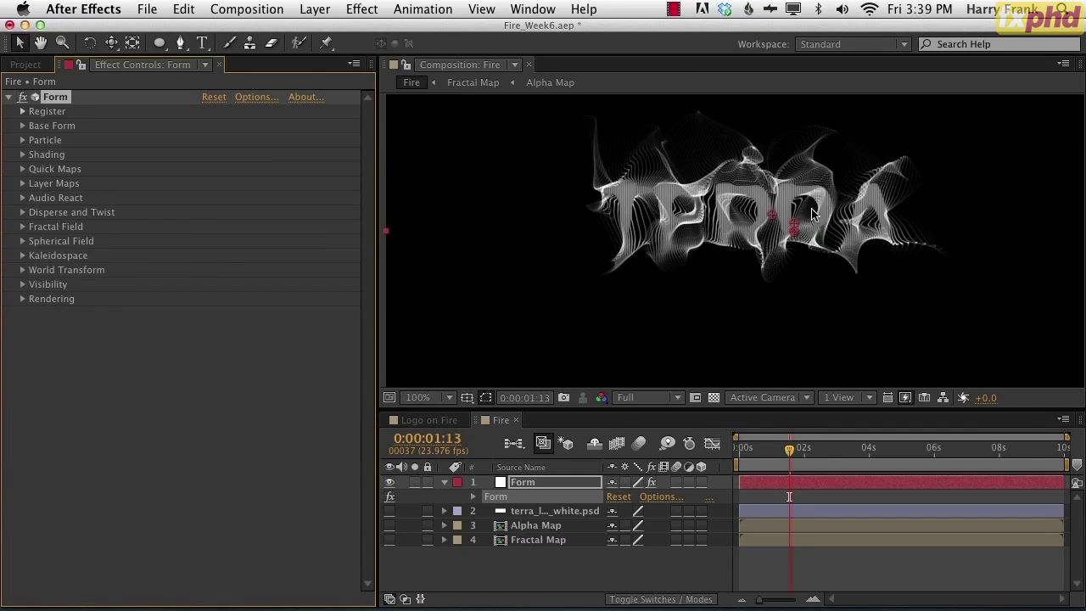
click(23, 169)
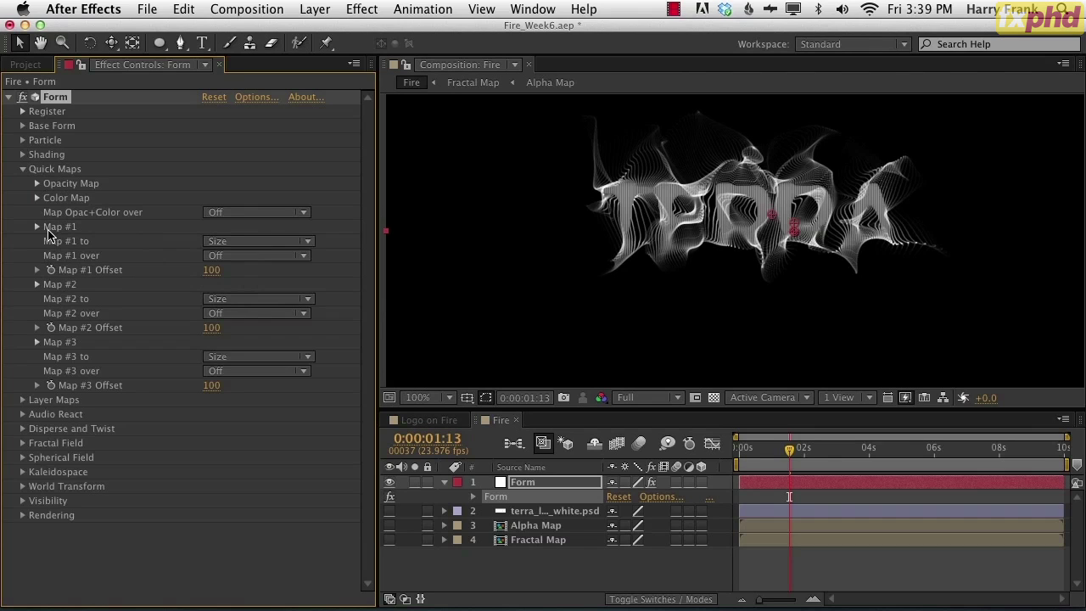
- Save the project
click(672, 9)
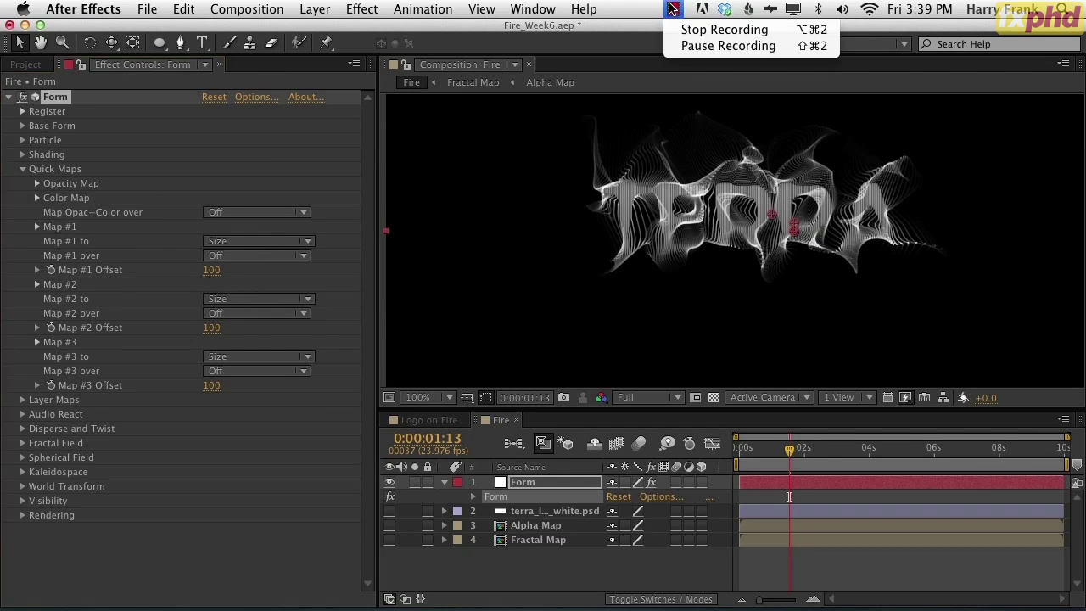
click(622, 36)
key(super+s)
click(675, 10)
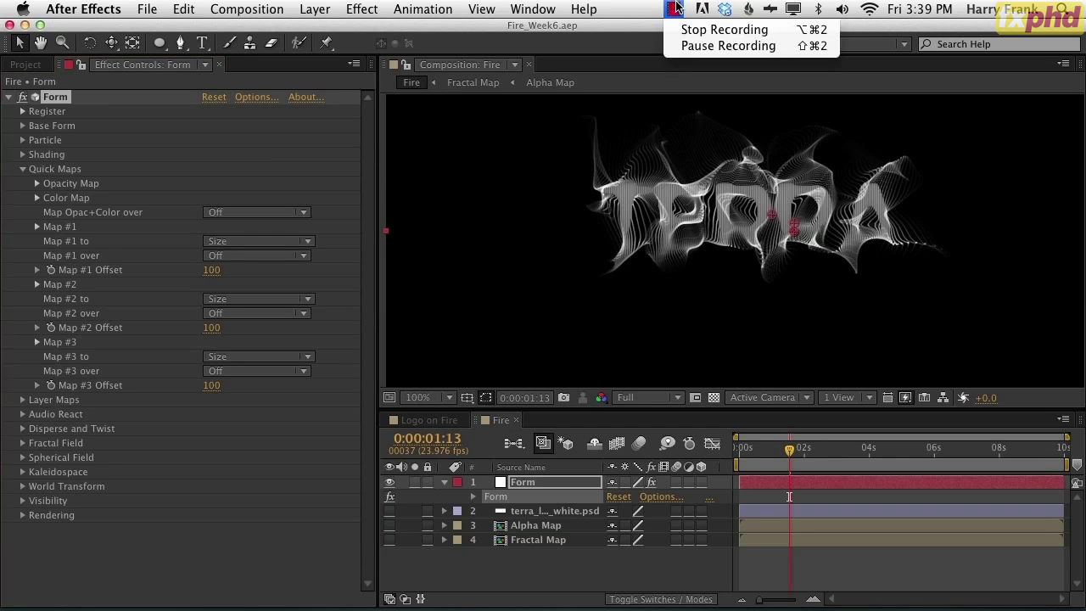
click(677, 9)
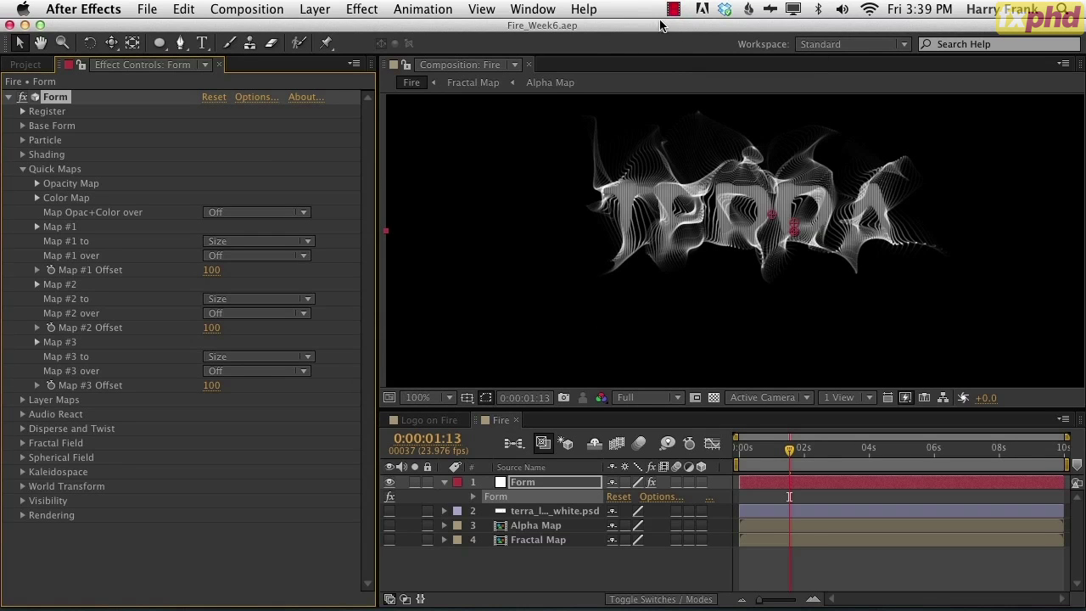
click(677, 10)
click(676, 10)
- Assign Form's Quick Map #1 to Opacity over Y and shape its curve to fall to zero at about three quarters of the range
click(212, 242)
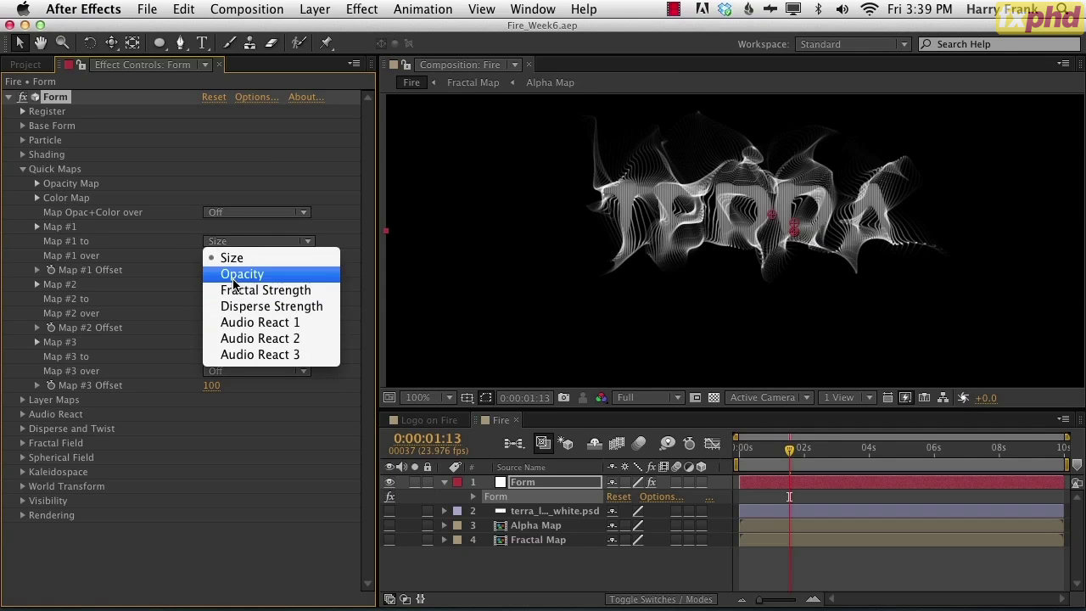
click(229, 274)
click(231, 255)
click(235, 305)
click(37, 227)
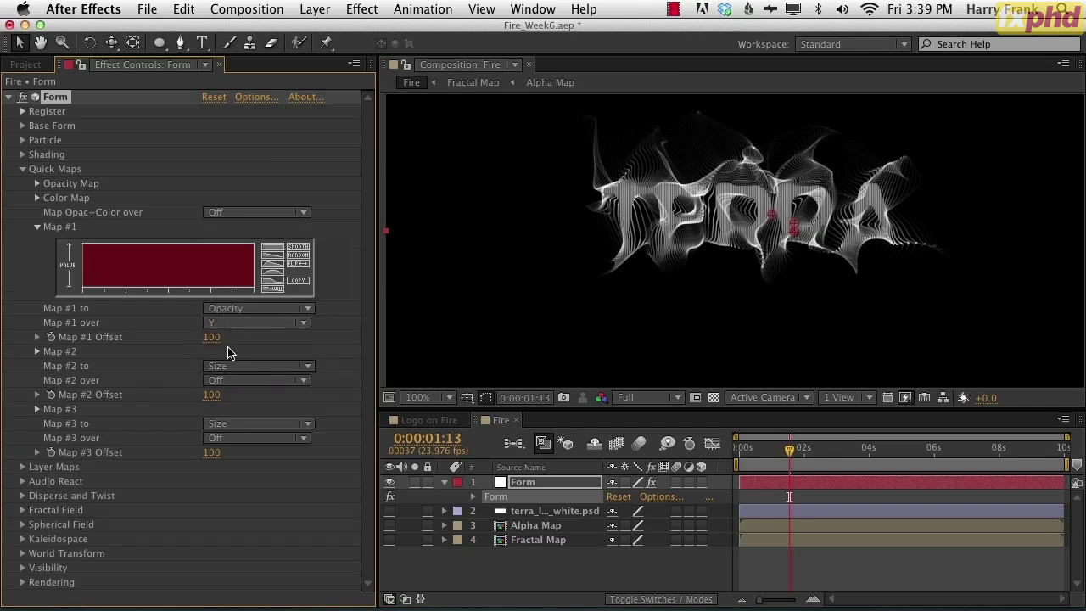
mouse_move(248, 297)
mouse_down()
mouse_move(223, 292)
mouse_move(253, 302)
mouse_move(170, 288)
mouse_up()
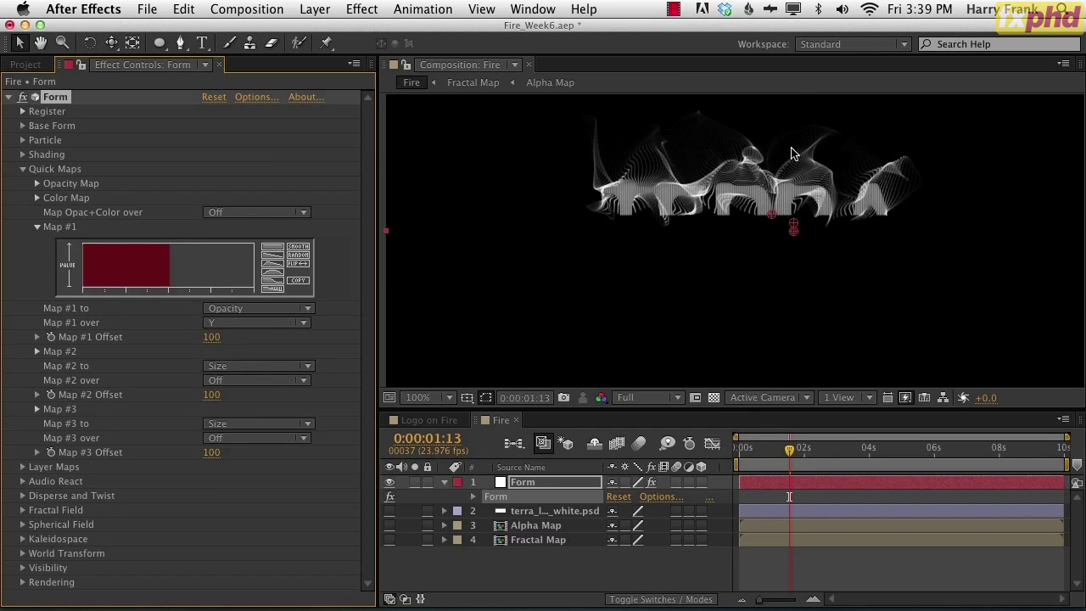
drag(158, 245, 199, 241)
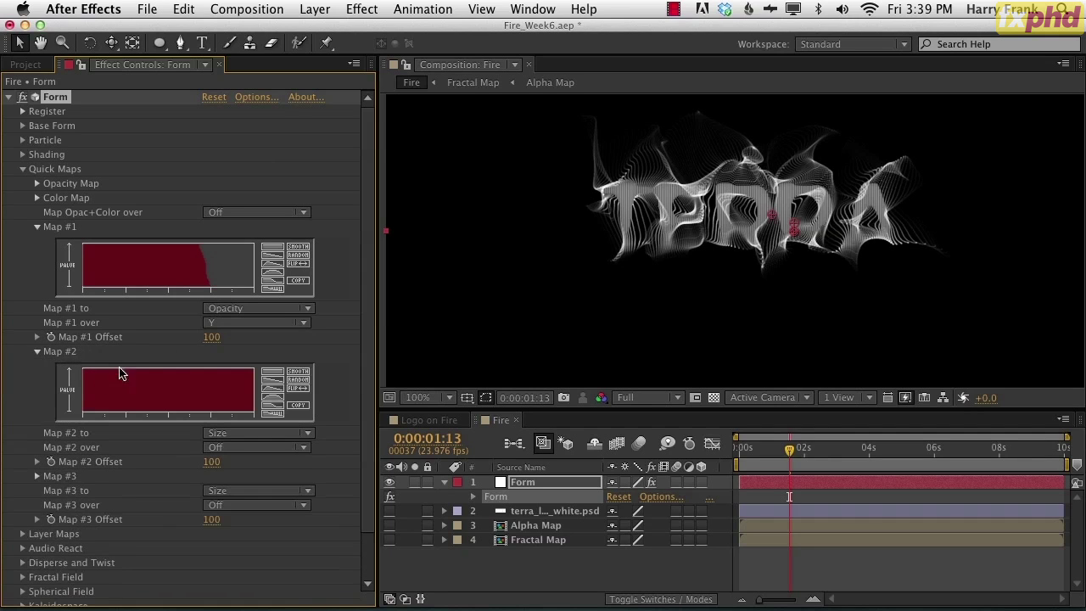
- Assign Quick Map #2 to Fractal Strength over Y and draw its curve sloping down to zero over the last part of the range
click(234, 441)
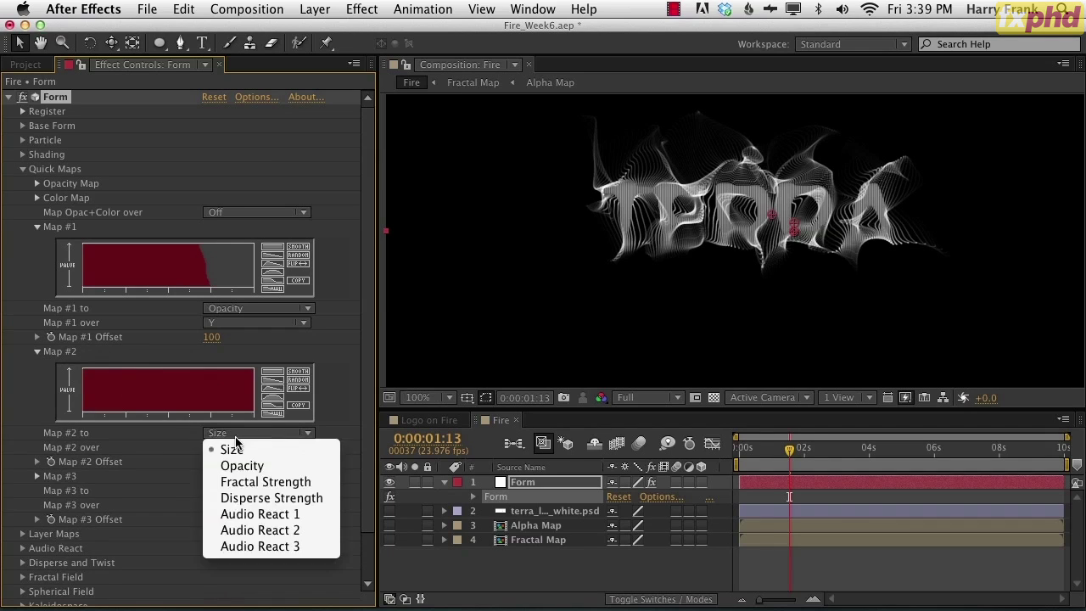
click(246, 481)
click(234, 452)
click(248, 494)
drag(251, 413, 196, 415)
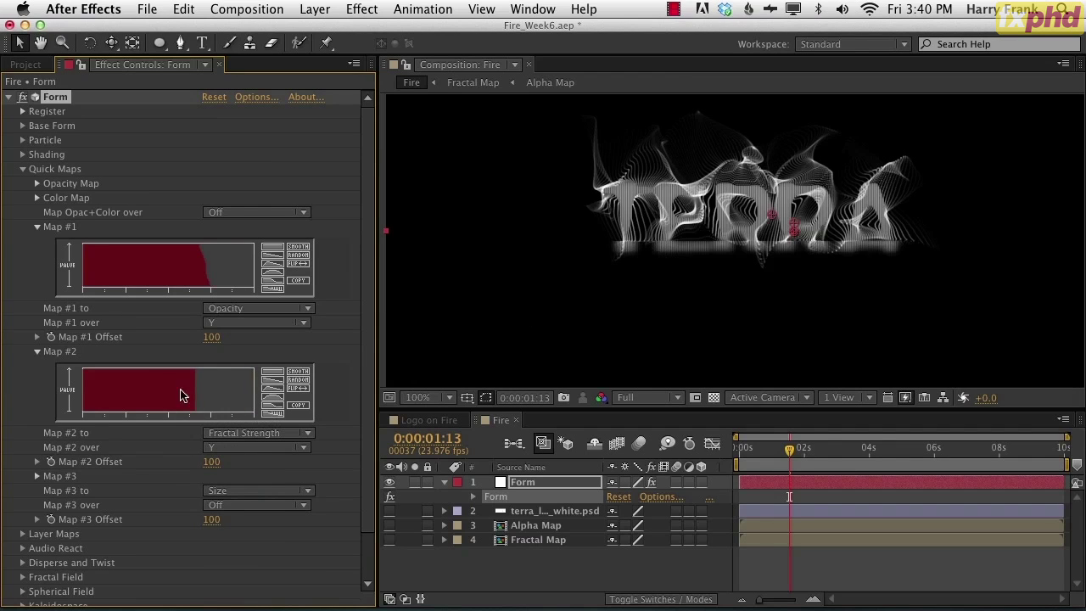
drag(171, 381, 209, 423)
mouse_move(168, 374)
mouse_down()
mouse_move(177, 367)
mouse_move(212, 417)
mouse_up()
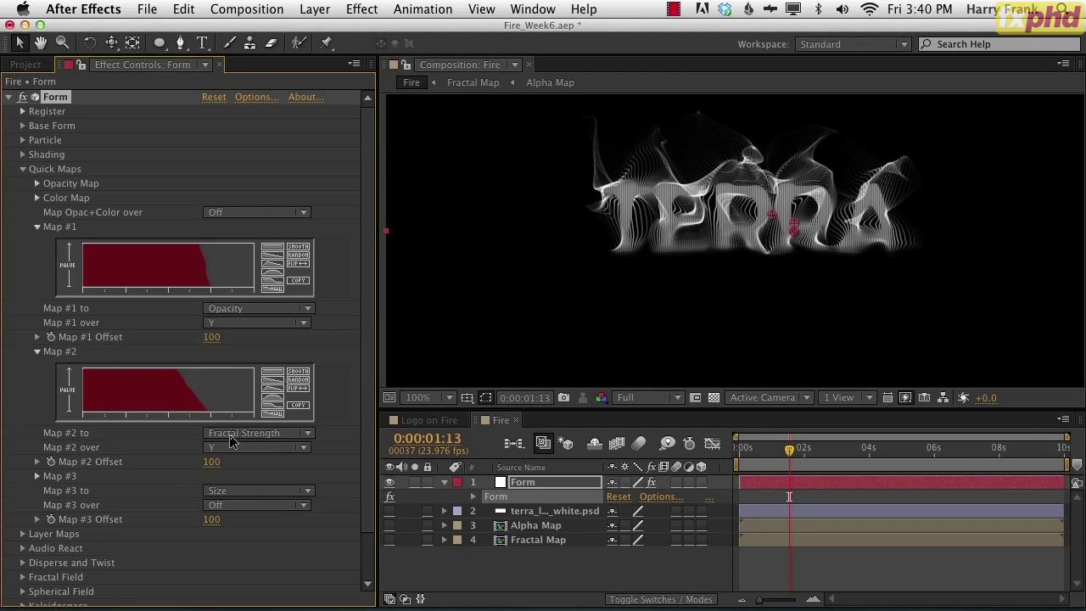
- Set the Form particle Color to an orange-red with a hue of about 18° and compare the look with the Logo on Fire composition
scroll(356, 308, down, 3)
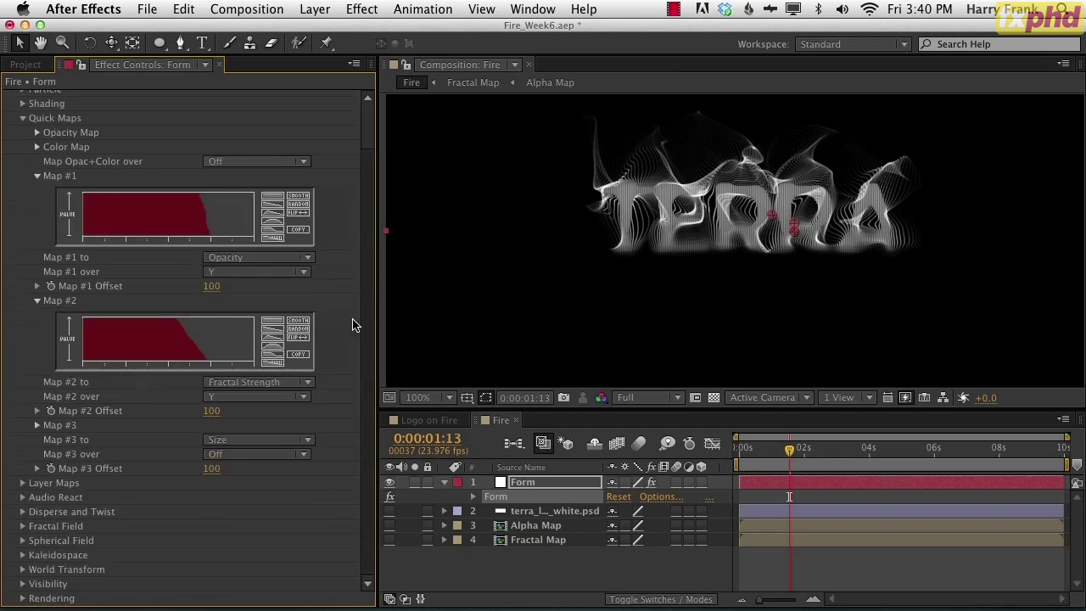
click(21, 120)
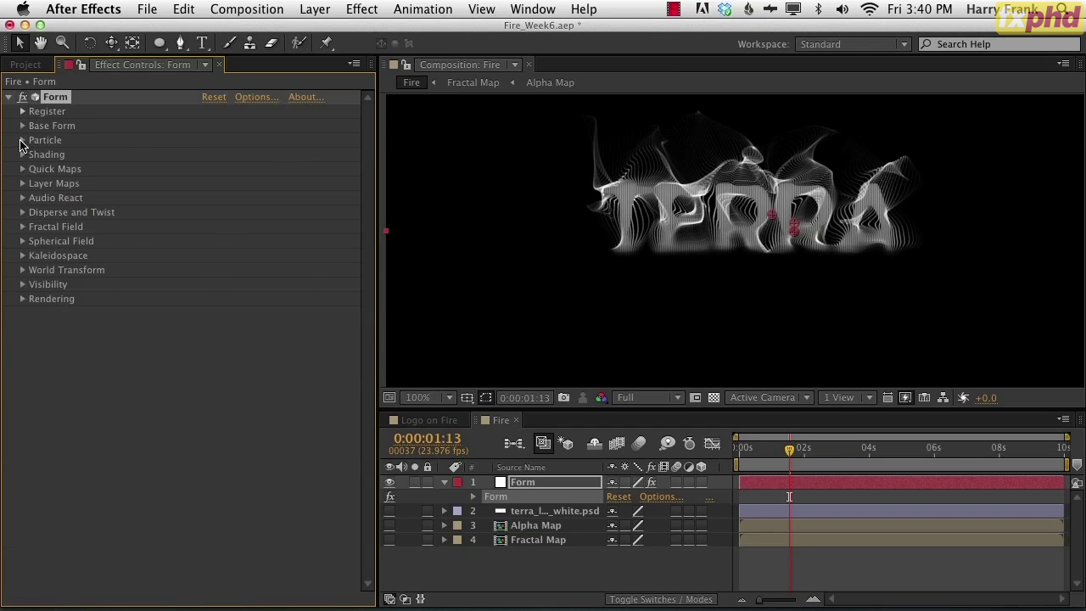
click(23, 140)
click(210, 270)
click(718, 473)
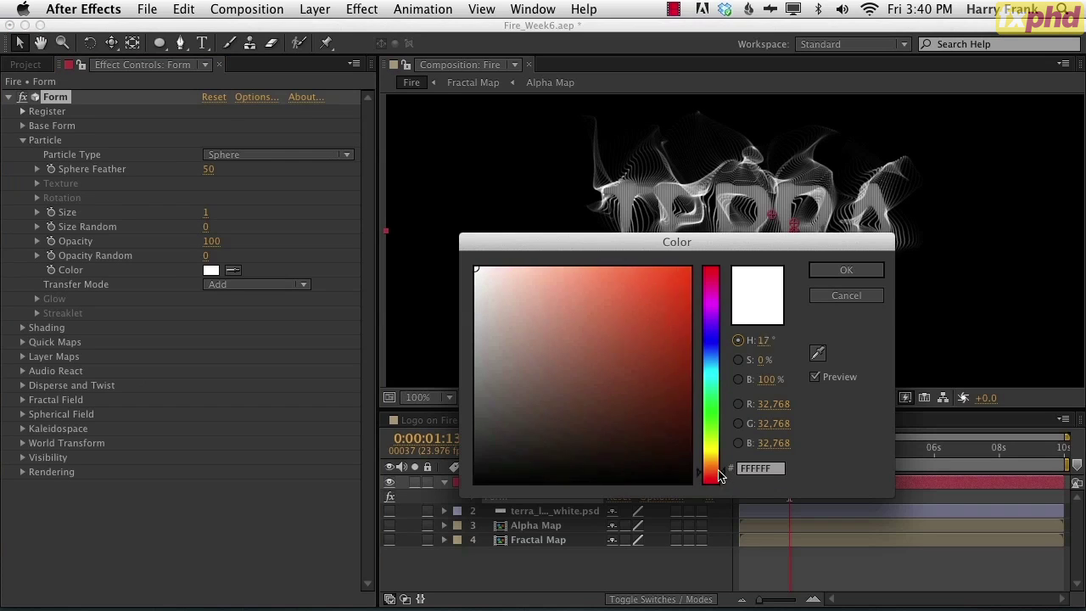
drag(630, 320, 661, 283)
drag(827, 246, 795, 246)
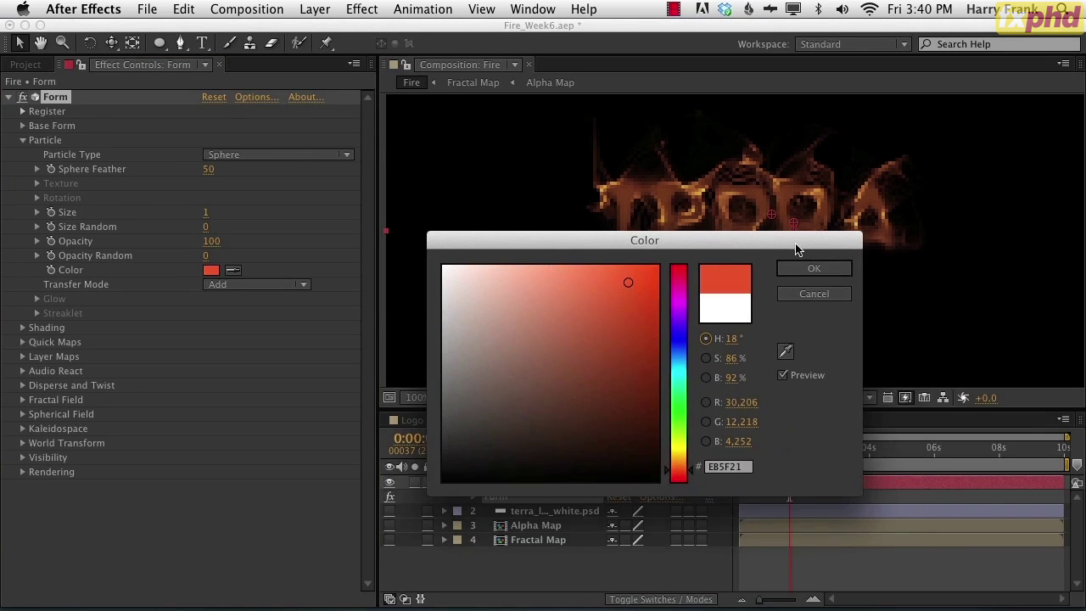
drag(614, 293, 625, 290)
click(813, 269)
click(439, 421)
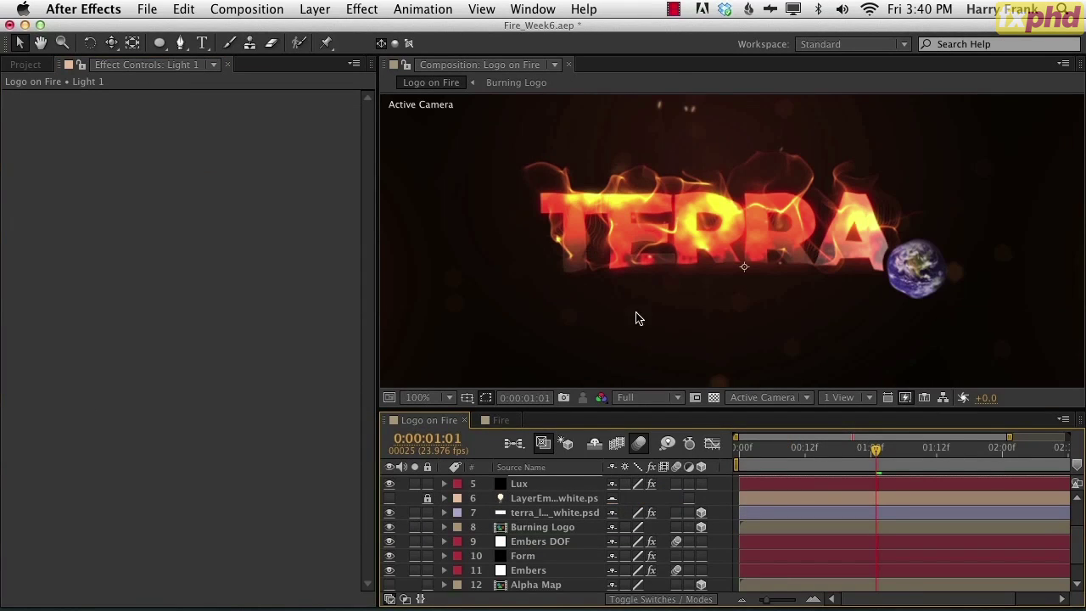
click(502, 420)
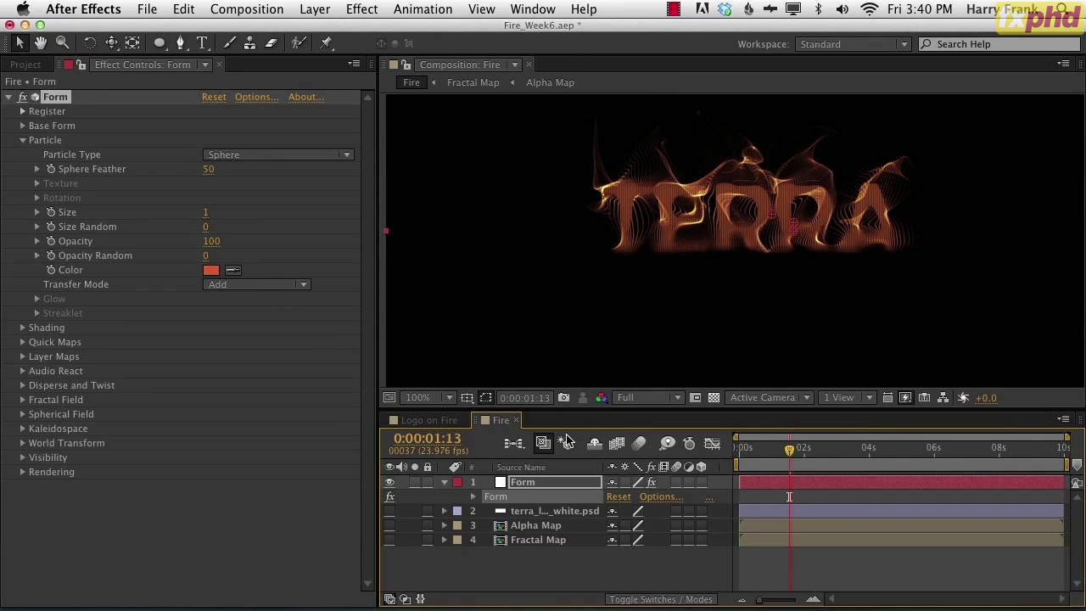
- Raise the Base Form's Particles in X to 543 and Particles in Y to 468, comparing with the Logo on Fire composition
click(23, 140)
click(23, 126)
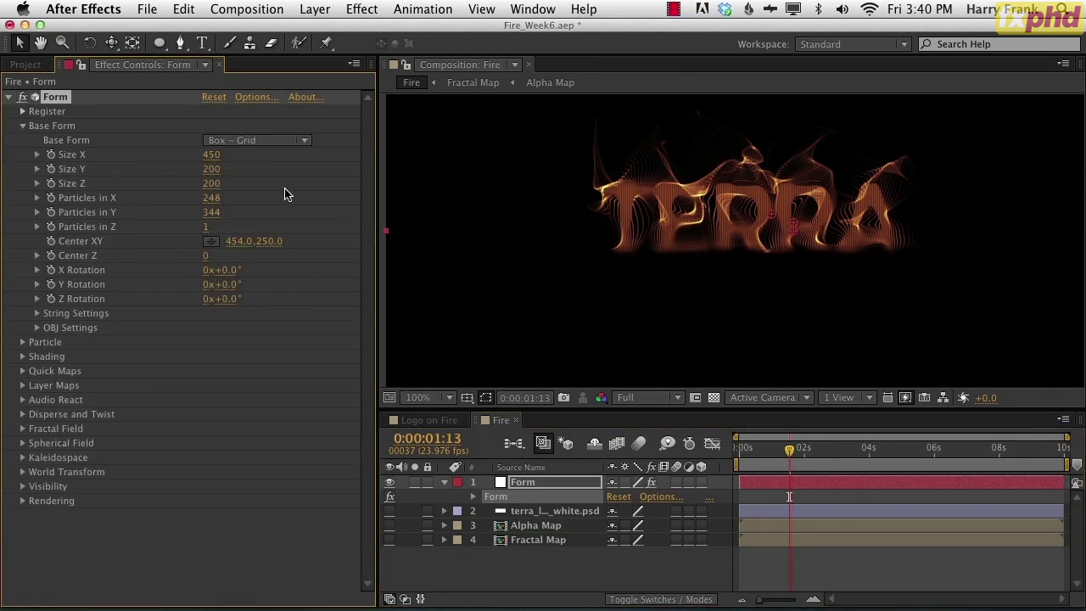
drag(211, 200, 255, 204)
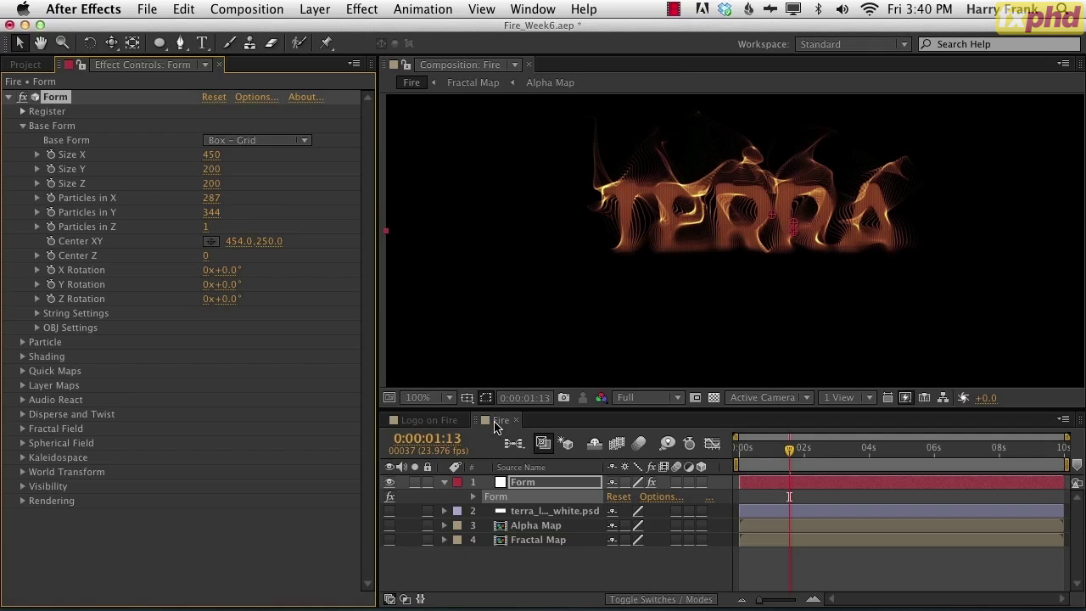
click(437, 424)
click(500, 425)
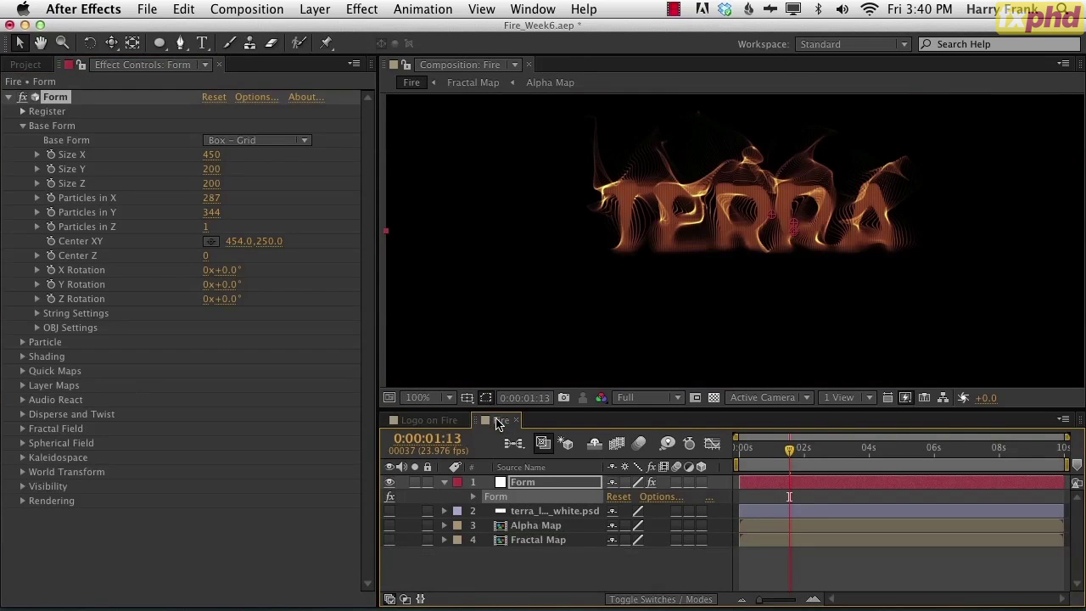
drag(212, 199, 322, 235)
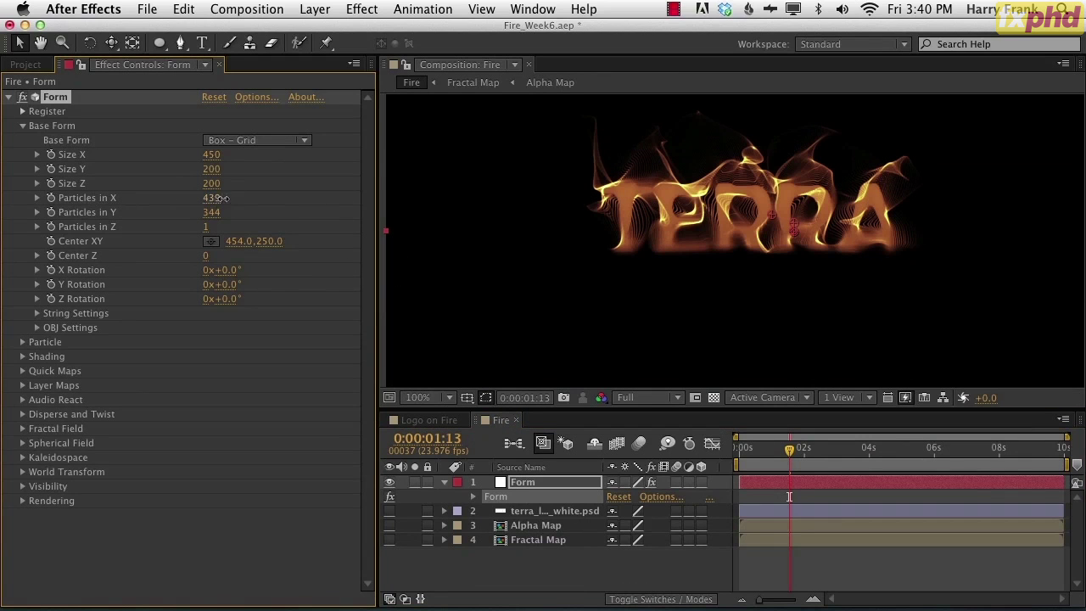
drag(284, 201, 310, 239)
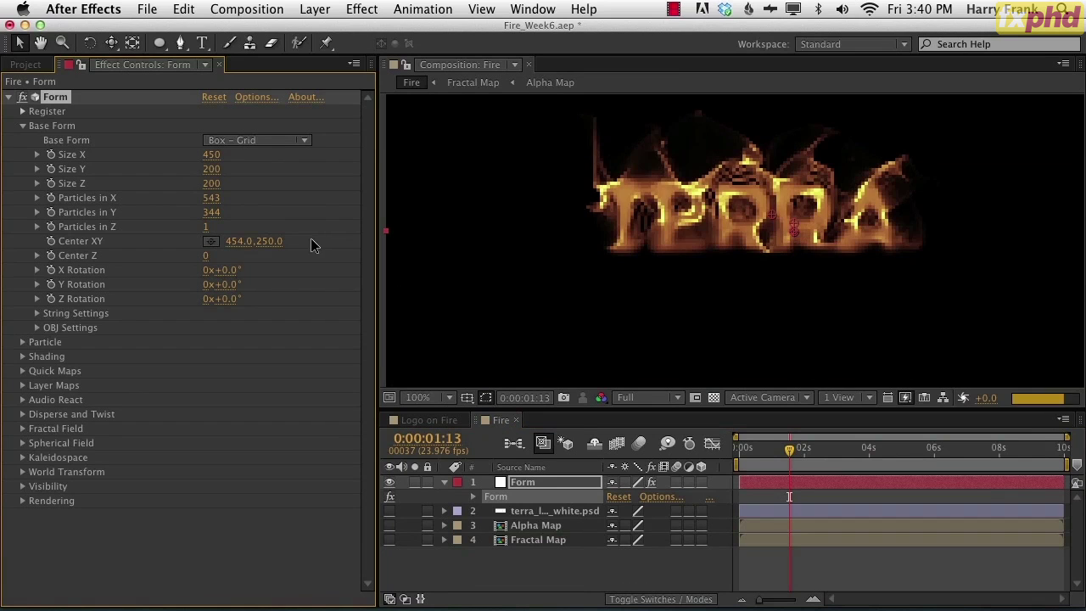
drag(209, 213, 317, 216)
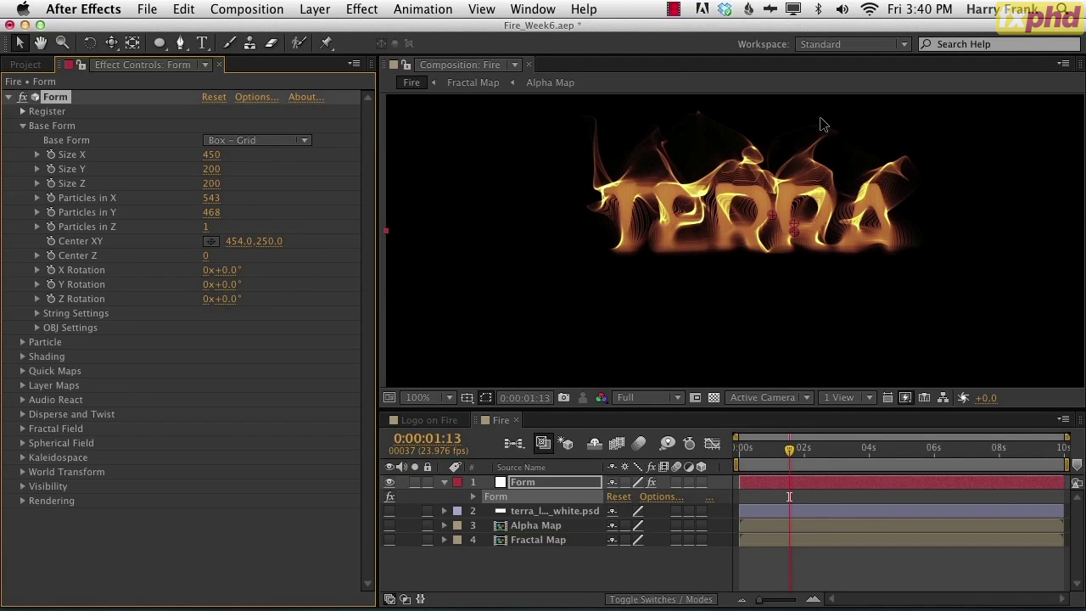
- Round off the upper shoulders of the Map #1 and Map #2 curves in Quick Maps and inspect the fire up close
scroll(810, 173, up, 1)
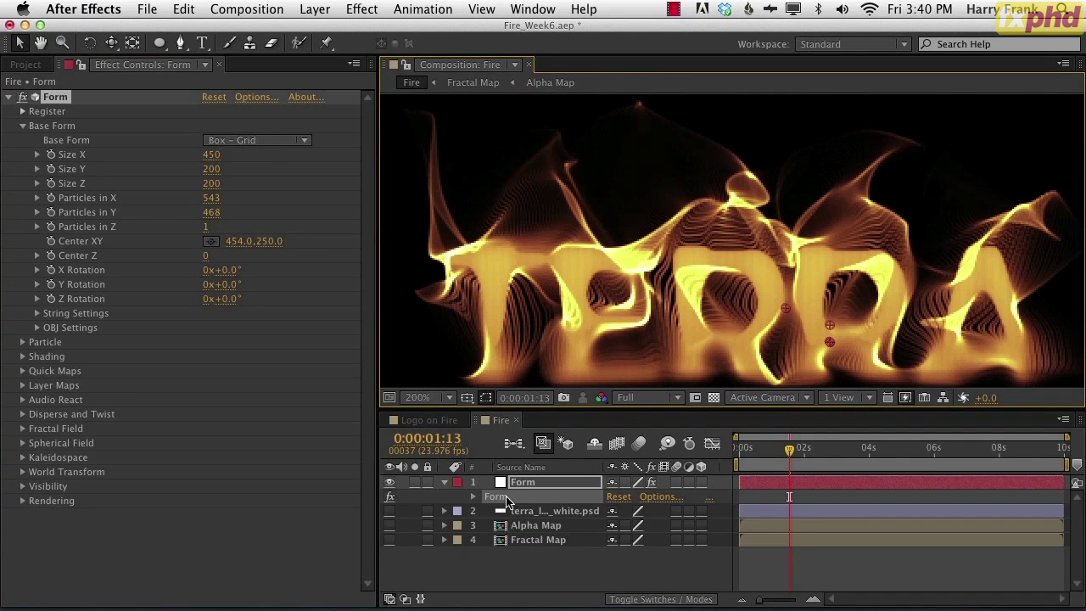
click(23, 371)
scroll(149, 418, down, 3)
drag(149, 418, 150, 417)
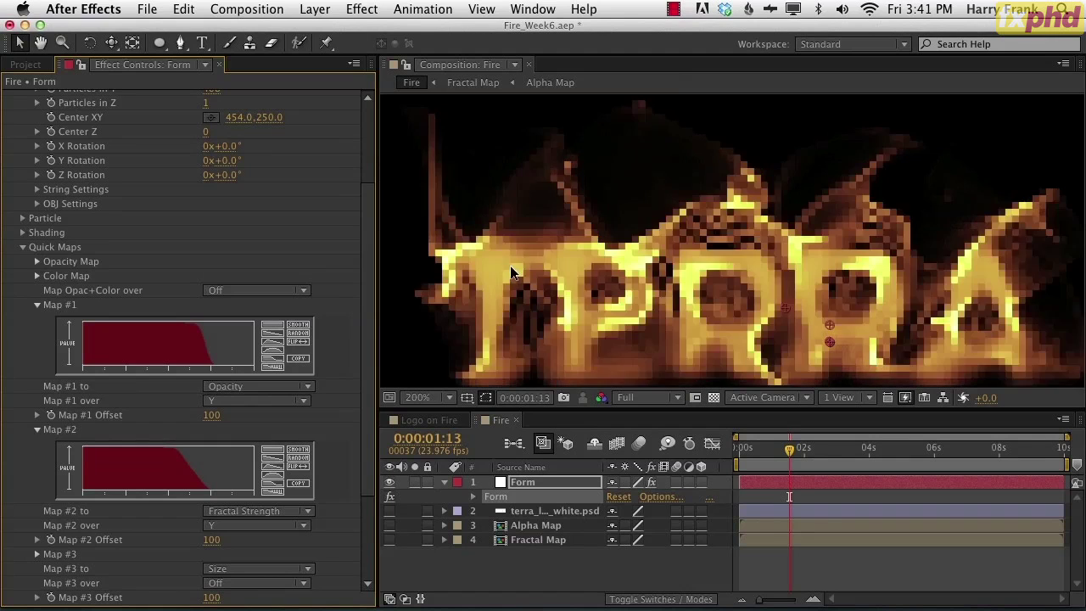
key(comma)
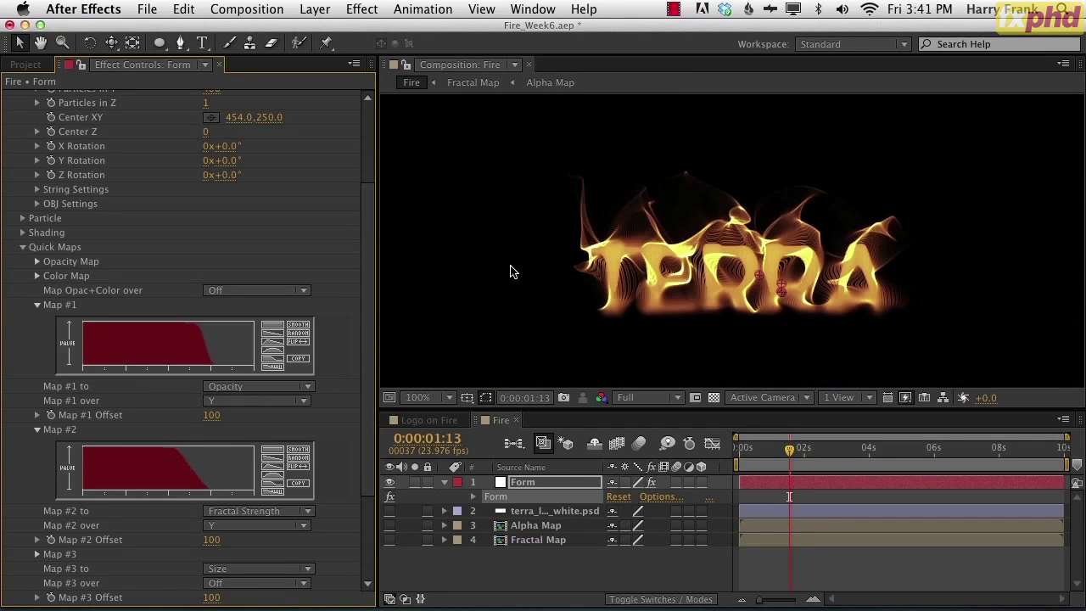
key(period)
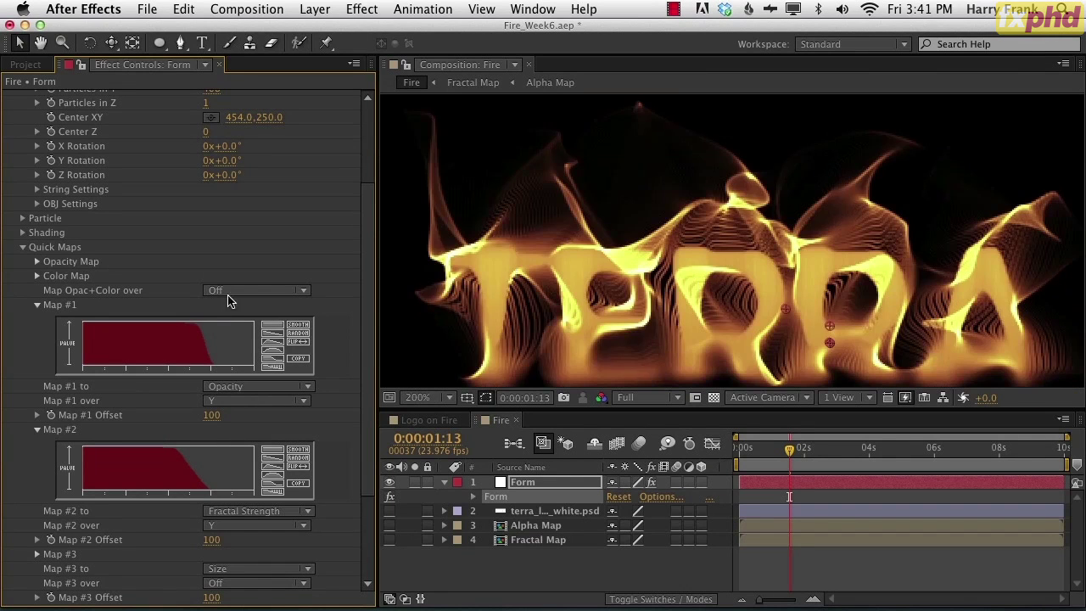
- Try Particles in Y at 600 and at 1000 in the Base Form settings
scroll(369, 127, up, 5)
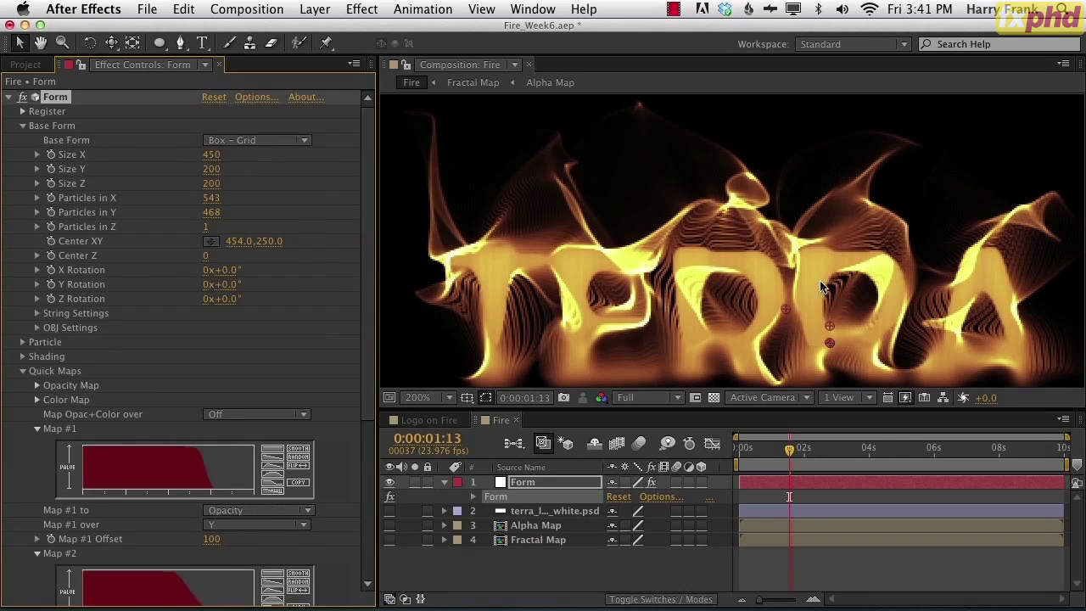
click(213, 212)
text(600)
key(Return)
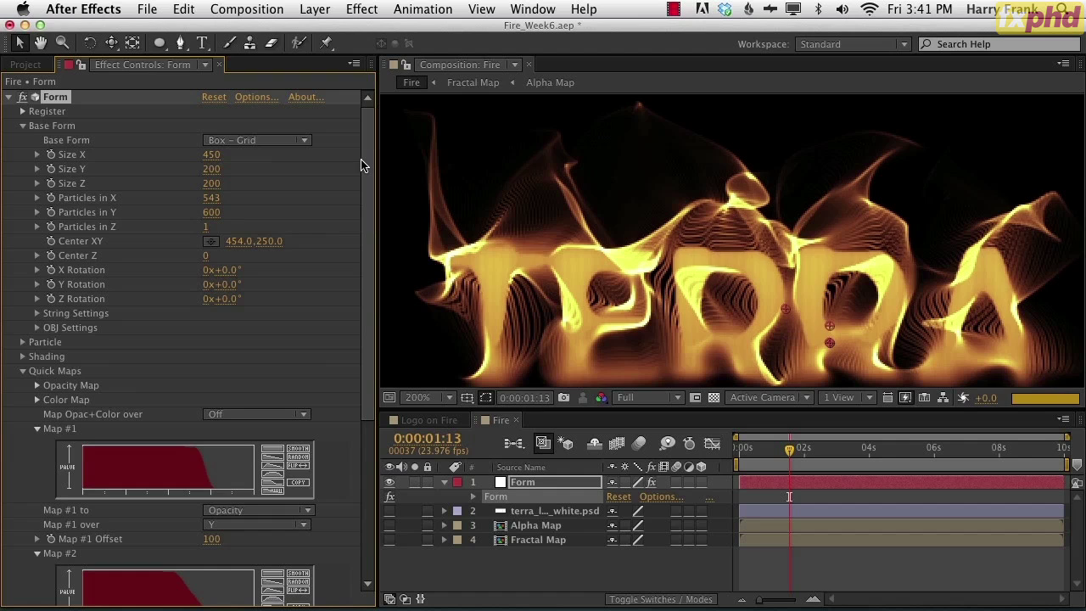
click(213, 212)
text(10)
key(Return)
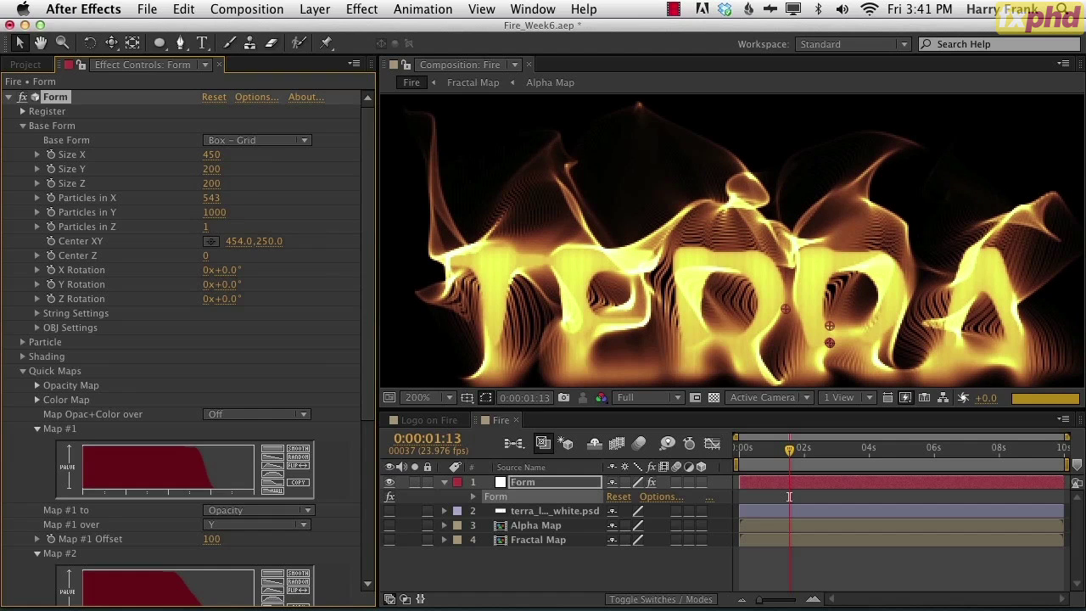
- Set both Particles in X and Particles in Y to 800 and check the whole logo at 100% magnification
click(213, 213)
text(8)
key(shift+Tab)
text(800)
key(Return)
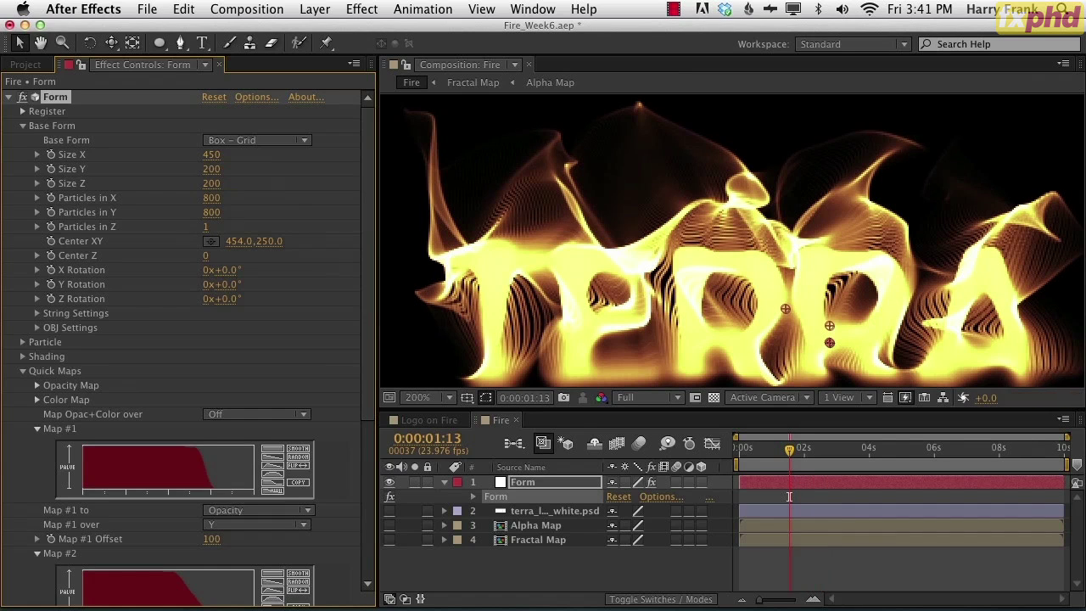
key(comma)
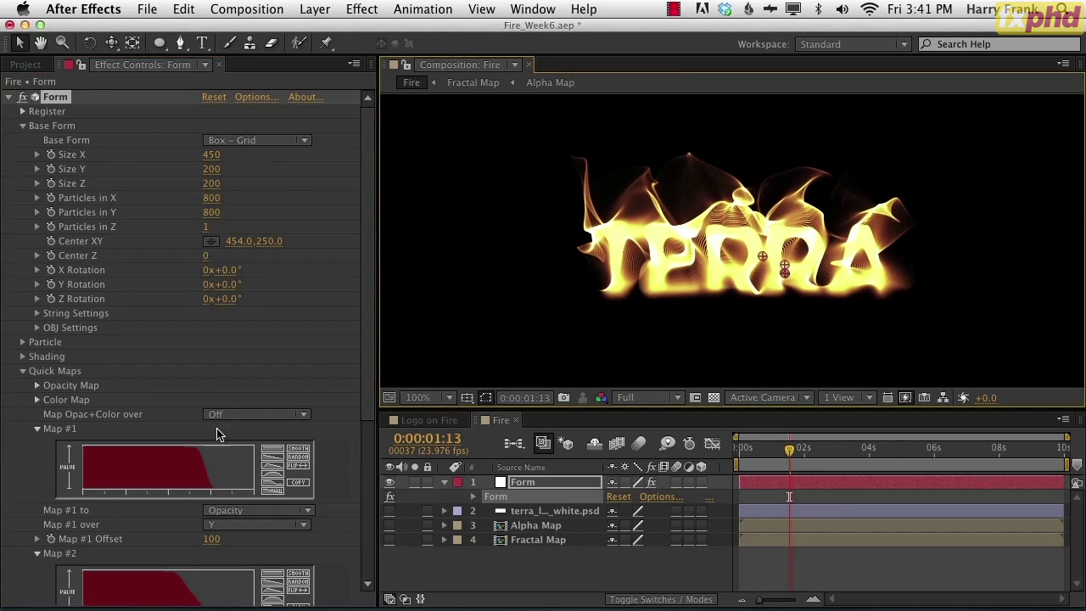
- Set Form's Particle Opacity to 60, collapsing the other expanded parameter groups
scroll(213, 432, down, 5)
key(v)
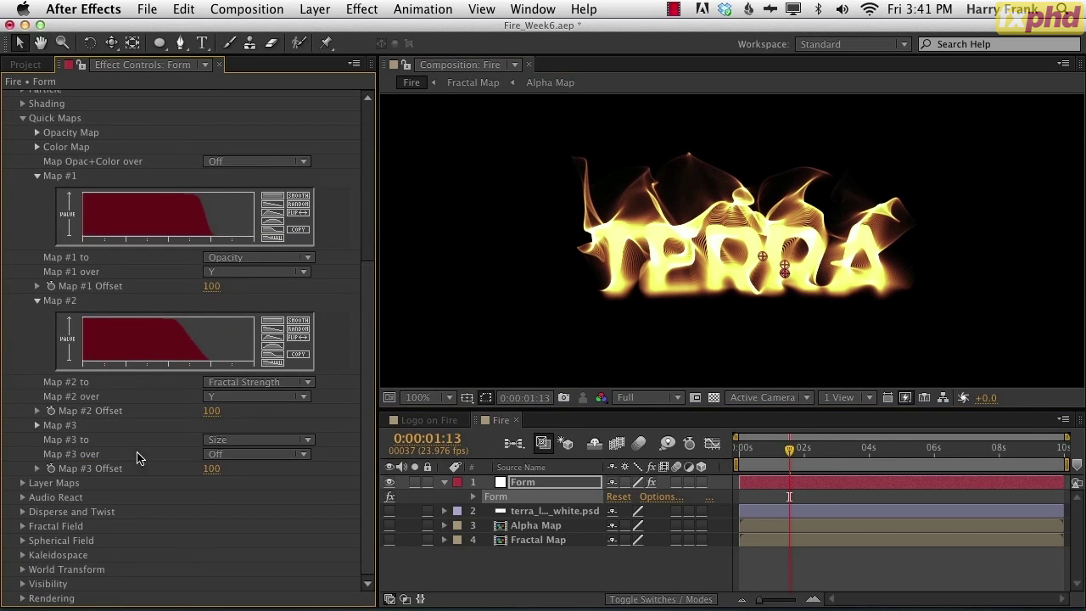
scroll(87, 252, up, 3)
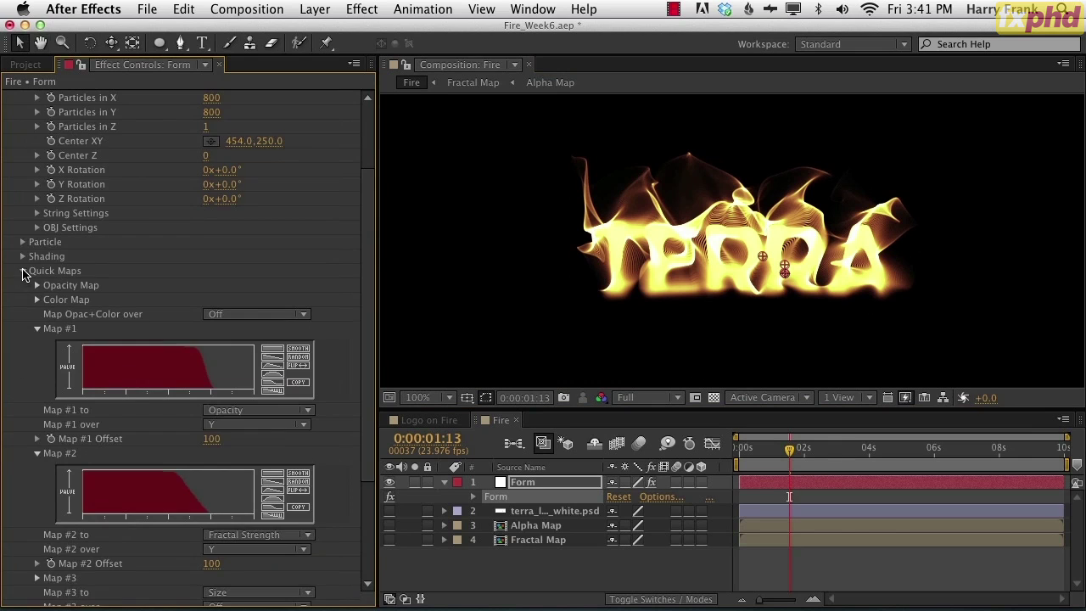
click(23, 270)
click(23, 126)
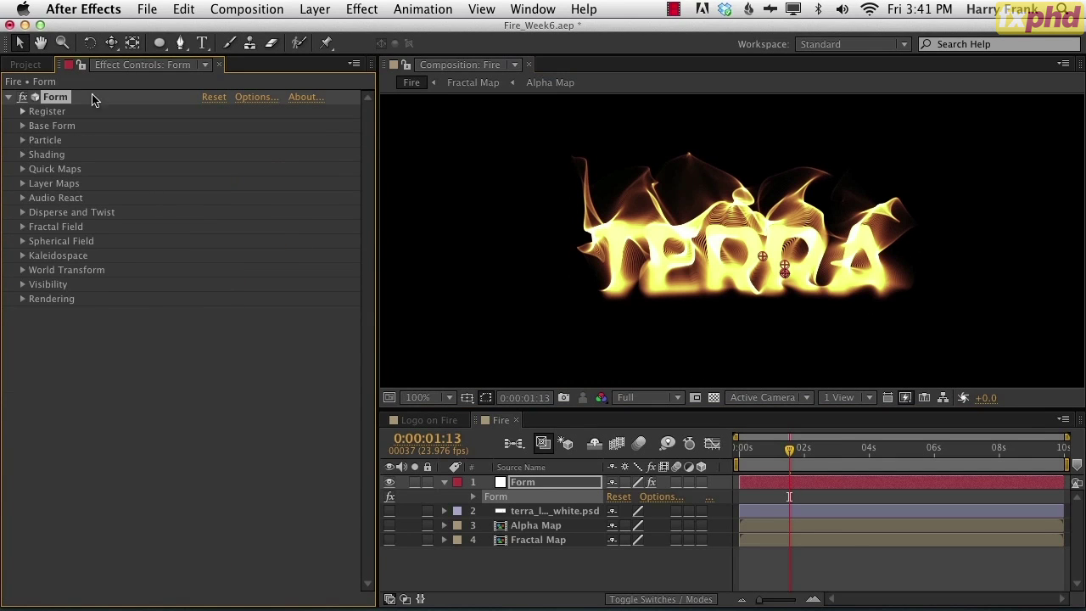
click(27, 67)
click(129, 66)
click(23, 141)
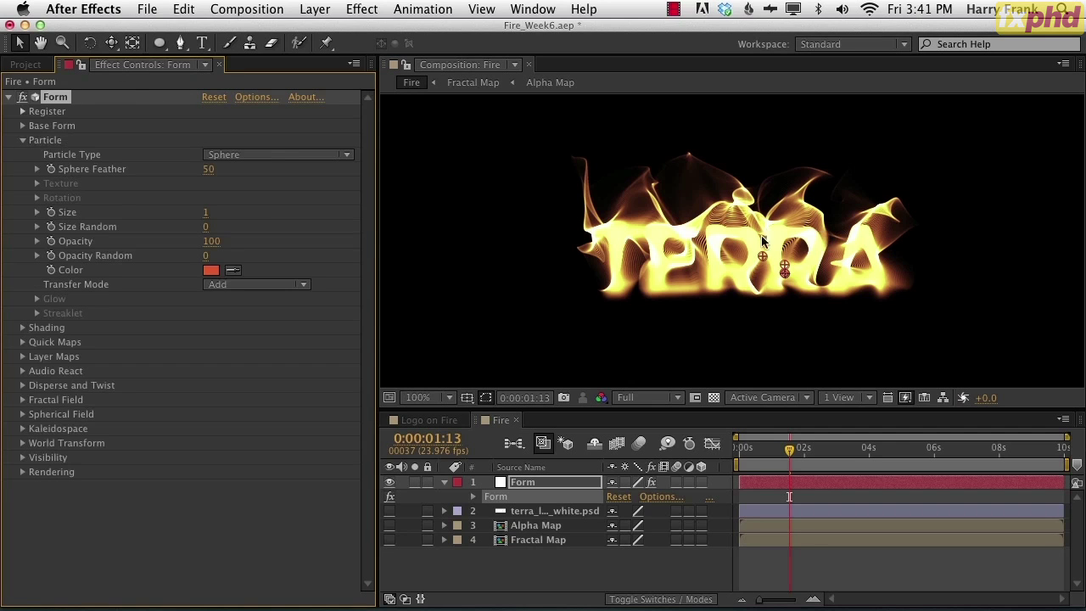
click(210, 242)
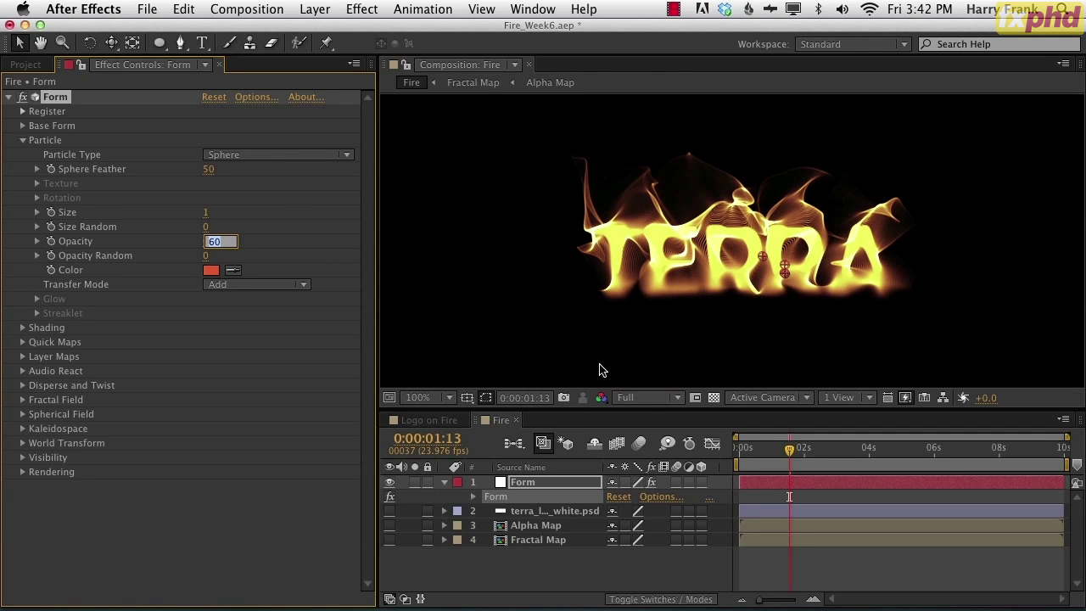
click(22, 141)
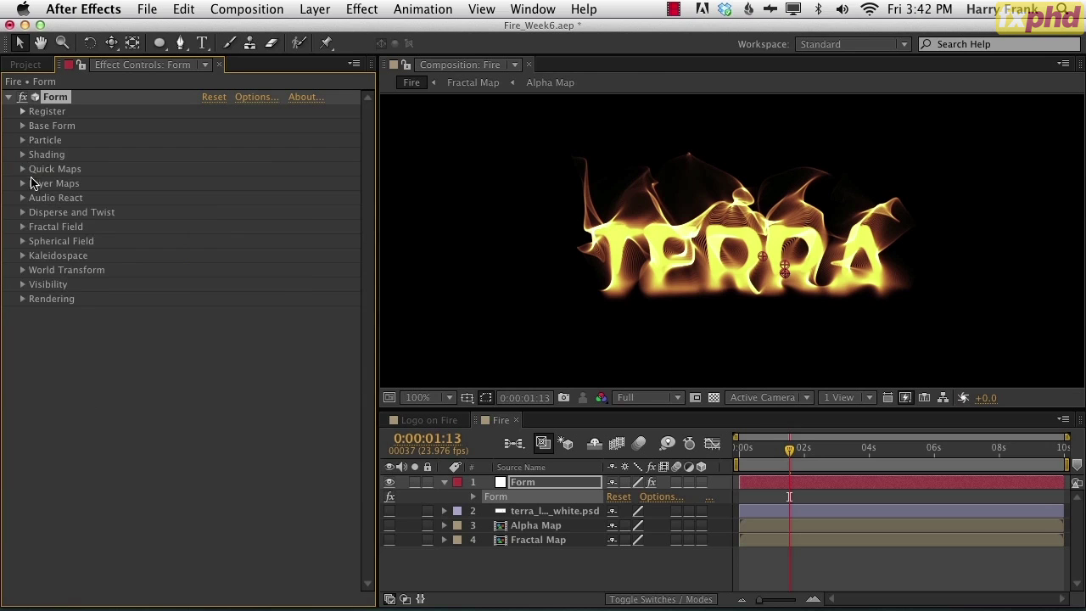
- Expand the Color Map in Quick Maps and set Map Opac+Color over to Y
click(38, 197)
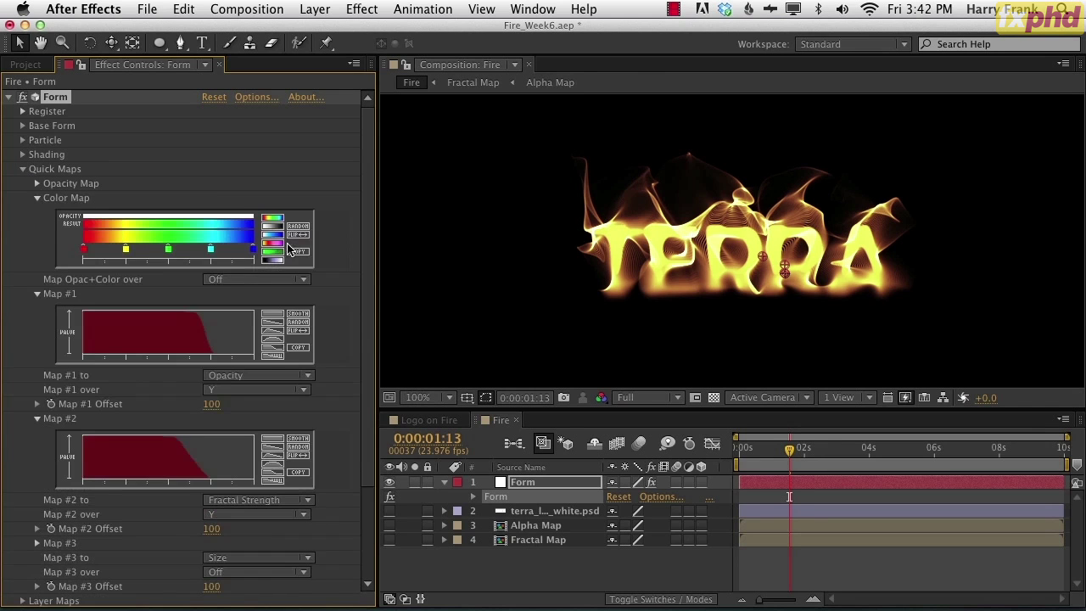
click(251, 286)
click(246, 326)
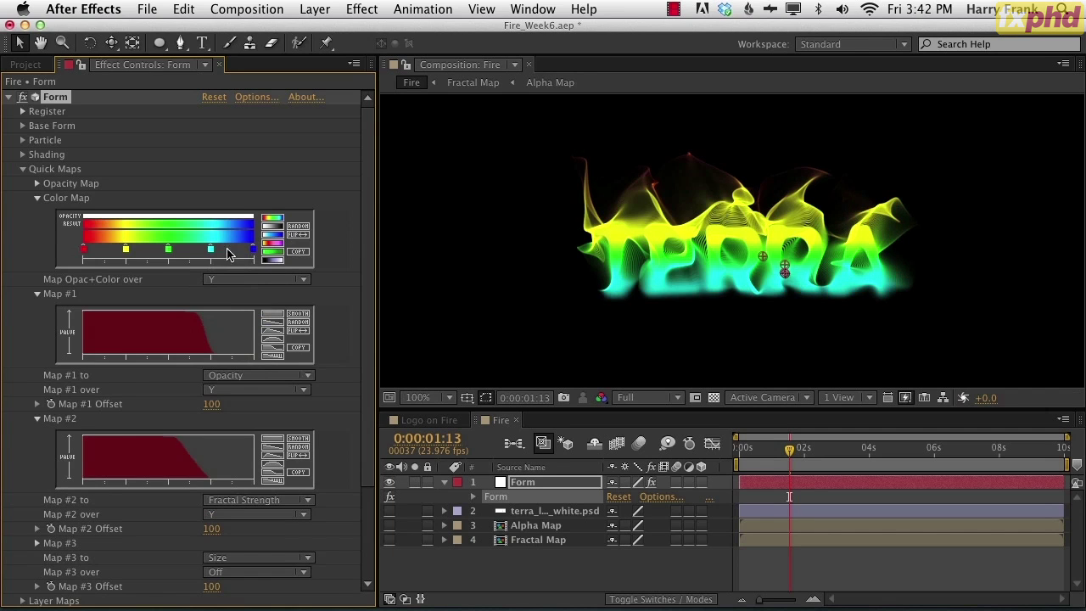
- Remove the cyan, blue and green stops from the Color Map, leaving red near its start and yellow near its end
drag(208, 249, 214, 336)
drag(253, 249, 260, 297)
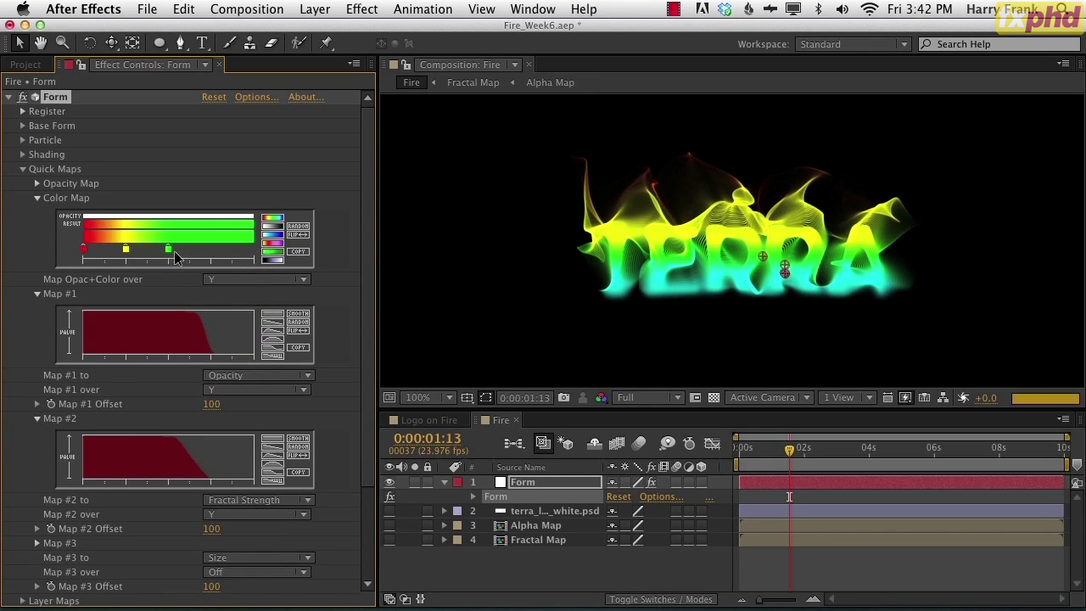
drag(168, 248, 179, 307)
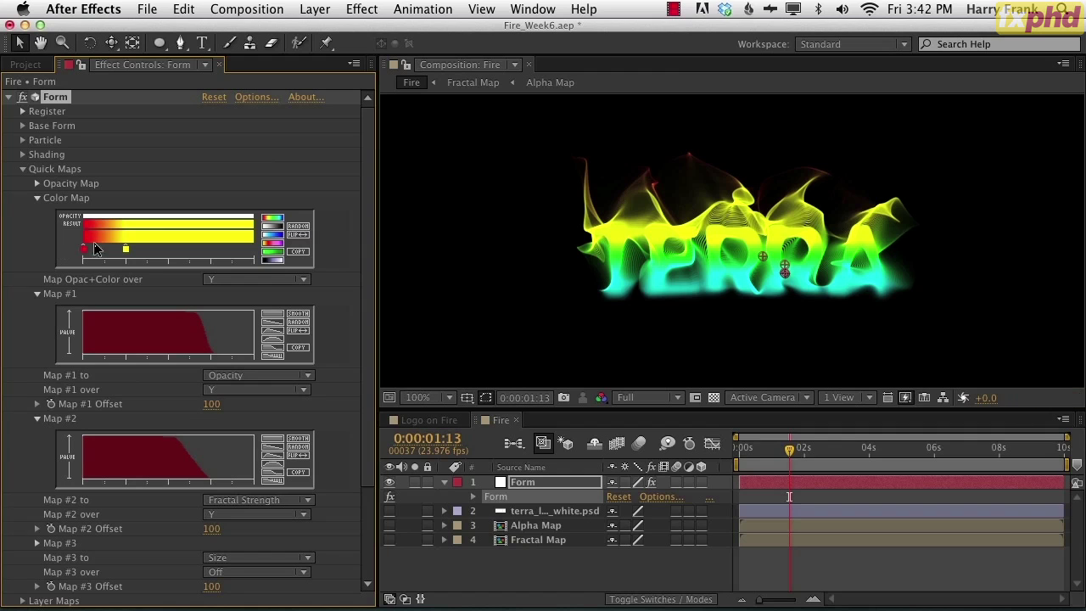
drag(85, 250, 253, 250)
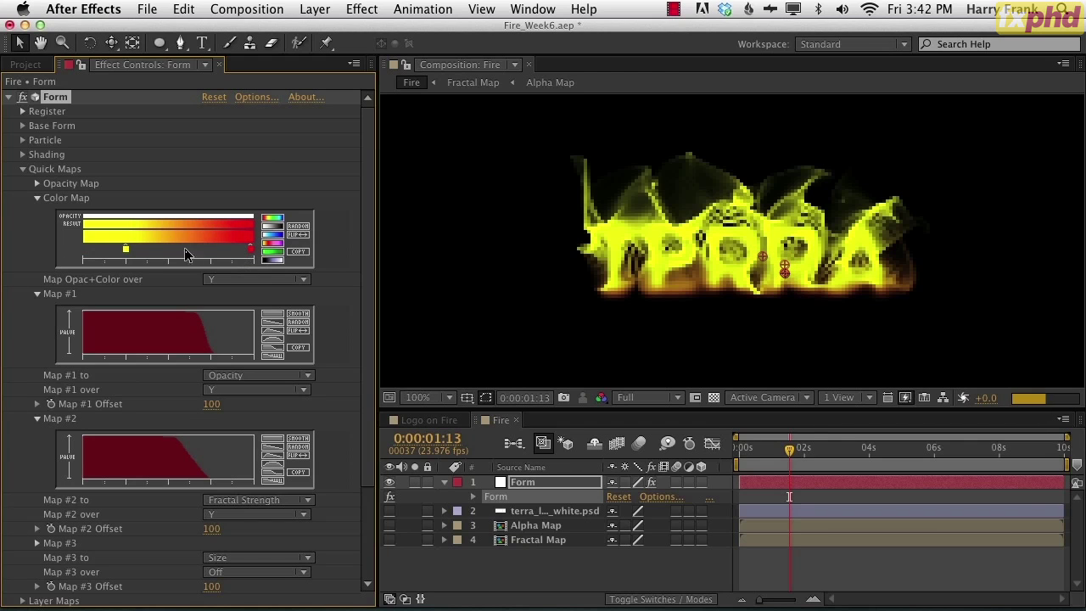
mouse_move(252, 250)
mouse_down()
mouse_move(112, 251)
mouse_move(220, 253)
mouse_up()
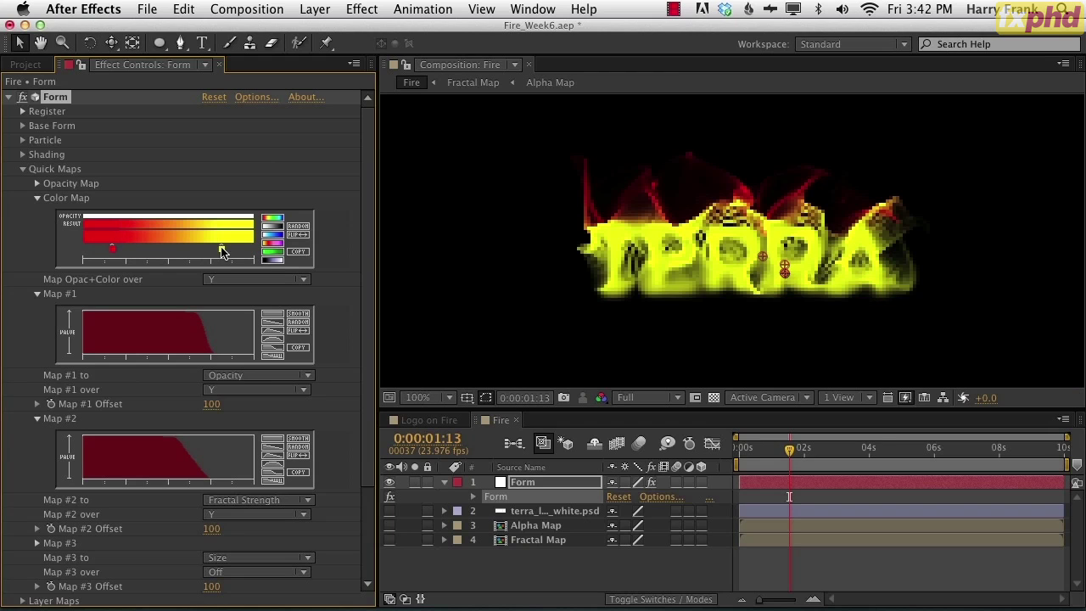
- Recolour the Color Map's yellow stop to orange D58441 and its red stop to a slightly muted red
double_click(220, 252)
mouse_move(589, 289)
mouse_down()
mouse_move(548, 320)
mouse_move(603, 327)
mouse_move(595, 305)
mouse_up()
drag(673, 473, 673, 466)
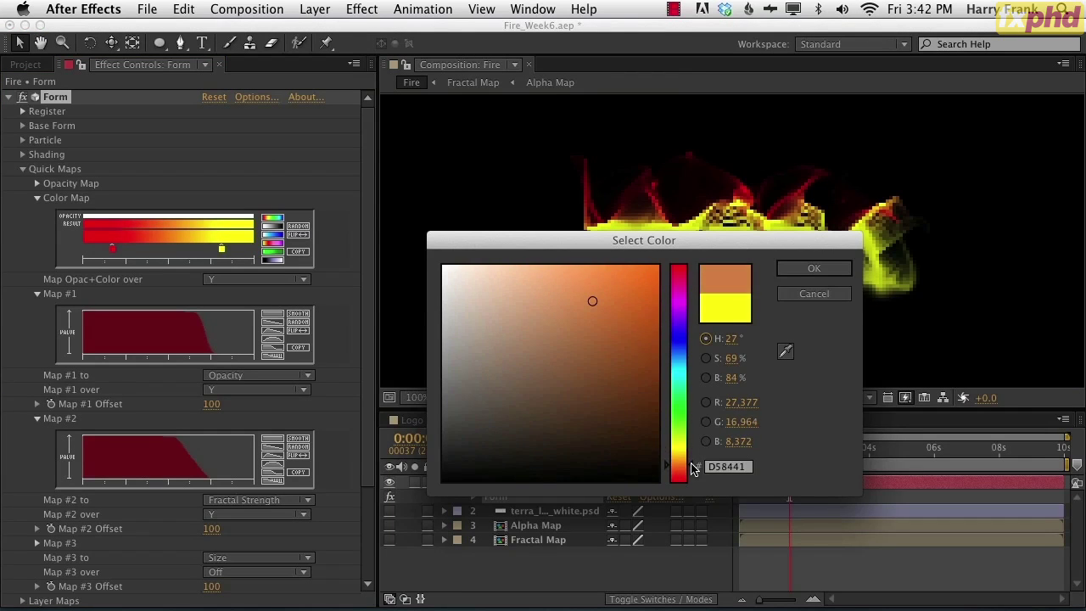
click(812, 270)
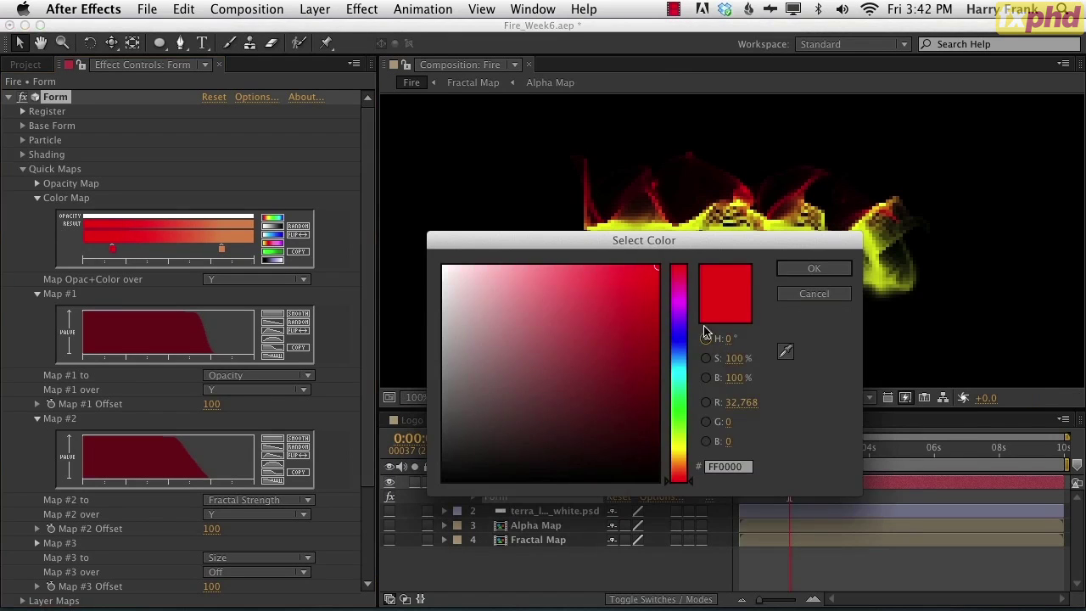
drag(645, 275, 628, 298)
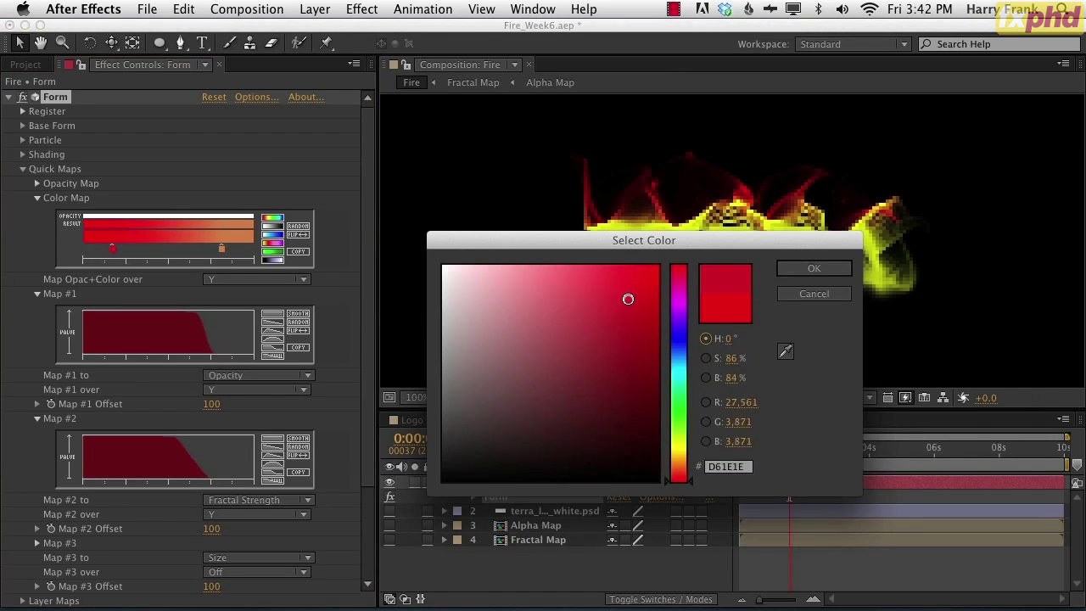
click(684, 480)
click(813, 268)
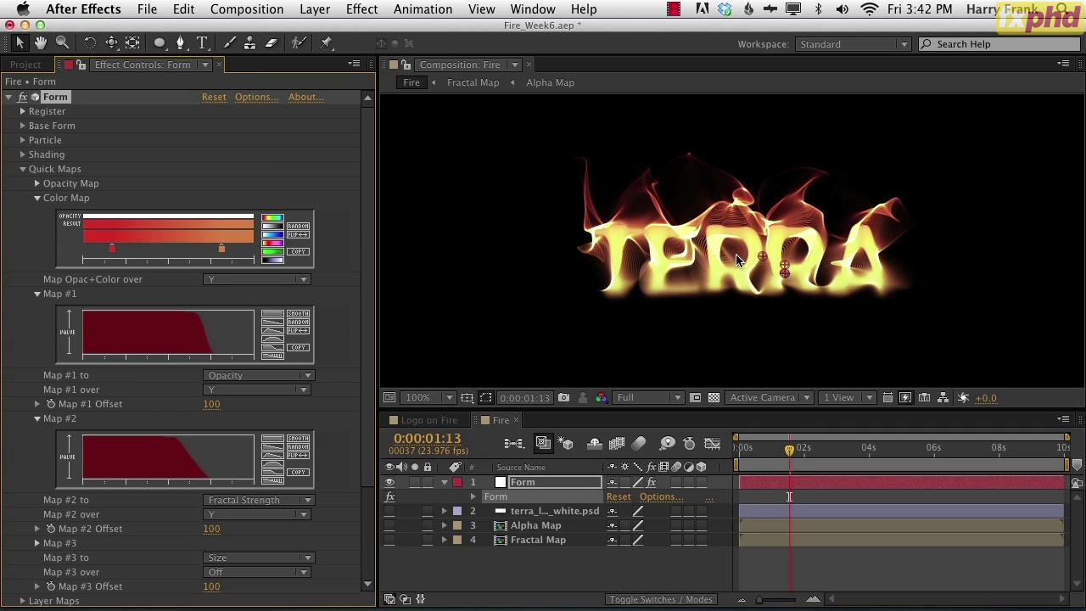
- Show the terra_logos_white.psd layer and move it above the Form layer in the Fire composition
key(space)
drag(693, 290, 693, 260)
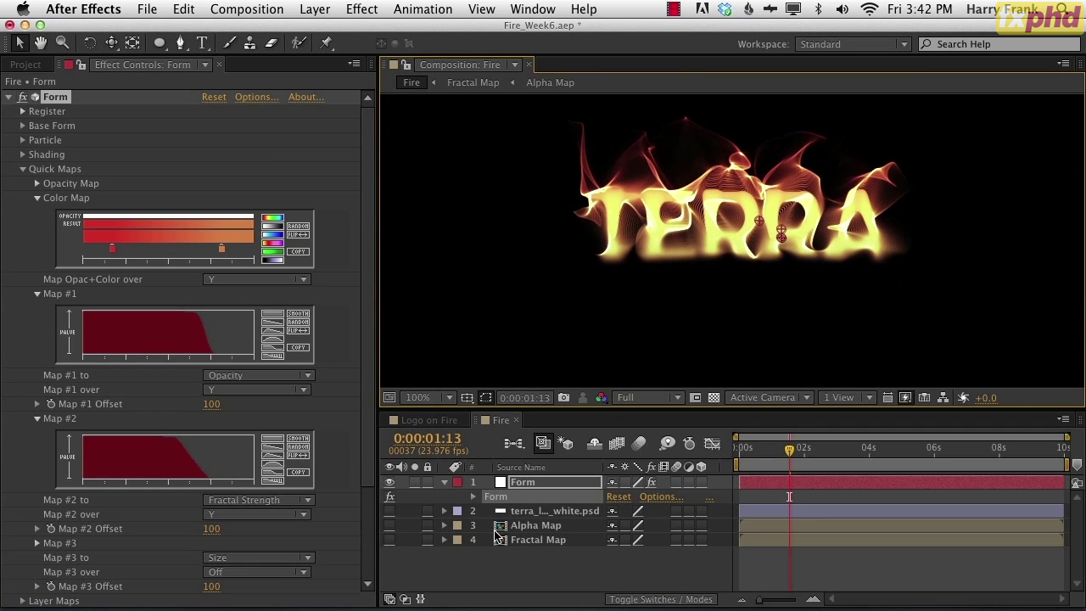
click(544, 513)
click(391, 513)
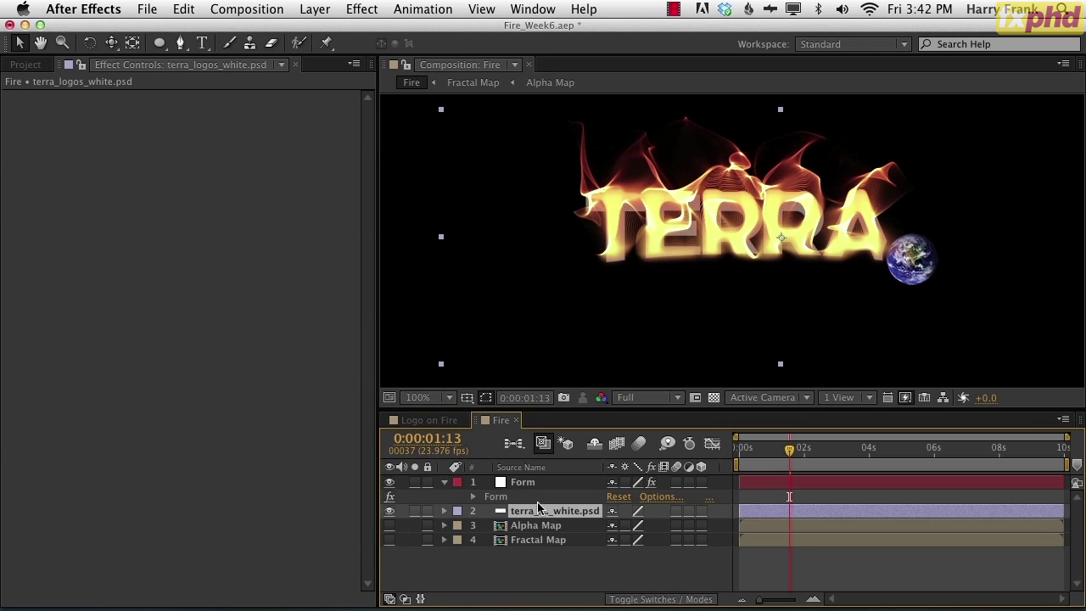
drag(533, 507, 536, 482)
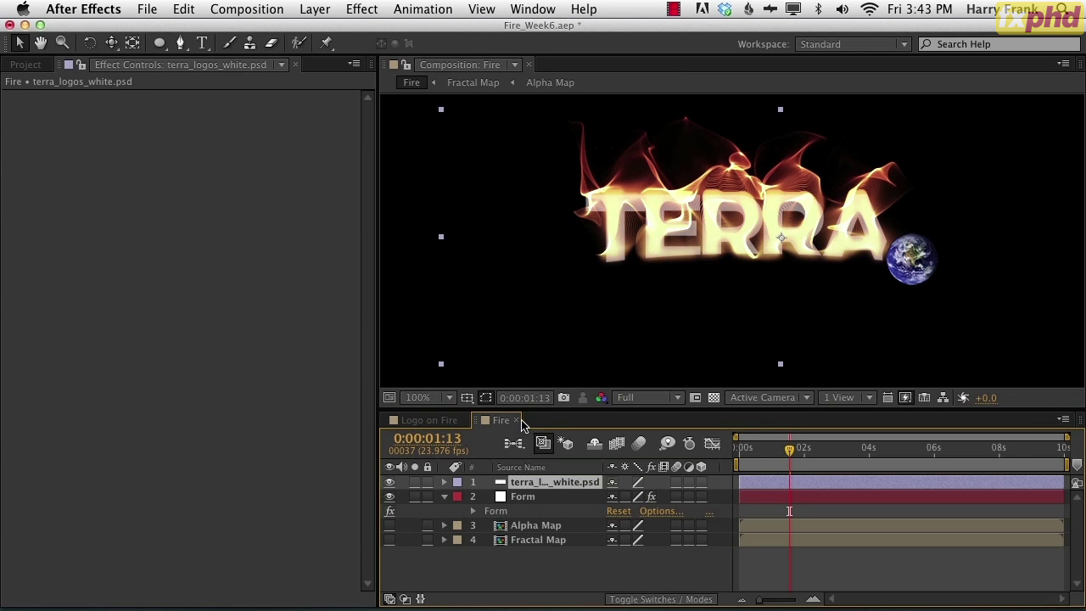
- Pre-compose the terra_logos_white.psd layer as "Burning Logo", leaving all attributes in Fire, and open the new composition
click(518, 508)
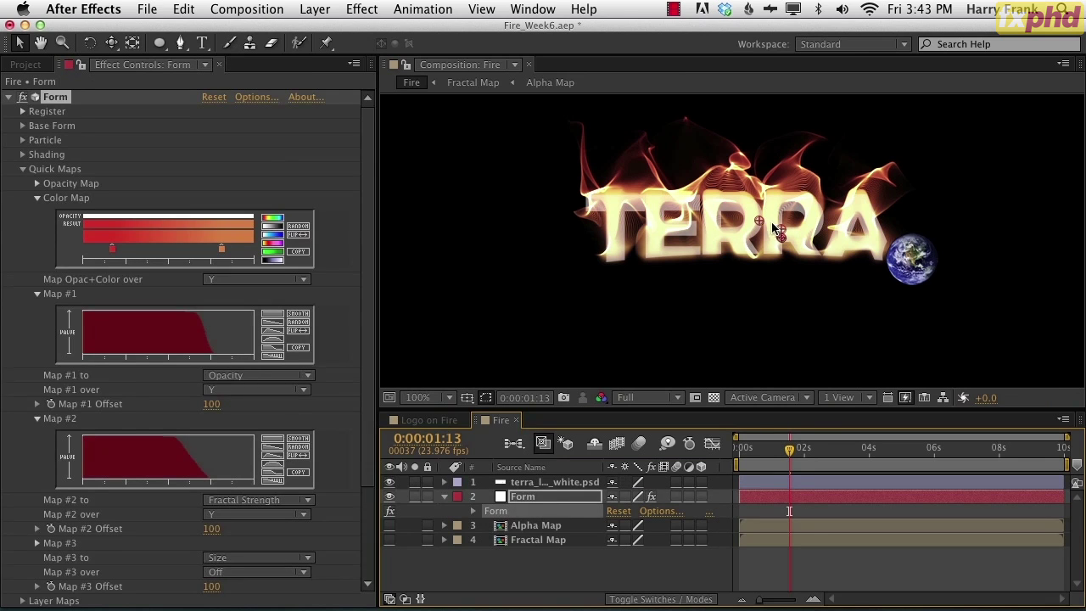
click(537, 486)
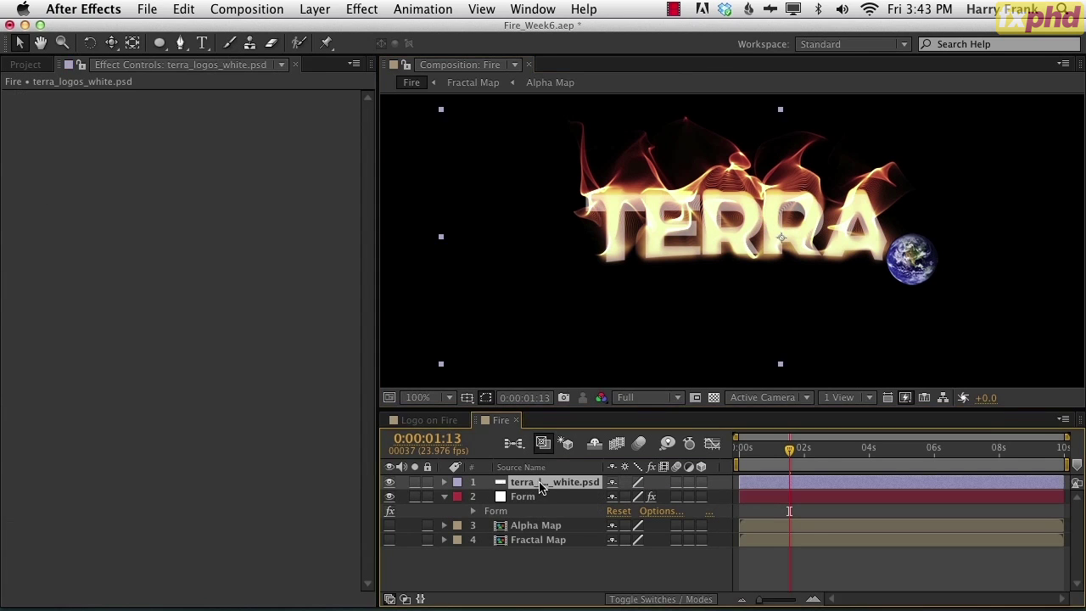
key(super+shift+c)
text(Burning Lo)
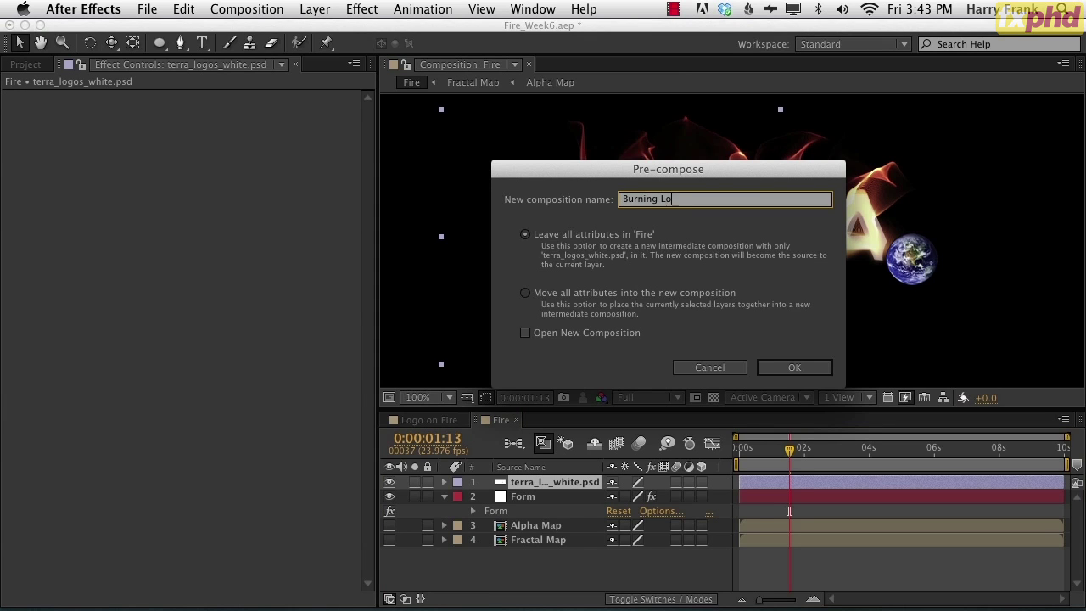
key(Return)
key(KP_Enter)
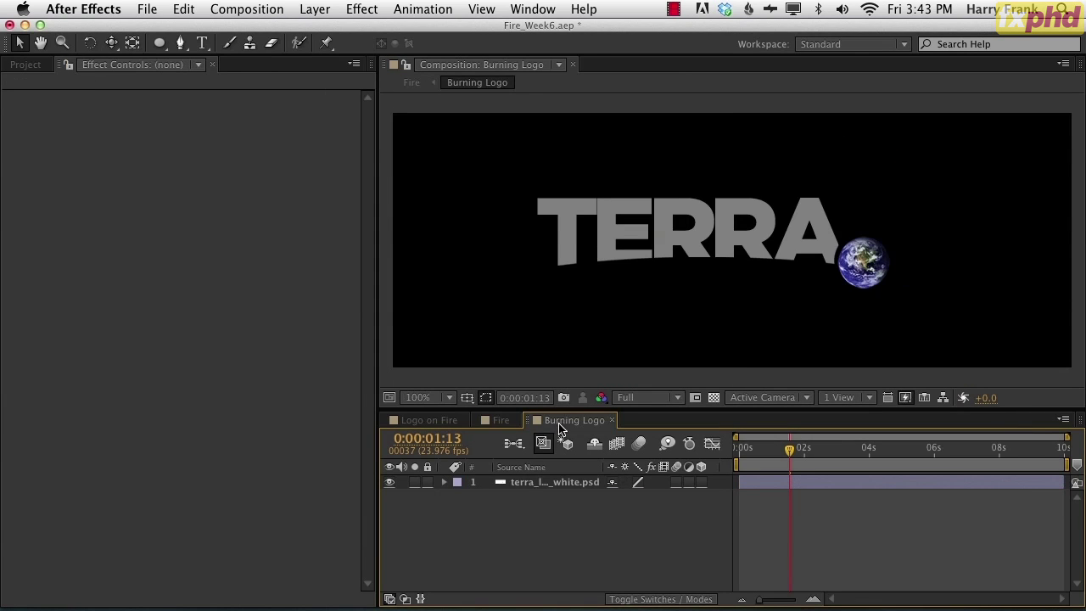
- Draw an elliptical mask around the globe on the logo layer and make it subtract the globe
click(552, 482)
click(159, 43)
drag(931, 222, 834, 296)
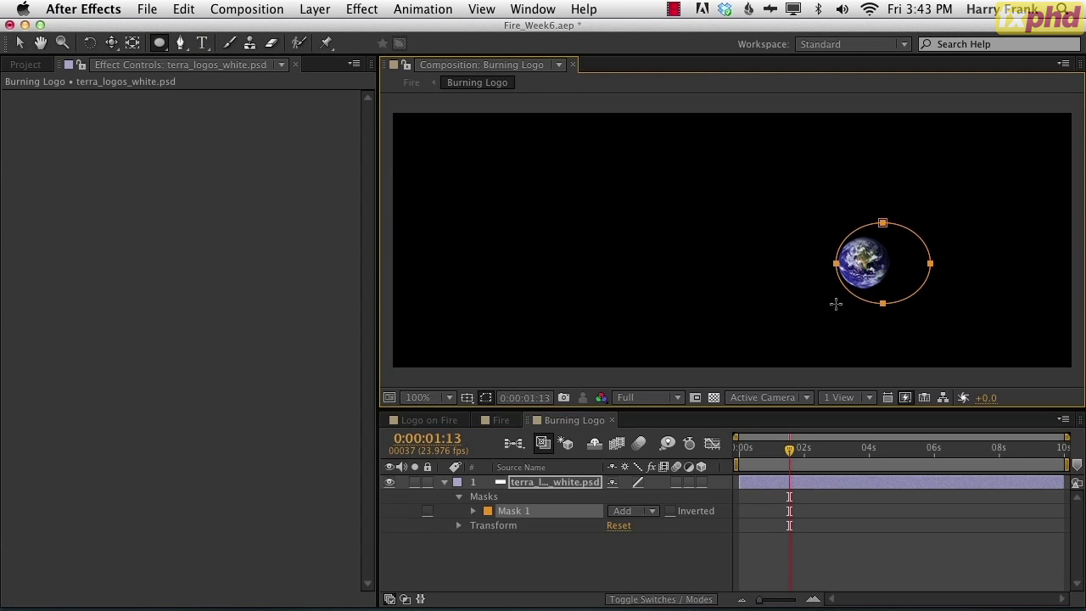
click(649, 511)
click(645, 523)
click(489, 540)
click(531, 483)
key(u)
- Apply Fractal Noise to the logo layer with Contrast 490 and Brightness -51
click(370, 7)
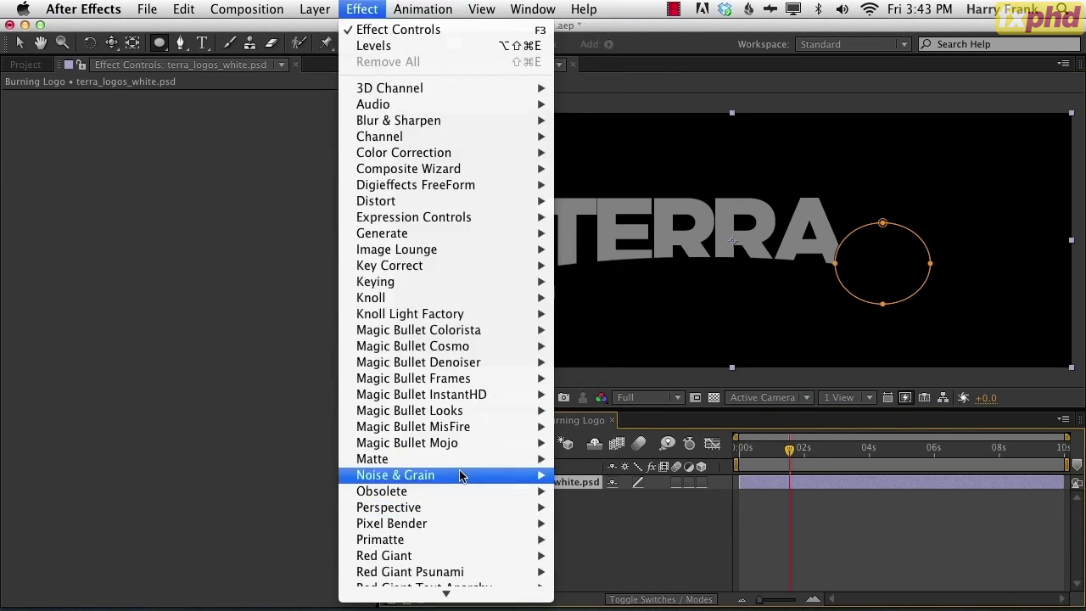
scroll(461, 484, down, 2)
mouse_move(448, 443)
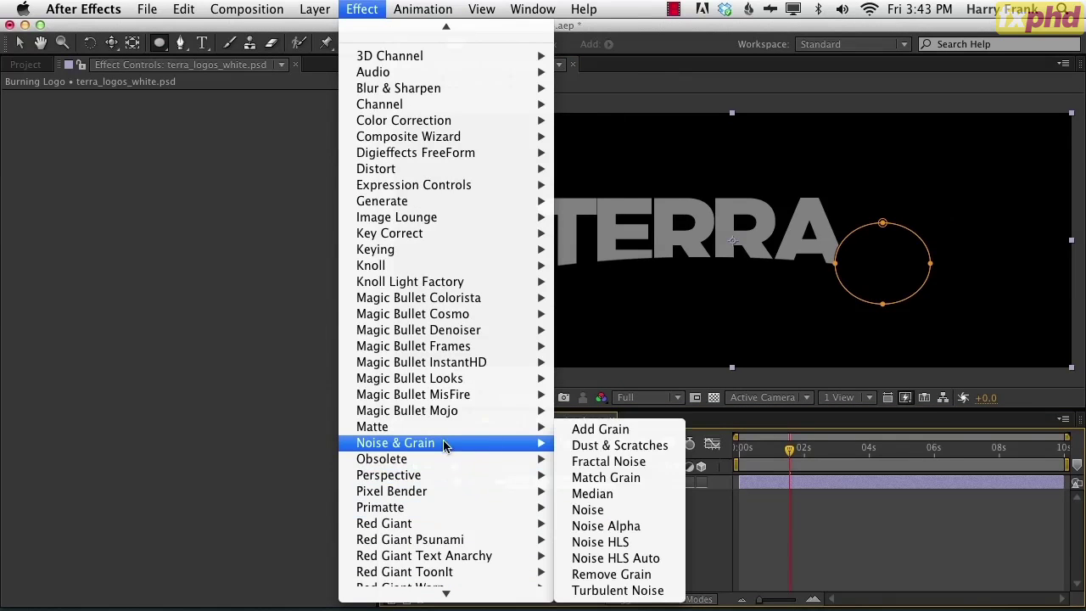
click(618, 462)
drag(218, 171, 519, 148)
mouse_move(218, 174)
mouse_down()
mouse_move(242, 173)
mouse_move(211, 171)
mouse_move(219, 154)
mouse_up()
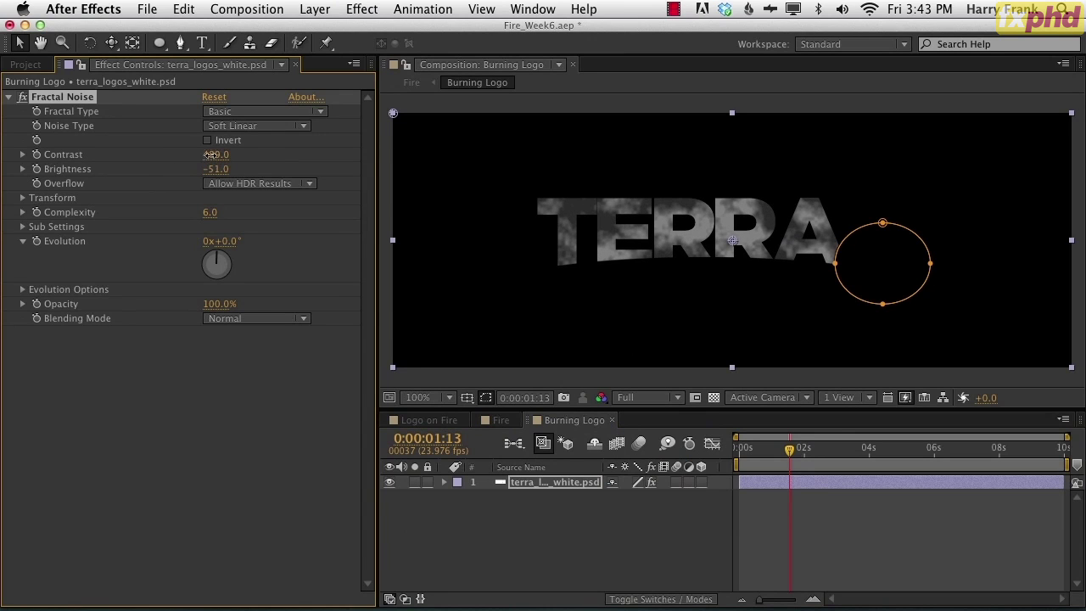
- Drive the Fractal Noise Evolution with the expression time * 120 and preview the moving noise up to 0:00:03:02
alt+click(37, 241)
text(time *)
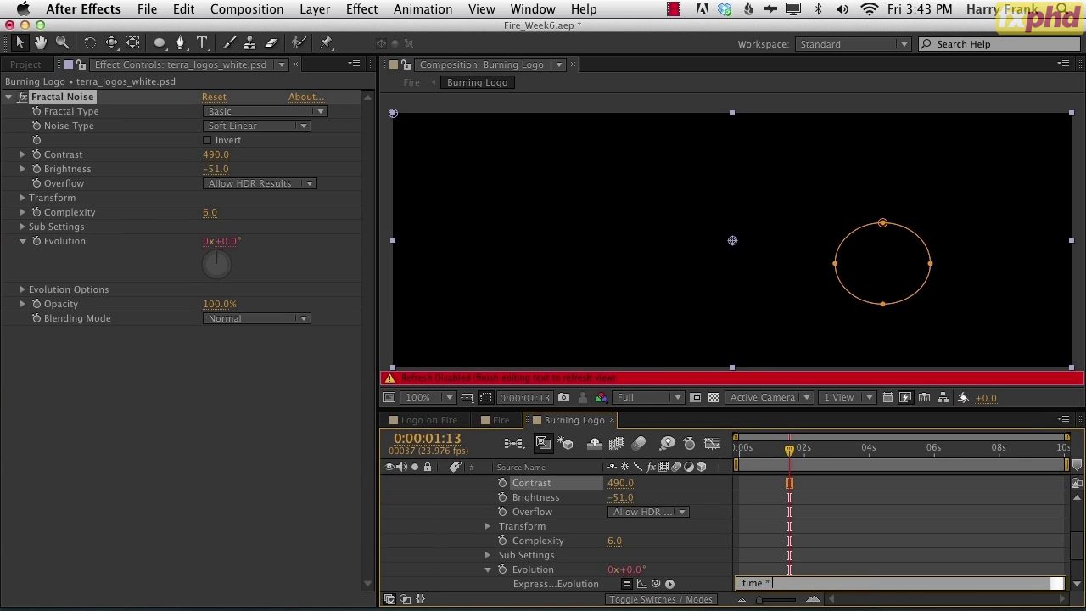
text(120)
key(KP_Enter)
click(765, 454)
key(space)
key(space)
drag(813, 459, 839, 467)
scroll(536, 502, up, 4)
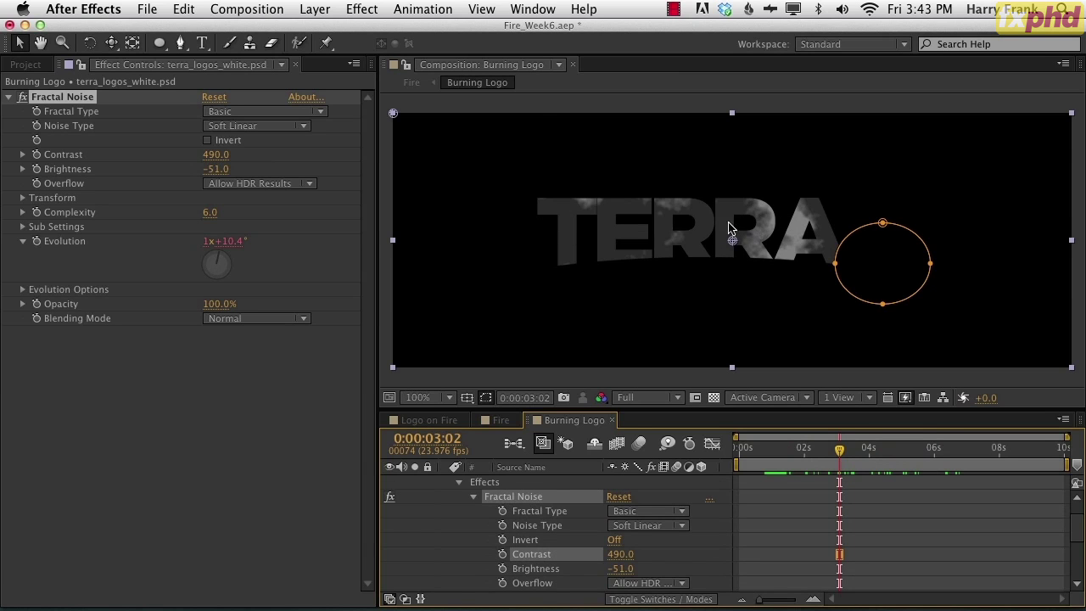
- Apply the Colorama color correction effect to the logo layer and expand its Output Cycle settings
click(373, 8)
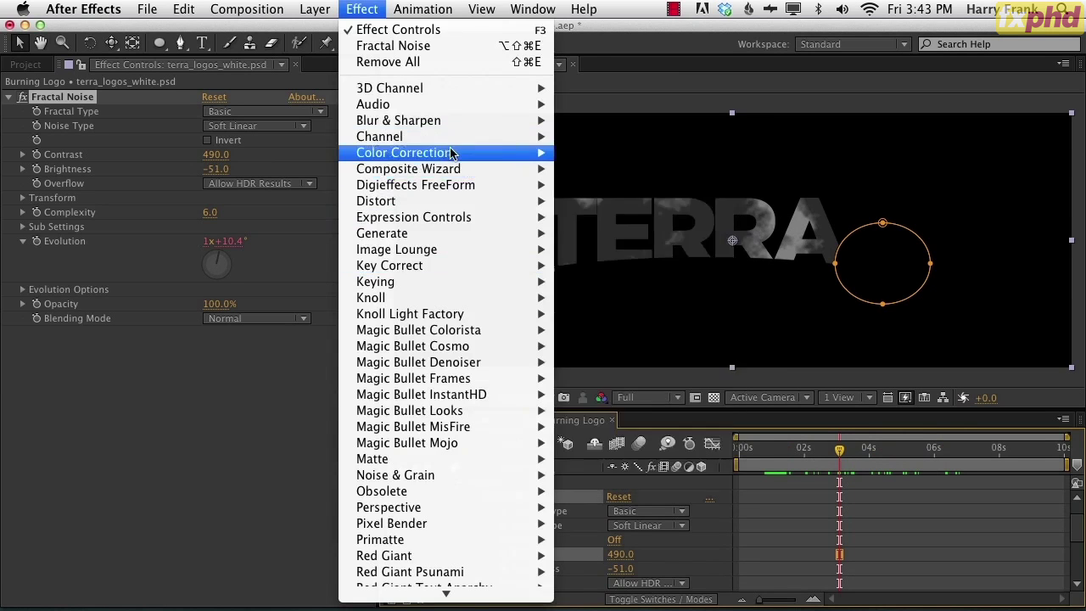
mouse_move(443, 152)
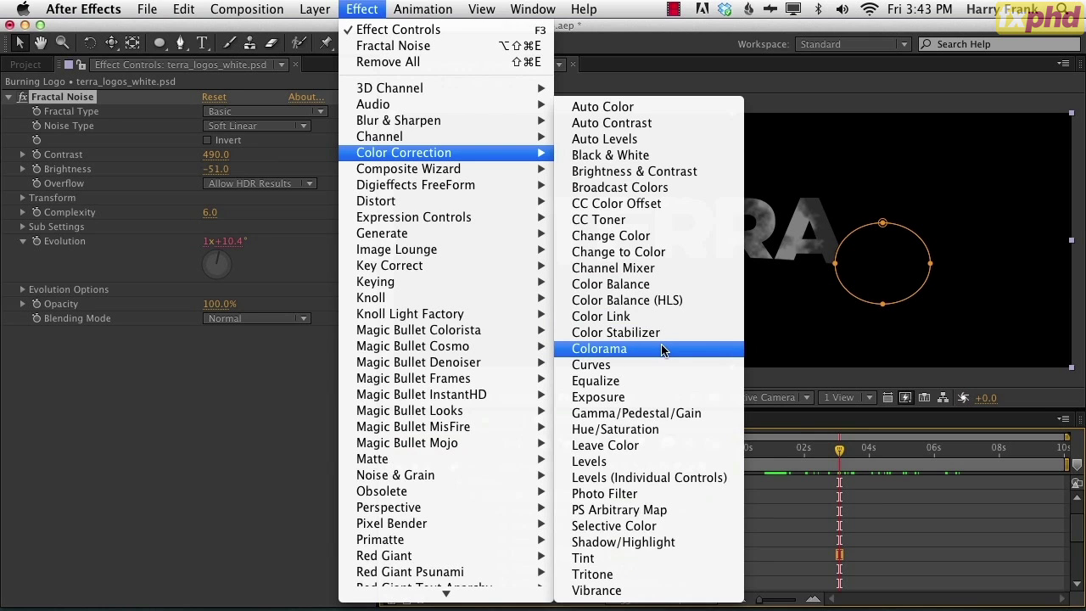
mouse_move(472, 250)
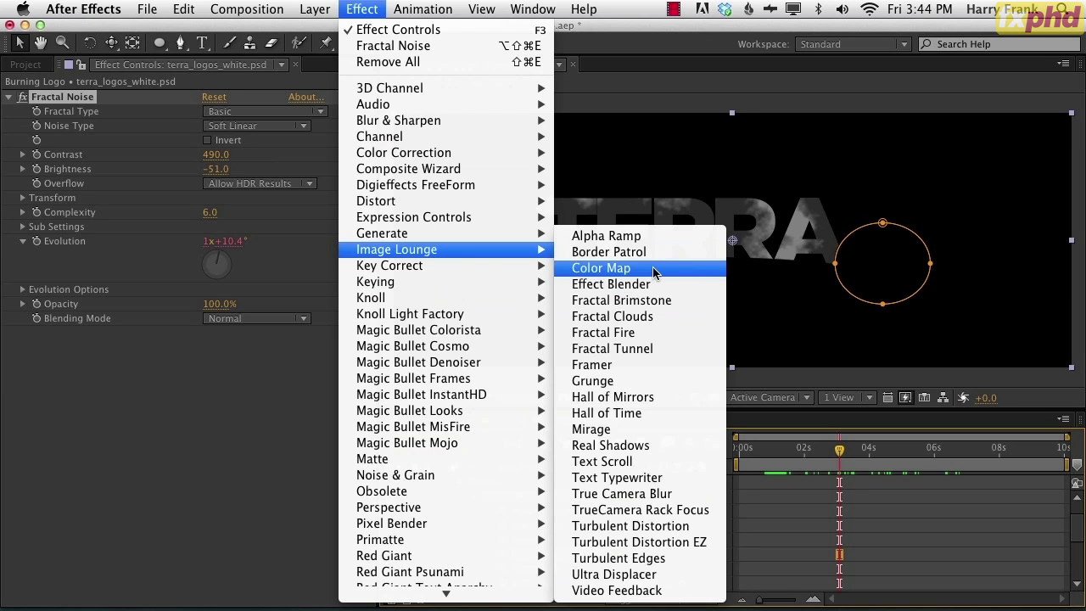
mouse_move(502, 152)
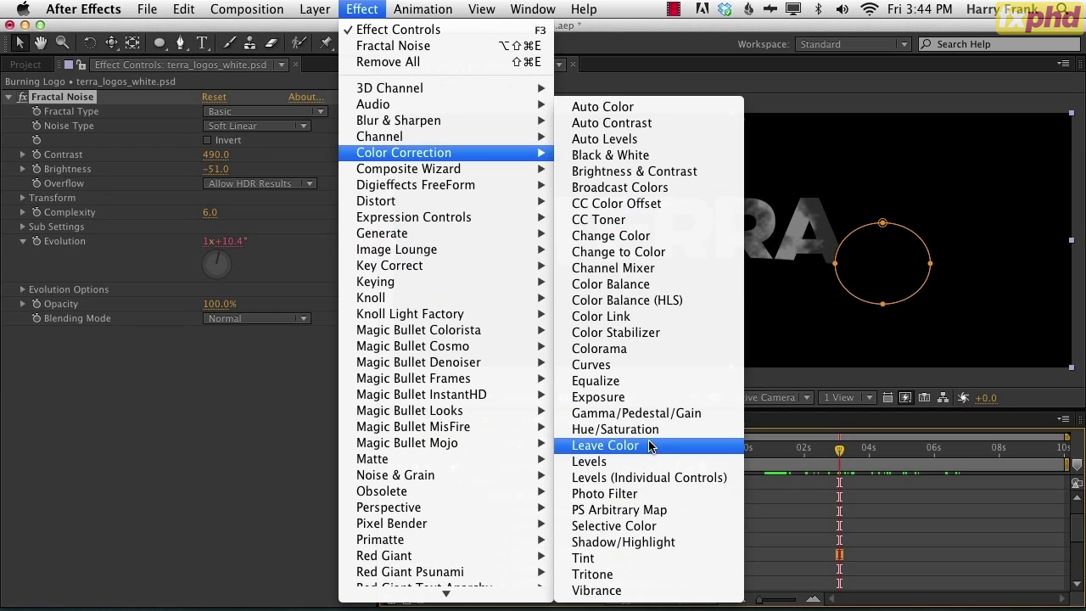
click(568, 348)
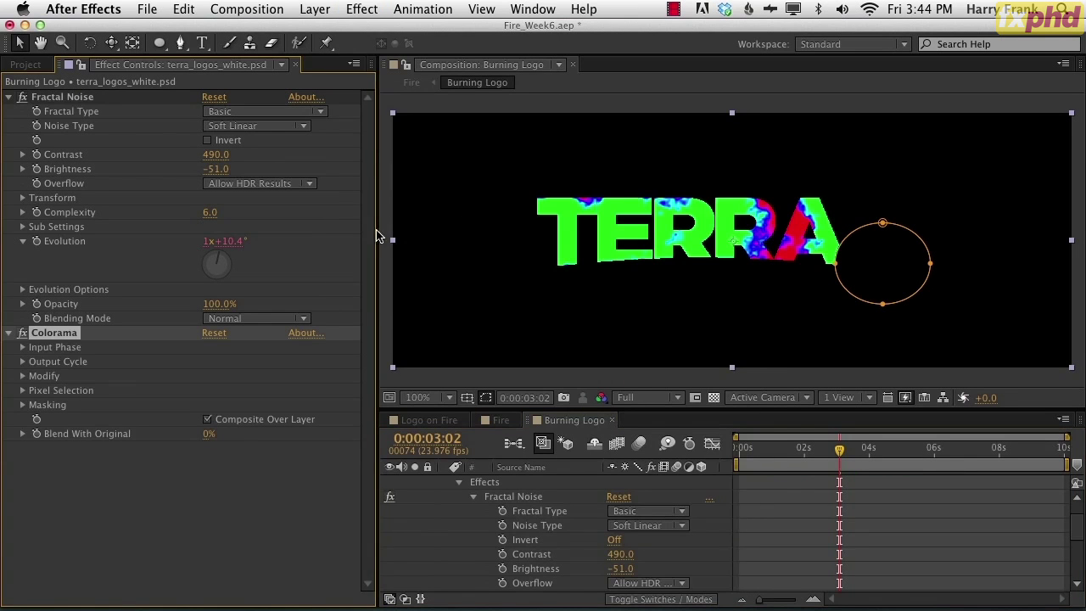
click(23, 361)
scroll(48, 367, down, 3)
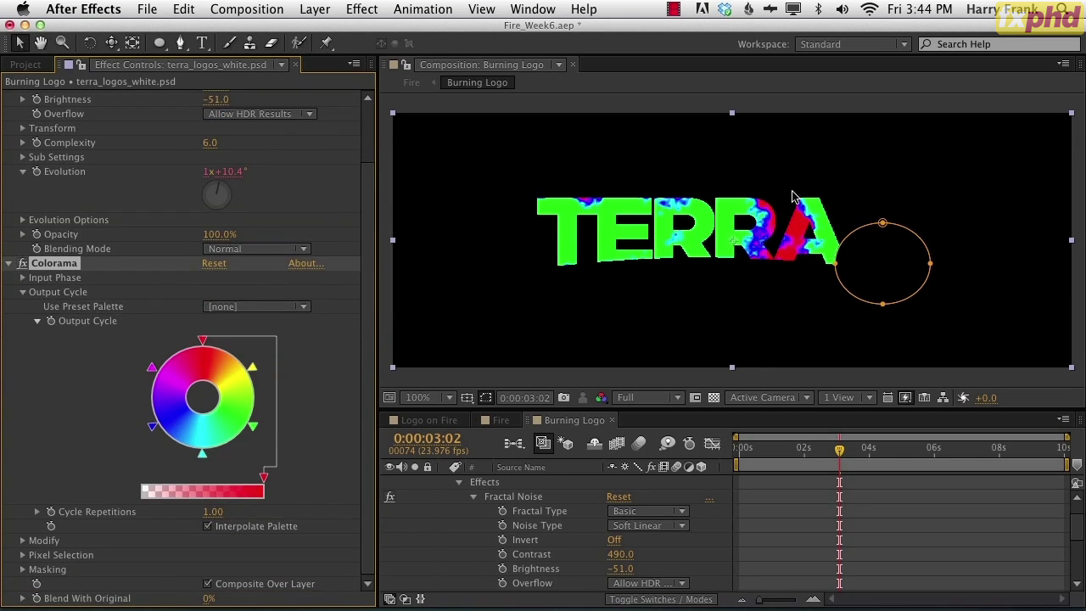
- Use the Fire preset palette in Colorama and remove the four darkest red stops after black from its output cycle
click(255, 308)
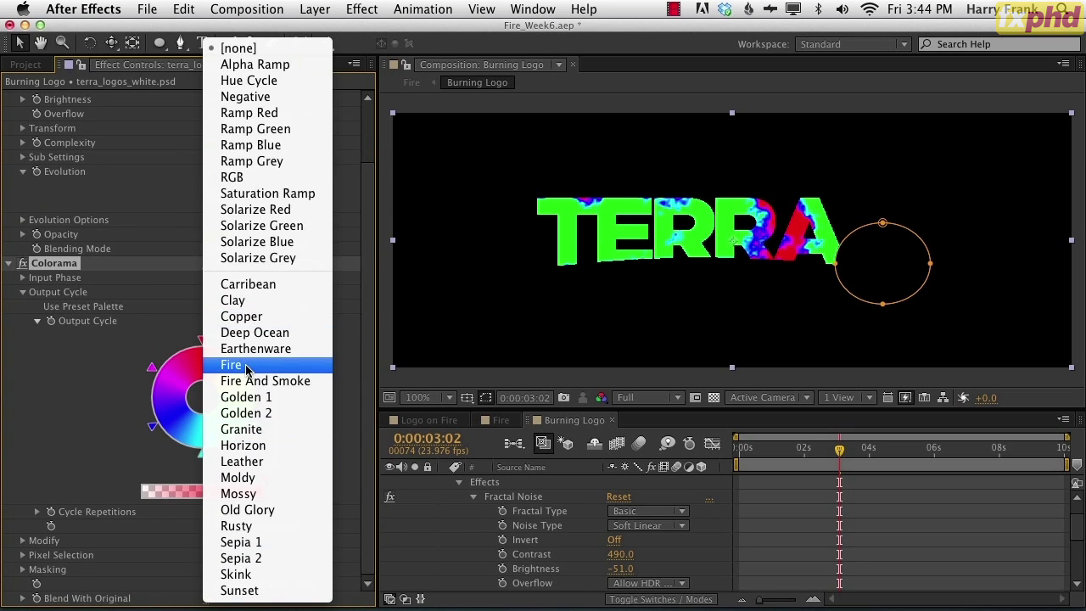
click(245, 367)
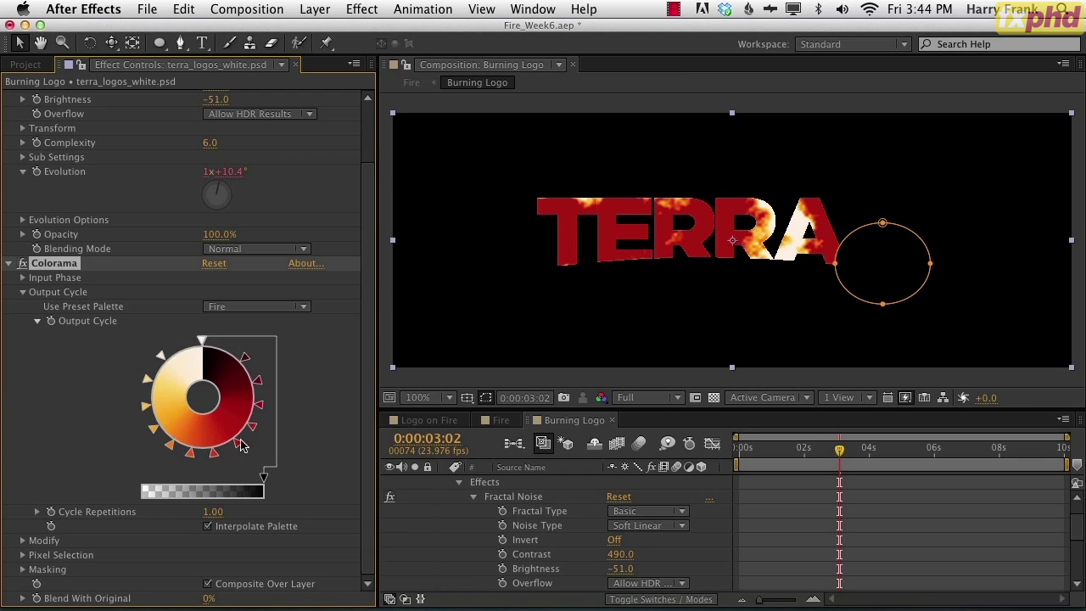
drag(244, 357, 313, 357)
drag(257, 381, 331, 414)
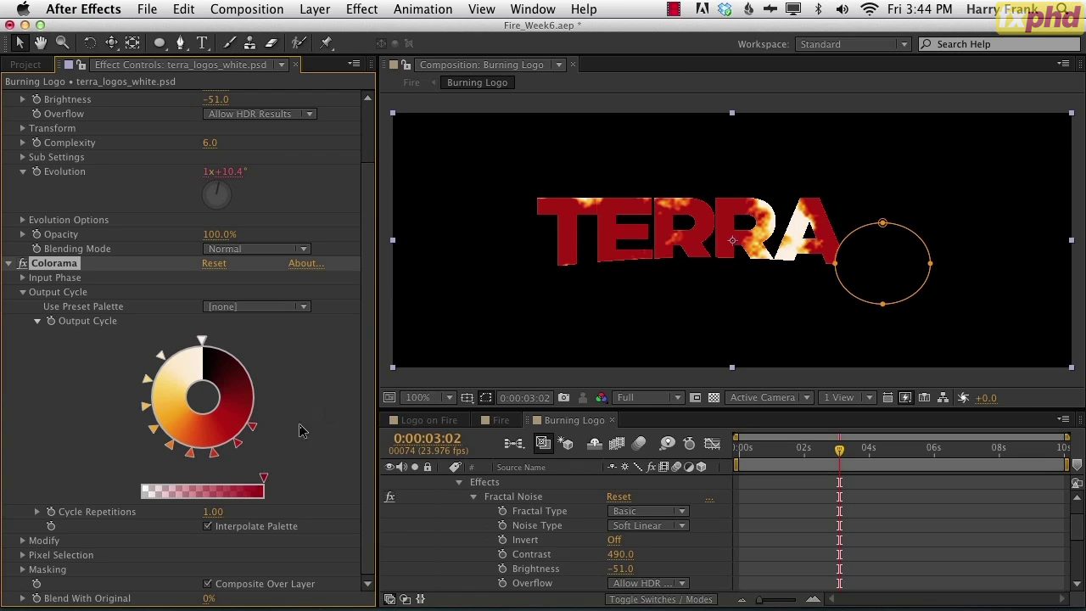
drag(252, 428, 346, 415)
- Recolor the darkest remaining red stop of the Colorama cycle to near-black and shift it slightly counterclockwise around the wheel
double_click(238, 446)
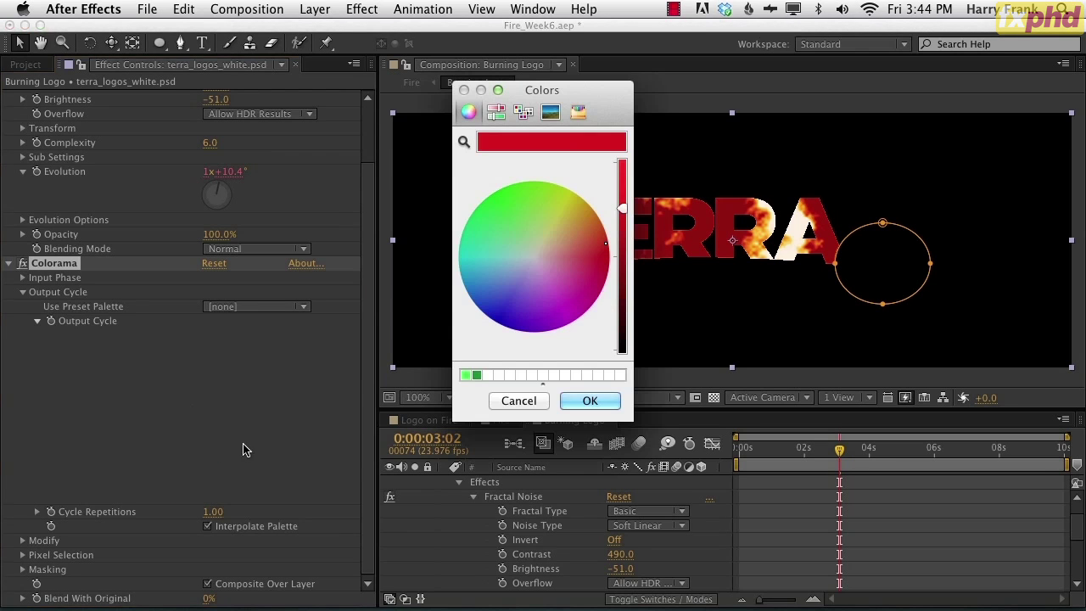
drag(621, 334, 621, 349)
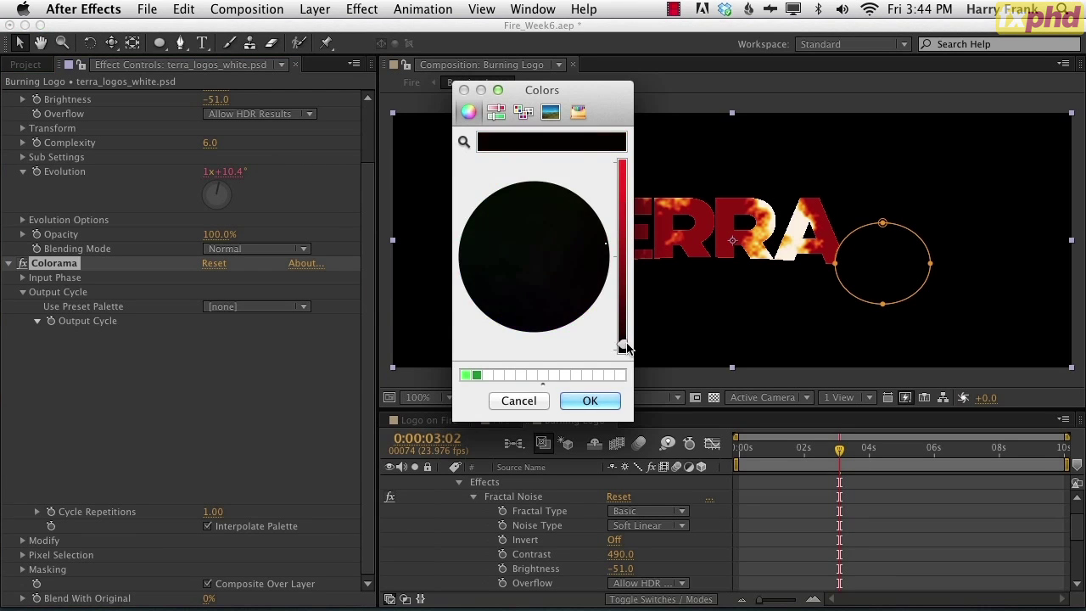
click(566, 400)
mouse_move(240, 445)
mouse_down()
mouse_move(248, 435)
mouse_move(314, 456)
mouse_up()
mouse_move(234, 450)
mouse_down()
mouse_move(256, 416)
mouse_move(261, 429)
mouse_up()
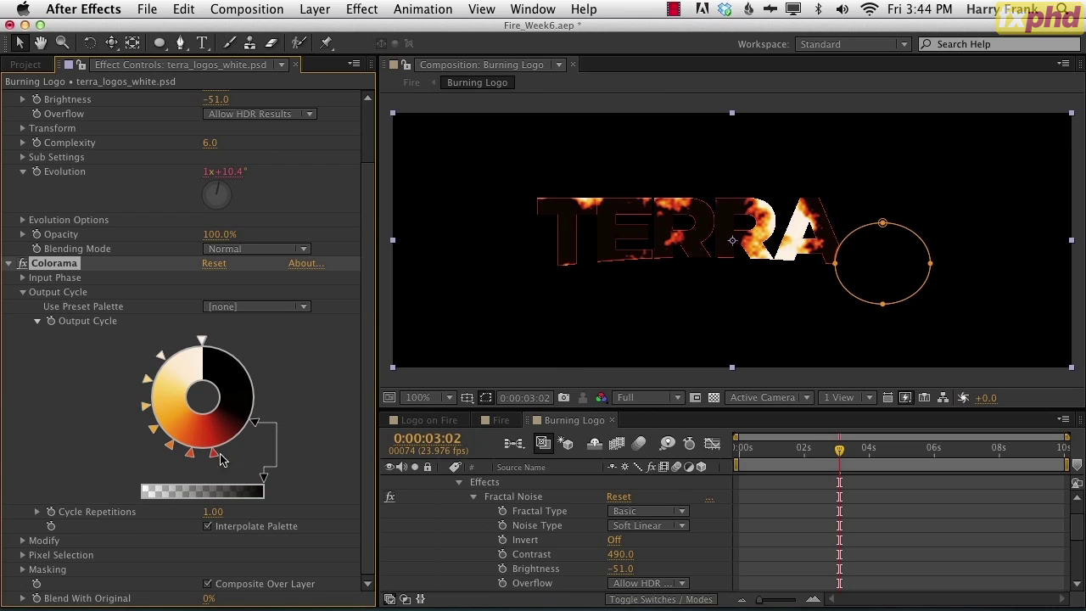
- Add a dark red stop to the Colorama cycle between the near-black stop and the neighbouring red stop
click(213, 455)
double_click(240, 443)
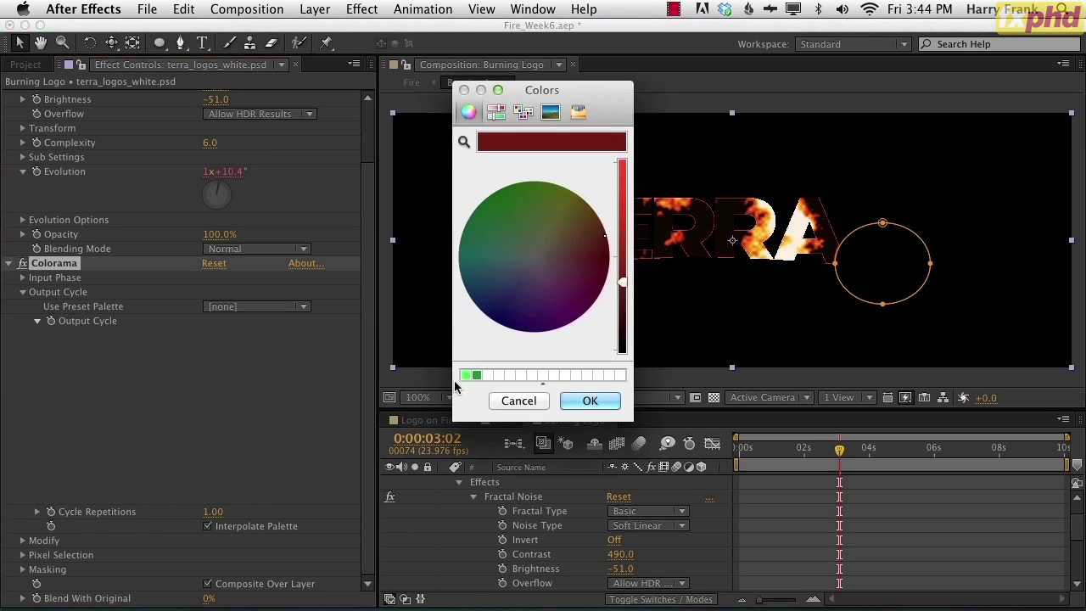
mouse_move(622, 284)
mouse_down()
mouse_move(598, 246)
mouse_move(605, 251)
mouse_up()
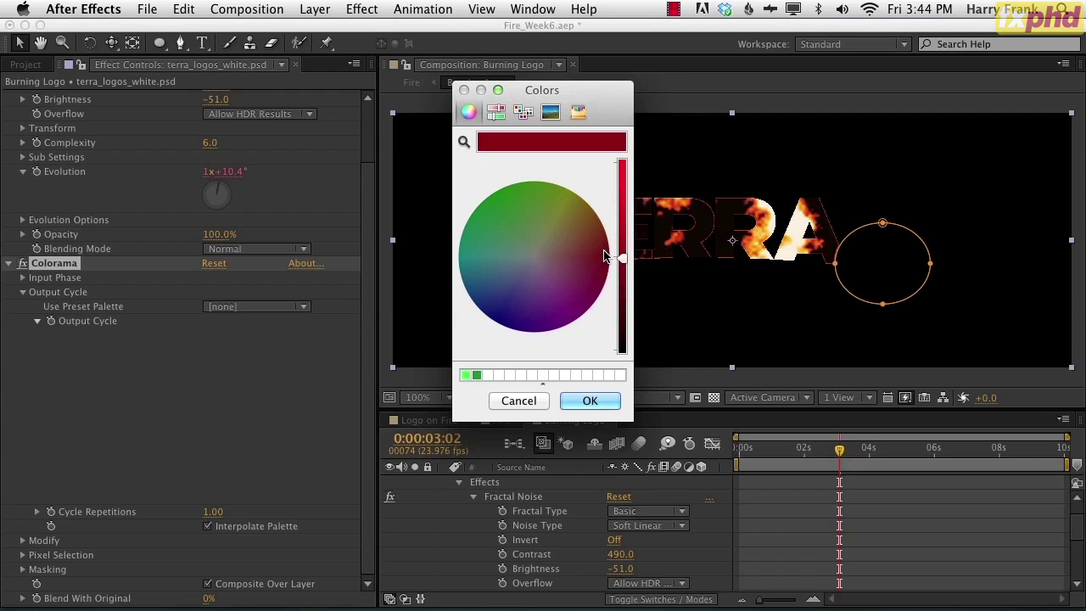
click(590, 406)
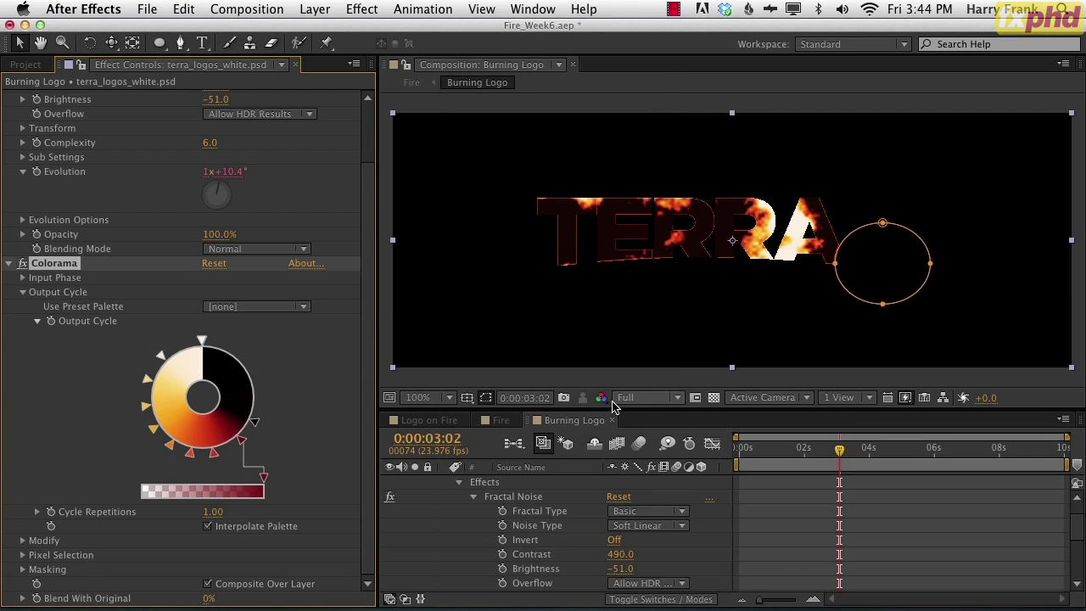
click(255, 421)
mouse_move(244, 444)
mouse_down()
mouse_move(235, 449)
mouse_move(257, 423)
mouse_up()
click(258, 422)
- Apply Glow to the logo layer with Threshold 72.5% and Radius 11, and preview the animation up to 0:00:03:16
scroll(526, 489, up, 2)
click(519, 484)
key(u)
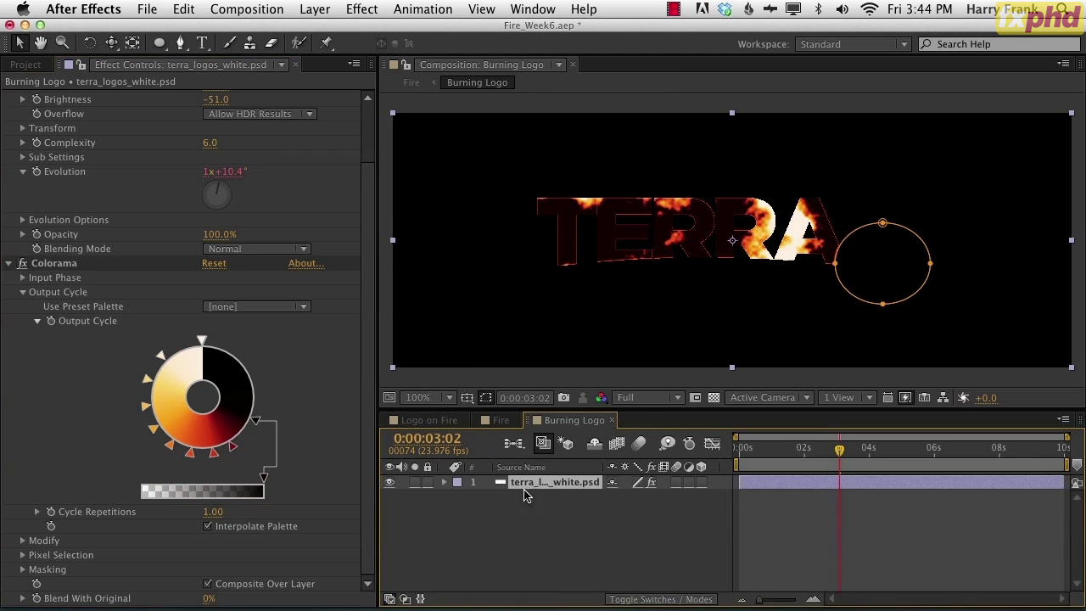
click(362, 8)
scroll(422, 527, down, 5)
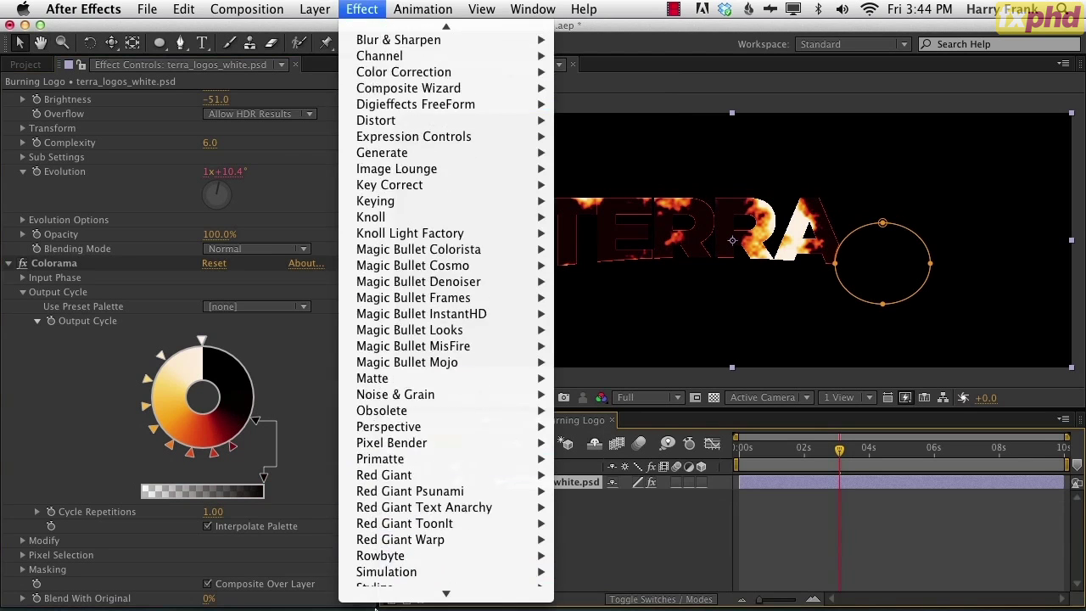
mouse_move(425, 507)
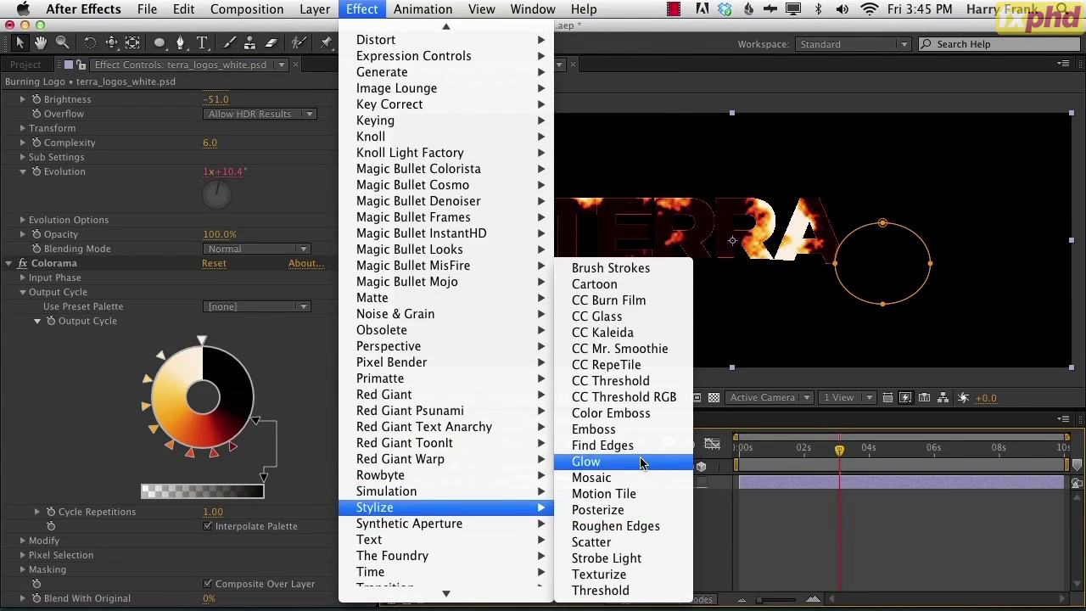
click(649, 463)
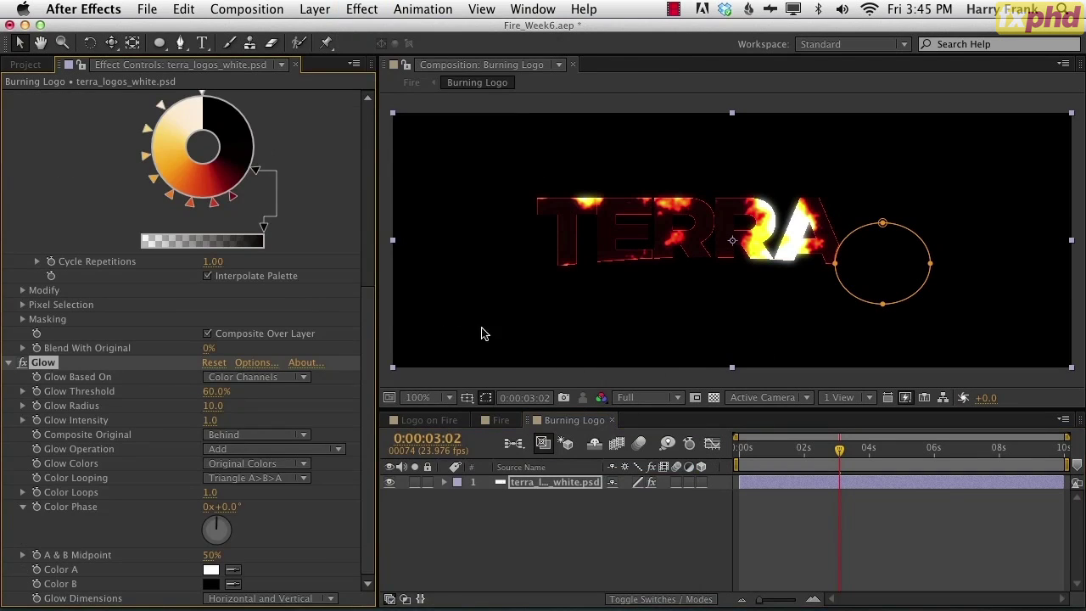
drag(219, 389, 169, 415)
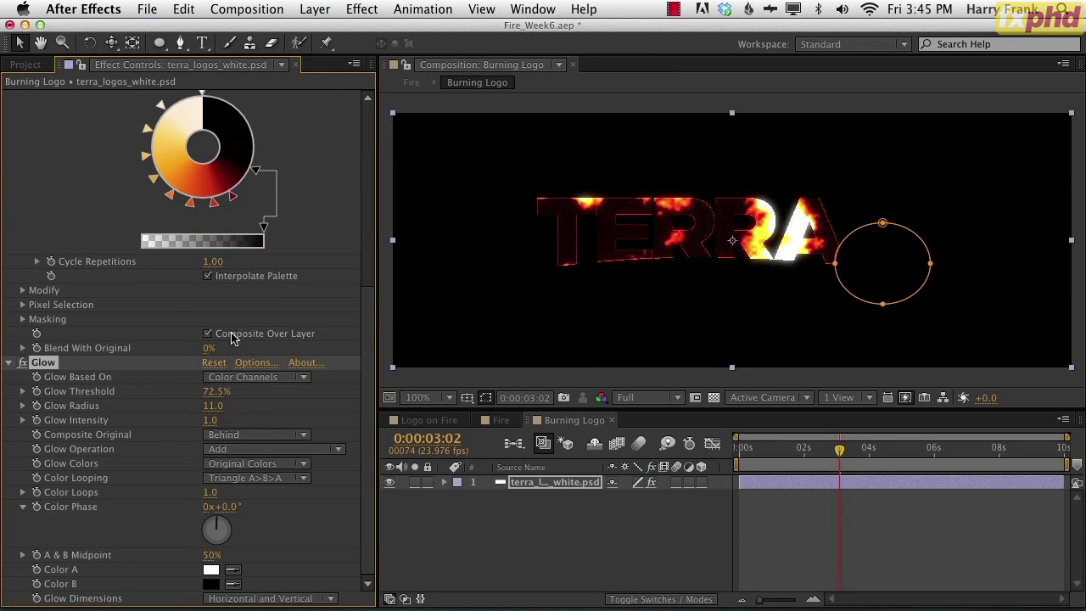
drag(751, 455, 858, 463)
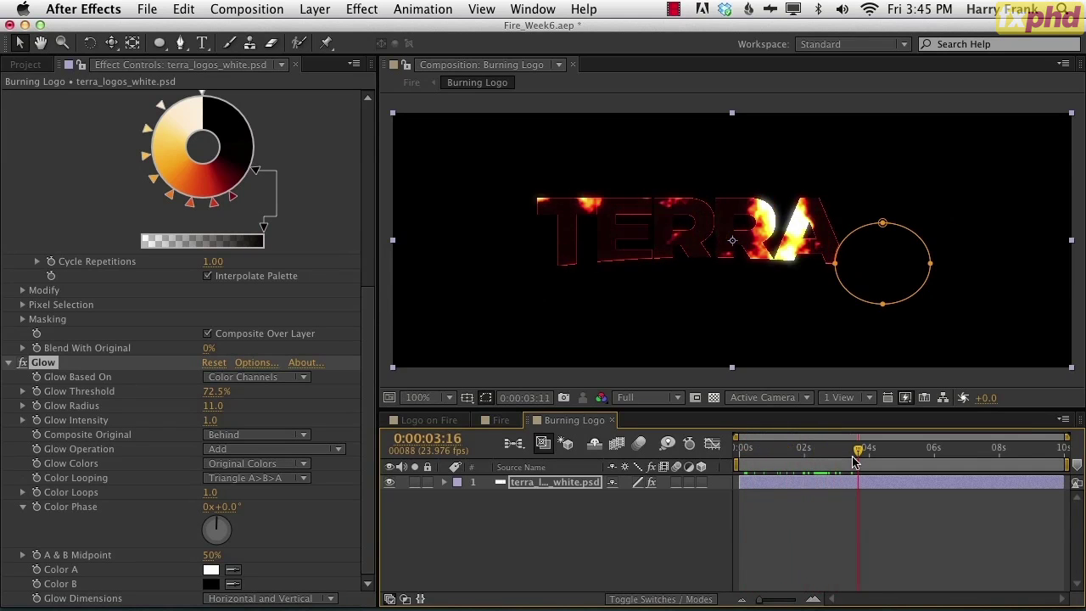
- In the Fire composition, go to 0:00:02:17 and move the Burning Logo layer beneath the Form layer
click(500, 419)
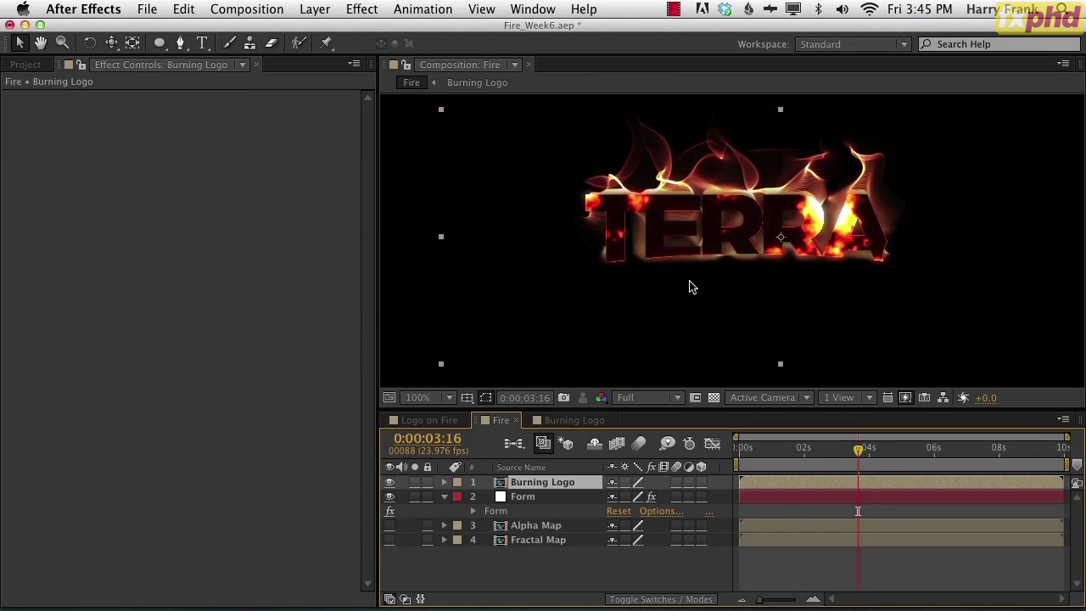
drag(802, 456, 828, 455)
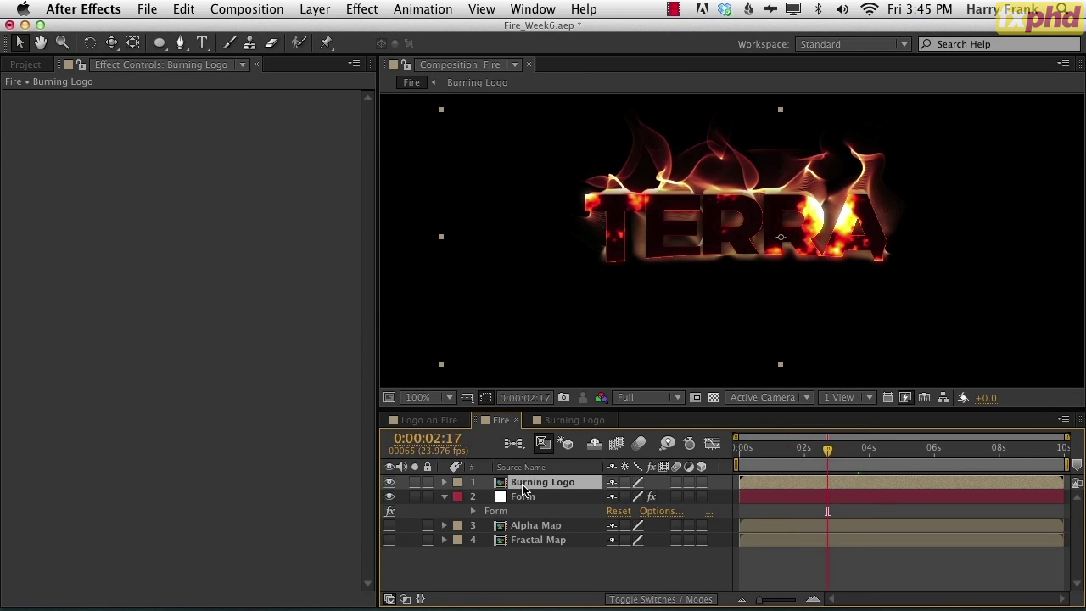
key(super+bracketleft)
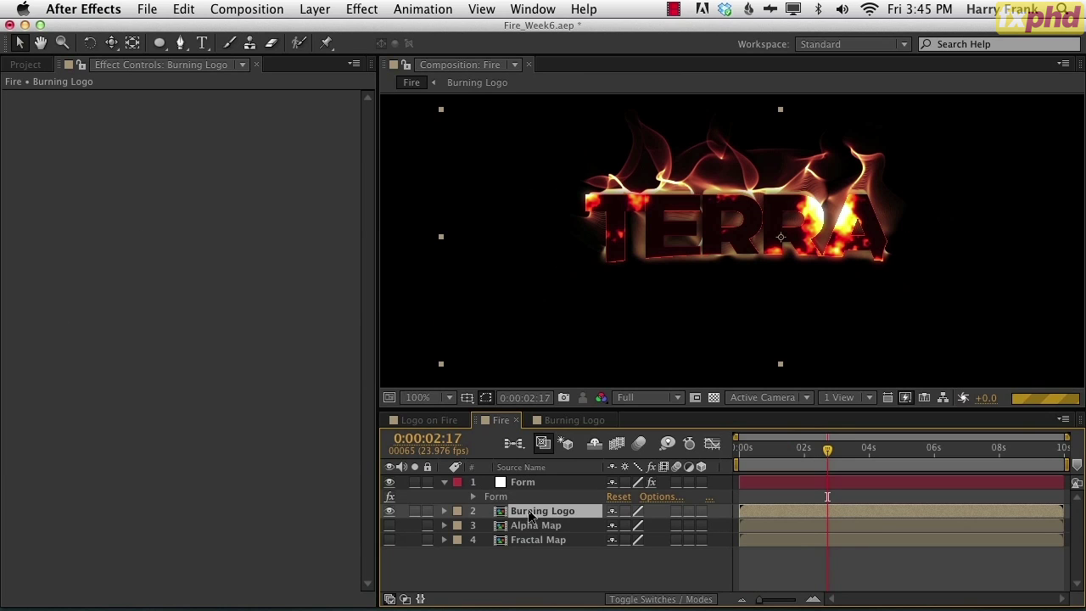
click(534, 484)
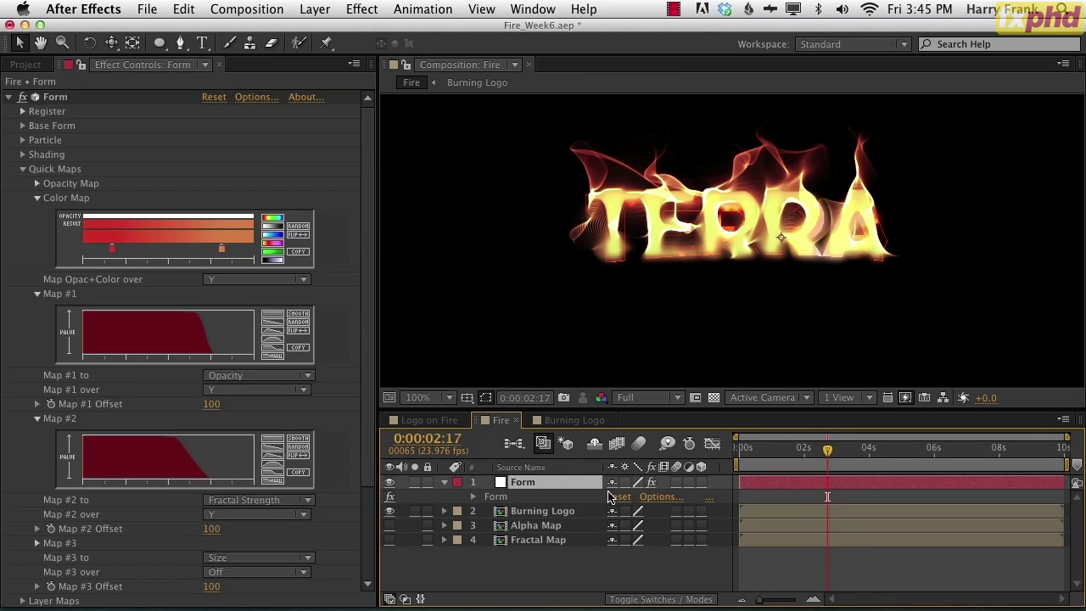
key(F4)
- Display the blending mode columns and check the layer modes used in the Logo on Fire composition
click(449, 420)
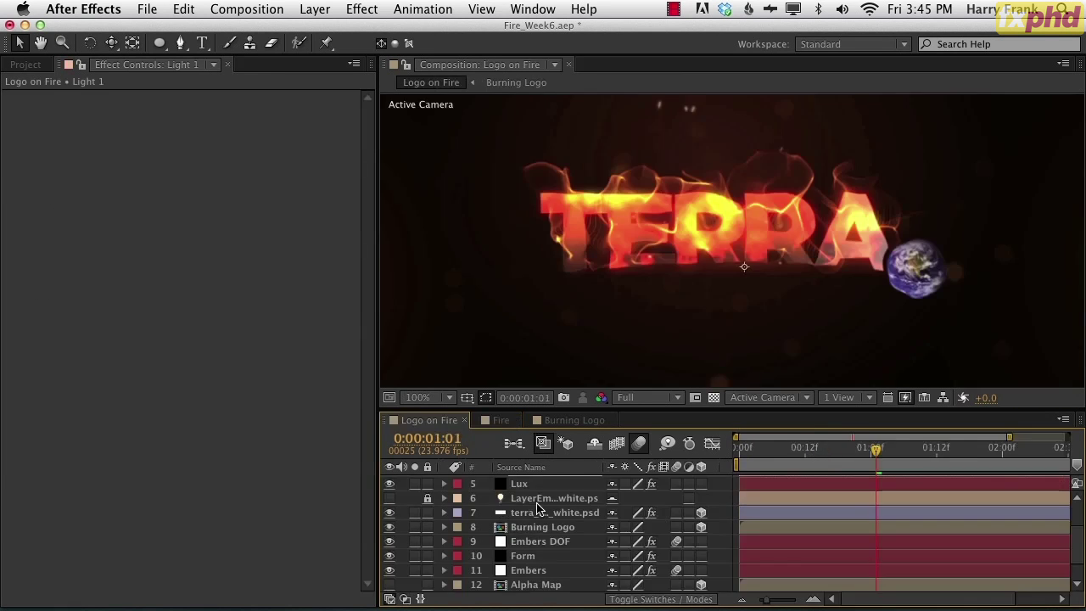
key(F4)
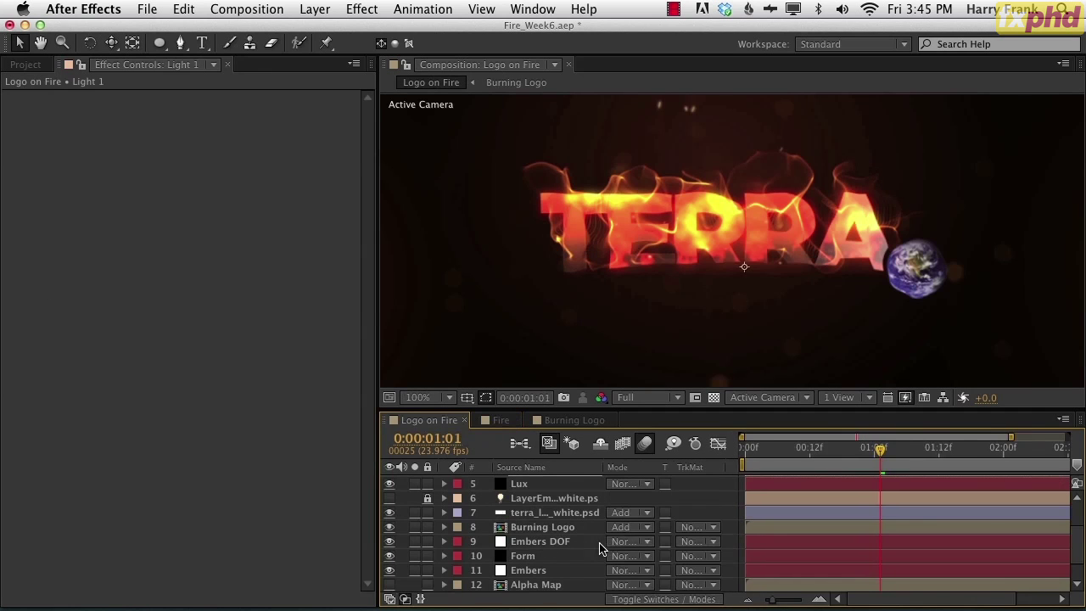
click(573, 421)
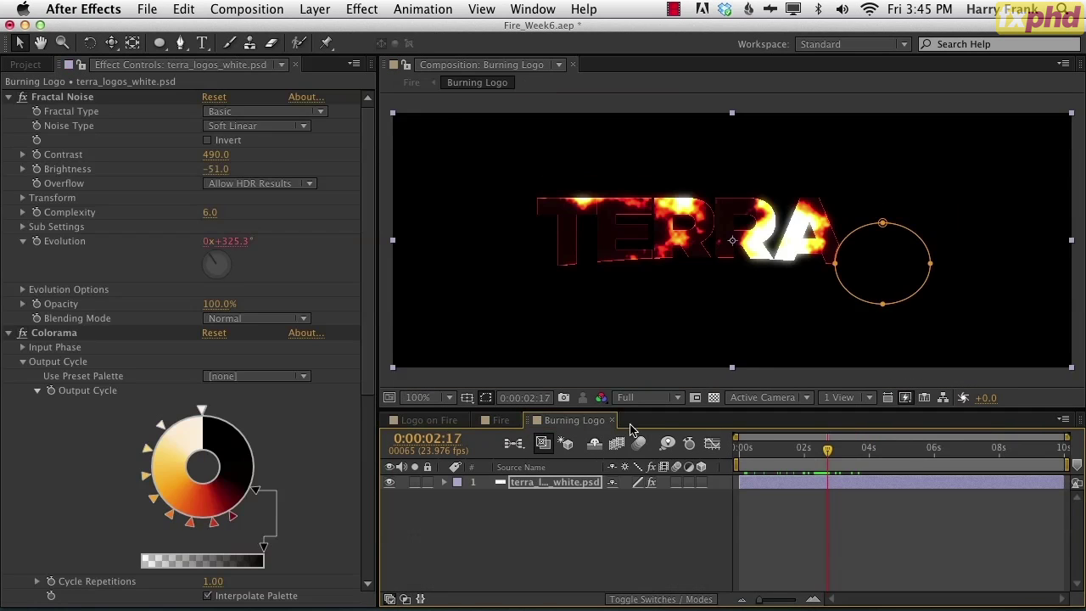
- Try placing Burning Logo above Form in the Fire composition with the Add blending mode, and set it back to Normal
click(501, 421)
drag(535, 515, 538, 482)
click(628, 481)
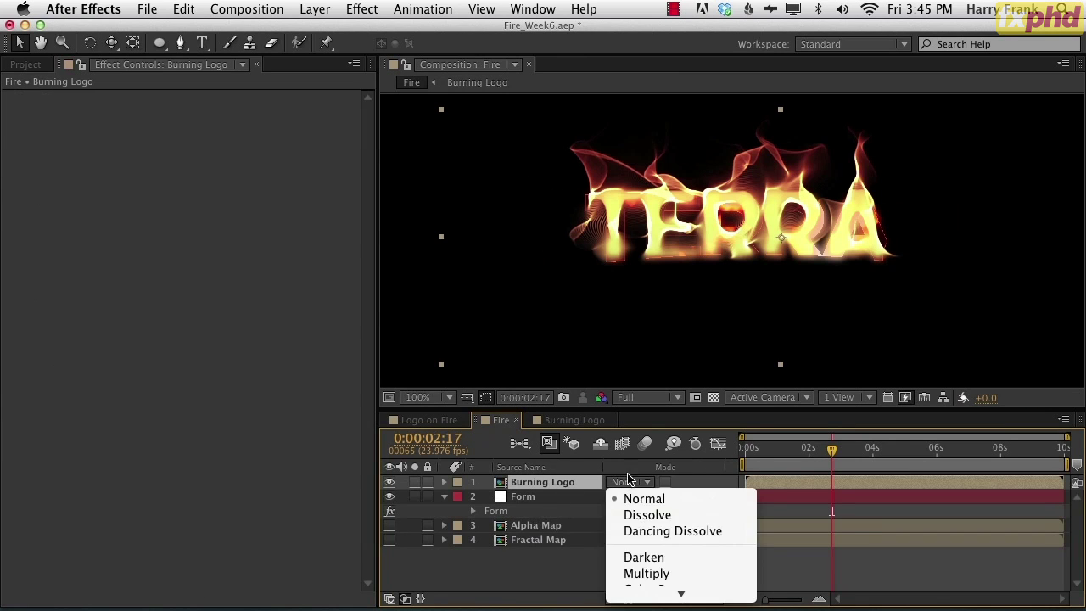
mouse_move(680, 594)
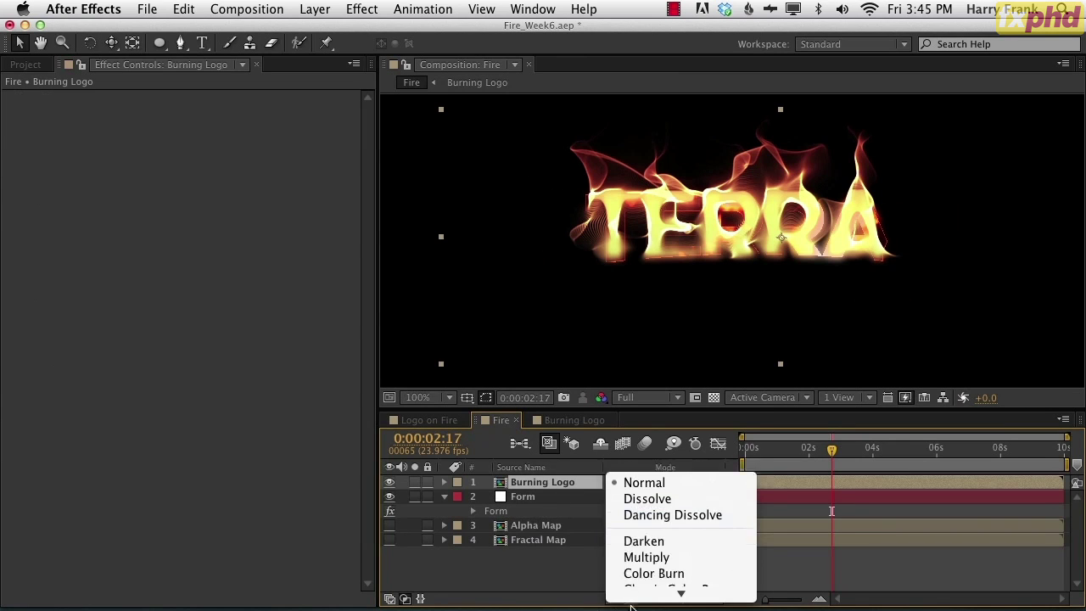
click(643, 554)
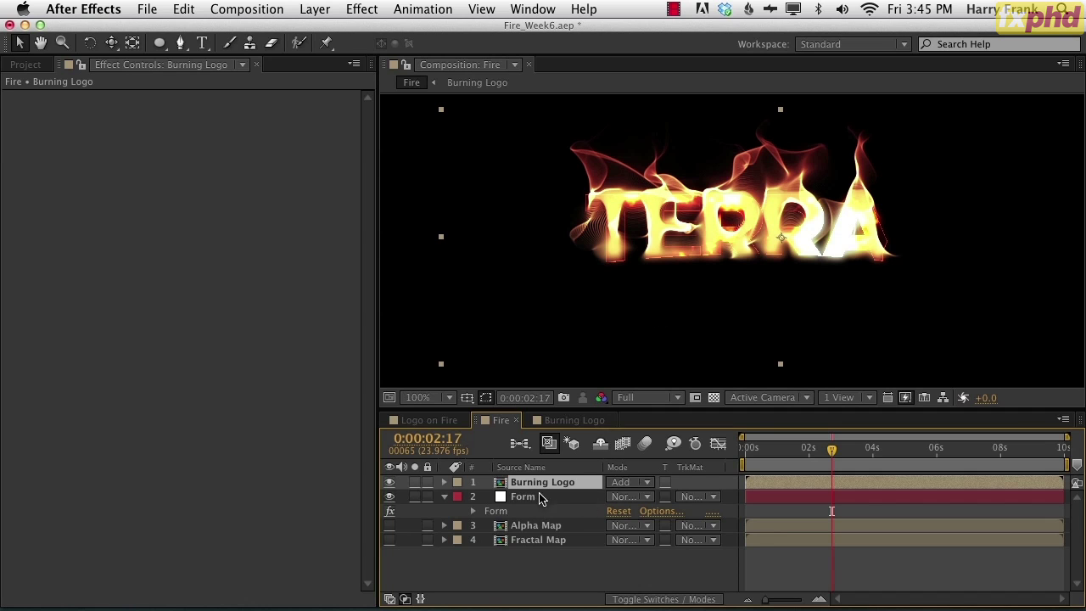
click(642, 483)
click(637, 497)
- Place Burning Logo beneath the Form layer and set the Form layer's blending mode to Add
drag(548, 488, 539, 516)
click(535, 484)
click(642, 483)
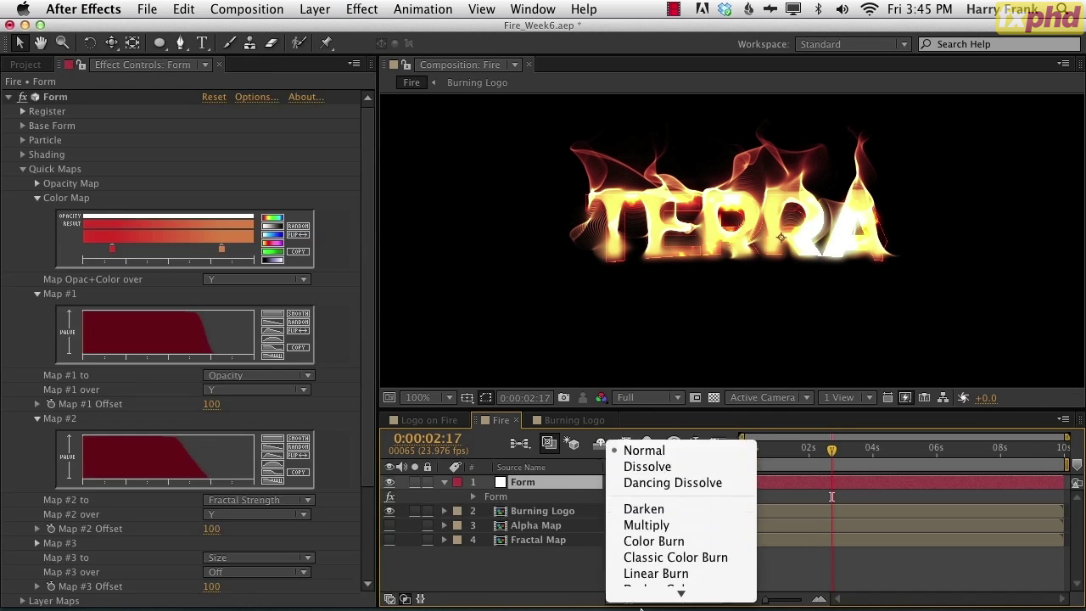
click(668, 427)
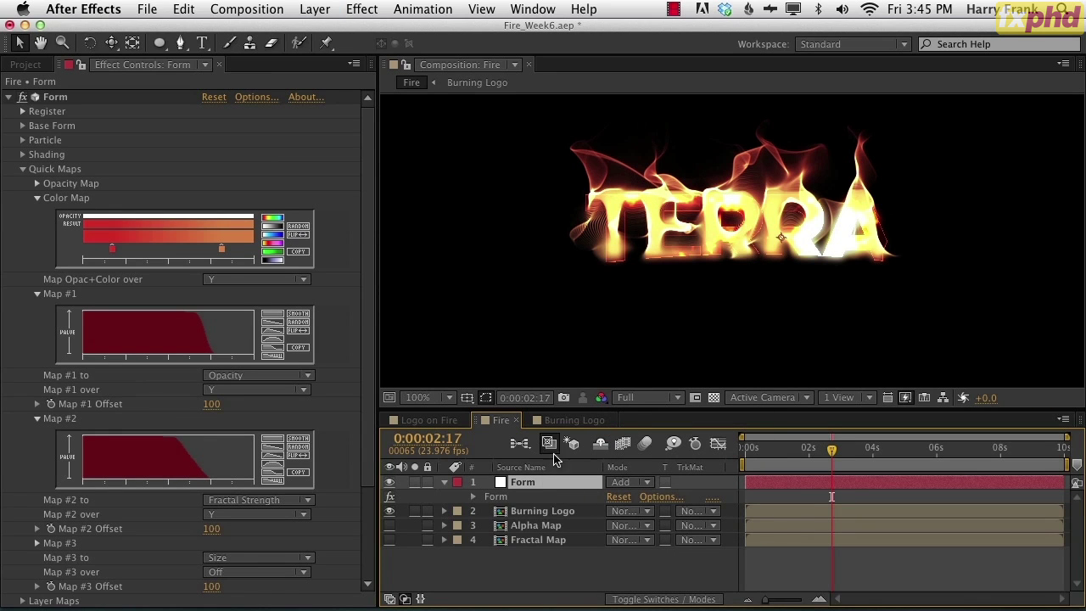
click(537, 514)
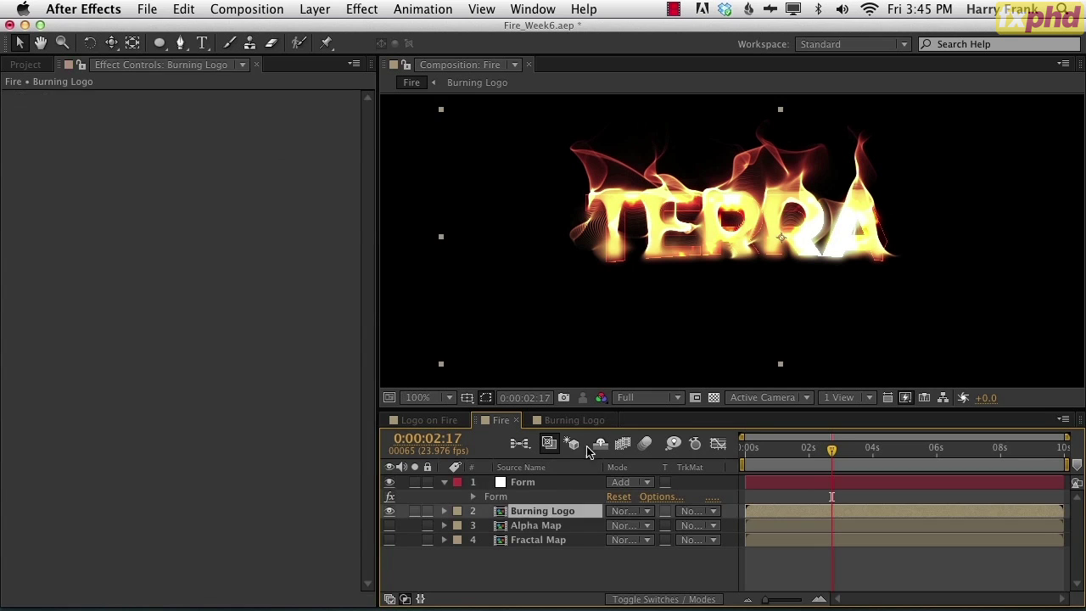
- Set the Form effect's particle Opacity to 30
click(513, 495)
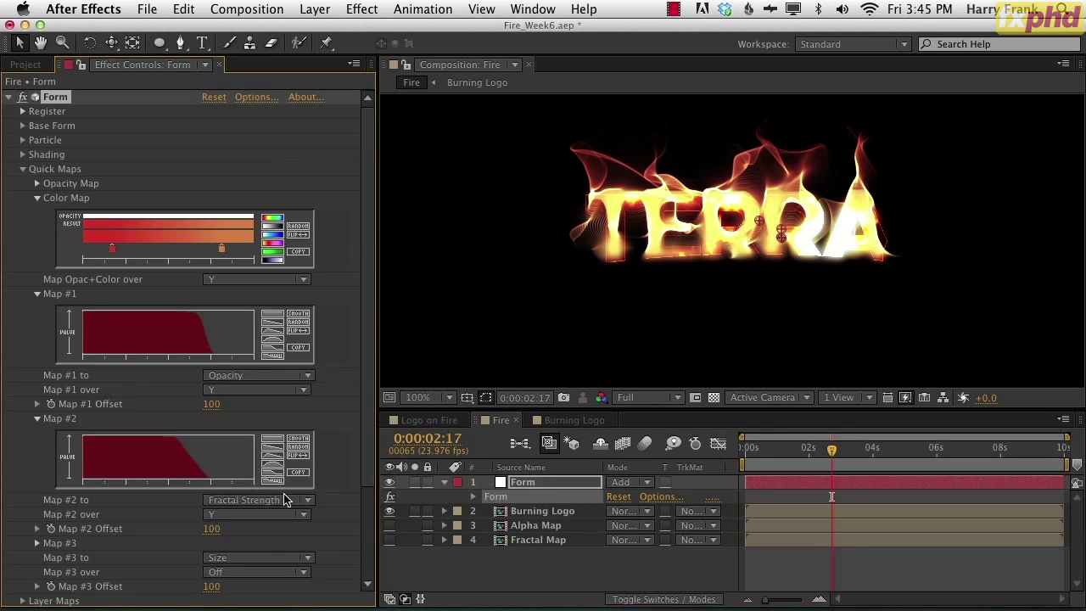
click(23, 140)
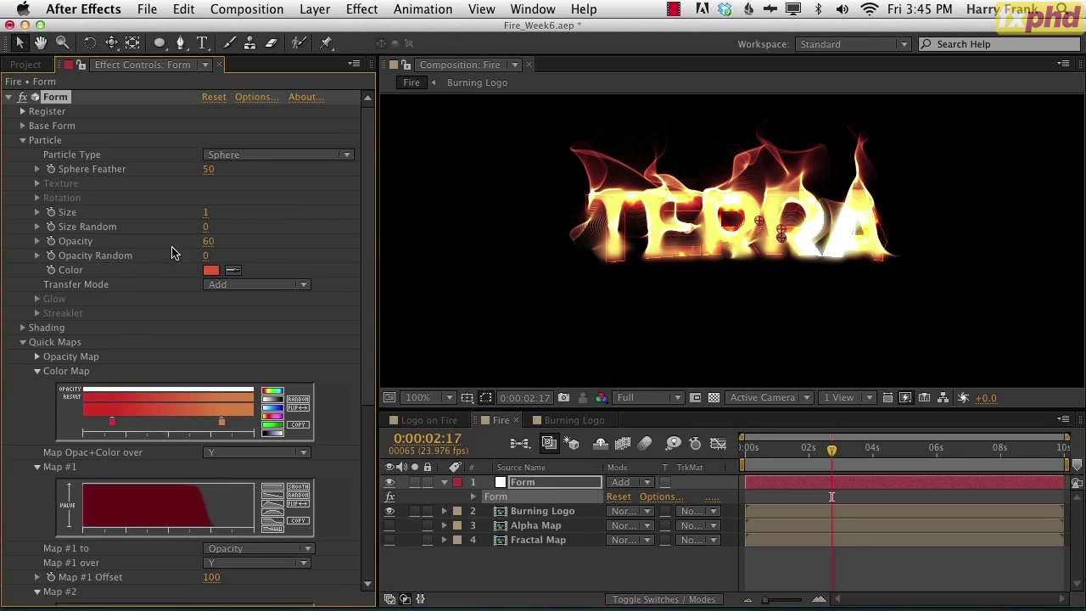
click(208, 243)
key(Return)
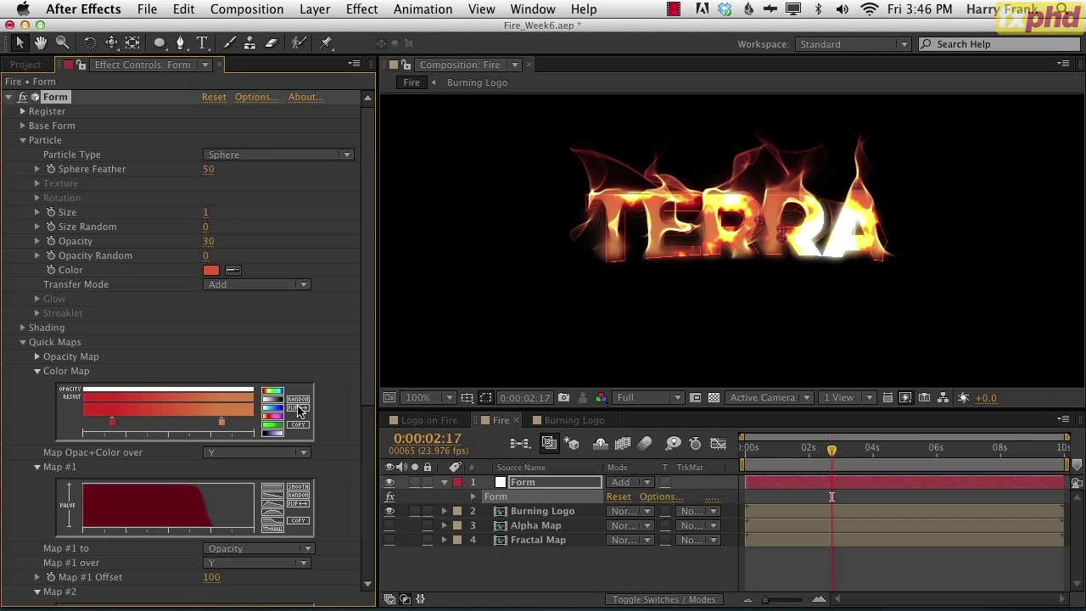
- Change the orange stop of Form's Color Map to the more saturated orange D27221
double_click(220, 422)
drag(601, 323, 624, 302)
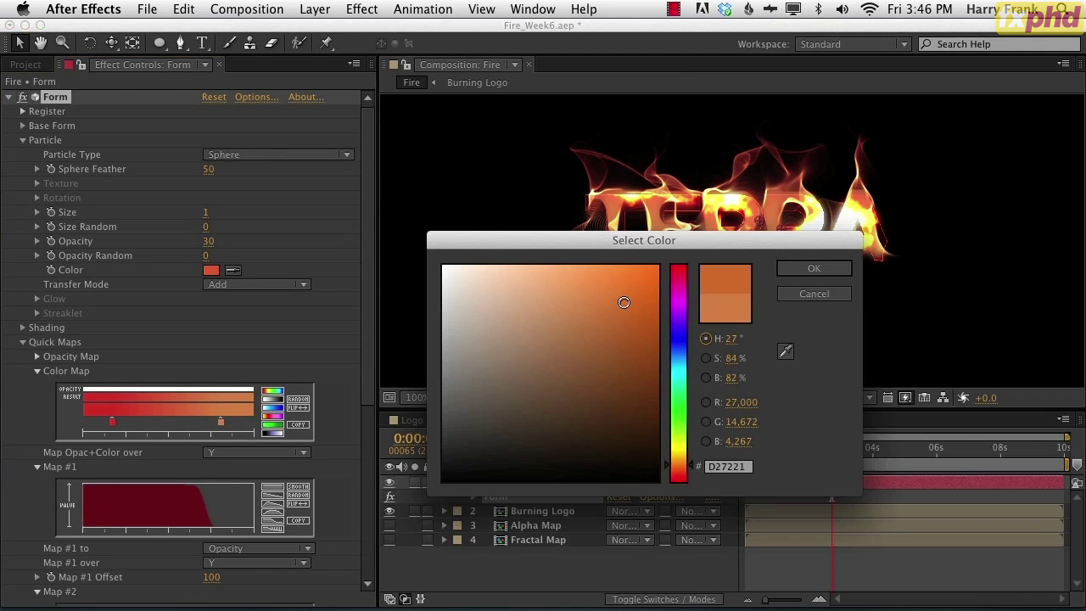
click(808, 269)
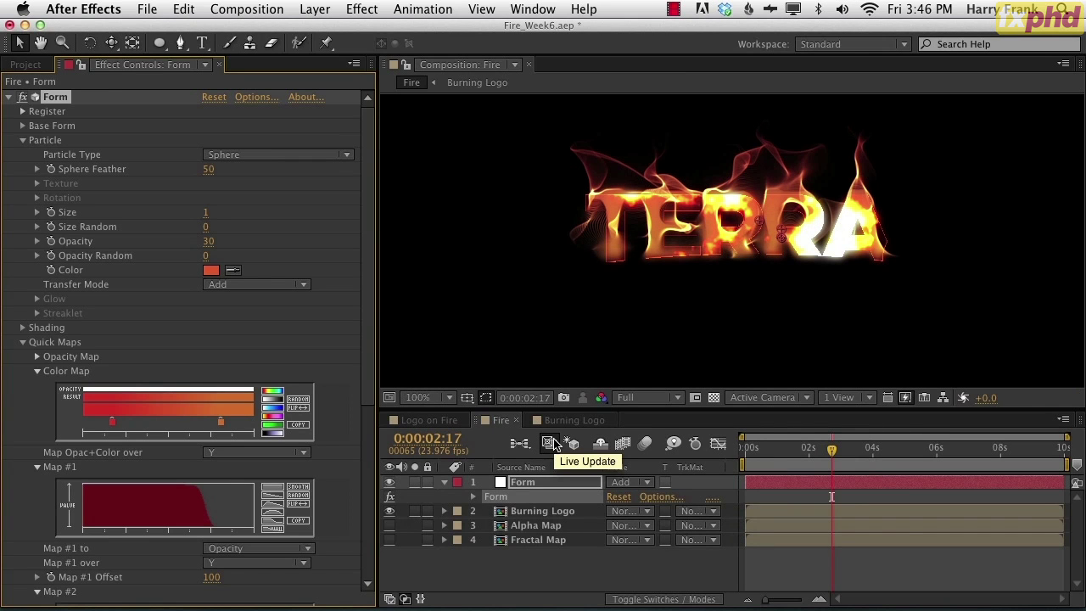
- Compare the Fire composition's result with the finished Logo on Fire composition
click(444, 421)
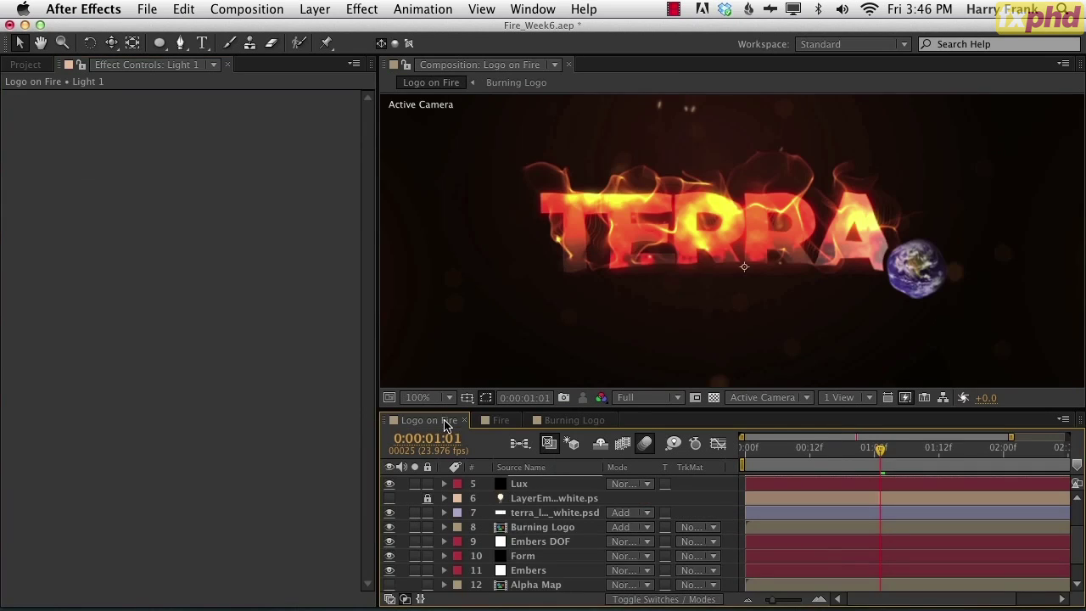
click(504, 421)
click(427, 421)
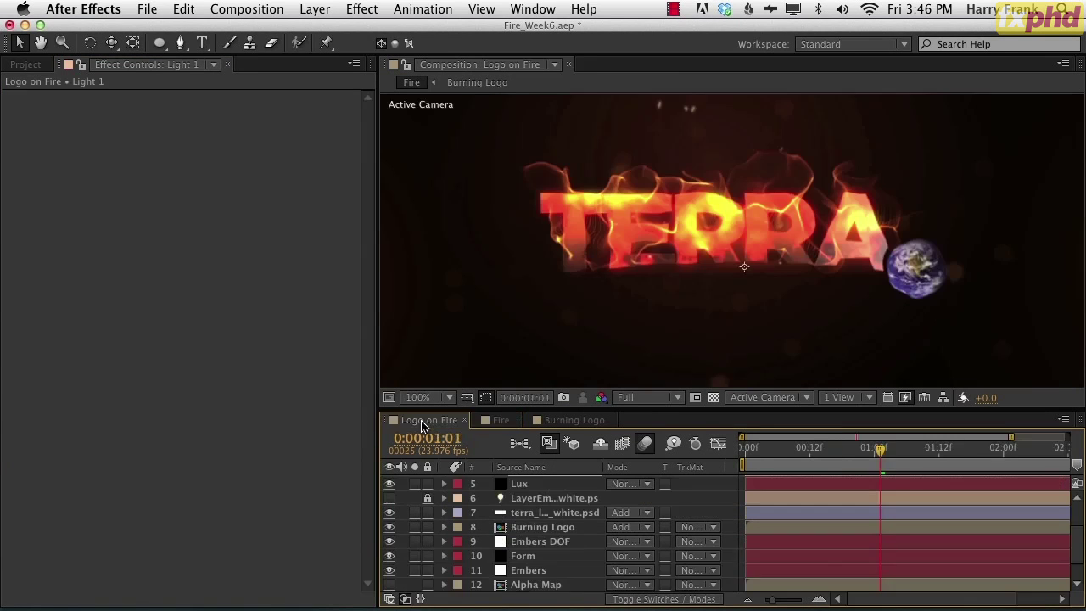
- Create a black solid named BG in the Fire composition and place it beneath all other layers
click(501, 421)
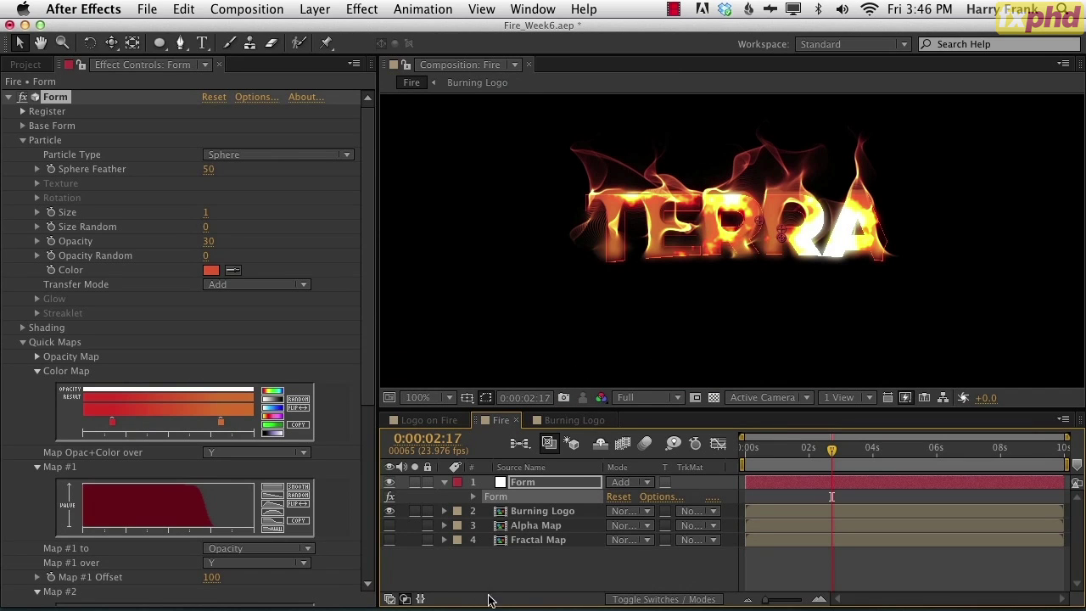
key(super+y)
text(BG)
key(Return)
drag(511, 484, 526, 567)
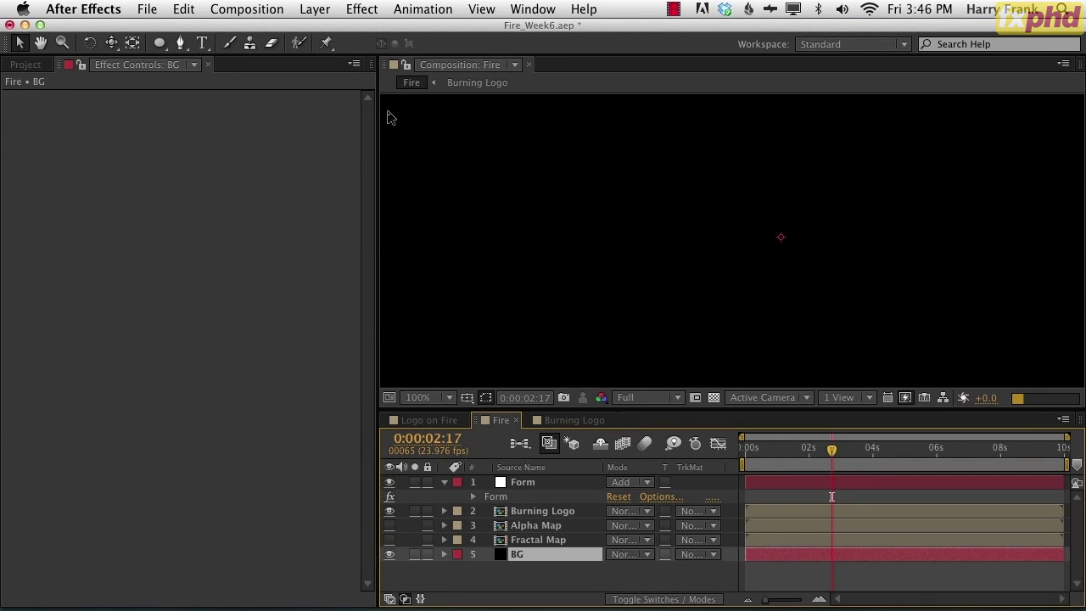
- Apply the Ramp effect to the BG solid
click(365, 9)
scroll(401, 399, down, 5)
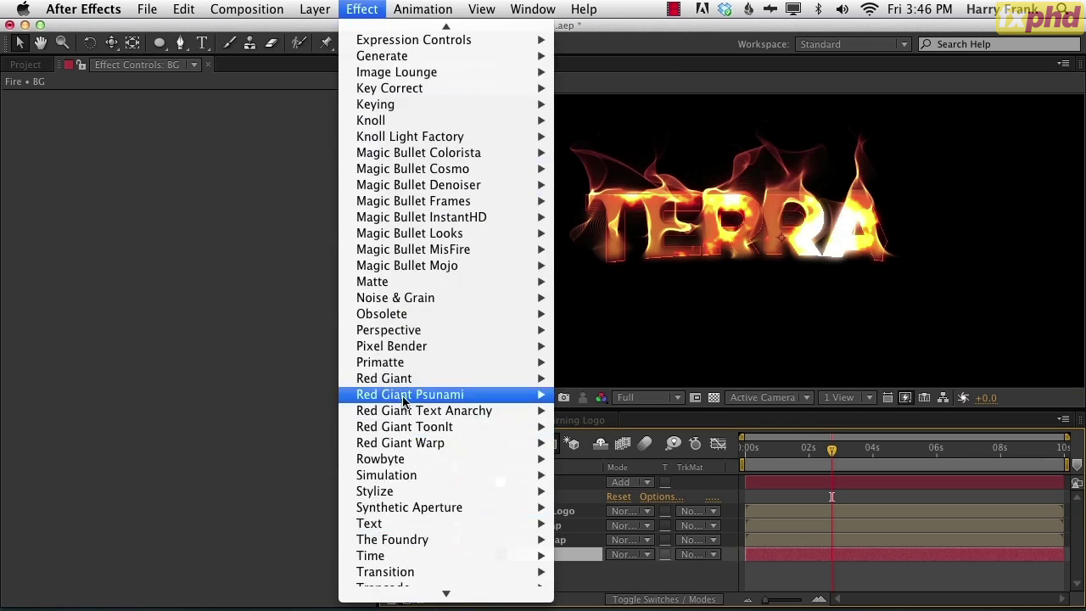
mouse_move(460, 456)
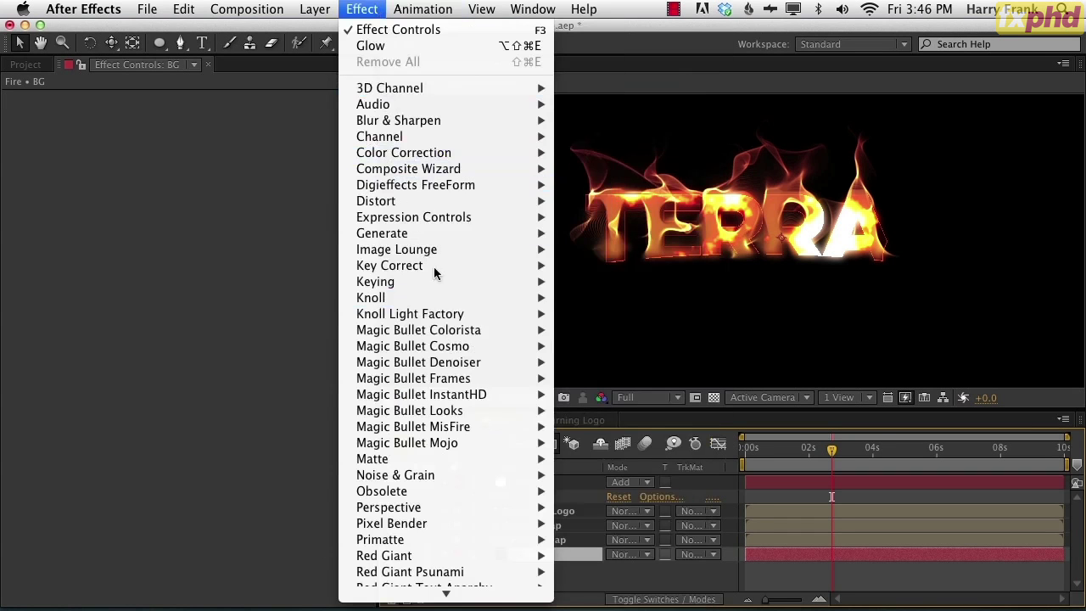
mouse_move(476, 233)
click(643, 529)
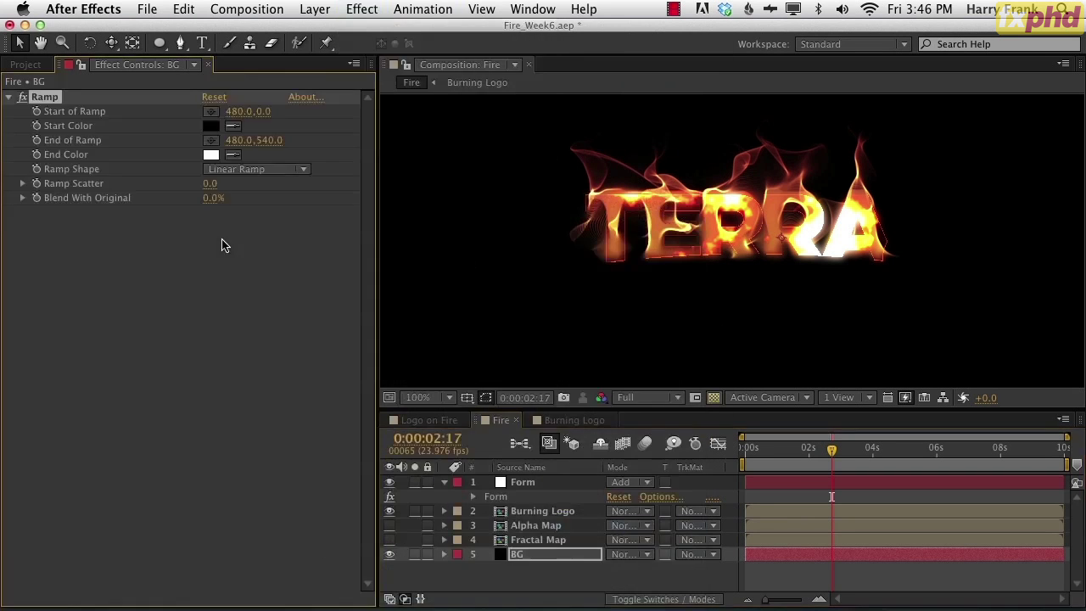
- Set the BG's Ramp Shape to Radial Ramp and place the End of Ramp at about 90, 404
click(214, 170)
click(239, 201)
click(211, 140)
click(450, 351)
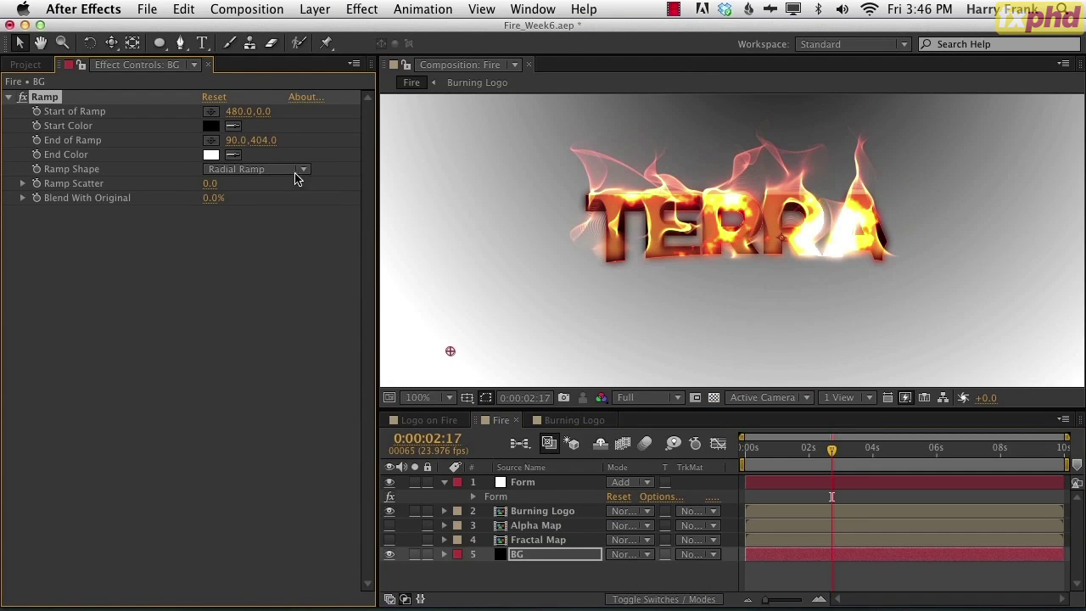
- Set the Ramp's Start Color to a burnt orange
click(212, 125)
click(677, 474)
drag(579, 355, 638, 322)
click(809, 269)
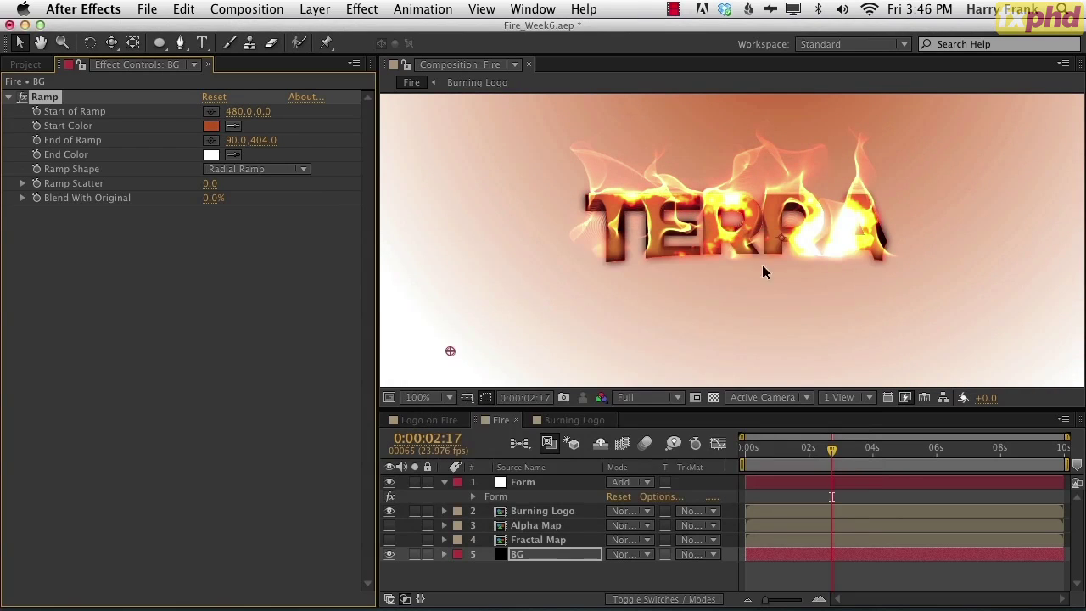
- Set the Ramp's End Color to black 000000 and its Start Color to a dark red
click(210, 156)
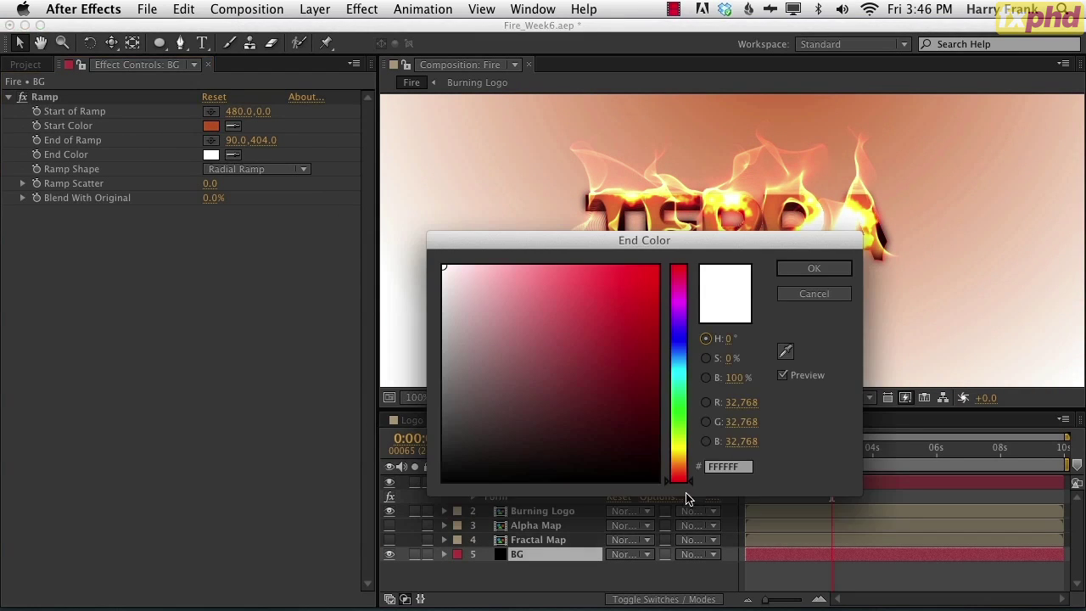
drag(636, 453, 685, 489)
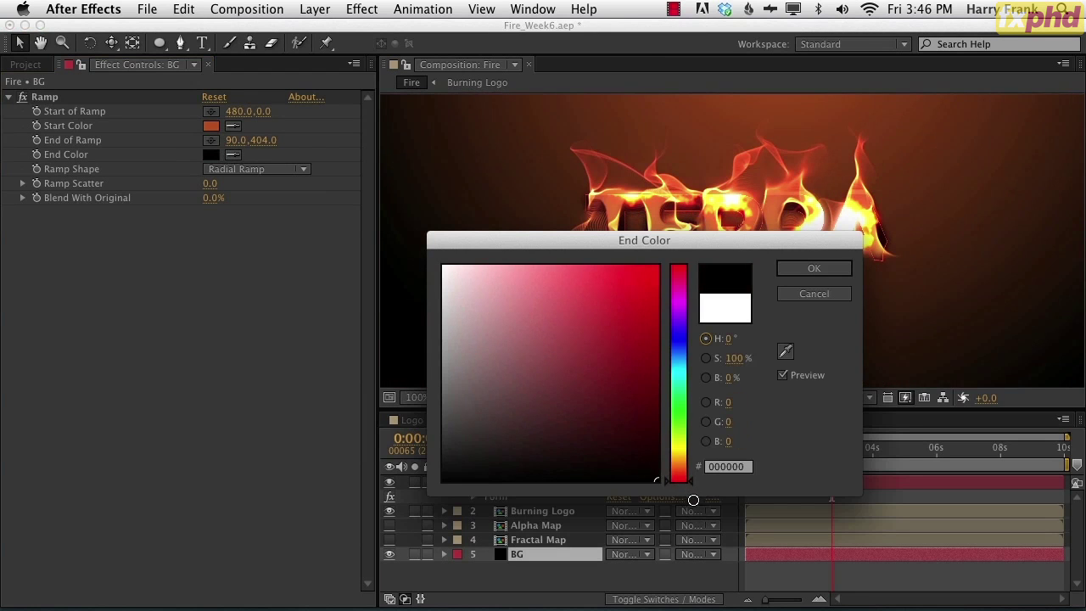
click(849, 270)
click(210, 125)
drag(642, 322, 625, 394)
drag(691, 474, 689, 481)
click(825, 269)
click(505, 579)
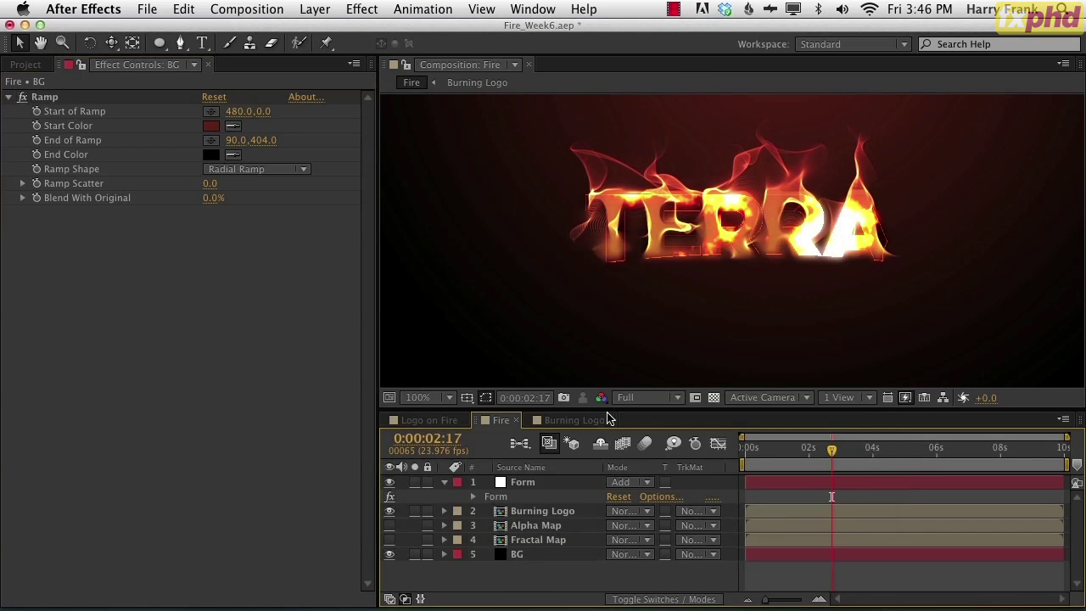
- Copy Light 1 and Light 2 from the Logo on Fire composition into the Fire composition
key(space)
mouse_move(753, 305)
mouse_down()
mouse_move(727, 299)
mouse_move(759, 291)
mouse_up()
click(429, 420)
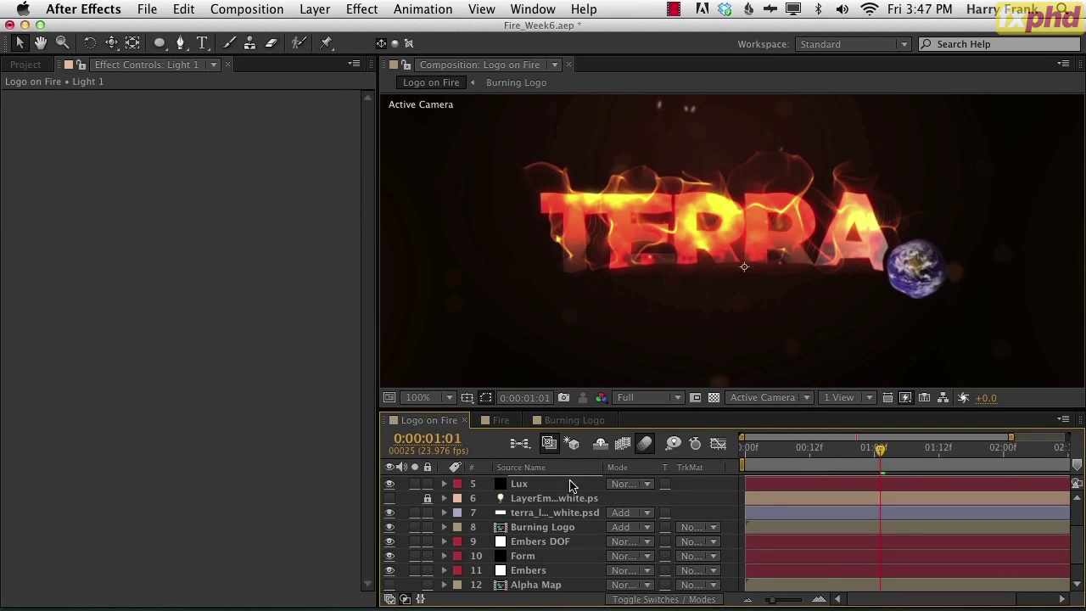
scroll(533, 522, up, 2)
shift+click(531, 511)
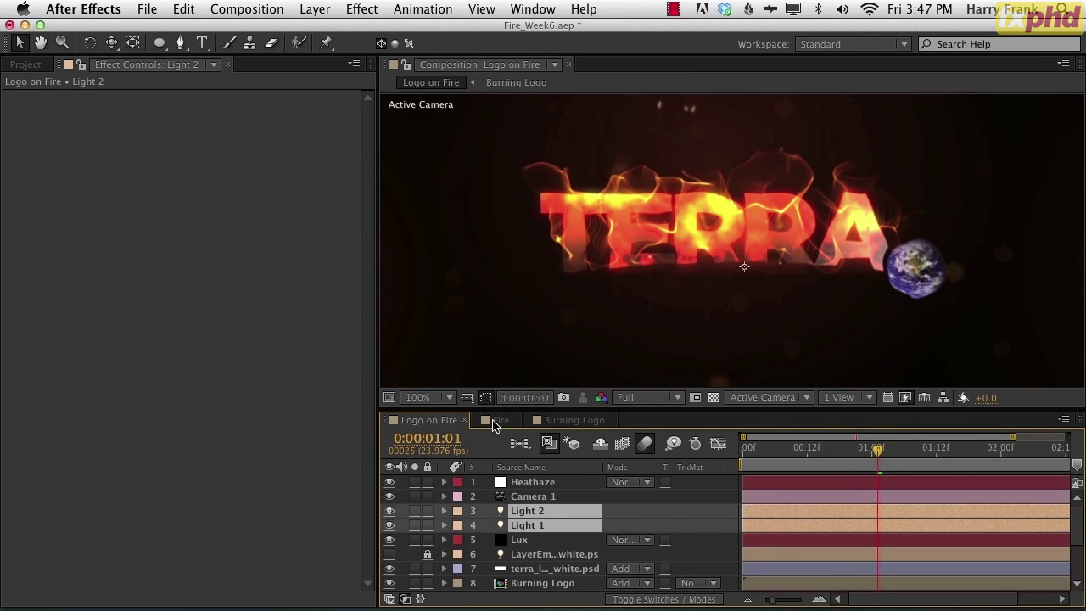
key(comma)
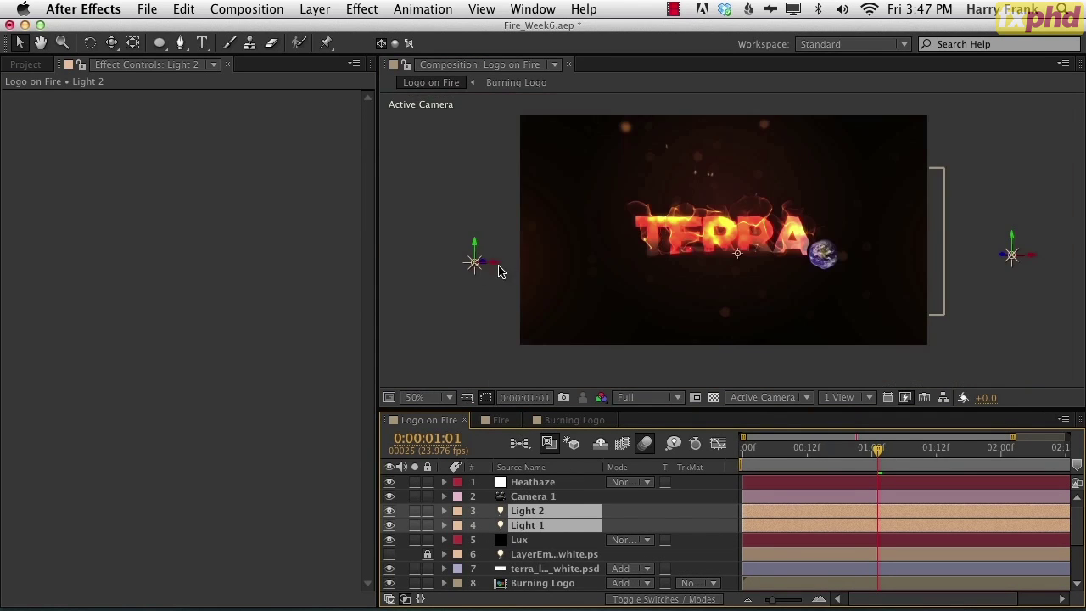
click(500, 420)
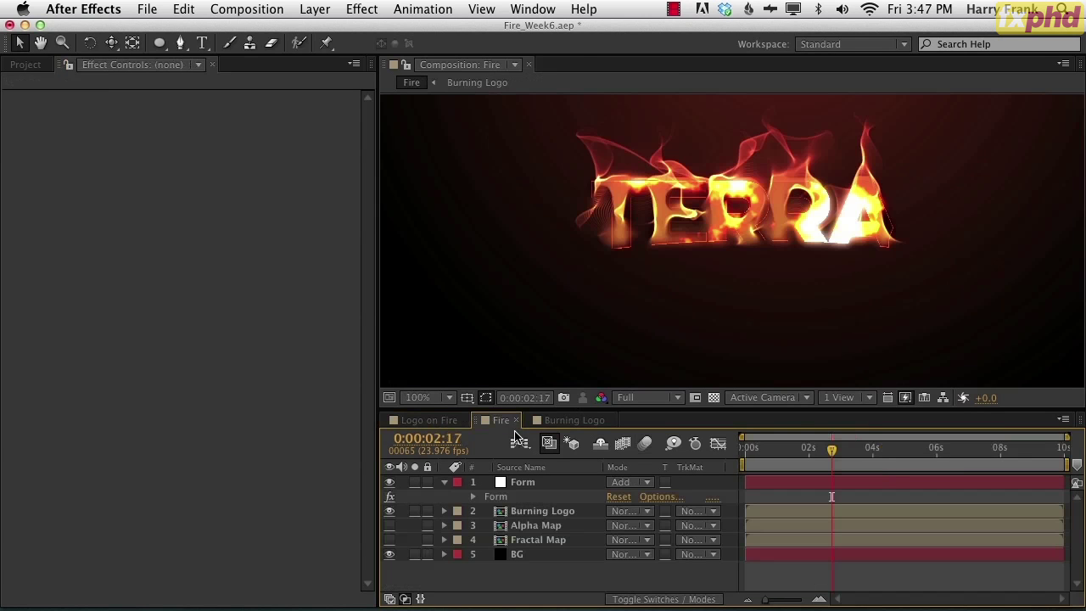
key(e)
key(comma)
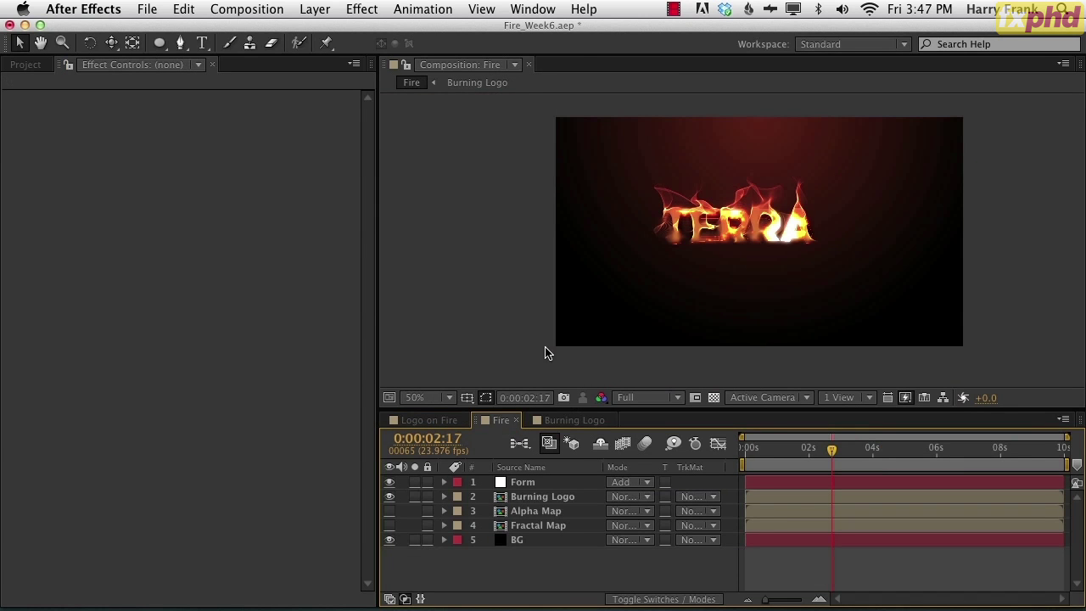
key(super+v)
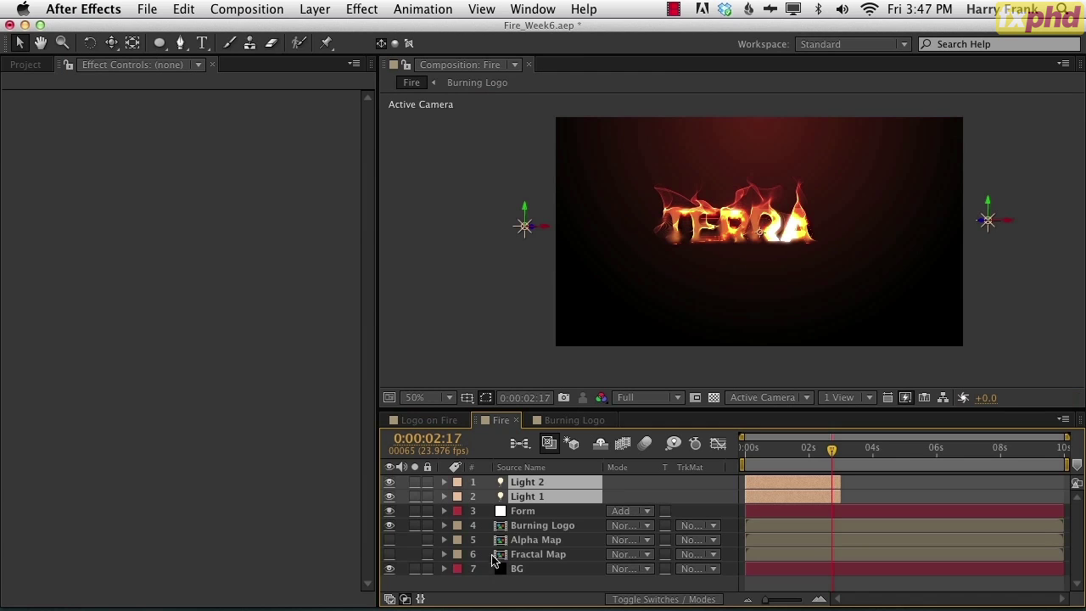
click(528, 590)
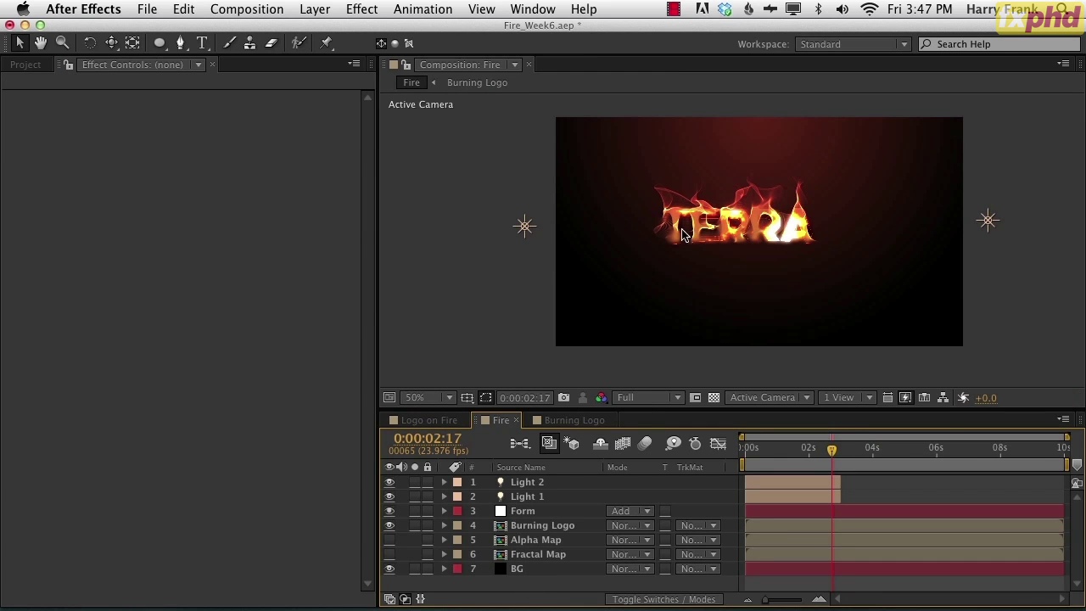
- Create a solid named Lux above the lights and apply the Lux effect to it
key(super+y)
text(Lux)
key(Return)
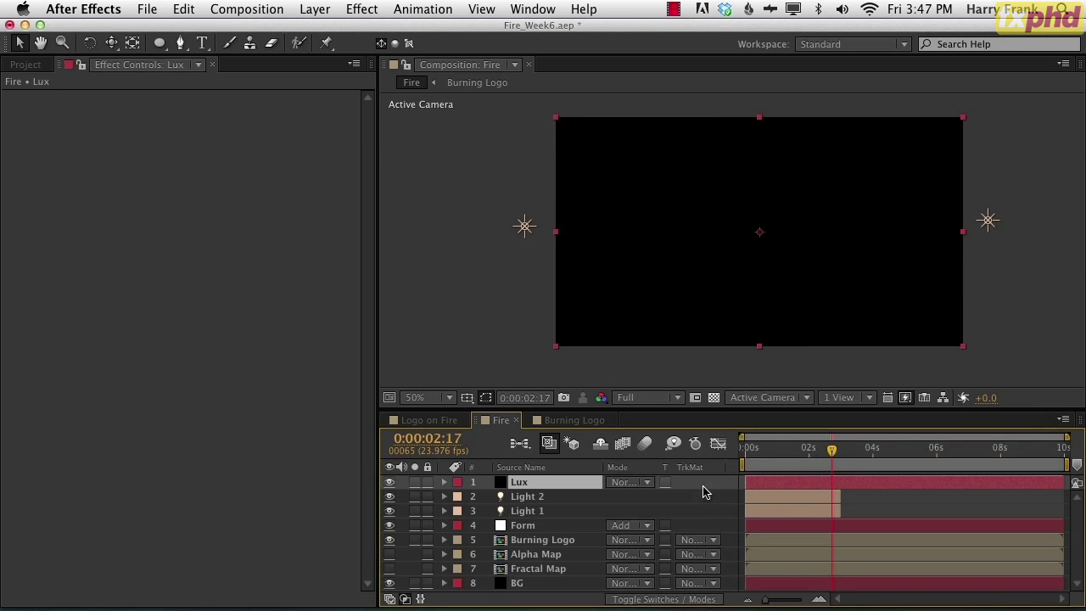
click(362, 8)
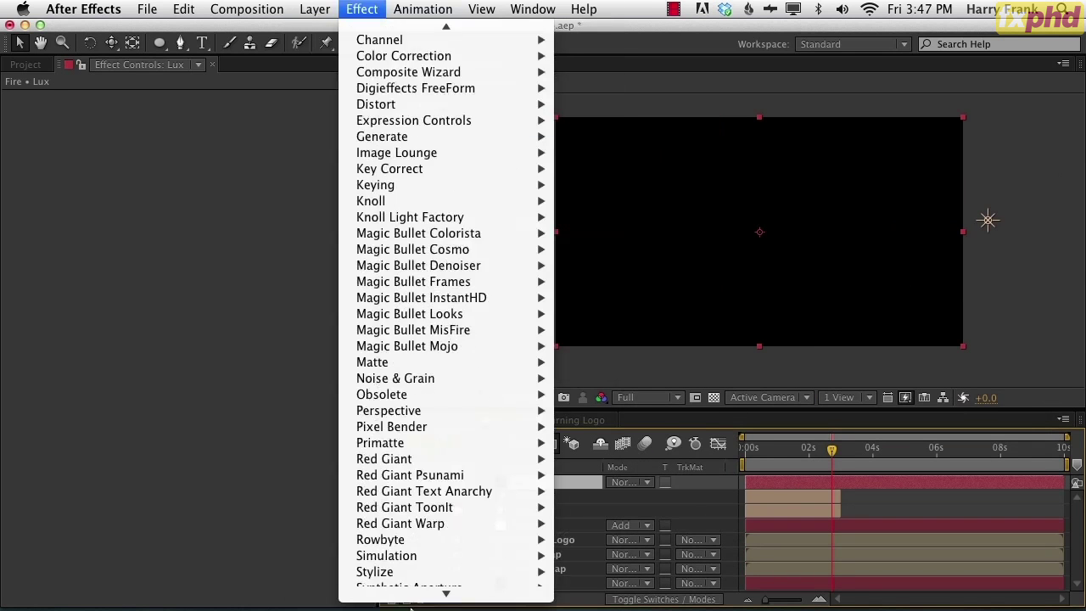
mouse_move(501, 558)
click(584, 519)
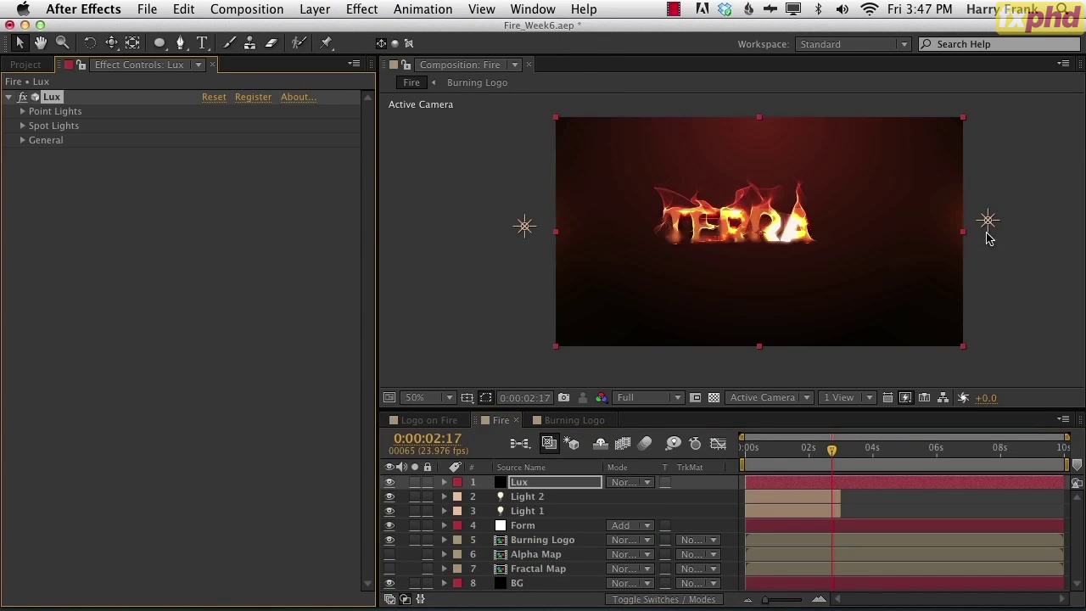
- Raise the Intensity of Light 1 and Light 2 to about 298%
click(527, 498)
shift+click(527, 513)
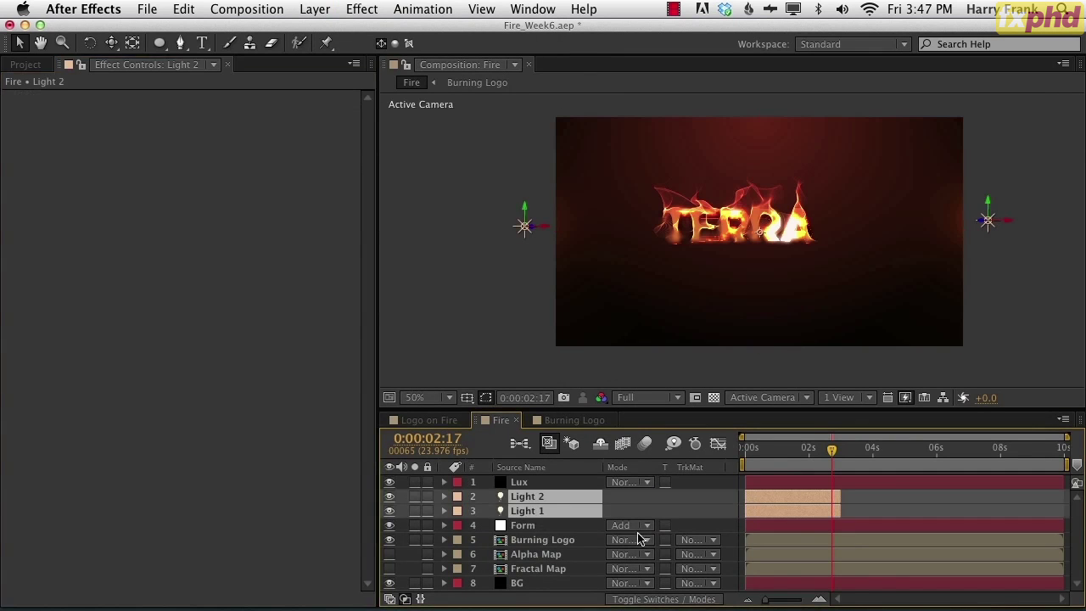
key(a)
key(a)
drag(620, 525, 690, 517)
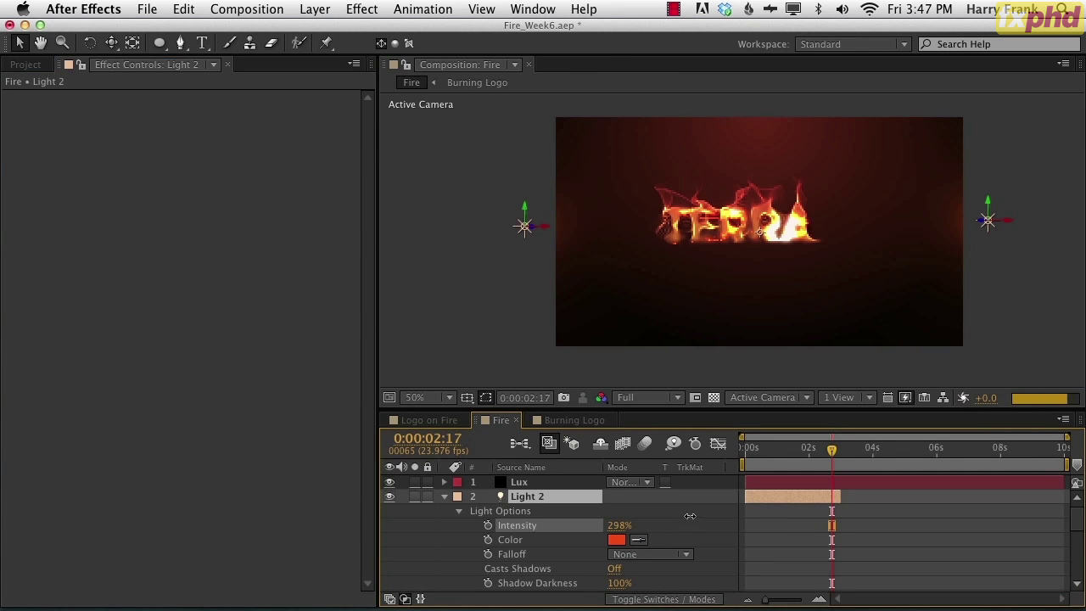
key(a)
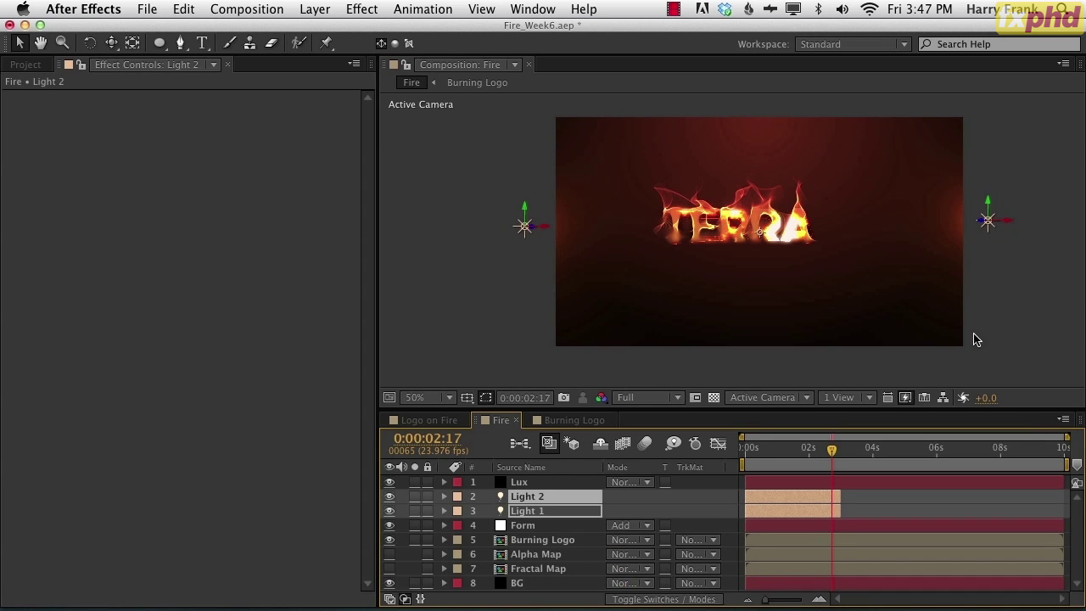
- Add a new camera to the Fire composition
click(314, 9)
mouse_move(322, 29)
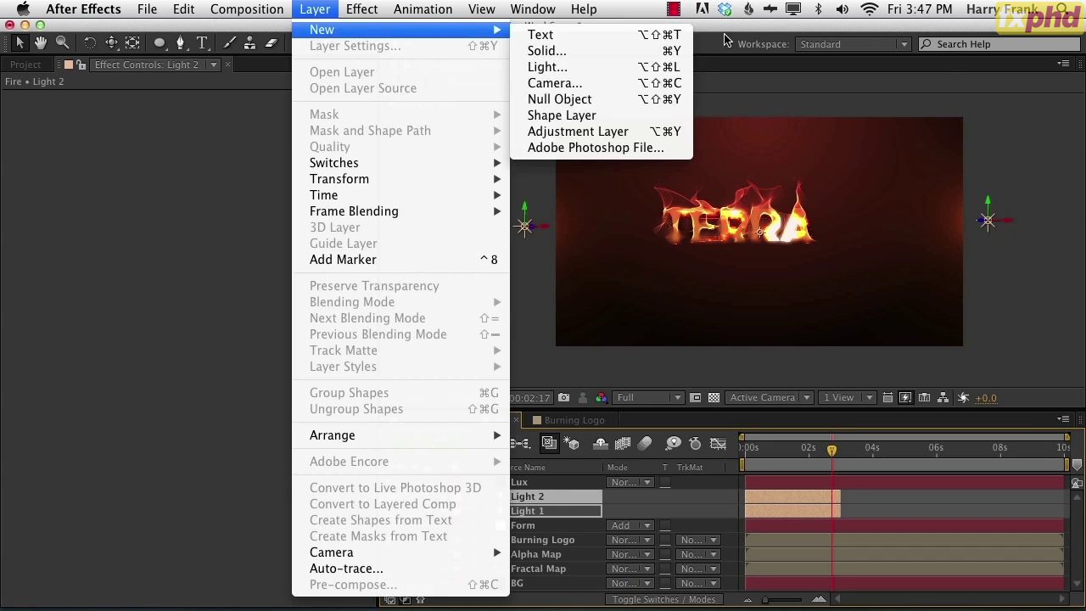
click(649, 80)
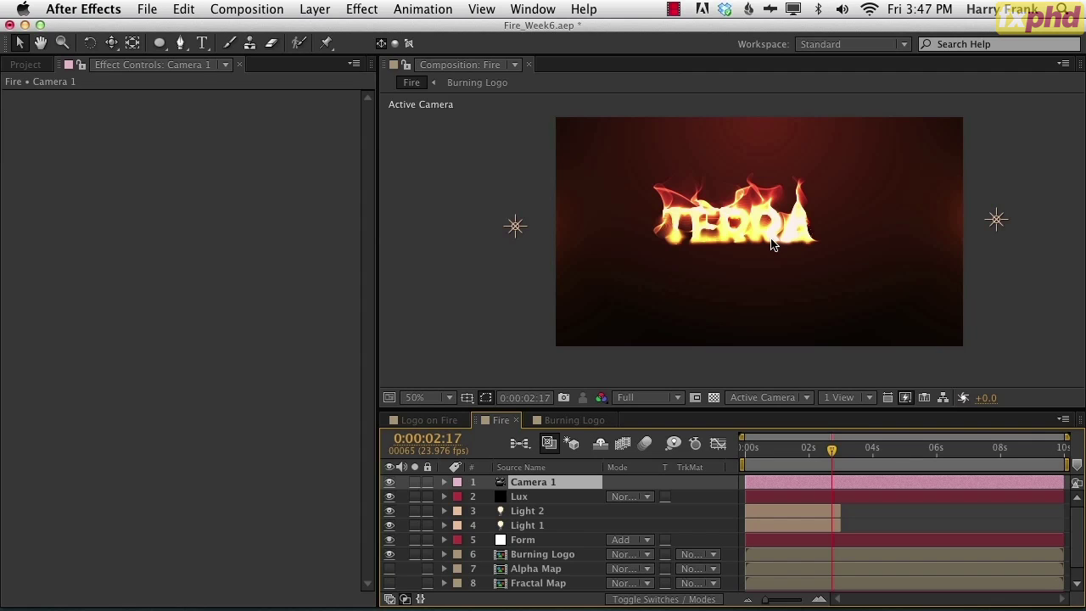
key(period)
key(space)
drag(828, 194, 763, 194)
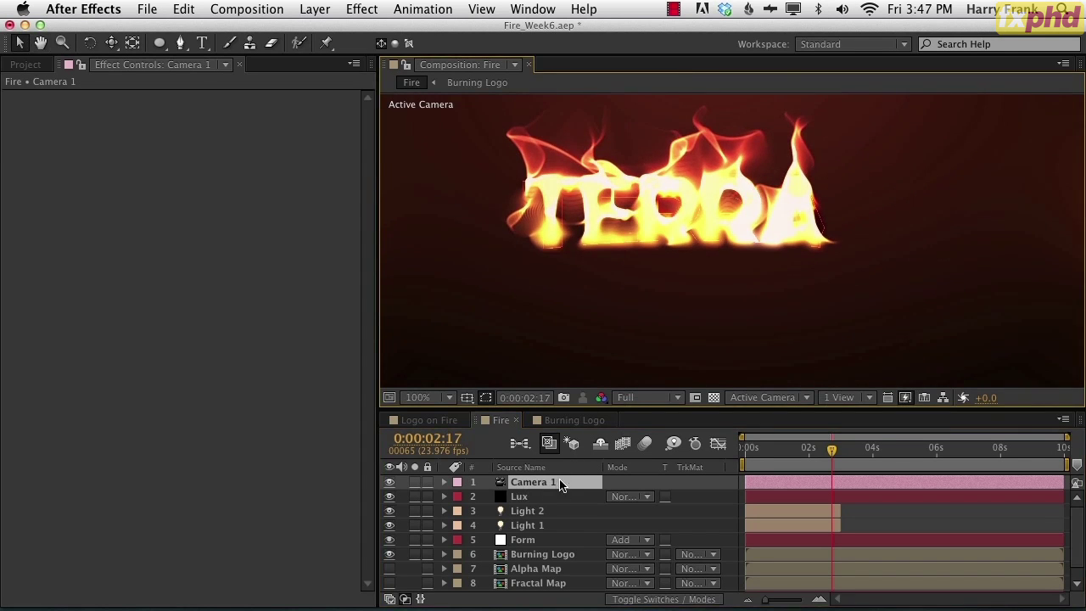
- Set the camera's Blur Level to 20%
key(a)
key(a)
key(space)
scroll(572, 521, down, 2)
drag(572, 521, 571, 520)
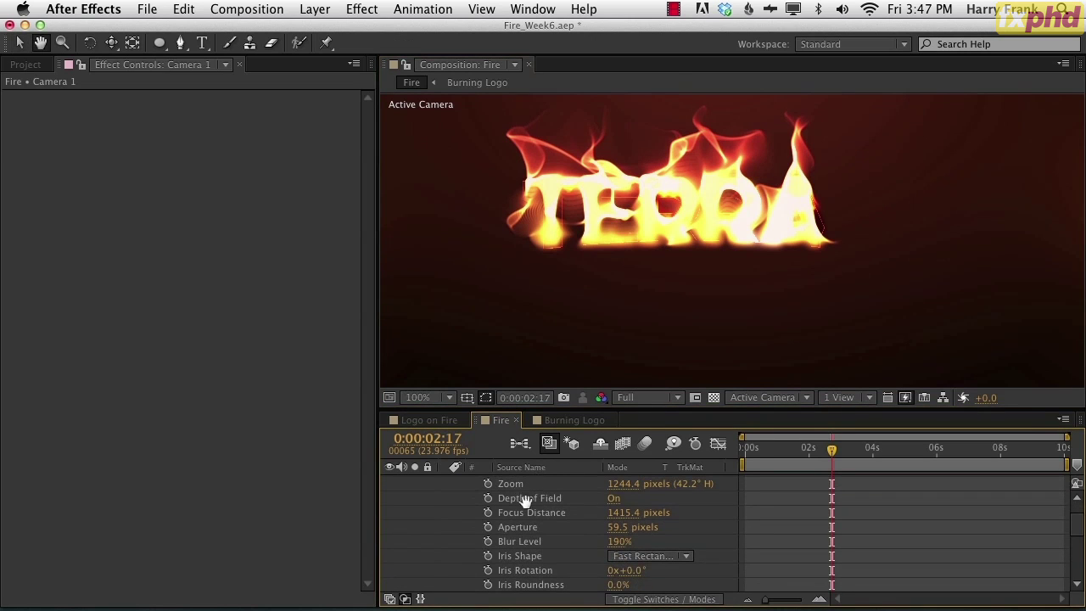
click(615, 542)
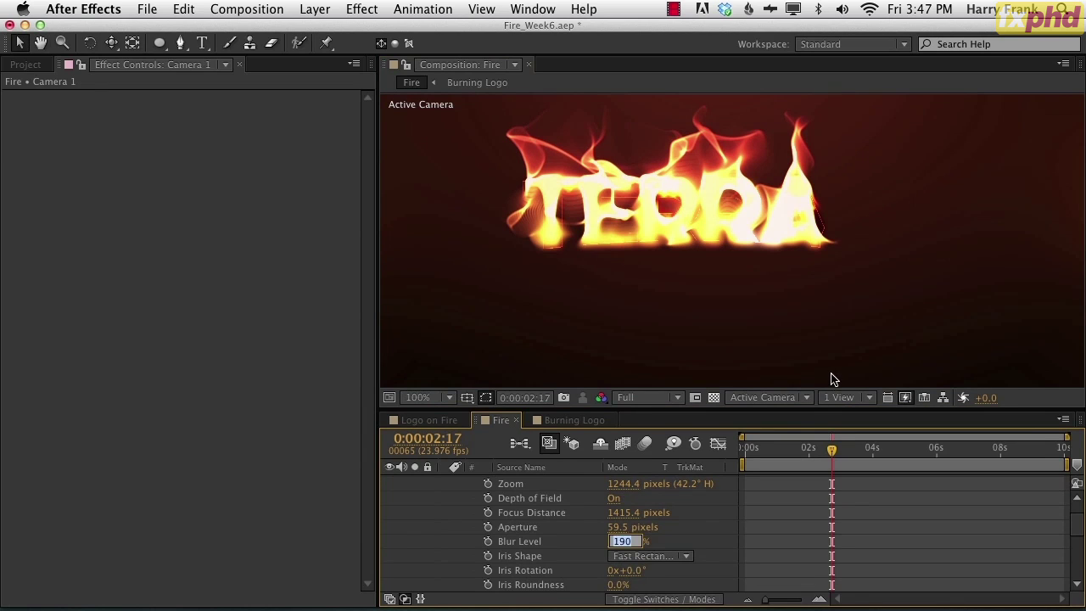
key(Return)
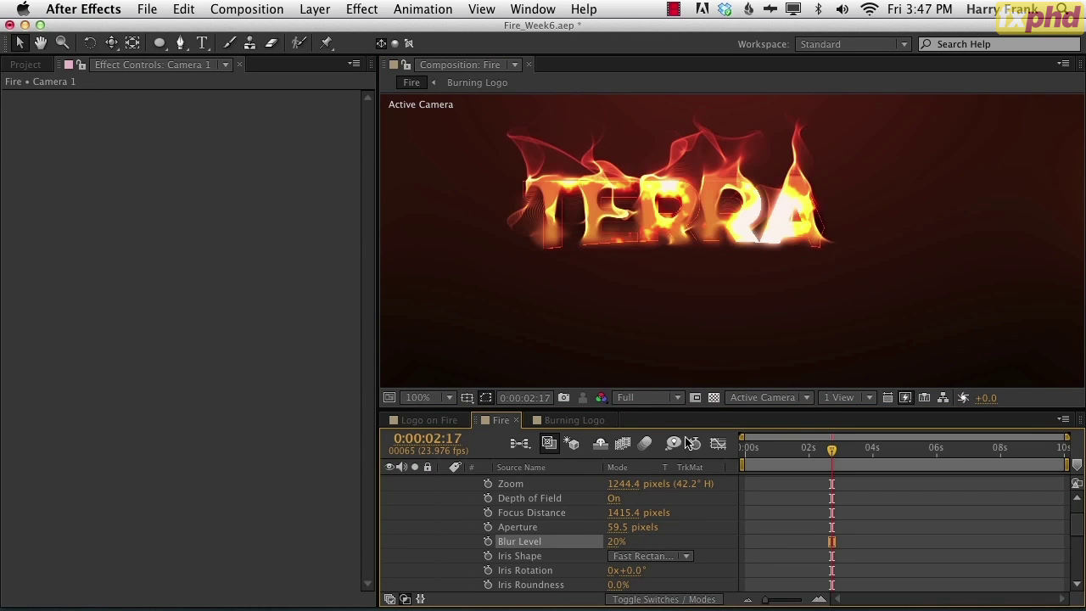
key(space)
drag(546, 504, 540, 590)
key(u)
key(space)
drag(771, 329, 713, 340)
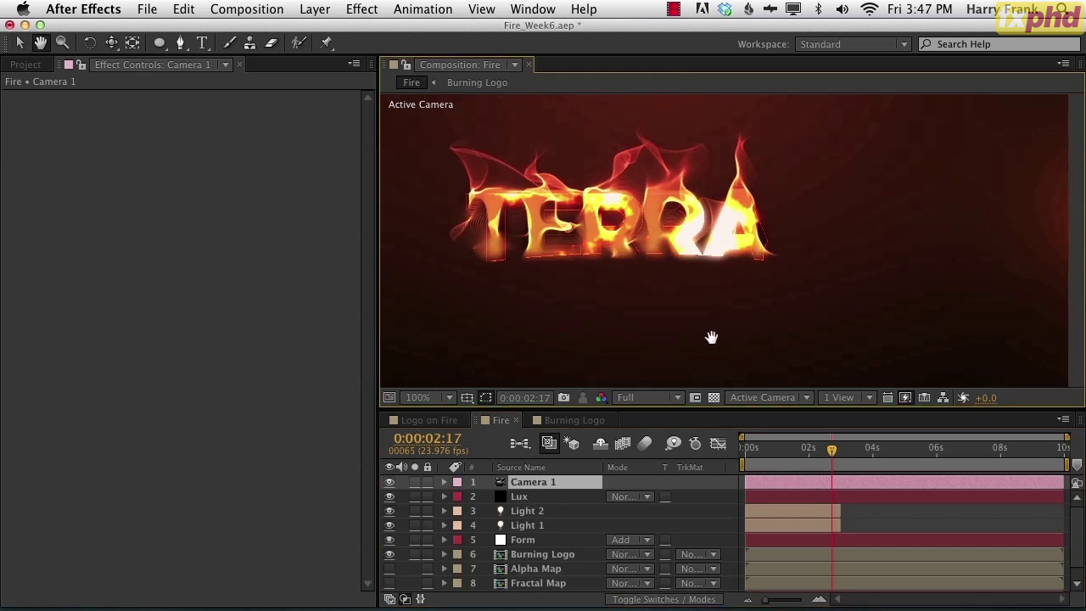
- Show the title/action-safe guides and solo the Burning Logo layer
key(c)
key(super+shift+a)
key(apostrophe)
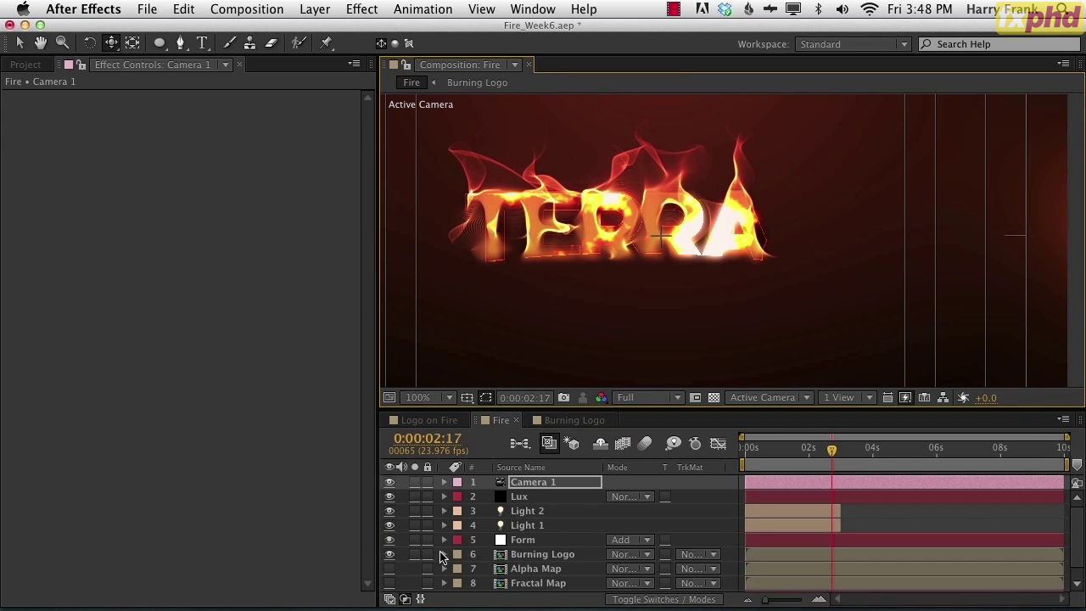
click(414, 554)
key(Caps_Lock)
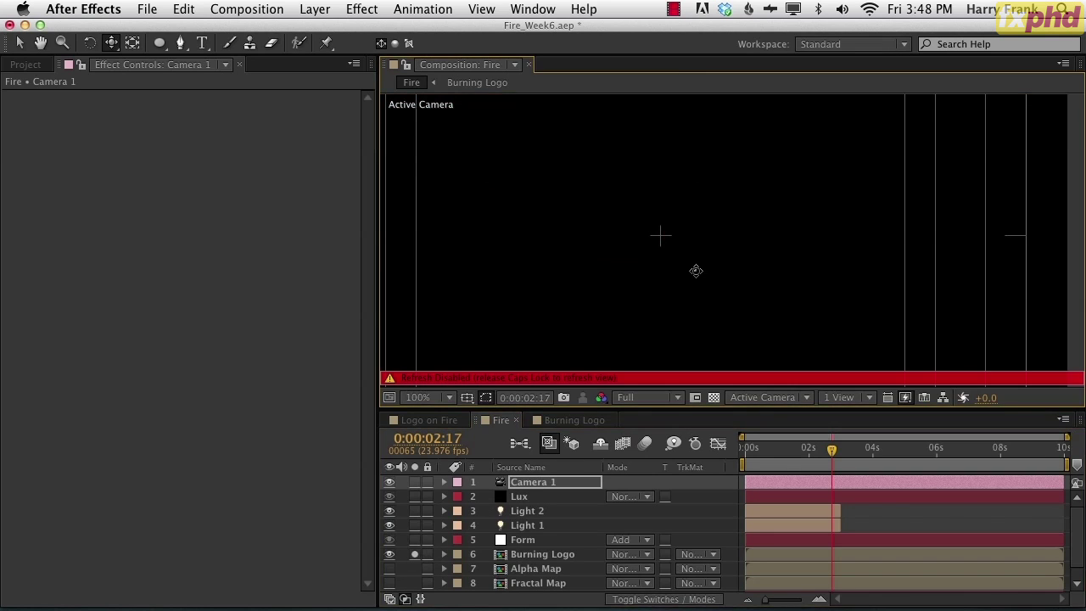
key(Caps_Lock)
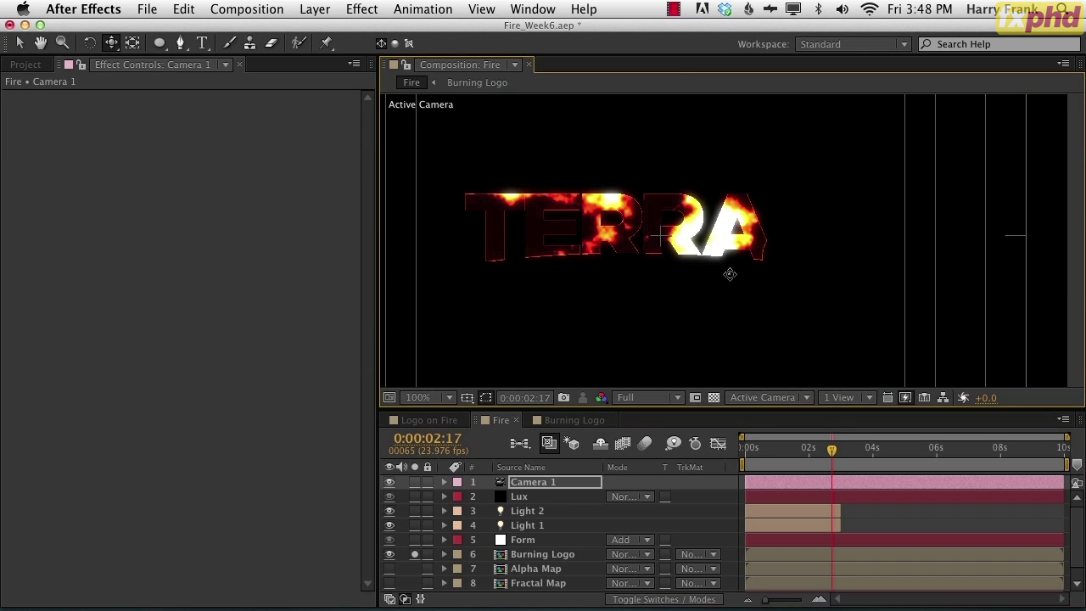
- Turn Burning Logo into a 3D layer, show all layers again, and shift the camera view of the logo
click(561, 555)
key(F4)
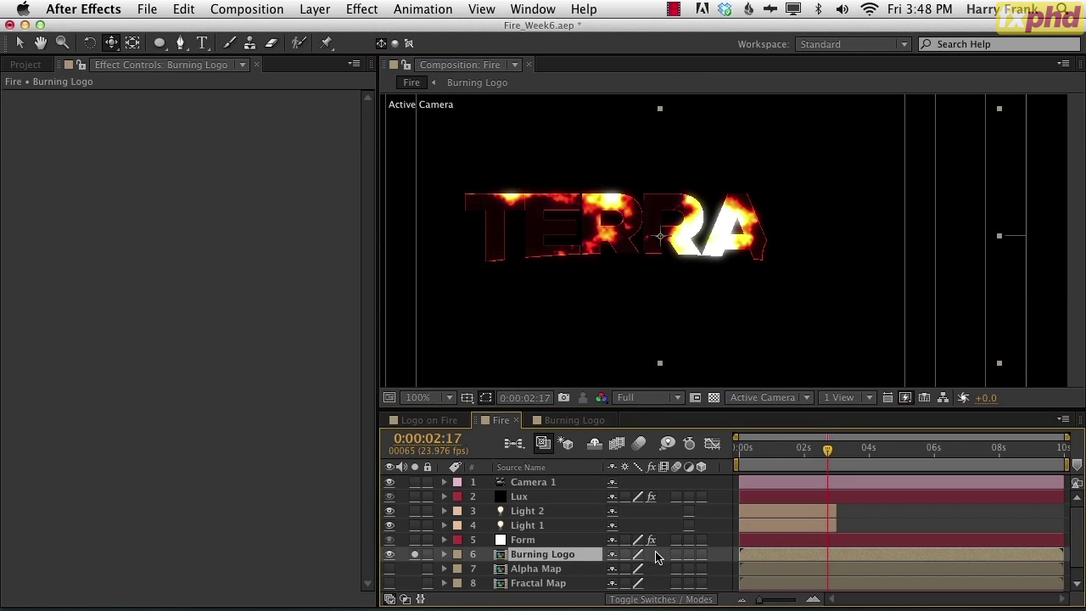
click(701, 554)
drag(689, 294, 702, 310)
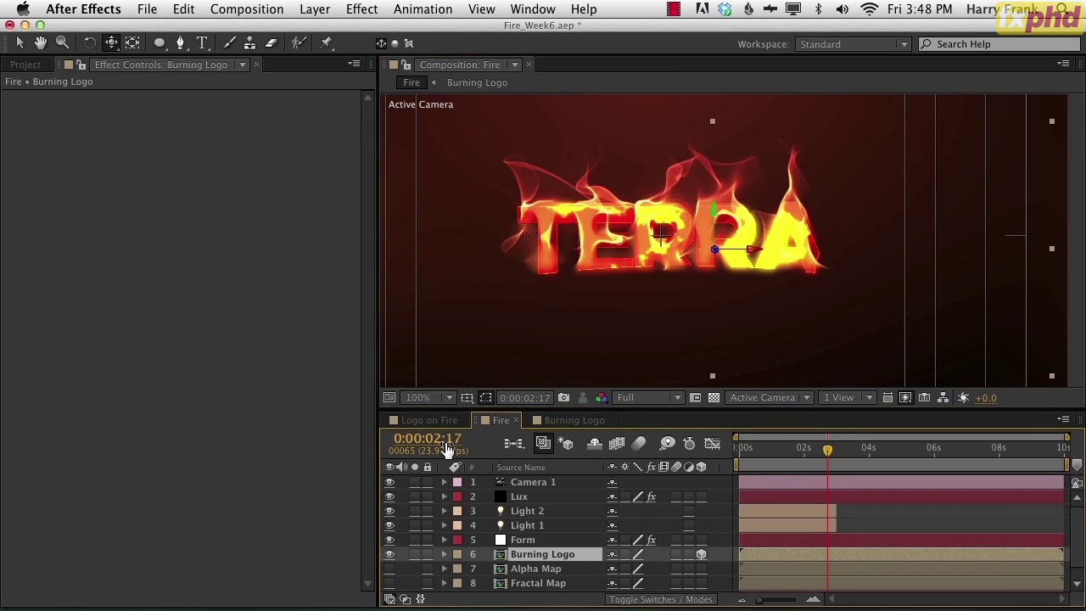
- Track the camera slightly so the burning TERRA logo shifts within the frame, and check the full composition
click(737, 273)
drag(741, 271, 693, 259)
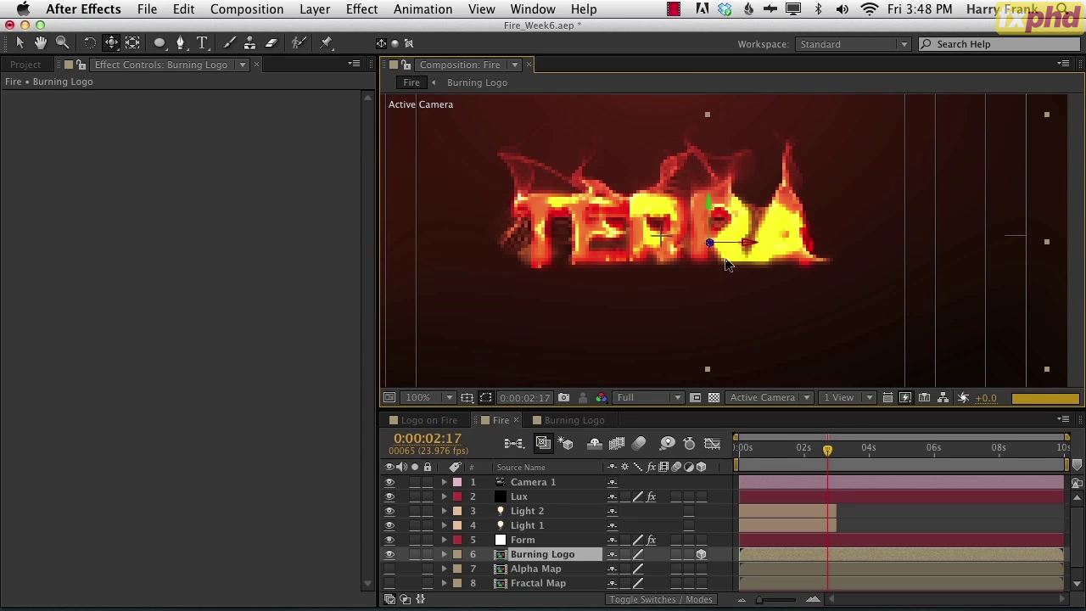
scroll(731, 268, down, 1)
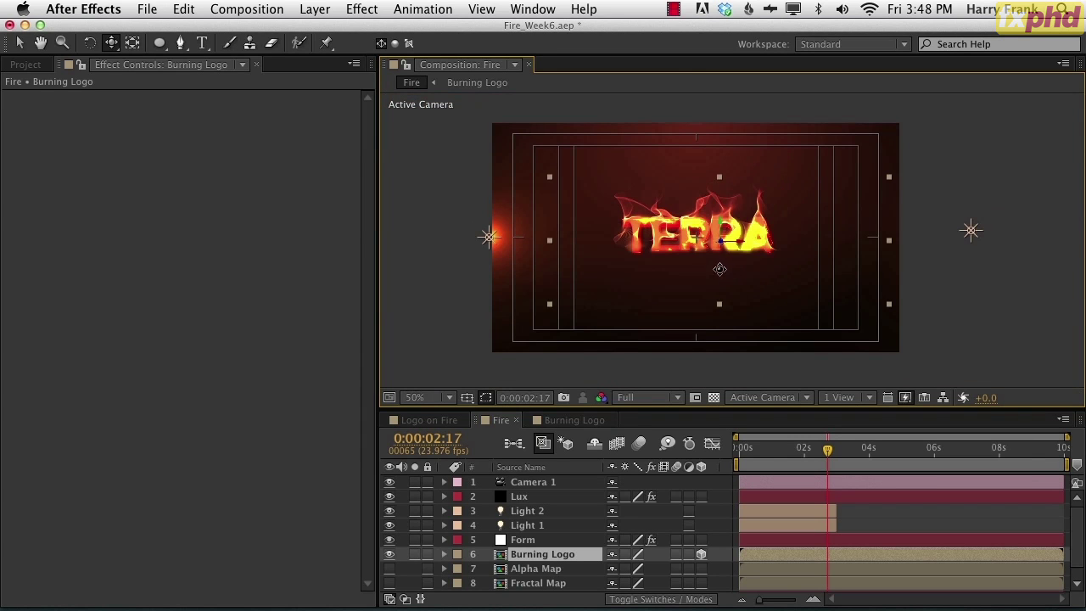
drag(717, 269, 715, 270)
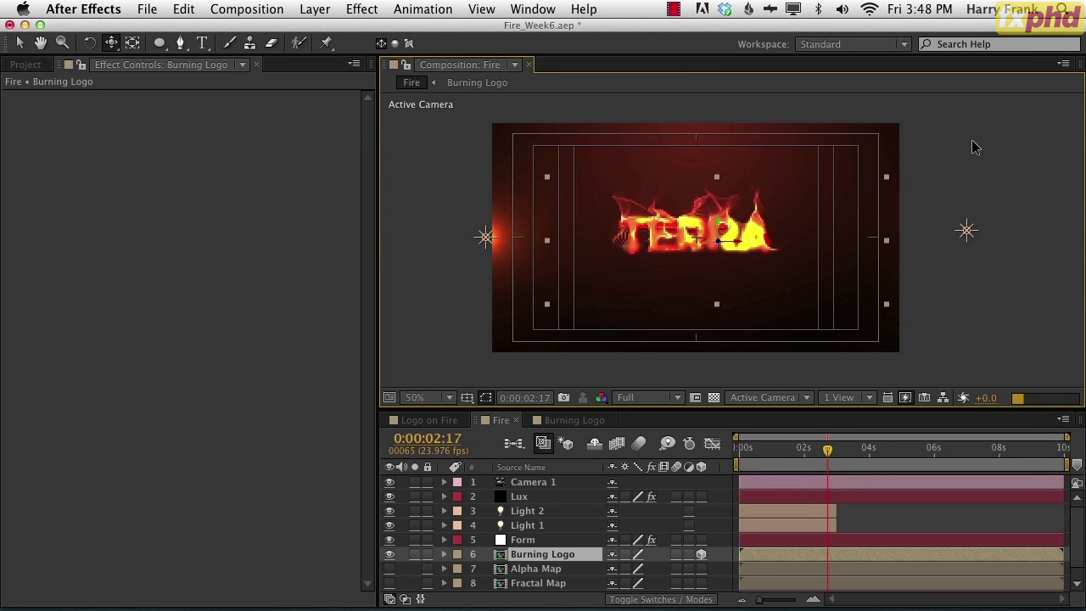
scroll(760, 259, up, 1)
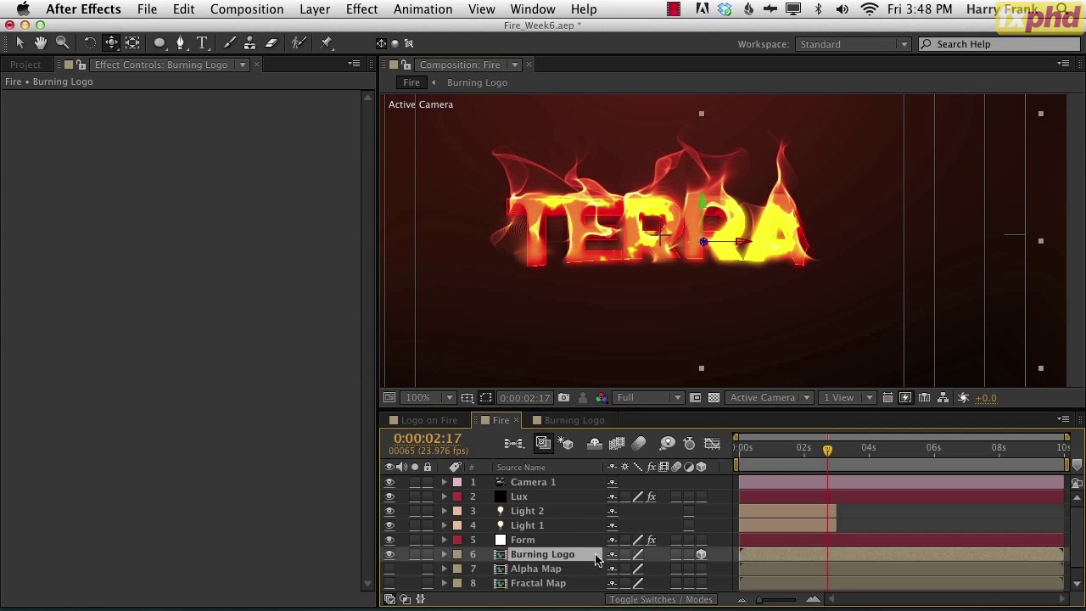
- Turn off Accepts Lights in the Burning Logo layer's Material Options, then collapse its properties and deselect it
key(a)
key(a)
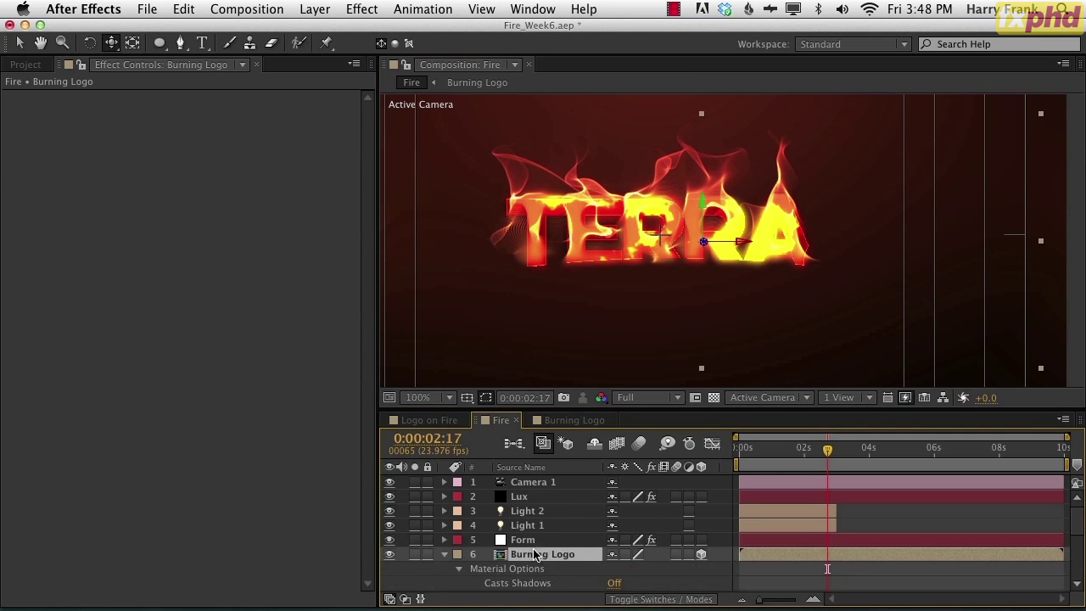
scroll(552, 517, down, 3)
drag(553, 516, 544, 517)
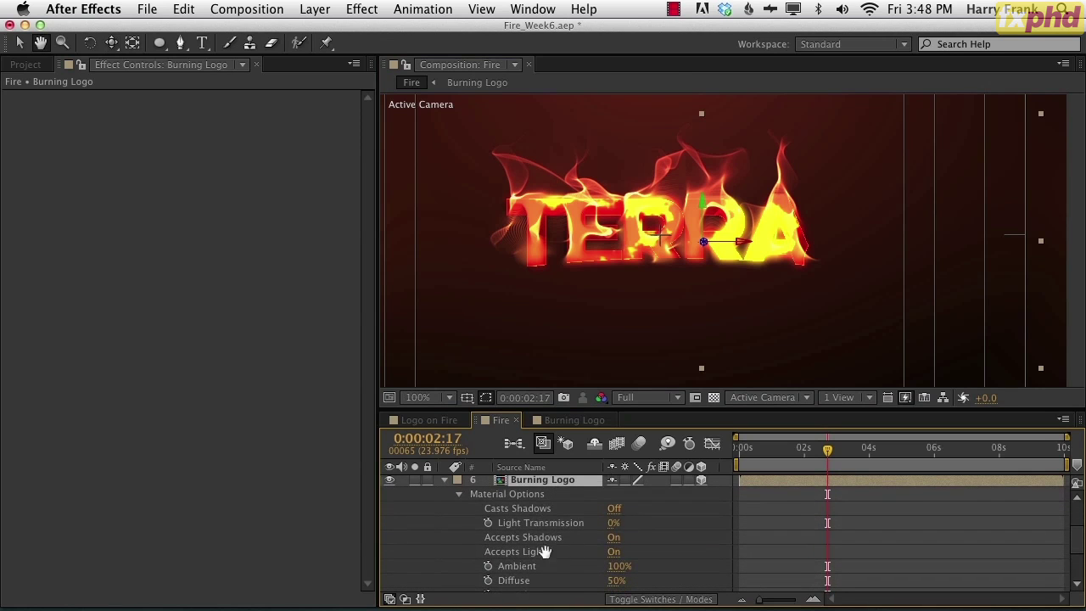
click(600, 556)
click(613, 553)
click(536, 556)
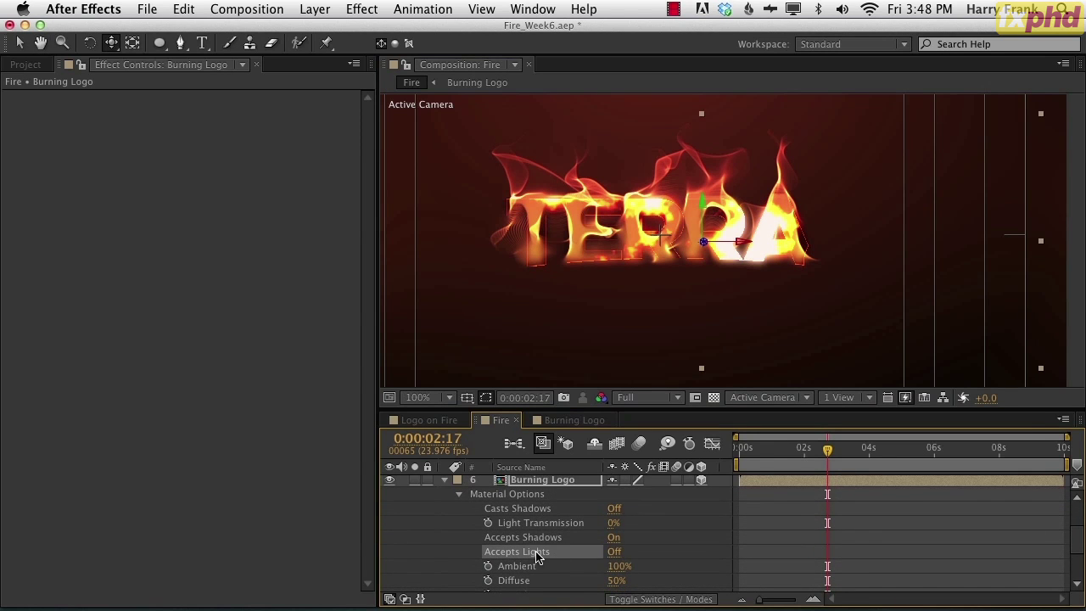
click(533, 482)
key(u)
key(super+shift+a)
- Dolly the camera in closer so the burning TERRA logo appears larger in the frame
key(space)
drag(697, 306, 752, 297)
key(space)
key(c)
key(c)
key(c)
key(c)
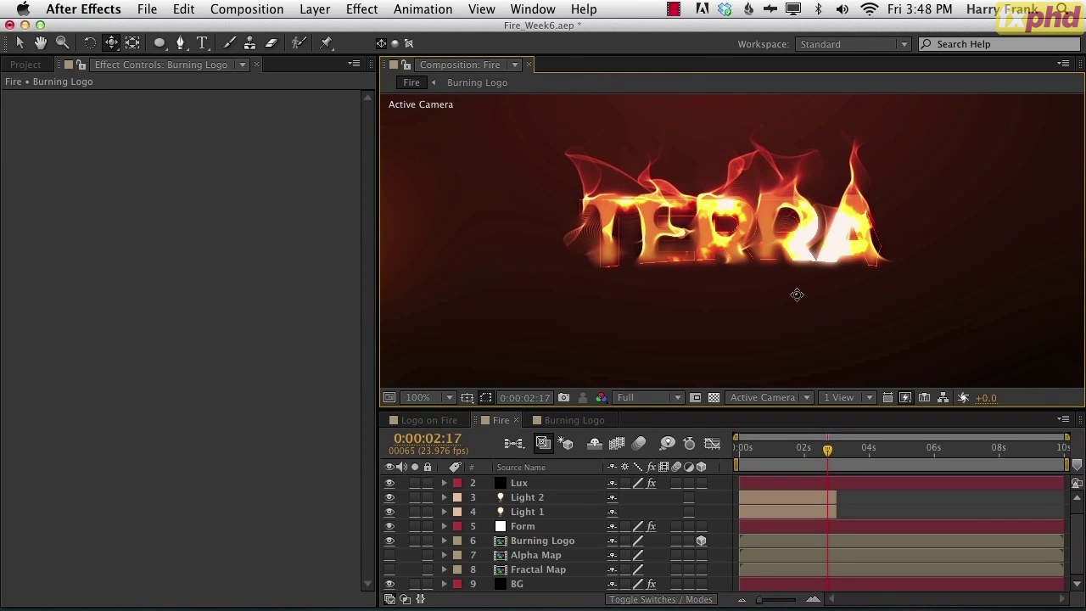
drag(816, 232, 817, 230)
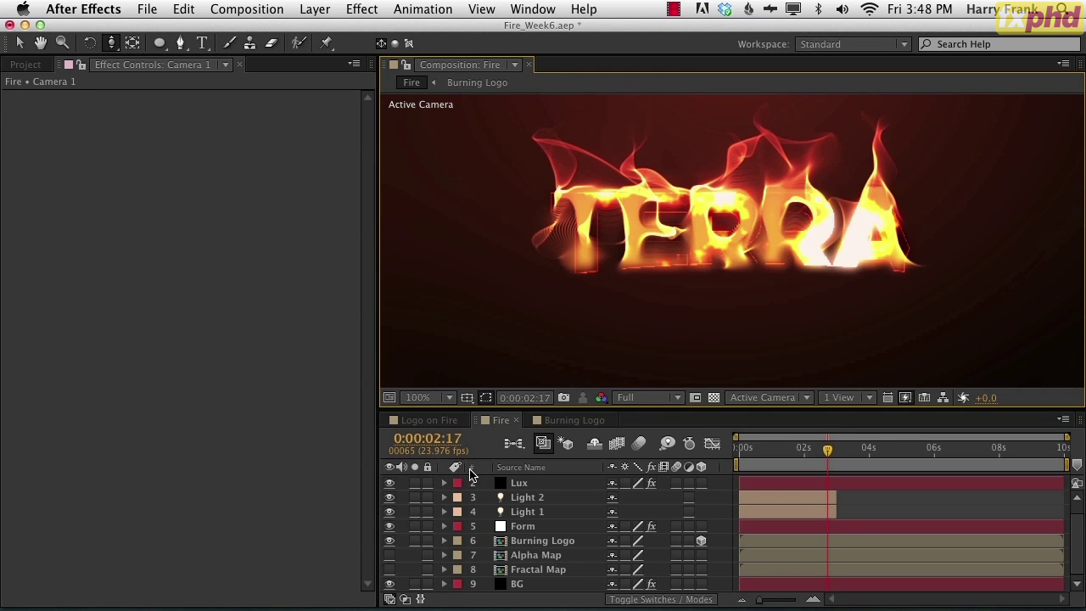
- Set the particle Opacity of the Form effect to 10
click(530, 526)
key(e)
double_click(508, 541)
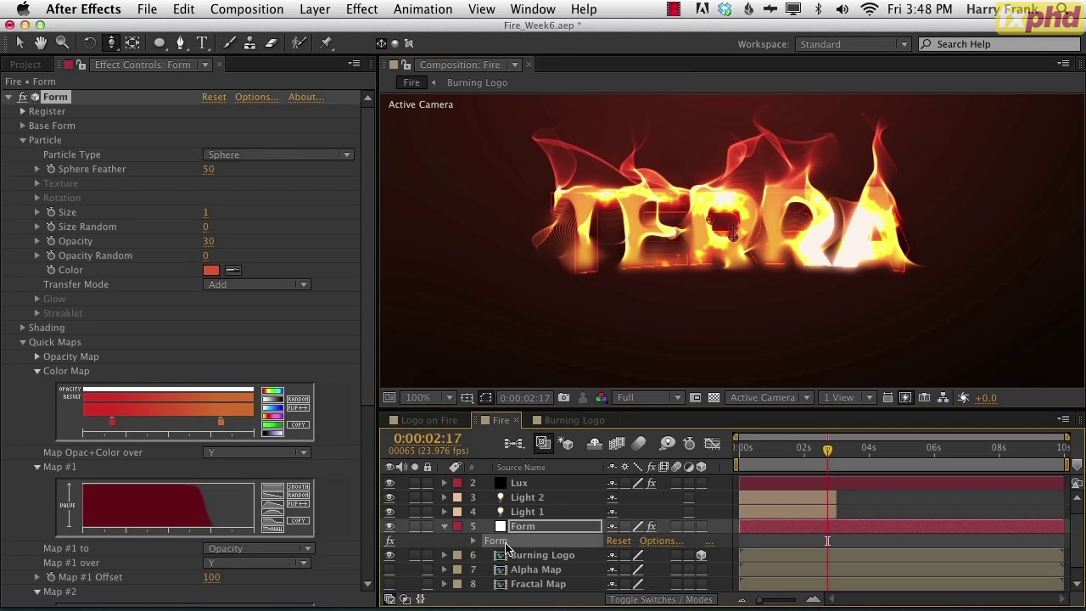
key(space)
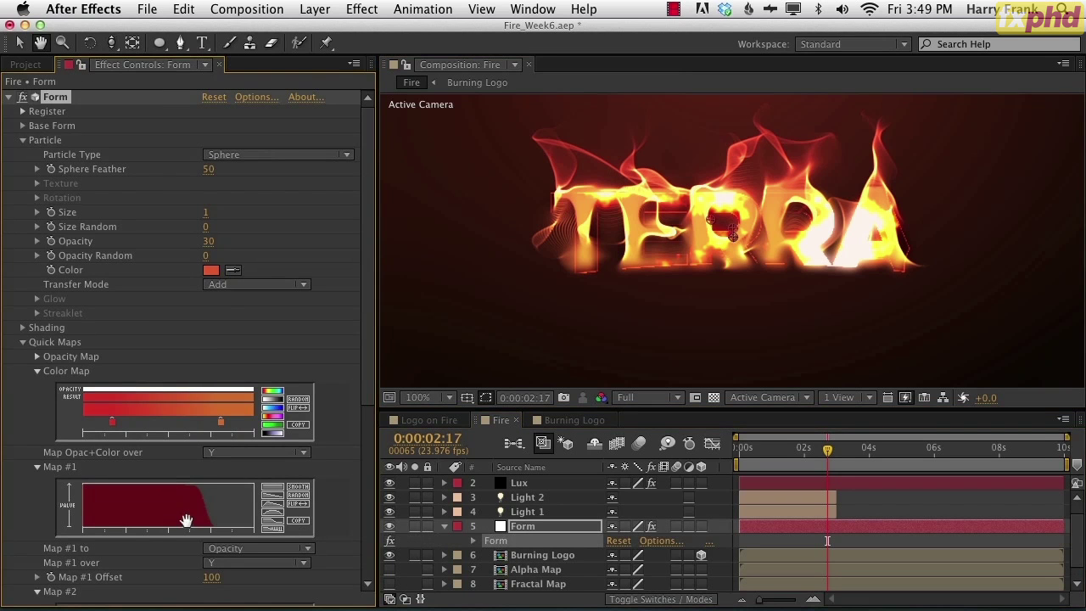
drag(182, 516, 187, 386)
scroll(178, 374, up, 5)
click(212, 226)
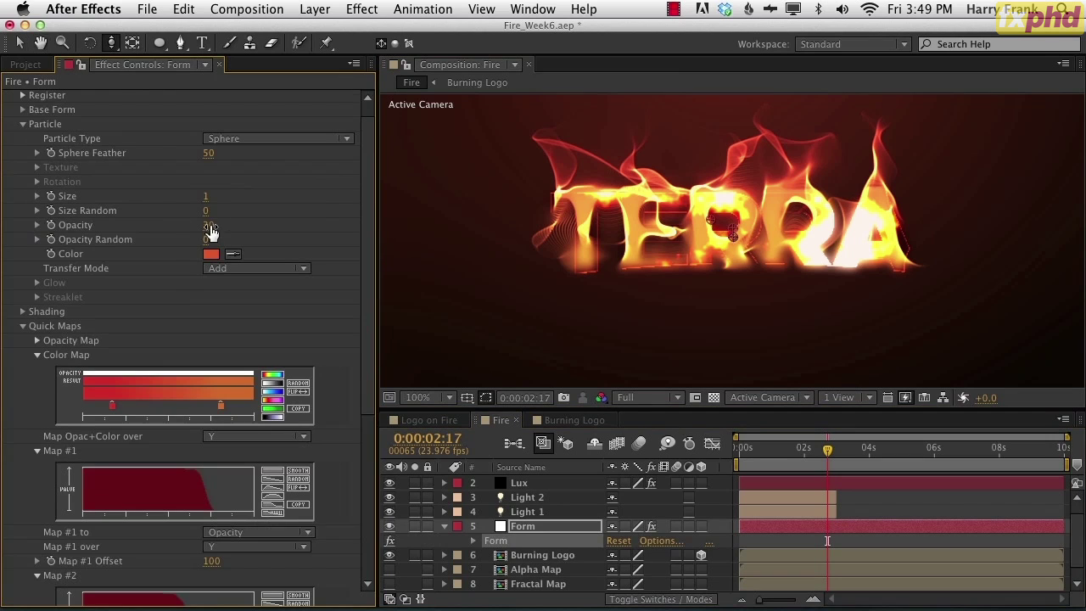
text(10)
key(Return)
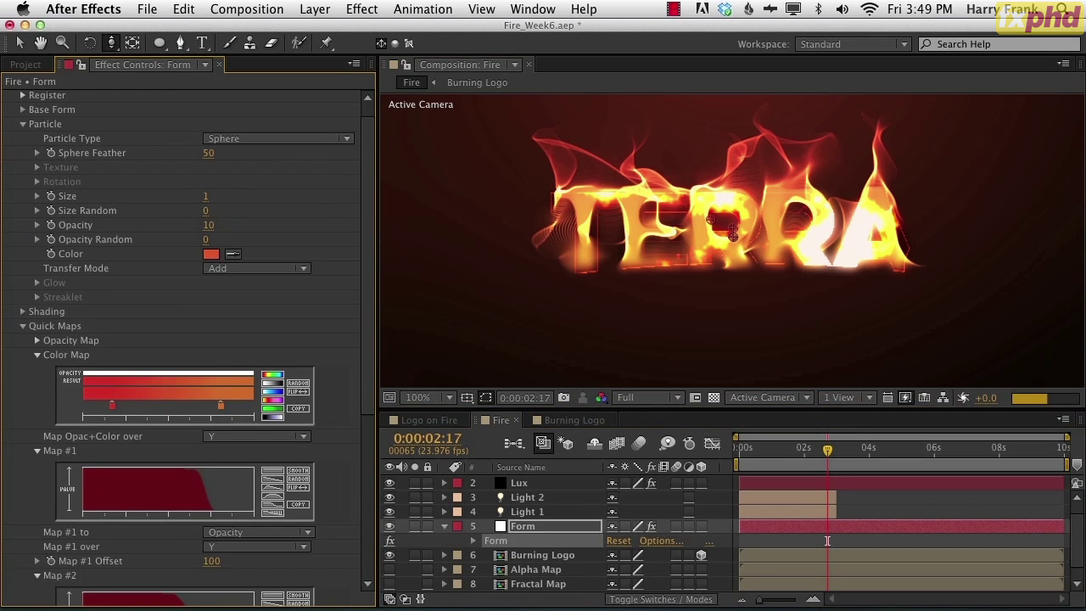
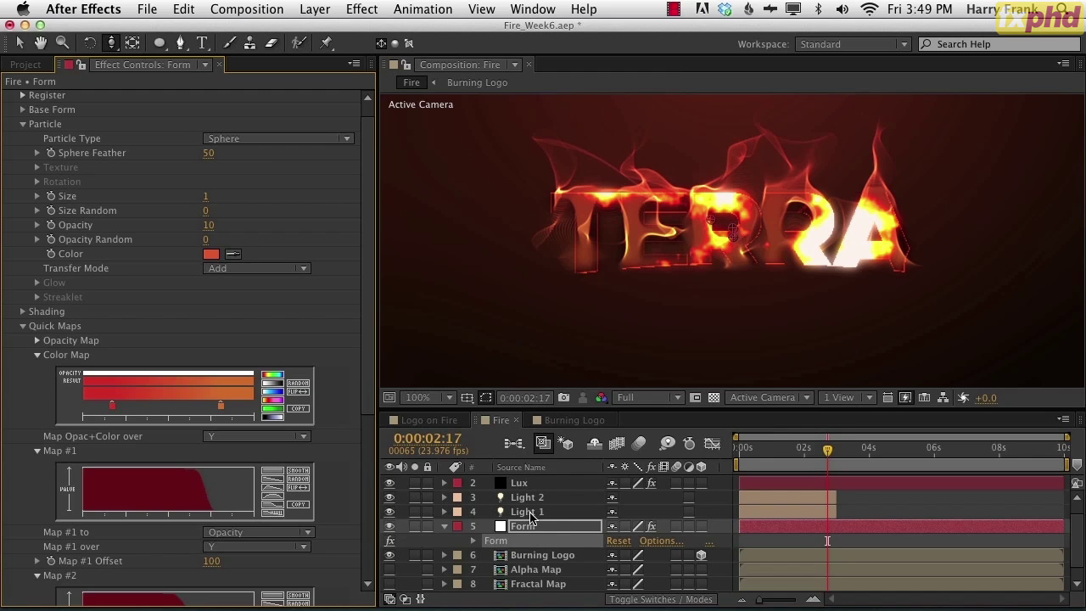
- Create a black 960 x 540 px solid named Embers DOF
key(ctrl+y)
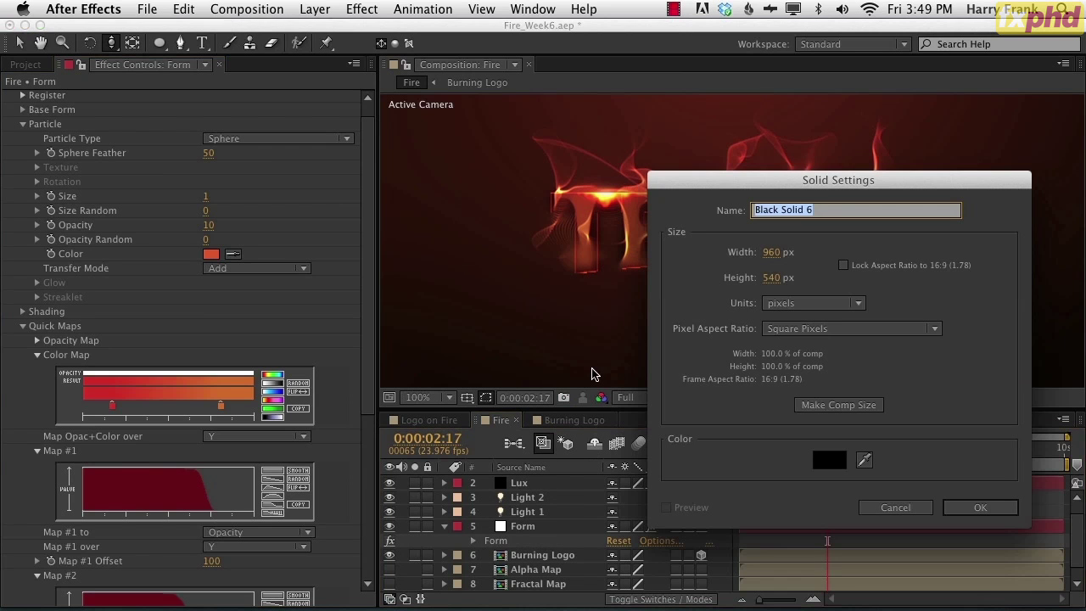
text(Embers DOF)
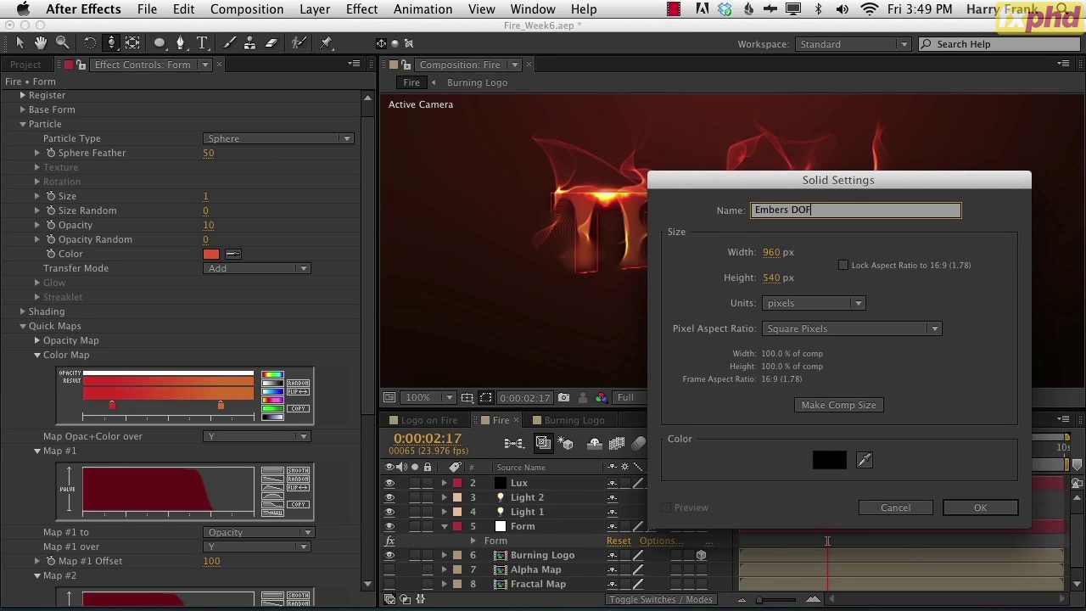
key(Return)
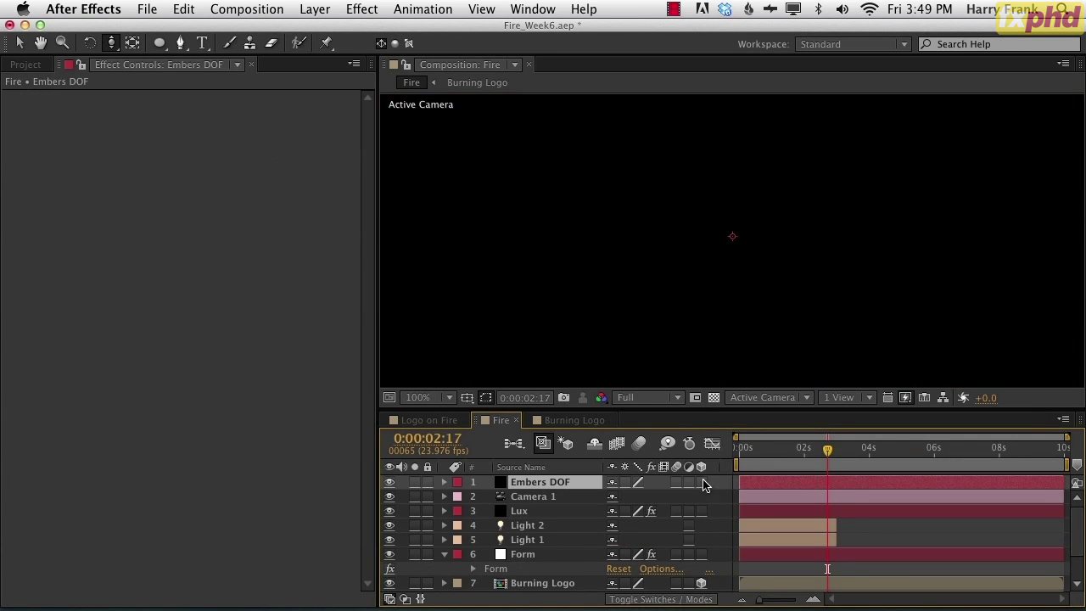
- Apply Trapcode Particular to Embers DOF, solo the layer, and go to 0:00:03:10
click(361, 9)
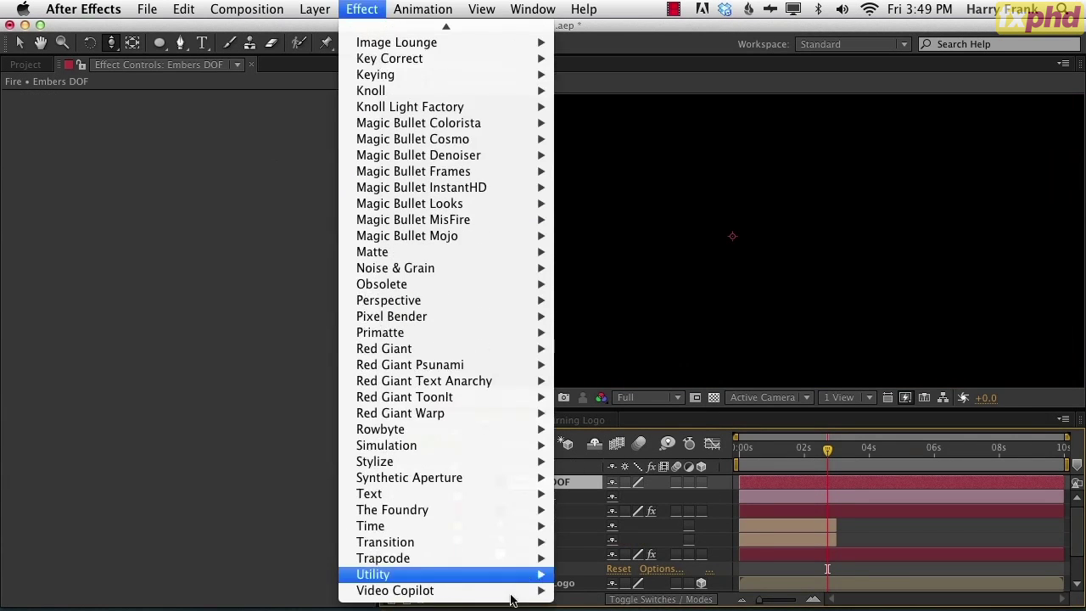
mouse_move(519, 558)
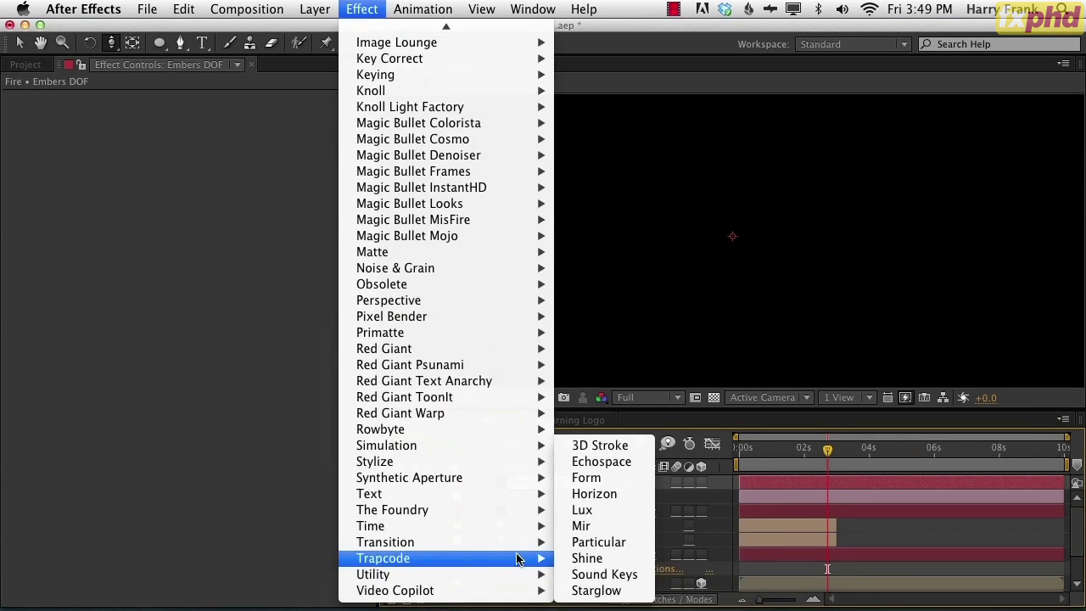
click(610, 544)
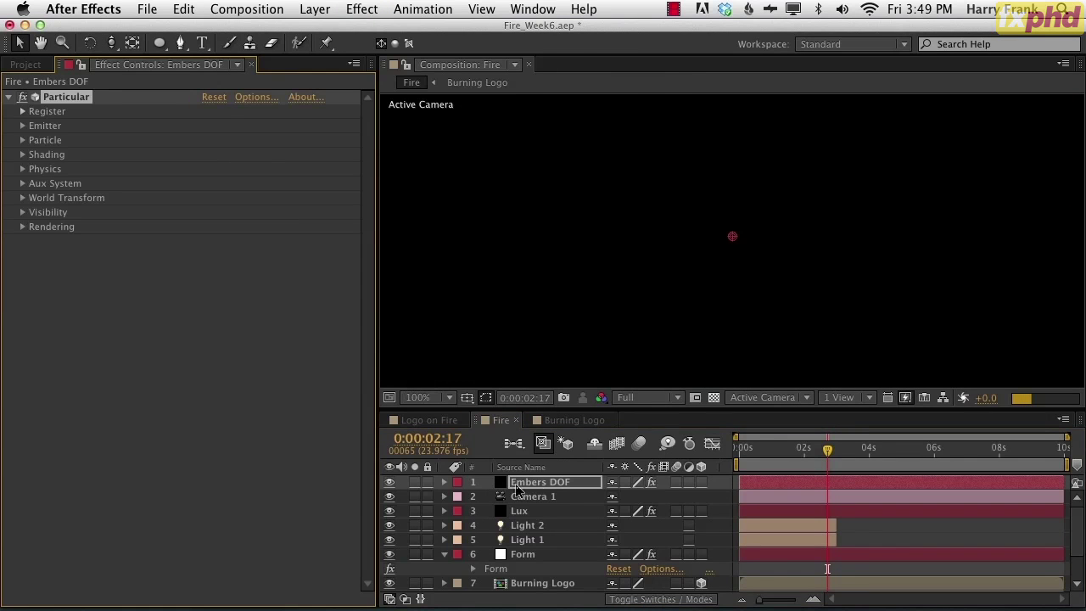
click(415, 482)
drag(824, 450, 850, 455)
- Set Particular's Emitter Type to Box with Emitter Size X 590, Y 378 and Z 2487, and preview the particles
click(22, 127)
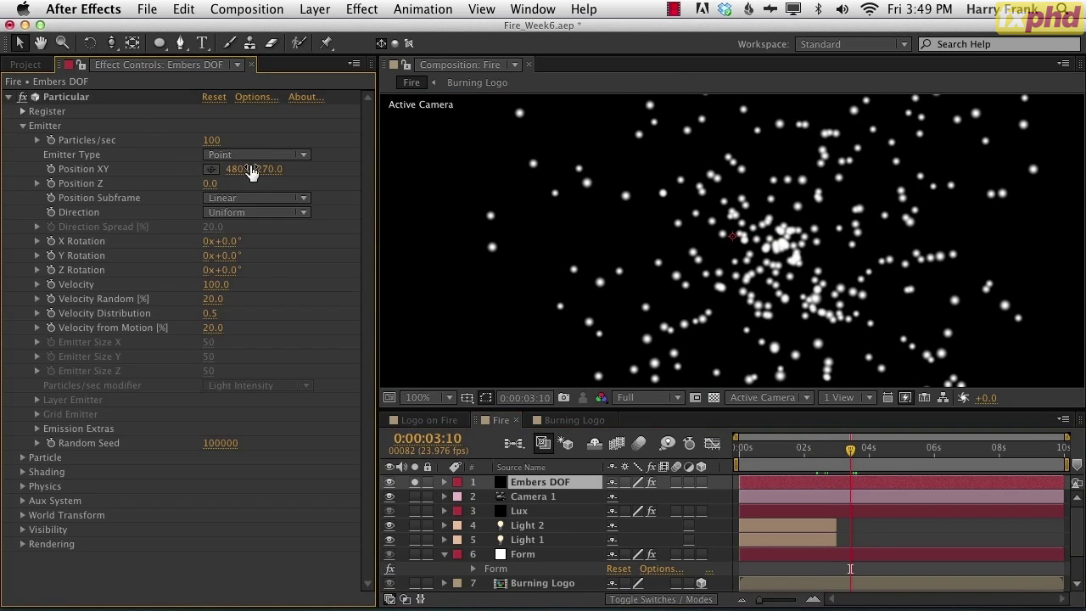
click(285, 156)
click(285, 189)
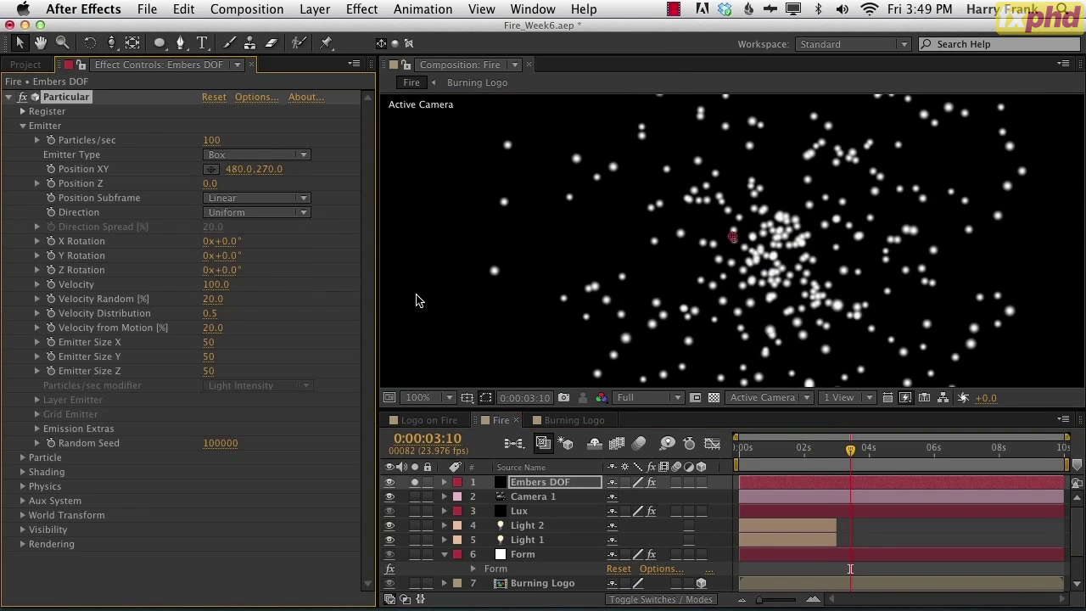
click(208, 342)
text(500)
key(Return)
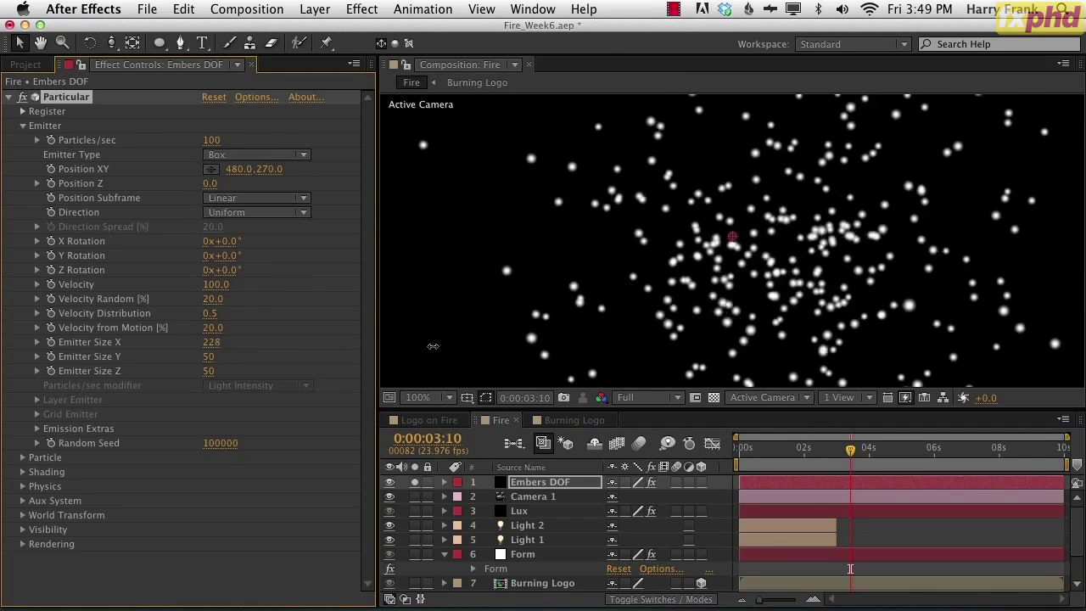
drag(209, 343, 299, 358)
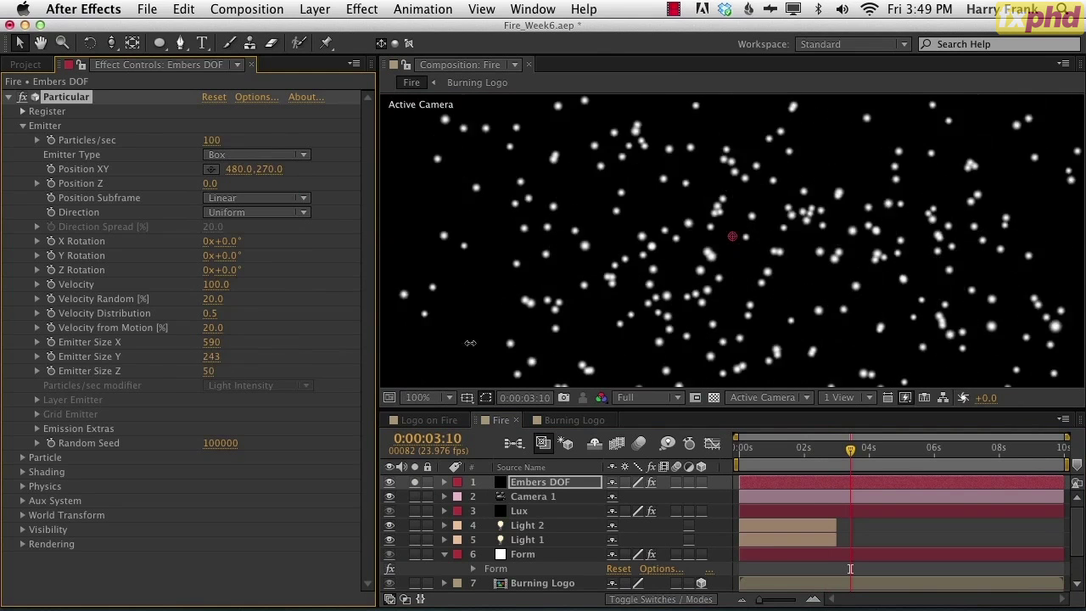
click(211, 371)
text(1005)
key(Return)
drag(214, 371, 339, 371)
key(space)
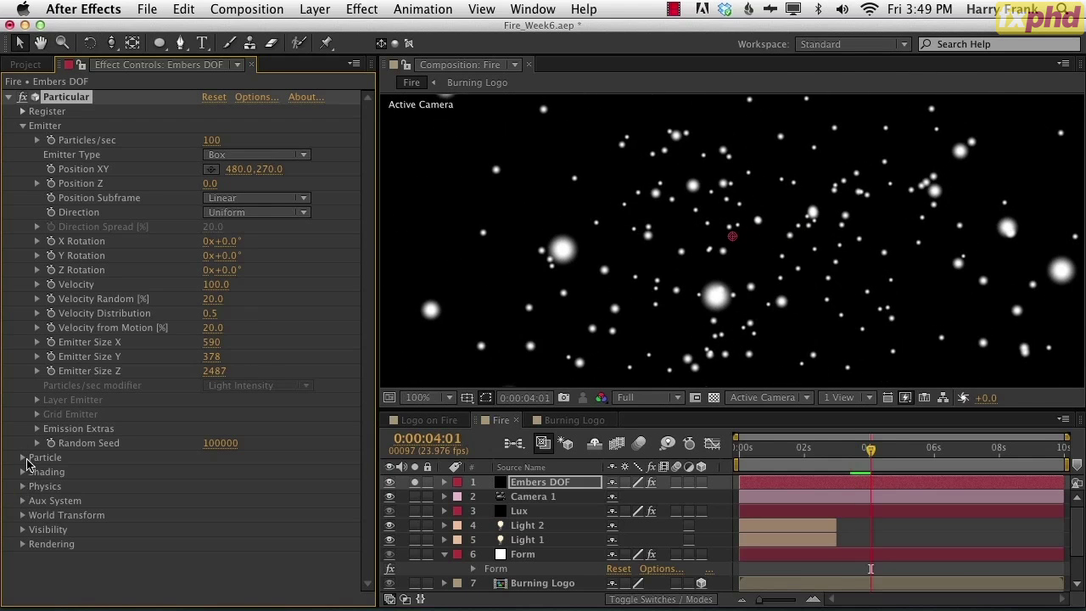
- Set the emitter's Velocity to 20 and Particles/sec to 20, and preview the slower, sparser embers
click(216, 285)
text(20)
key(Return)
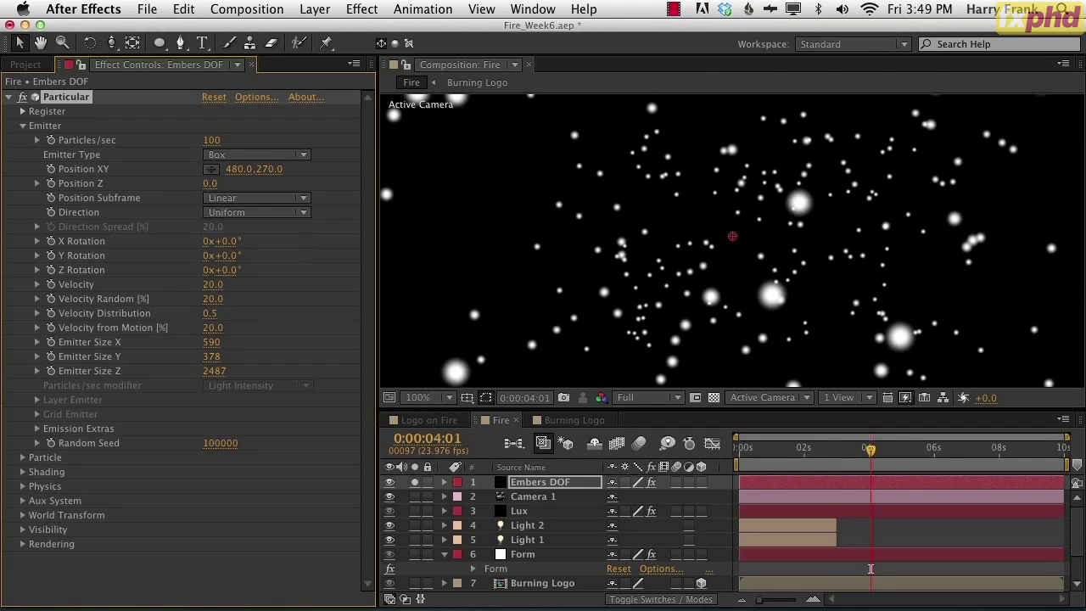
key(Return)
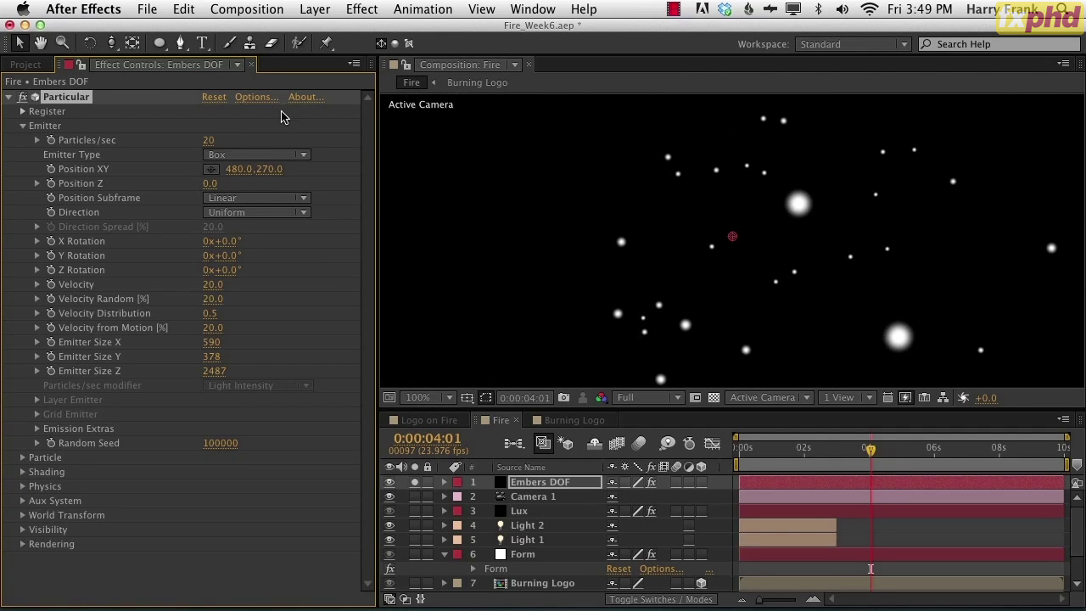
key(space)
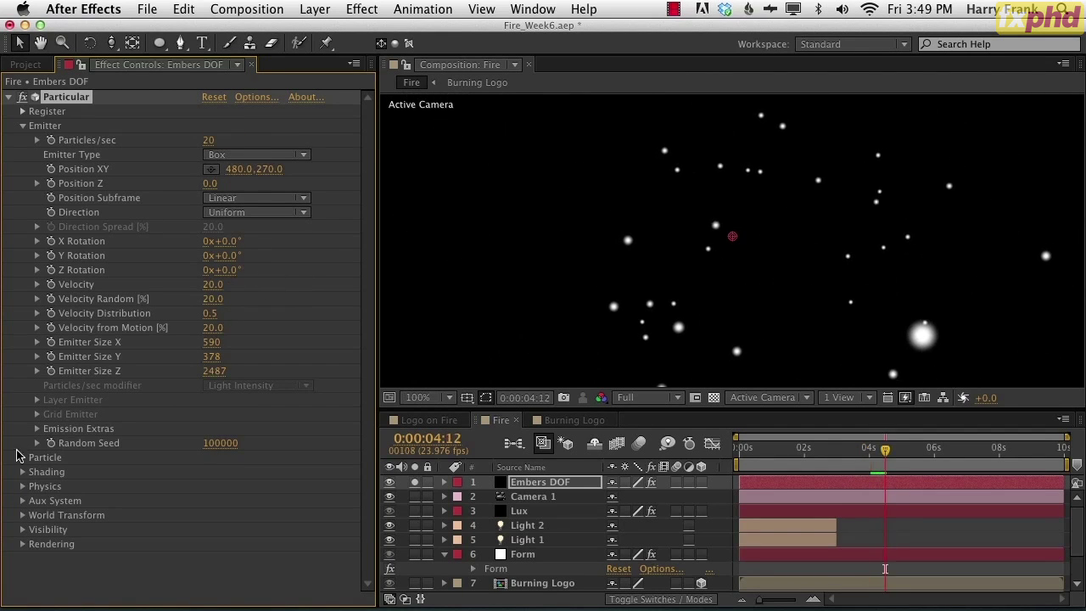
- Change Particular's particle Color from white to a bright orange-red
click(22, 457)
click(210, 512)
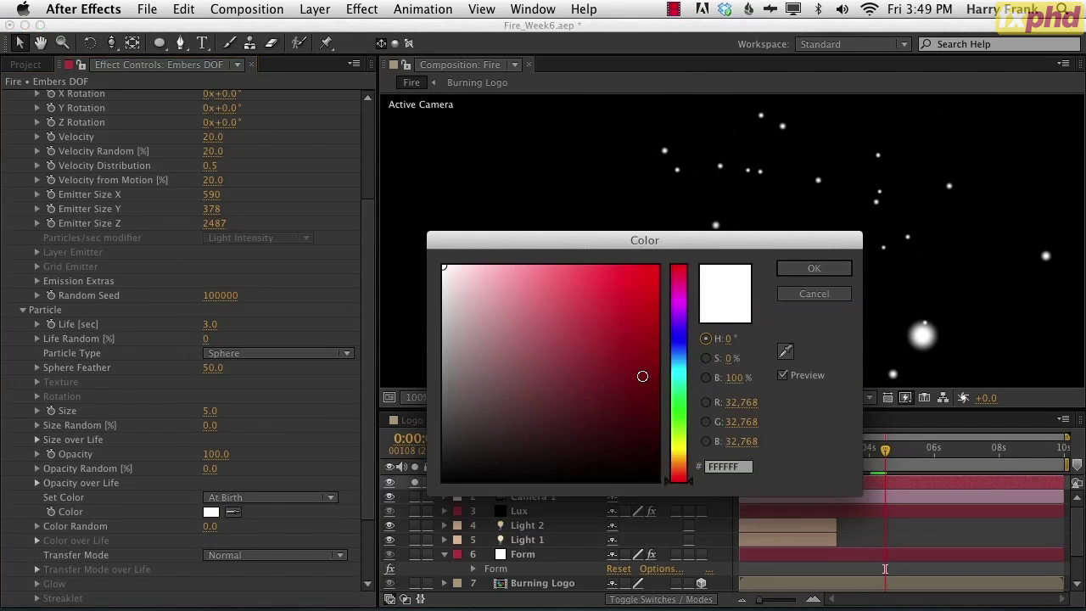
drag(675, 484, 675, 468)
click(643, 280)
click(814, 268)
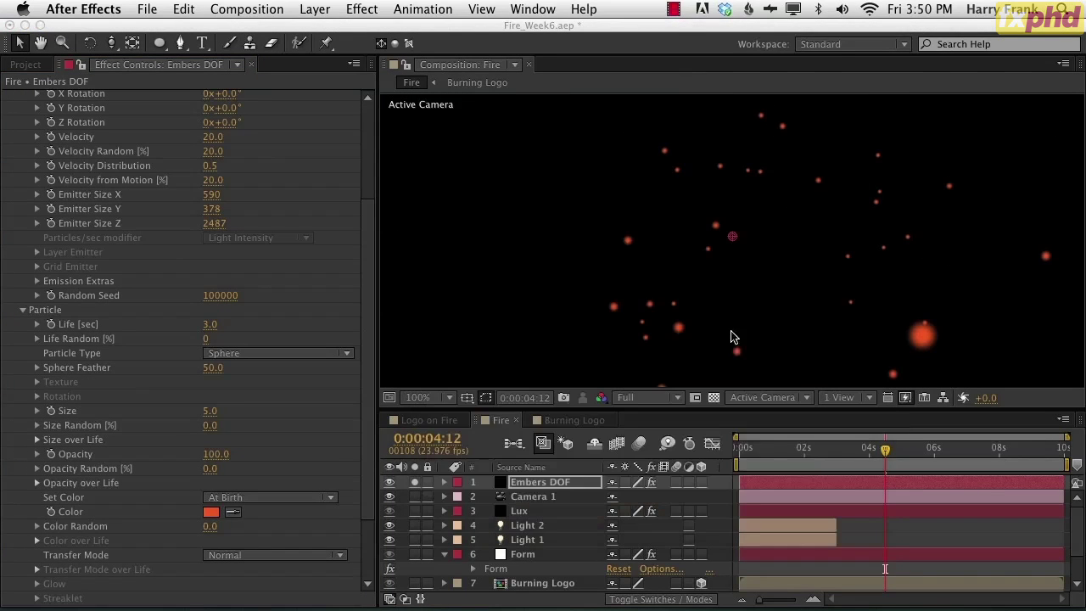
- Add a Camera Lens Blur effect to Embers DOF with a Blur Radius of 14
click(362, 9)
mouse_move(420, 121)
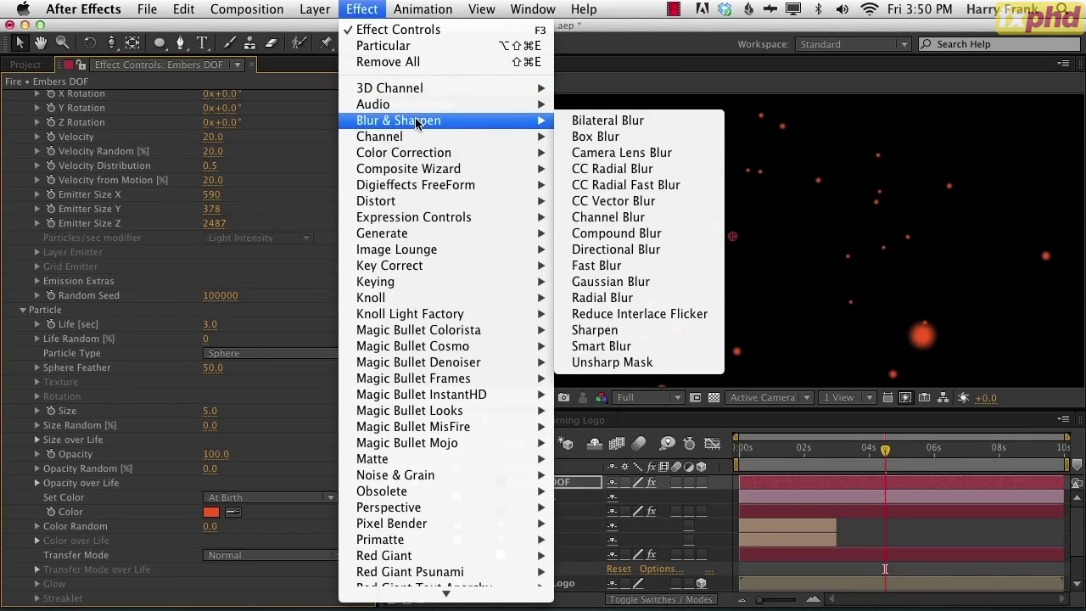
click(658, 155)
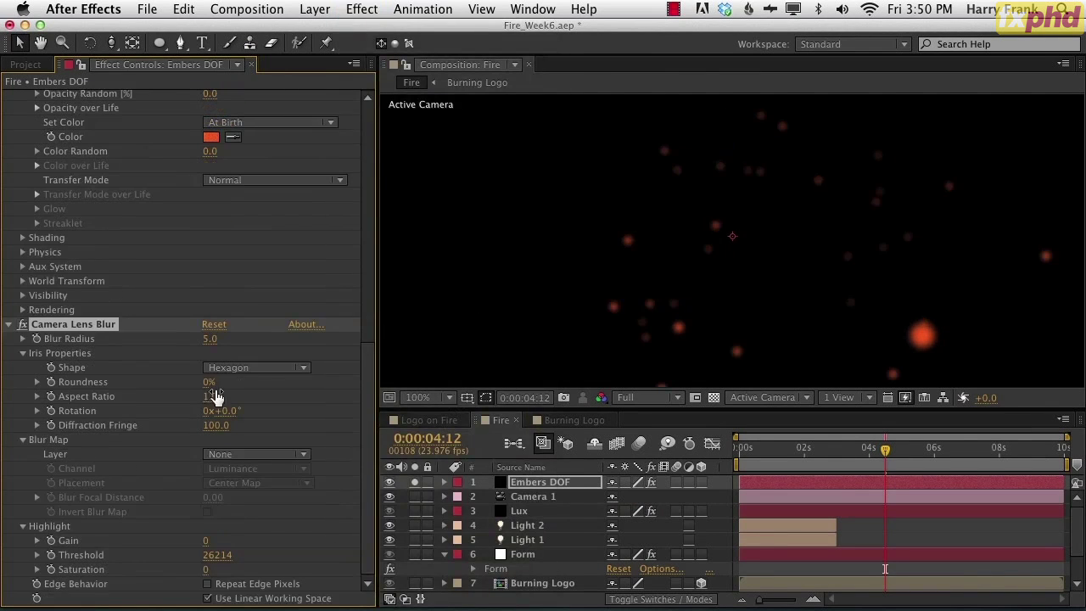
drag(212, 339, 219, 339)
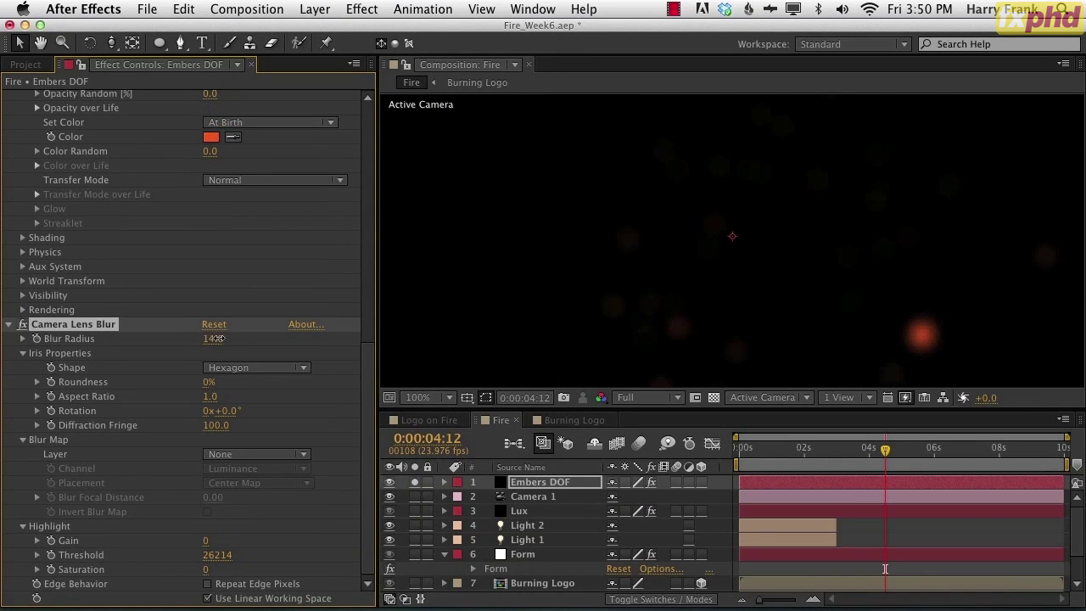
key(space)
drag(865, 328, 888, 254)
click(221, 338)
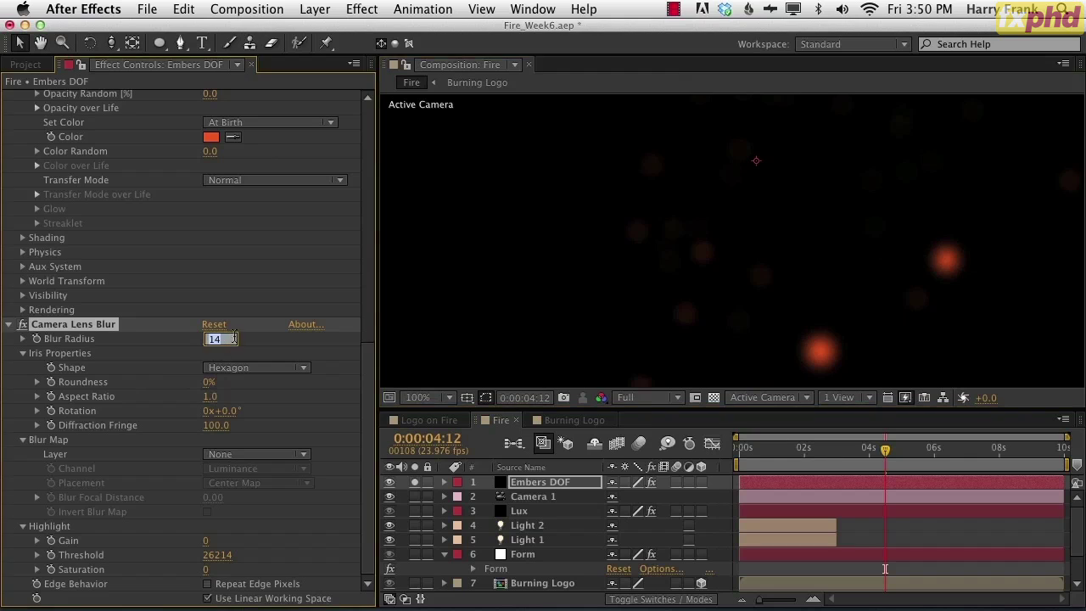
key(Return)
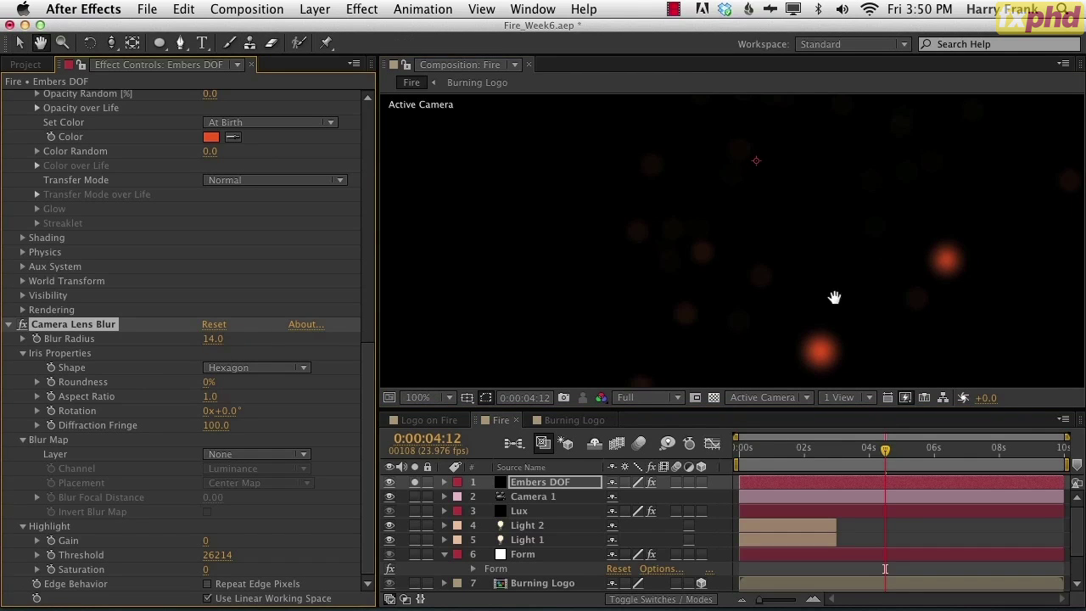
- Set the Camera Lens Blur radius on Embers DOF to 17 and unsolo the layer to show the whole scene
drag(217, 339, 212, 338)
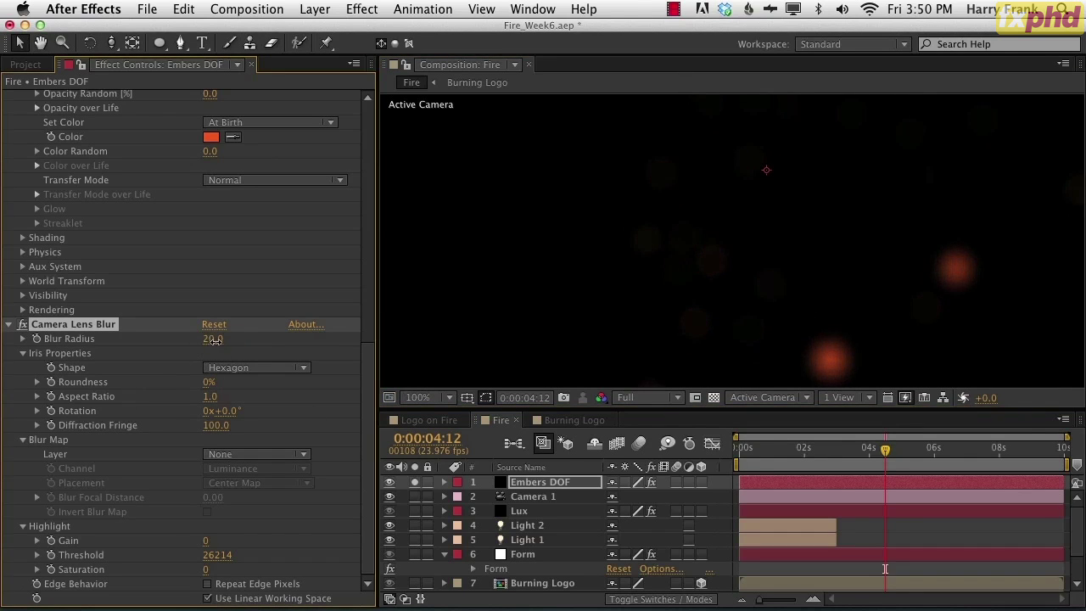
key(space)
drag(819, 254, 827, 209)
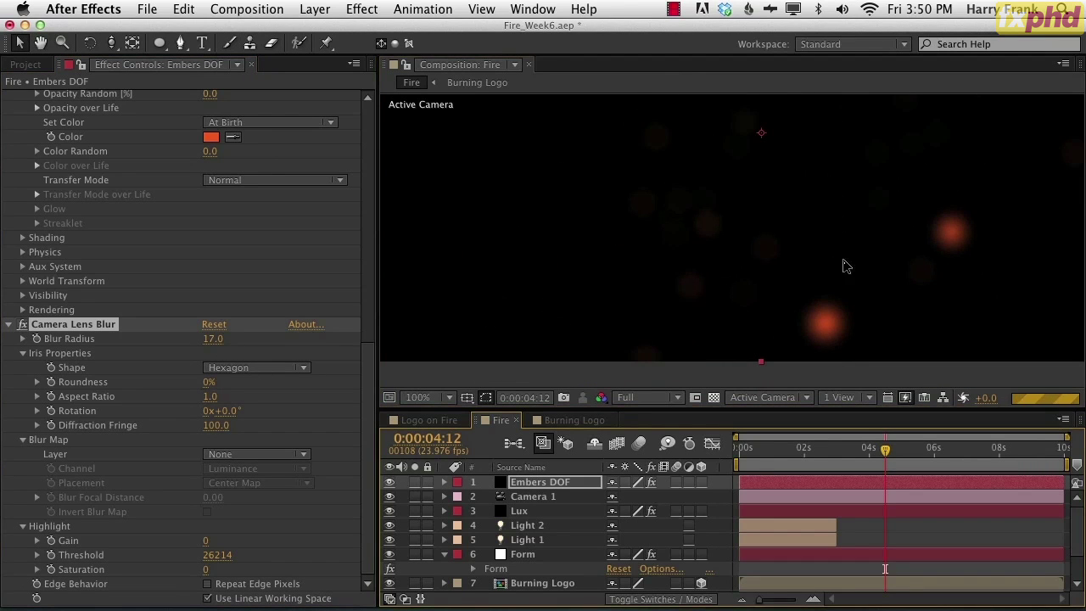
key(space)
drag(731, 236, 690, 258)
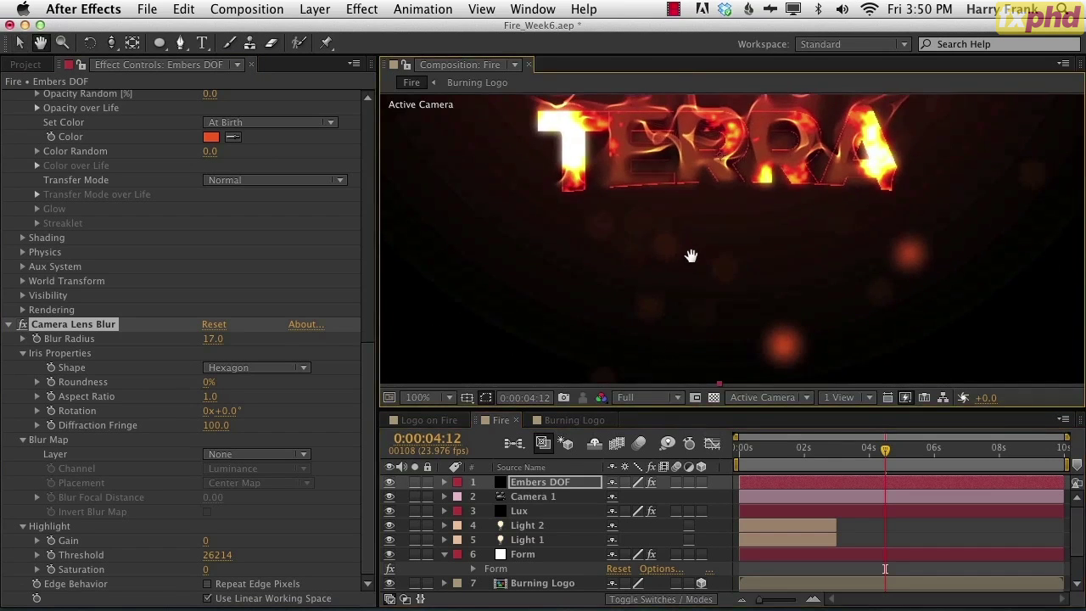
- Duplicate the Embers DOF layer and rename the copy's solid to Embers
click(537, 482)
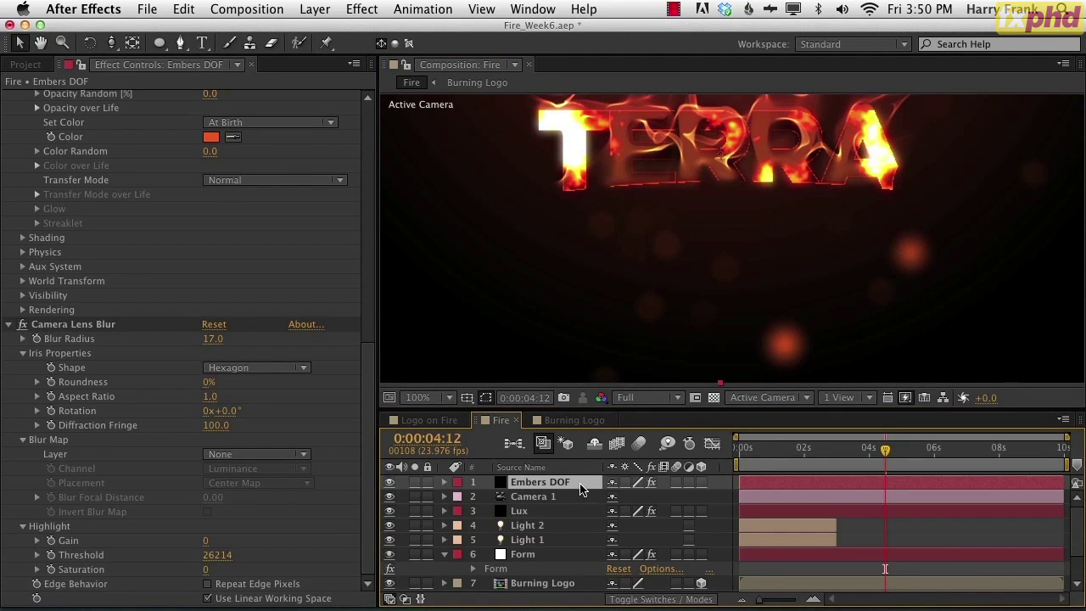
key(super+d)
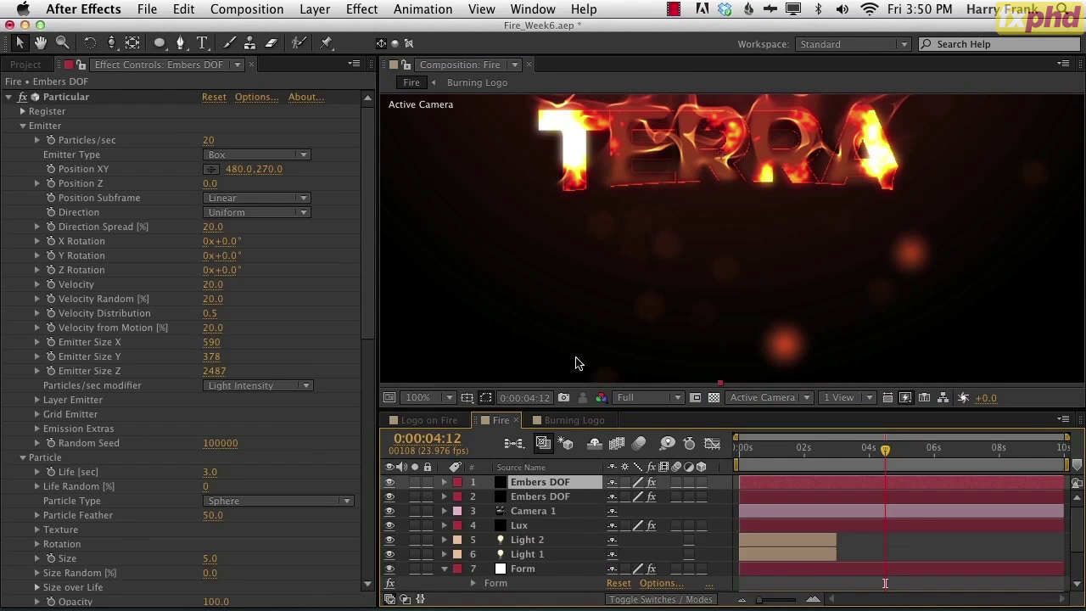
key(super+shift+y)
key(Right)
key(BackSpace)
key(BackSpace)
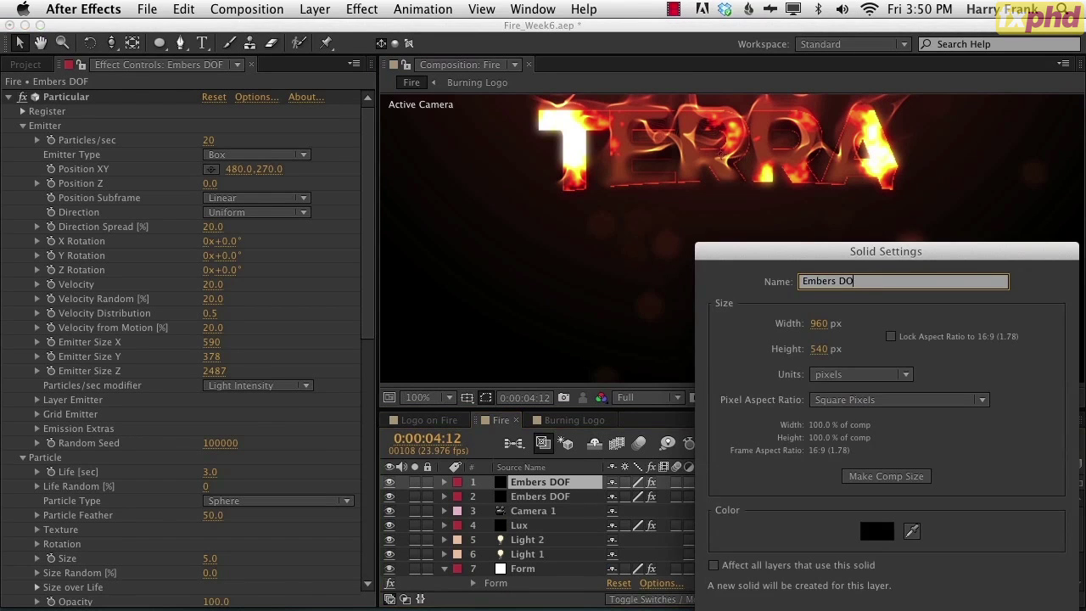
key(Return)
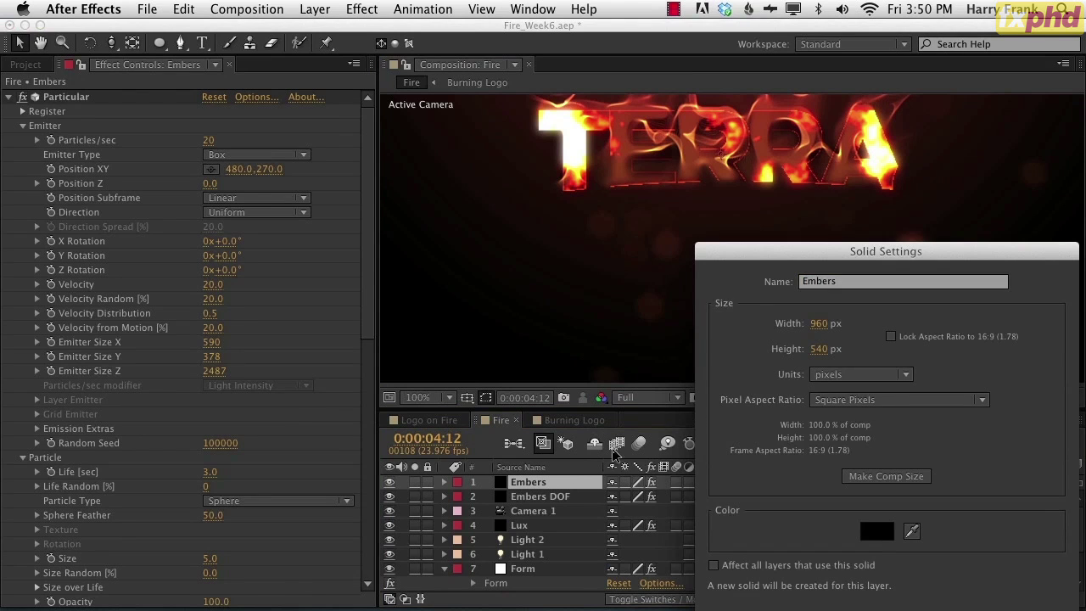
- Remove Camera Lens Blur from the Embers layer and set its Particular Random Seed to 103690
key(e)
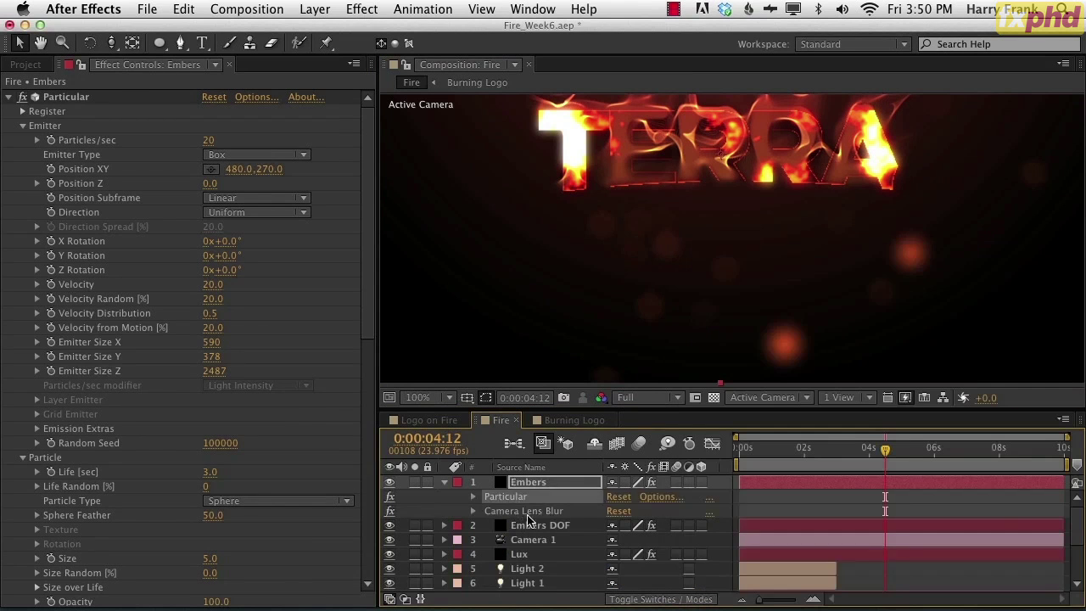
key(Delete)
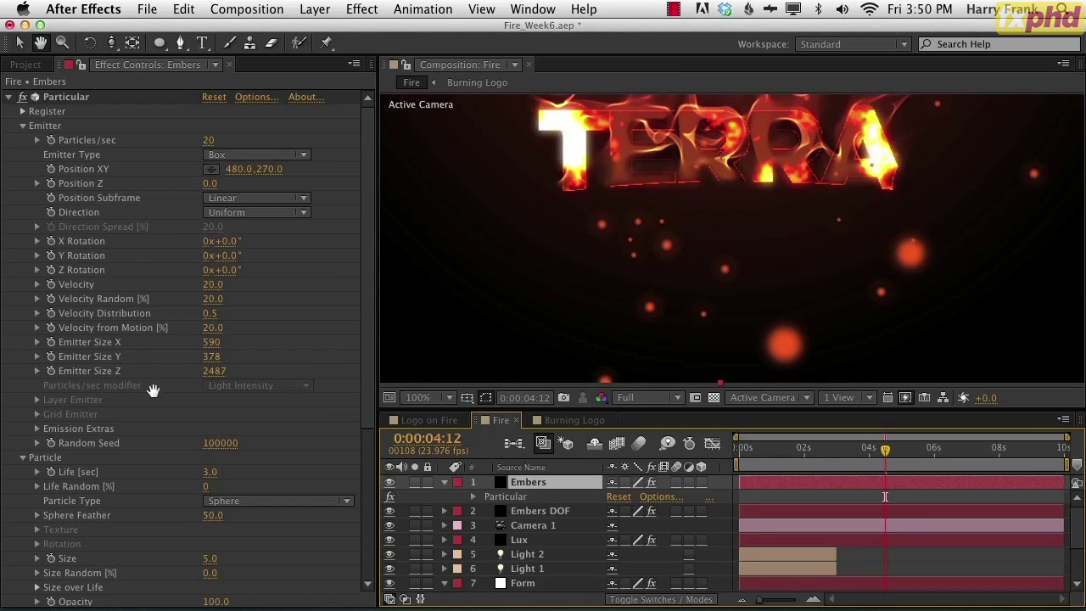
scroll(152, 382, down, 3)
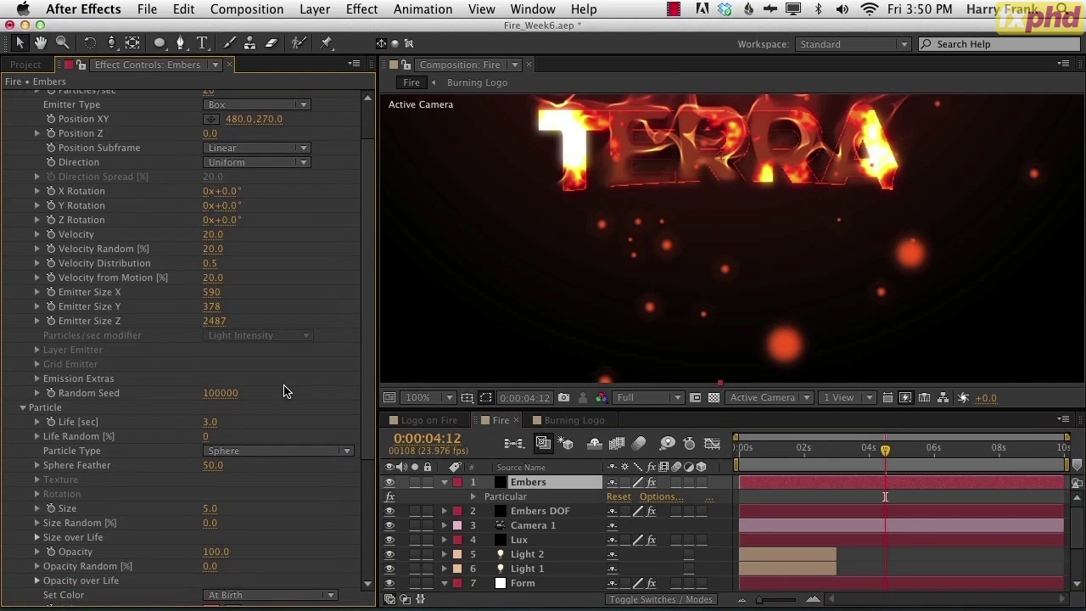
drag(223, 396, 538, 396)
key(space)
drag(804, 184, 803, 227)
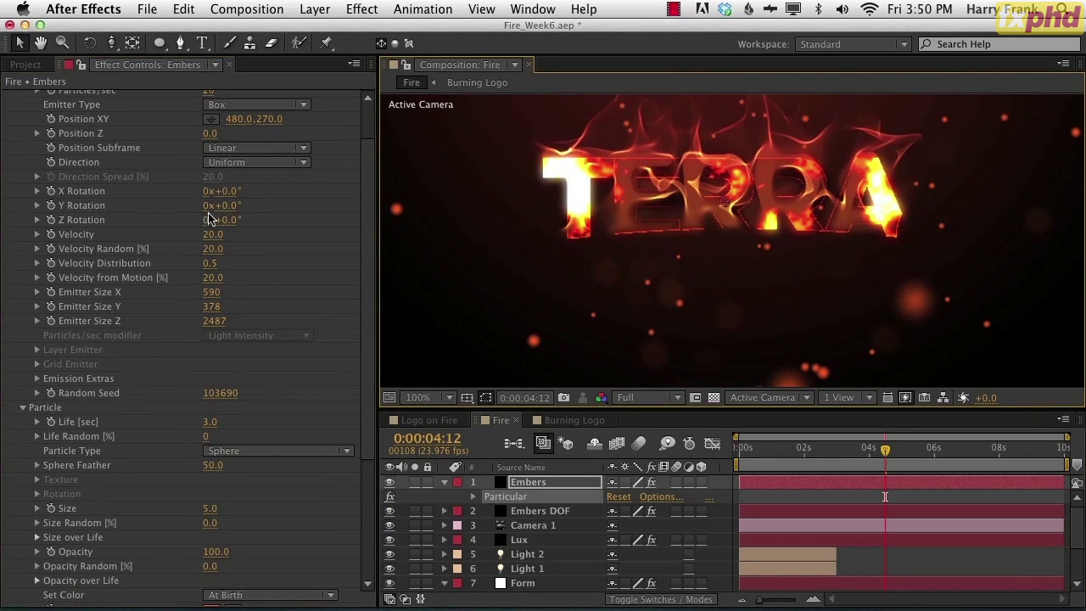
- Change the Embers particles to Glow Sphere (No DOF) with a Size of 2
click(259, 451)
click(314, 452)
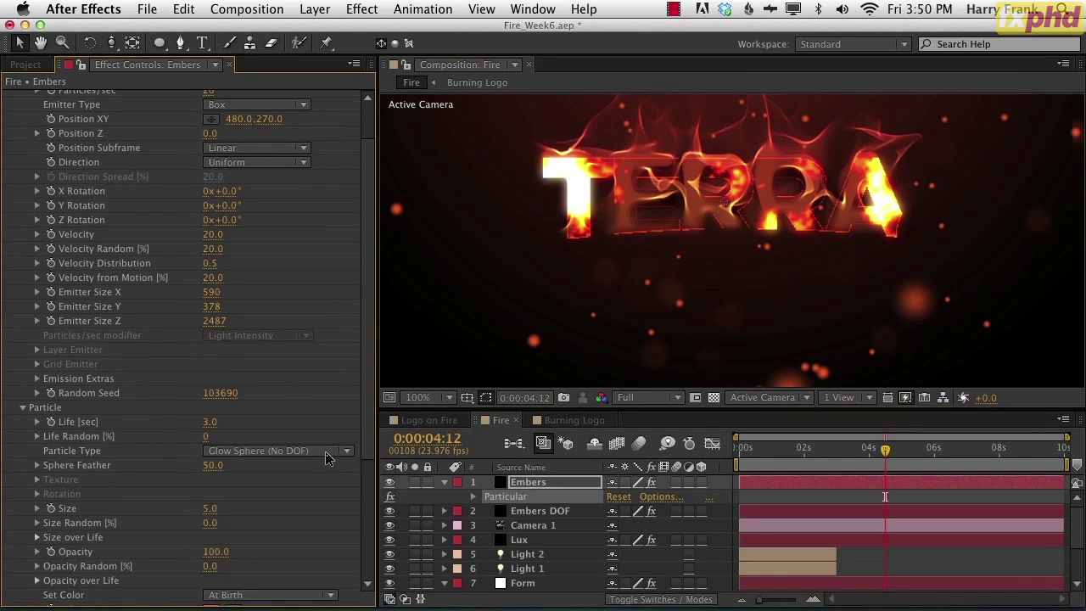
click(209, 509)
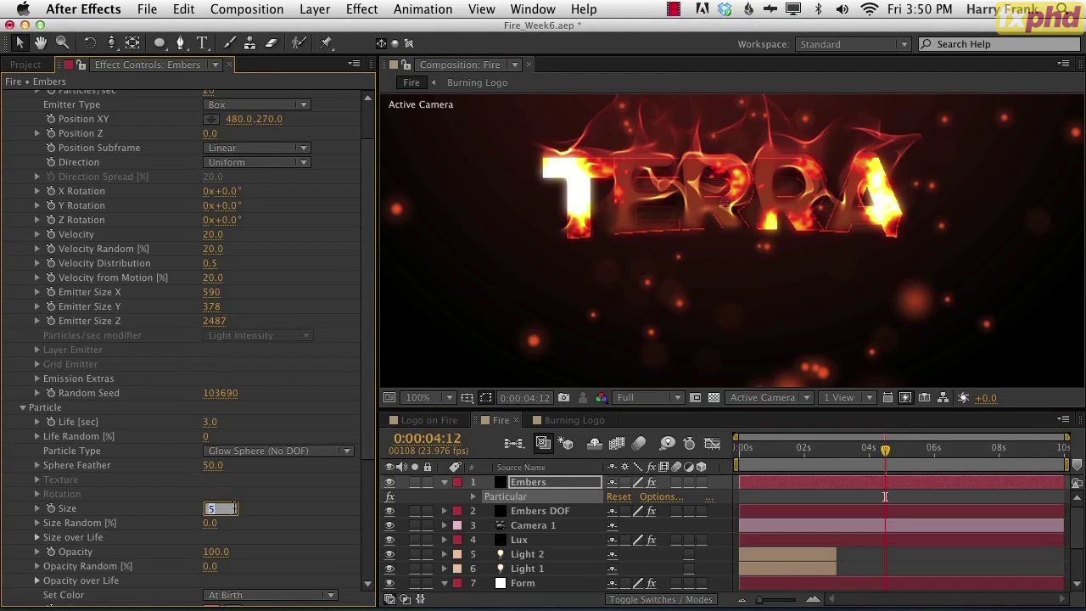
text(2)
key(Return)
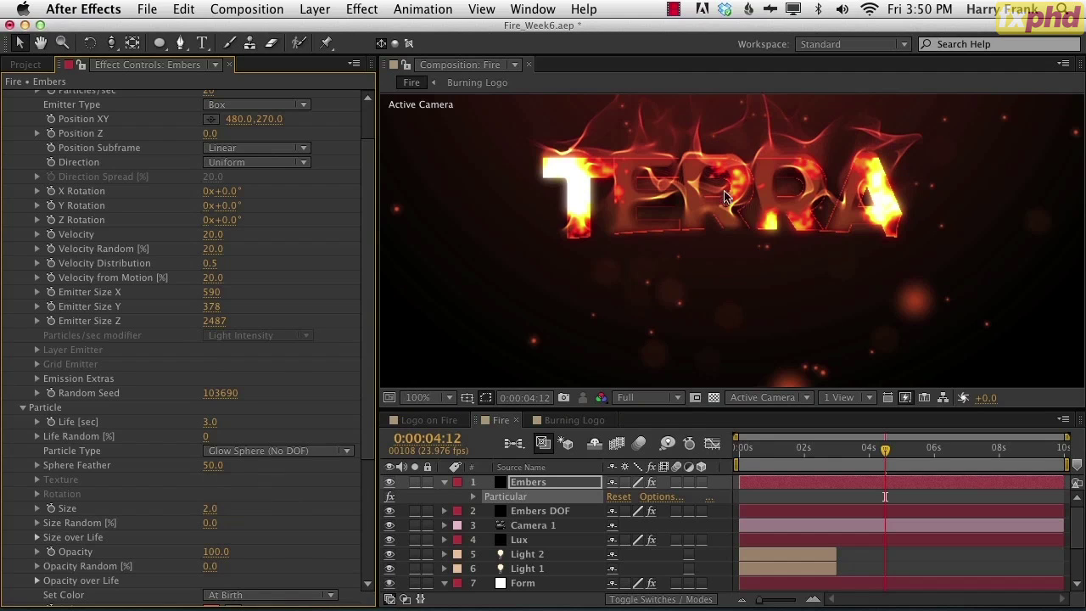
key(space)
drag(764, 256, 776, 257)
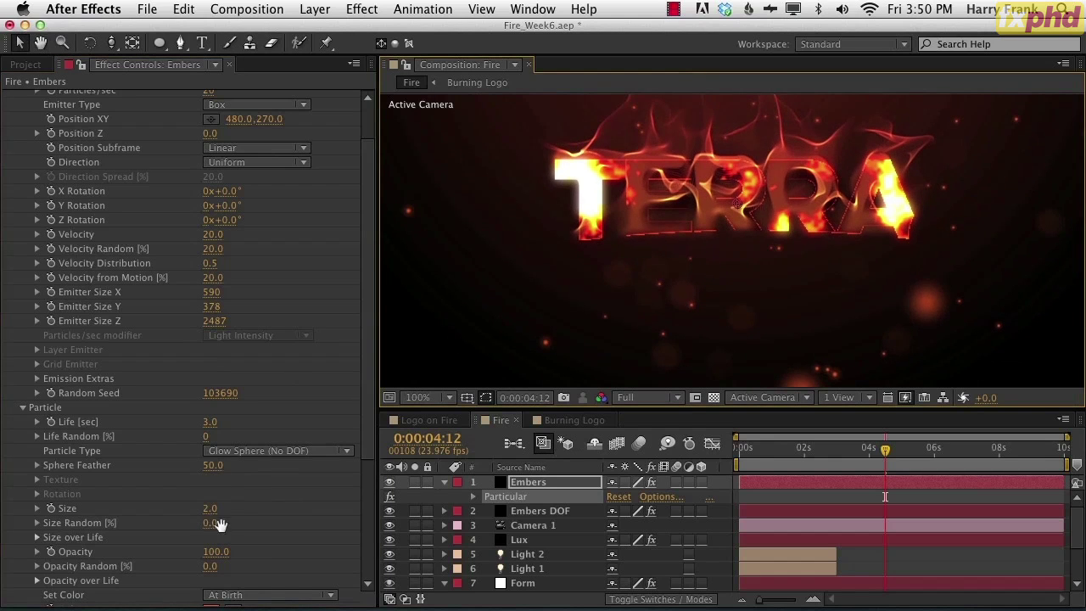
- Set the Embers particles' Size Random to 71% and apply the fade-in, fade-out preset curve to Opacity over Life
scroll(211, 509, down, 2)
drag(209, 494, 274, 496)
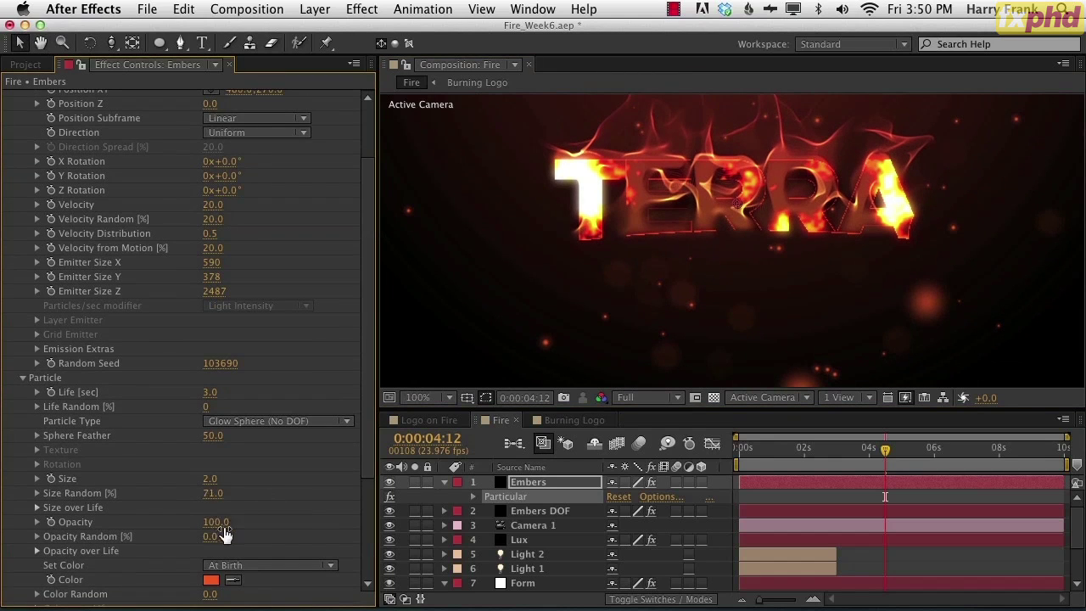
scroll(226, 534, down, 5)
click(37, 450)
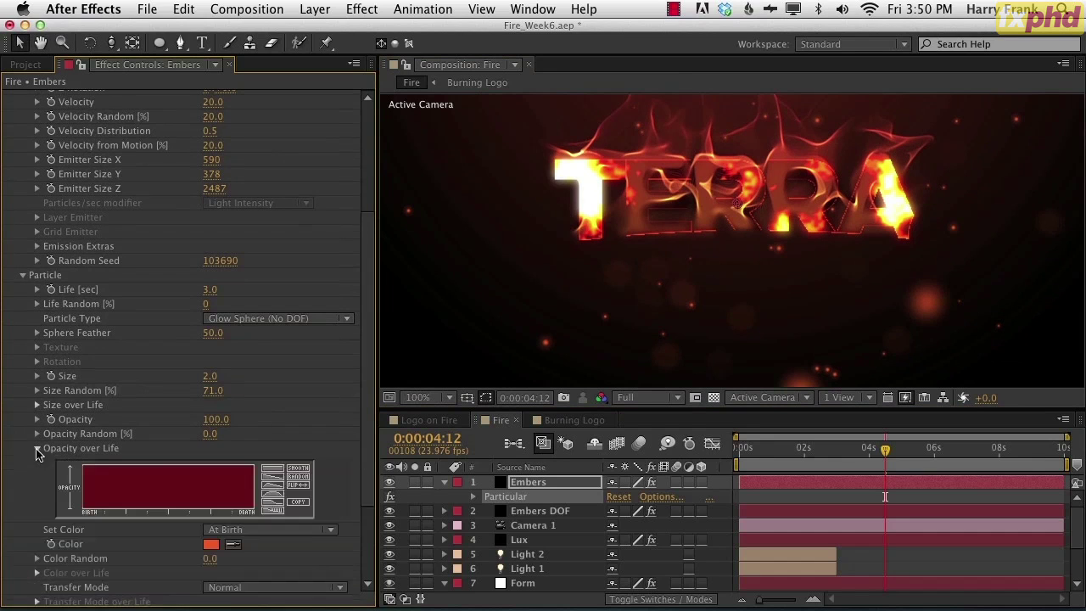
click(284, 500)
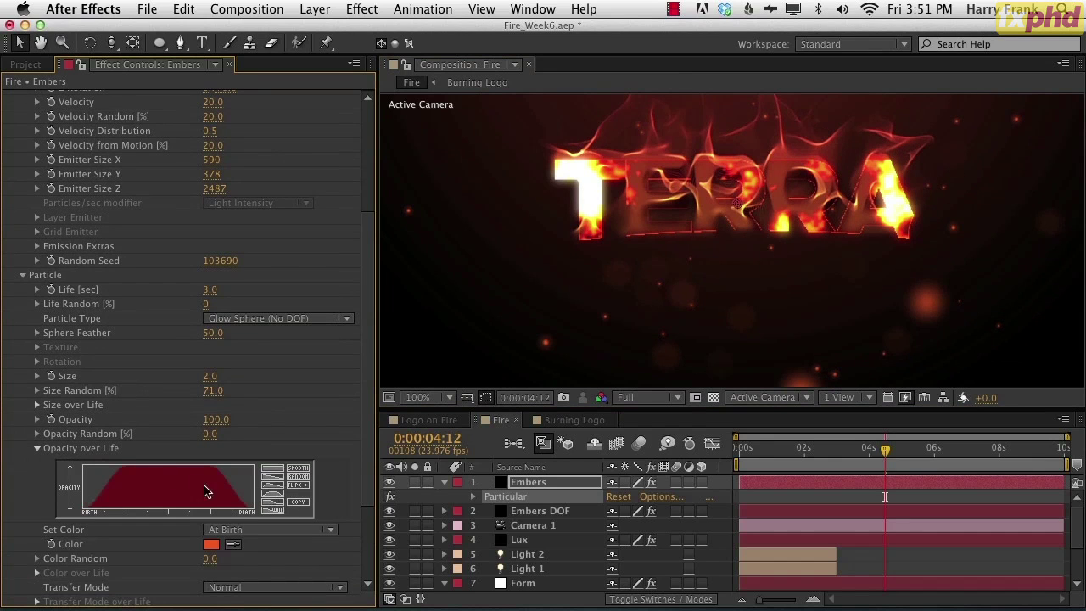
- Apply the same fade-in, fade-out Opacity over Life preset to the Particular effect on Embers DOF
click(546, 510)
key(e)
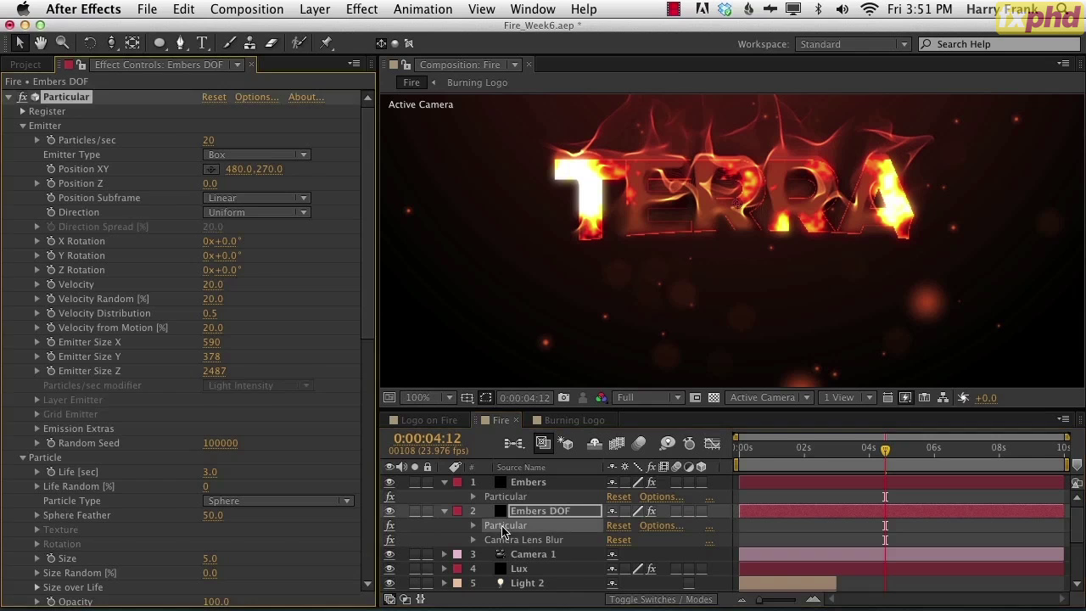
key(h)
scroll(199, 382, down, 5)
scroll(133, 412, up, 5)
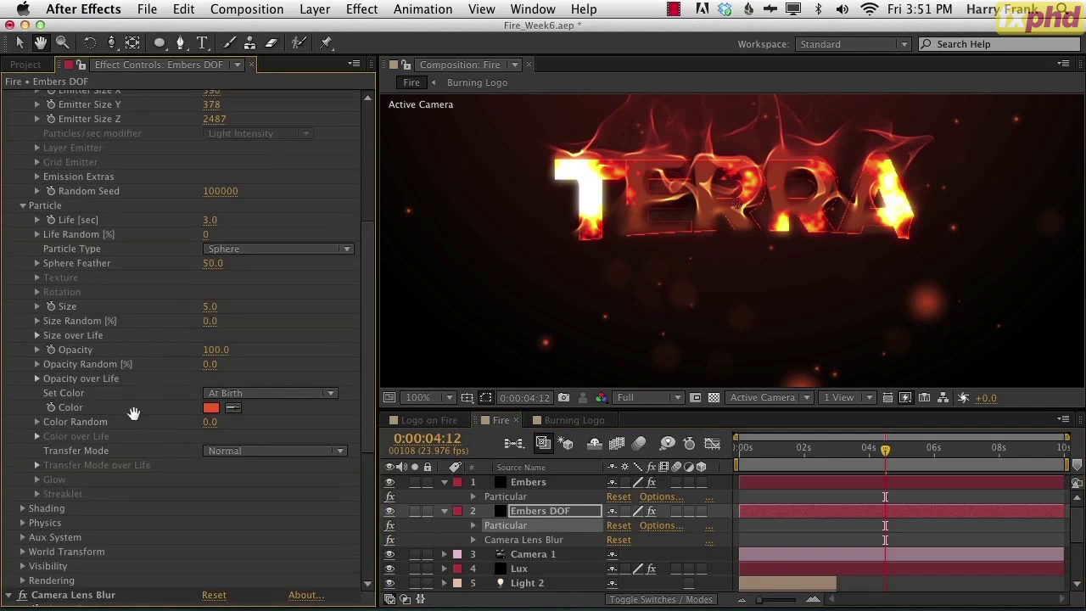
click(38, 365)
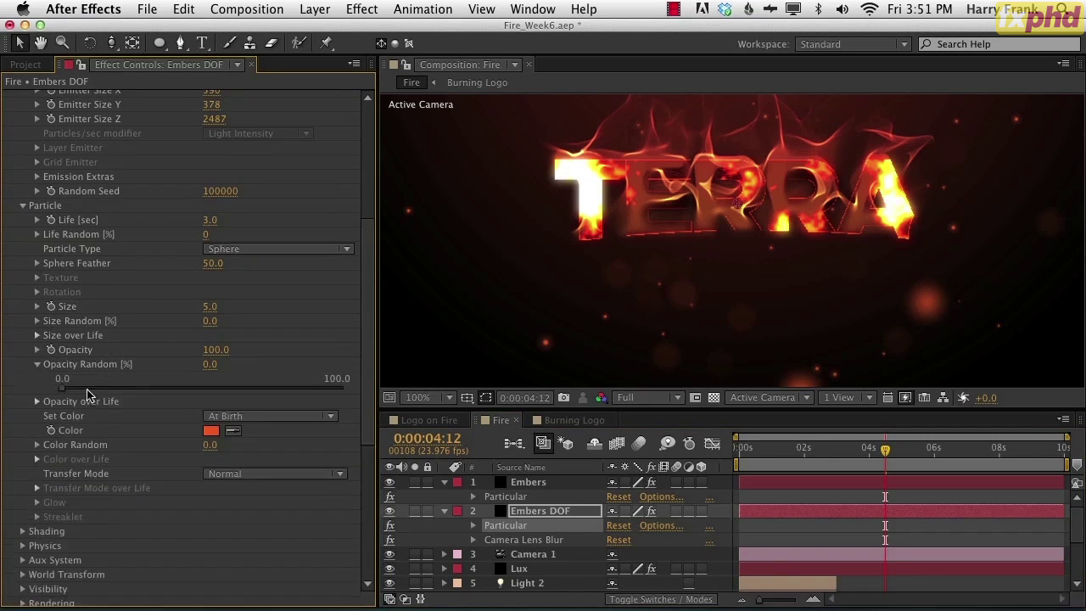
click(37, 402)
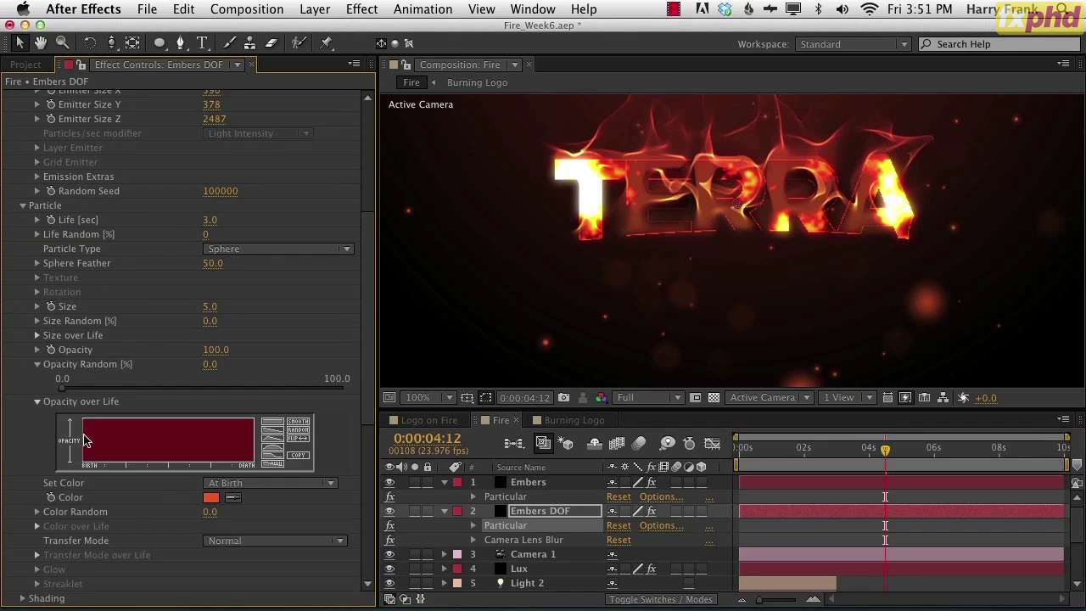
click(284, 454)
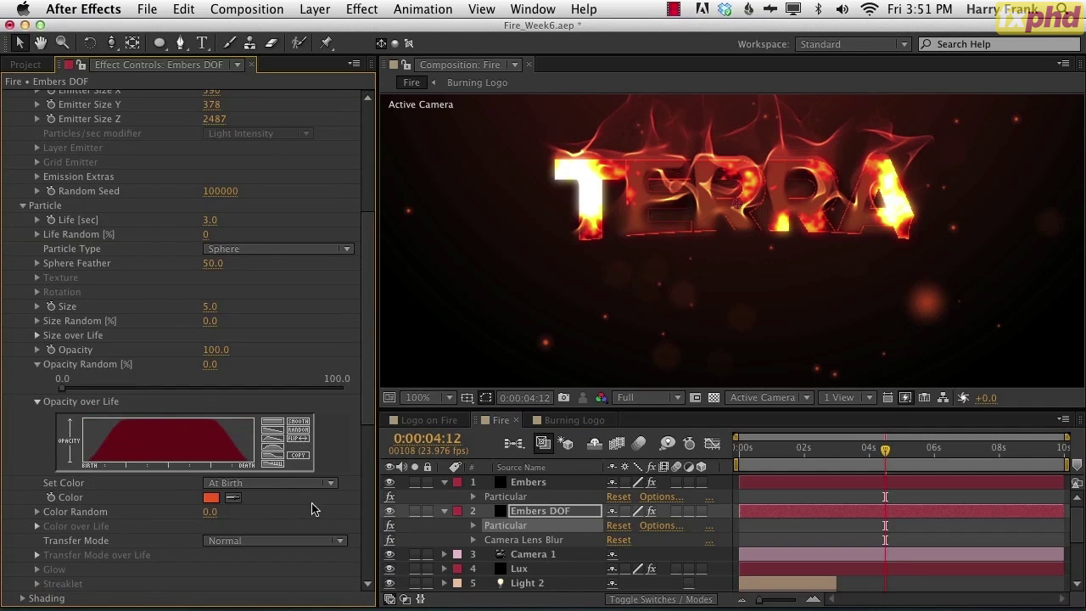
key(space)
drag(781, 313, 780, 310)
- Collapse both embers layers and create a 960 x 540 px solid named Heathaze above them as an adjustment layer
click(539, 484)
key(e)
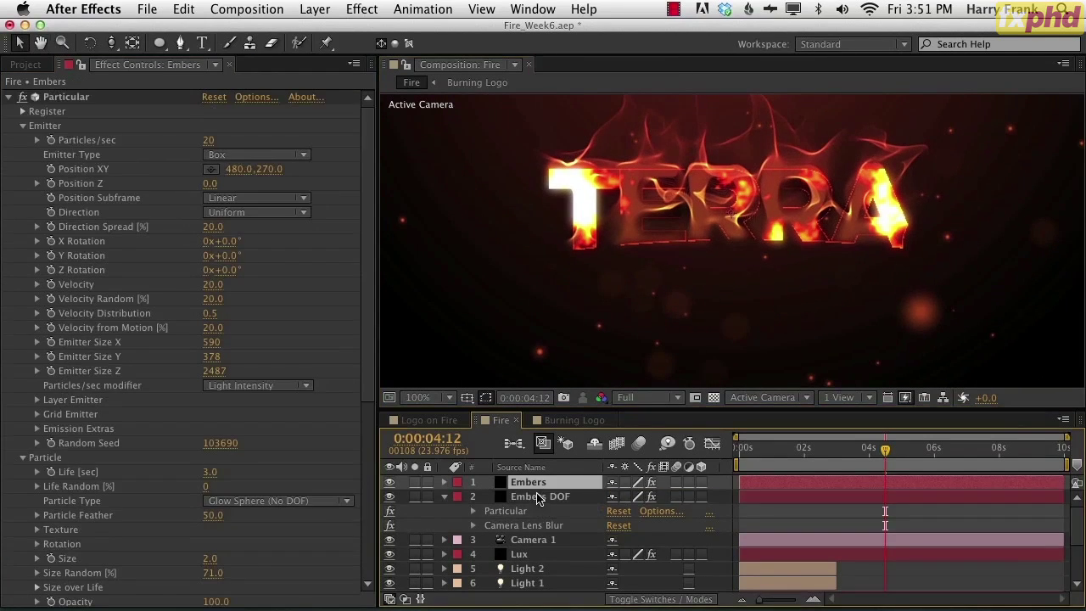
click(537, 498)
key(e)
key(super+y)
text(Heathaze)
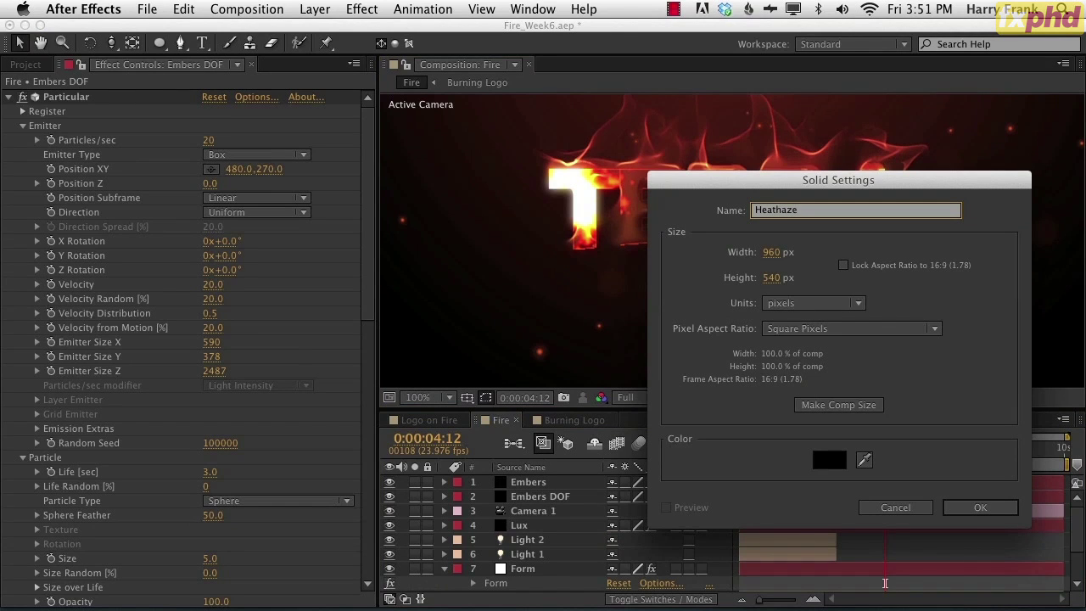
key(Return)
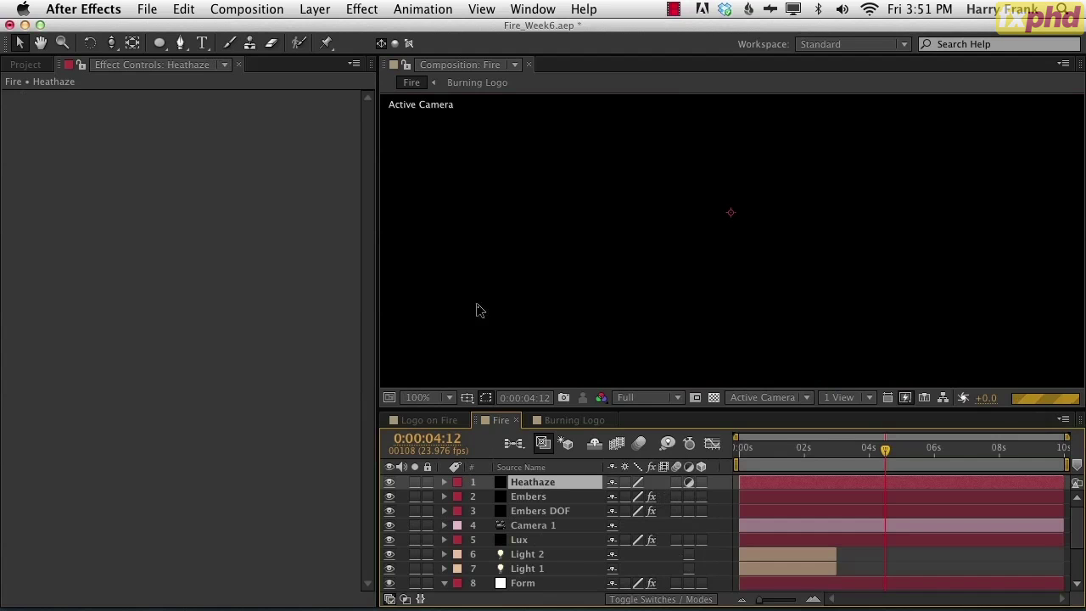
click(313, 10)
mouse_move(315, 34)
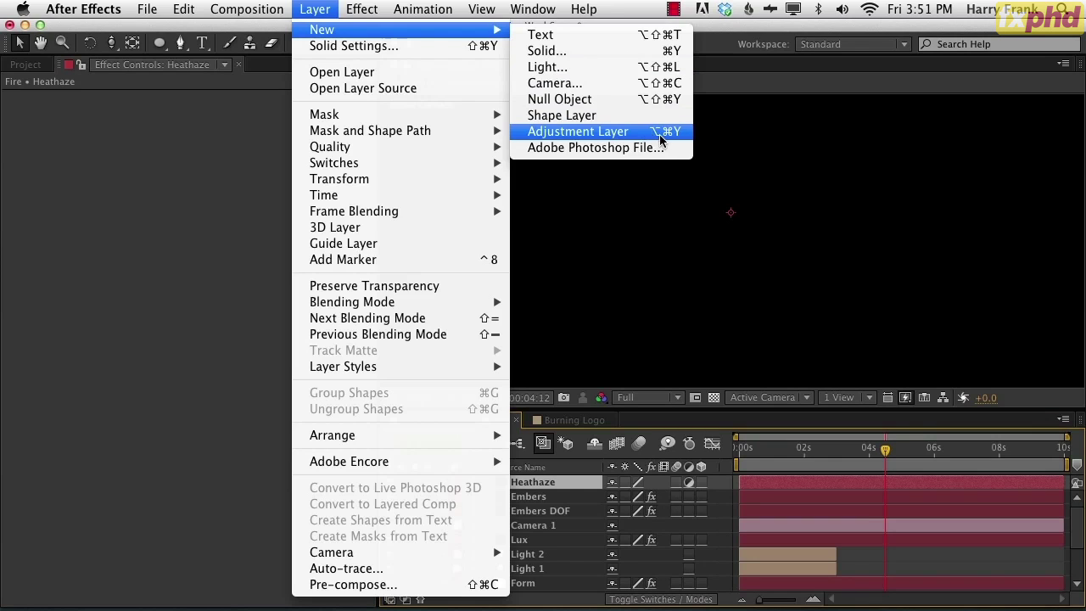
click(1058, 109)
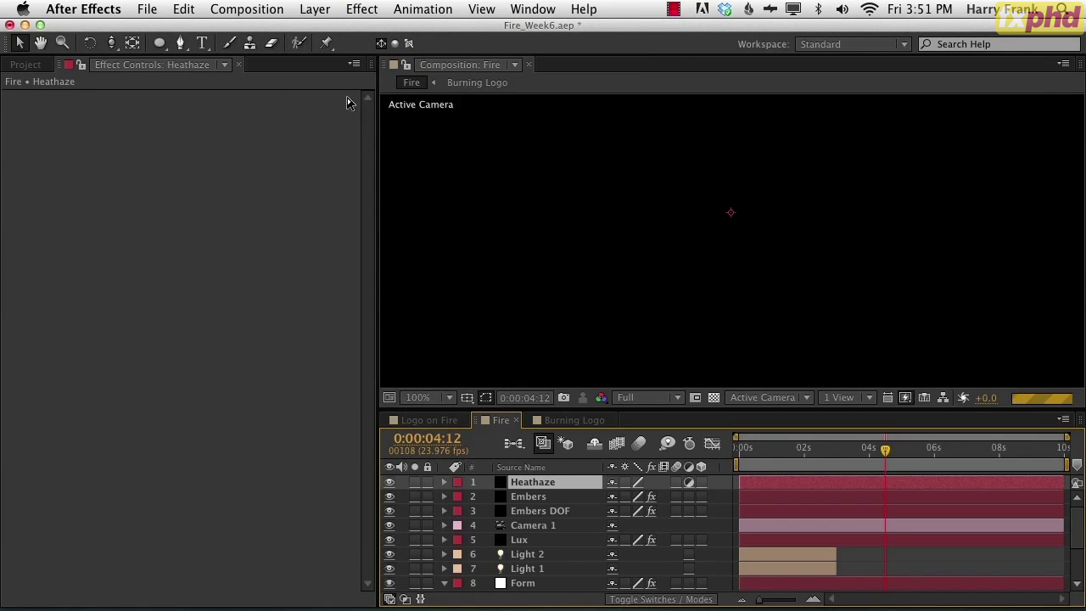
- Add a Turbulent Displace effect to Heathaze with Displacement set to Twist Smoother
click(364, 8)
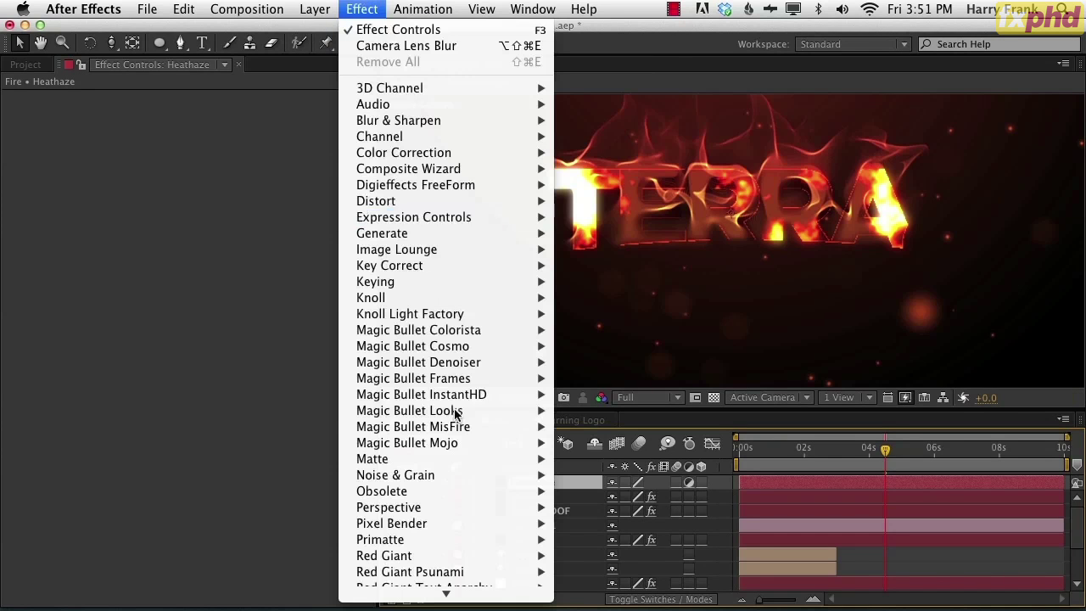
mouse_move(469, 161)
mouse_move(407, 204)
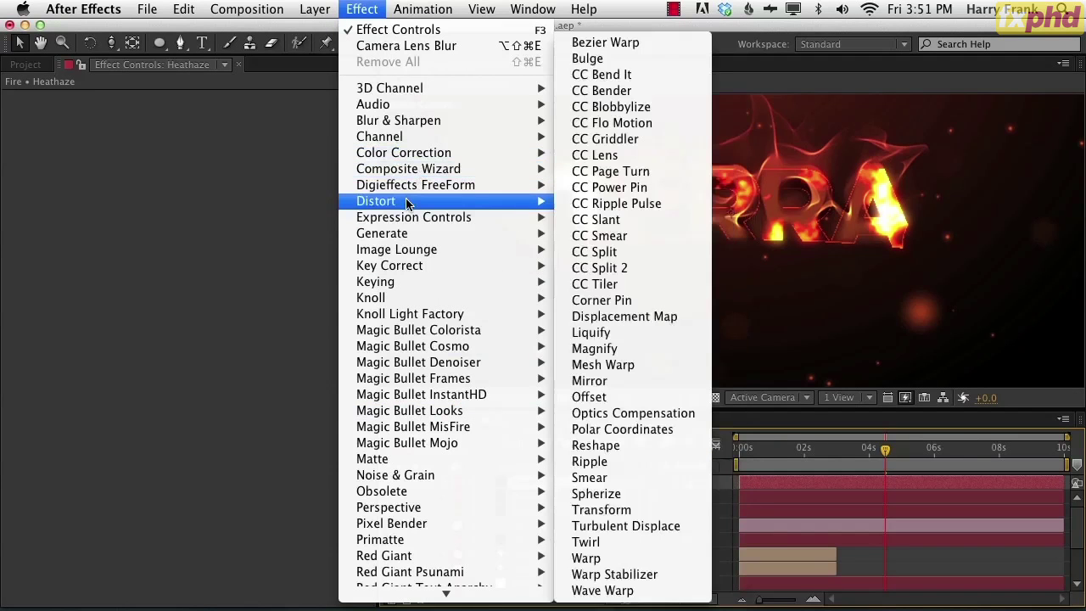
click(626, 527)
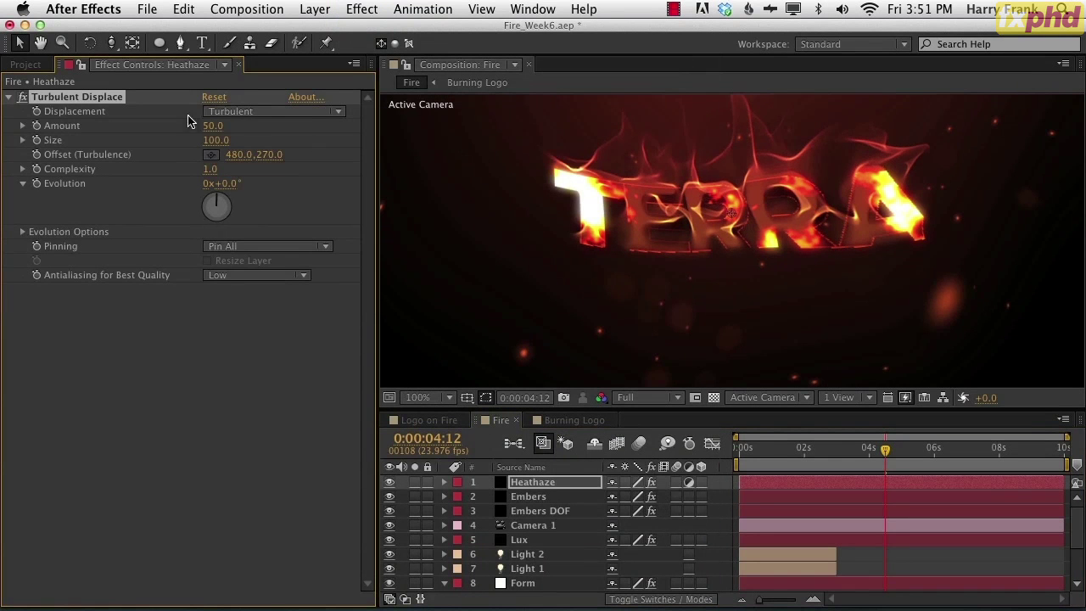
click(259, 111)
click(287, 221)
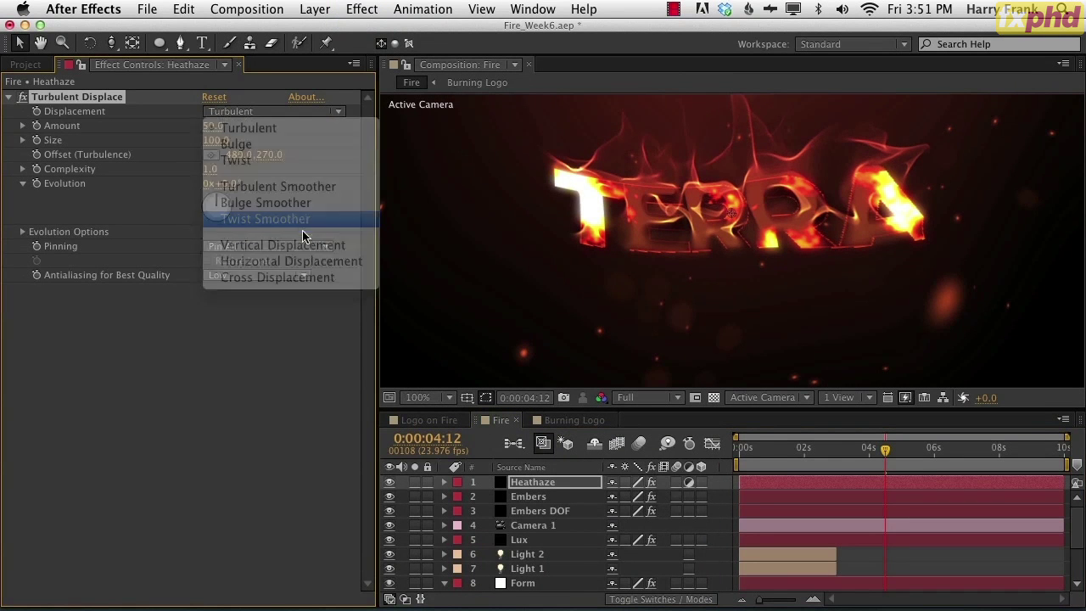
- Set Turbulent Displace's Size to 12 and shift its Offset (Turbulence) to 480, 280
click(207, 141)
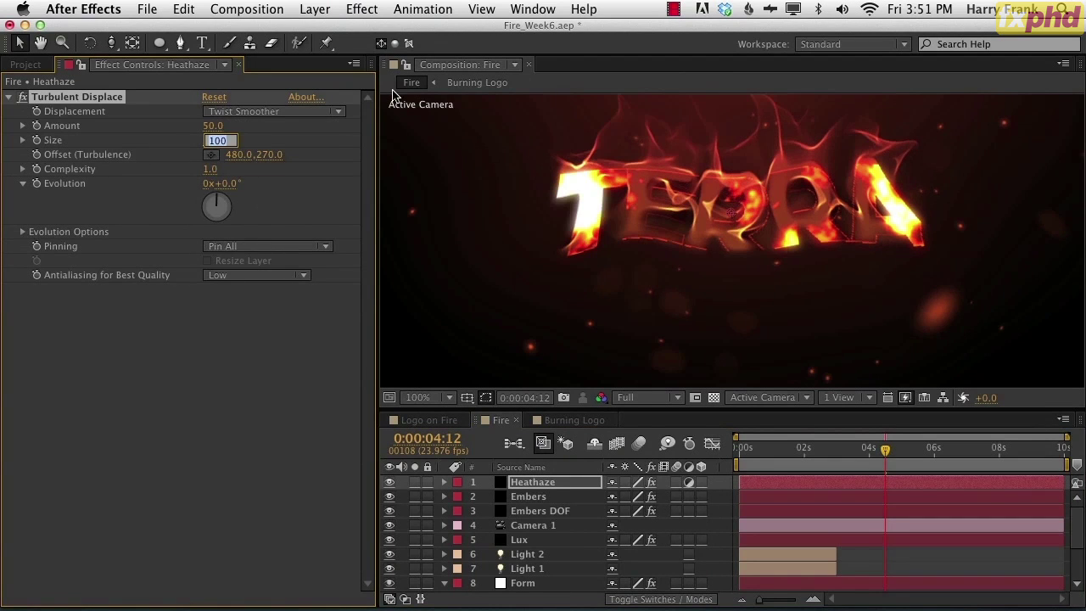
text(12)
key(Return)
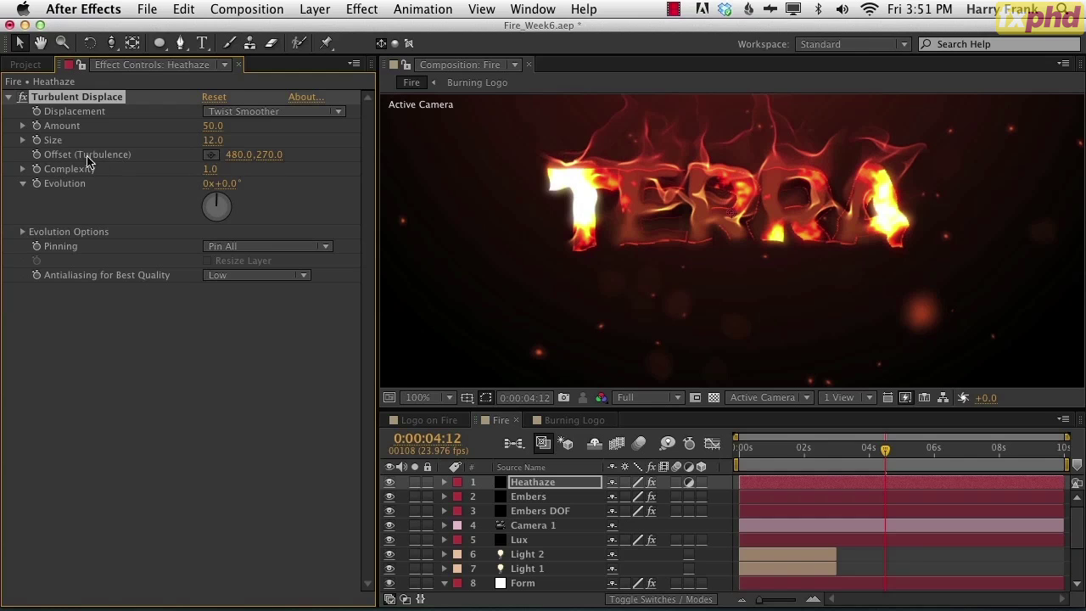
mouse_move(278, 155)
mouse_down()
mouse_move(388, 163)
mouse_move(291, 142)
mouse_up()
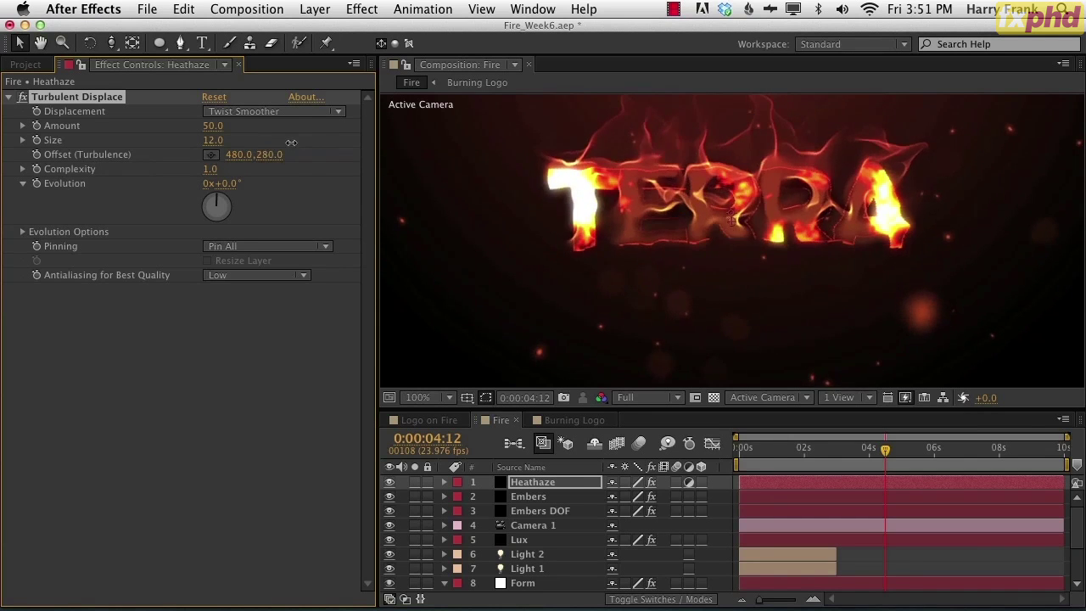
- Add an expression to the Offset (Turbulence) of Heathaze's Turbulent Displace with the line y = time * 200;
alt+click(37, 155)
click(761, 544)
key(space)
drag(633, 570, 773, 548)
click(770, 523)
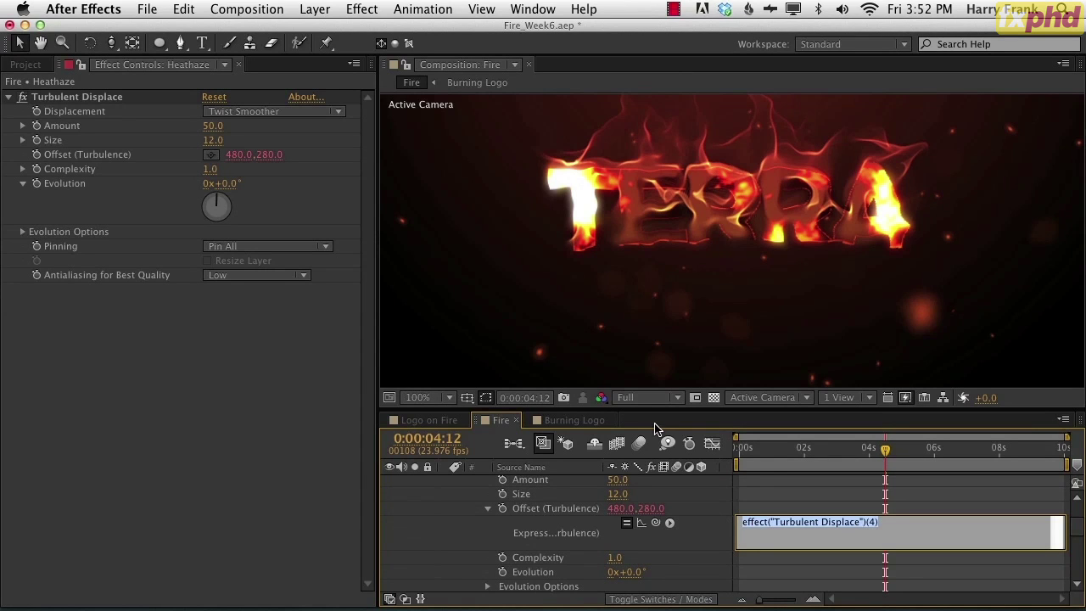
text(y =)
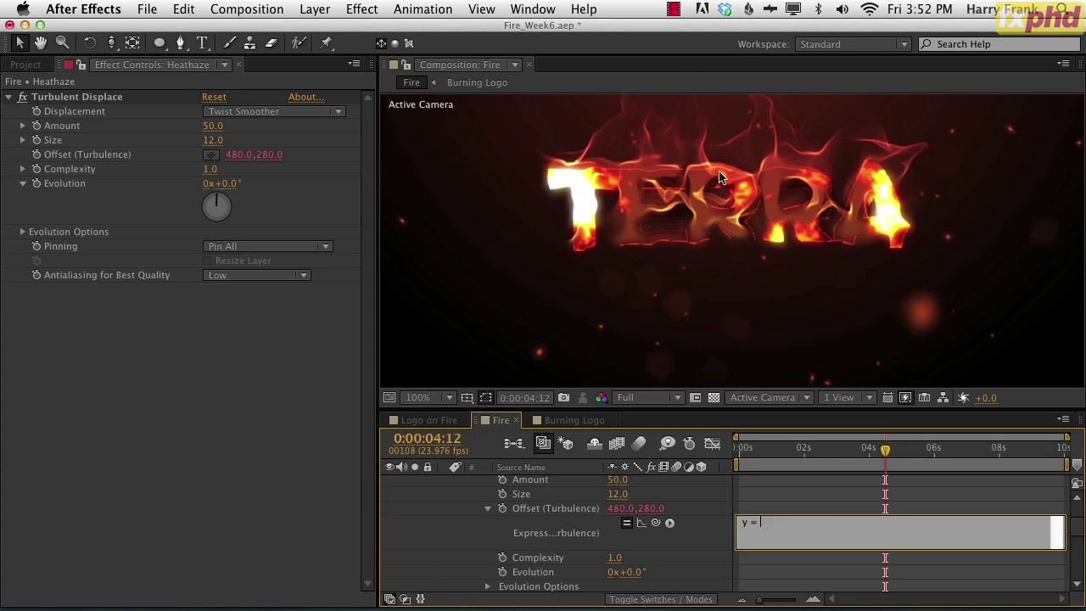
drag(763, 523, 701, 522)
click(743, 520)
triple_click(746, 527)
click(669, 522)
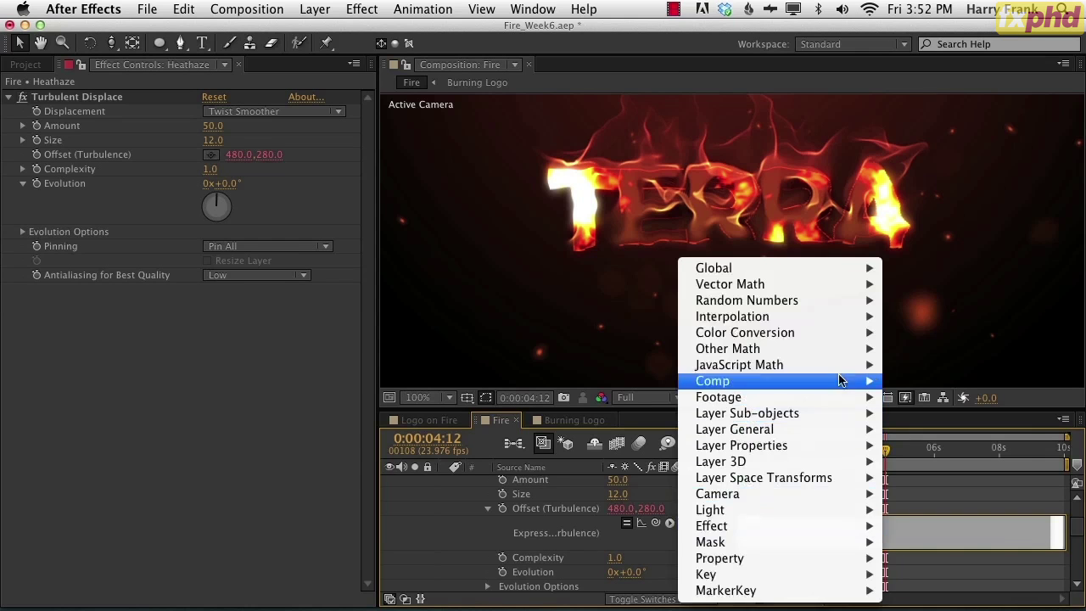
mouse_move(821, 337)
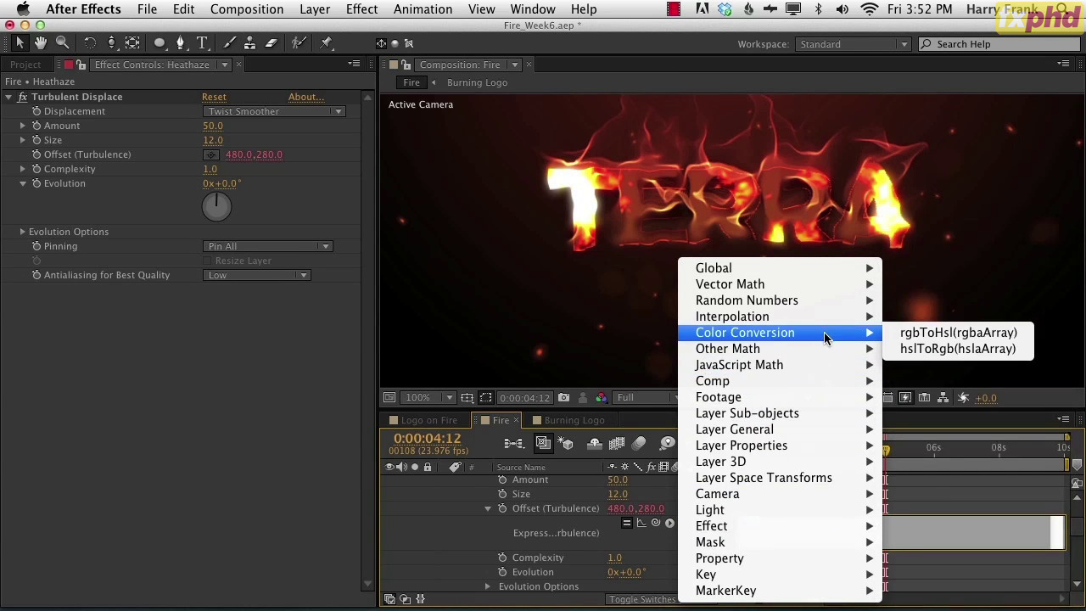
click(955, 467)
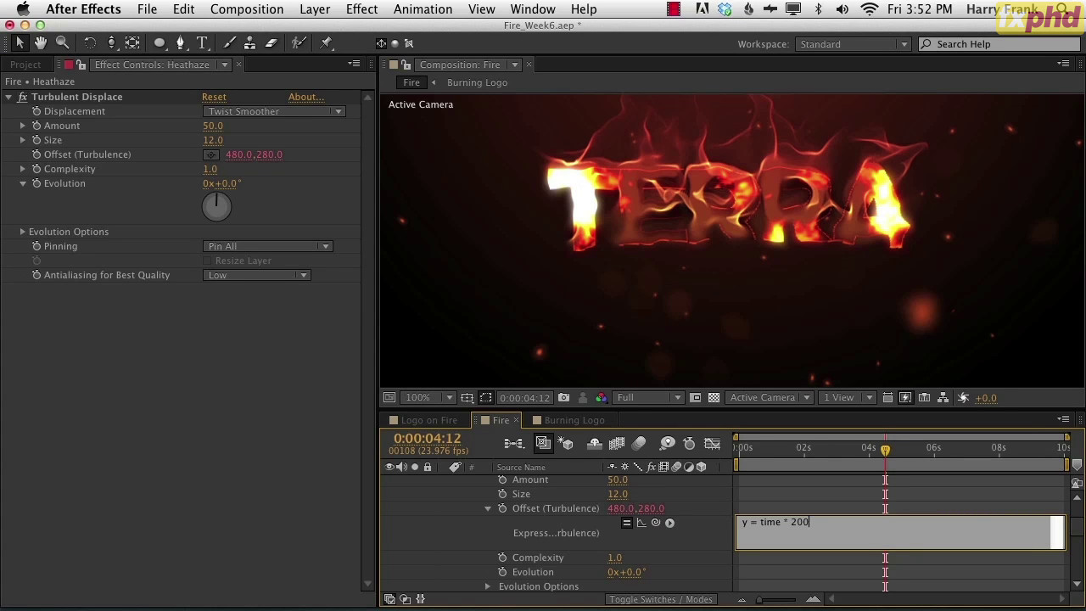
key(Return)
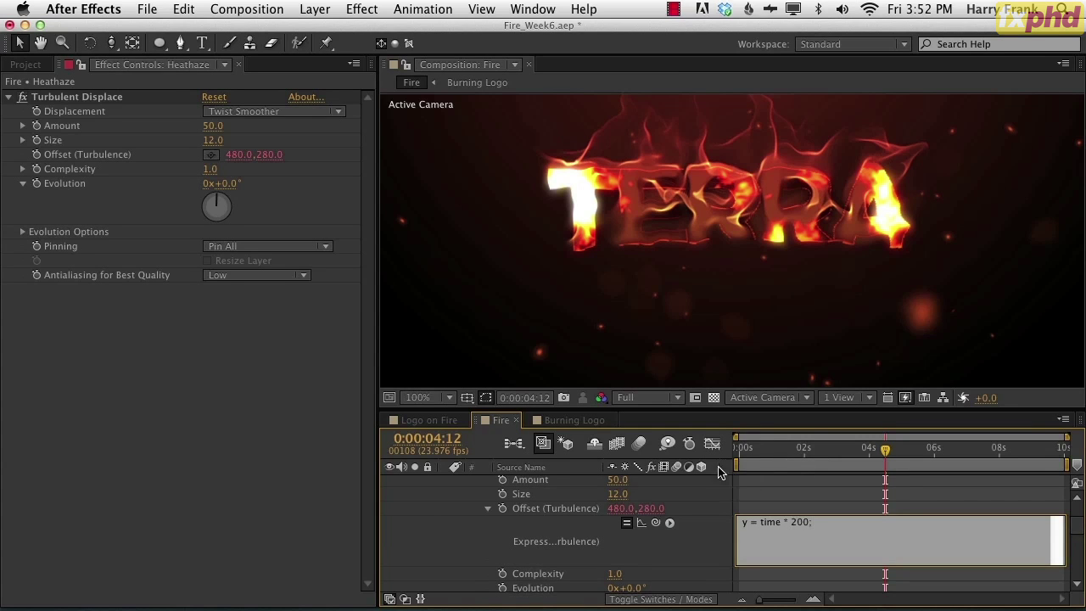
click(702, 536)
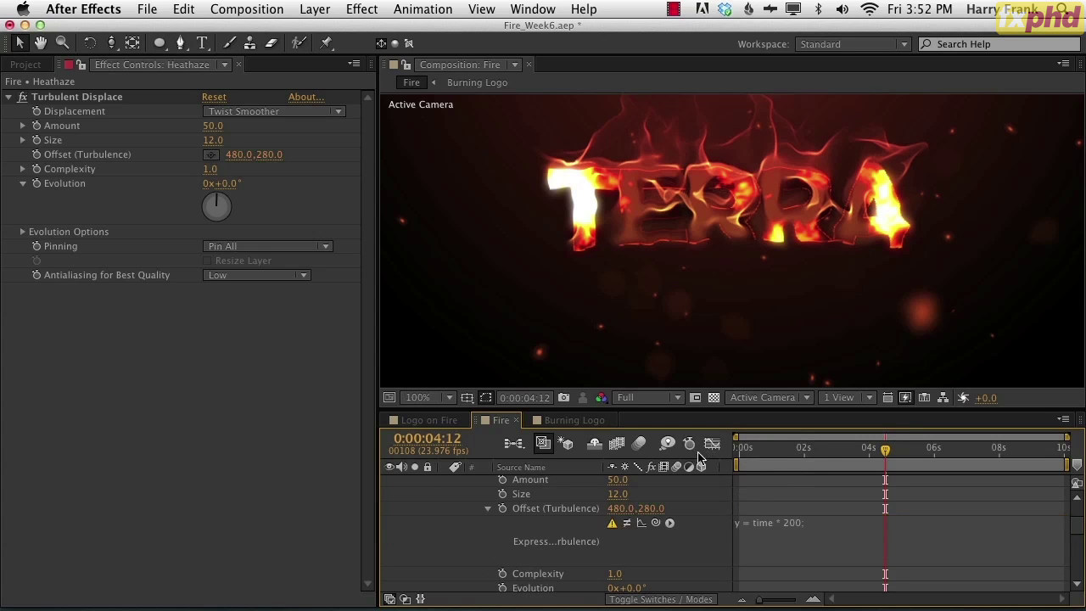
- Complete the Offset (Turbulence) expression with a second line reading value + [0, y]
click(796, 526)
click(825, 526)
drag(819, 517, 698, 511)
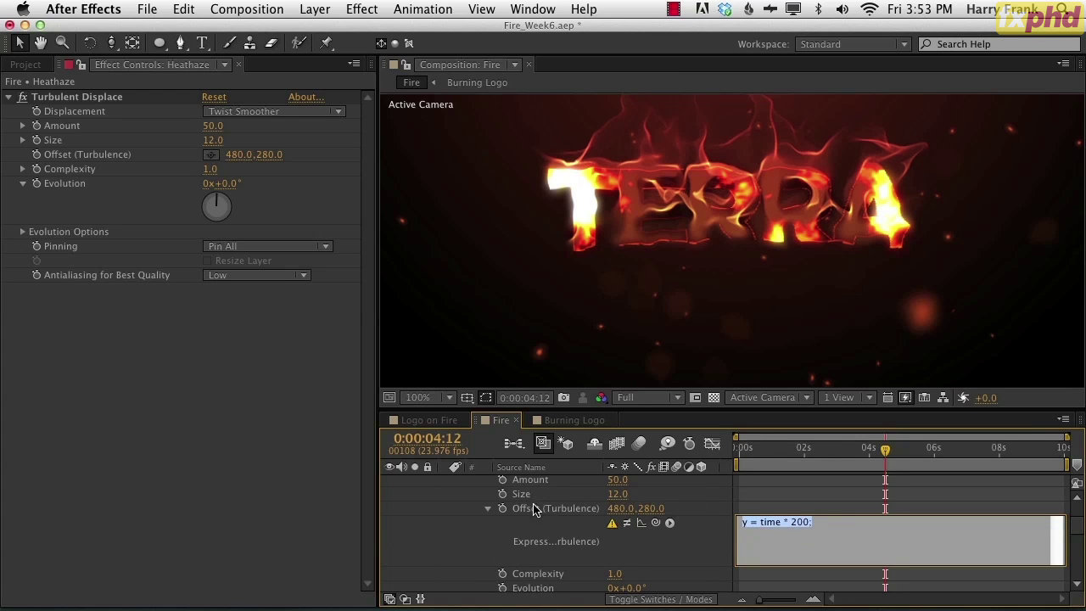
click(814, 543)
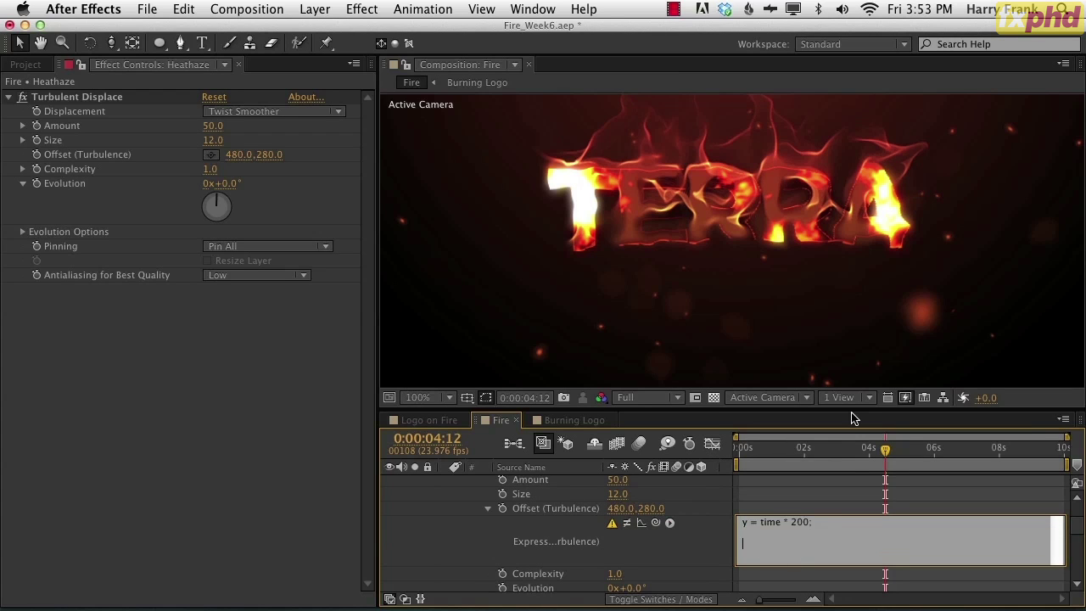
double_click(760, 545)
click(778, 545)
click(735, 547)
- Step and scrub through the first second of the Fire comp to check which way the turbulence offset travels
click(762, 451)
drag(768, 461, 775, 461)
key(Home)
click(537, 511)
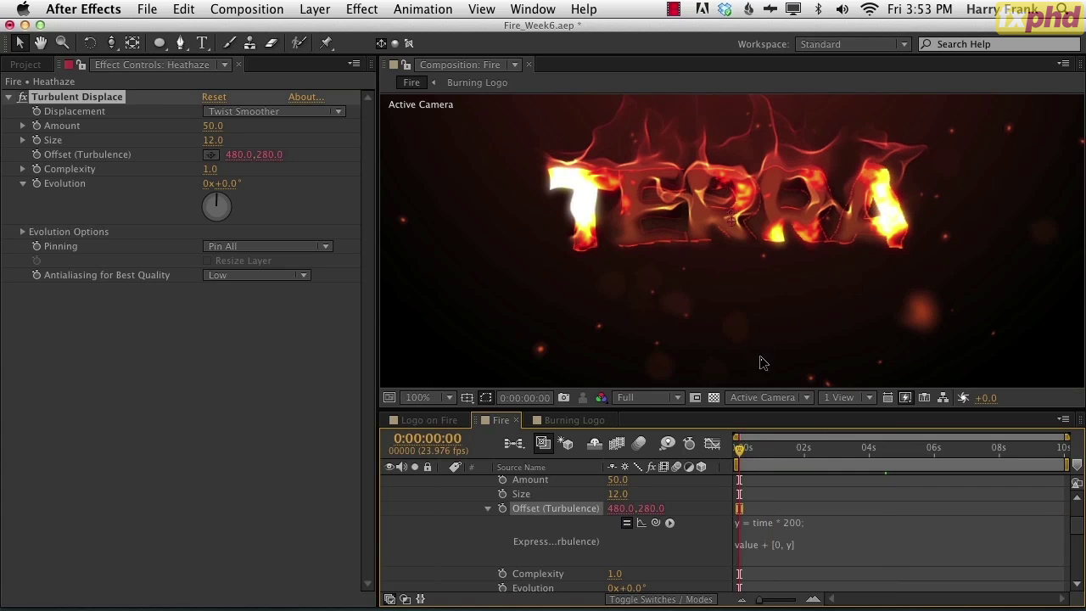
key(Page_Down)
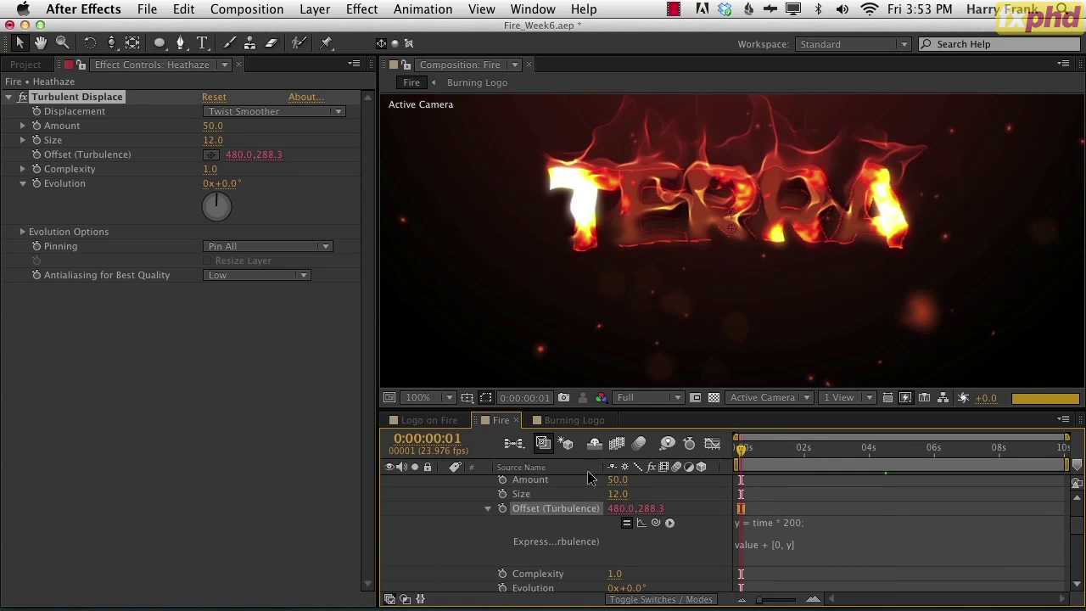
key(Caps_Lock)
mouse_move(785, 451)
mouse_down()
mouse_move(807, 451)
mouse_move(765, 454)
mouse_up()
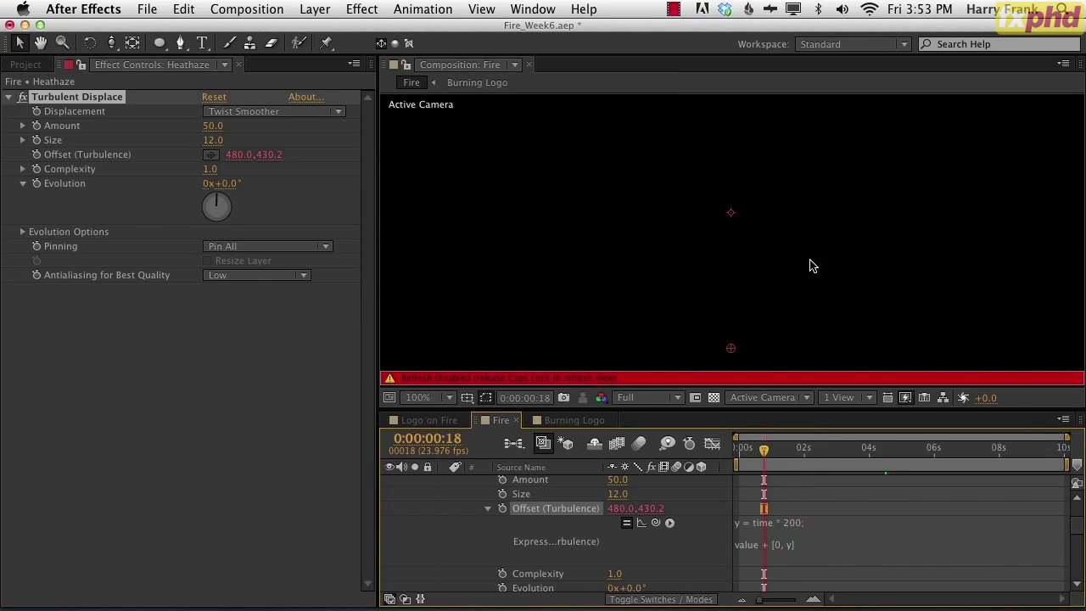
key(Caps_Lock)
key(Page_Down)
key(Page_Down)
key(Page_Down)
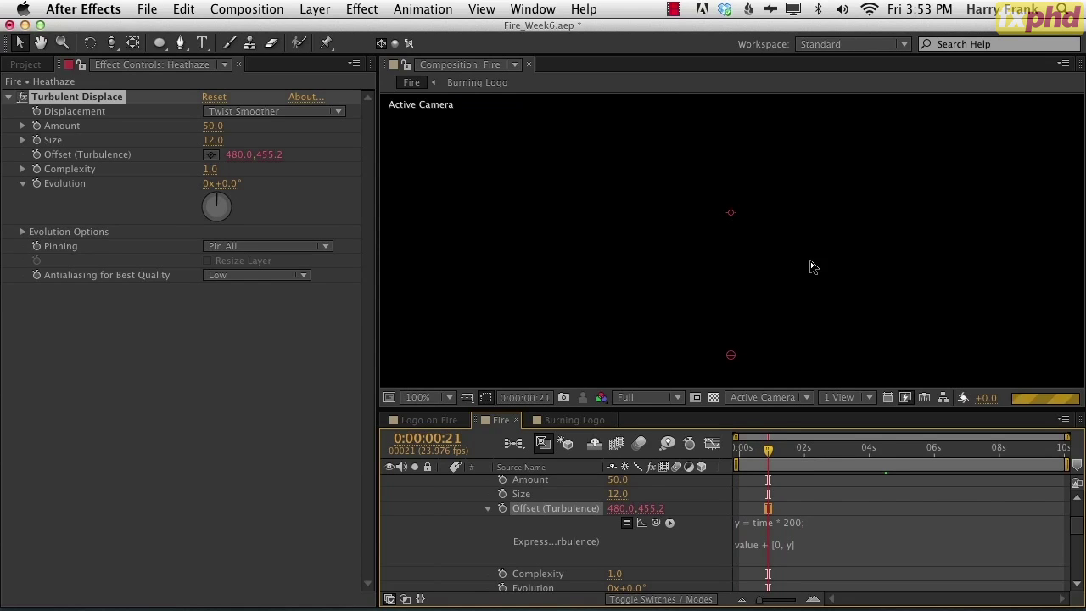
- Reverse the turbulence direction by changing the expression's second line to value - [0, y]
click(764, 548)
click(772, 544)
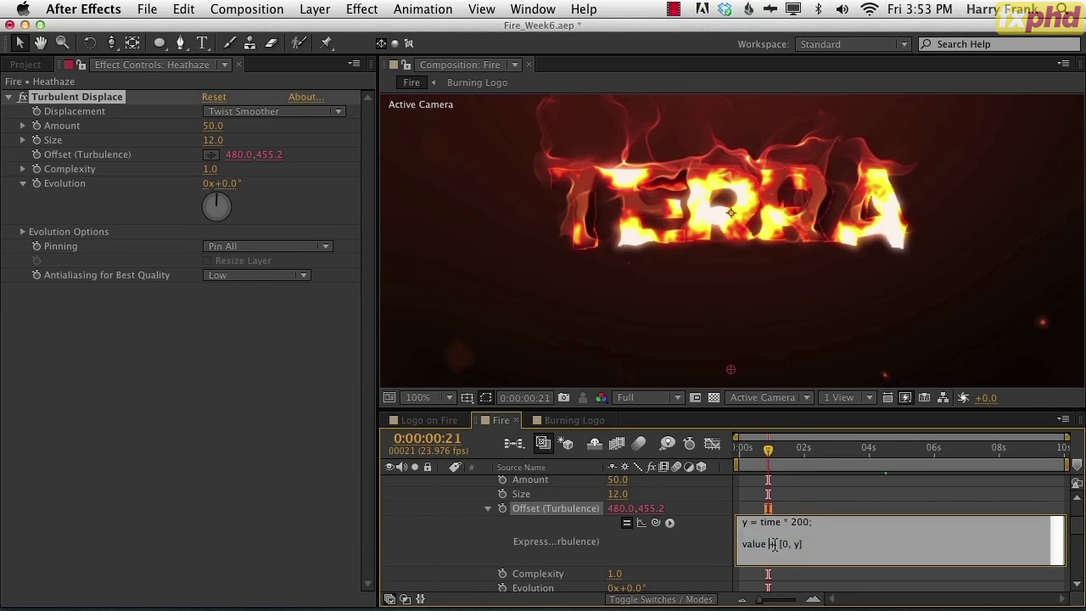
text(-)
key(KP_Enter)
- Scrub to 0:00:01:04 with view refresh suspended to check the reversed turbulence offset
key(Caps_Lock)
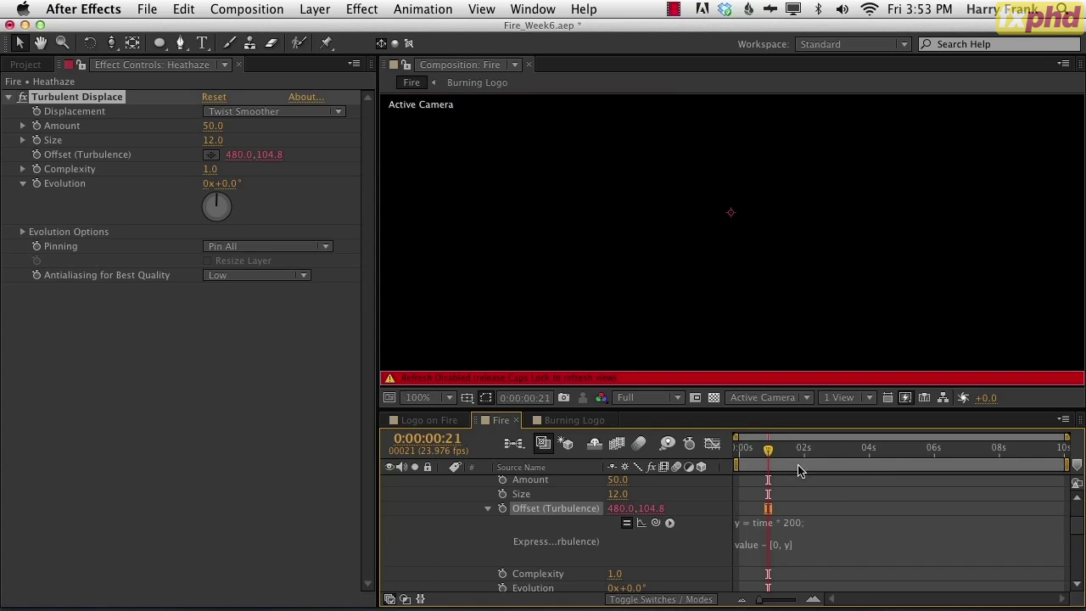
drag(768, 447, 772, 470)
key(Caps_Lock)
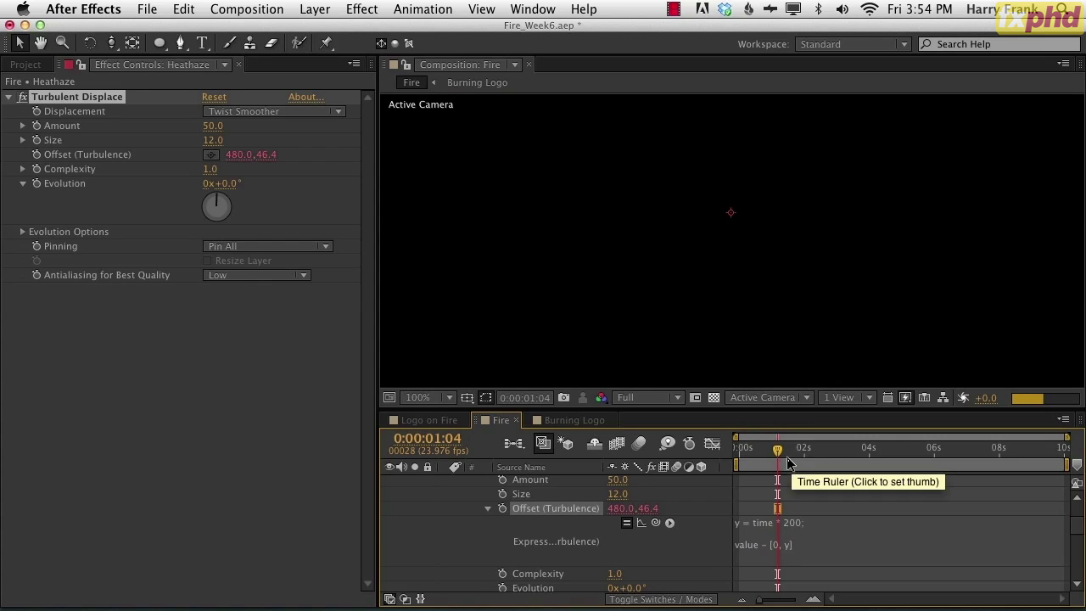
- Examine the heat haze distortion around the flames and logo at 100% and 50% magnification
key(h)
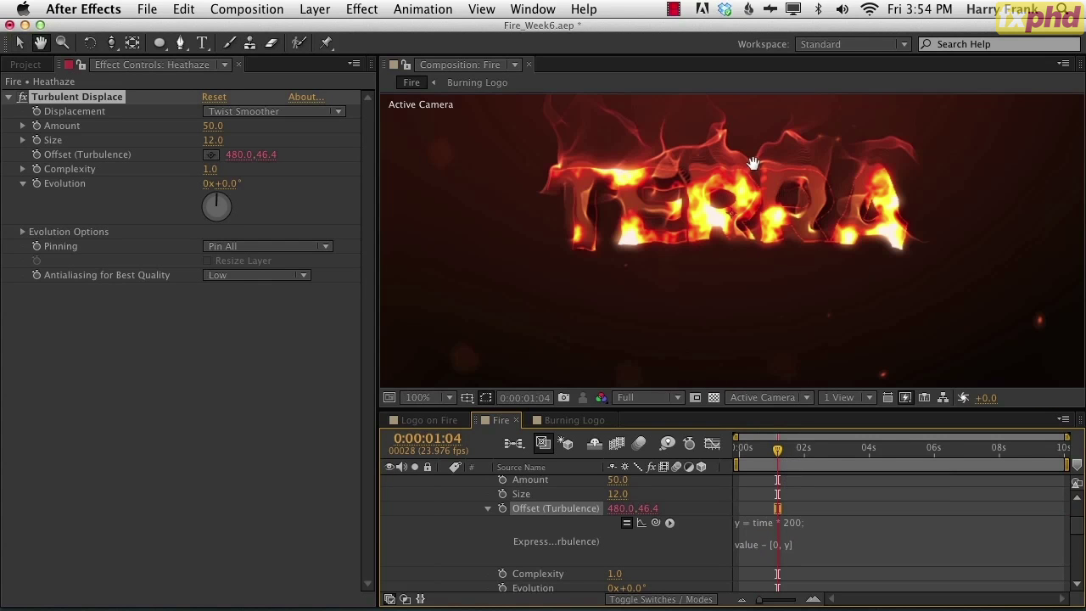
drag(755, 163, 772, 299)
key(v)
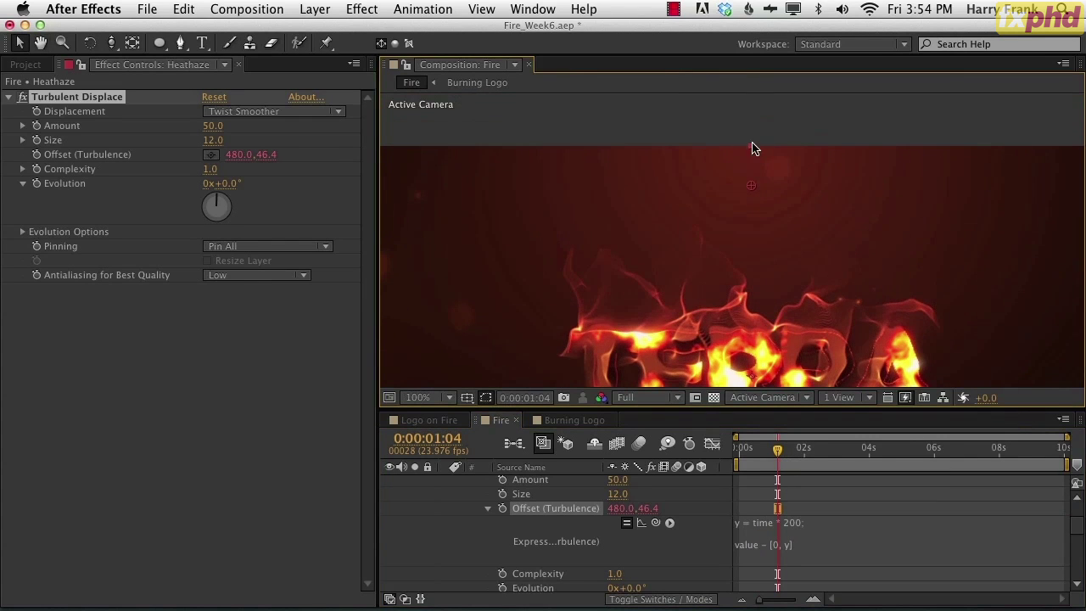
key(space)
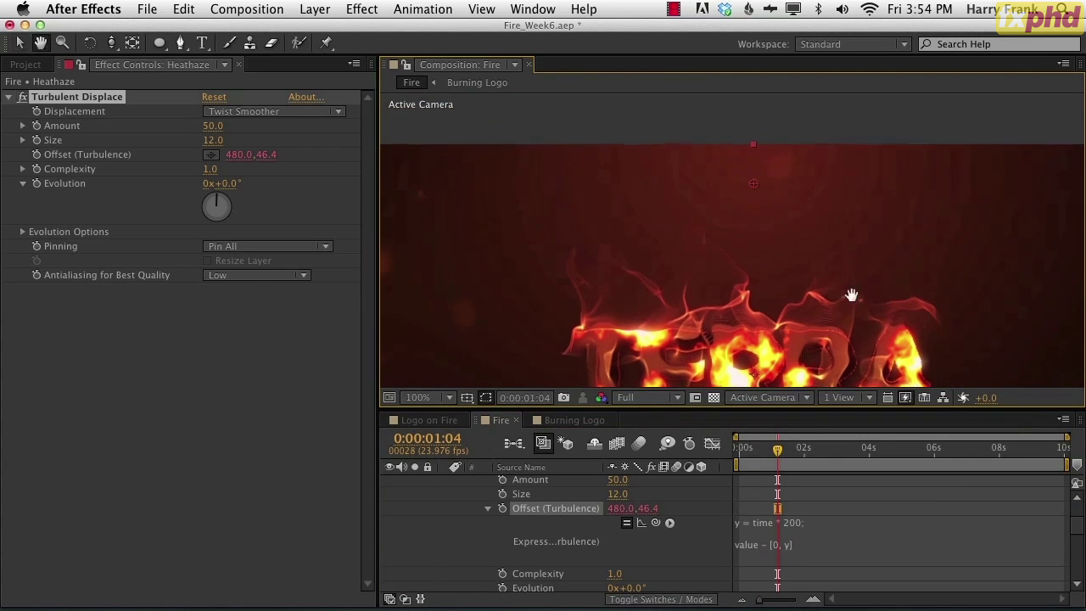
drag(849, 301, 835, 149)
key(space)
drag(754, 353, 747, 201)
key(space)
mouse_move(735, 247)
mouse_down()
mouse_move(756, 347)
mouse_move(784, 329)
mouse_up()
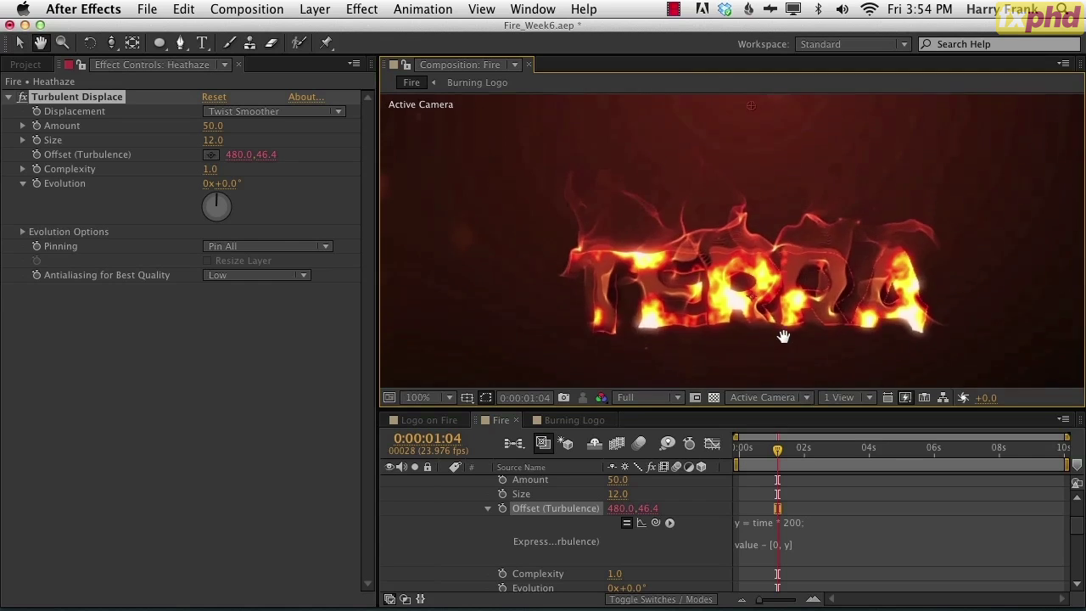
drag(762, 152, 779, 213)
key(space)
drag(801, 373, 798, 337)
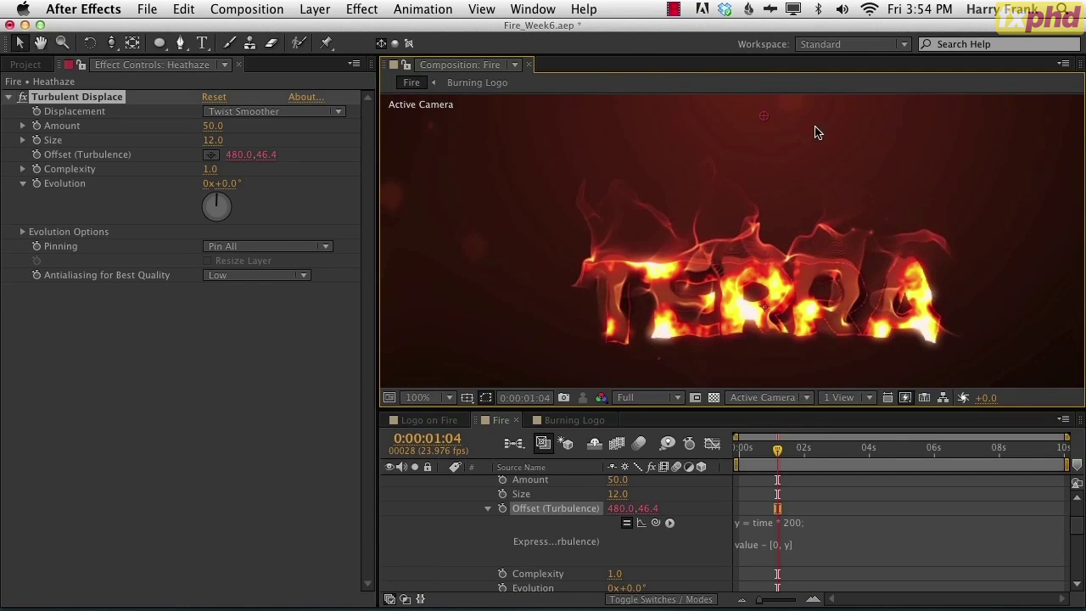
key(space)
drag(786, 209, 784, 160)
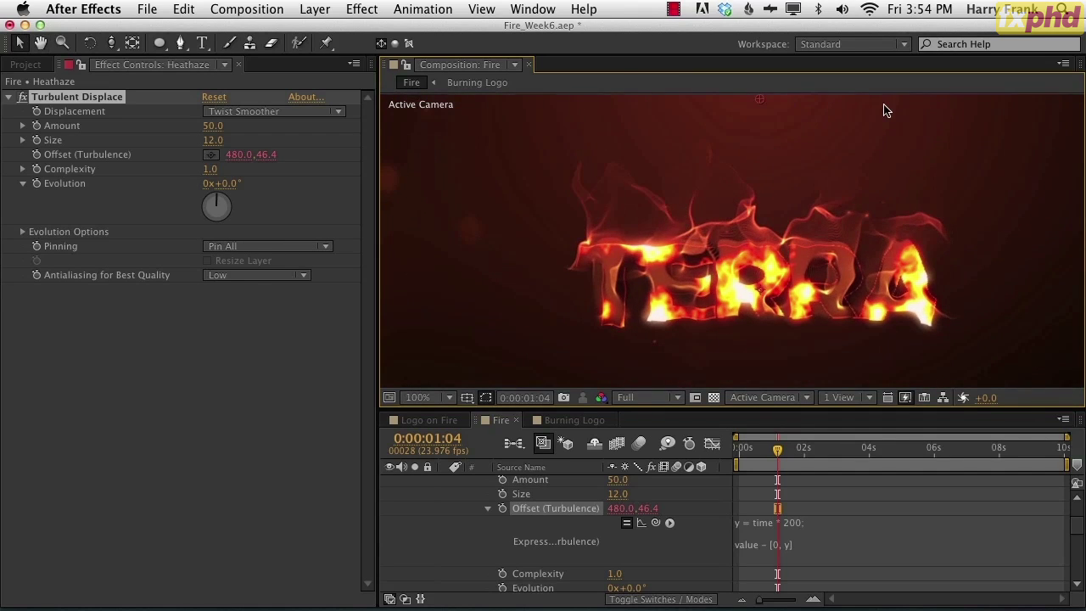
key(comma)
key(space)
drag(790, 301, 820, 269)
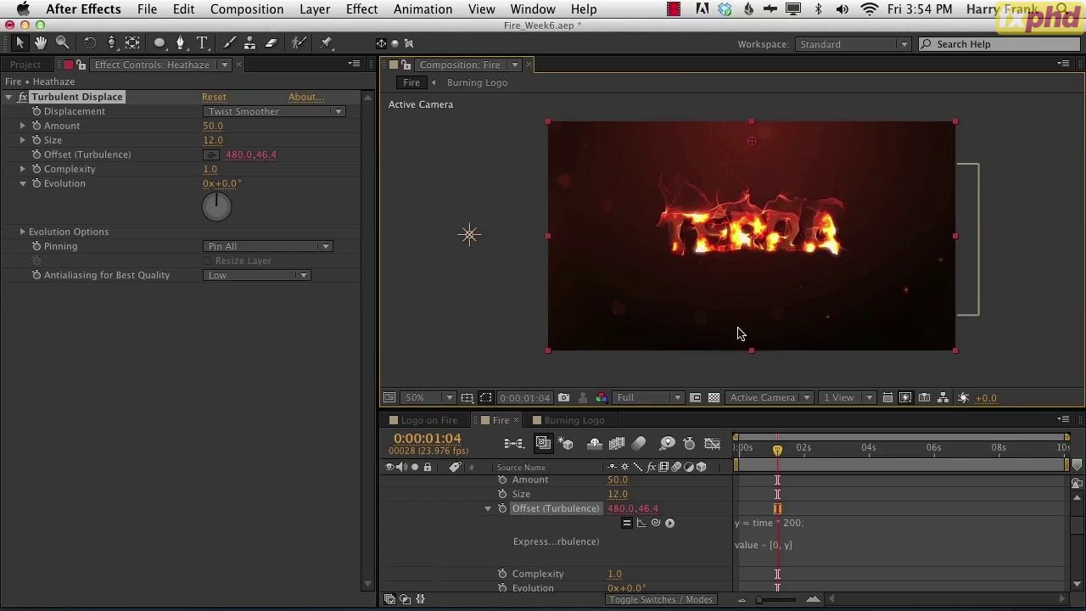
key(period)
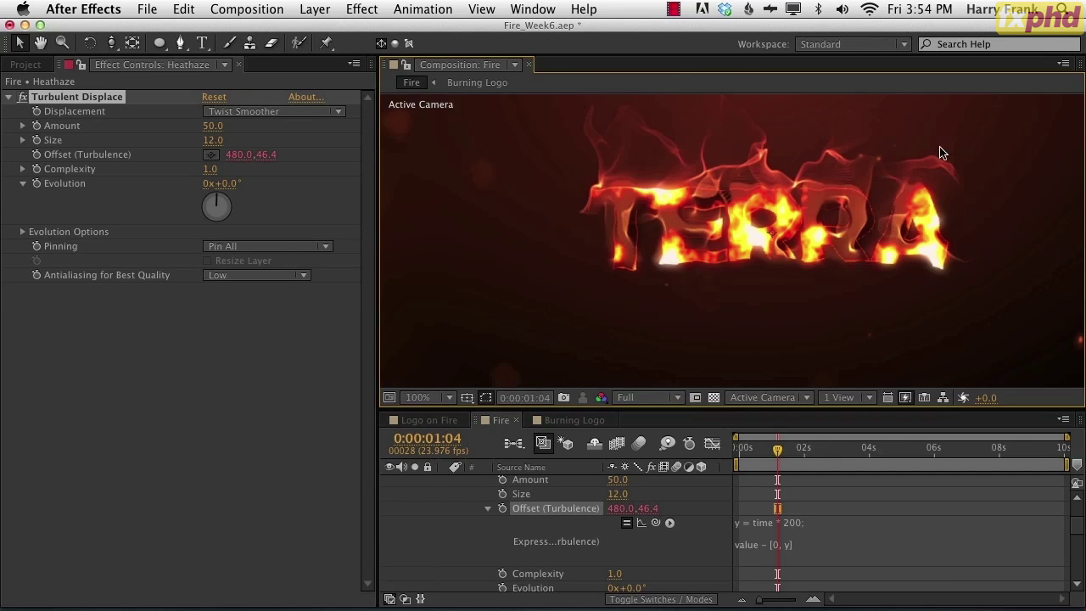
- Compare the heat haze in the Logo on Fire comp at 0:00:00:21 with the Fire comp
click(435, 421)
drag(866, 457, 855, 453)
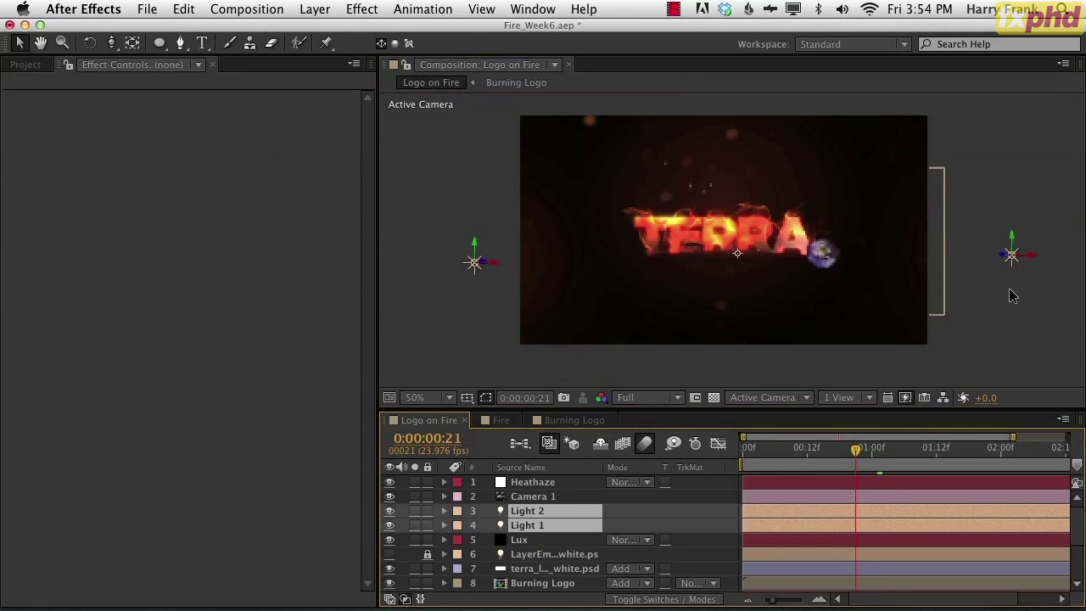
key(period)
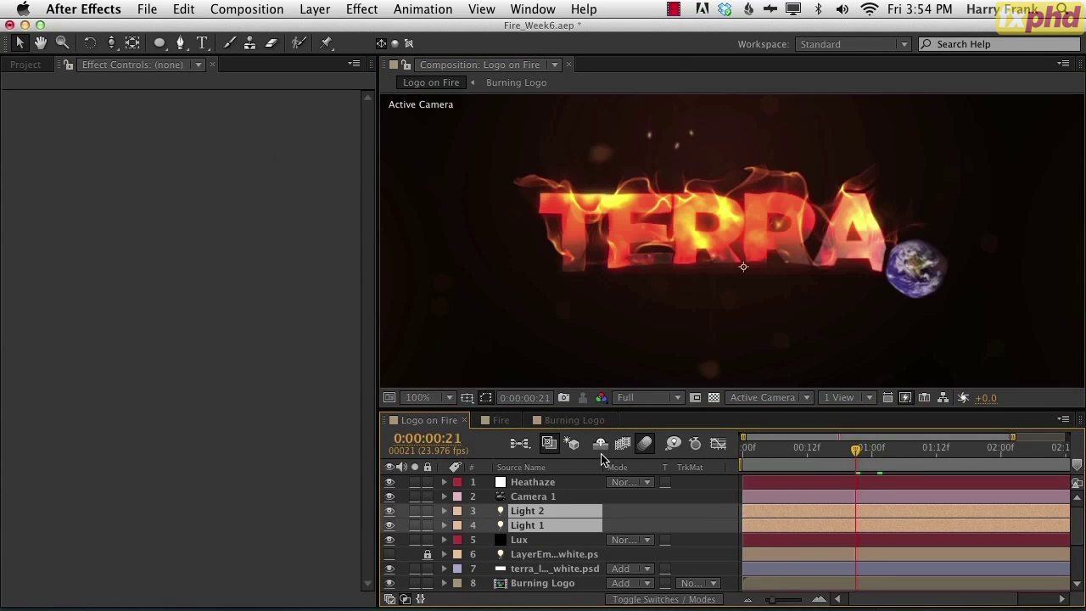
click(506, 421)
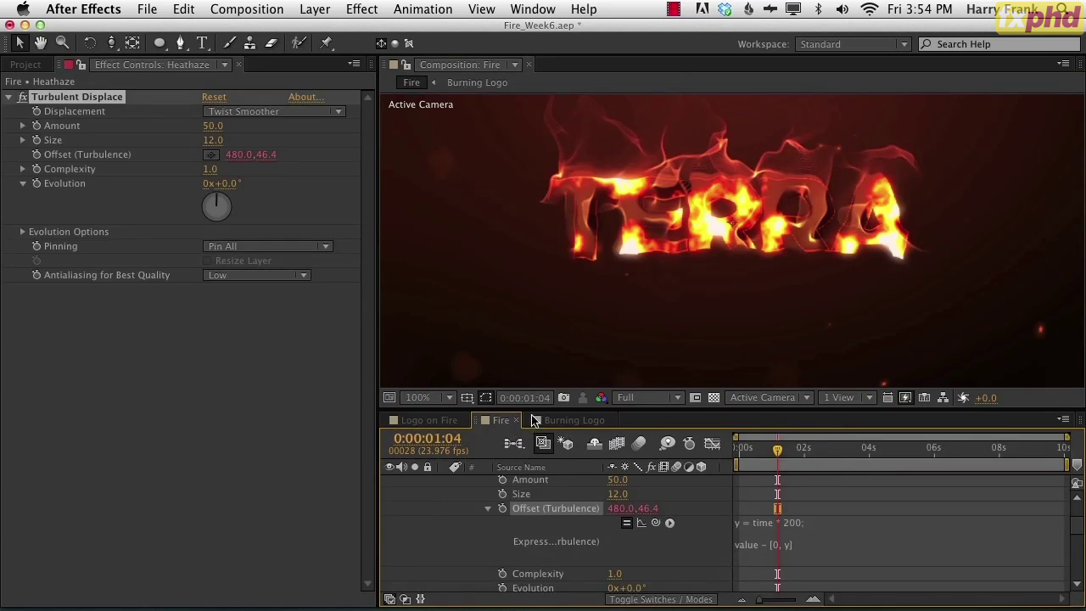
click(430, 421)
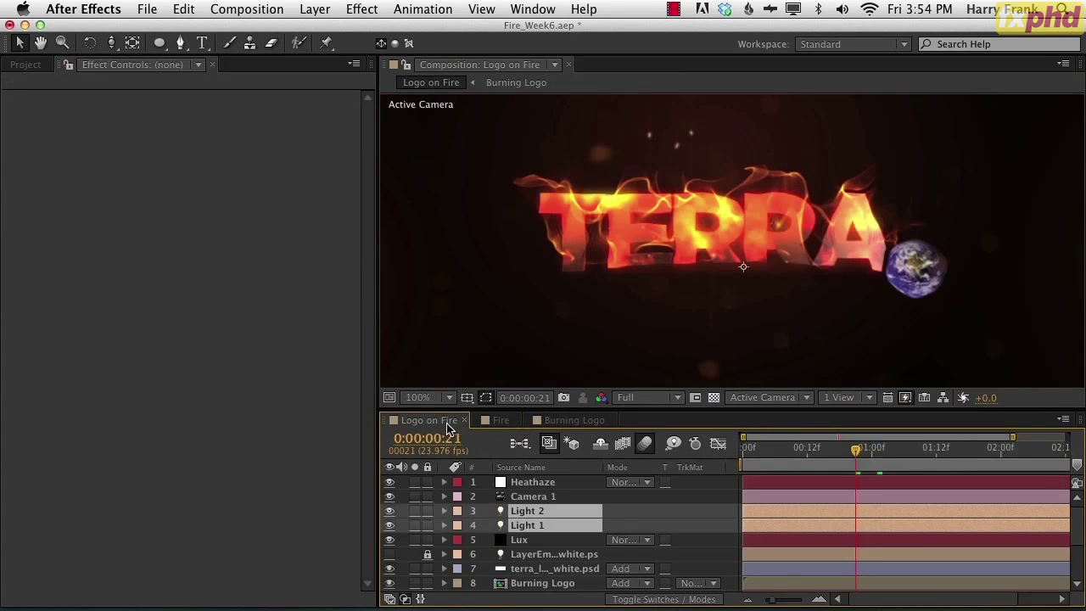
click(505, 421)
- Set the Amount of Heathaze's Turbulent Displace in the Fire comp to 20
scroll(540, 509, up, 3)
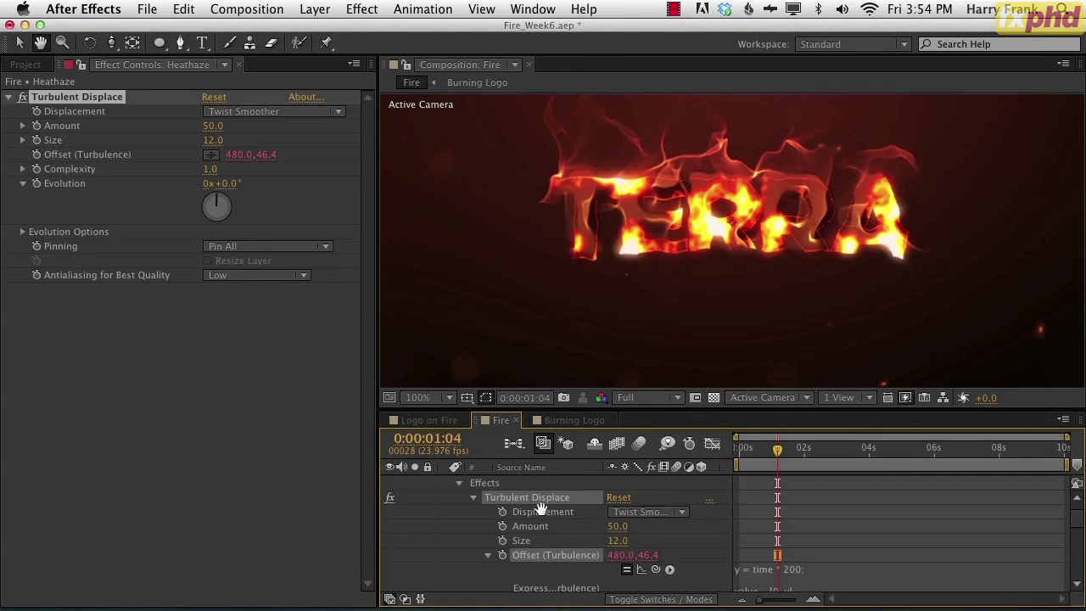
click(622, 527)
text(20)
key(Return)
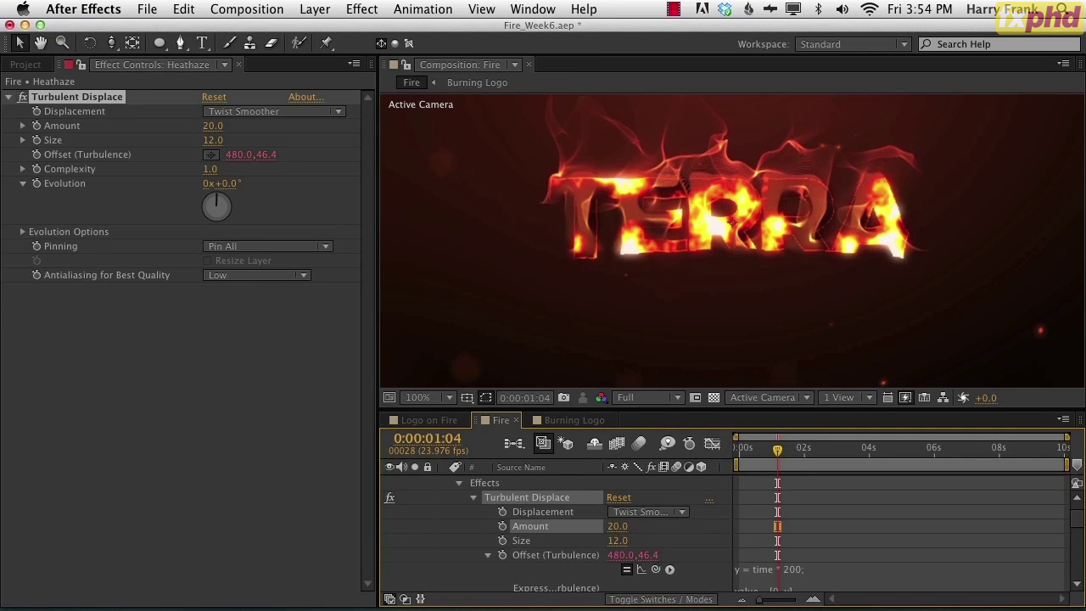
- Inspect the Turbulent Displace settings on the Heathaze layer of the Logo on Fire comp
click(430, 420)
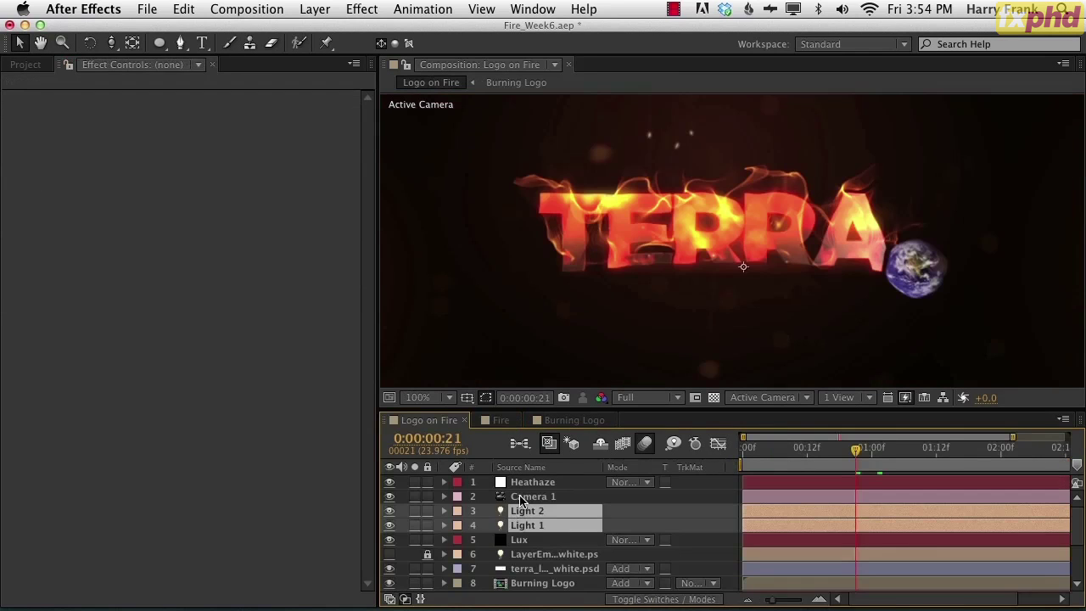
click(527, 484)
key(e)
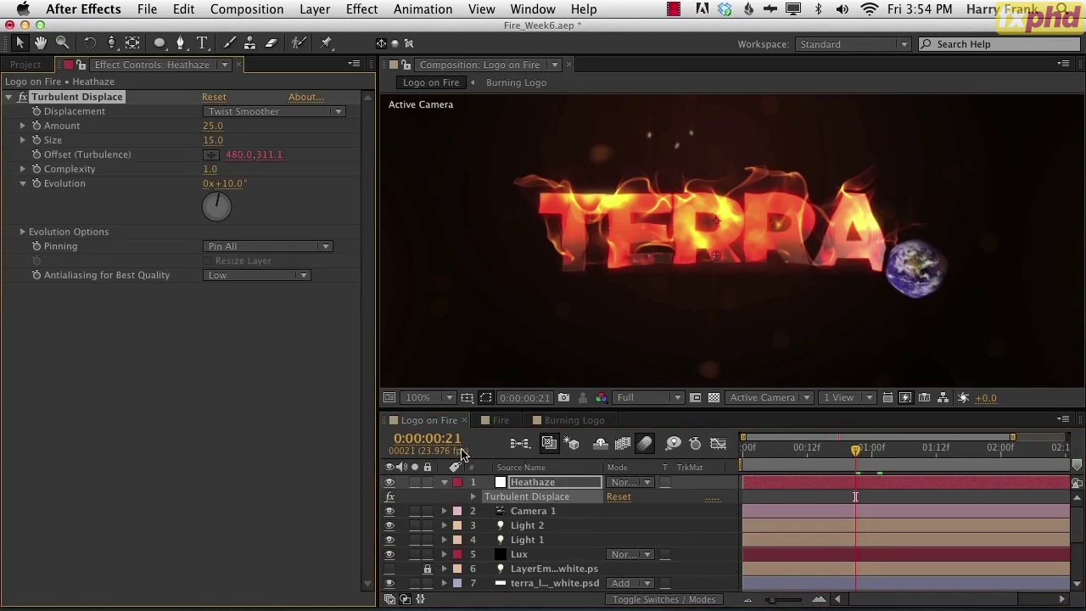
- Set Turbulent Displace's Amount to 25 and Size to 15 on the Fire comp's Heathaze layer, then compare with Logo on Fire
click(501, 420)
click(213, 126)
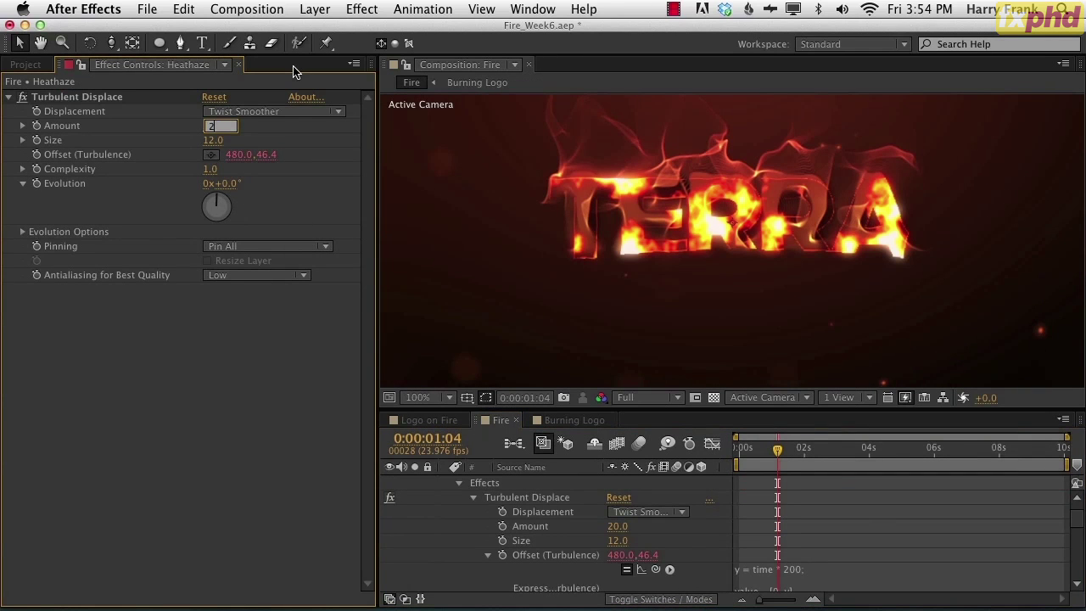
key(Tab)
text(15)
key(Return)
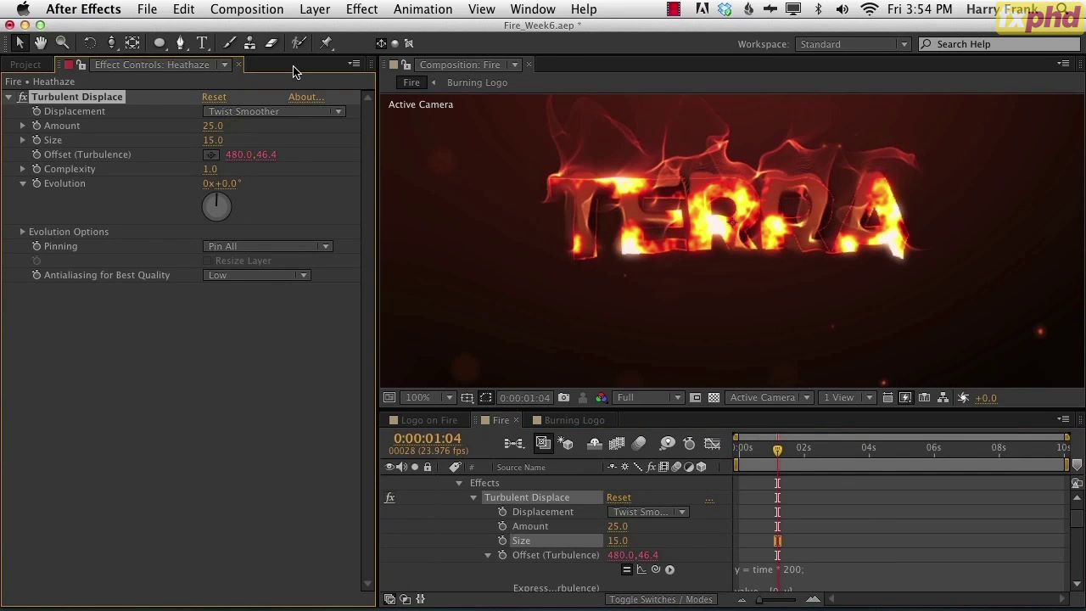
click(429, 420)
click(503, 420)
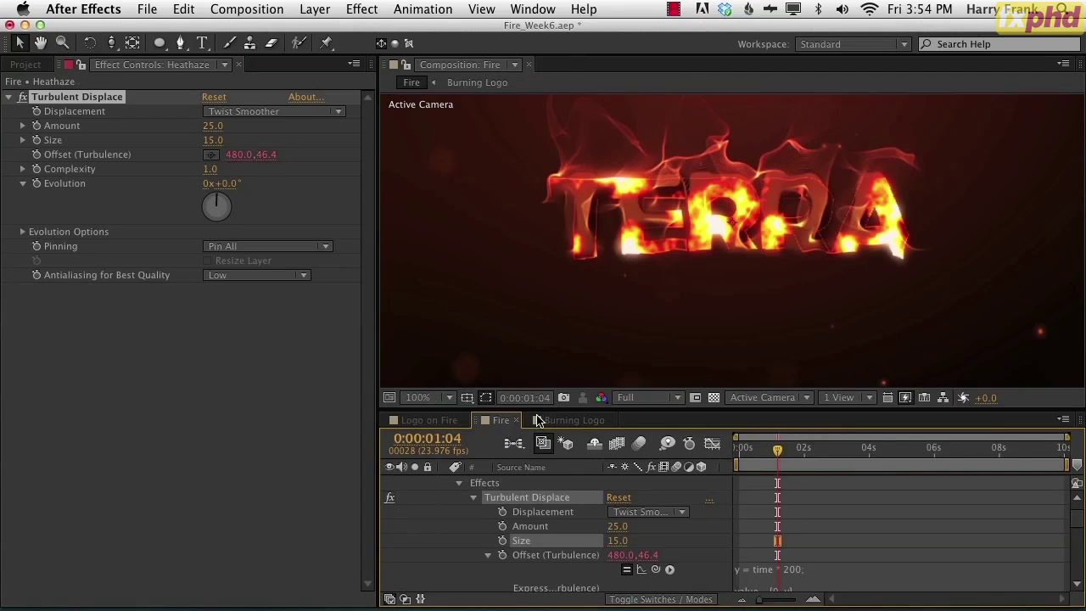
- Open Logo on Fire's Burning Logo precomp and preview its logo layer with Ramp, Box Blur, Colorama and Glow disabled
click(430, 420)
scroll(531, 492, down, 2)
scroll(531, 479, down, 2)
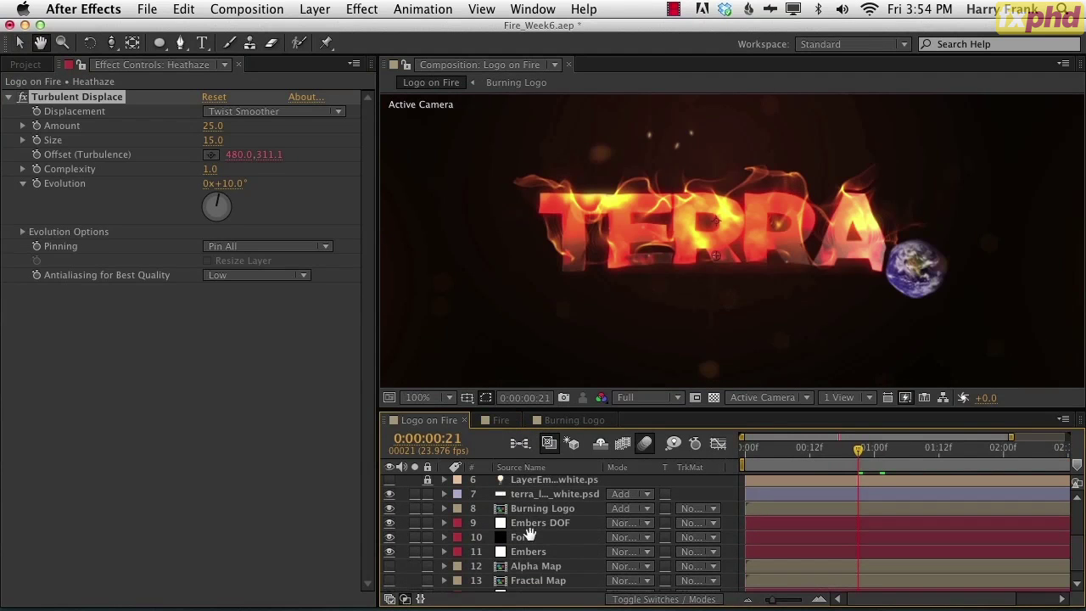
double_click(535, 507)
click(528, 485)
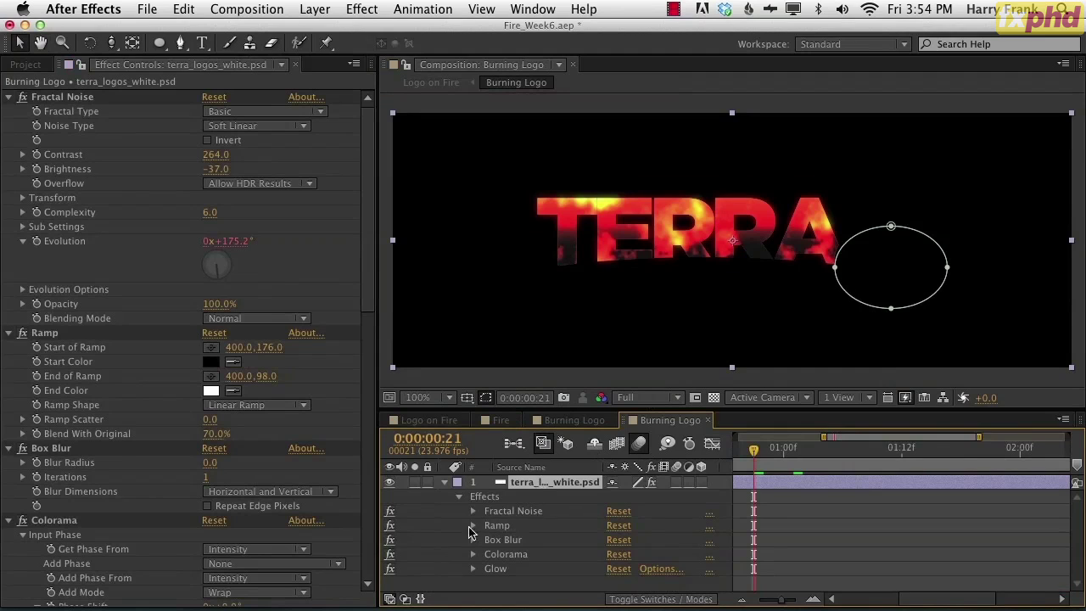
drag(389, 568, 391, 526)
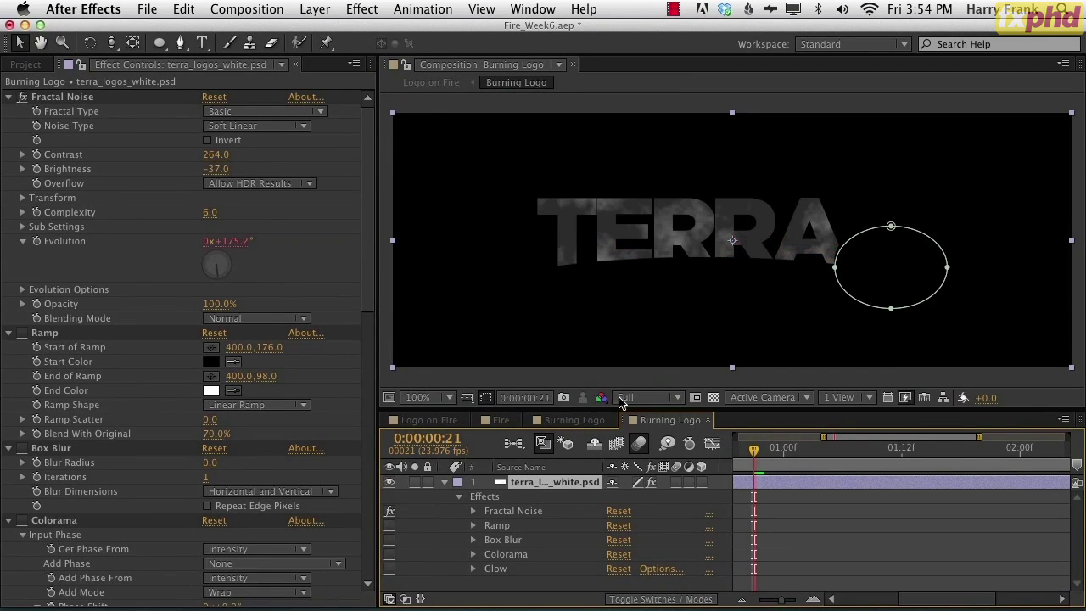
key(space)
key(space)
- Re-enable Ramp and copy it to the logo layer in Fire's Burning Logo comp, placing it between Fractal Noise and Colorama
click(390, 527)
click(497, 525)
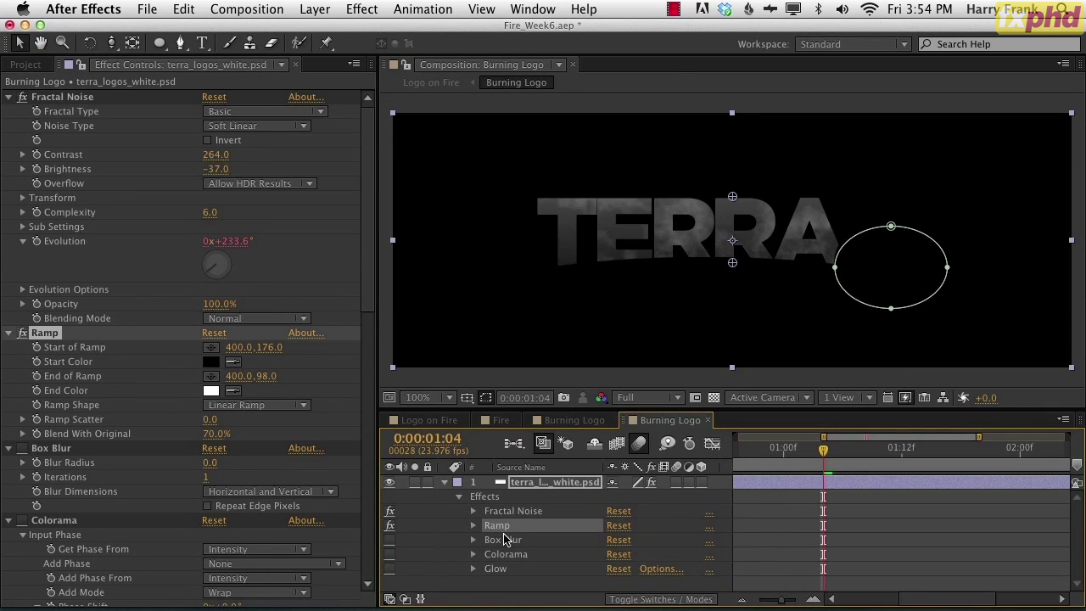
click(595, 420)
key(e)
click(513, 498)
key(super+v)
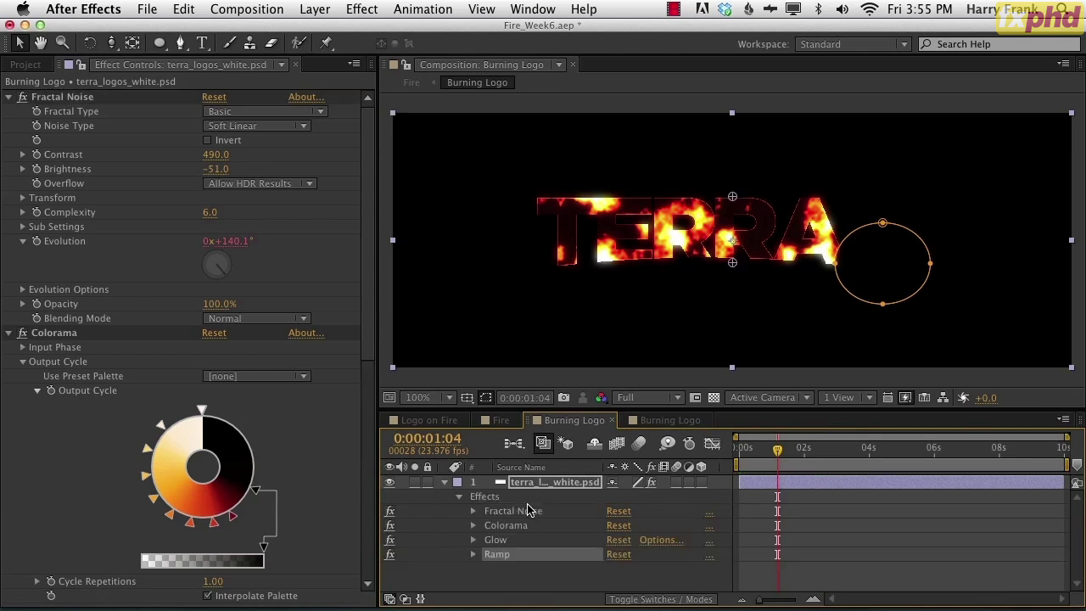
drag(466, 558, 471, 519)
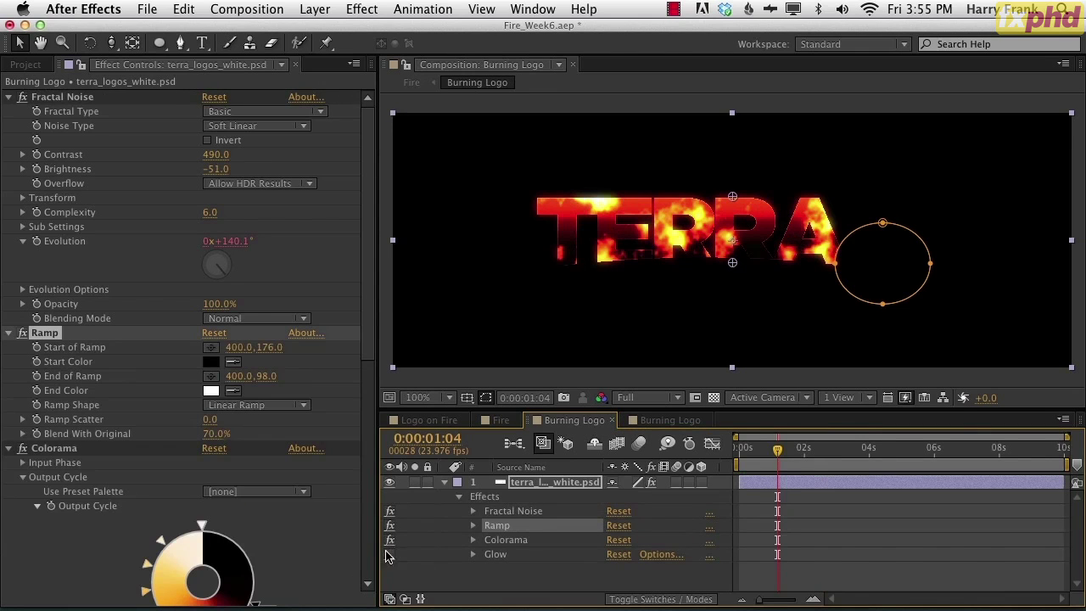
- Preview Fractal Noise without the other effects, then enable Ramp and test its Blend With Original at 0% and 62%
key(space)
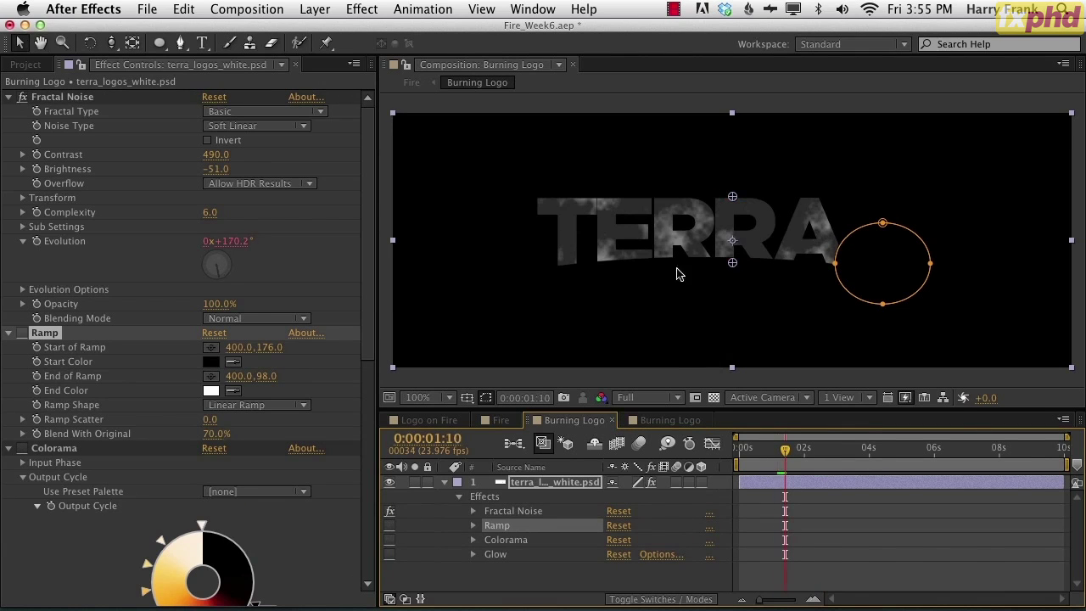
click(390, 525)
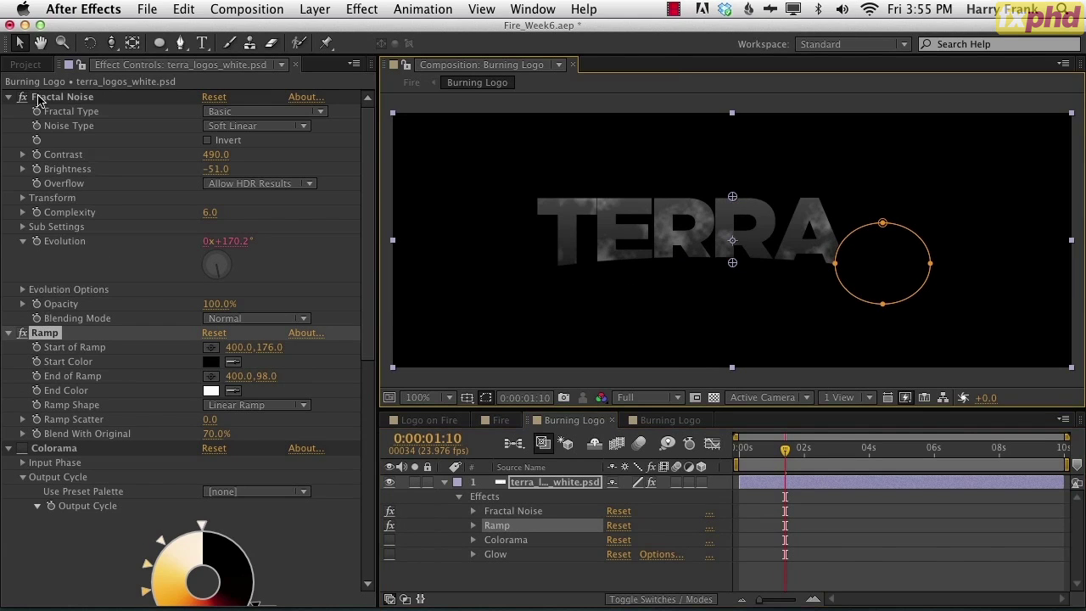
drag(211, 442, 126, 433)
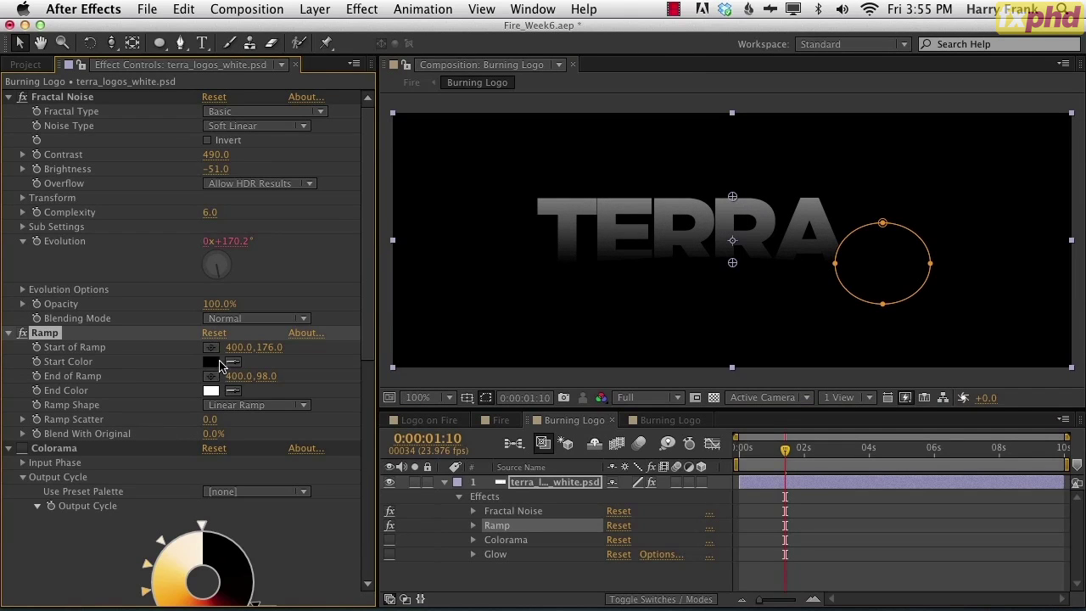
drag(213, 435, 246, 428)
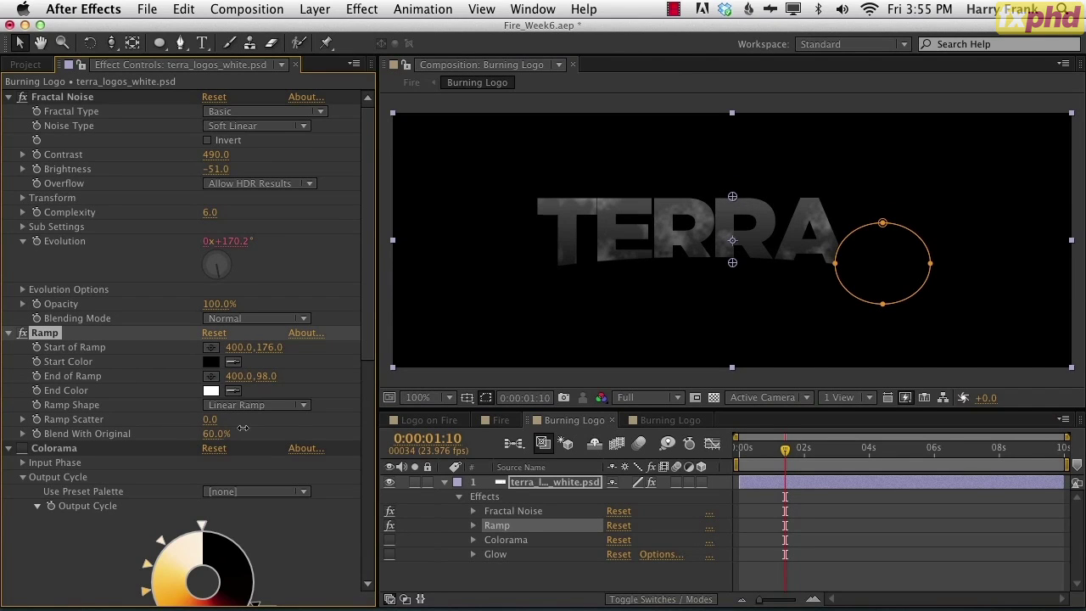
- Turn Colorama on, set Ramp's Blend With Original to 81%, and turn Glow back on
click(389, 539)
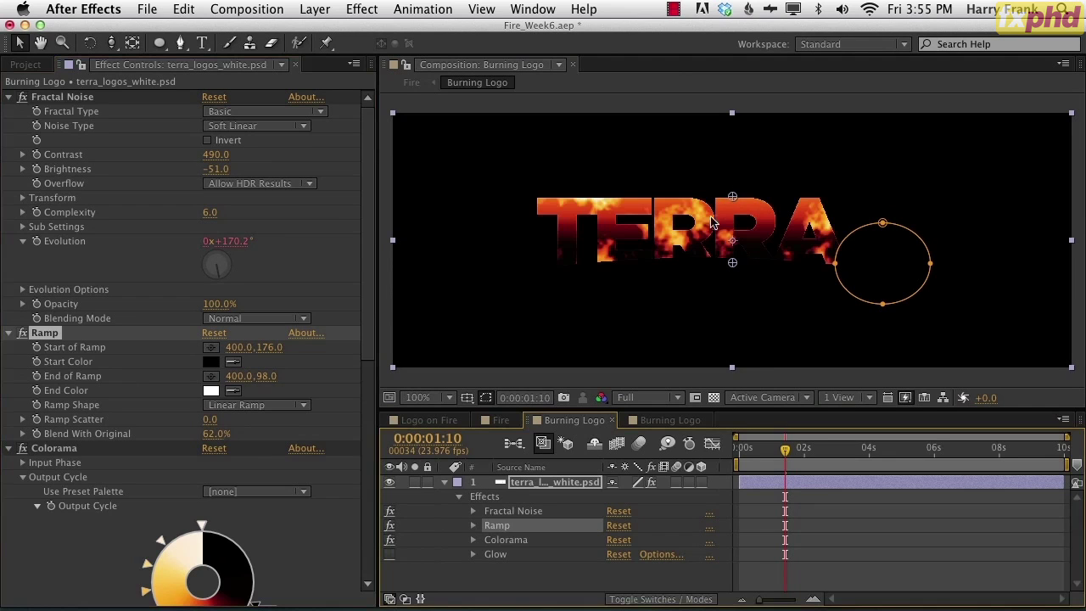
drag(204, 429, 284, 431)
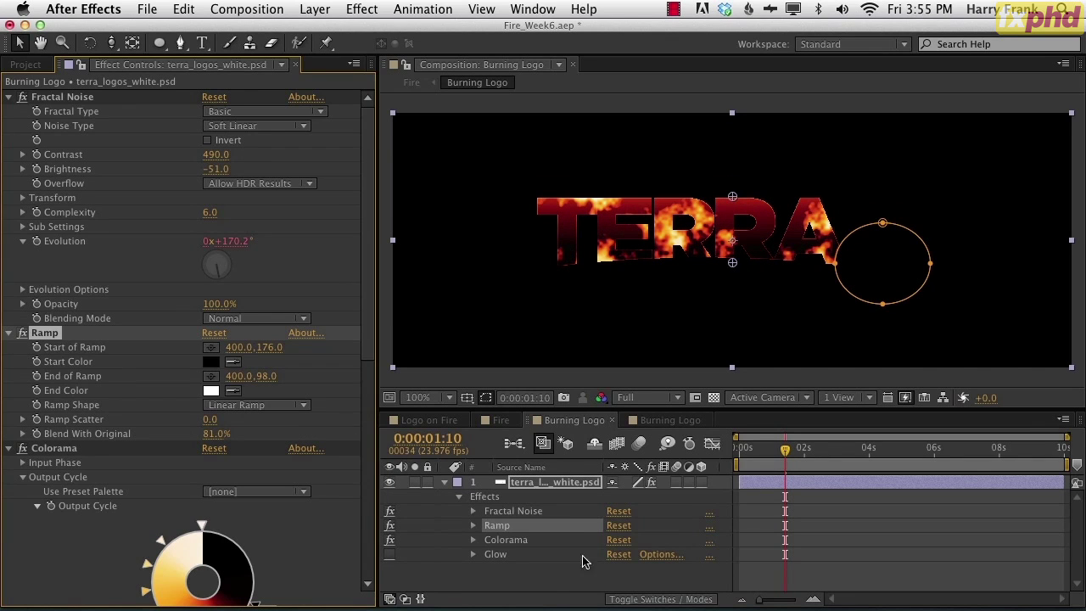
click(390, 555)
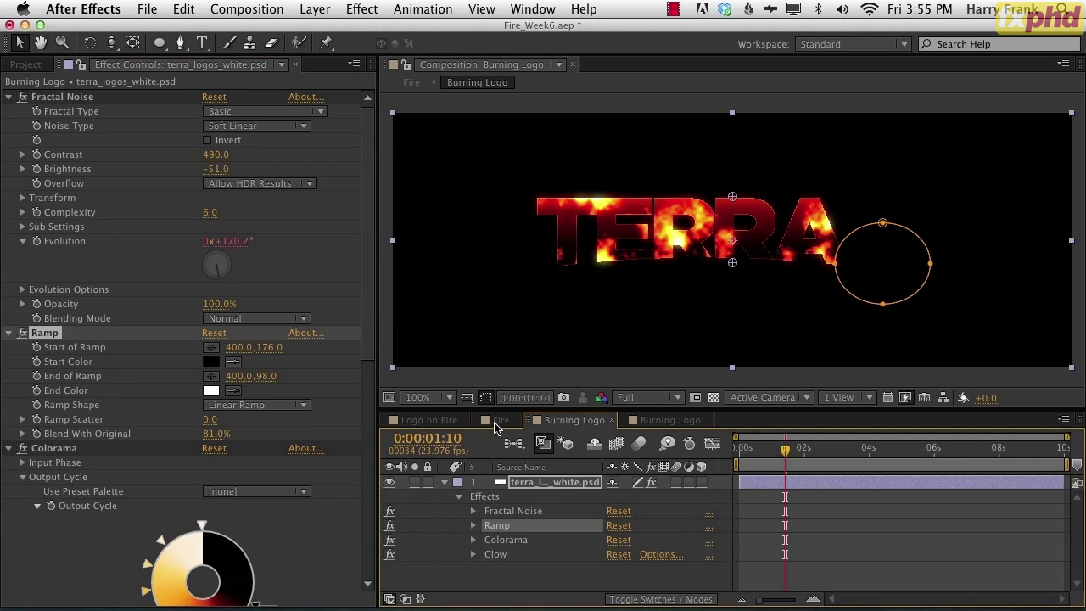
- Re-enable Box Blur, Colorama and Glow on the logo layer in Logo on Fire's Burning Logo precomp
click(666, 420)
click(390, 539)
click(390, 554)
click(420, 584)
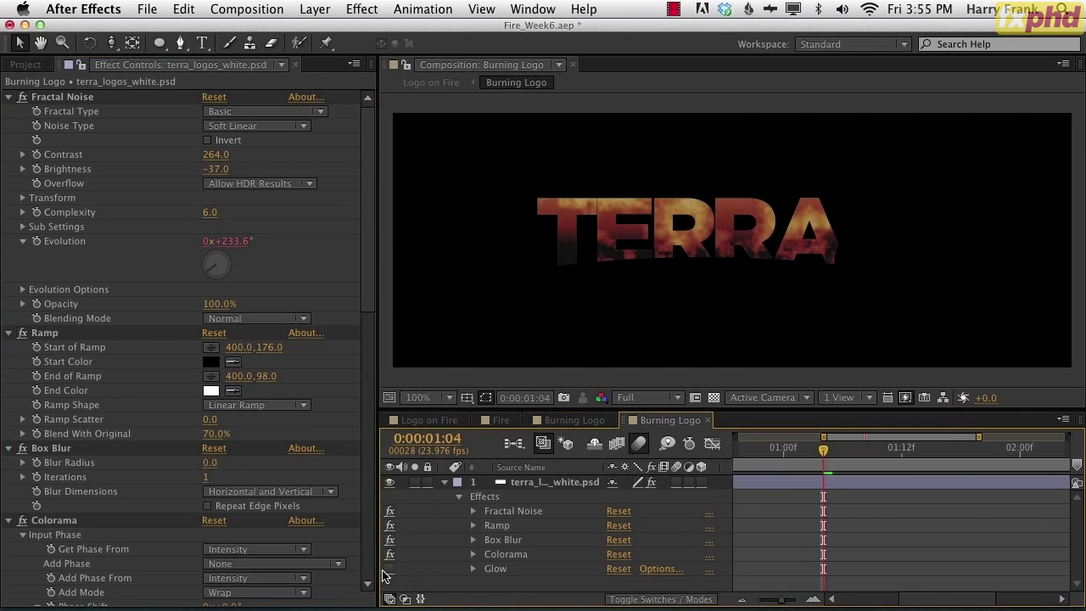
click(390, 568)
- Review the Burning Logo, Fire and Logo on Fire comps, examining the burning logo in Logo on Fire around 0:00:00:22
click(565, 421)
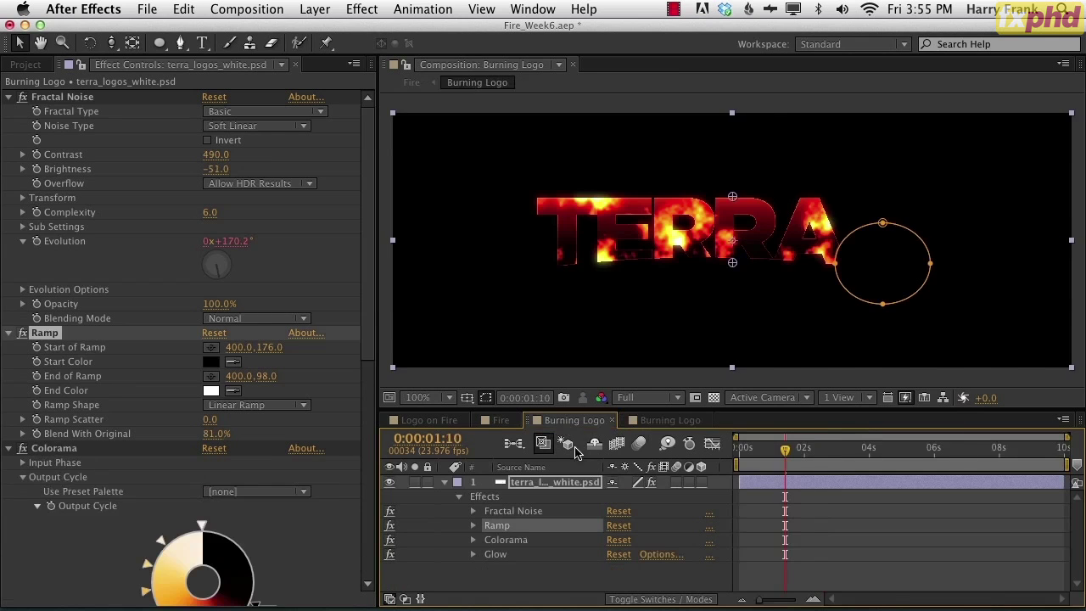
click(495, 425)
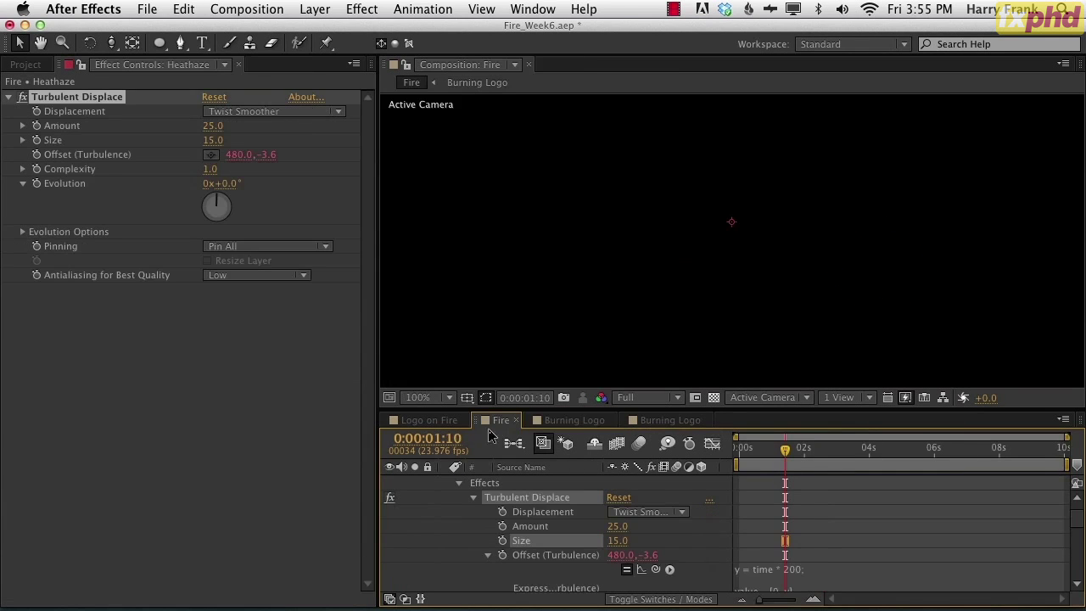
click(441, 422)
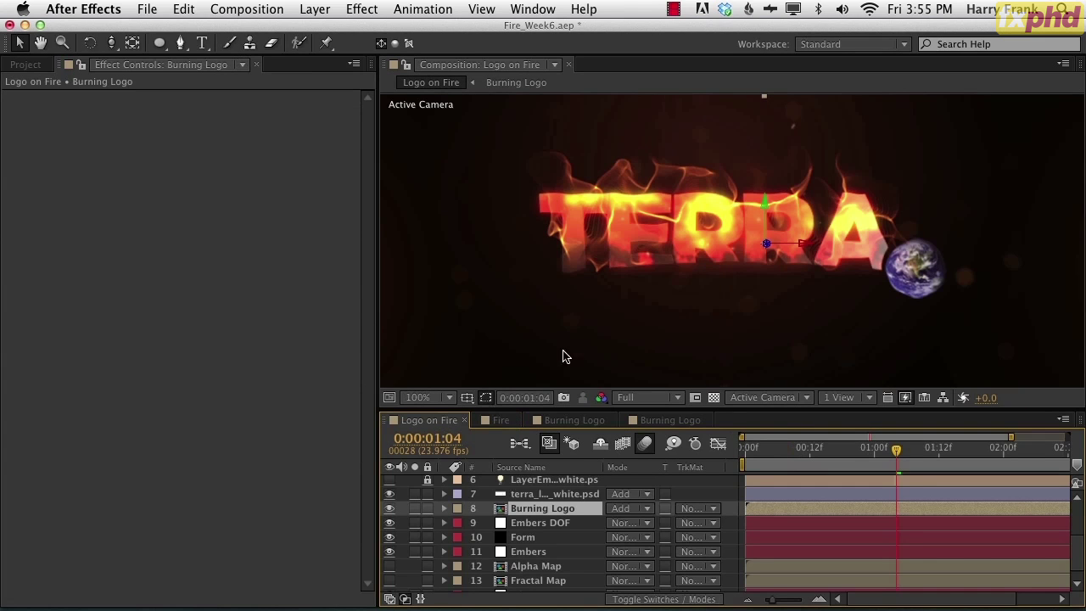
key(space)
drag(701, 282, 709, 281)
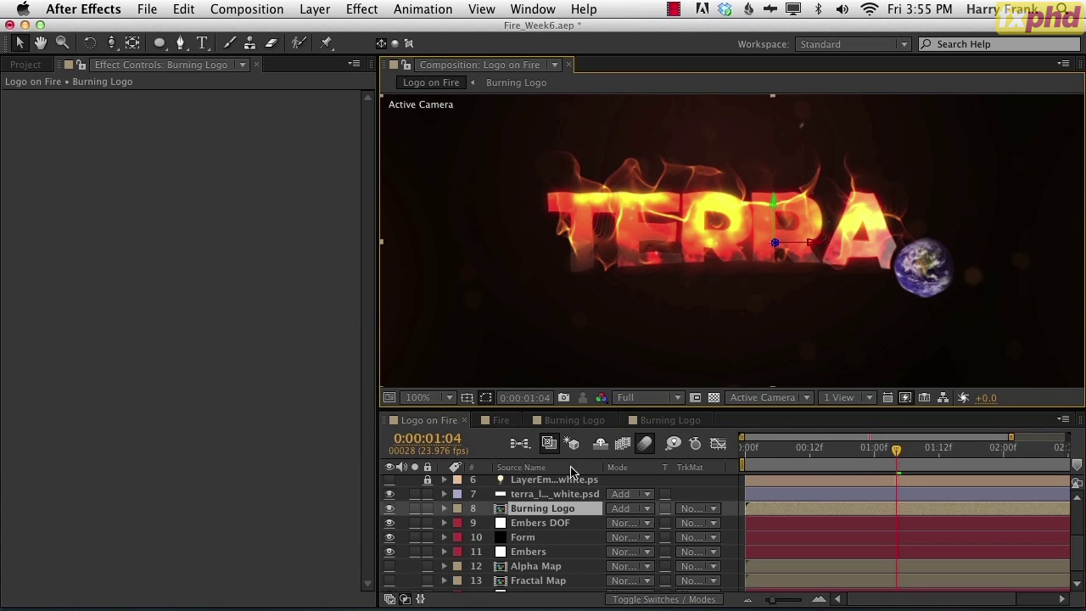
click(822, 460)
drag(858, 462, 863, 463)
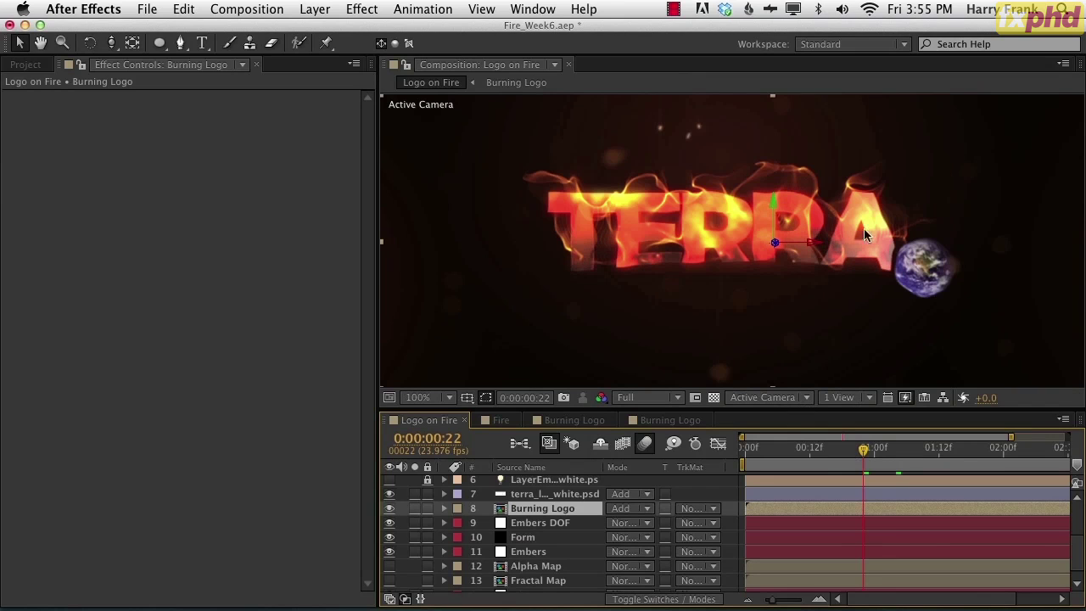
key(space)
drag(705, 340, 711, 340)
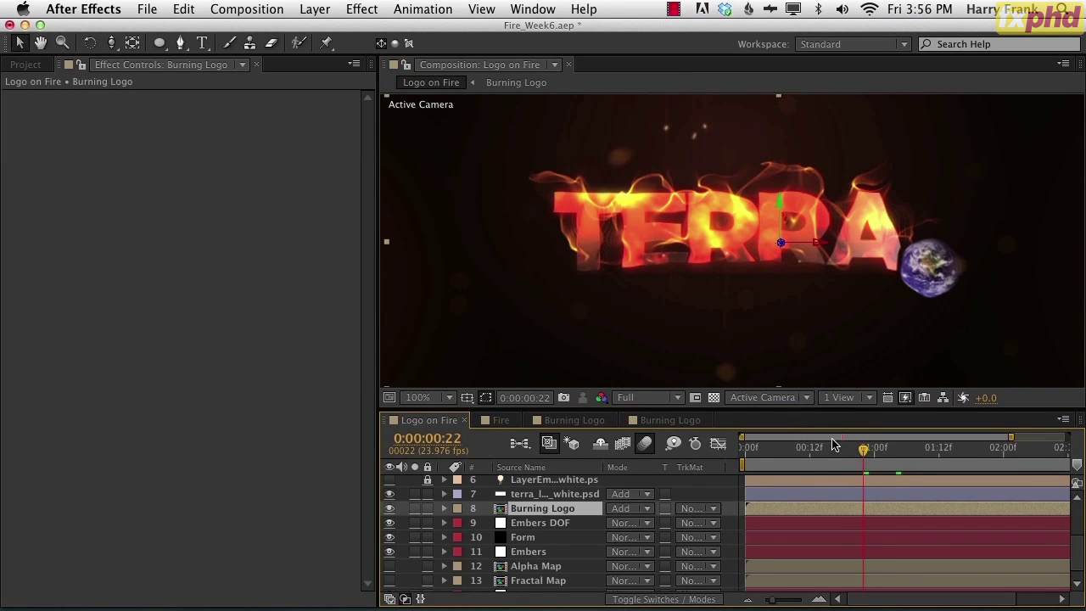
click(869, 466)
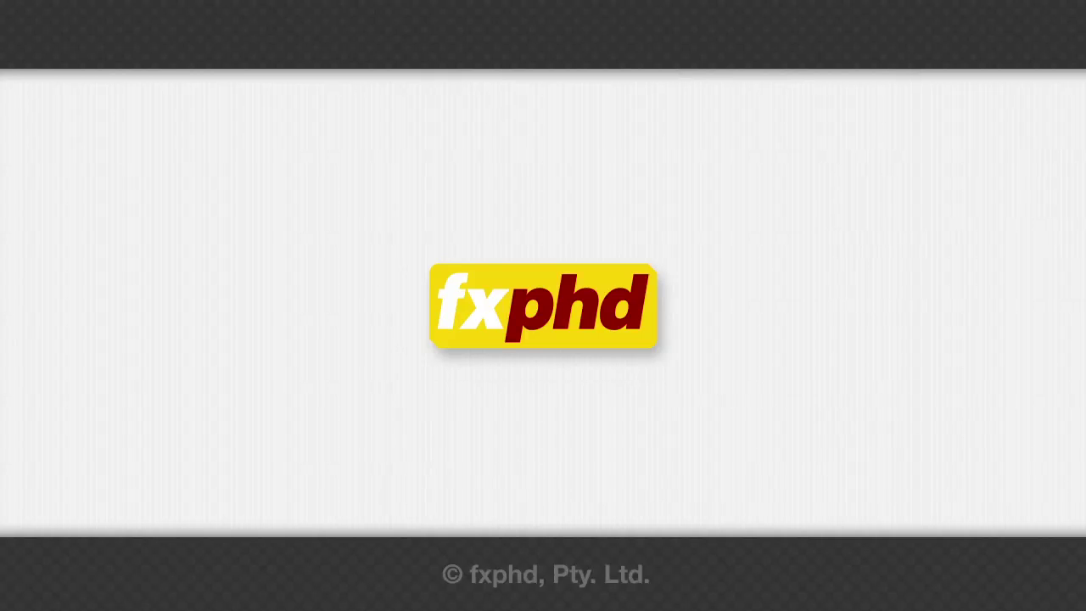